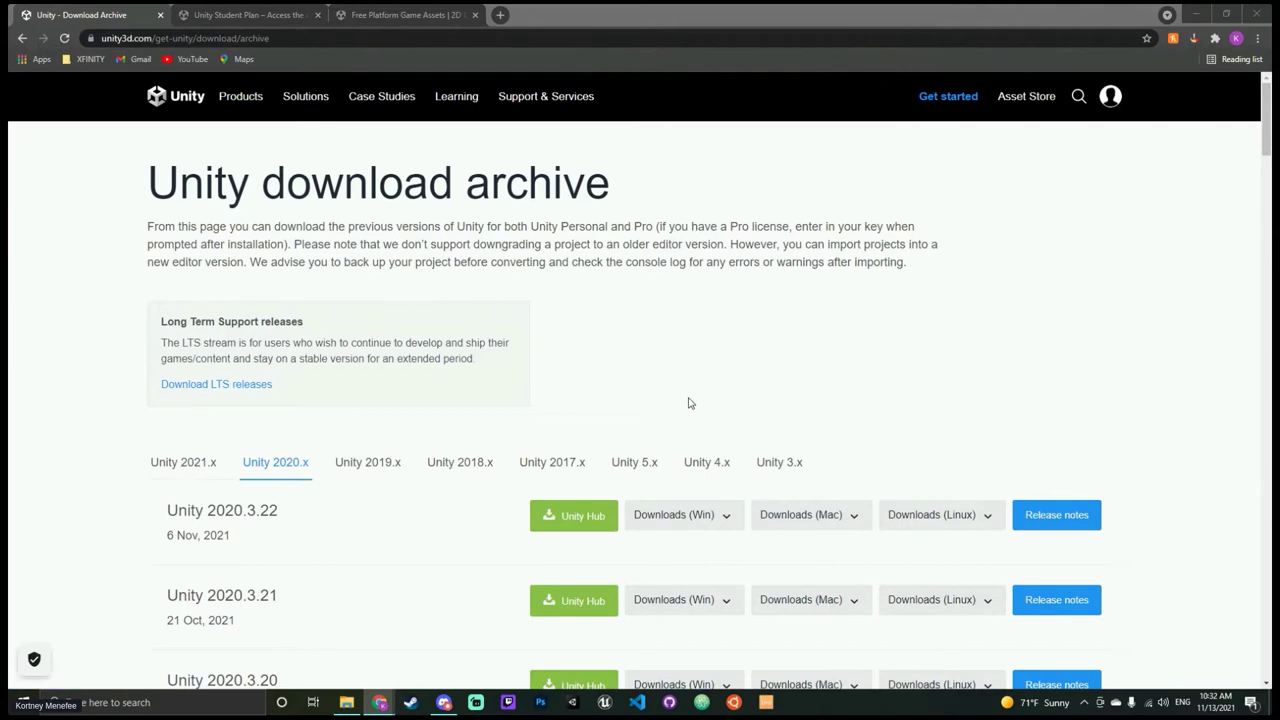
Step: Find the Unity 2020.1.0 release in the Unity 2020.x list of the download archive
scroll(666, 266, "down", 18)
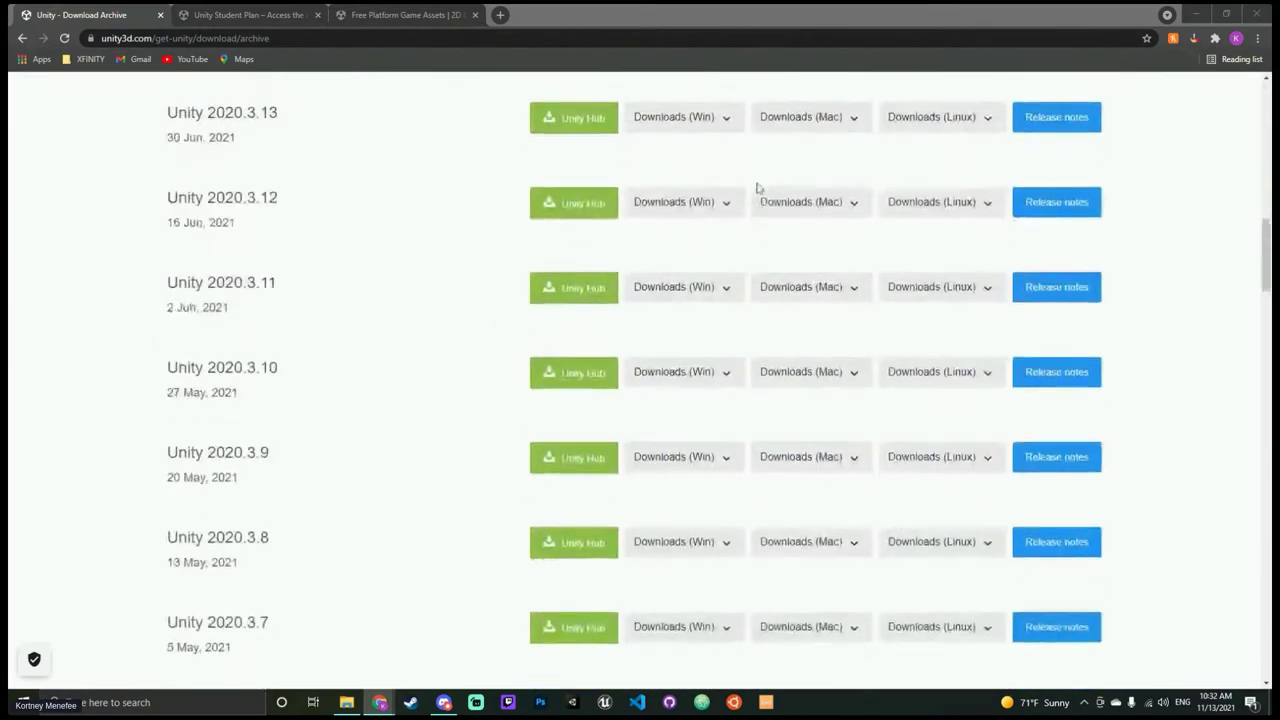
scroll(652, 251, "down", 20)
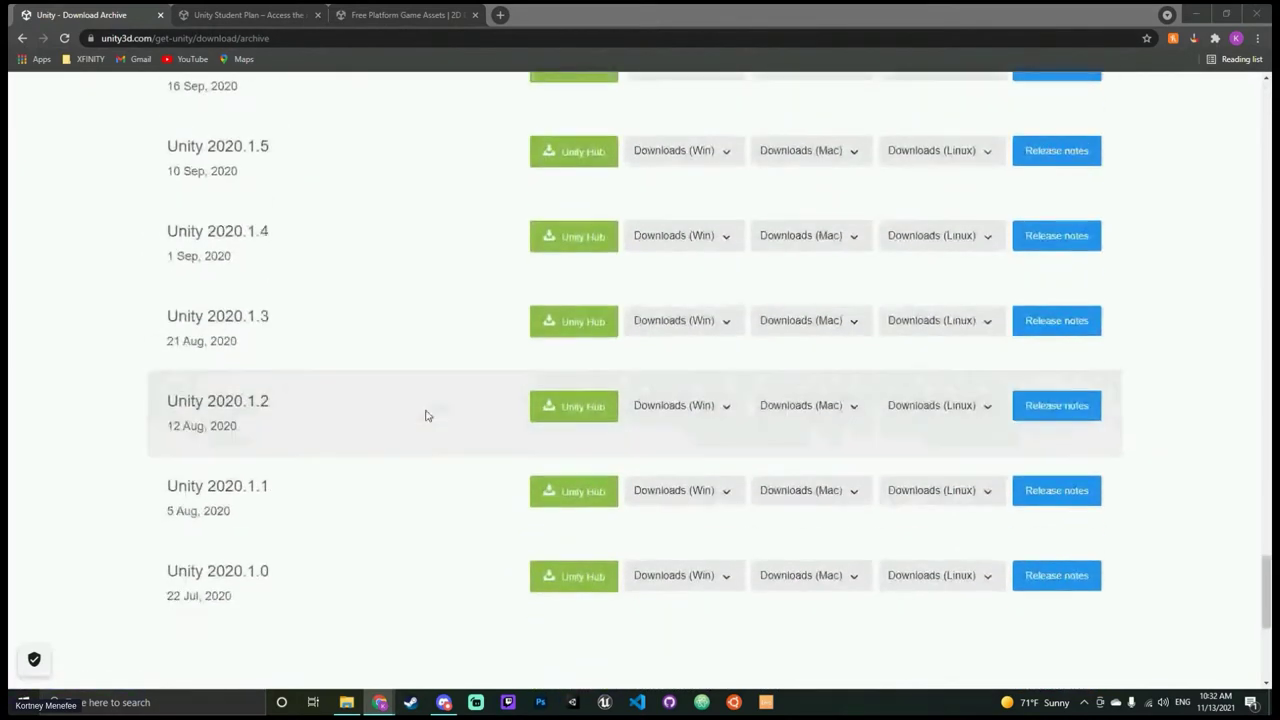
scroll(400, 470, "down", 2)
scroll(350, 510, "up", 3)
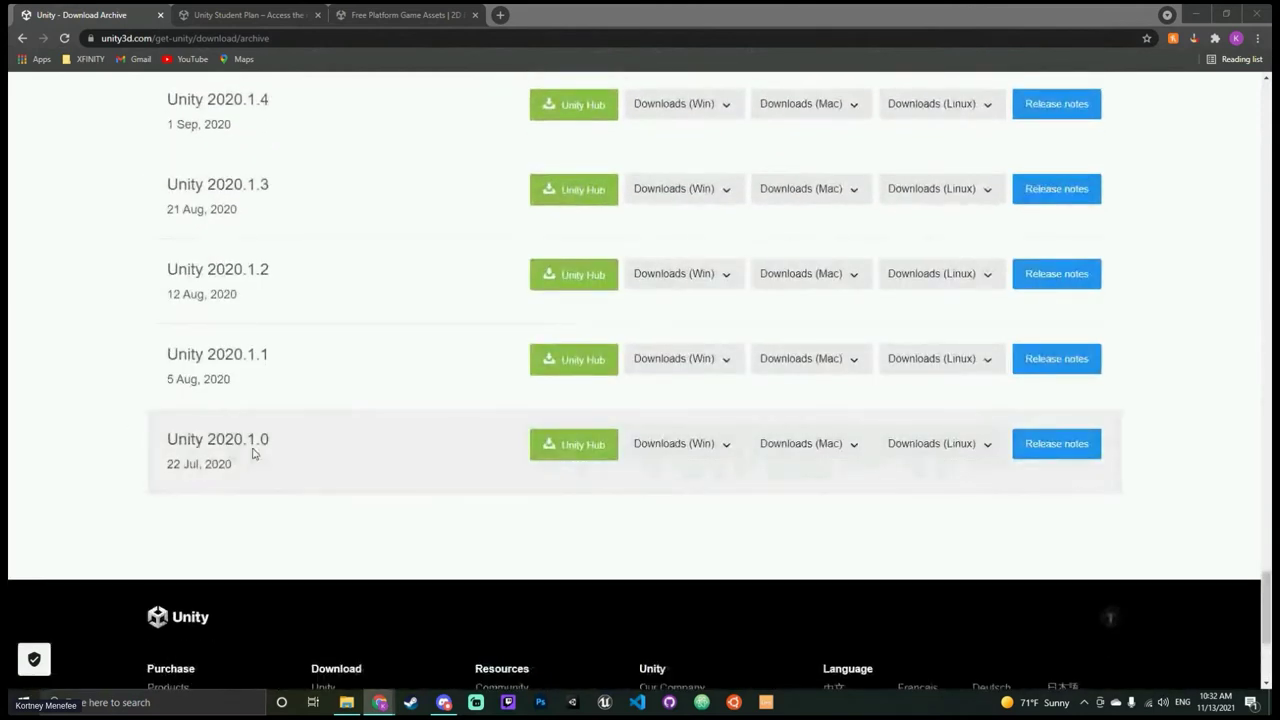
Step: Check the version of the Unity editor shortcut on the desktop, and return to the Unity download archive in the browser
left_click(1196, 14)
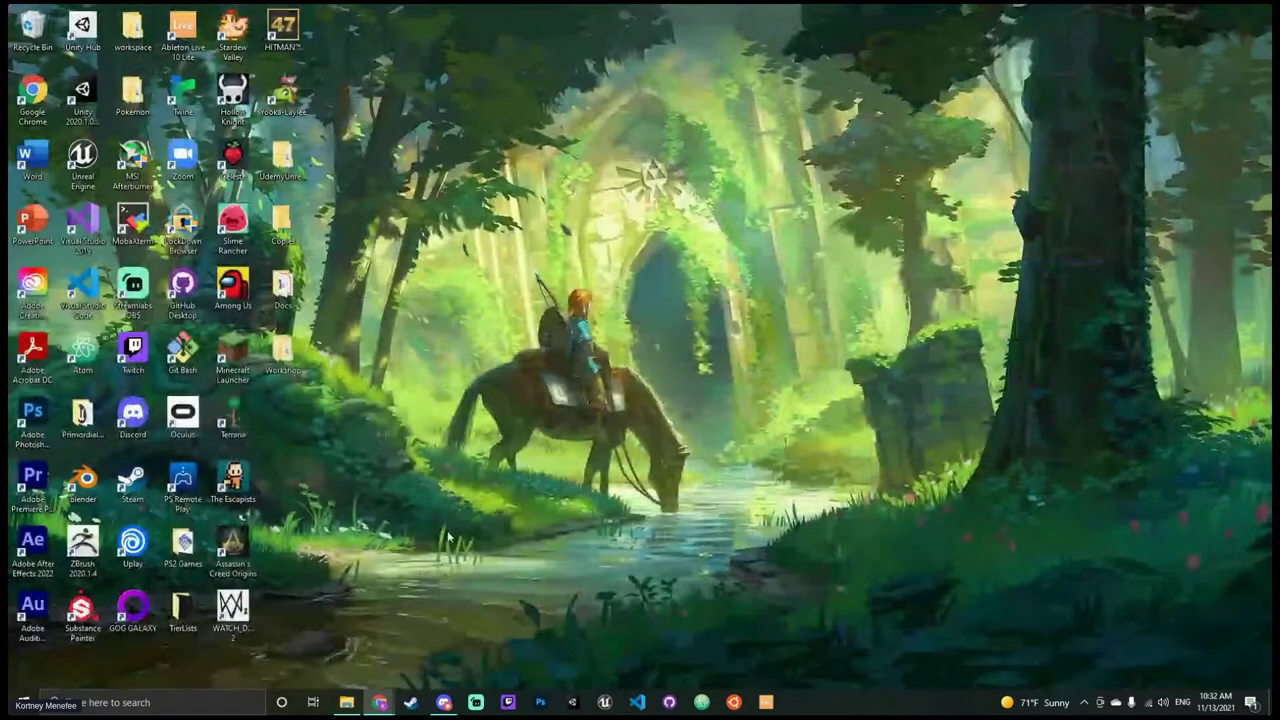
left_click(83, 95)
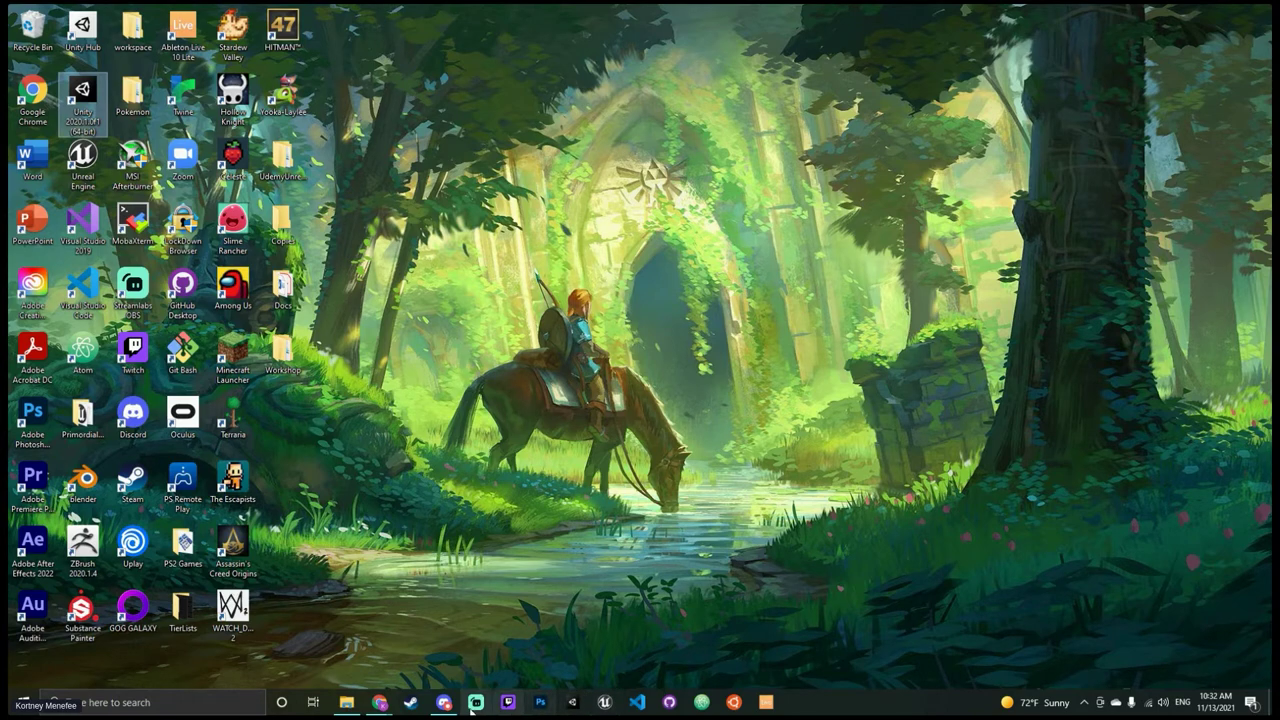
mouse_move(372, 686)
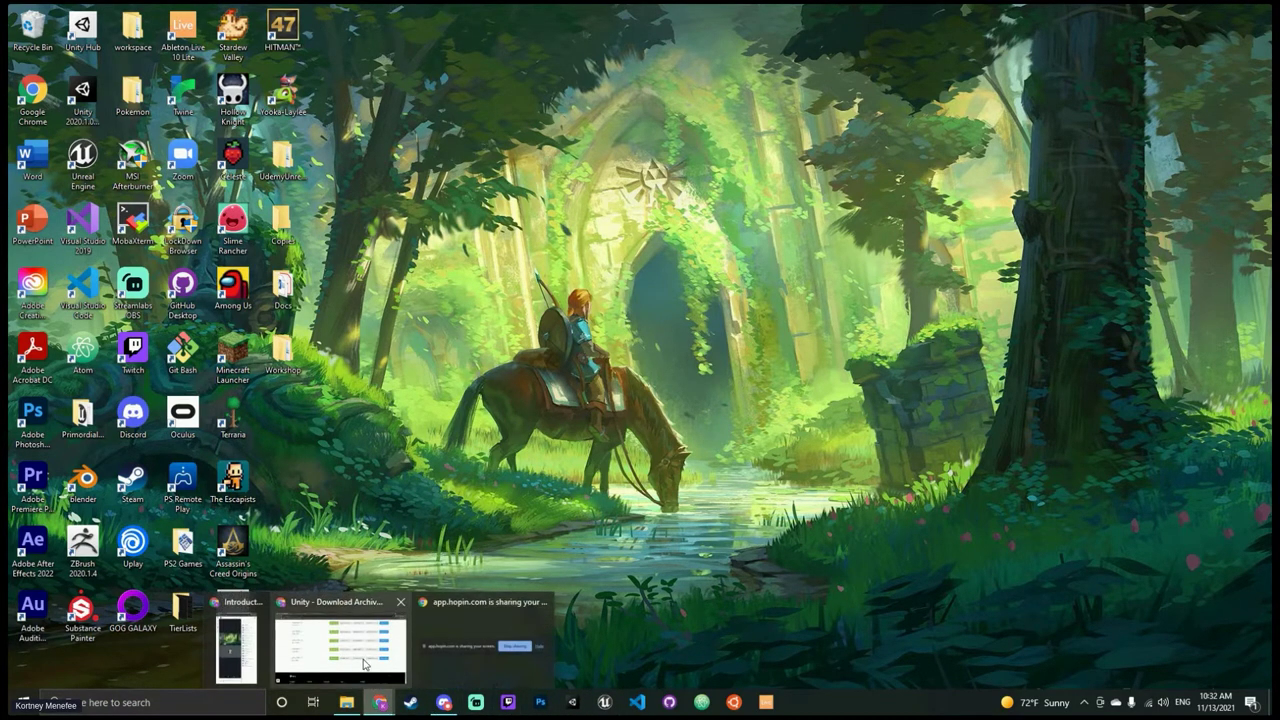
left_click(364, 664)
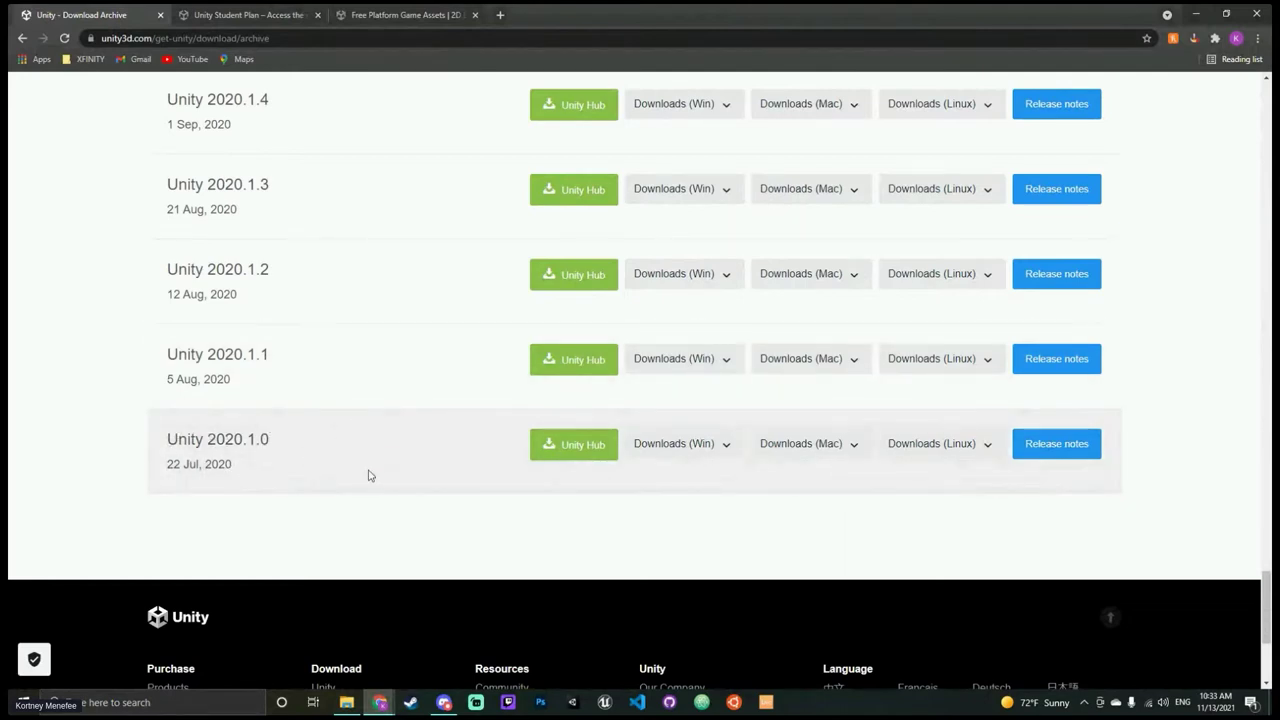
Step: Examine the Unity 2020.x release list from its newest version down to Unity 2020.1.0
scroll(368, 475, "up", 3)
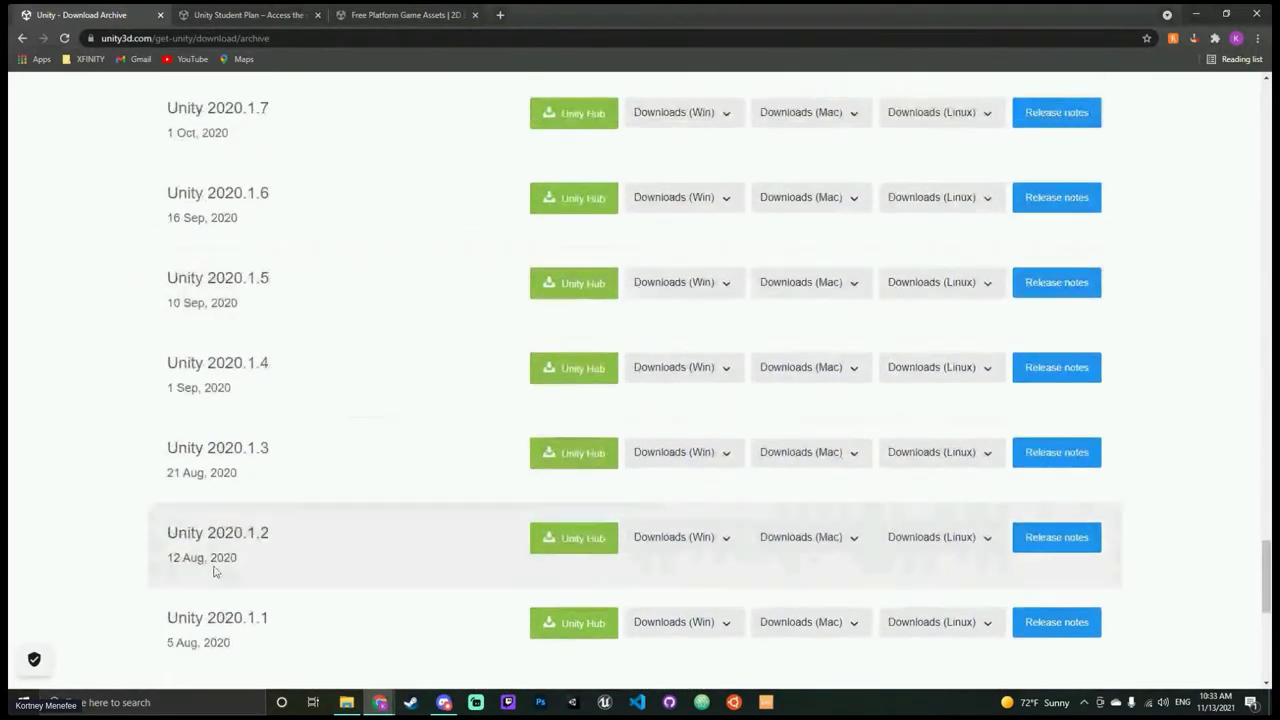
scroll(363, 414, "down", 3)
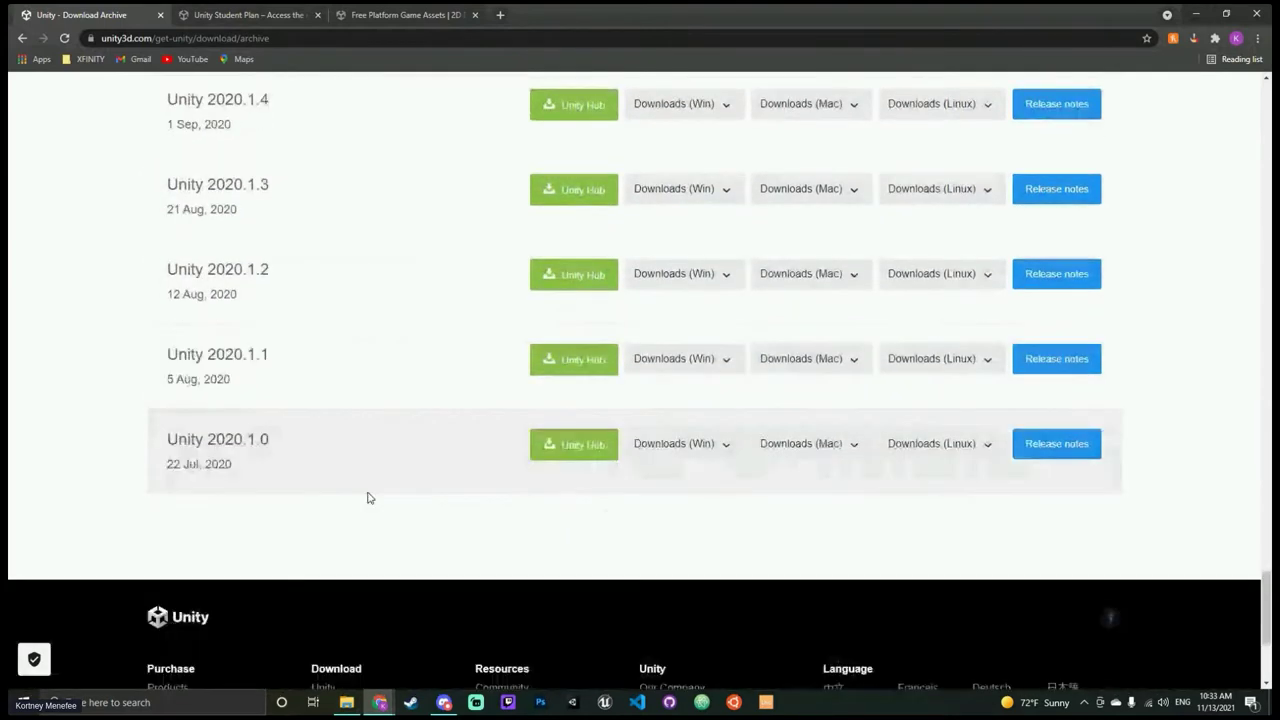
scroll(415, 518, "up", 2)
scroll(421, 515, "down", 2)
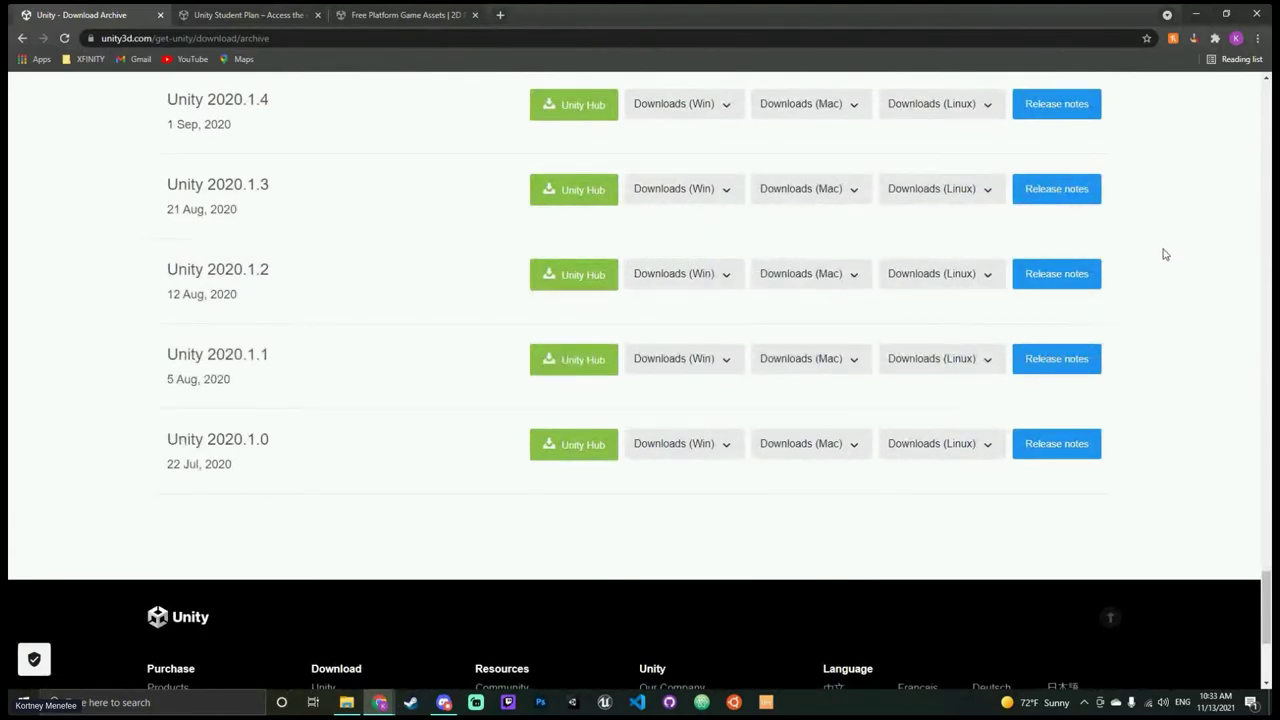
scroll(1164, 254, "up", 5)
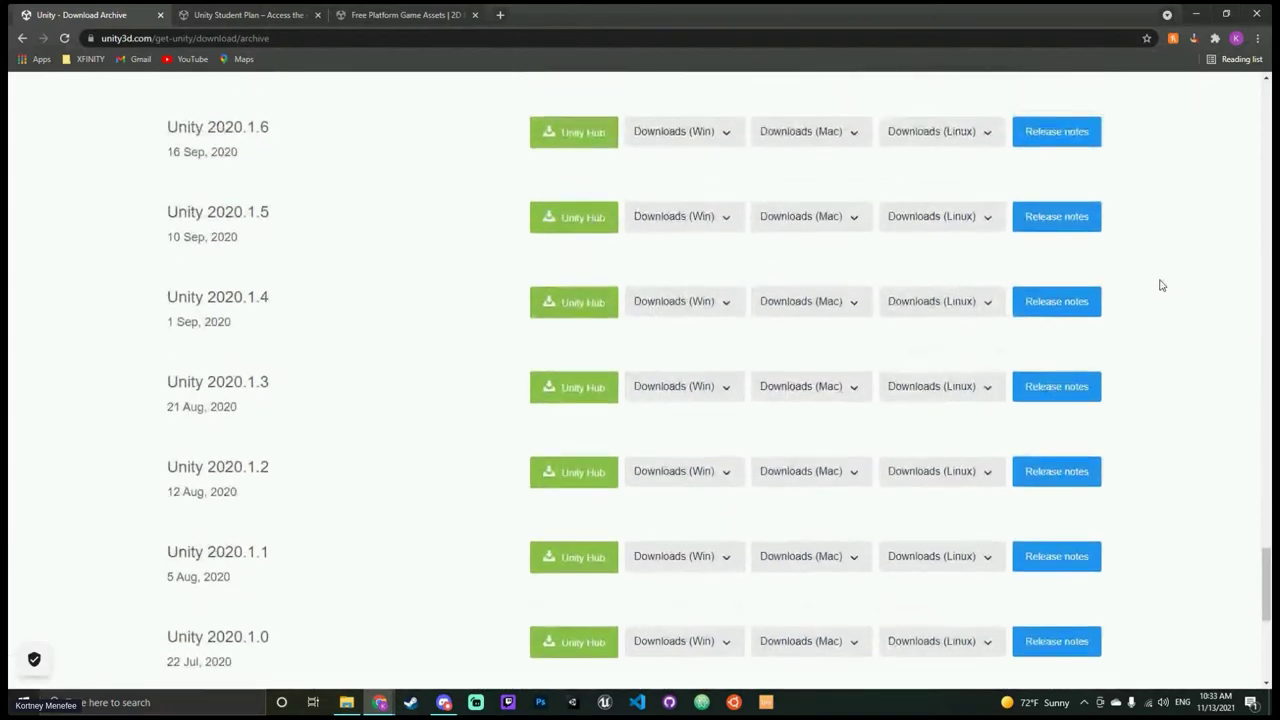
scroll(1189, 348, "up", 12)
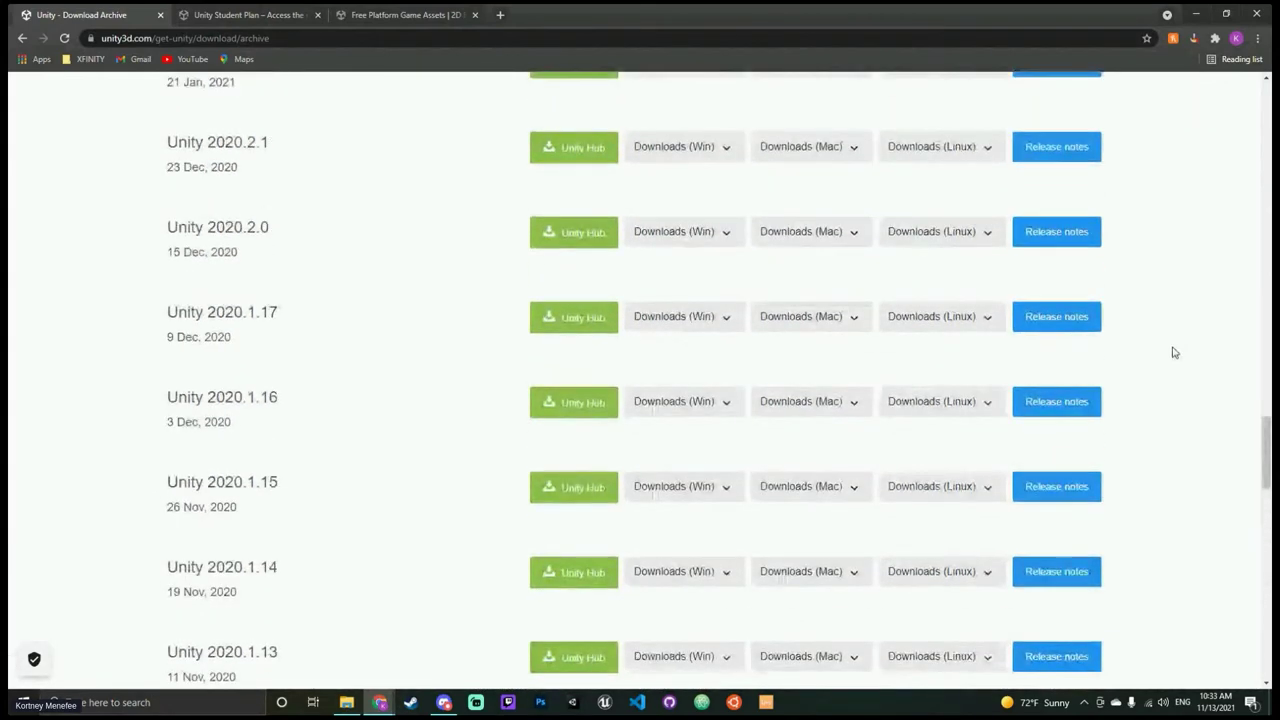
scroll(1175, 351, "up", 4)
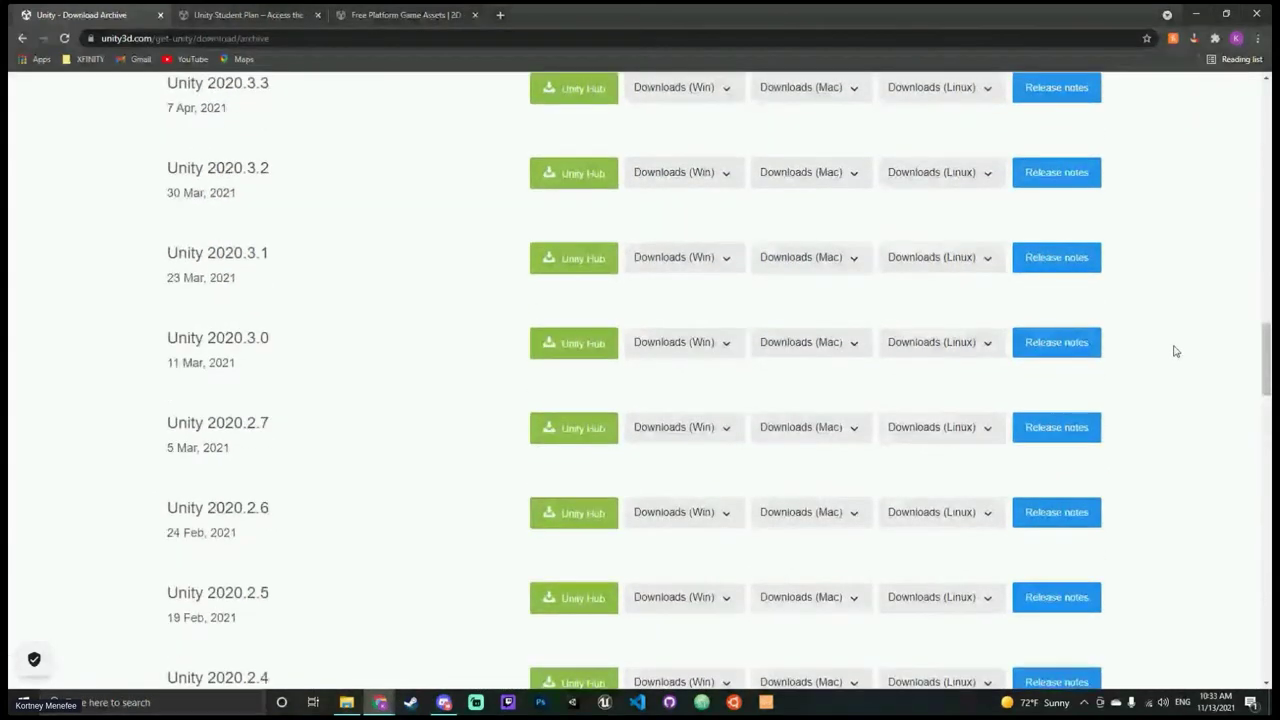
scroll(1175, 351, "up", 20)
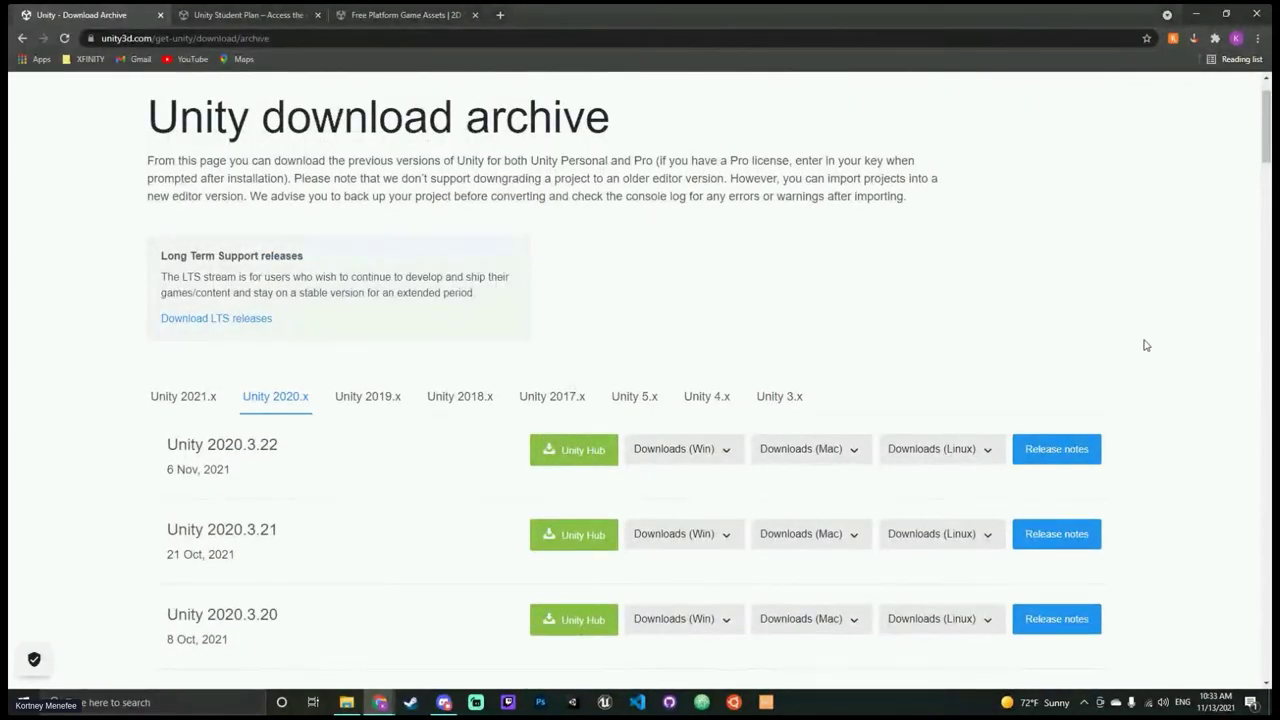
scroll(1145, 347, "down", 1)
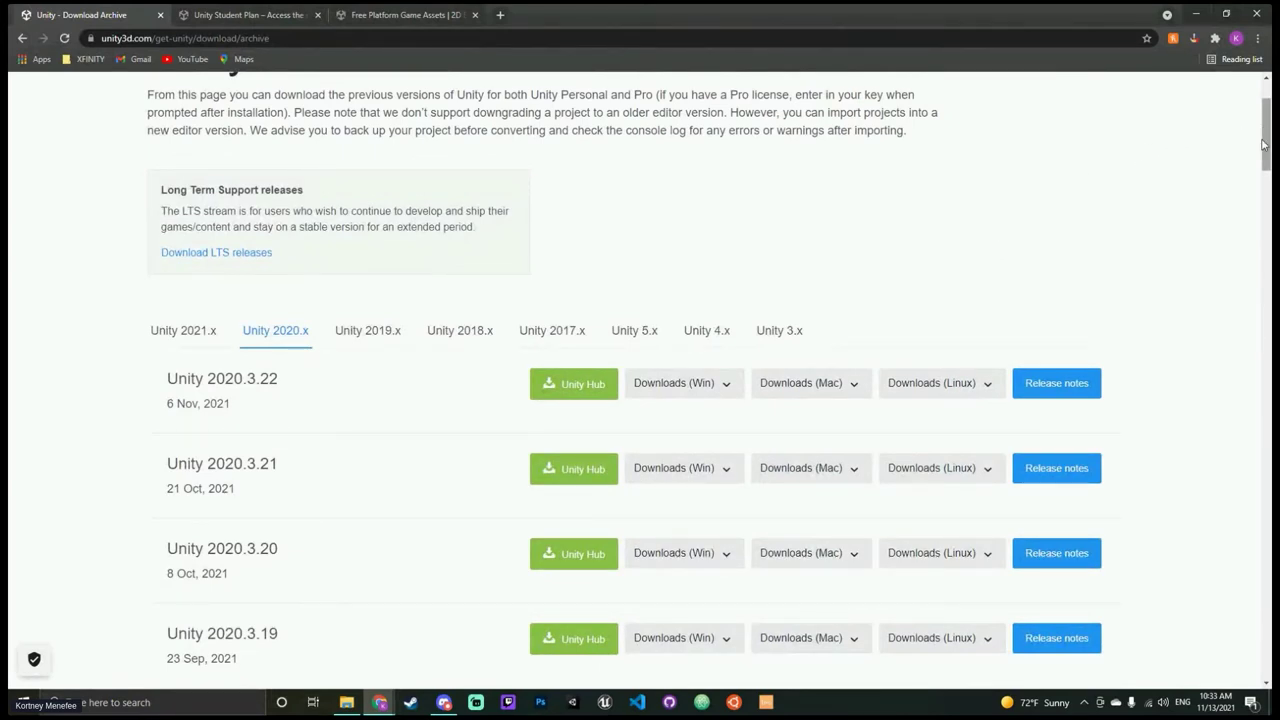
left_click_drag(1263, 145, 1264, 625)
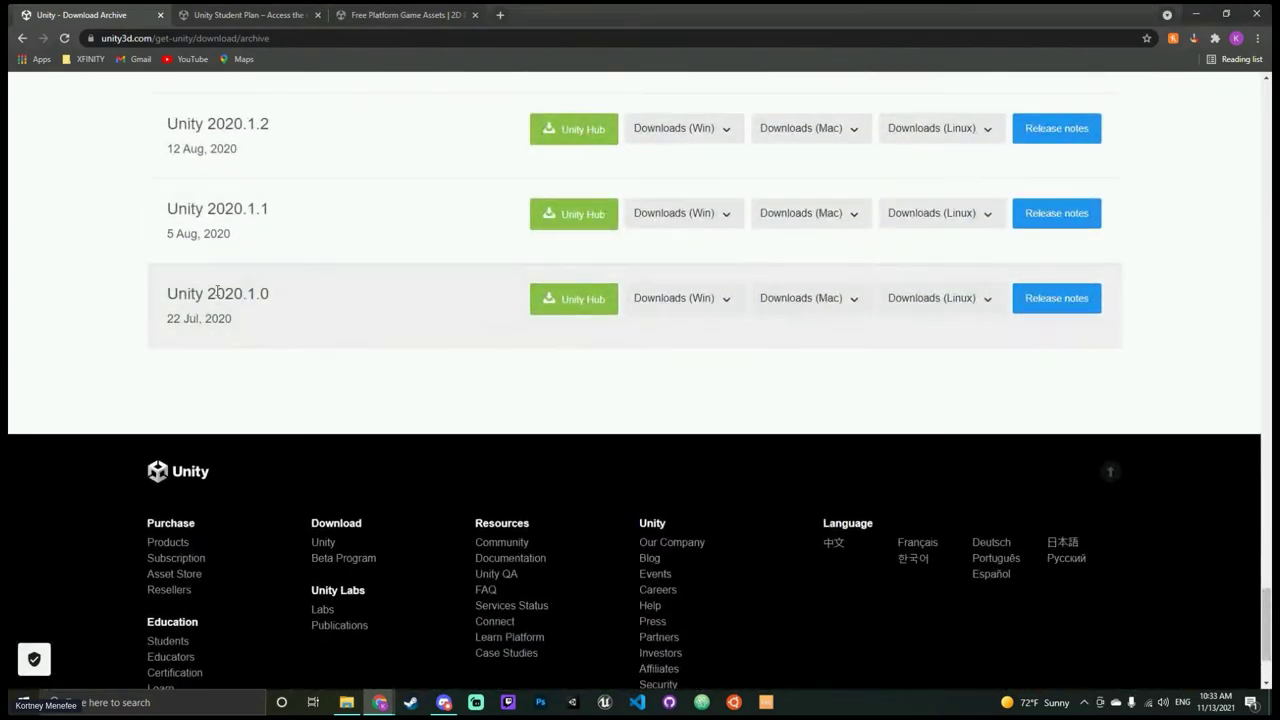
Step: Display the Unity 2021.x releases in the download archive and look through the available versions
left_click(364, 37)
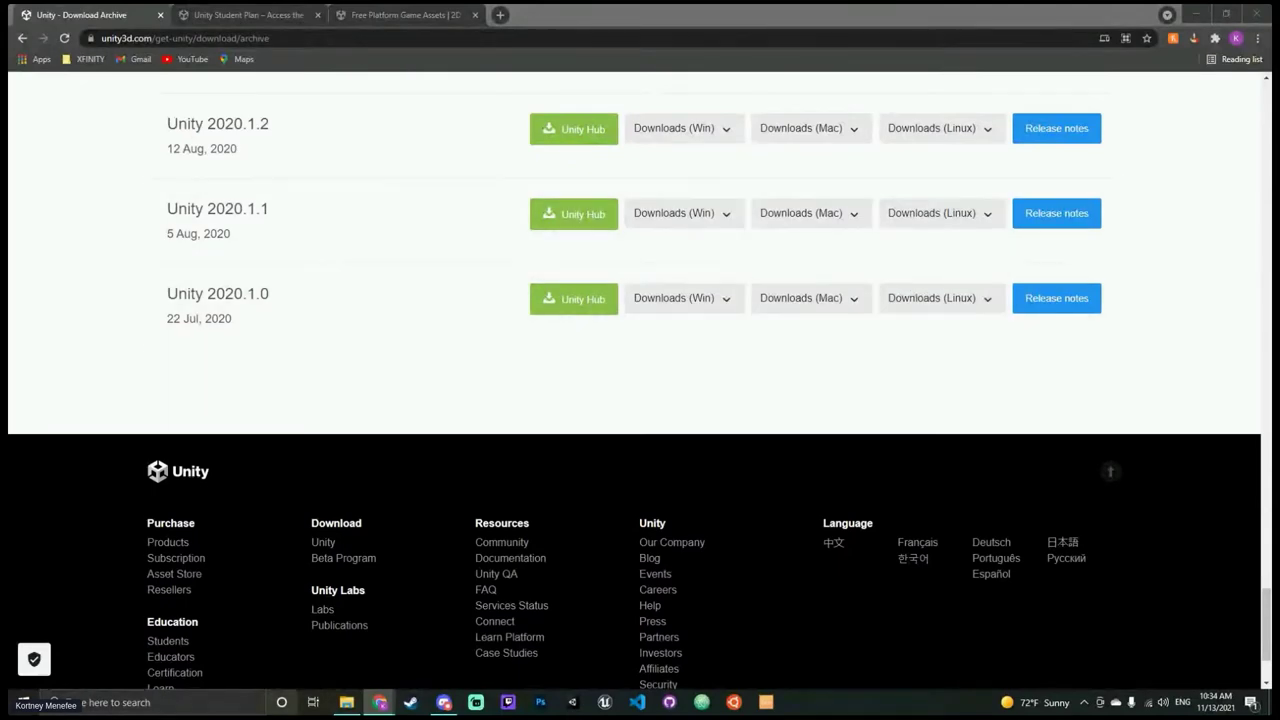
scroll(300, 337, "up", 5)
scroll(310, 333, "up", 20)
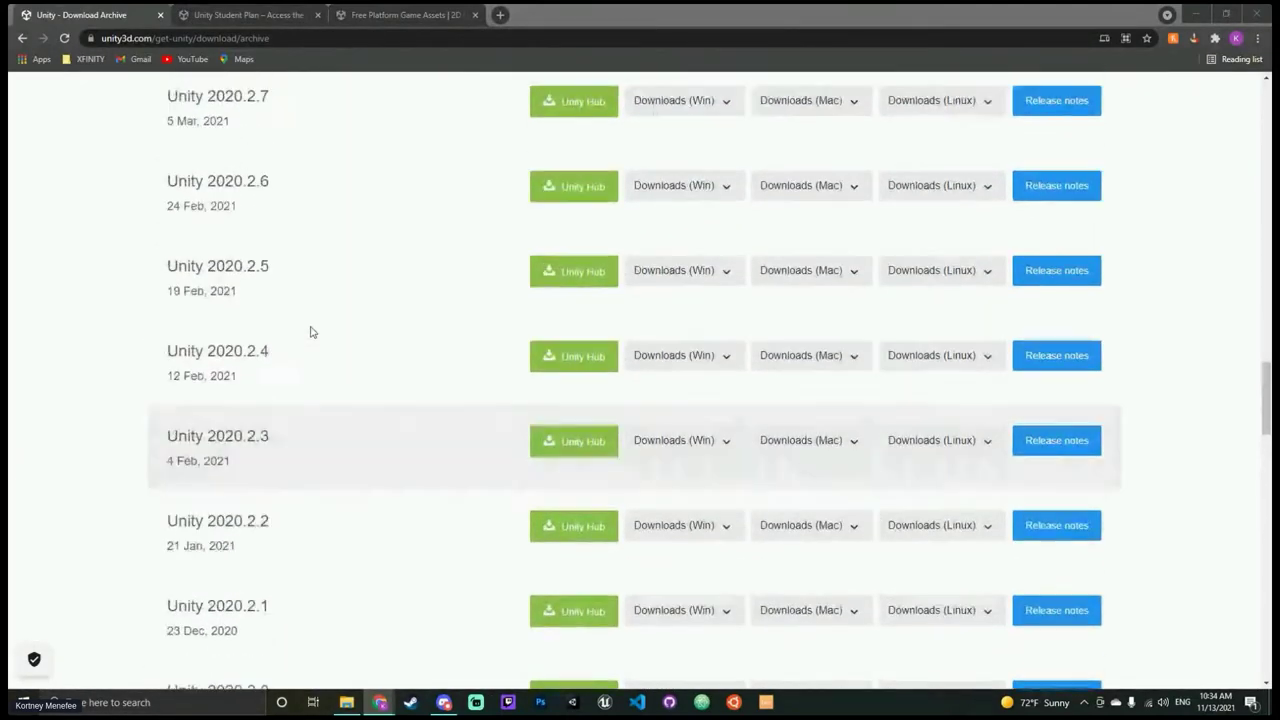
scroll(310, 332, "up", 12)
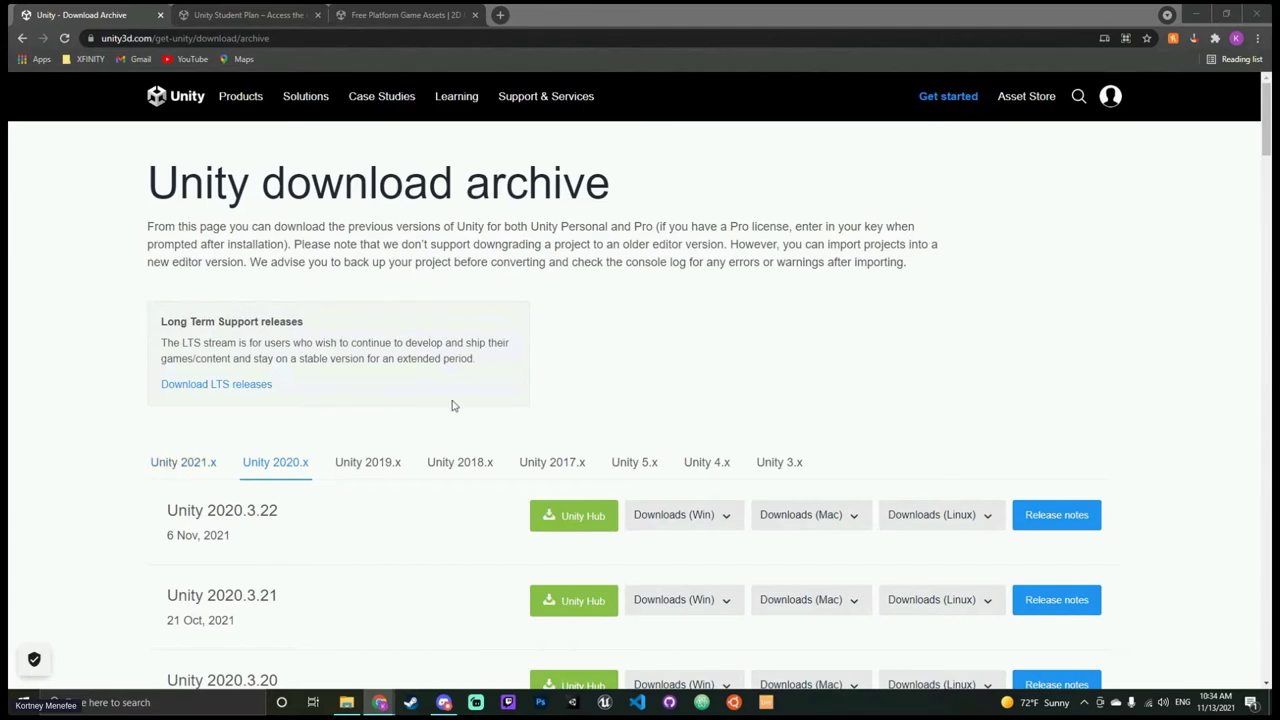
left_click(175, 463)
scroll(183, 440, "down", 3)
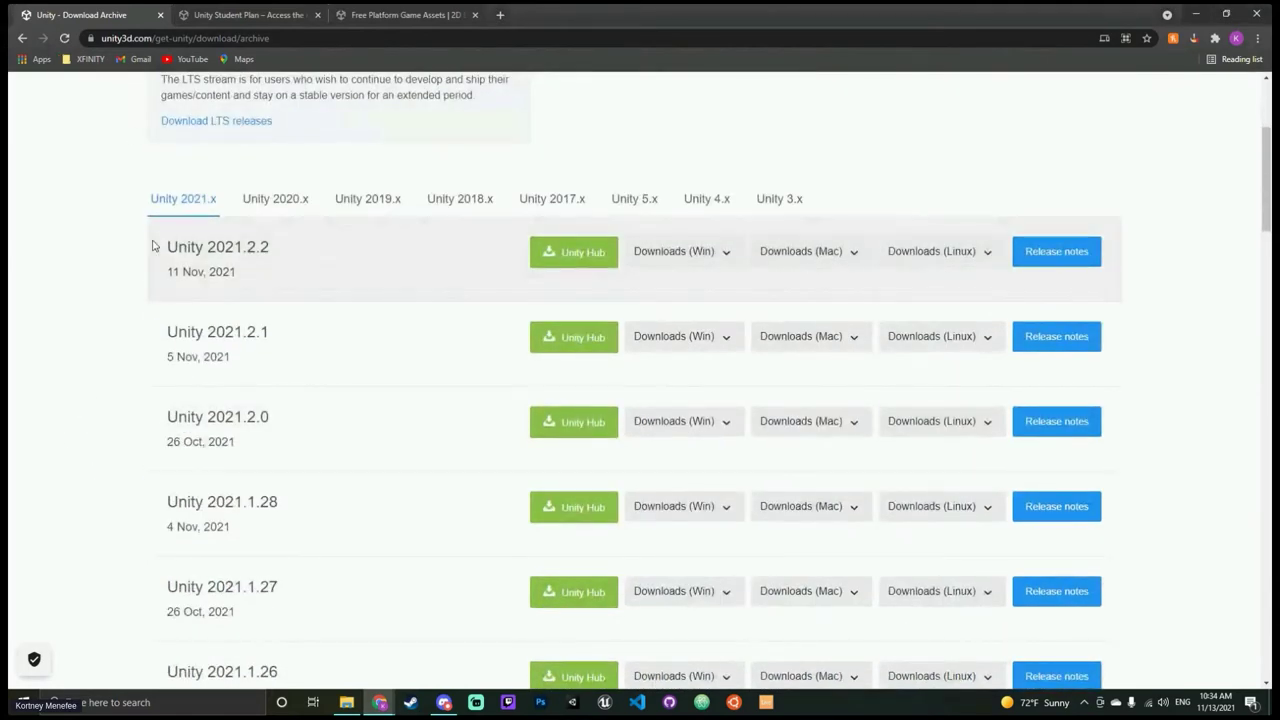
scroll(140, 265, "down", 12)
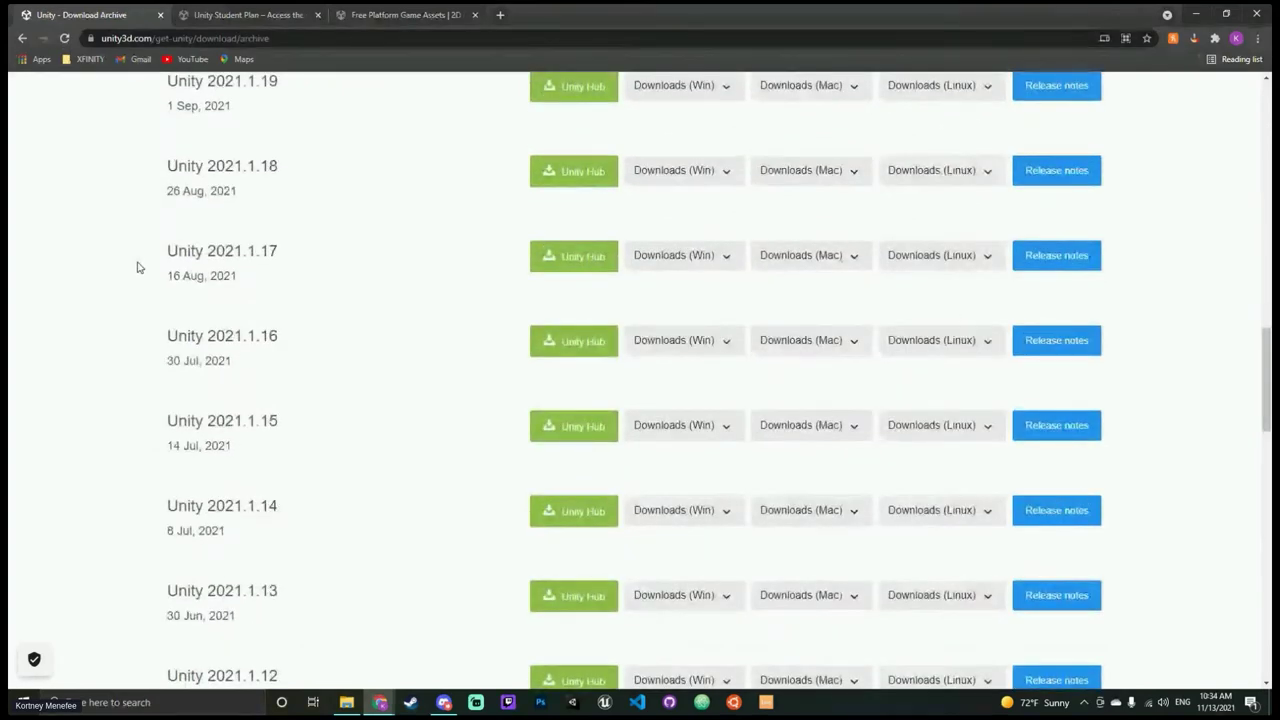
scroll(139, 267, "down", 15)
scroll(138, 266, "up", 17)
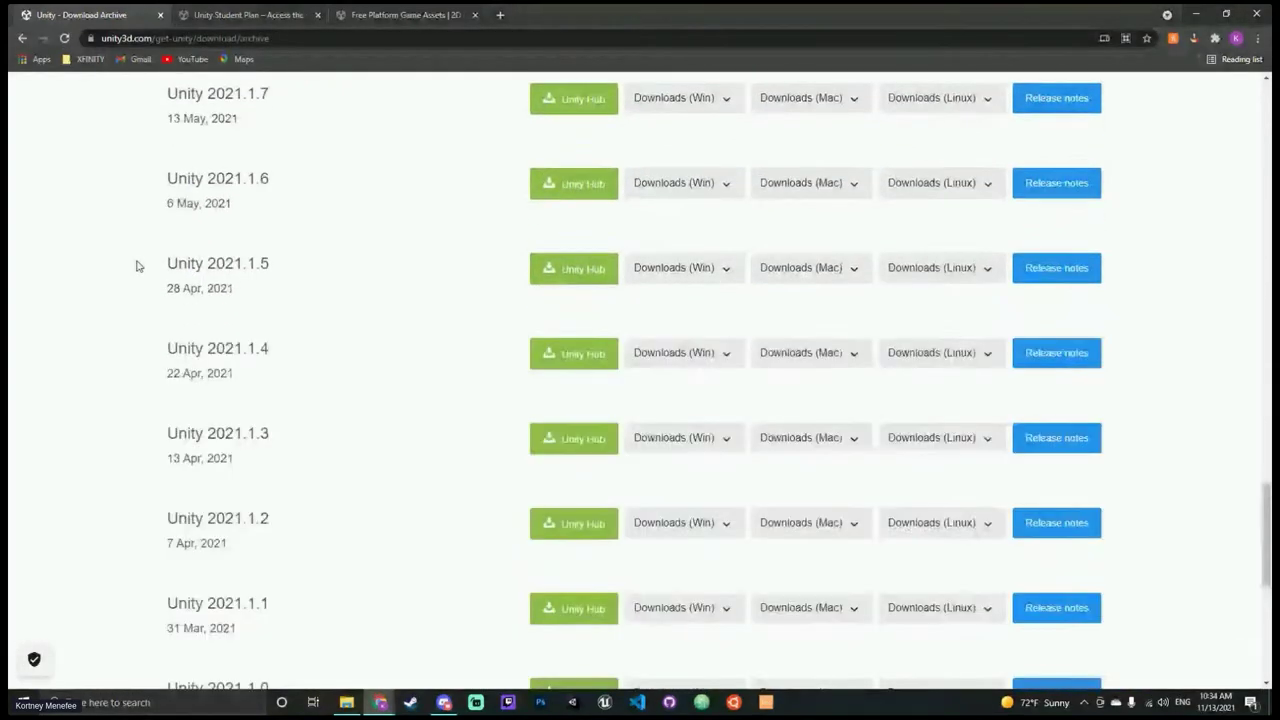
scroll(138, 266, "up", 7)
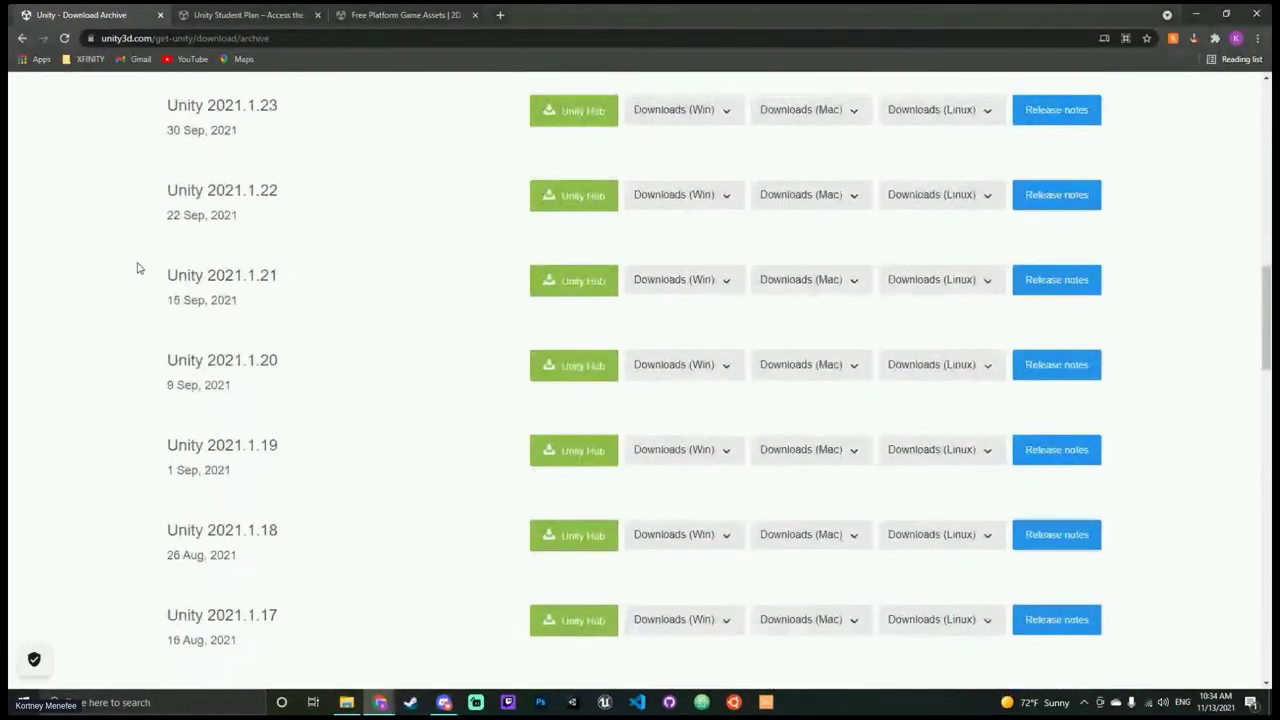
scroll(139, 268, "up", 4)
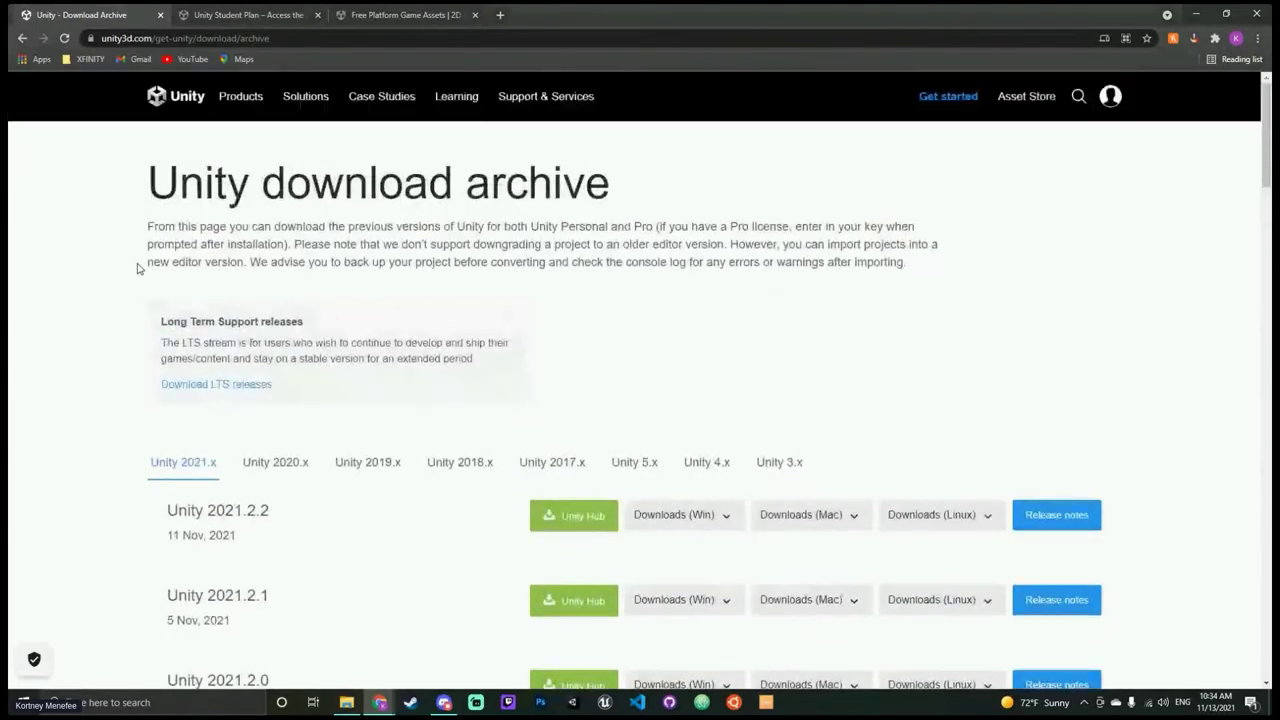
Step: Switch the archive back to the Unity 2020.x releases and locate Unity 2020.1.0
left_click(278, 464)
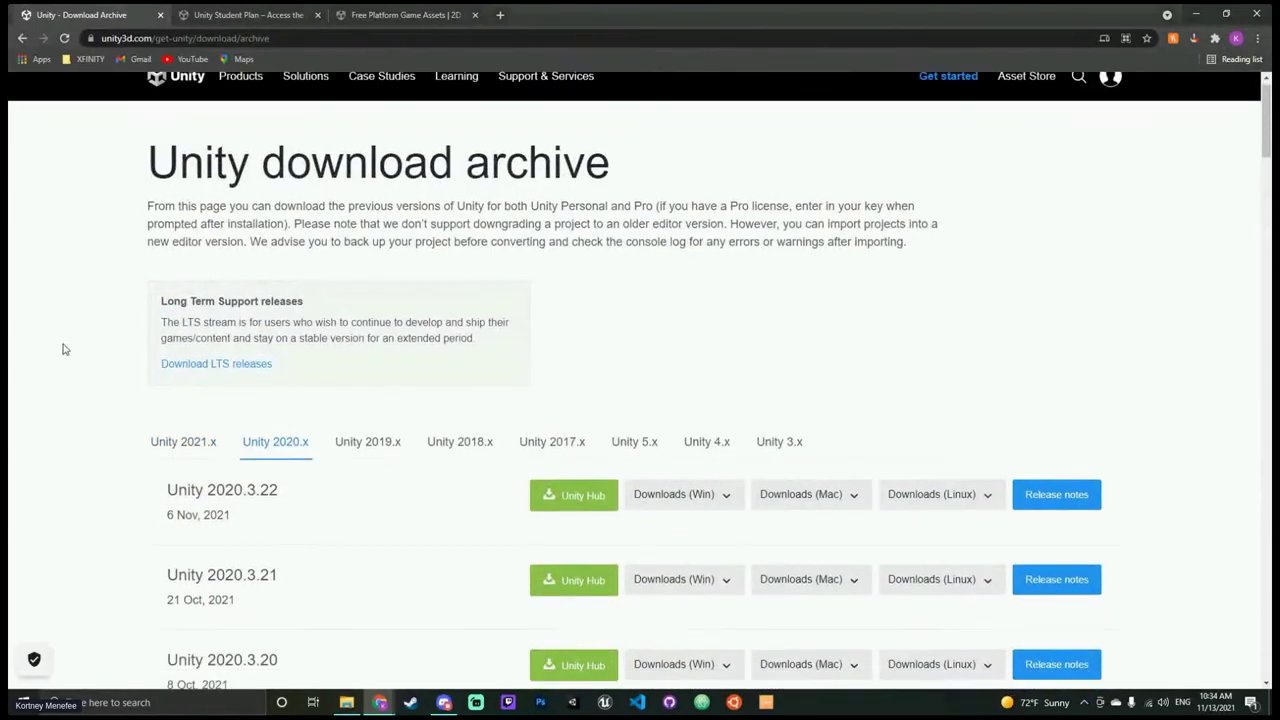
scroll(77, 326, "down", 4)
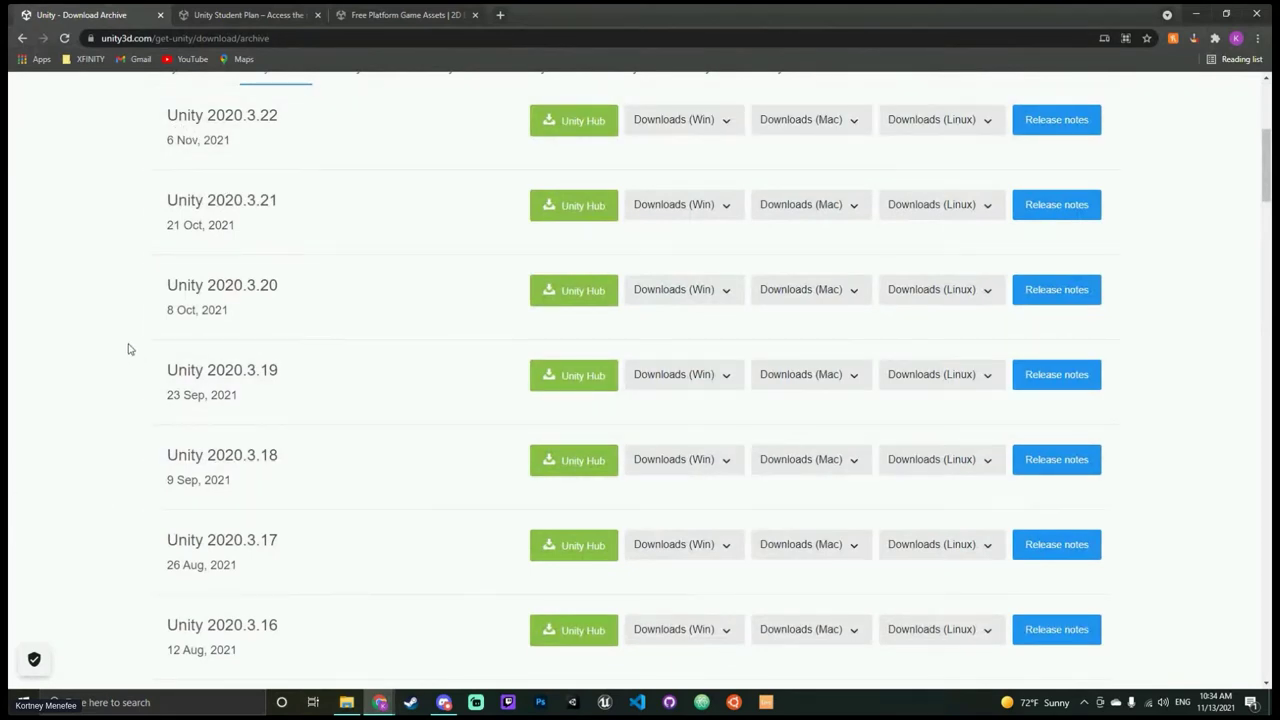
scroll(114, 350, "down", 4)
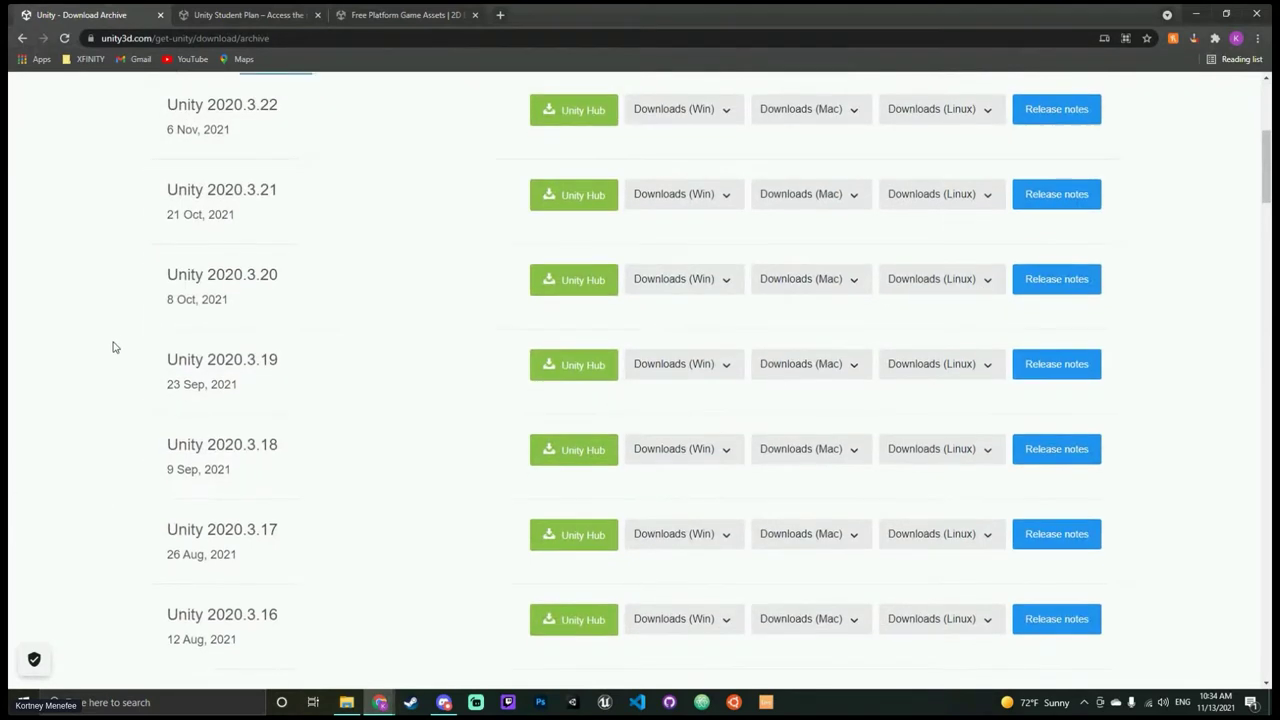
scroll(189, 334, "down", 16)
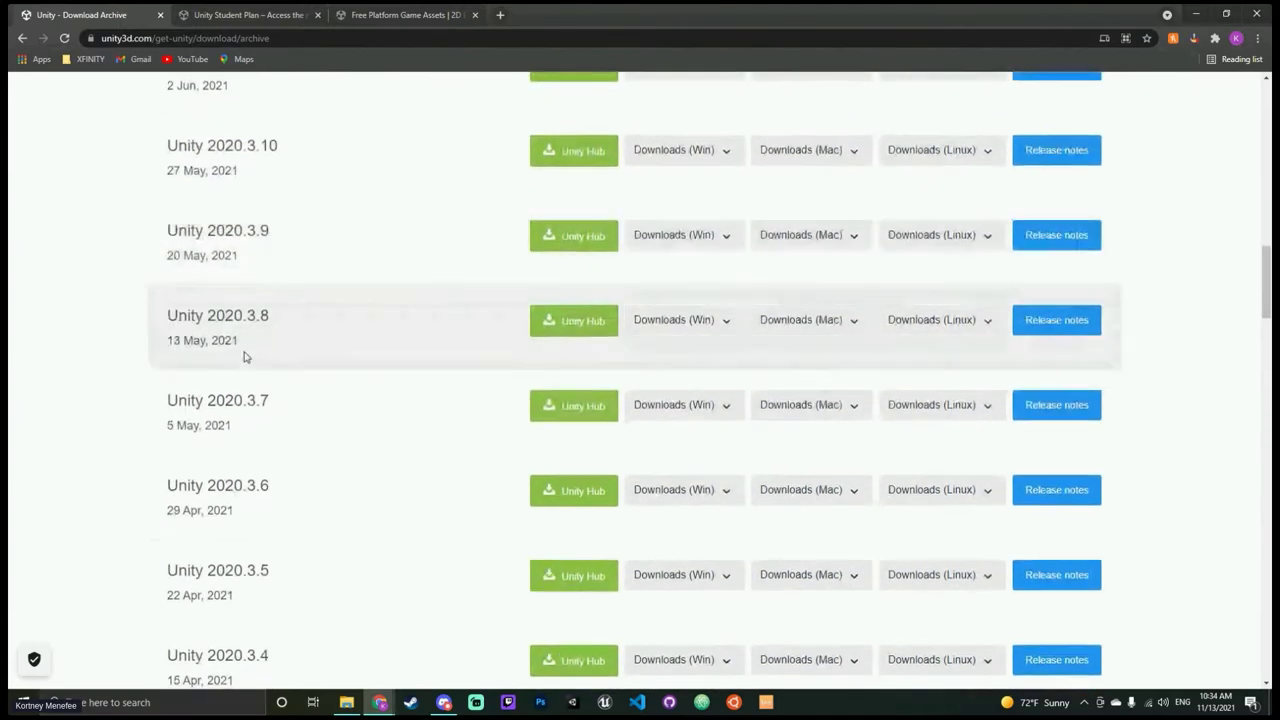
scroll(256, 352, "down", 17)
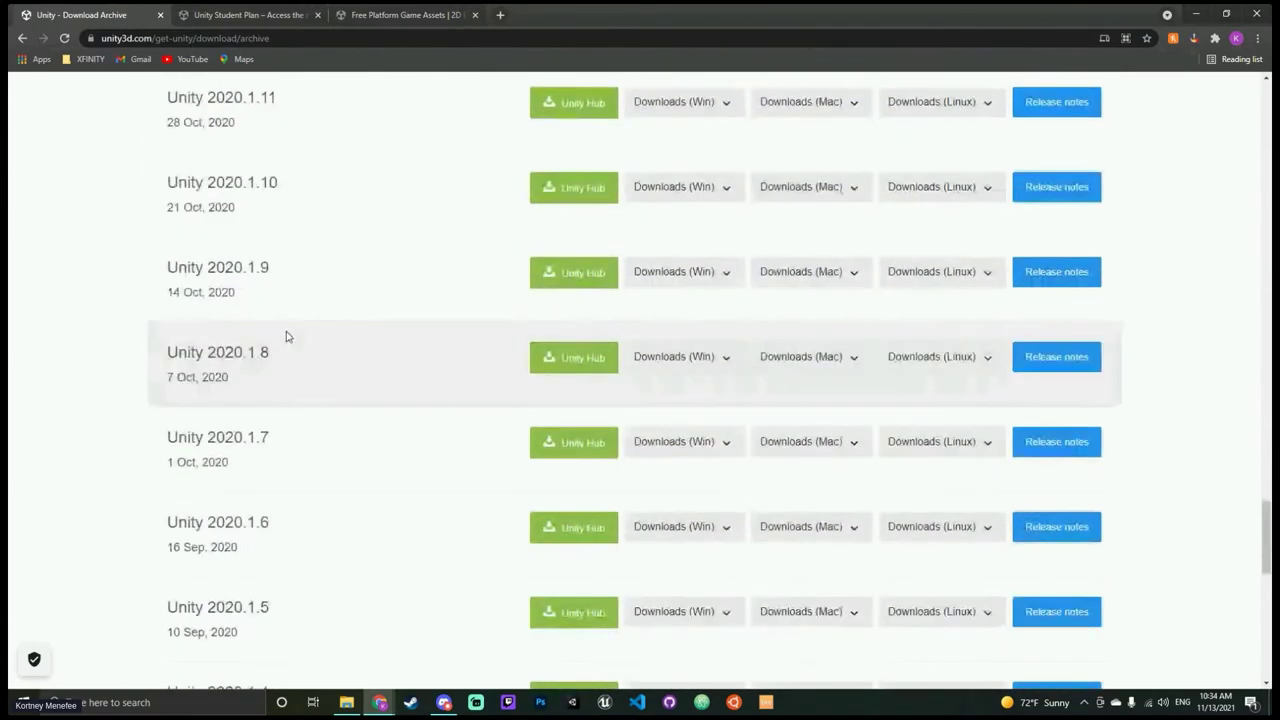
scroll(262, 357, "up", 3)
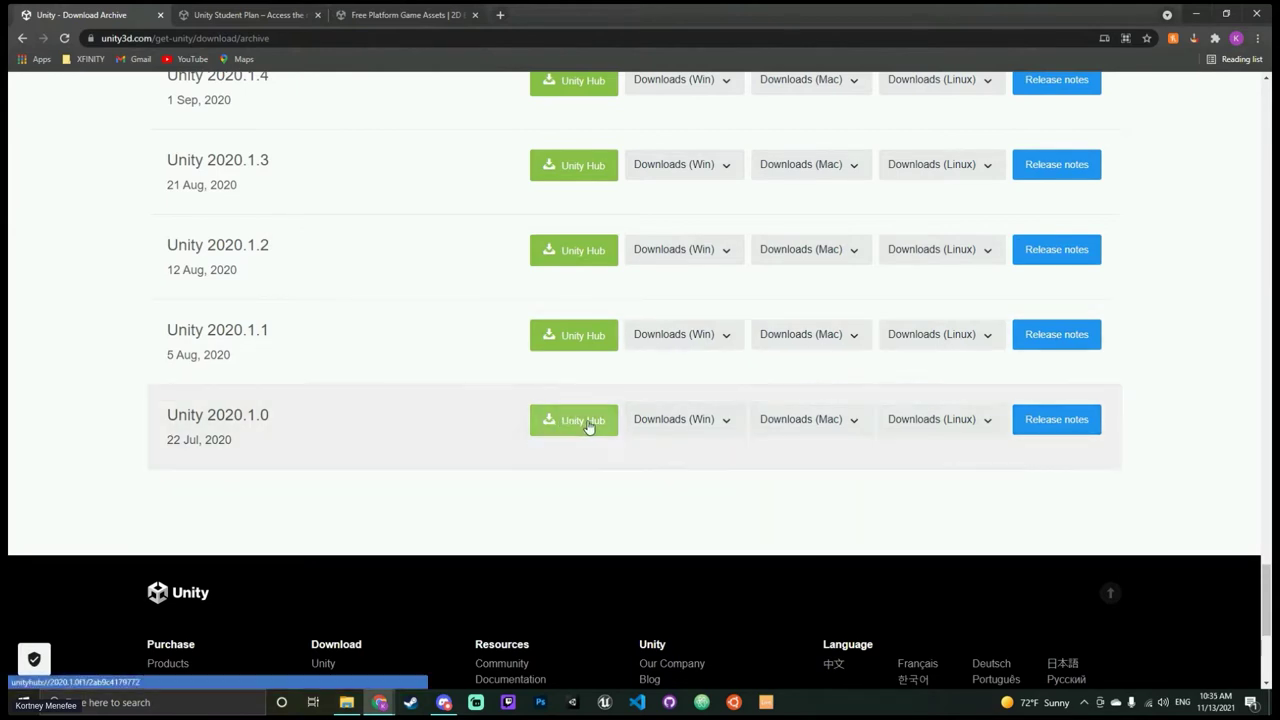
Step: Inspect the Unity Hub and Windows download options for Unity 2020.1.0 without downloading, and return to the desktop
left_click(589, 423)
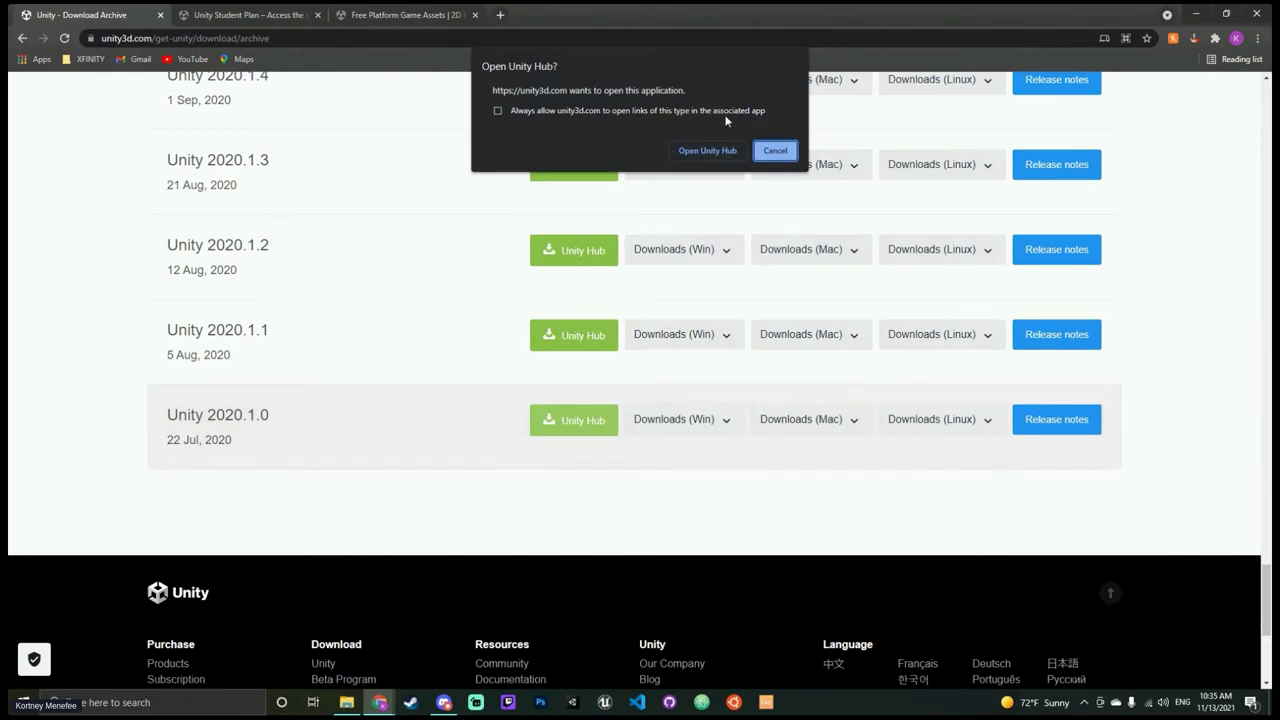
left_click(780, 151)
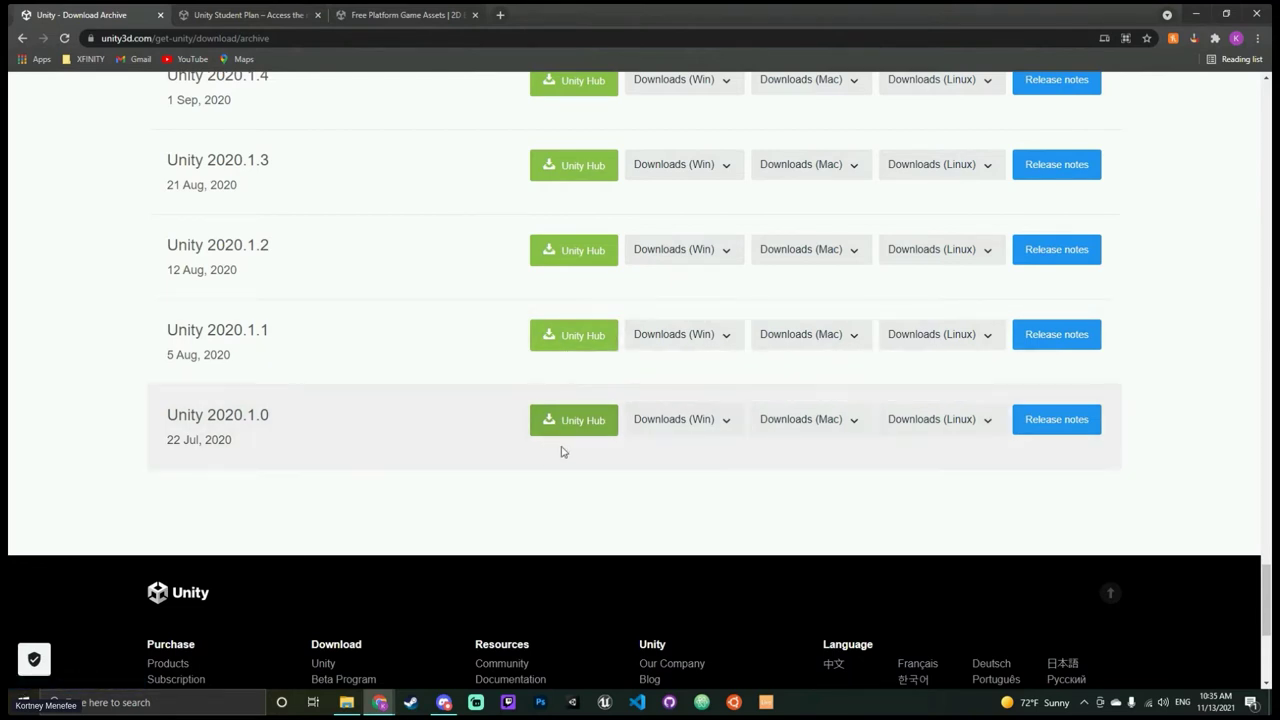
left_click(729, 422)
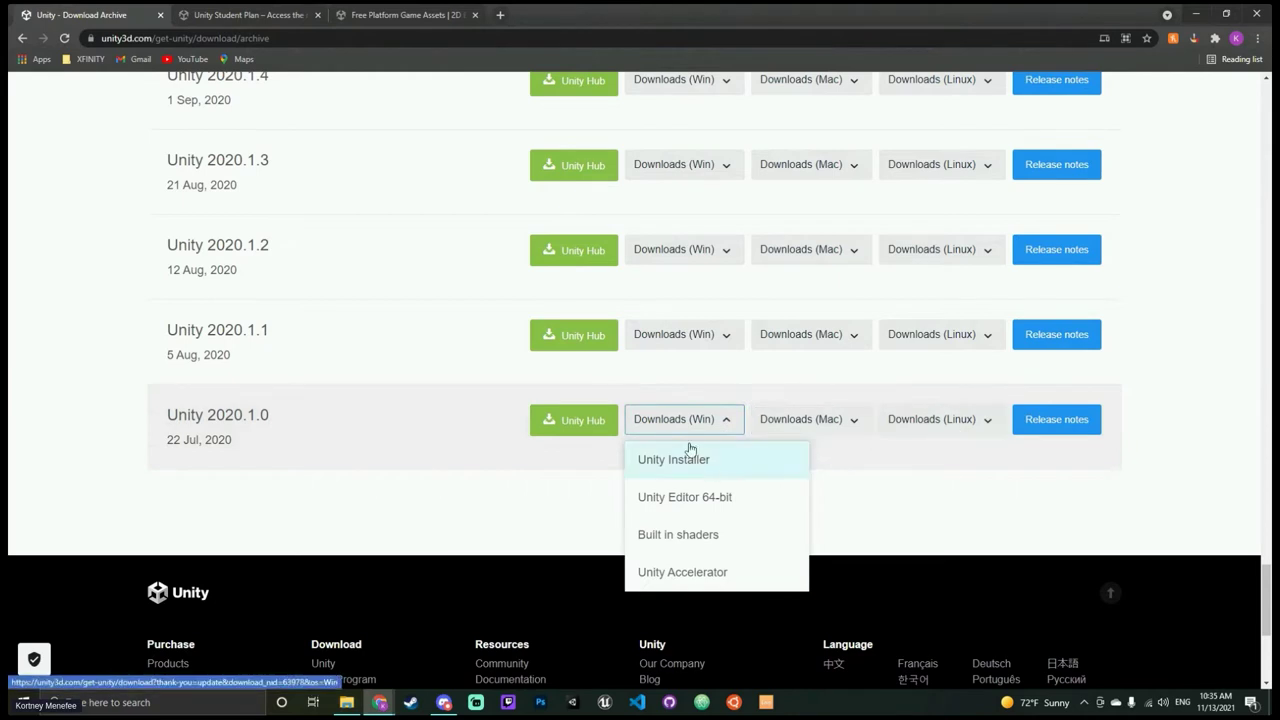
left_click(455, 522)
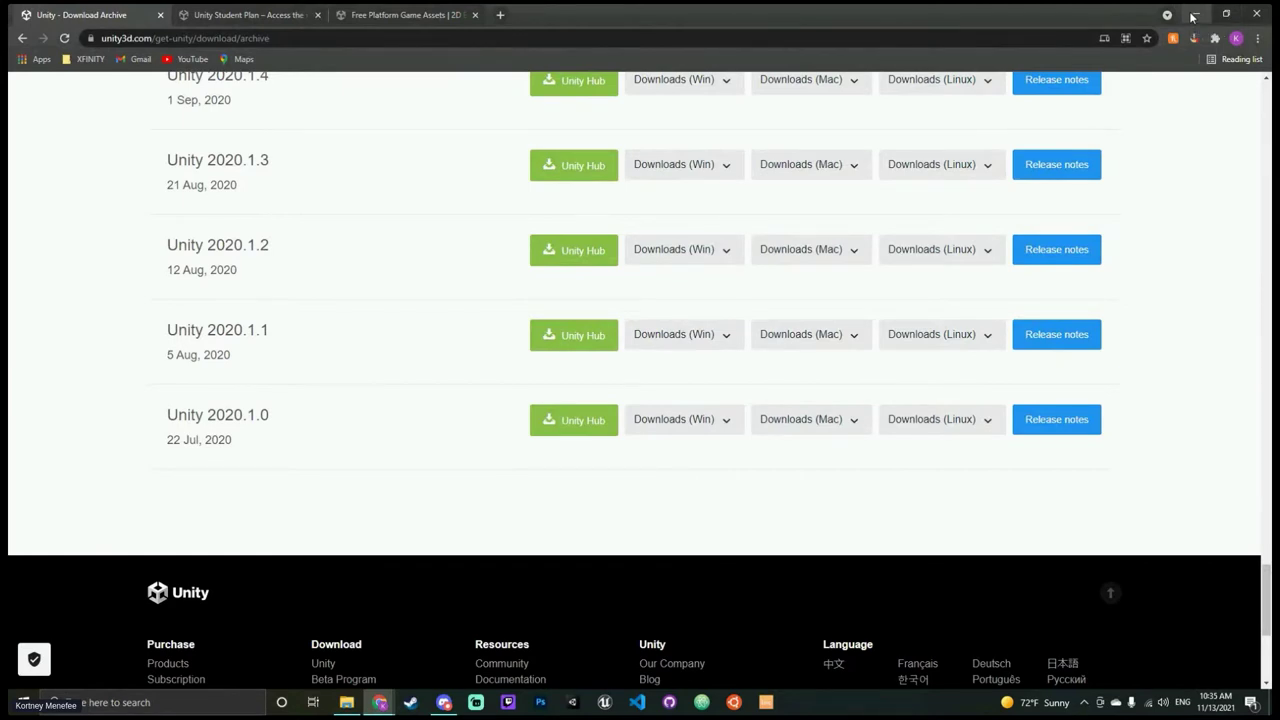
left_click(1199, 16)
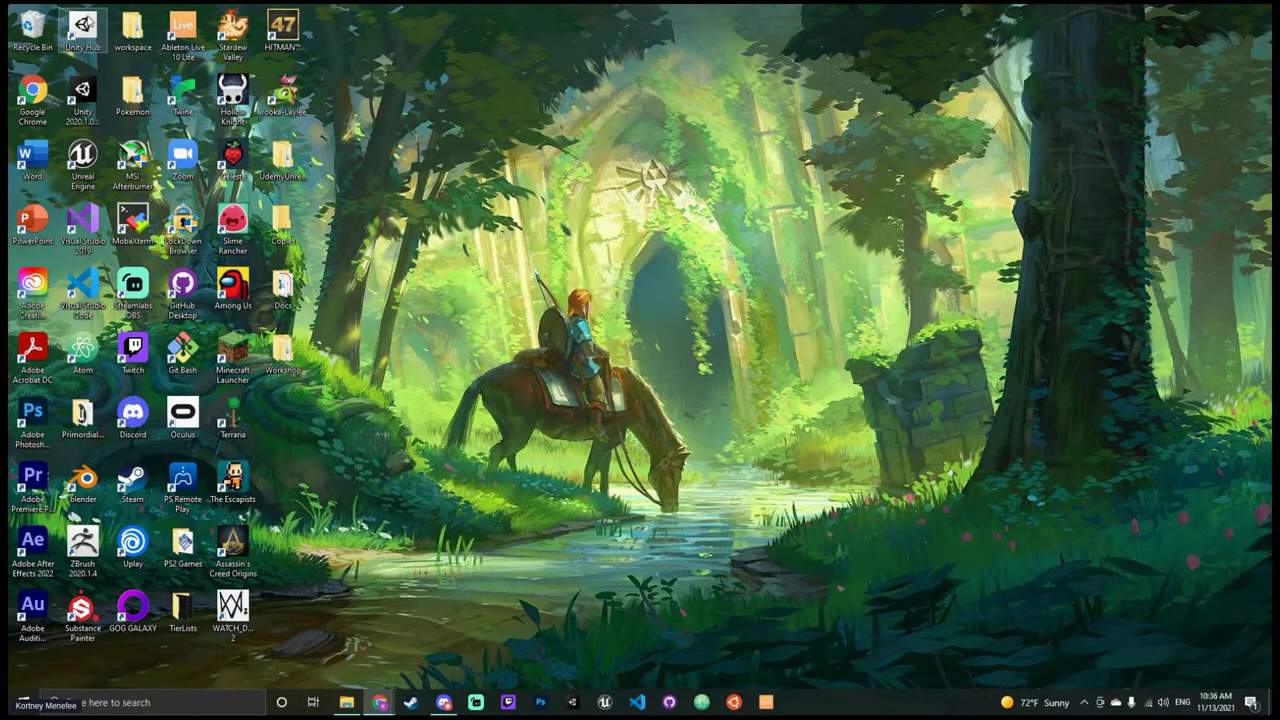
Step: Open Unity Hub, check which Unity versions are offered for a new project, and minimize the window to the desktop
double_click(85, 28)
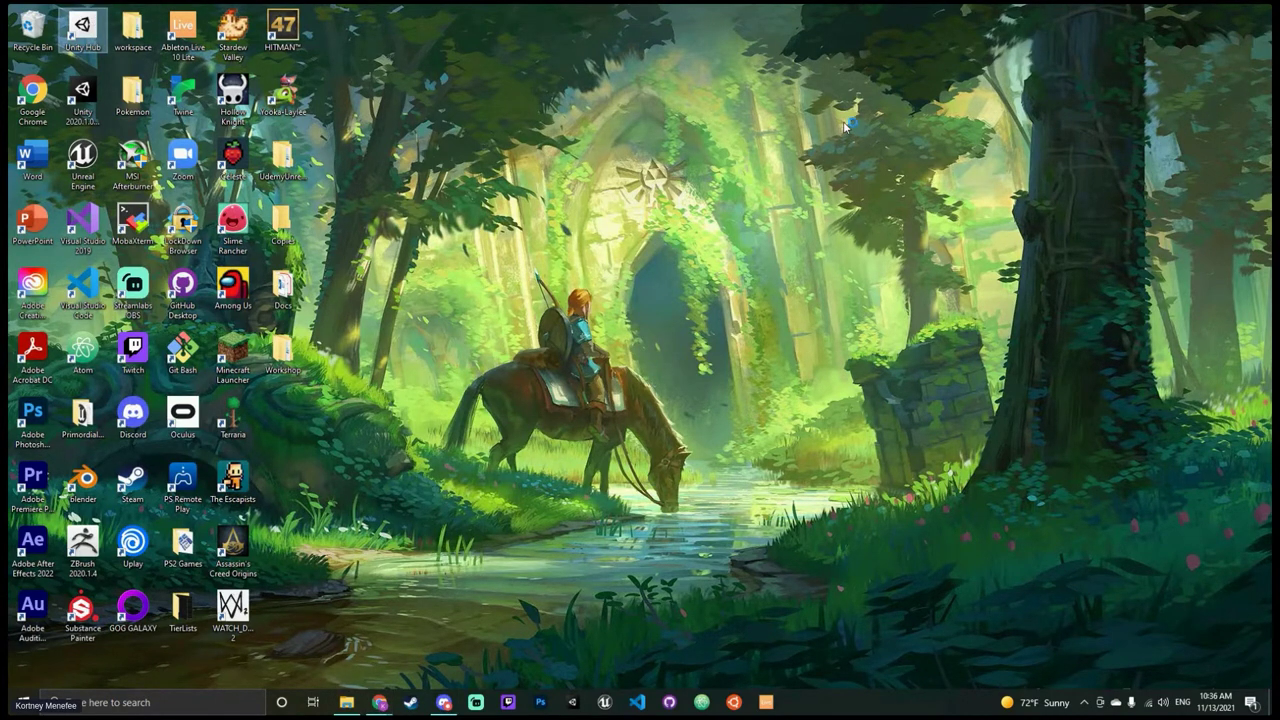
left_click_drag(384, 166, 603, 137)
left_click(883, 129)
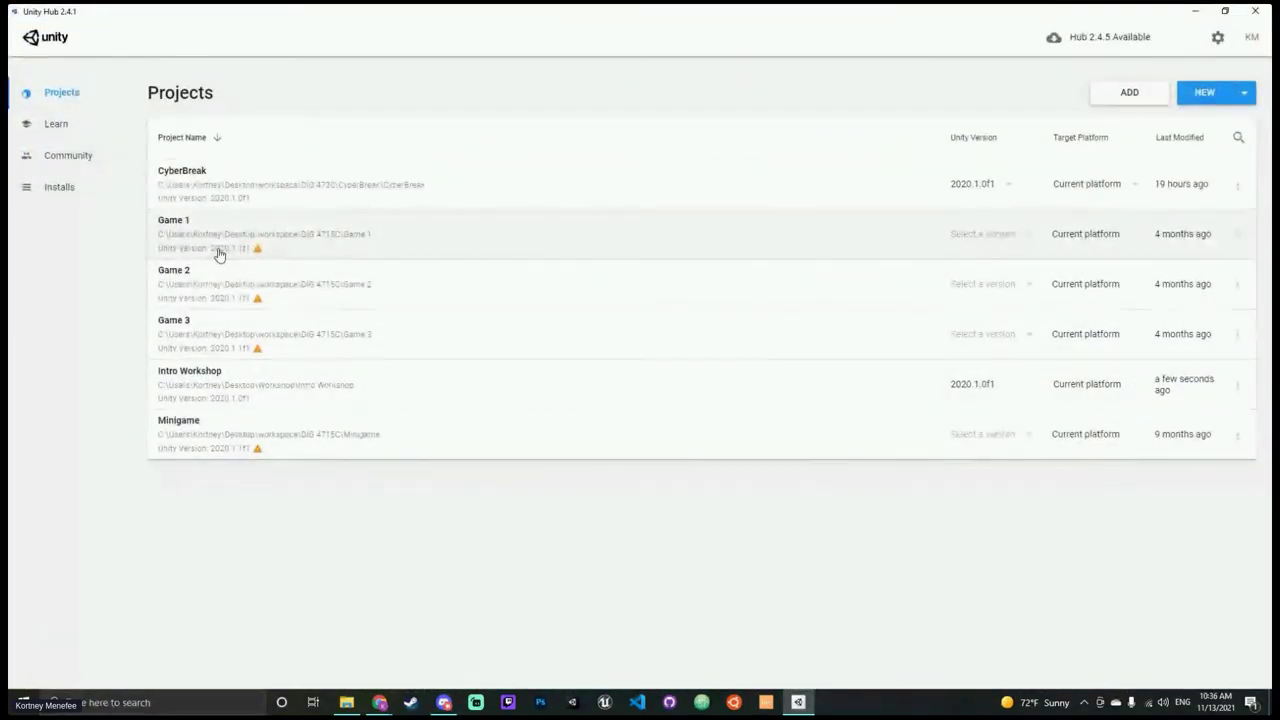
left_click(1244, 92)
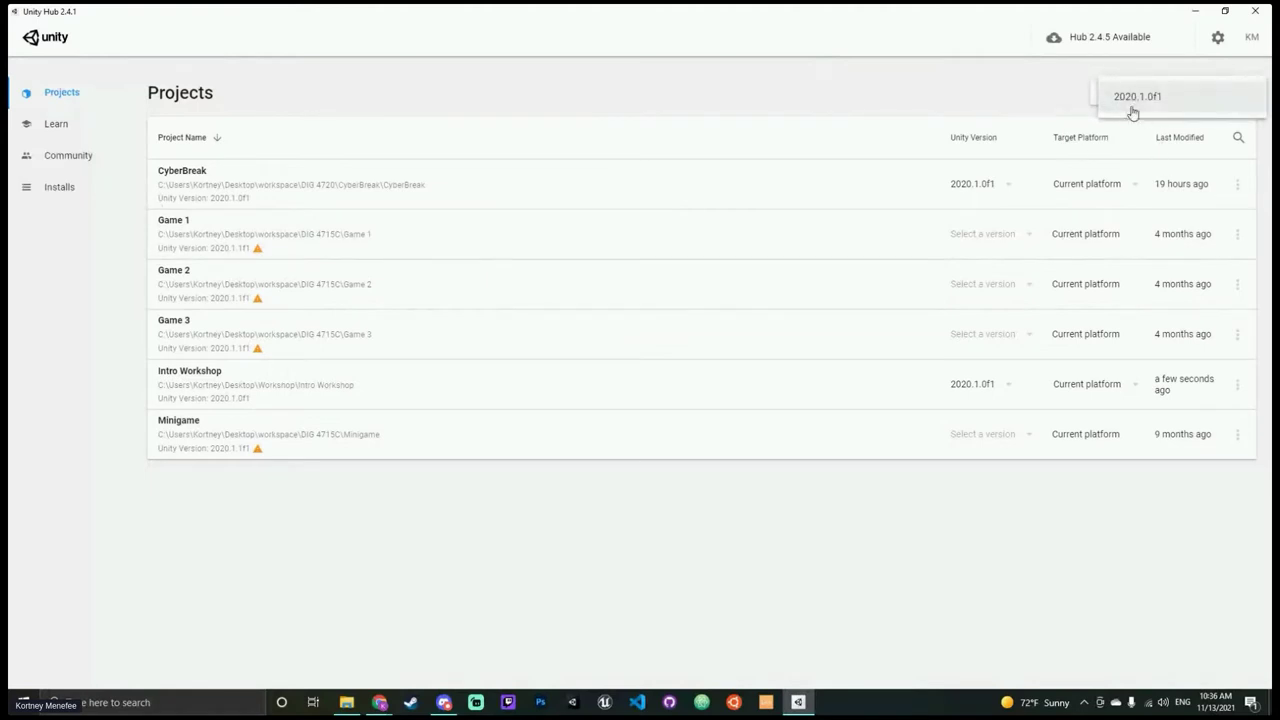
left_click(717, 94)
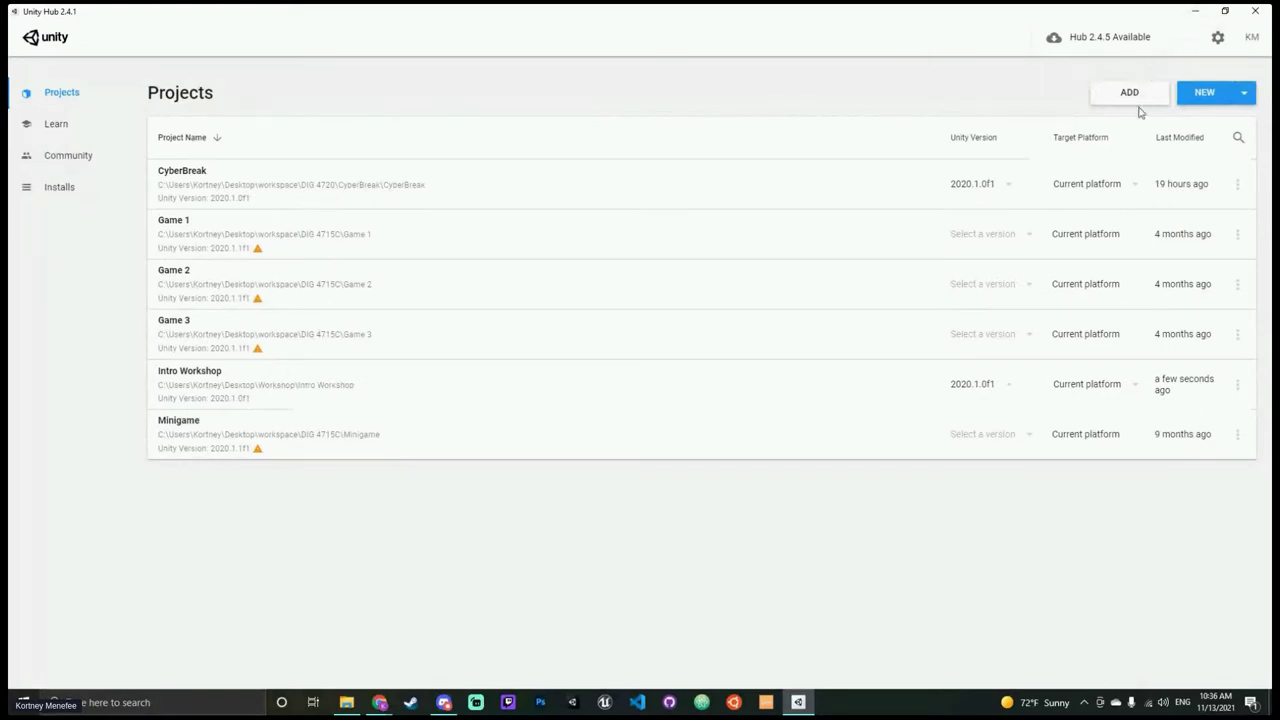
left_click(1193, 10)
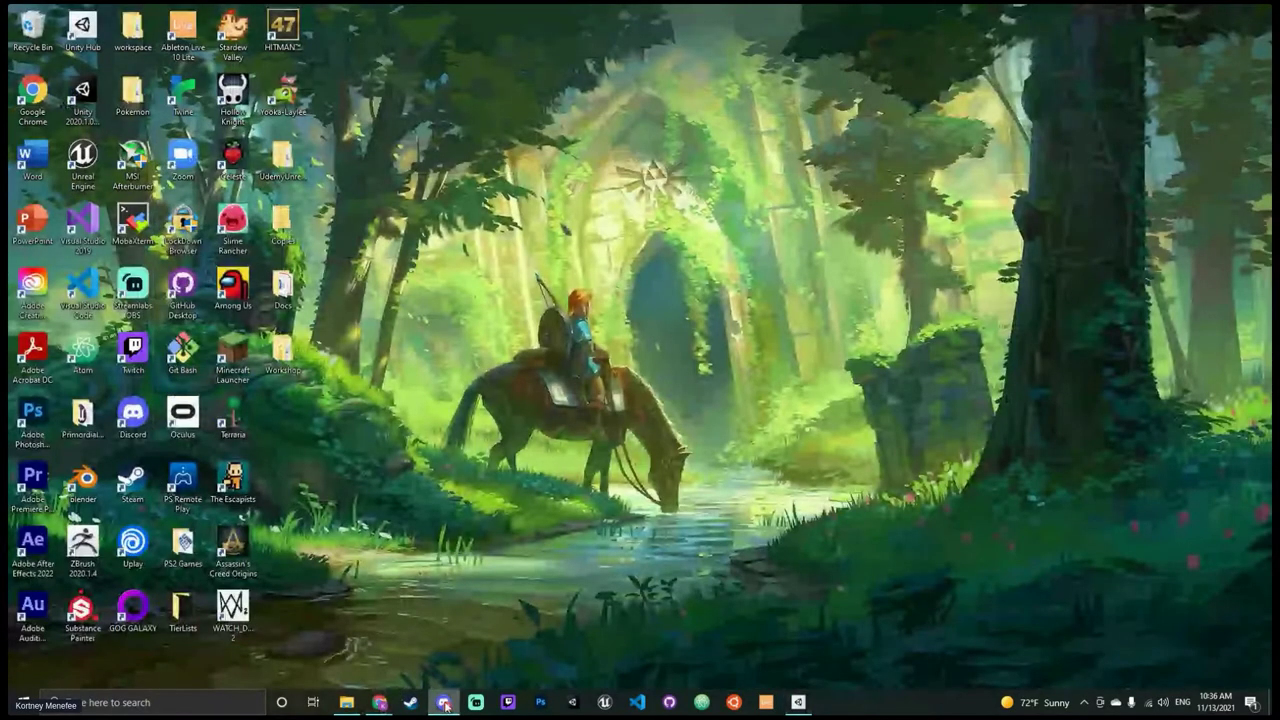
Step: Switch to Chrome, look at the Unity Student Plan page, and go back to the Unity download archive
left_click(381, 704)
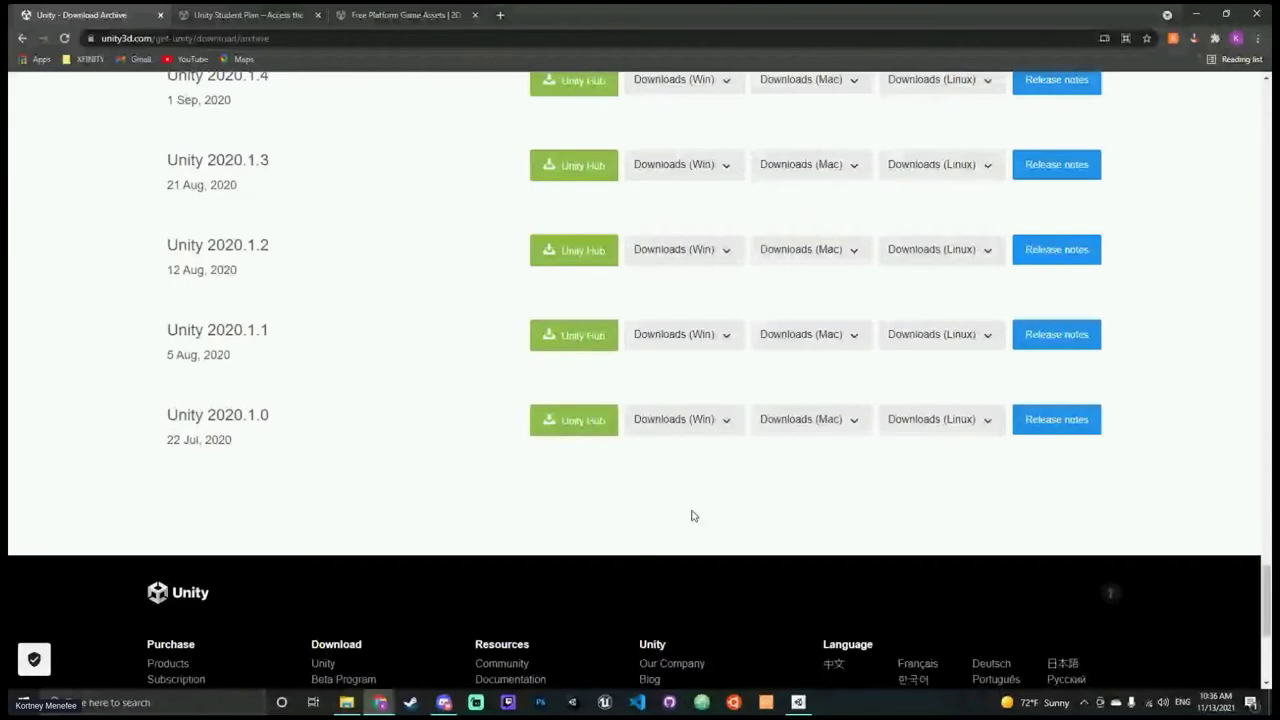
left_click(230, 12)
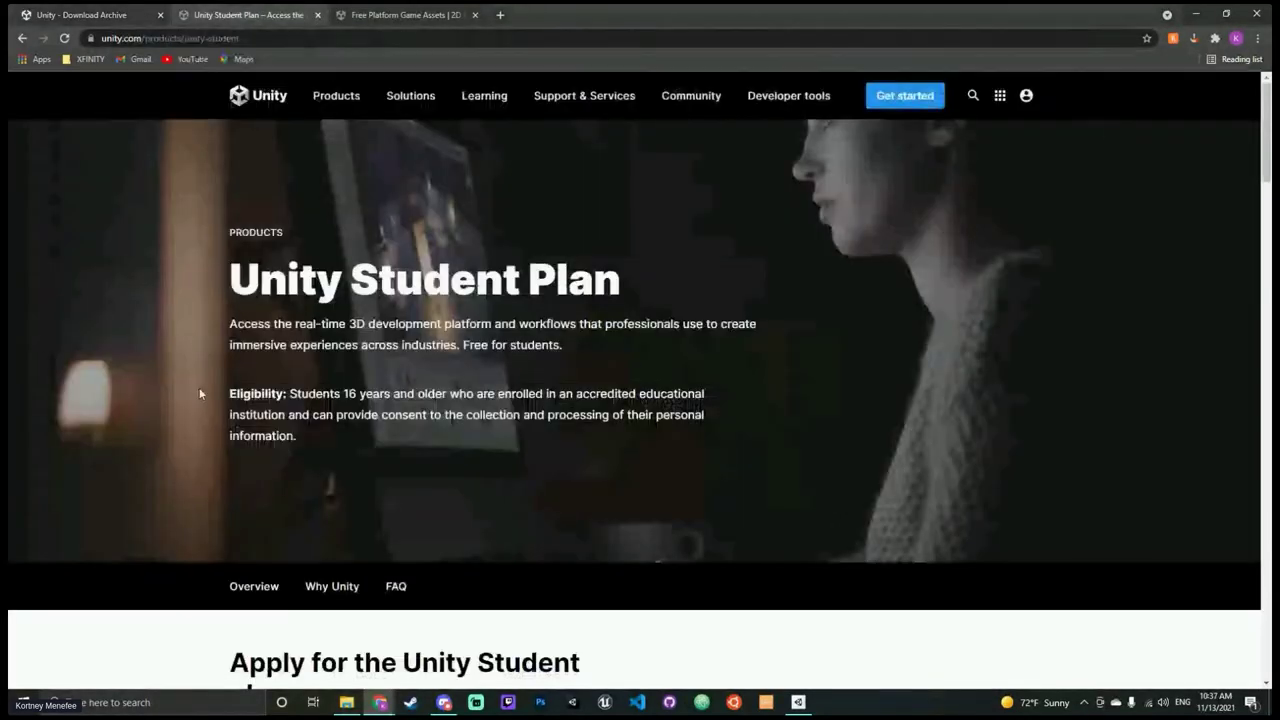
mouse_move(304, 117)
left_click(104, 12)
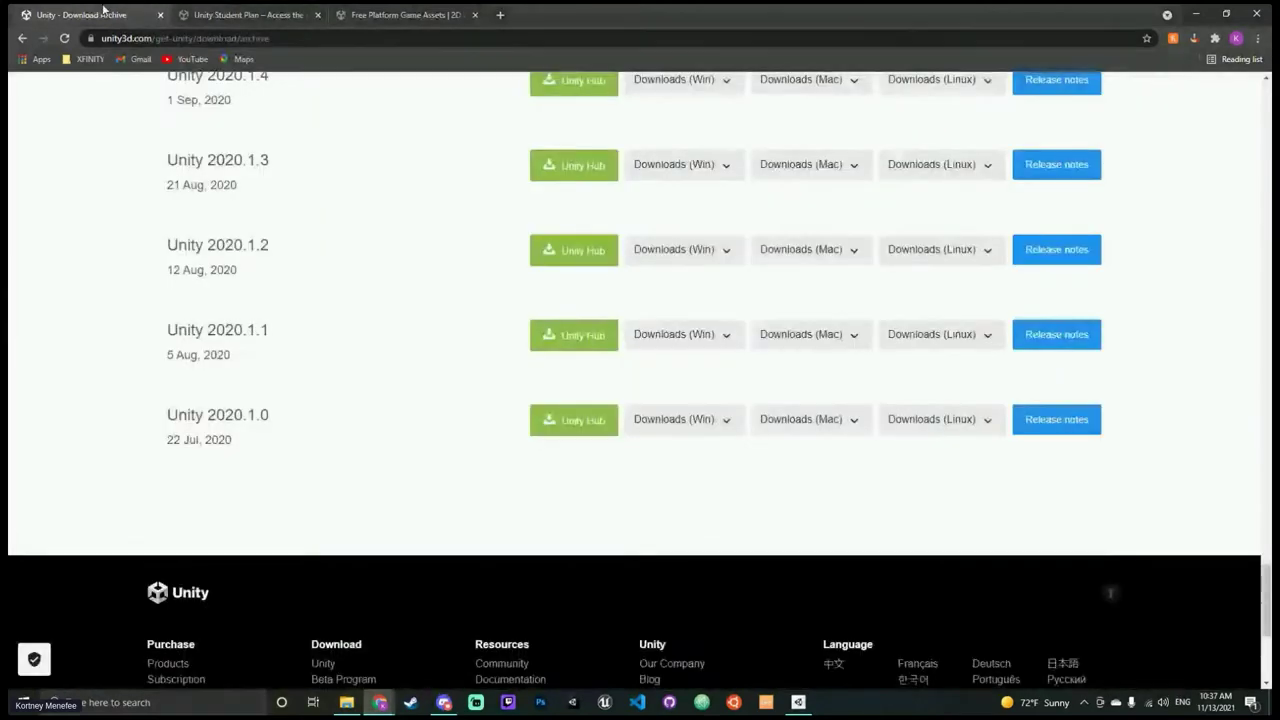
left_click(251, 12)
left_click(104, 12)
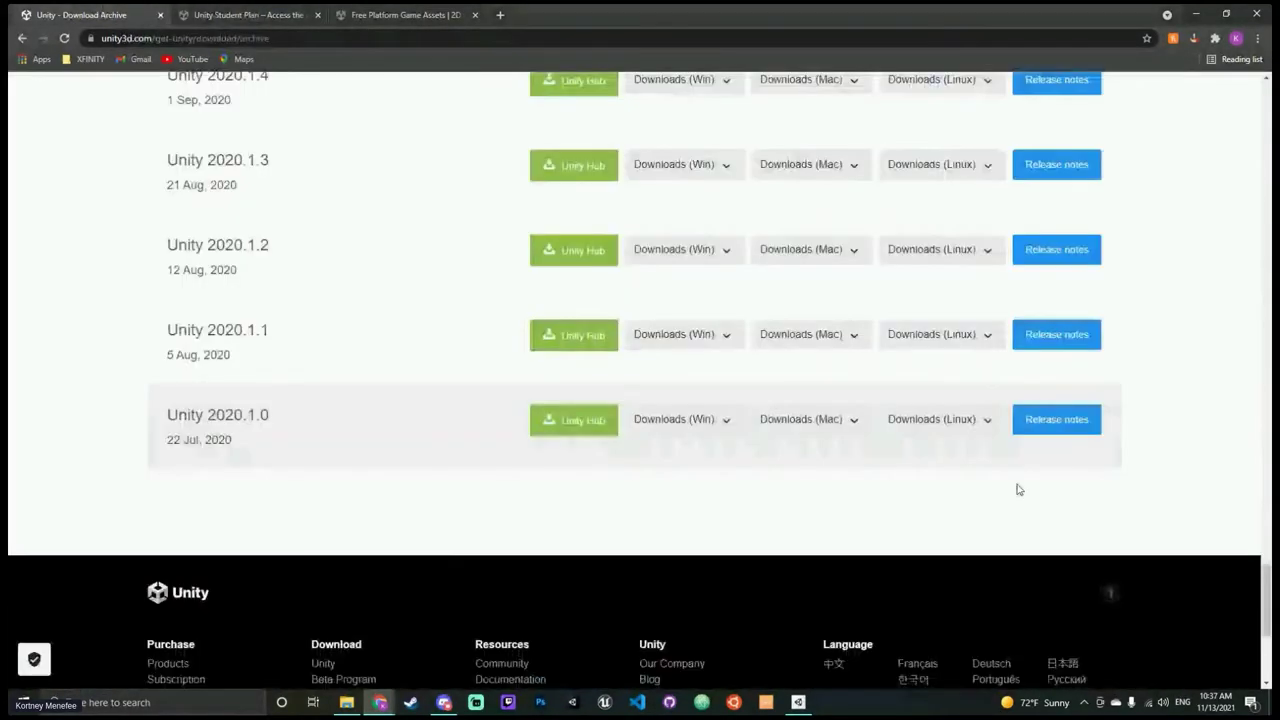
Step: Open the Unity ID creation option from the download archive's account area, and bring up the Unity Student Plan page
scroll(1018, 489, "up", 20)
scroll(1110, 115, "up", 8)
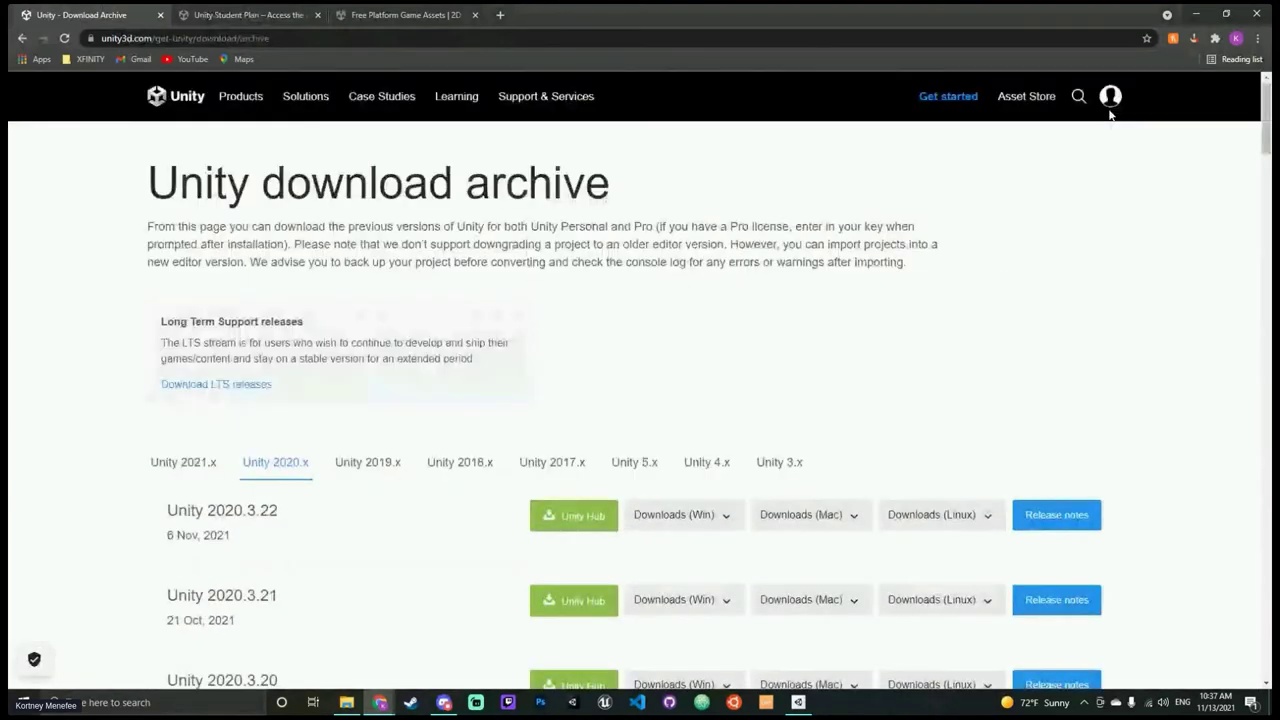
left_click(1110, 104)
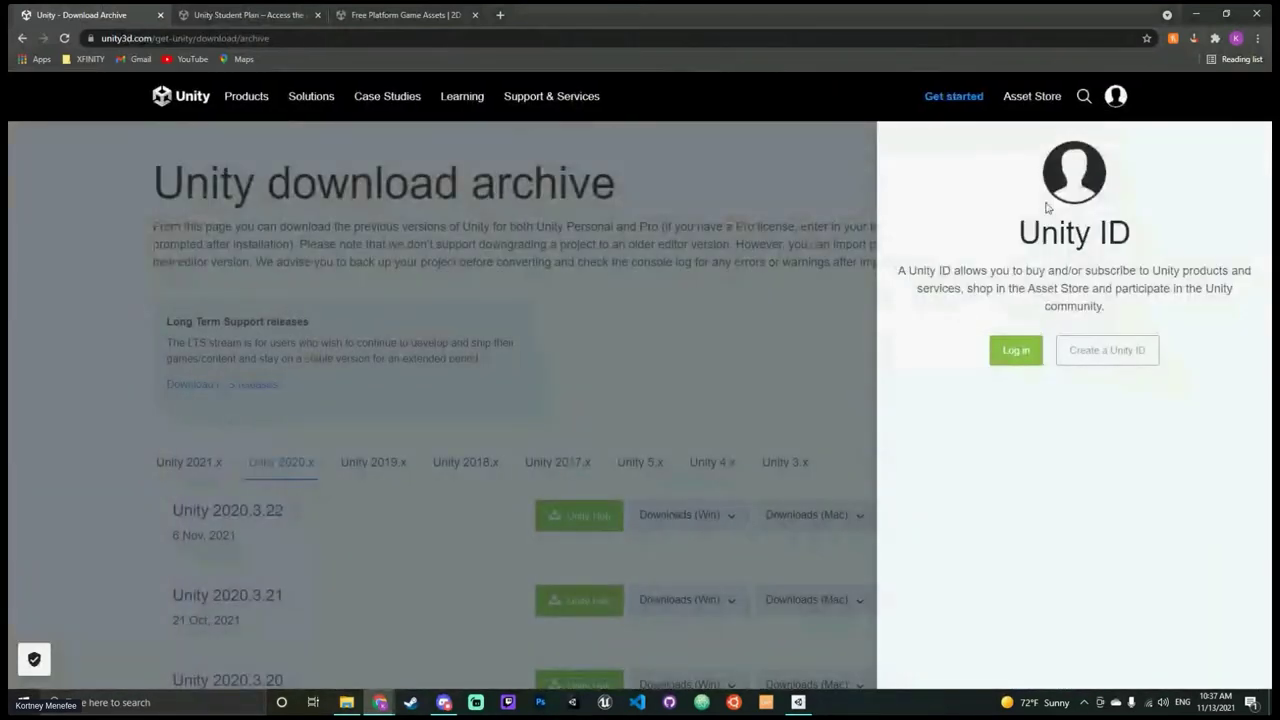
left_click(1103, 362)
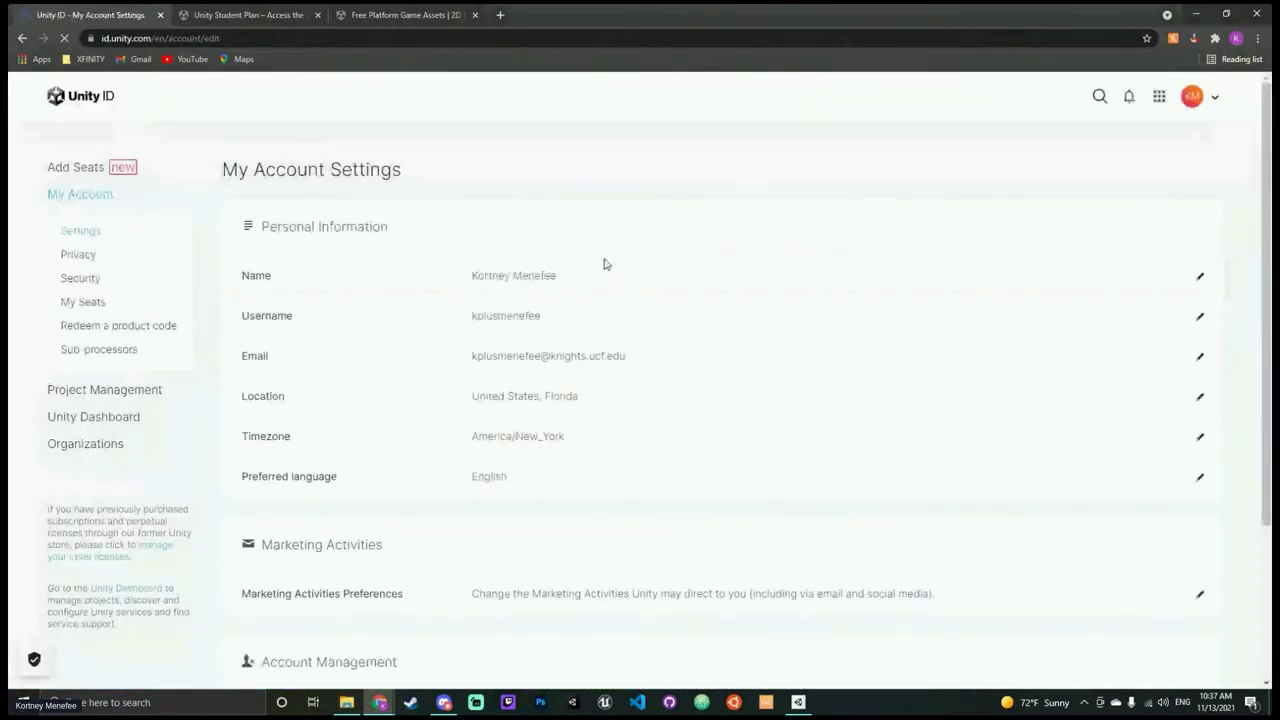
left_click(245, 14)
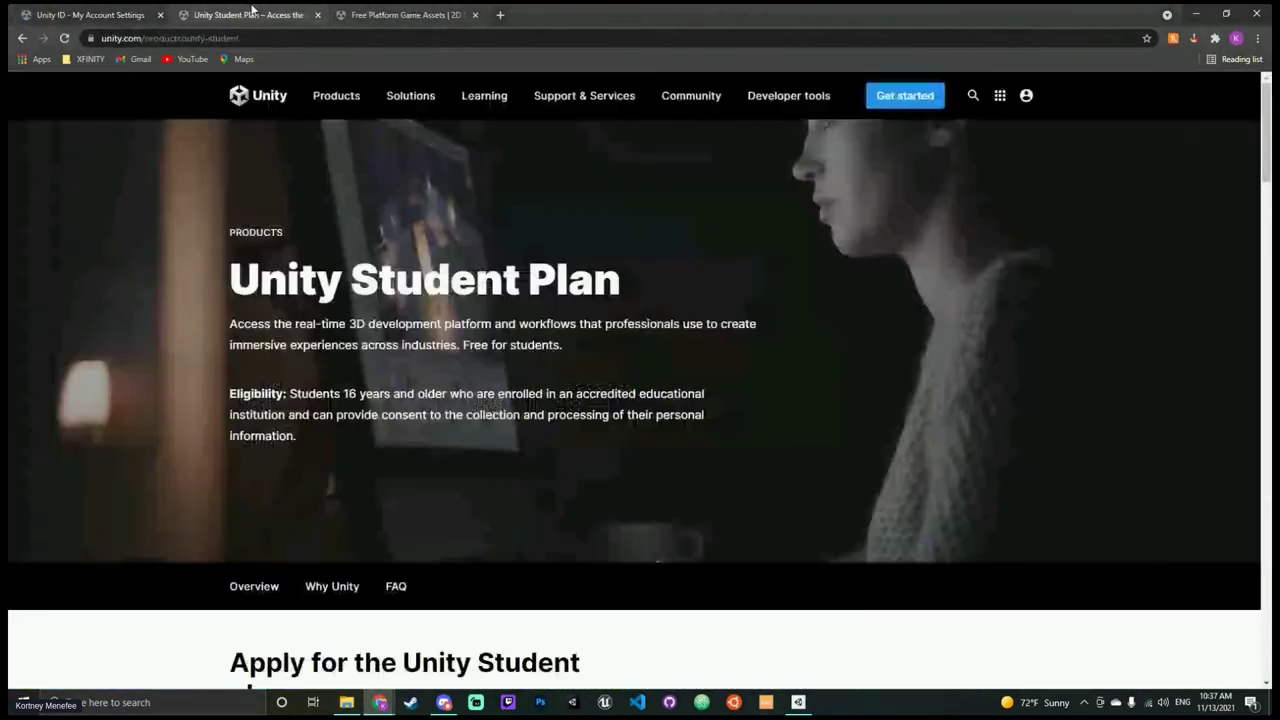
mouse_move(494, 128)
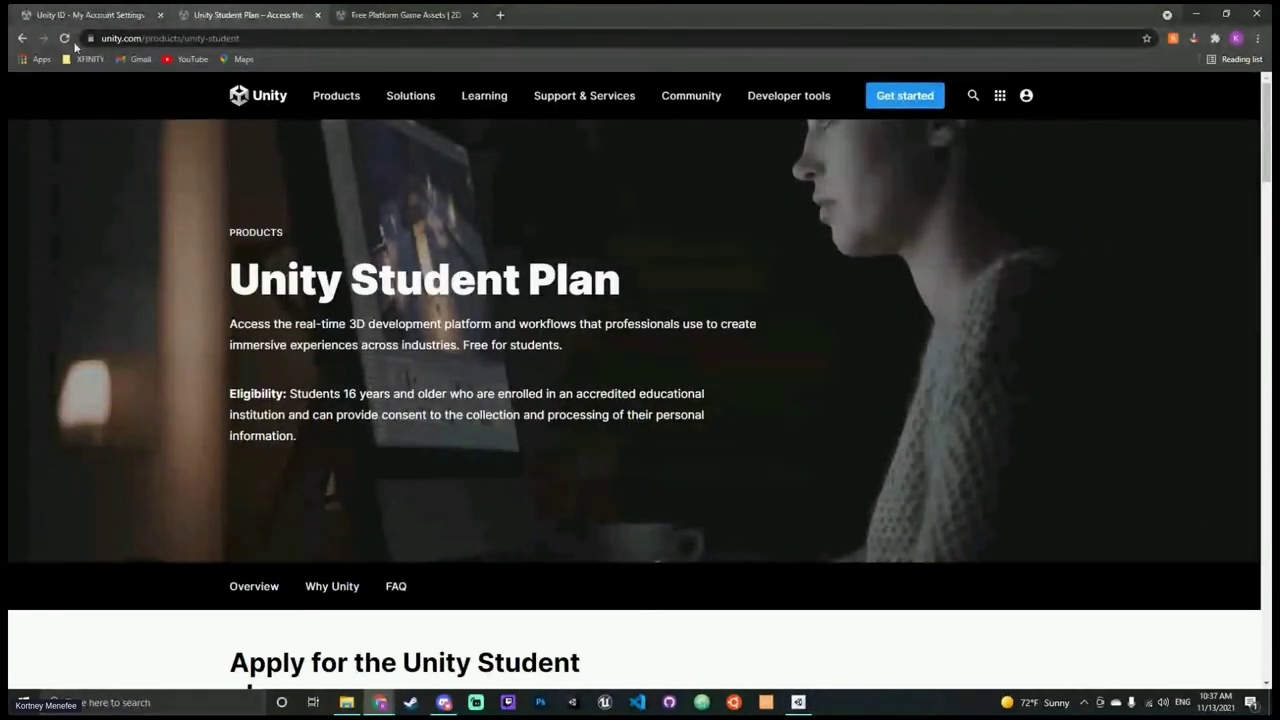
Step: Split the Unity download archive tab into its own maximized window and rejoin it with the other browser tabs
left_click_drag(119, 10, 1275, 330)
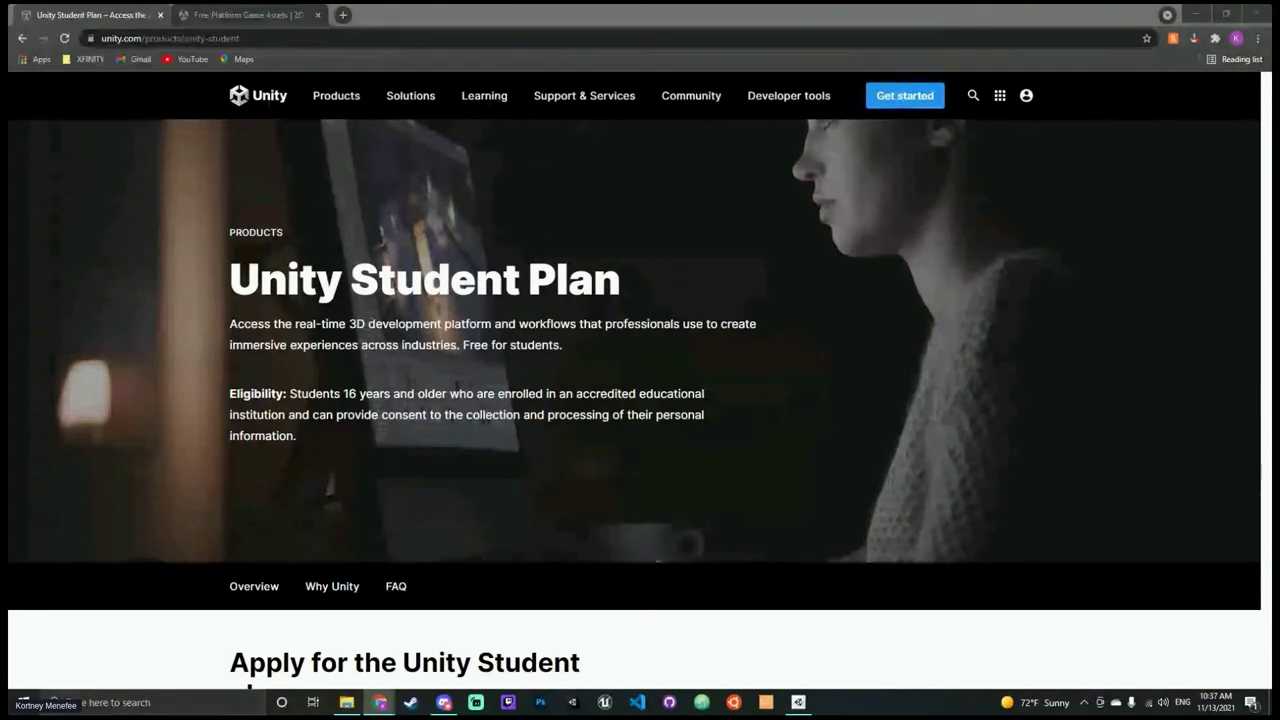
left_click_drag(1279, 222, 927, 181)
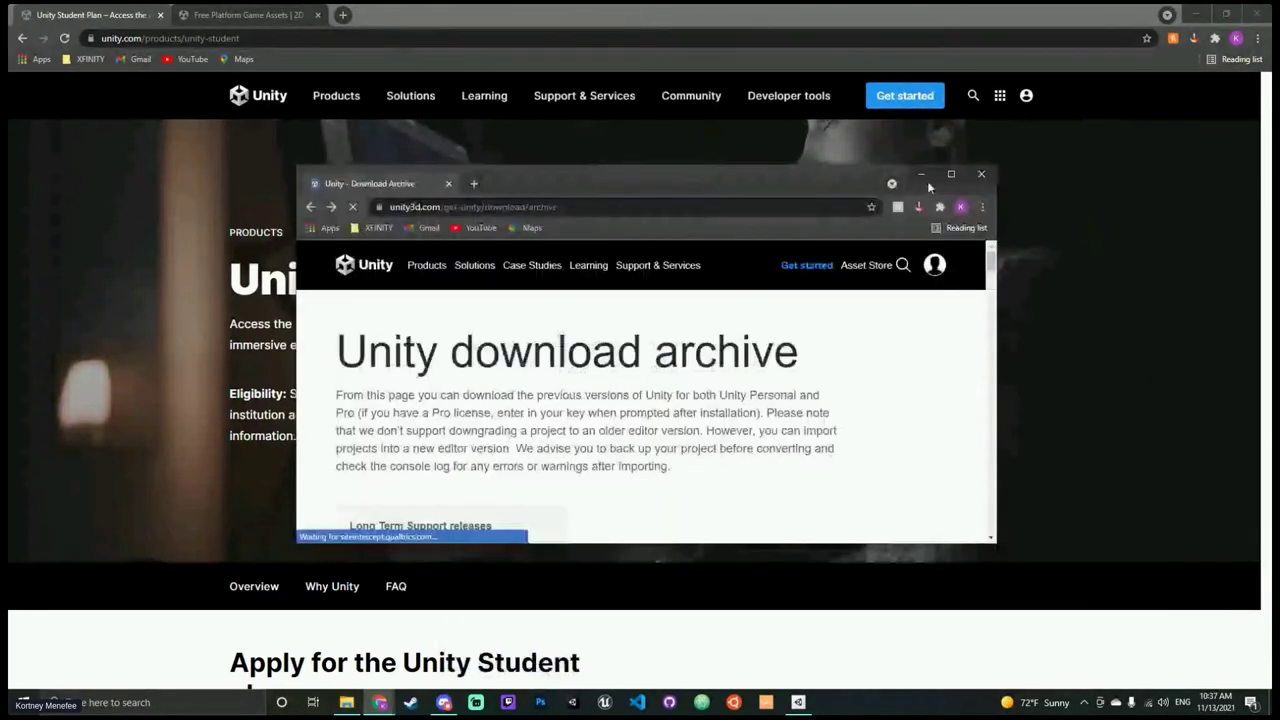
double_click(927, 181)
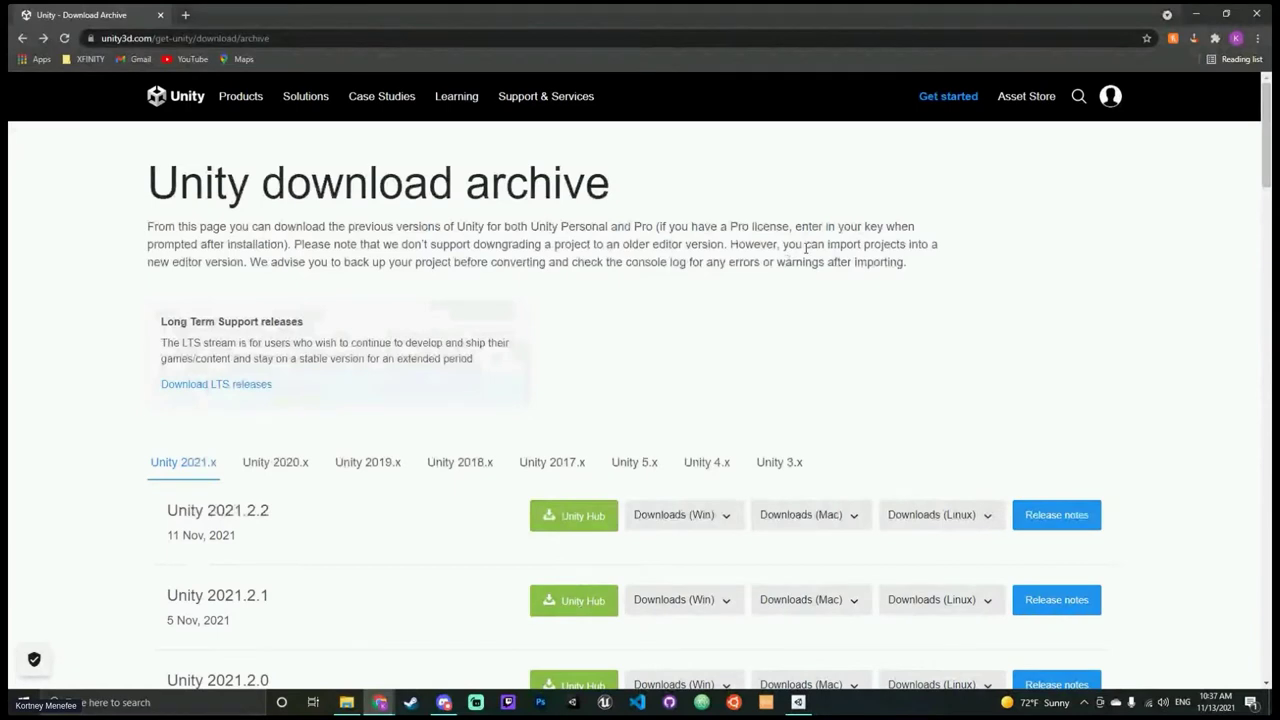
scroll(806, 248, "down", 2)
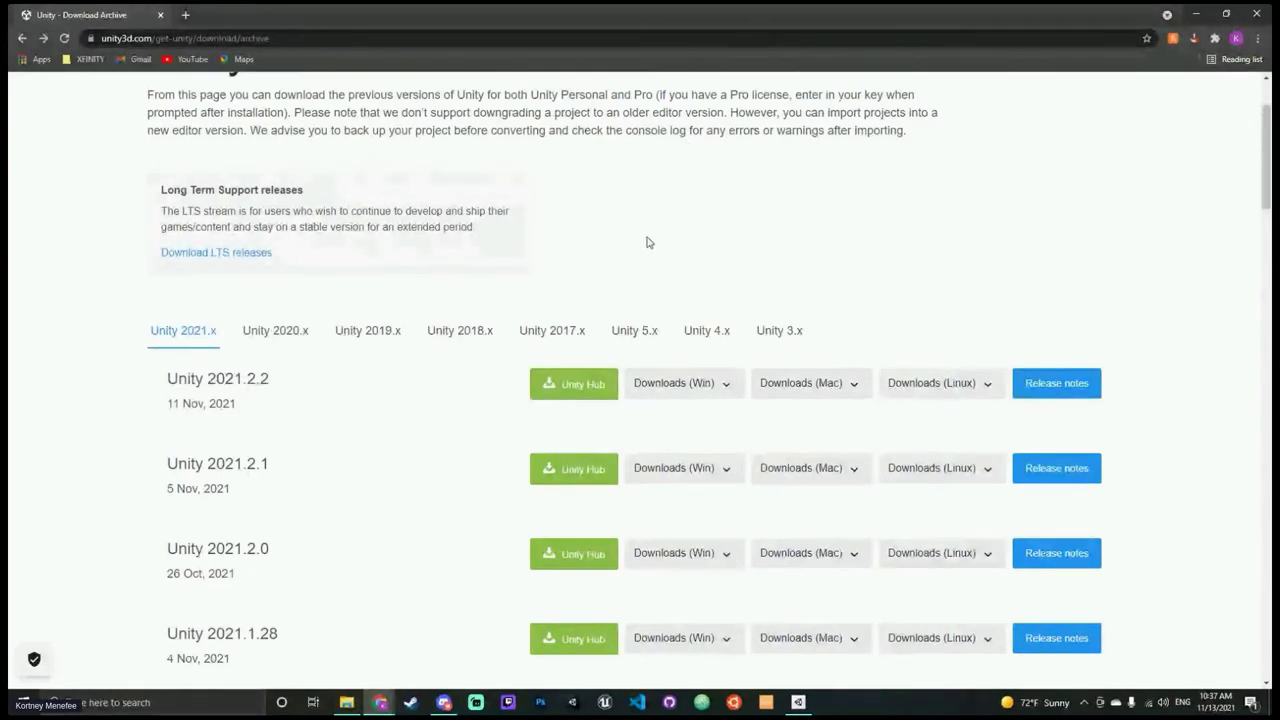
left_click_drag(435, 19, 536, 211)
left_click(840, 191)
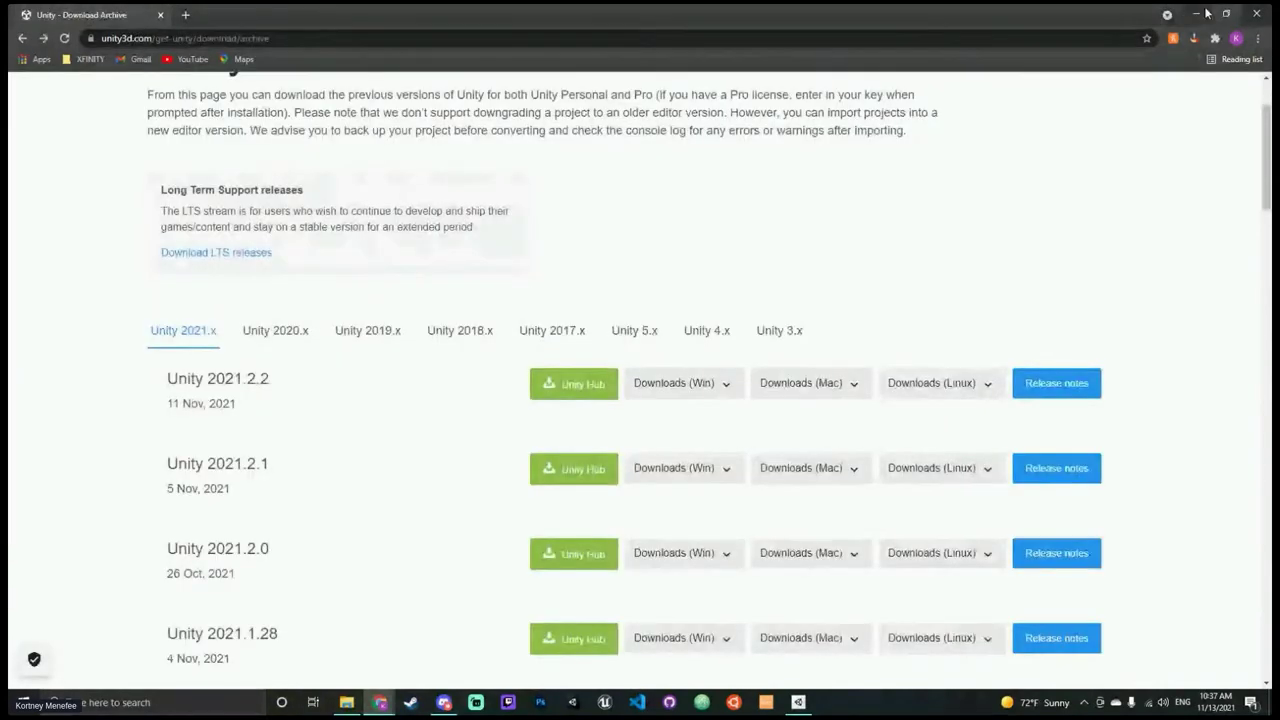
left_click_drag(80, 14, 90, 14)
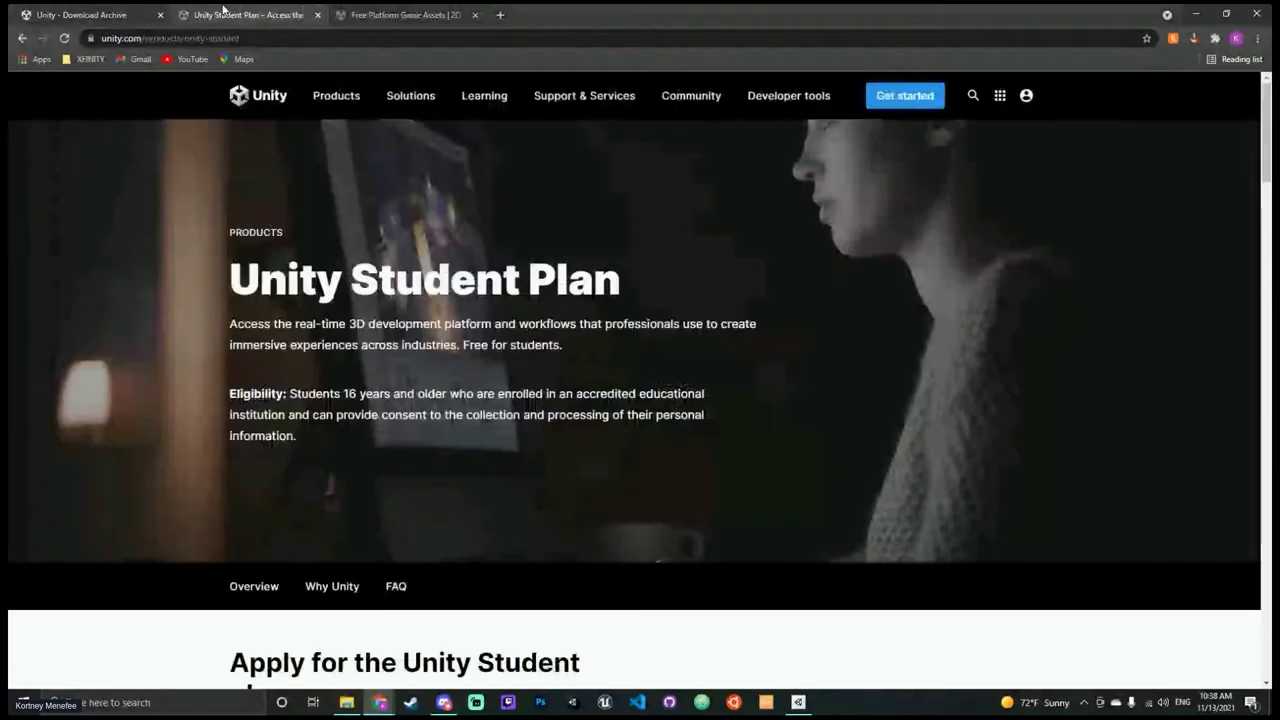
Step: Open the Unity Student Plan application for post-secondary students, and close it at the account confirmation to return to the archive
left_click(213, 14)
left_click(283, 38)
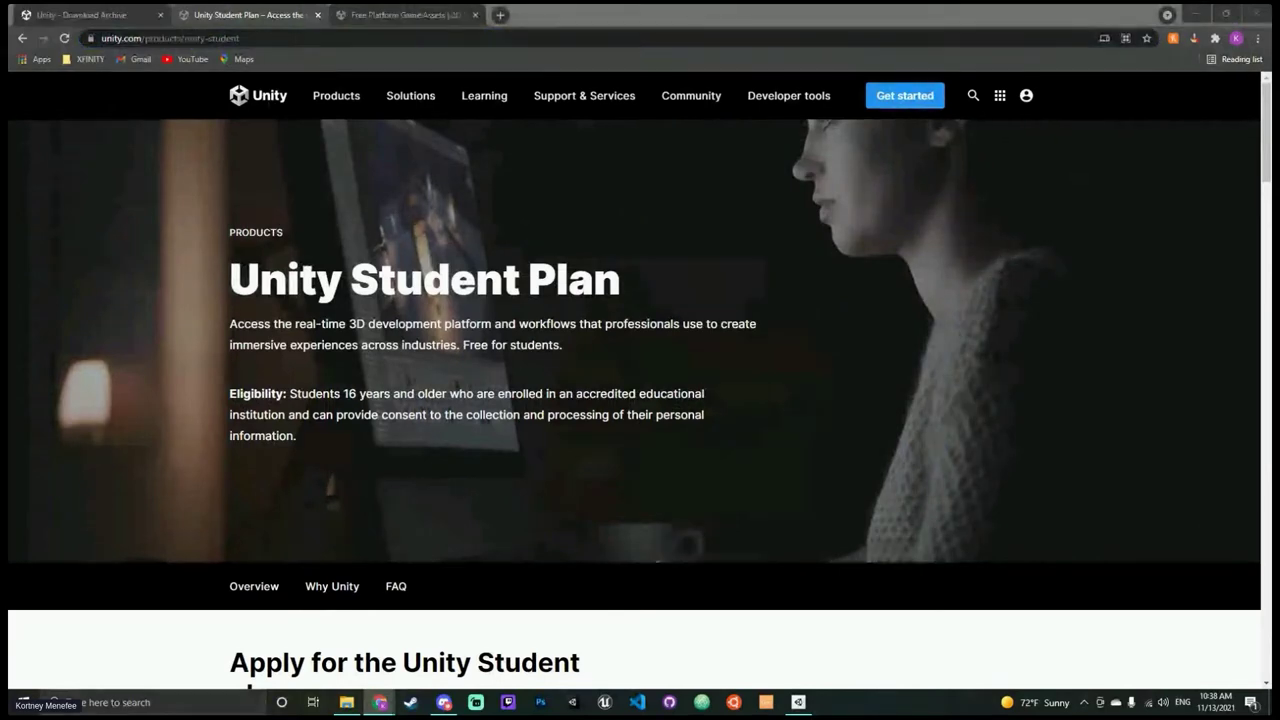
scroll(800, 210, "down", 6)
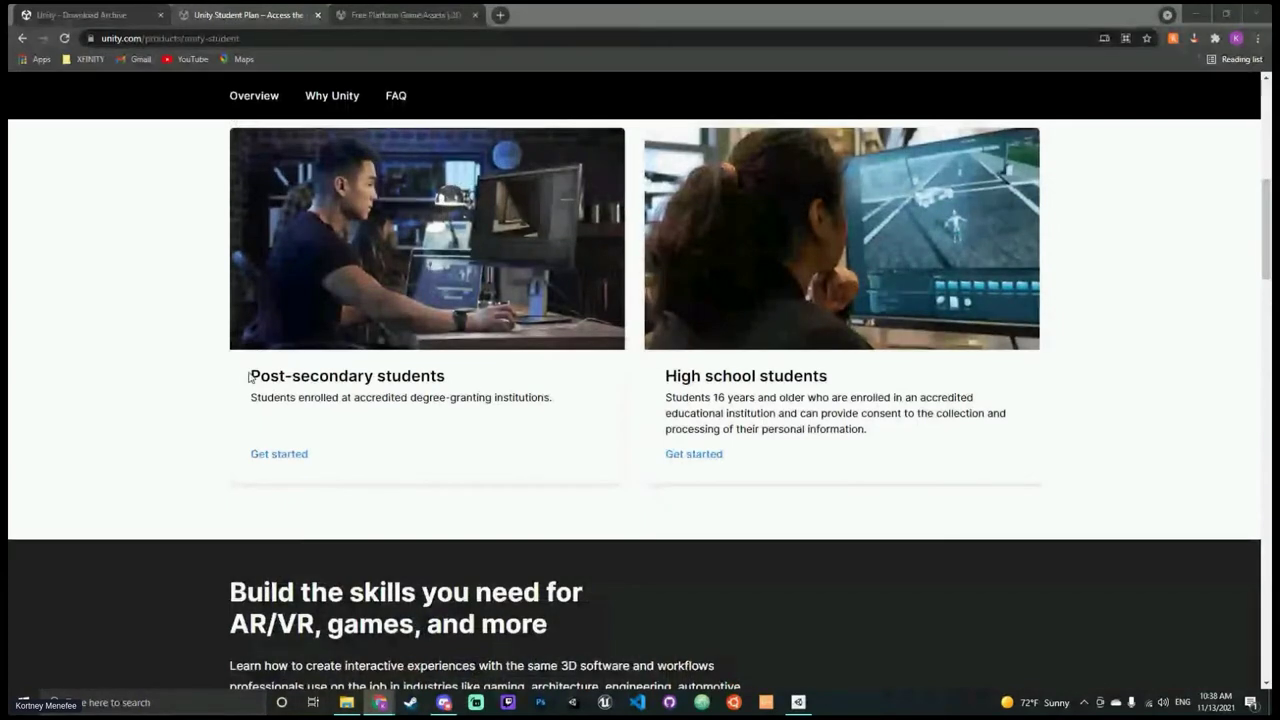
left_click(270, 453)
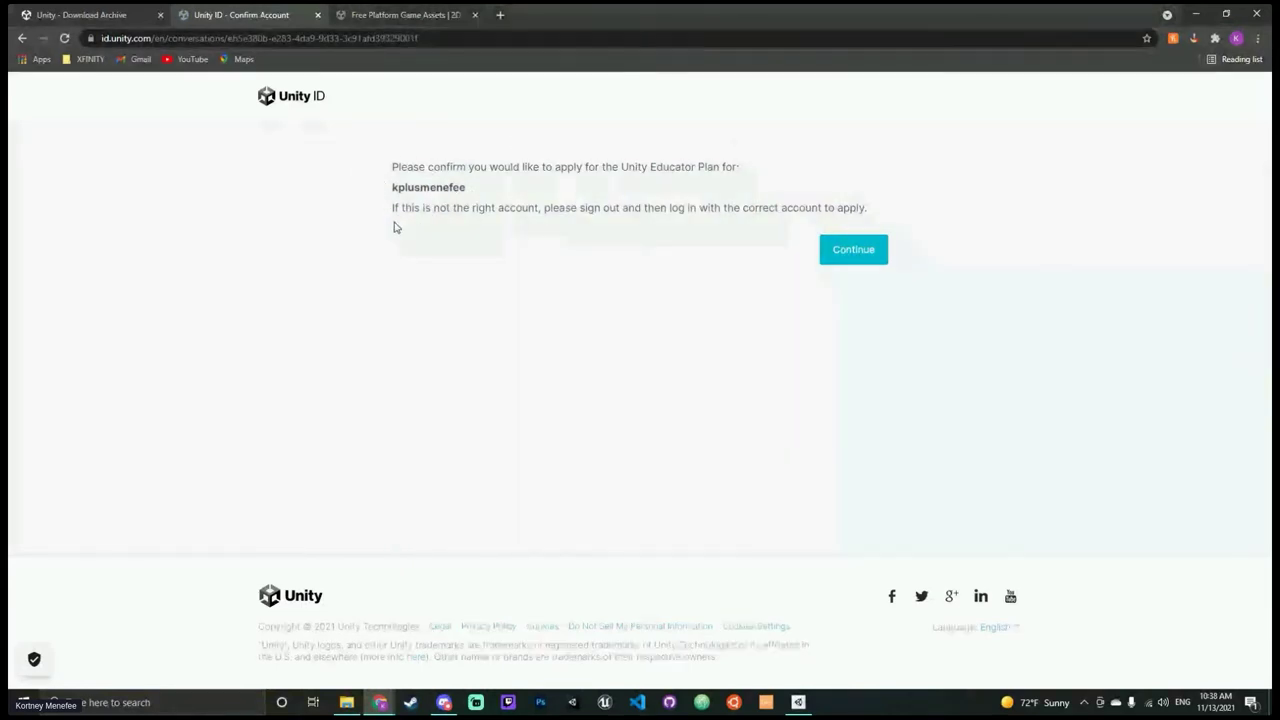
left_click(318, 14)
left_click(52, 12)
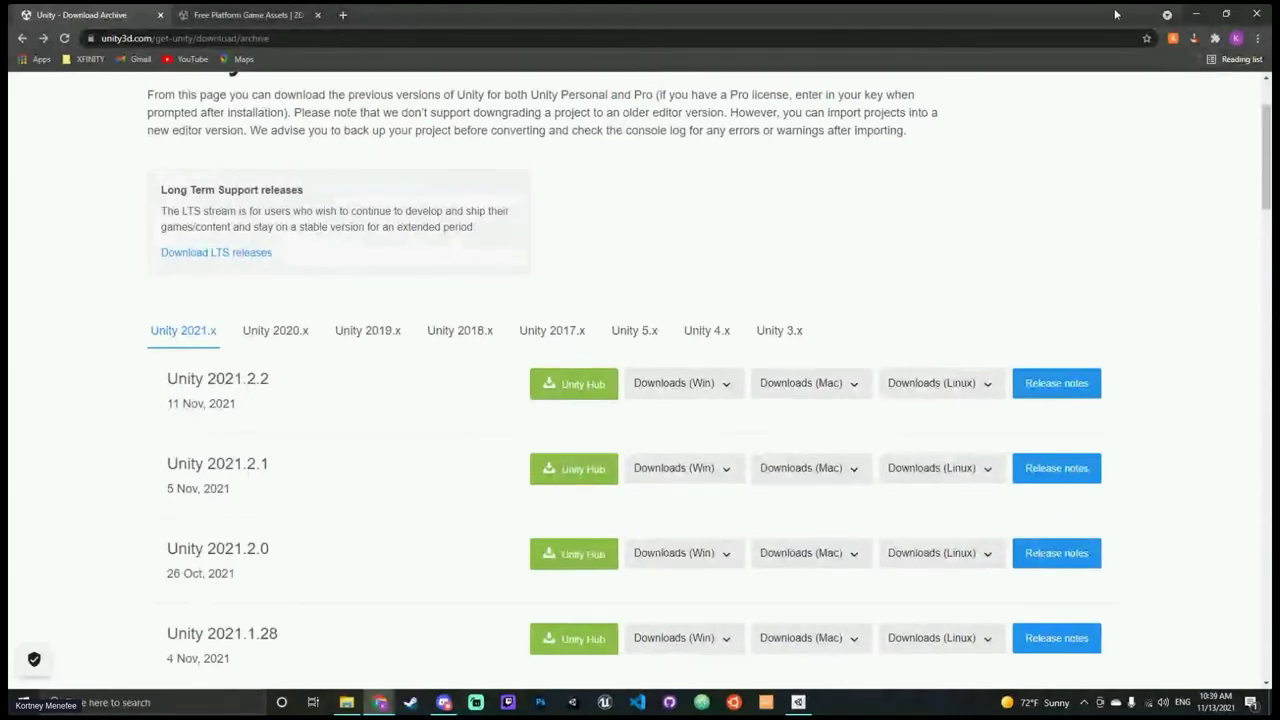
Step: Examine the Free Platform Game Assets page on the Unity Asset Store and pause its preview video
left_click(252, 14)
left_click(478, 34)
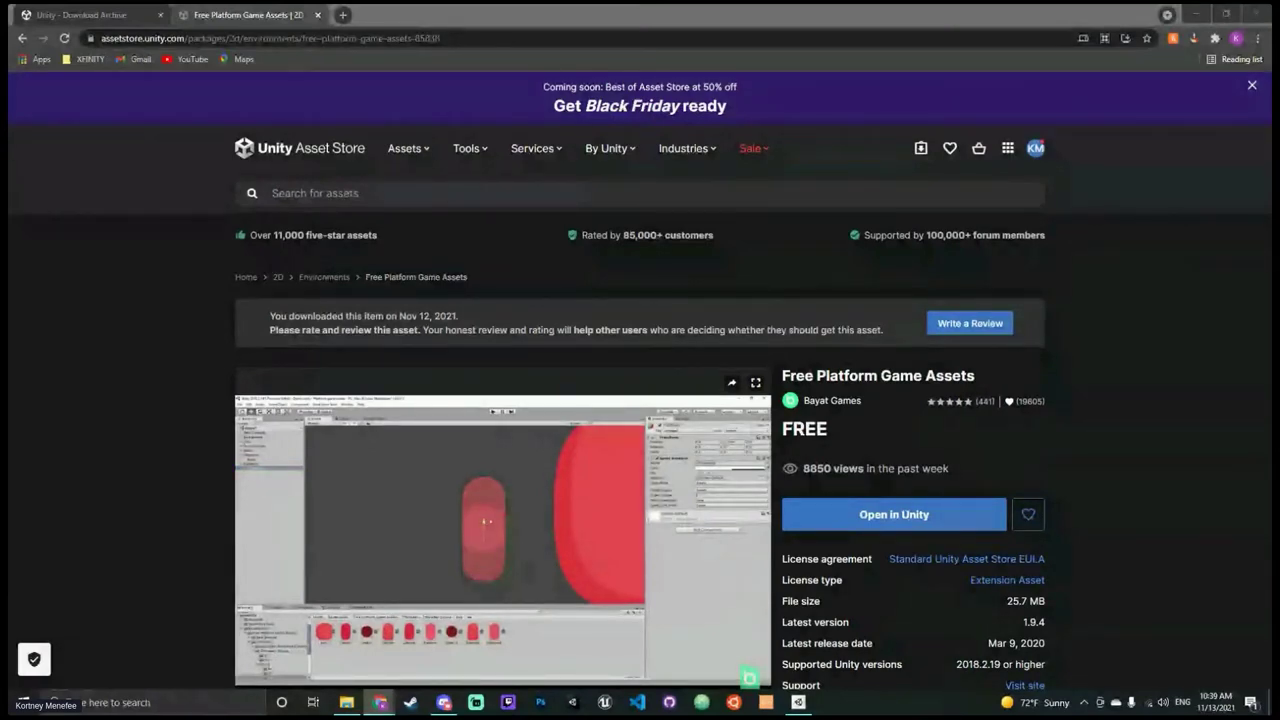
left_click(60, 14)
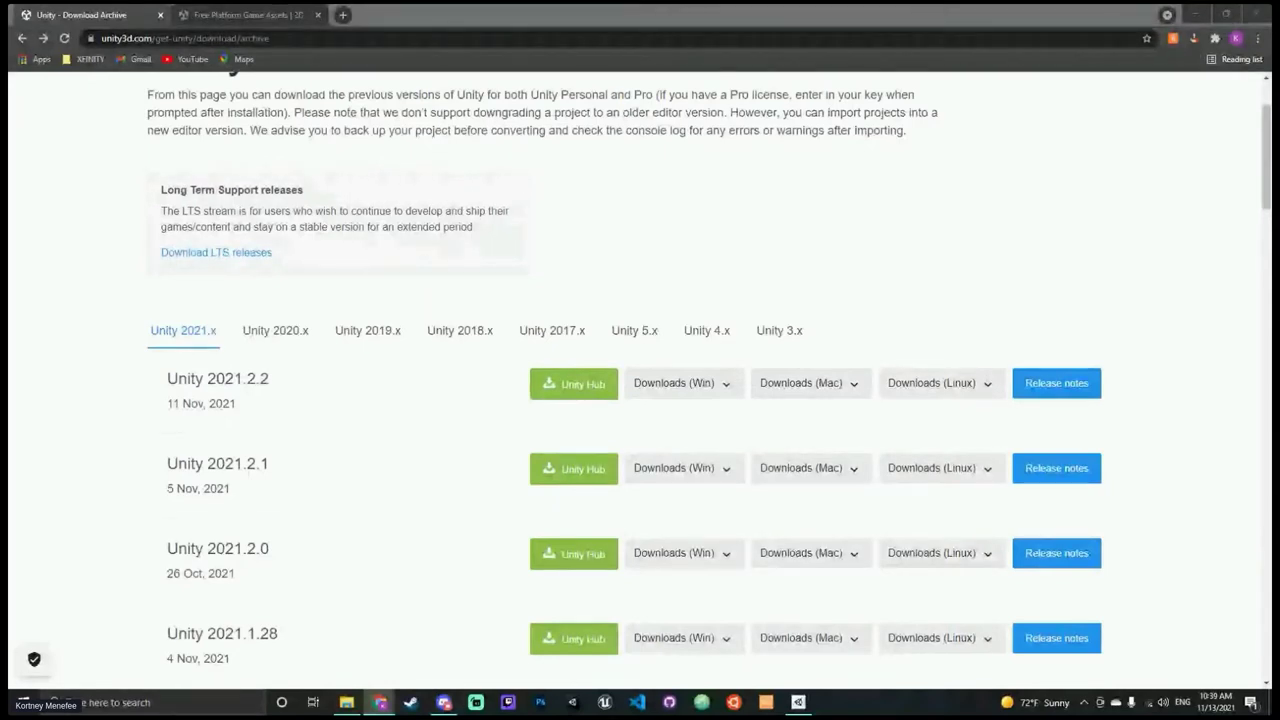
left_click(243, 14)
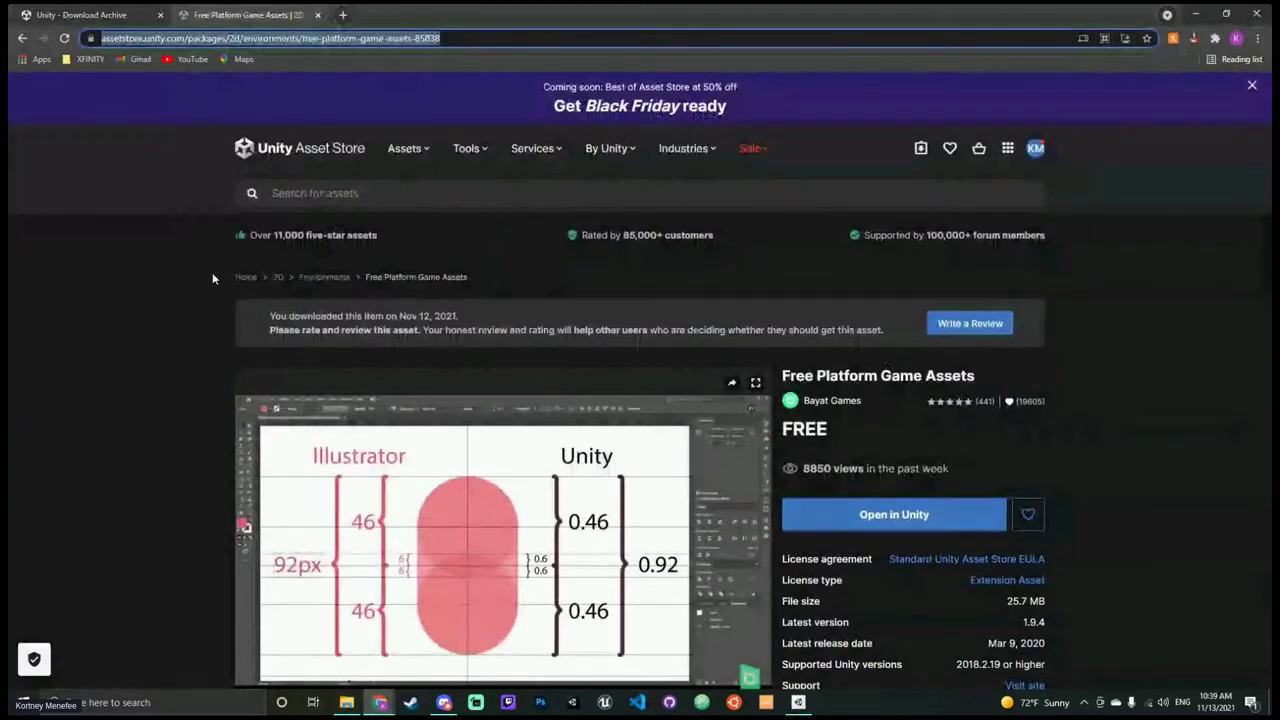
scroll(212, 272, "down", 3)
left_click(249, 352)
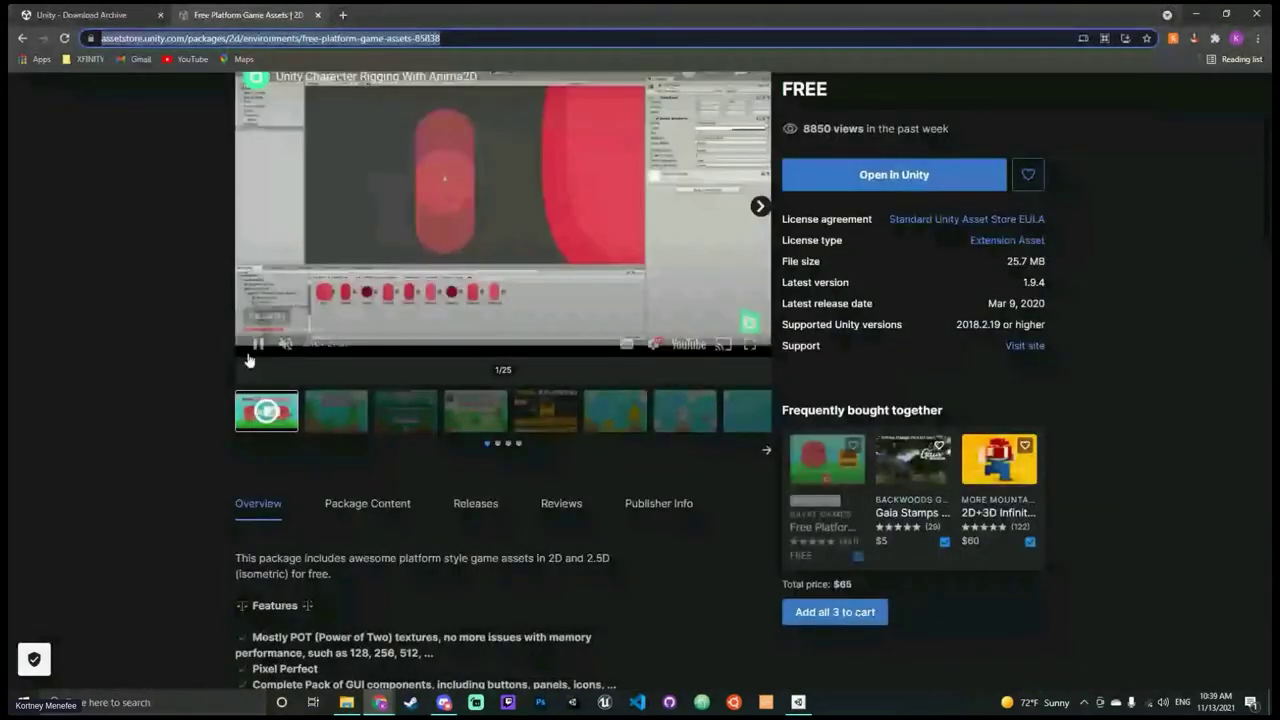
left_click(251, 350)
scroll(184, 383, "up", 3)
scroll(184, 383, "down", 1)
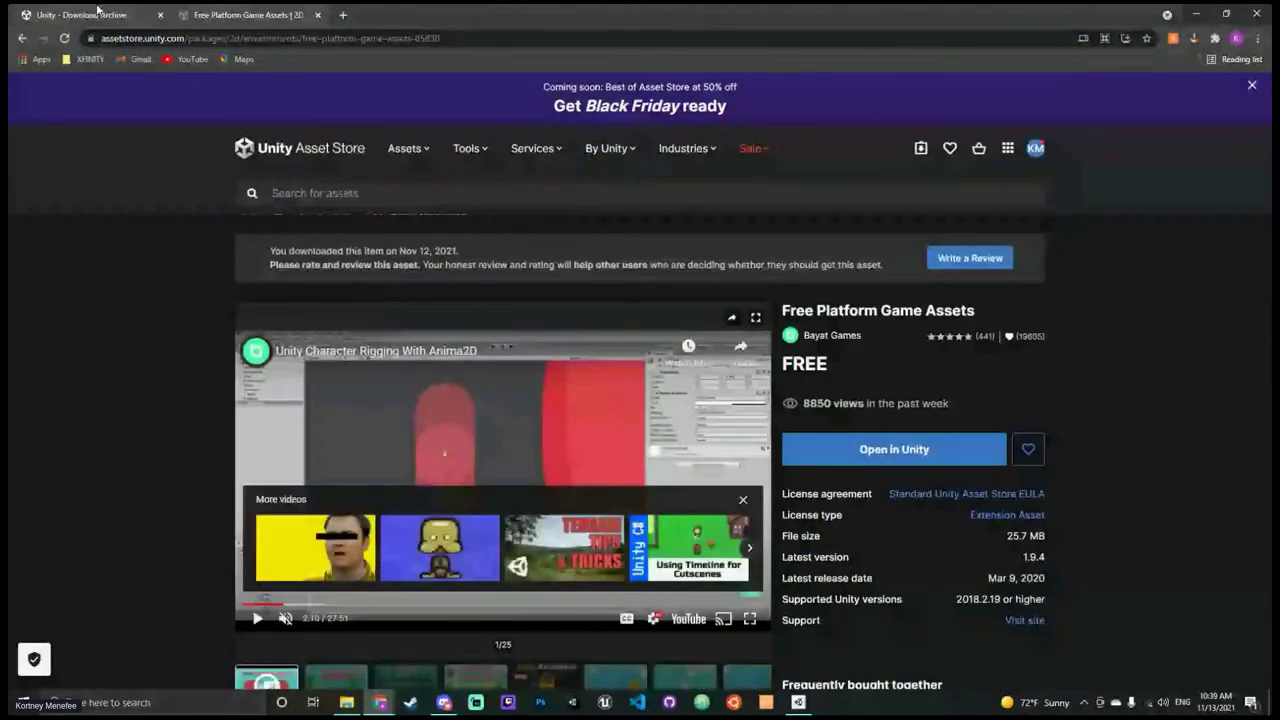
Step: Return to the Unity download archive and dismiss the OneDrive screenshot notification in the Windows notification area
left_click(97, 12)
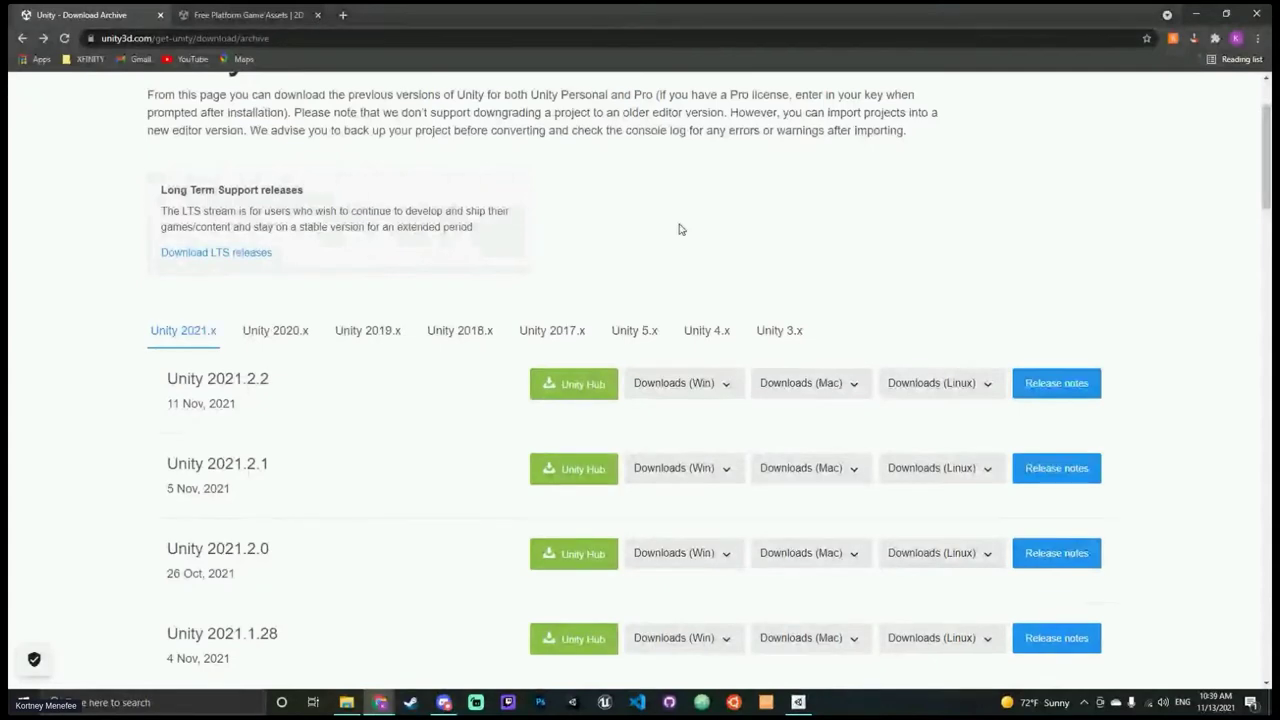
left_click(1250, 702)
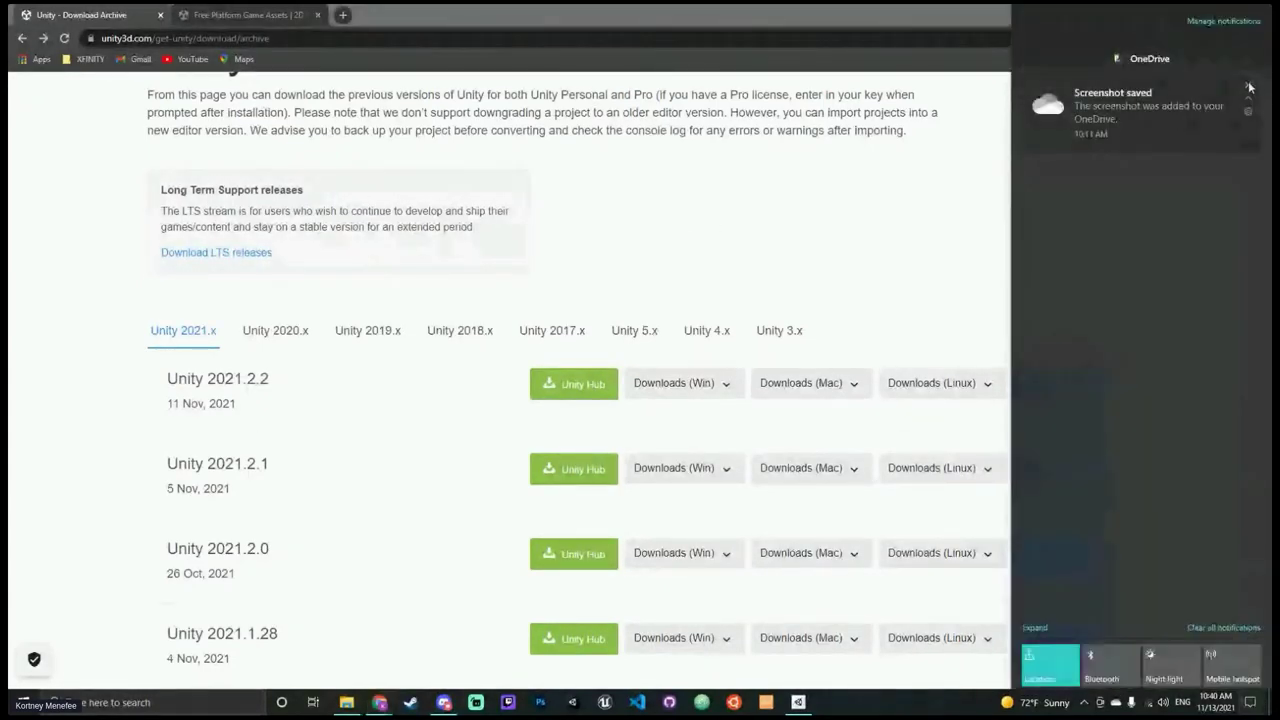
left_click(1247, 86)
left_click(778, 247)
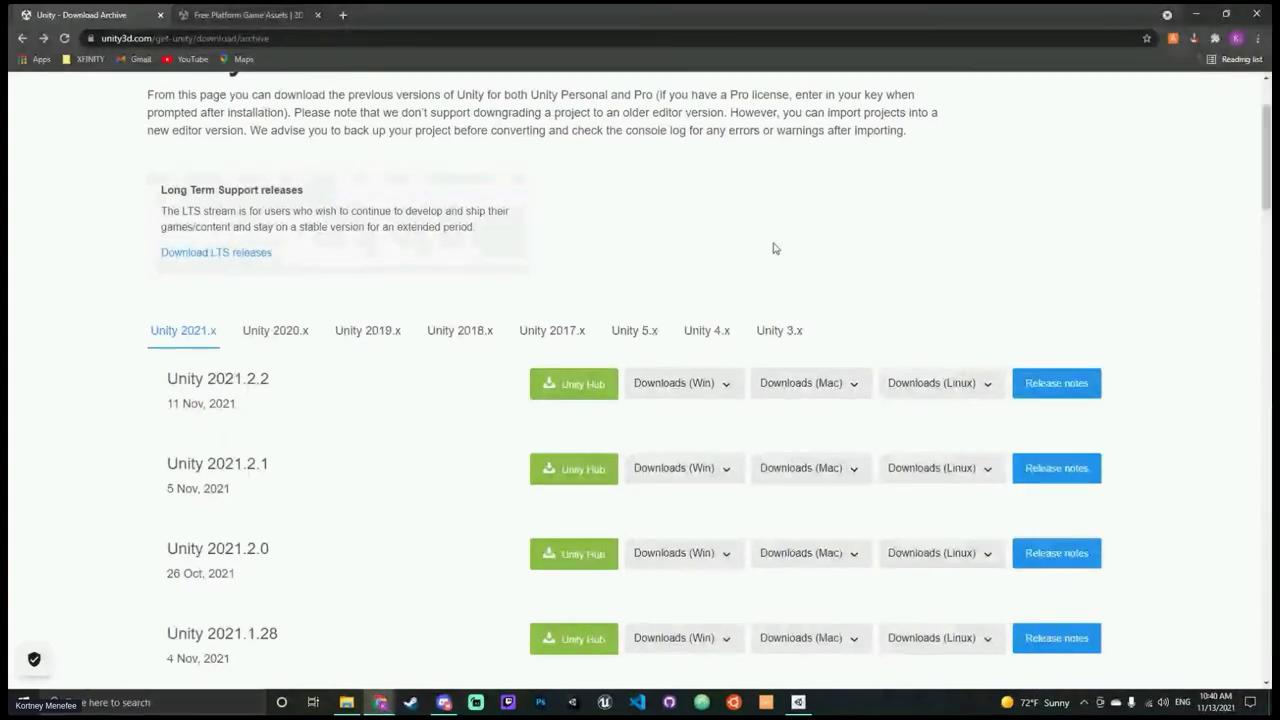
Step: Display the Unity 2020.x releases, locate Unity 2020.1.0 at the end of the list, and minimize the browser
left_click(272, 331)
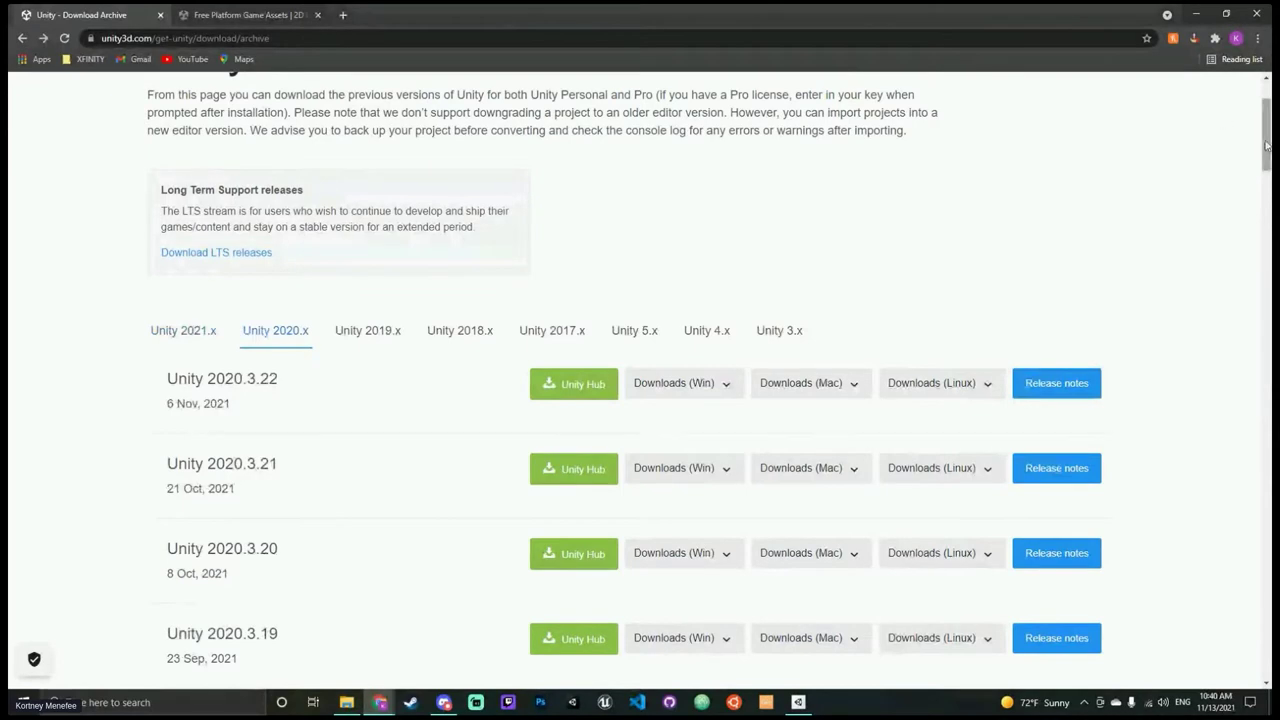
left_click_drag(1265, 145, 1250, 604)
scroll(869, 465, "down", 1)
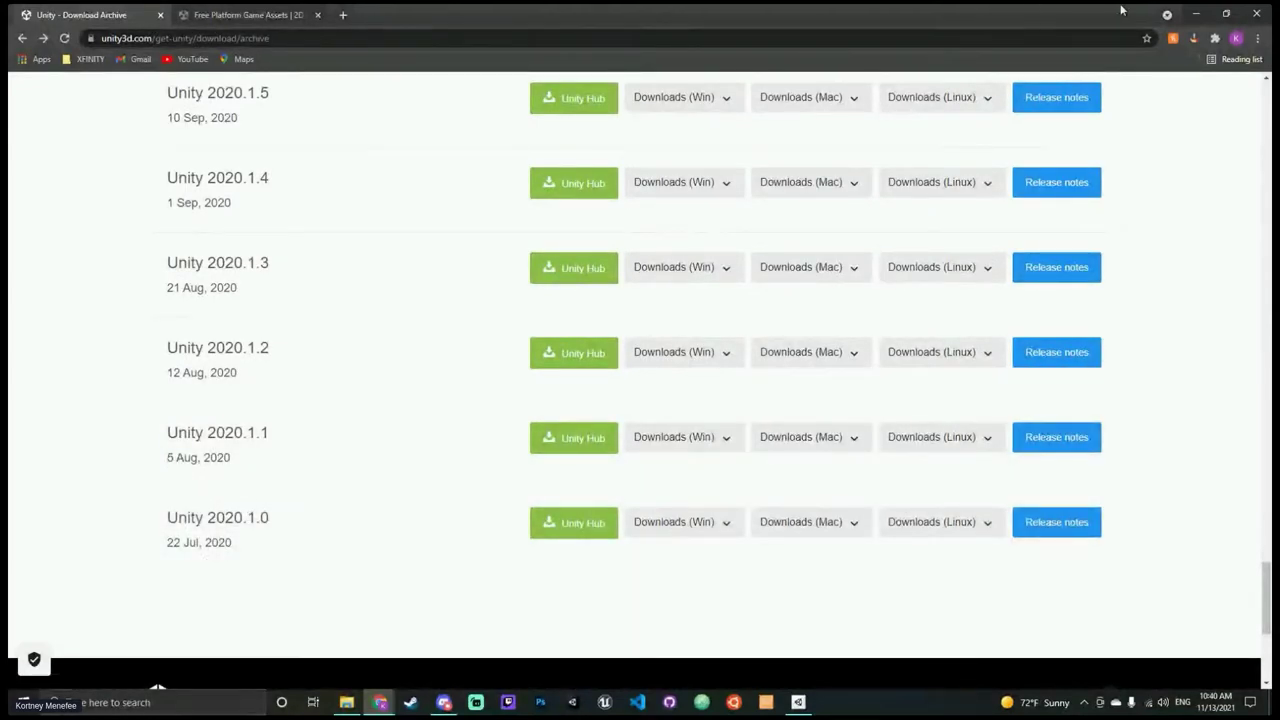
left_click(1195, 13)
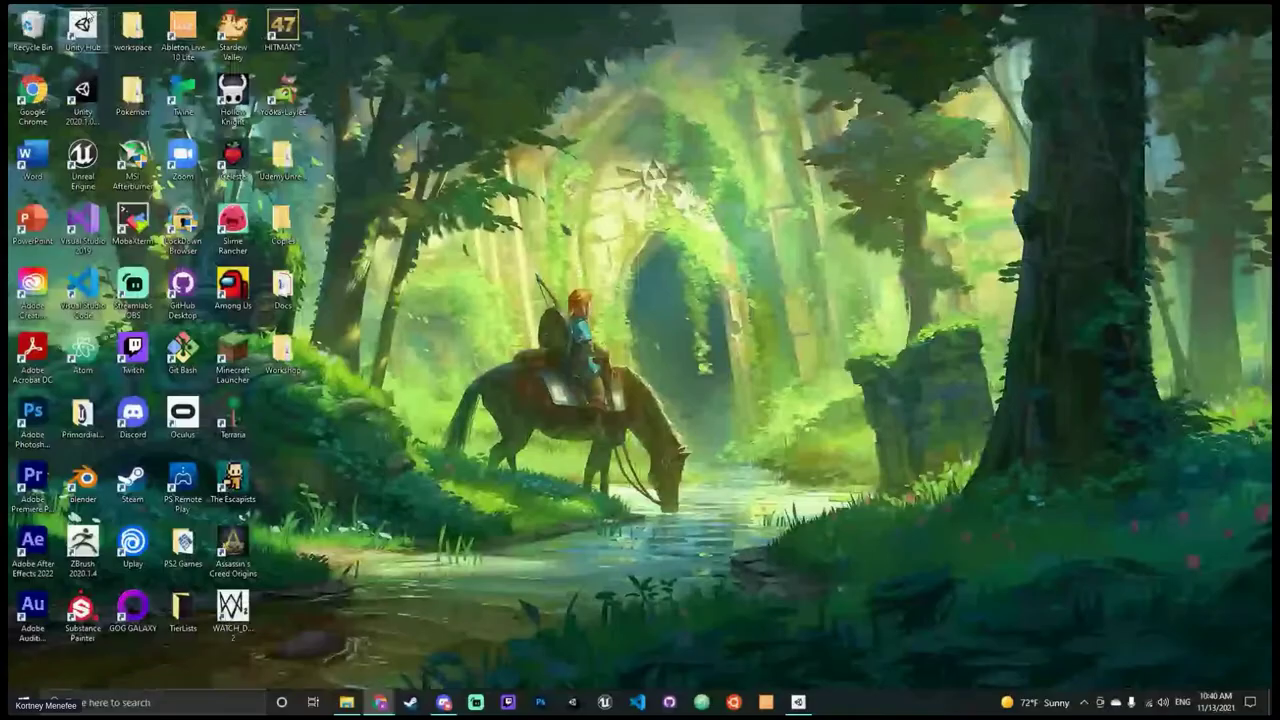
Step: Open Unity Hub and start a new project for Unity 2020.1.0f1 with the 2D template
left_click(86, 22)
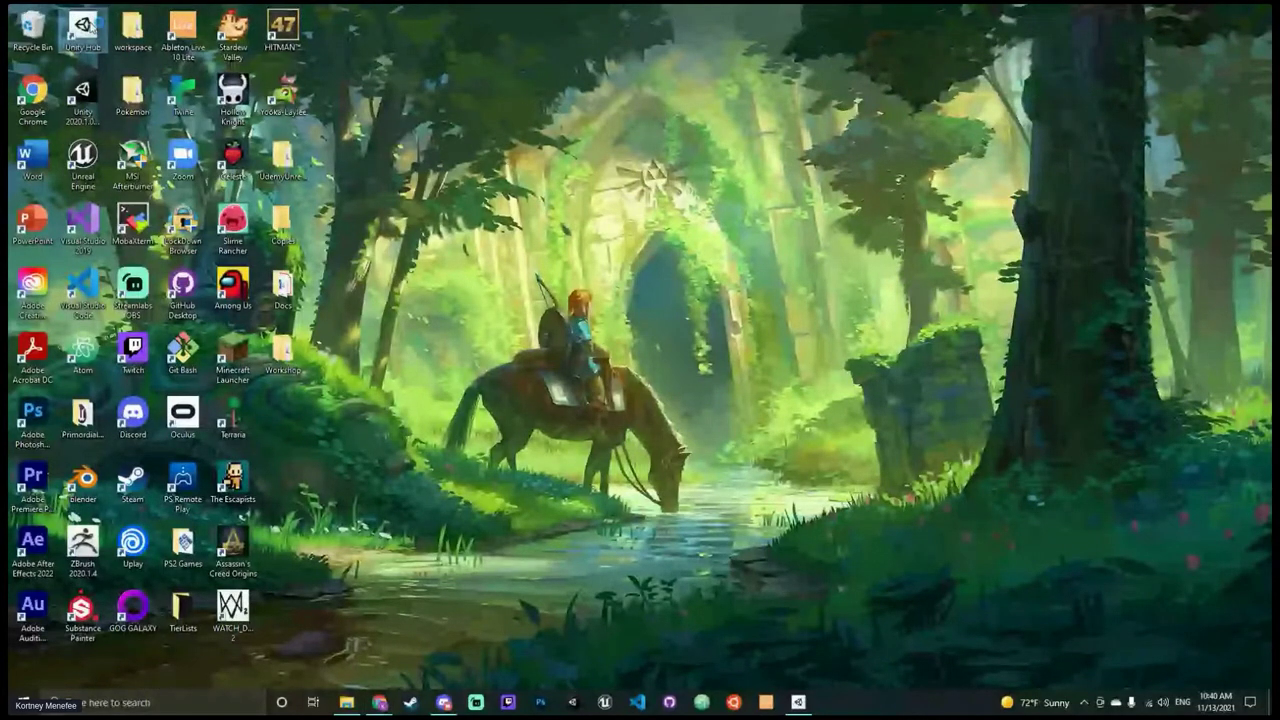
left_click(903, 165)
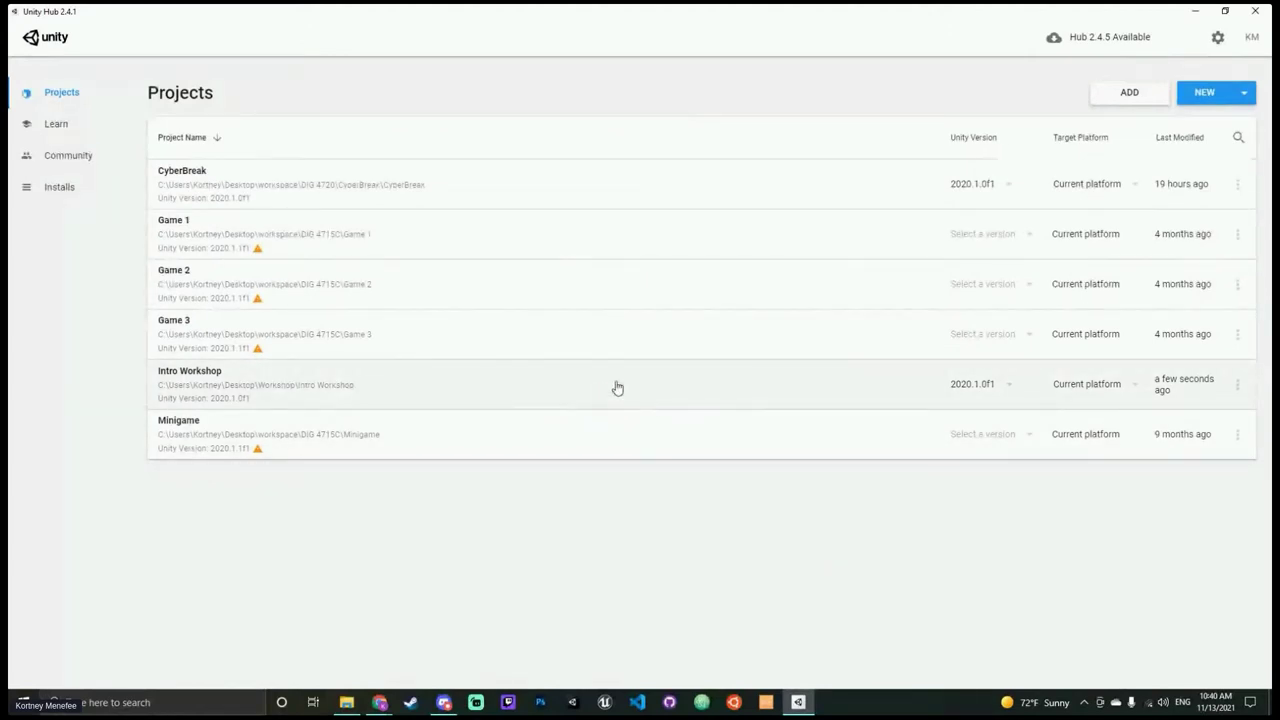
left_click(1246, 93)
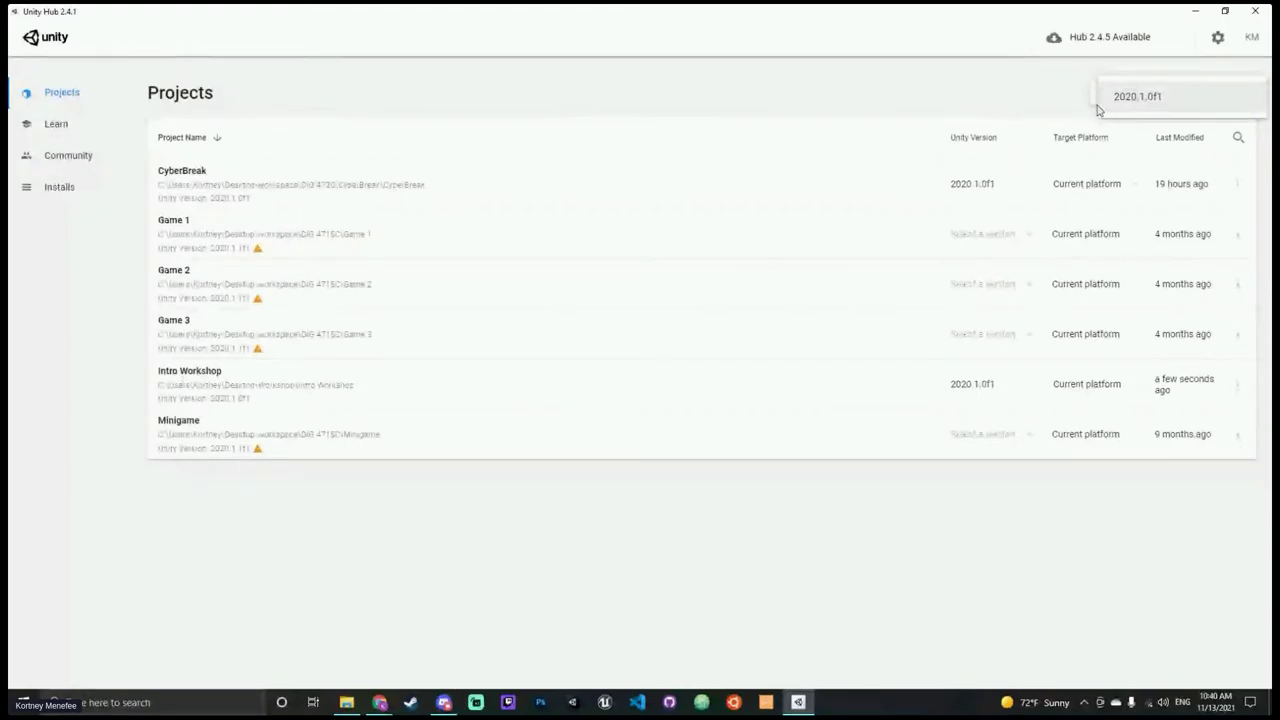
left_click(1158, 102)
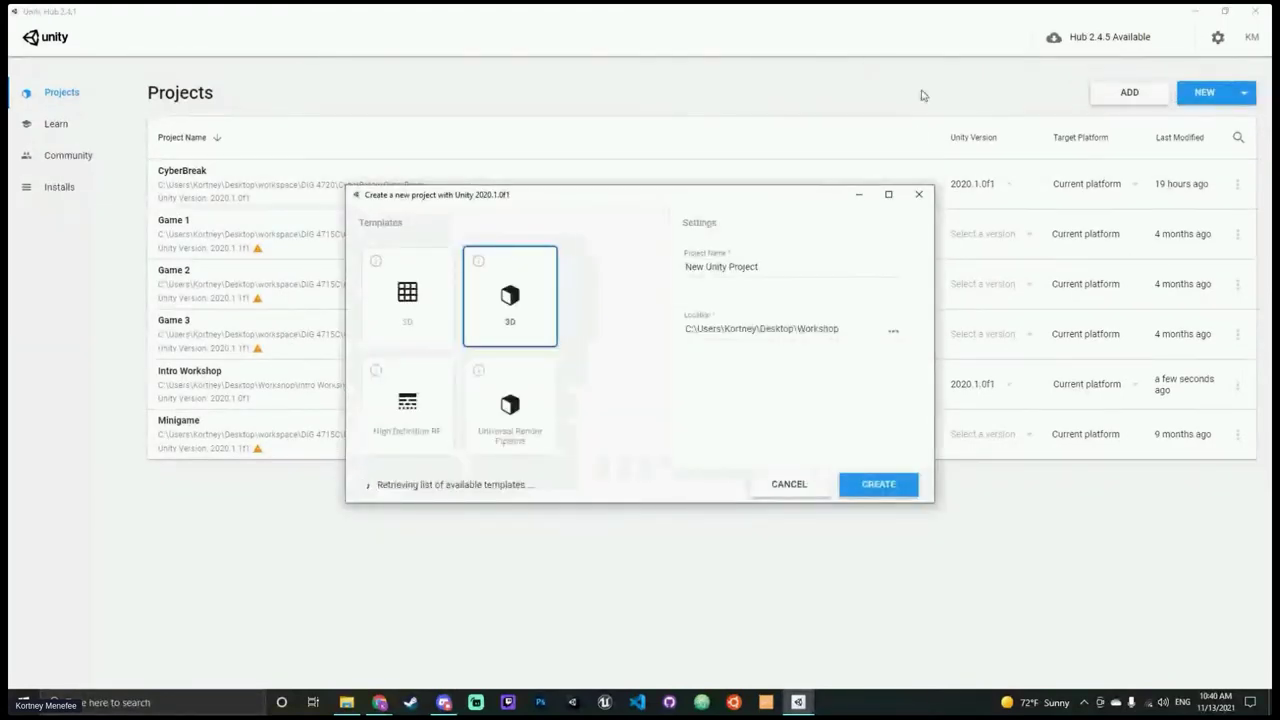
left_click(434, 291)
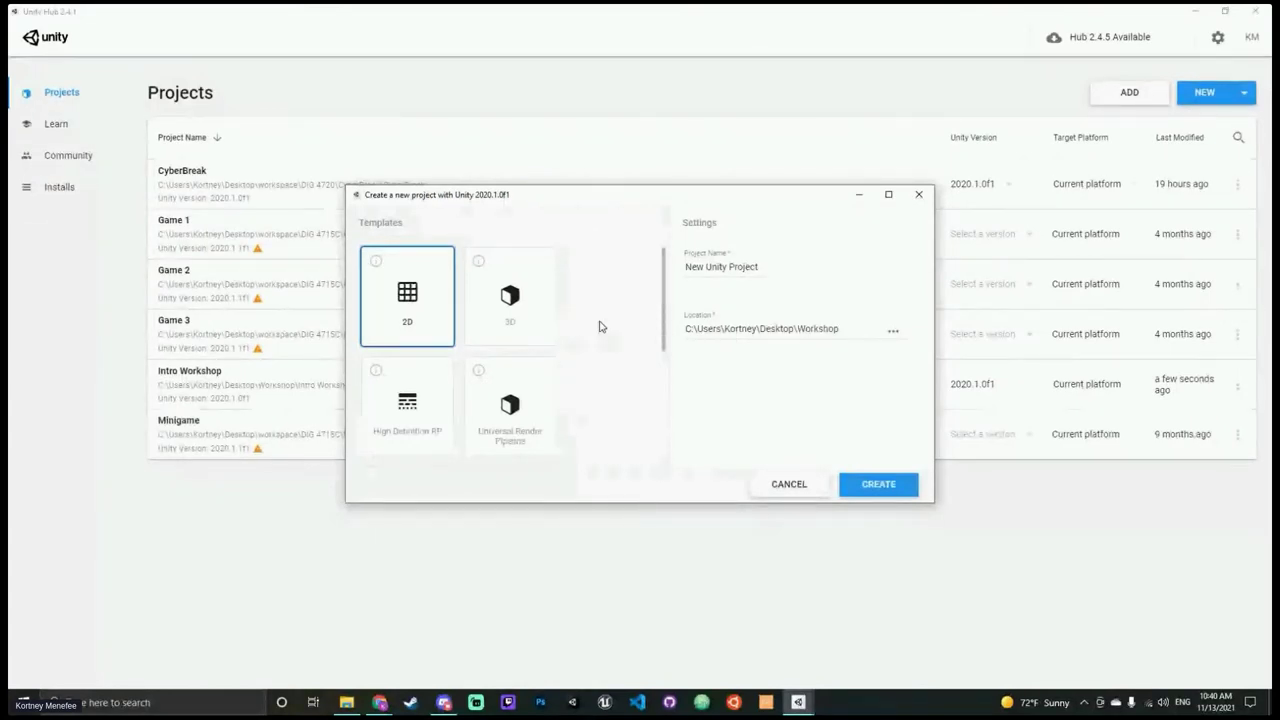
Step: Name the project Demonstration, choose the Workshop folder on the Desktop as its location, and create it
left_click(789, 265)
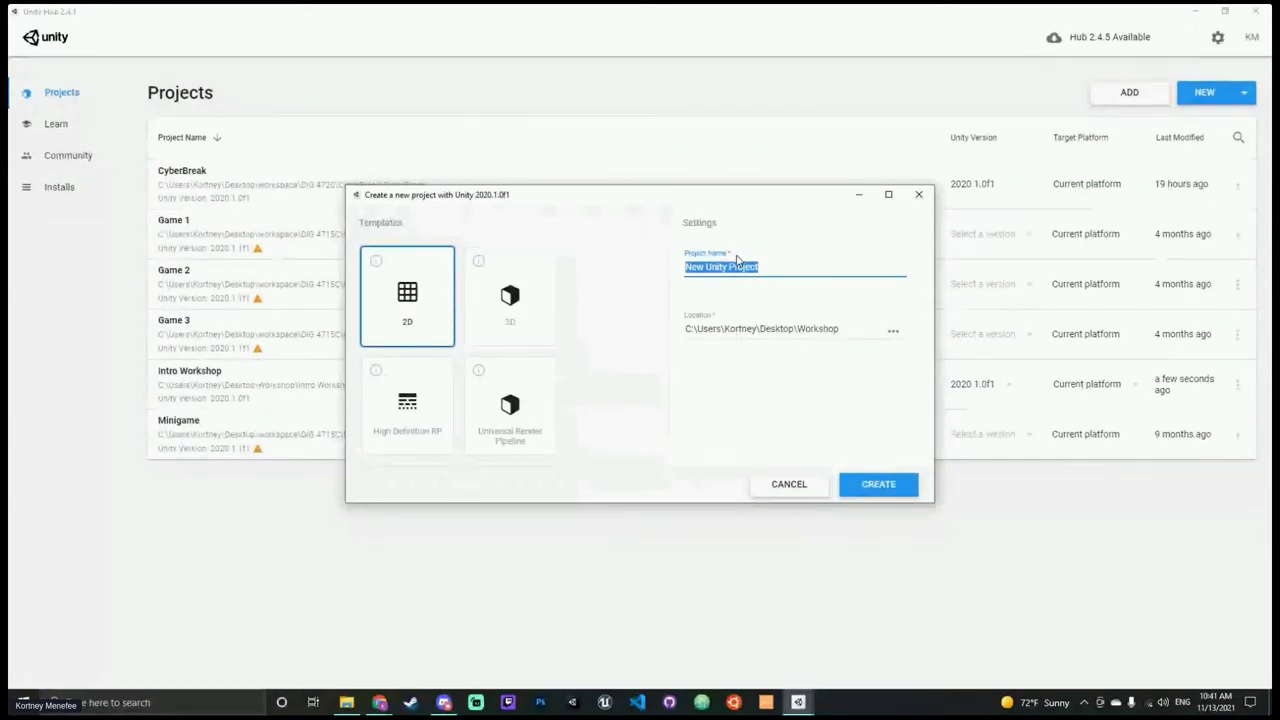
type("Demons")
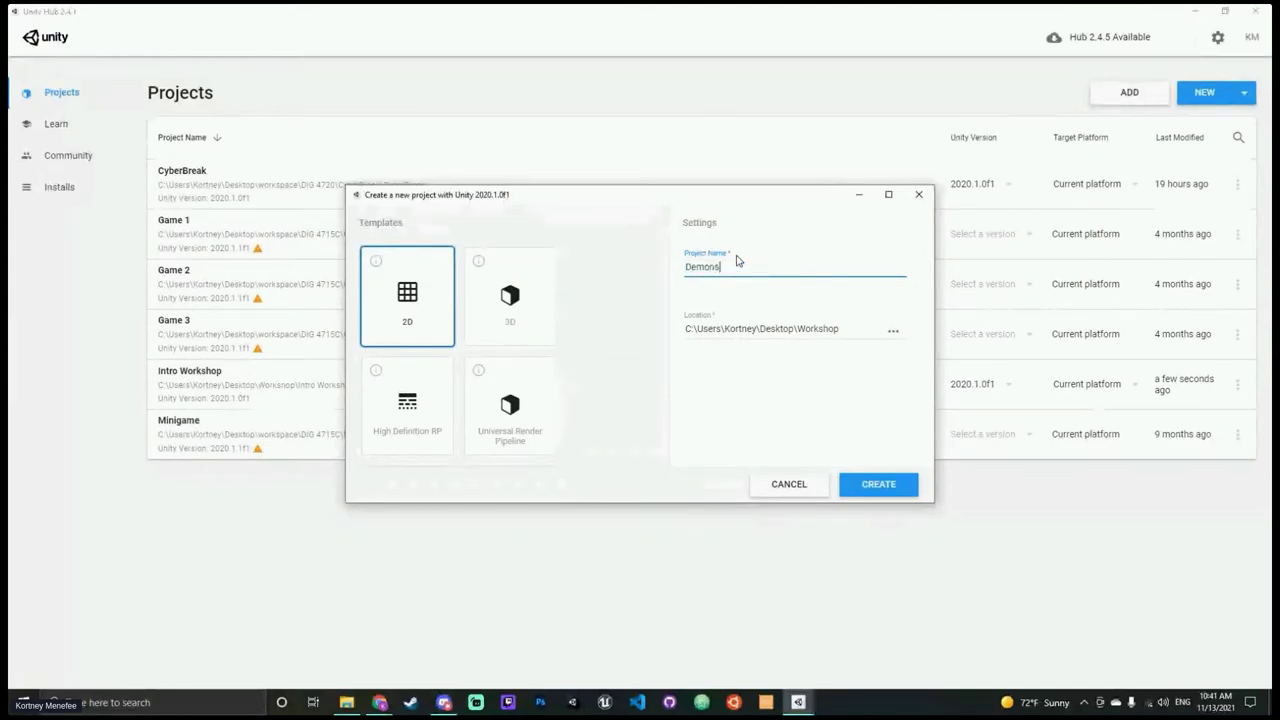
type("tration")
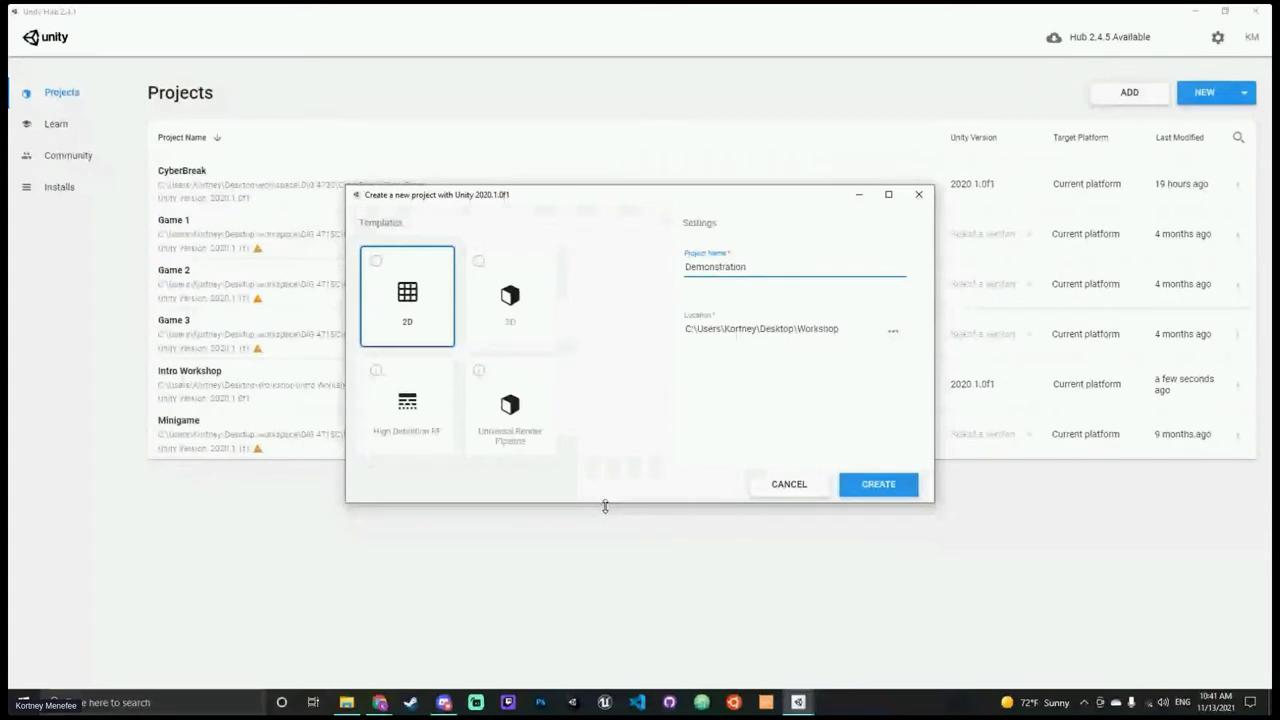
left_click(893, 330)
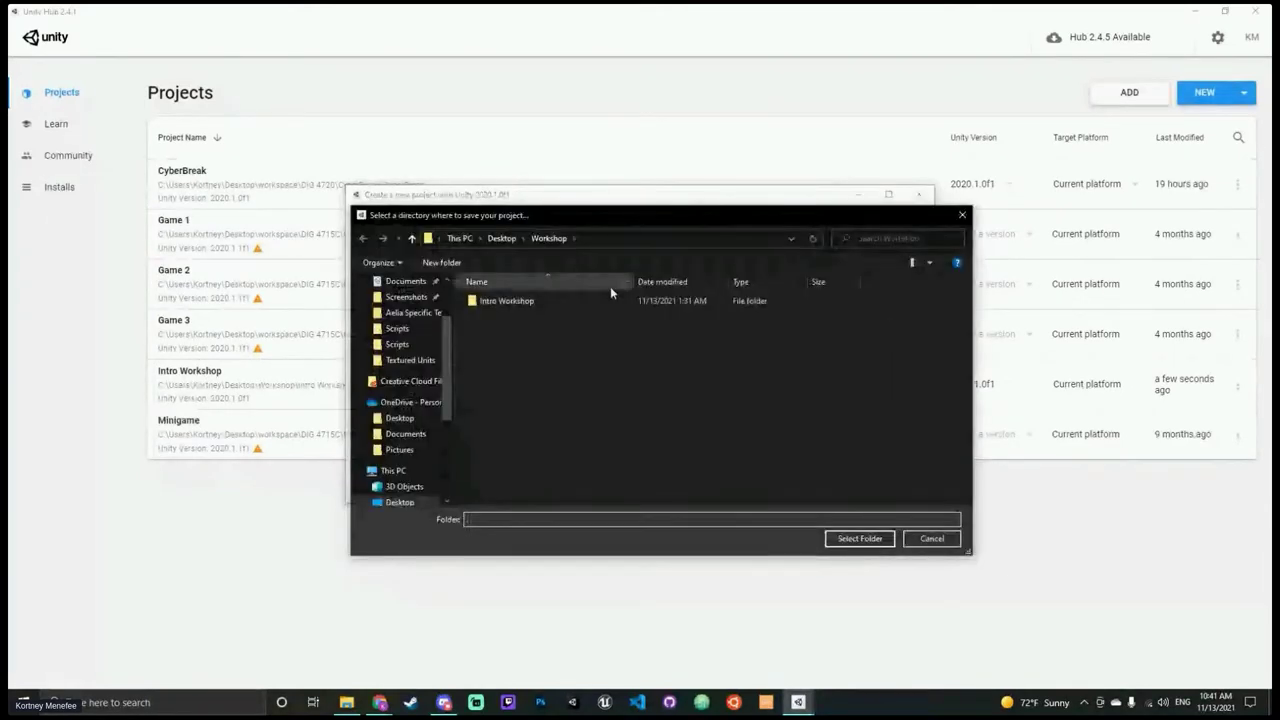
left_click(868, 538)
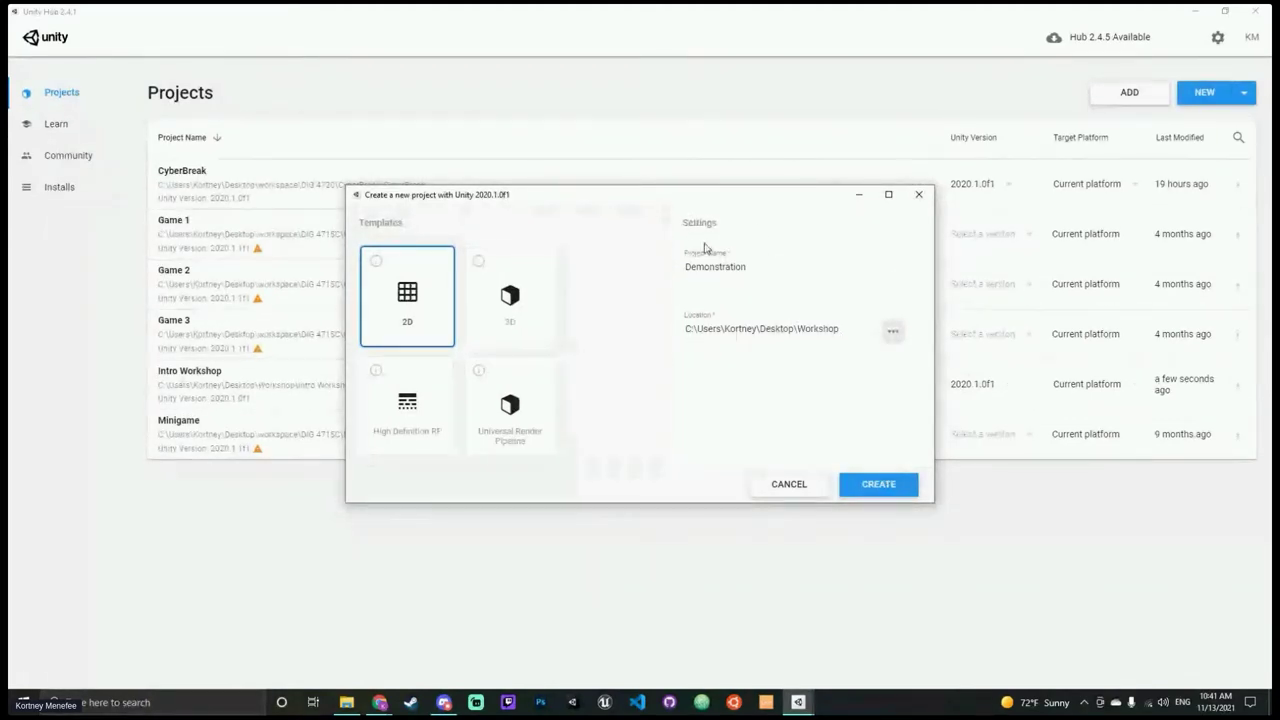
left_click(879, 489)
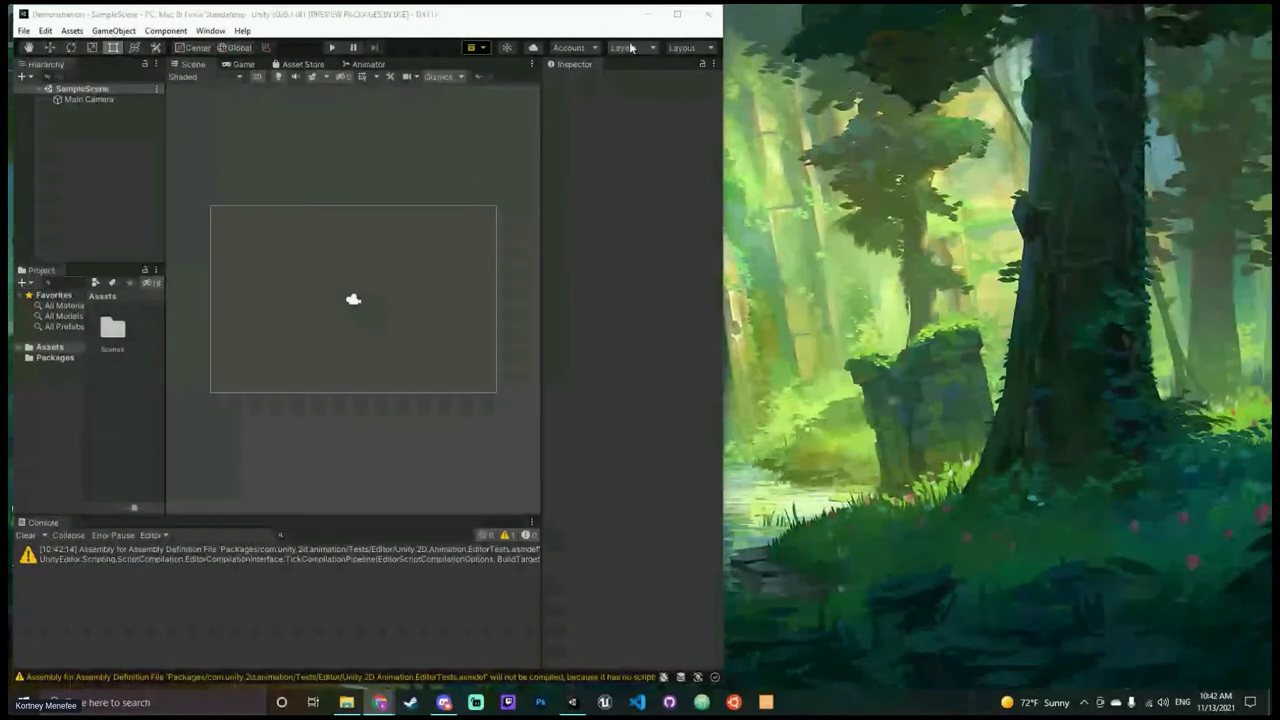
Step: Maximize the Unity editor window of the Demonstration project and clear the console messages
left_click_drag(469, 14, 548, 15)
left_click(756, 14)
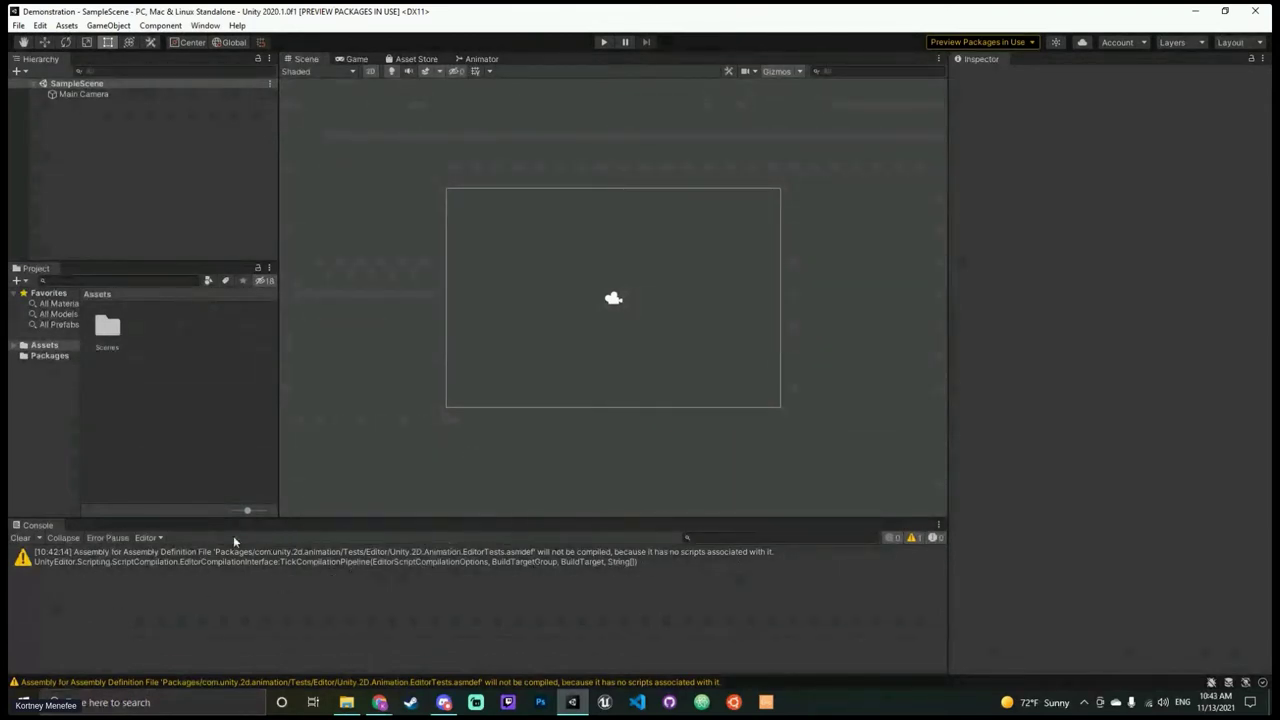
left_click(20, 538)
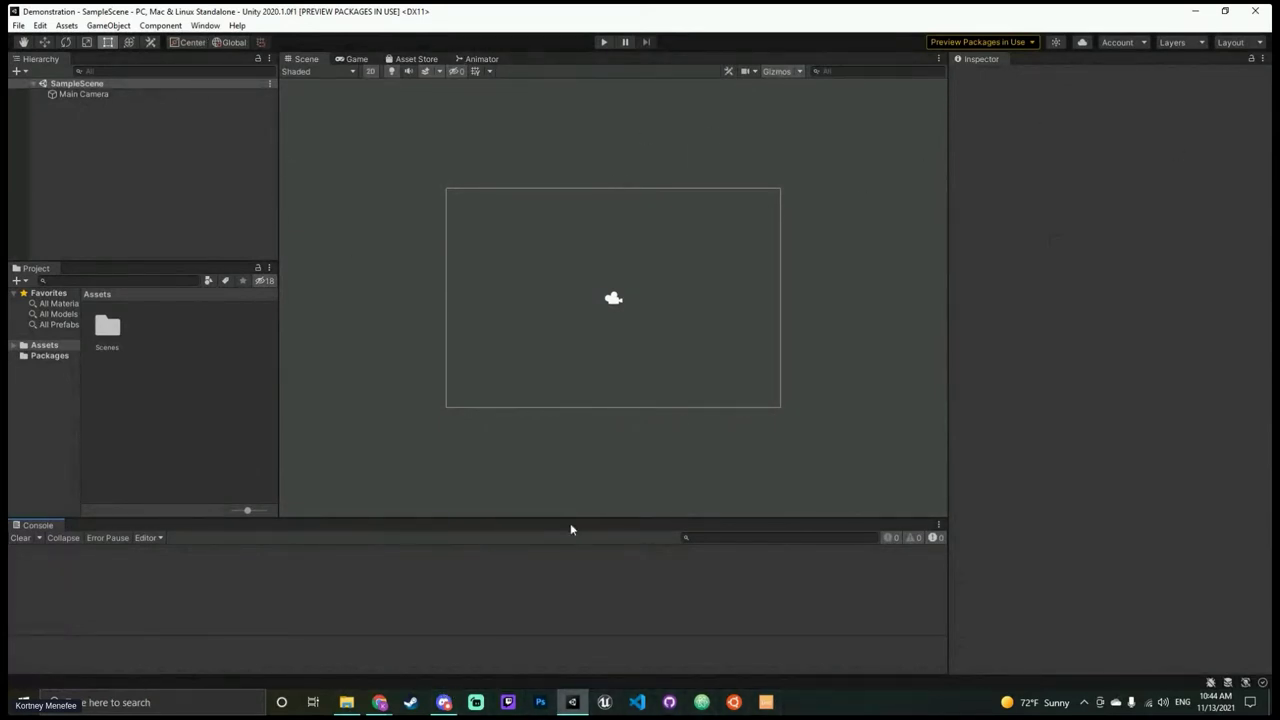
Step: Minimize the editor, check the Unity 2020.1.0 Windows download entry in the browser's download archive, and minimize the browser
left_click(1195, 11)
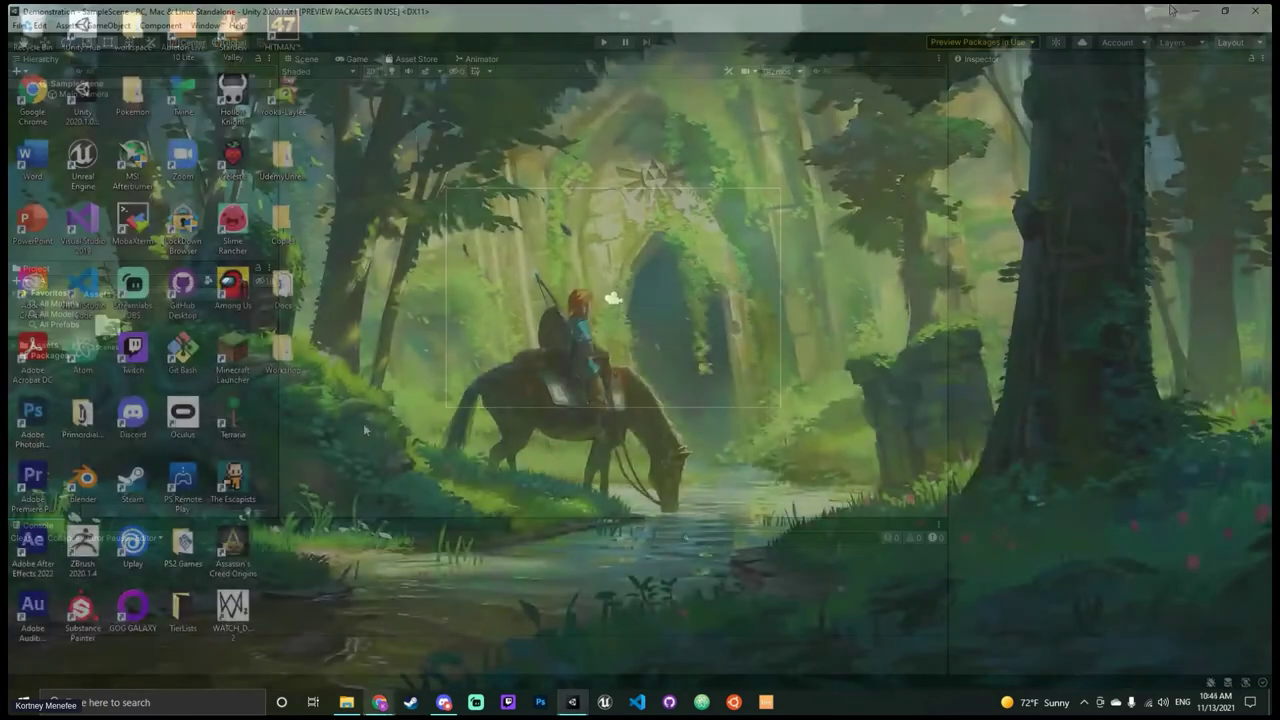
mouse_move(380, 705)
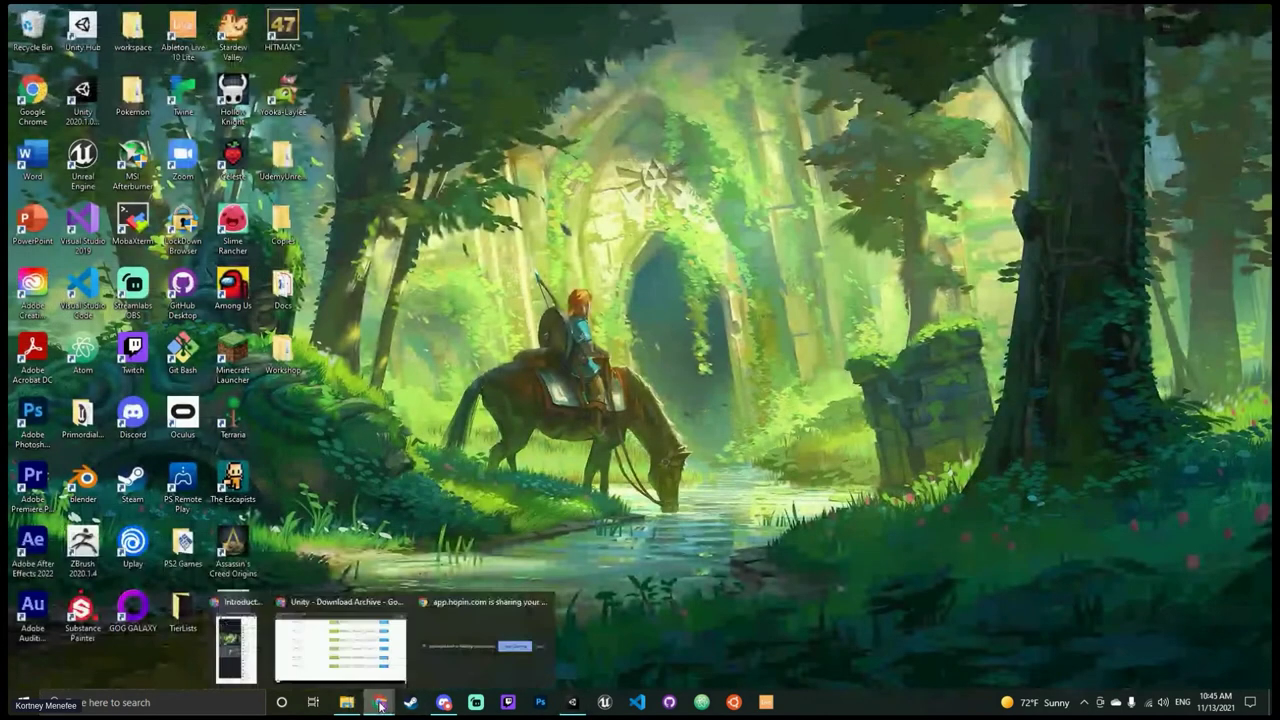
left_click(390, 650)
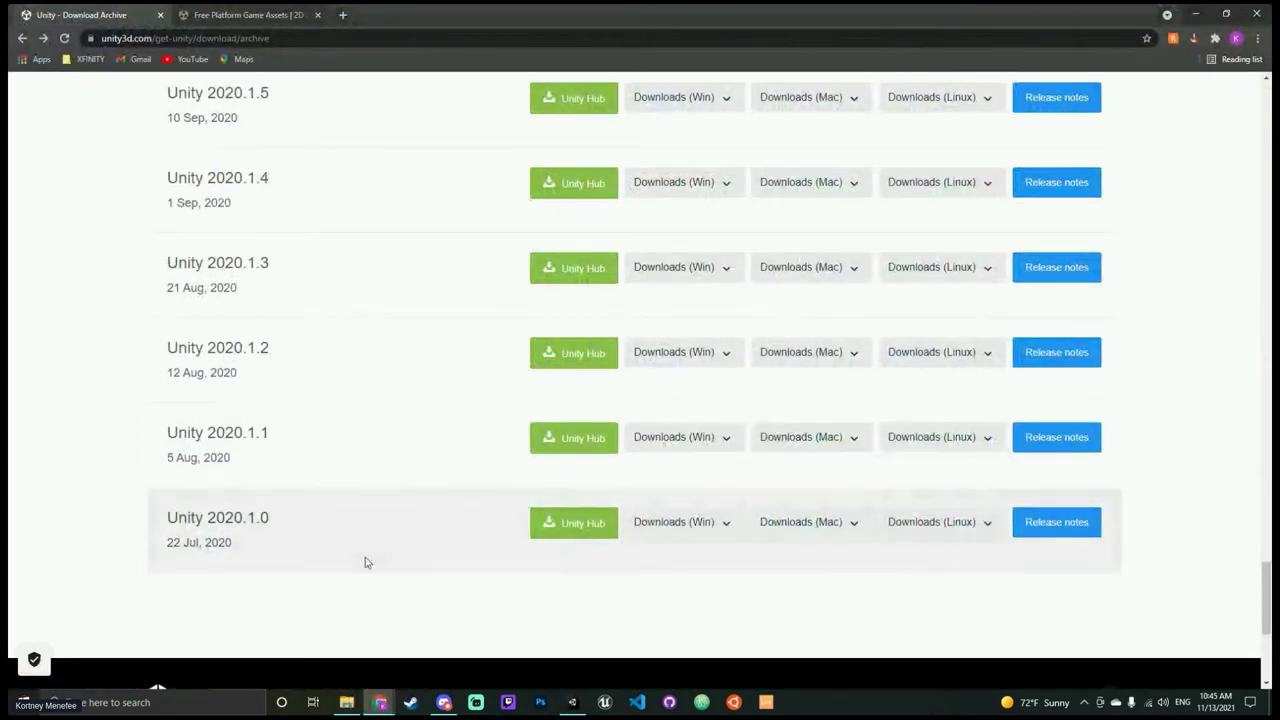
left_click(731, 523)
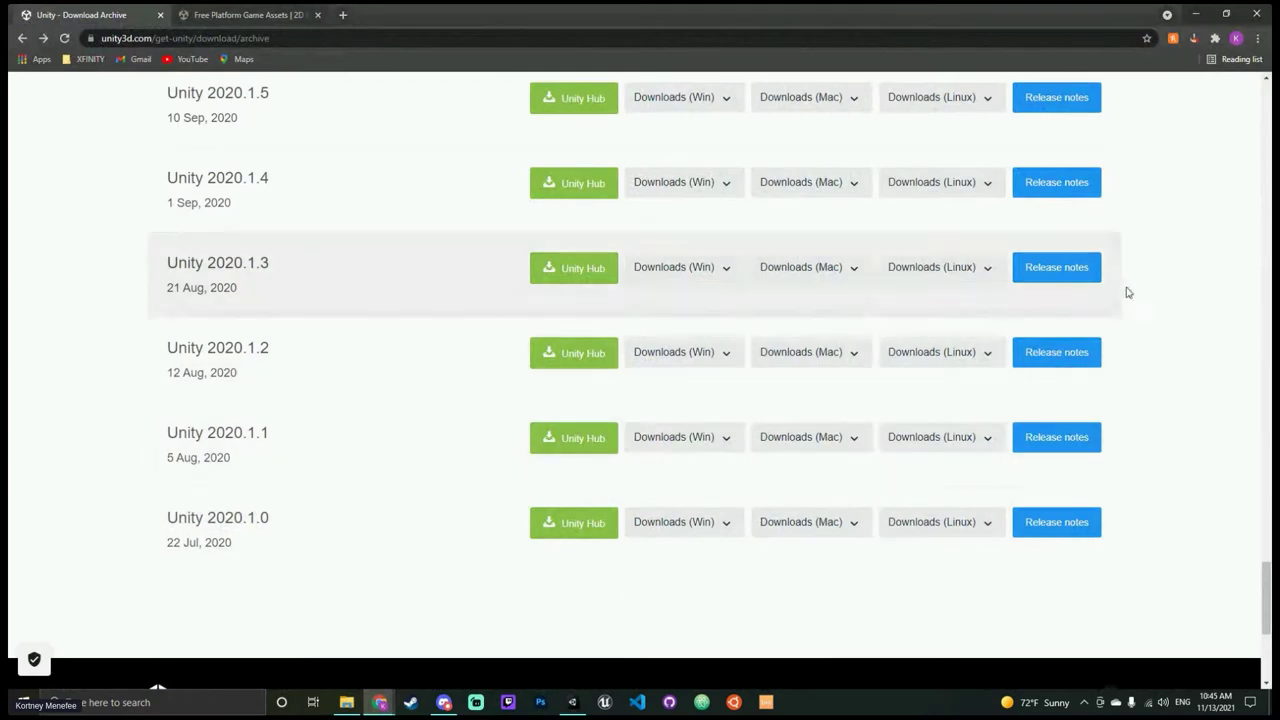
left_click(1199, 12)
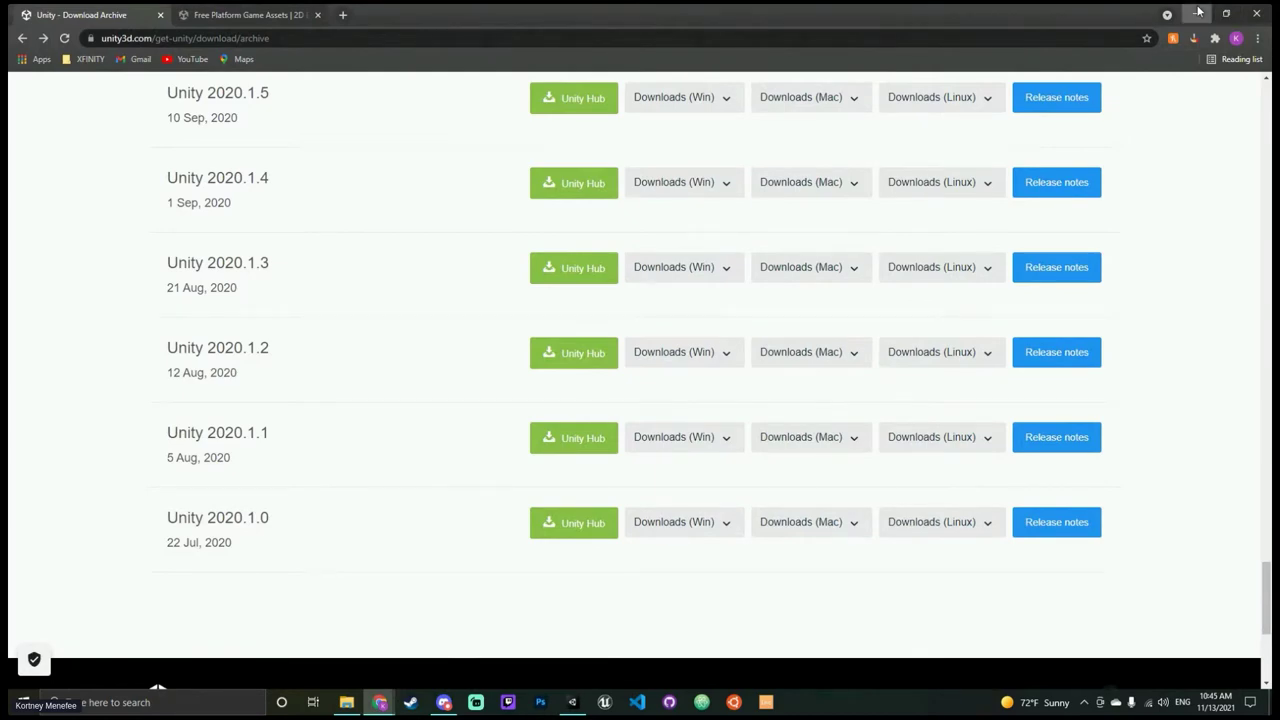
Step: Switch to Unity Hub, view its Installs, Community, Learn and Projects pages, and minimize it
double_click(85, 32)
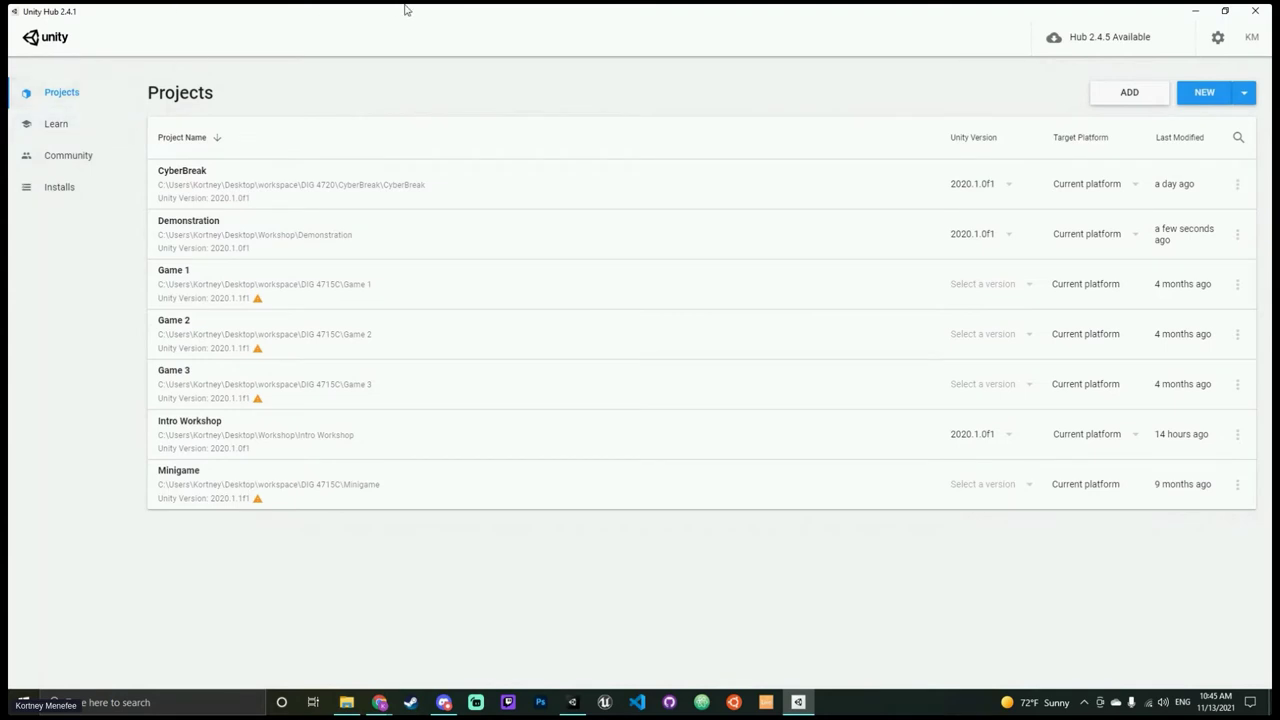
left_click(69, 195)
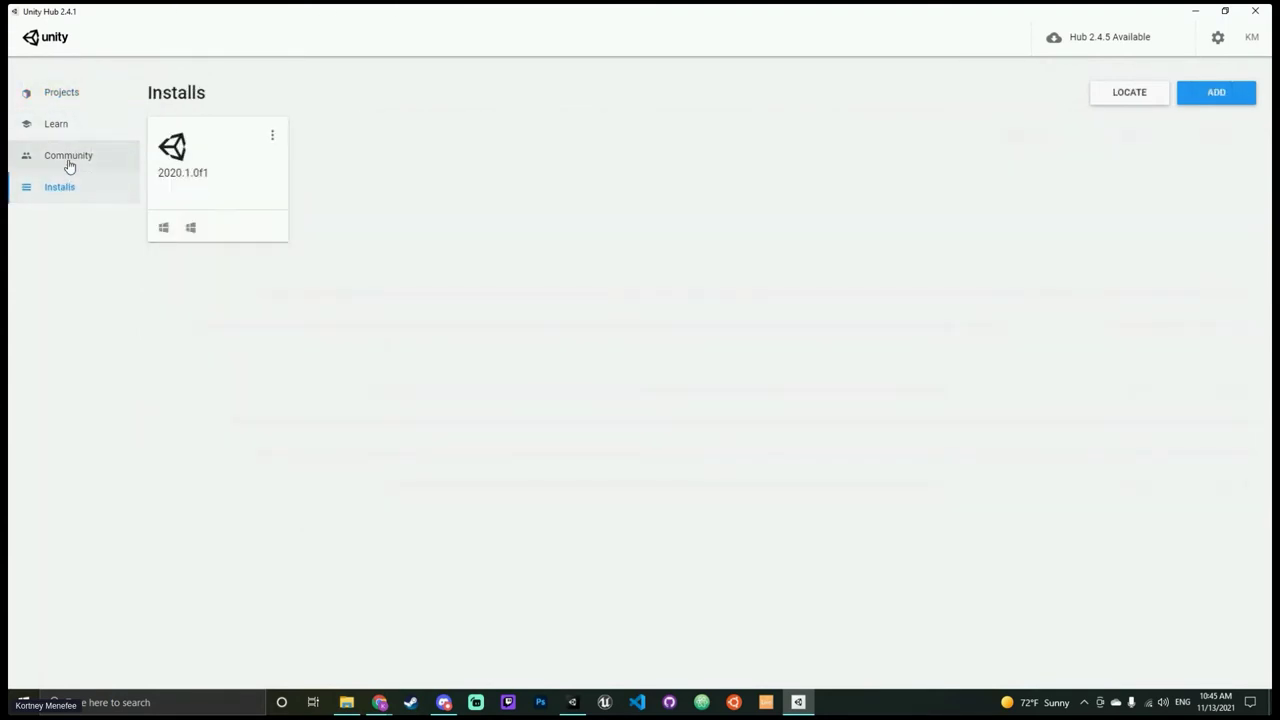
left_click(69, 160)
left_click(70, 127)
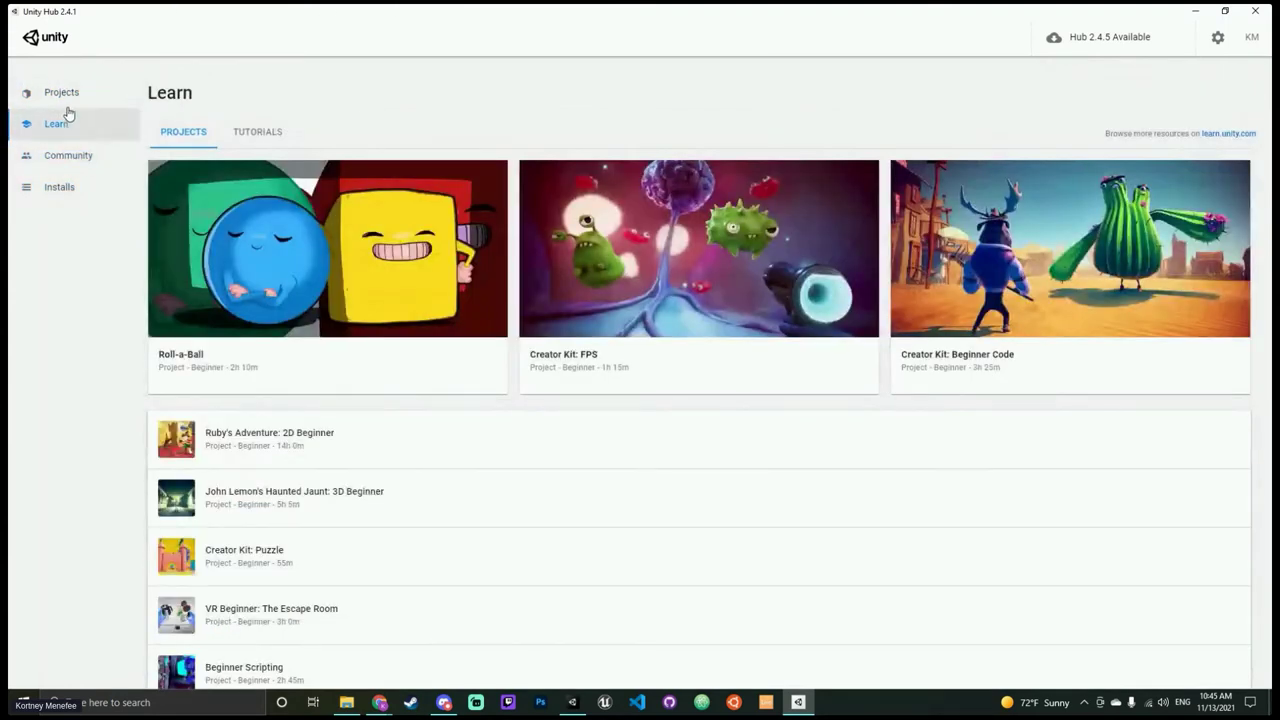
left_click(66, 98)
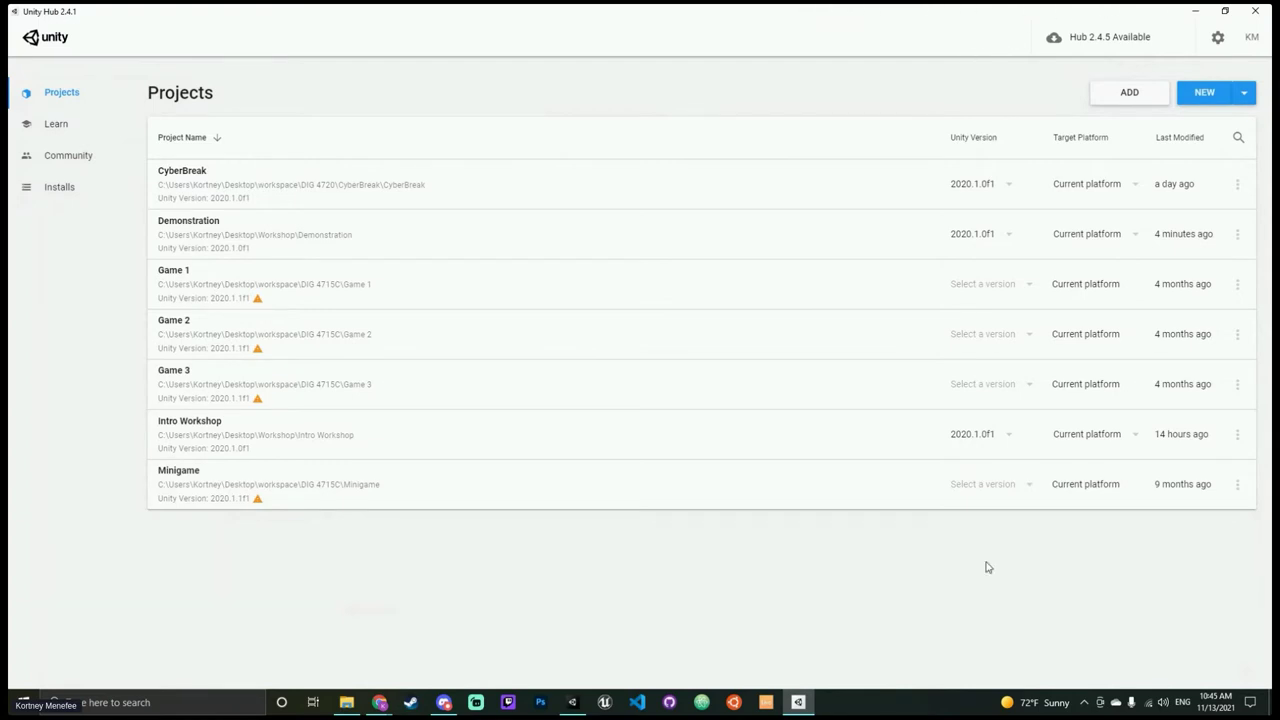
left_click(1195, 11)
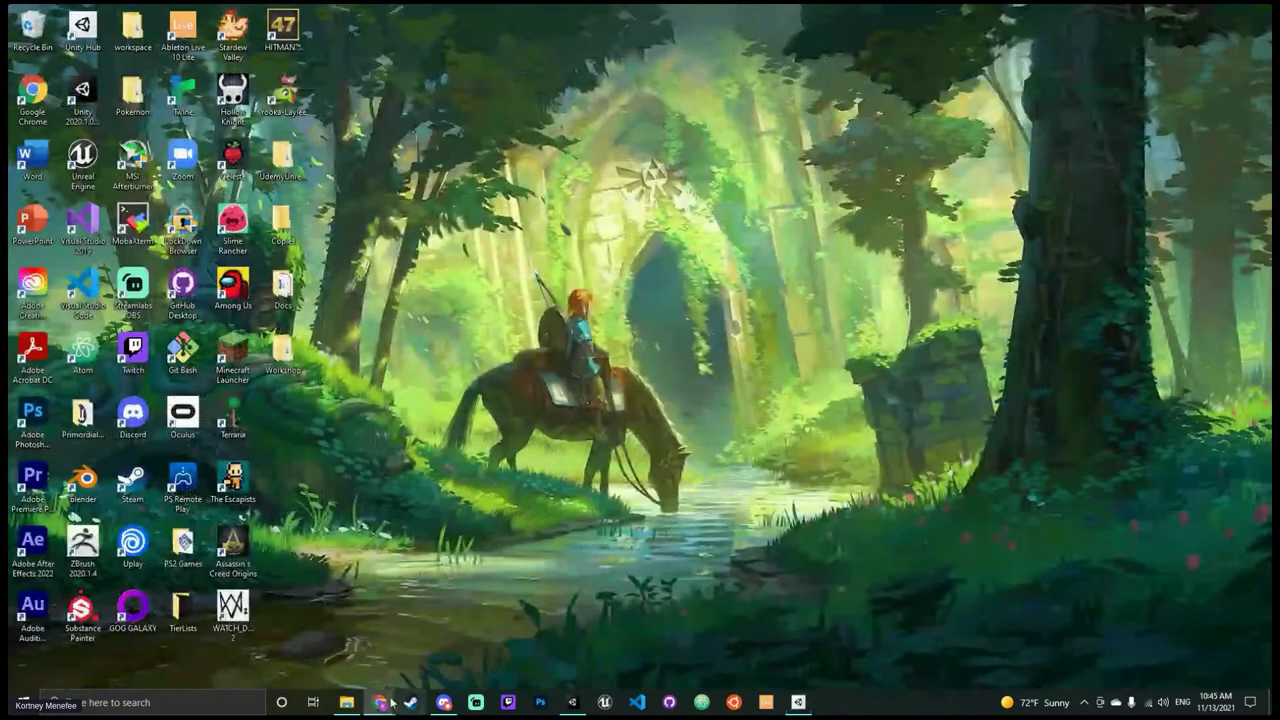
Step: Return to the Unity download archive in the browser, review the 2020.x list from its start to Unity 2020.1.0, and minimize the browser
mouse_move(385, 703)
left_click(340, 640)
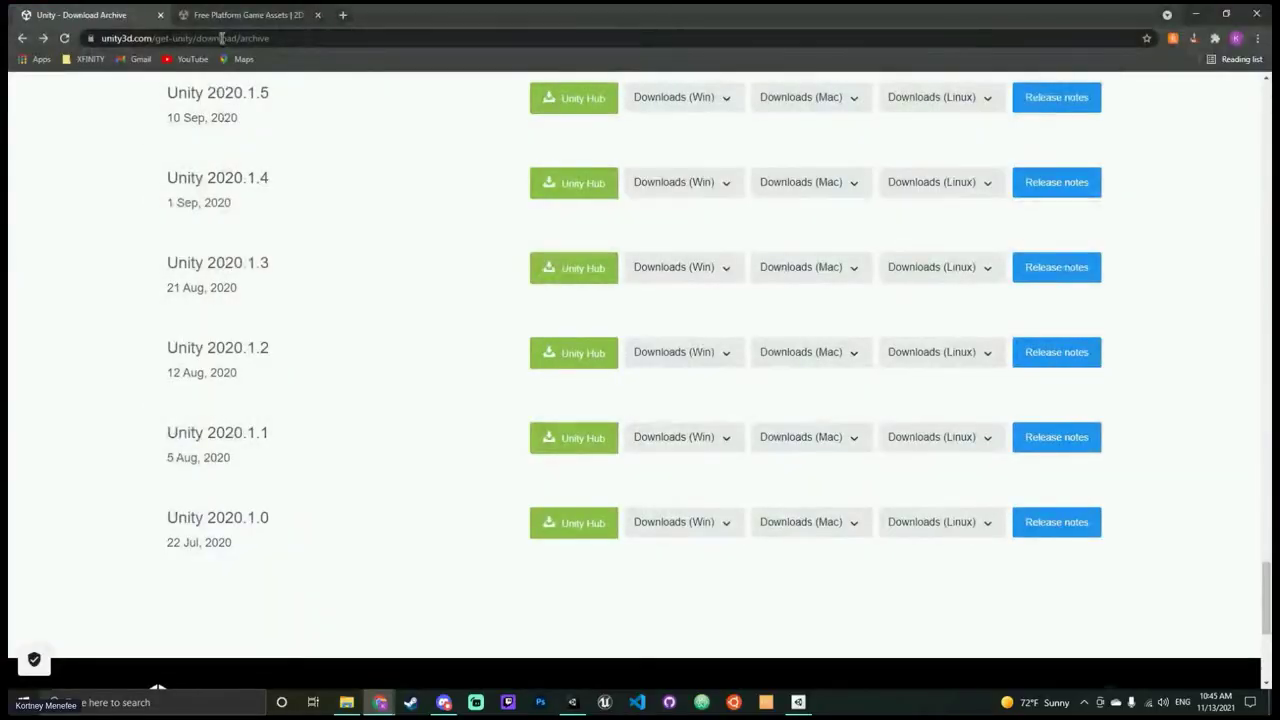
left_click(250, 14)
left_click(100, 14)
scroll(843, 228, "up", 3)
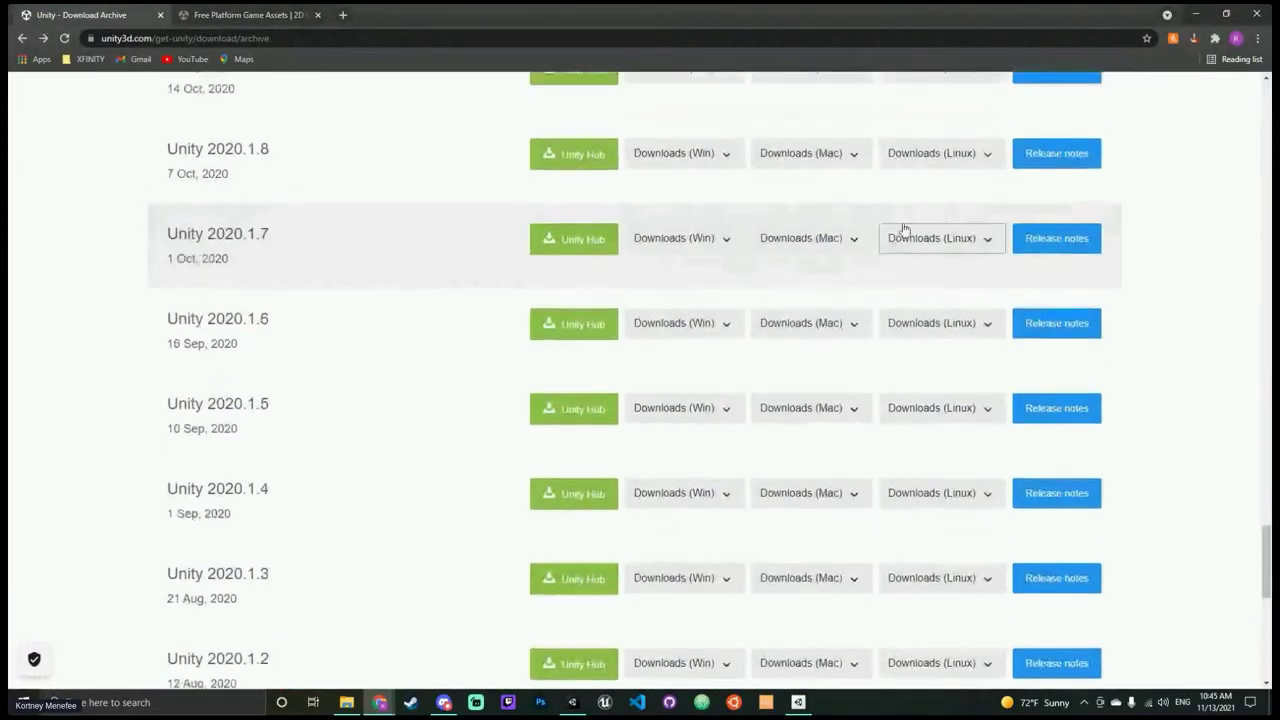
scroll(1000, 250, "up", 10)
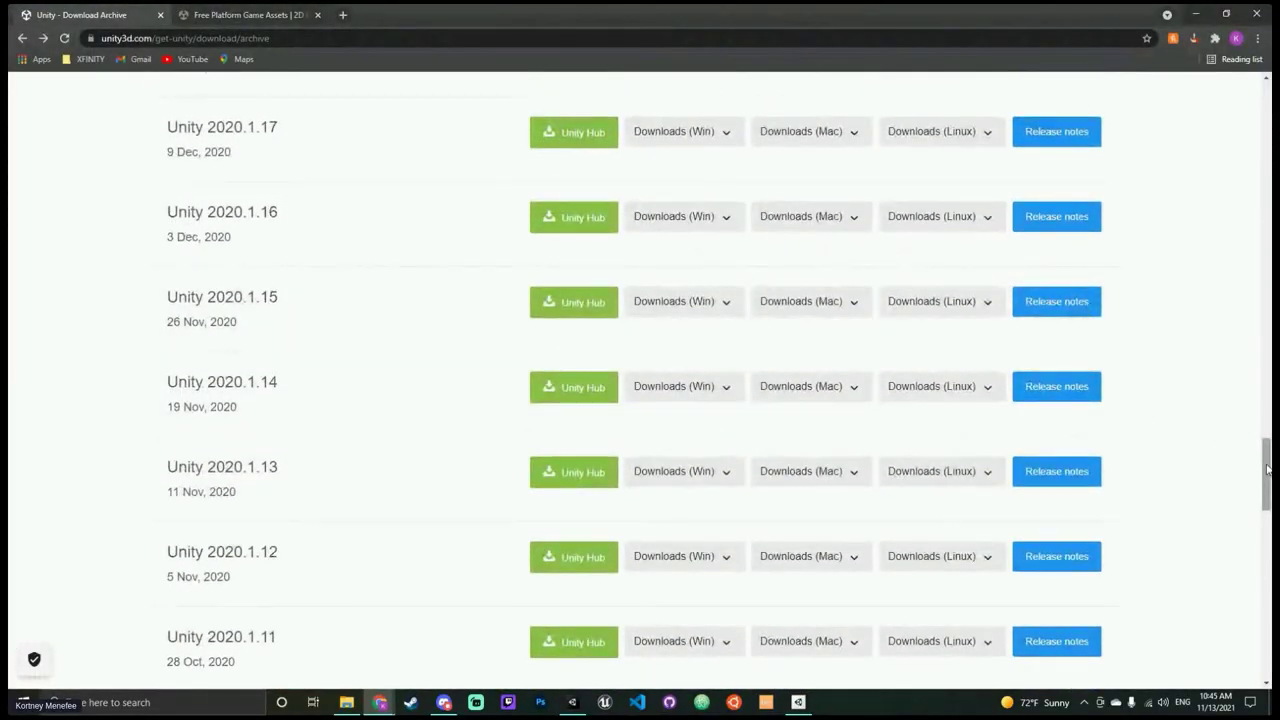
left_click_drag(1267, 470, 1264, 95)
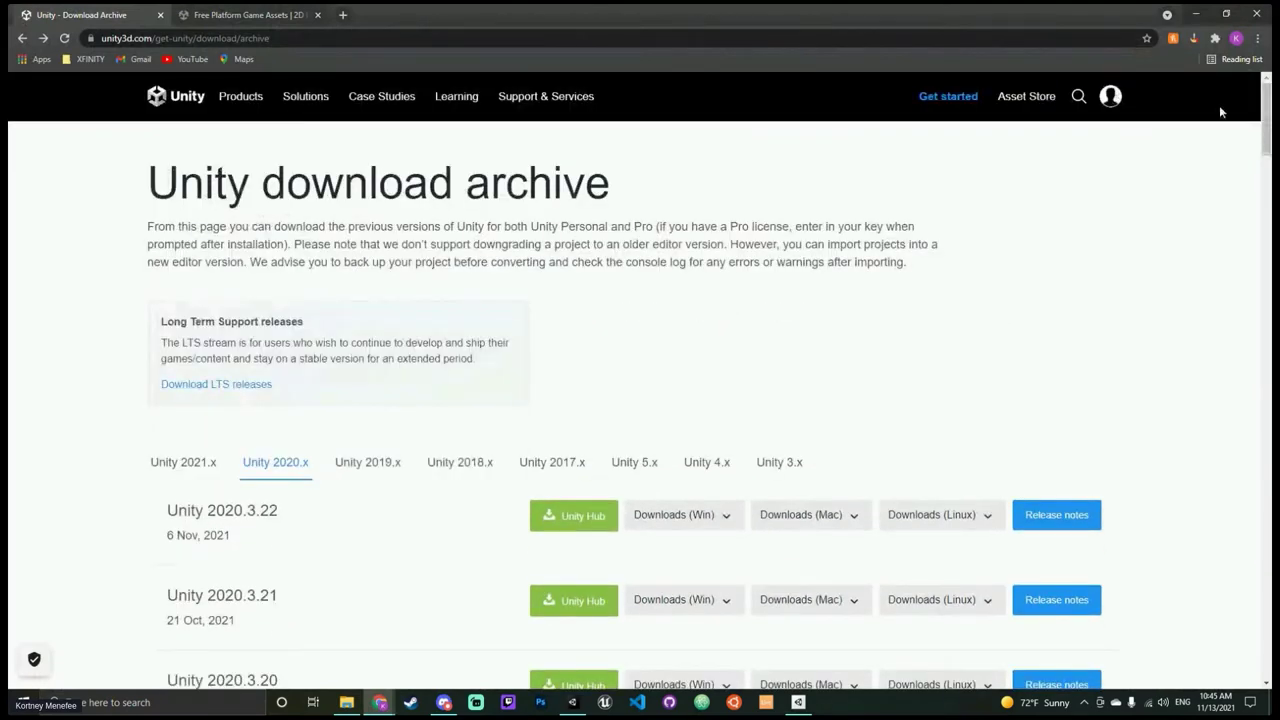
left_click_drag(1266, 153, 1267, 652)
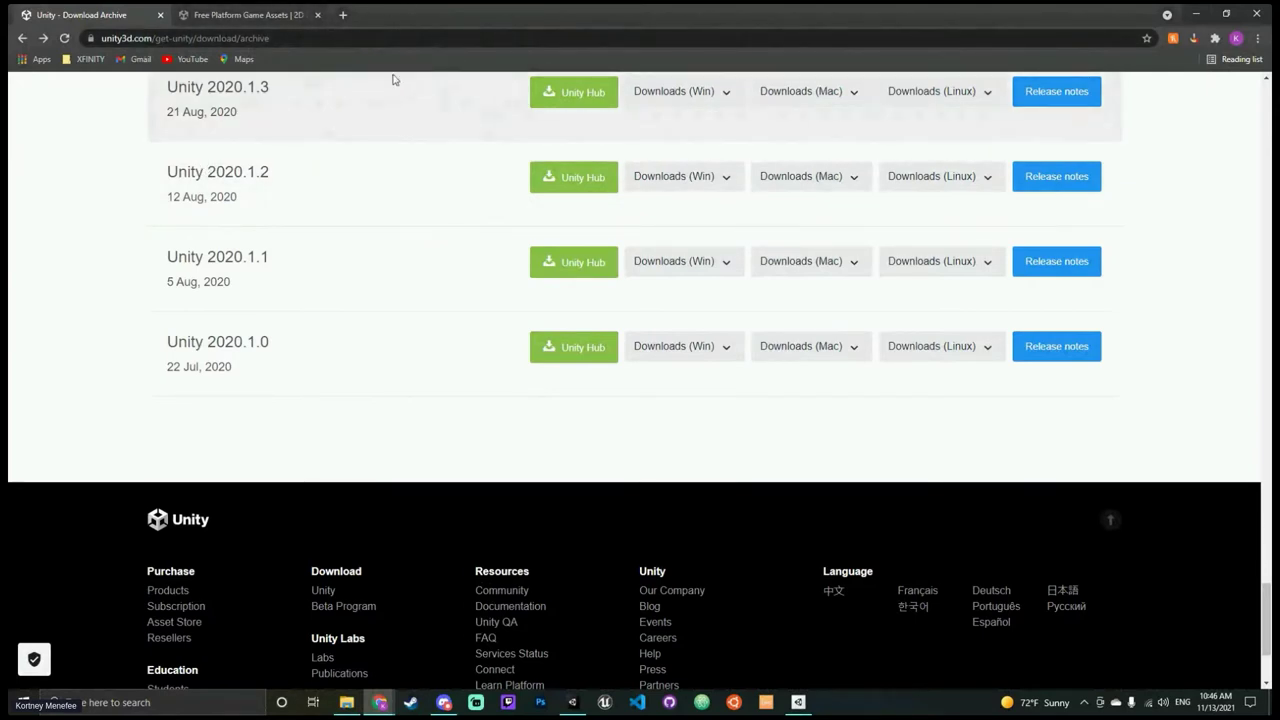
left_click(1195, 13)
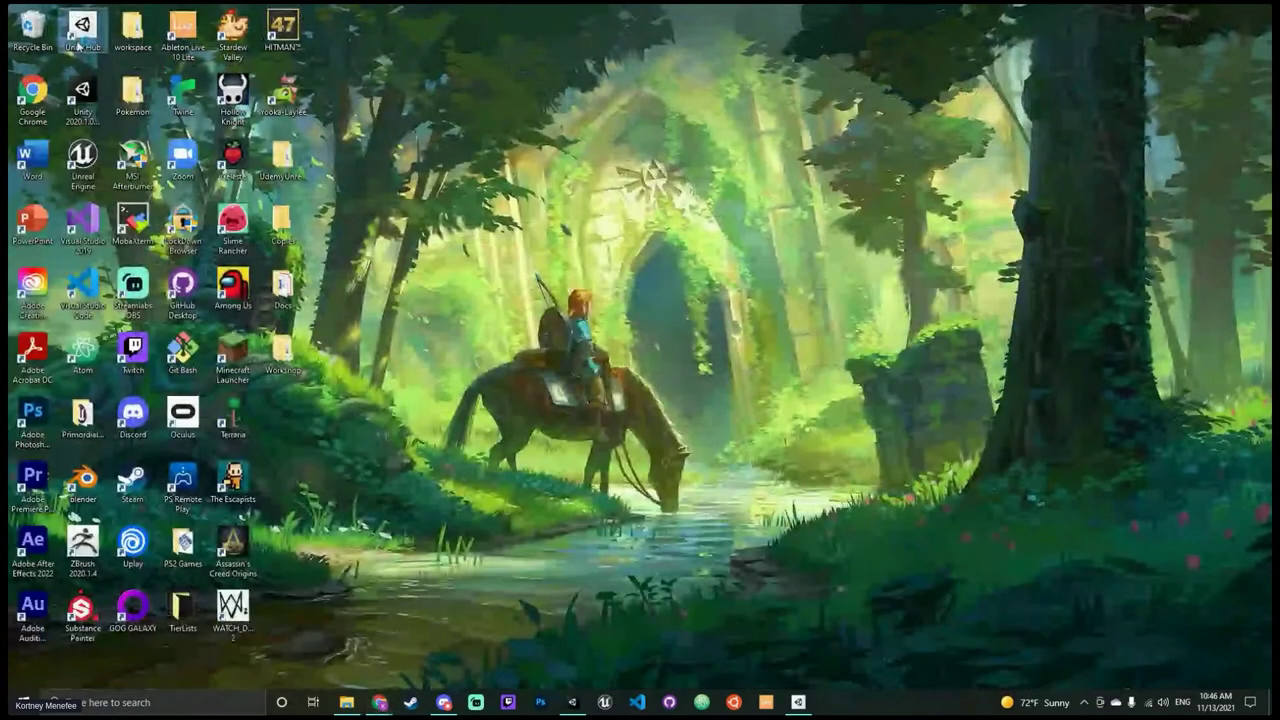
Step: Open Unity Hub maximized and examine the account's license management page and the general preferences
double_click(78, 45)
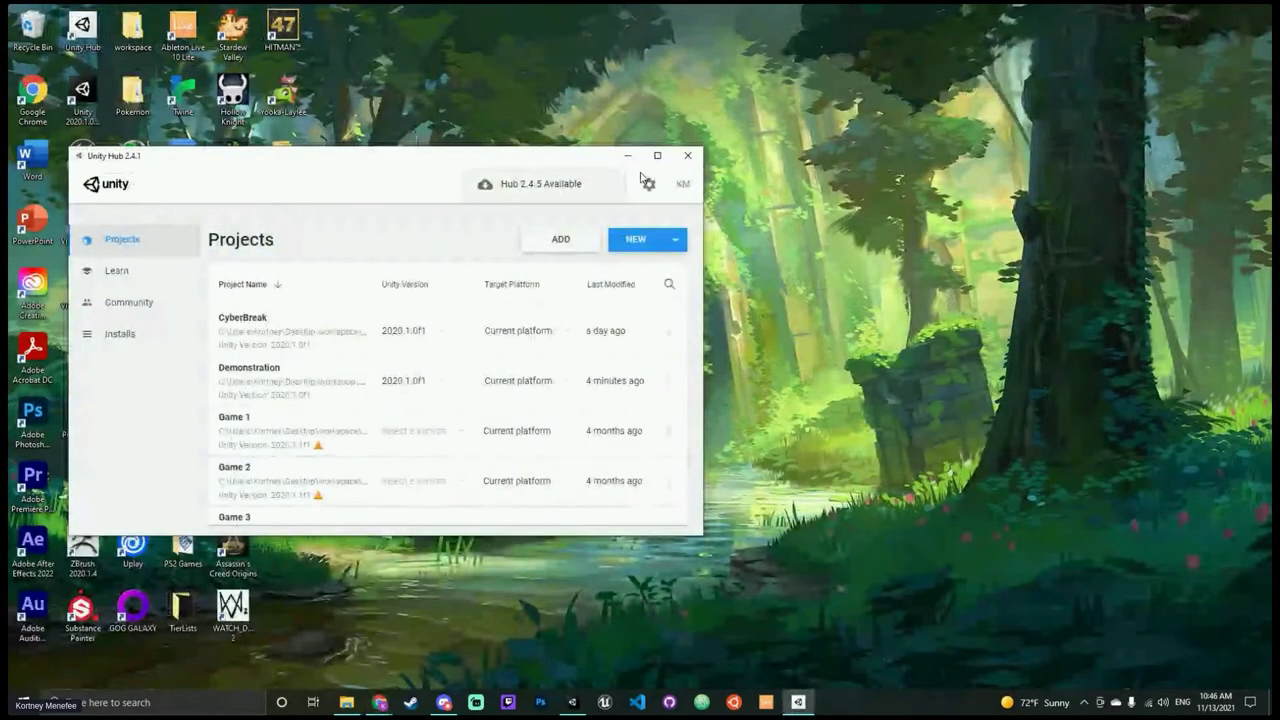
left_click(656, 155)
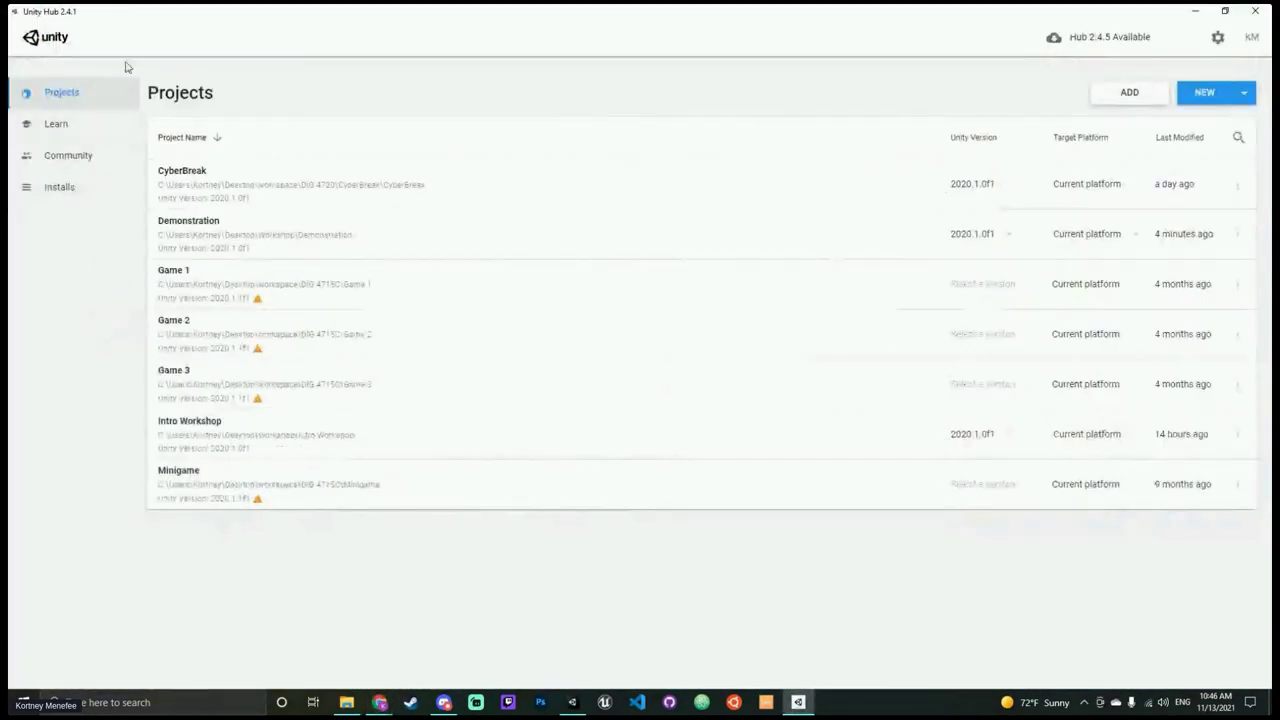
left_click(1250, 37)
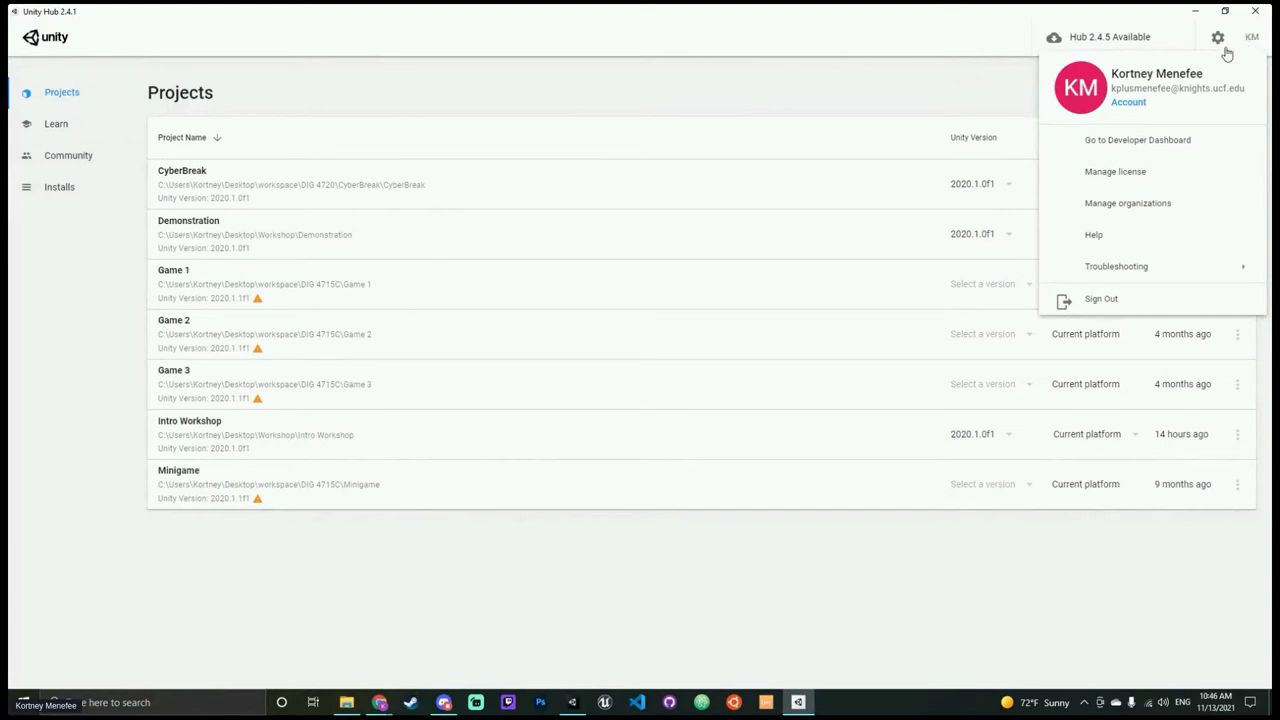
left_click(1129, 186)
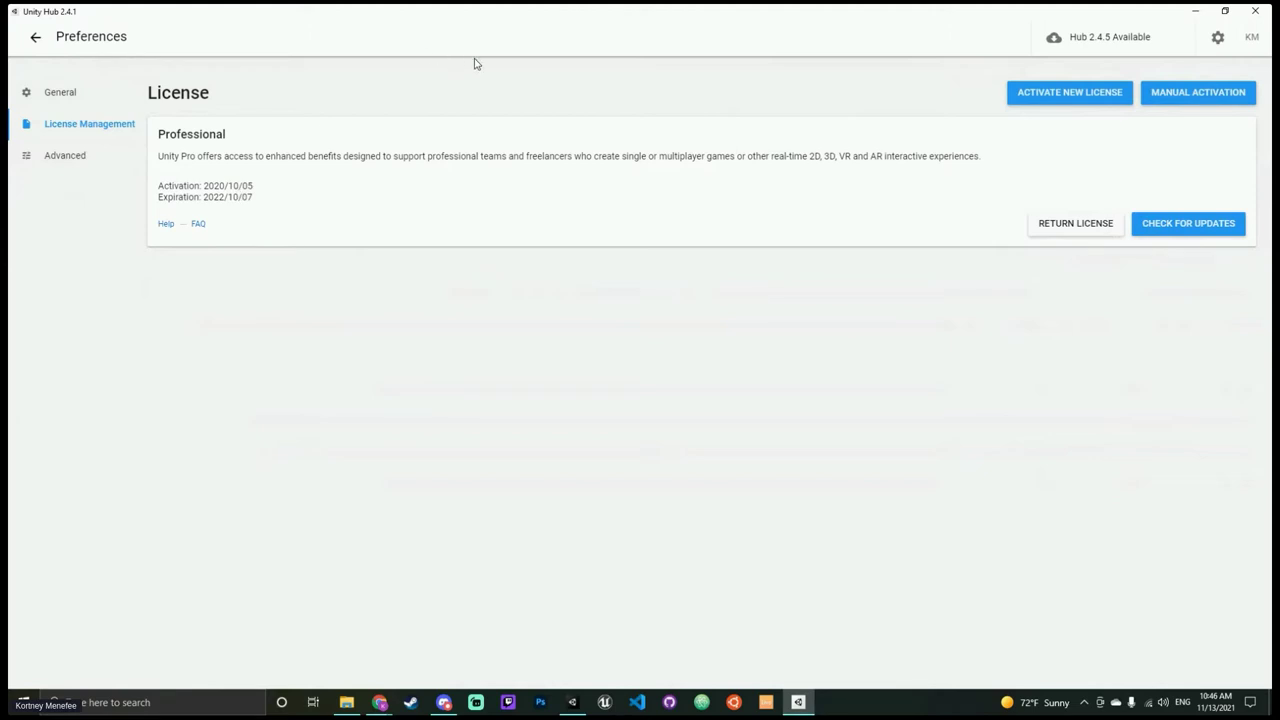
left_click(66, 104)
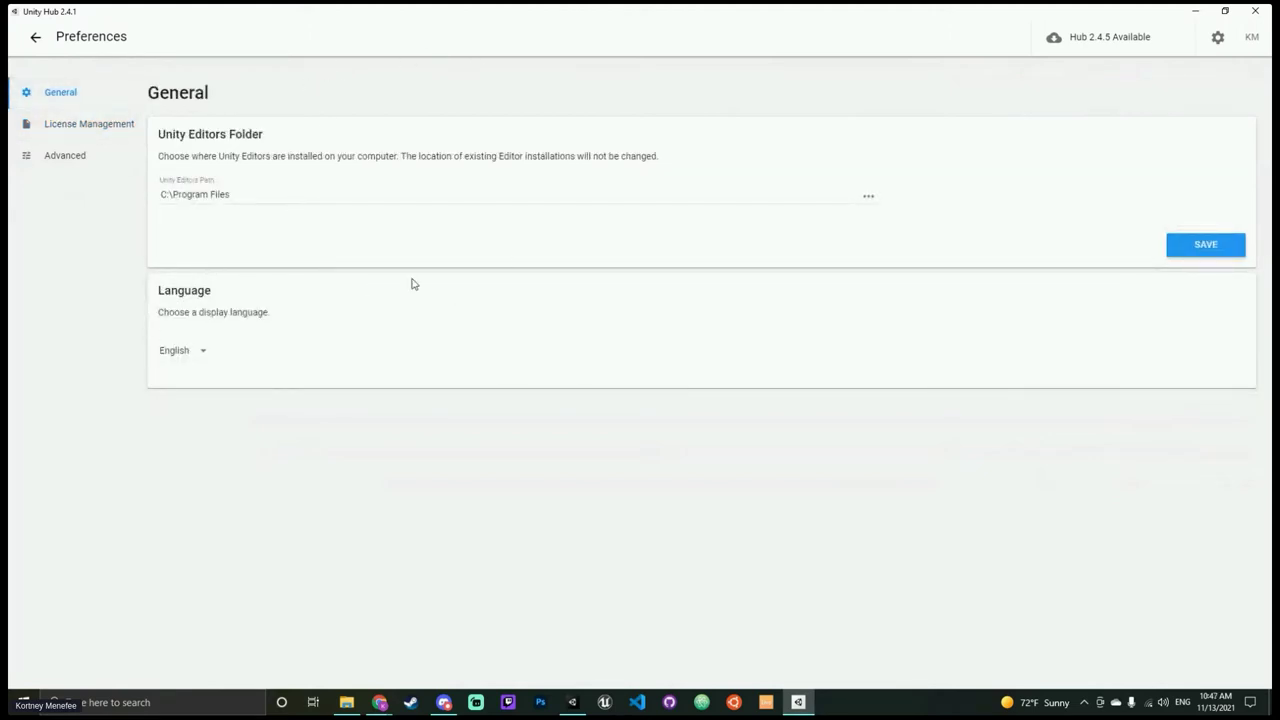
left_click(66, 126)
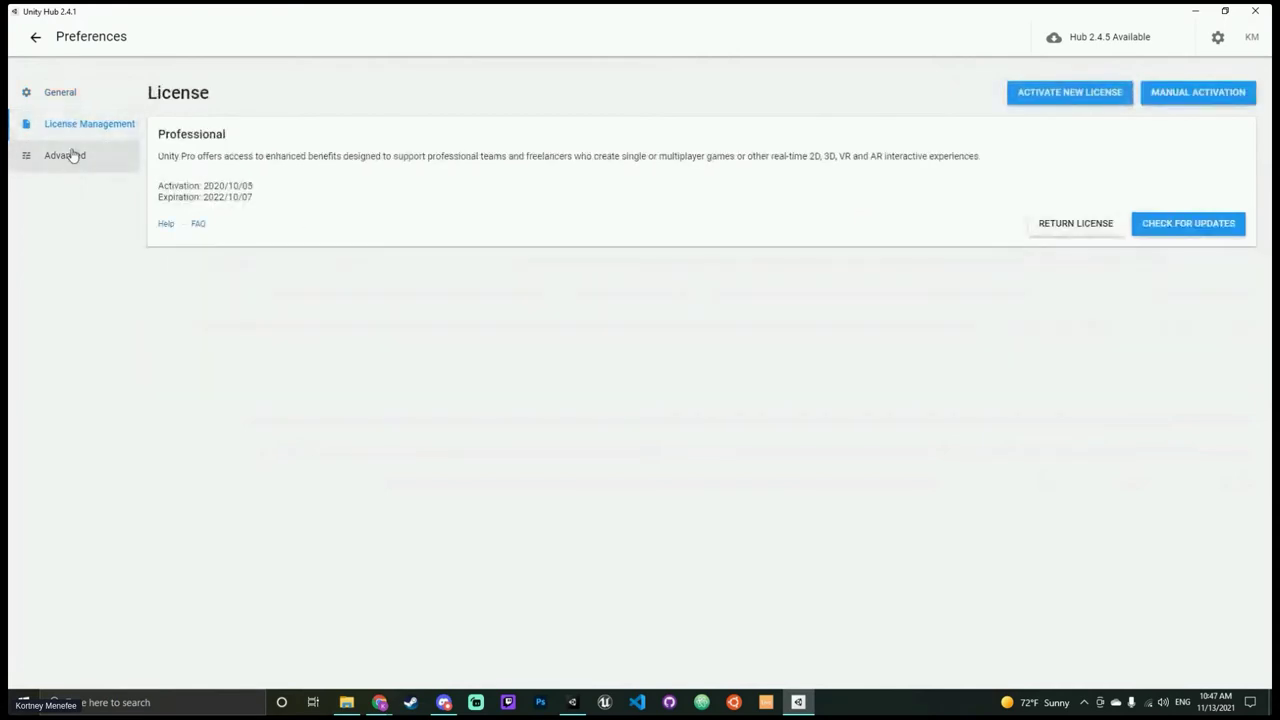
Step: Review the Hub's advanced preferences and the license page's manual activation dialog, return to the projects list, and minimize the Hub
left_click(73, 155)
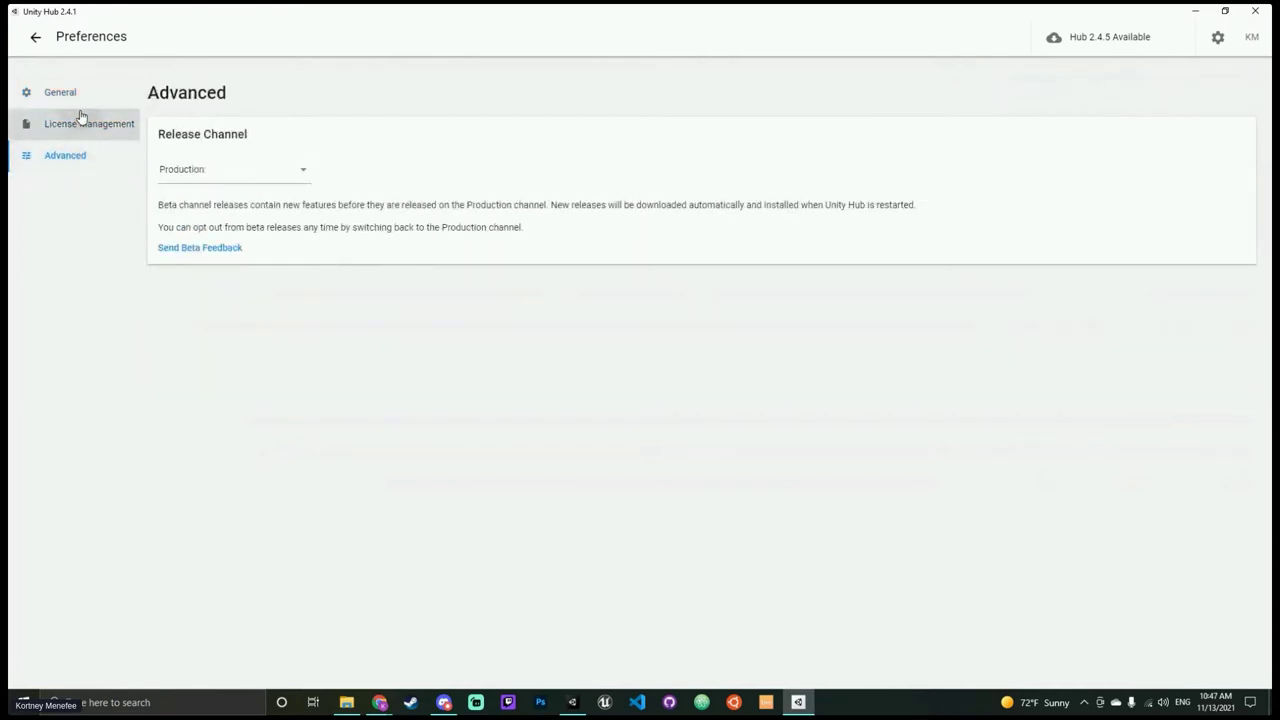
left_click(80, 122)
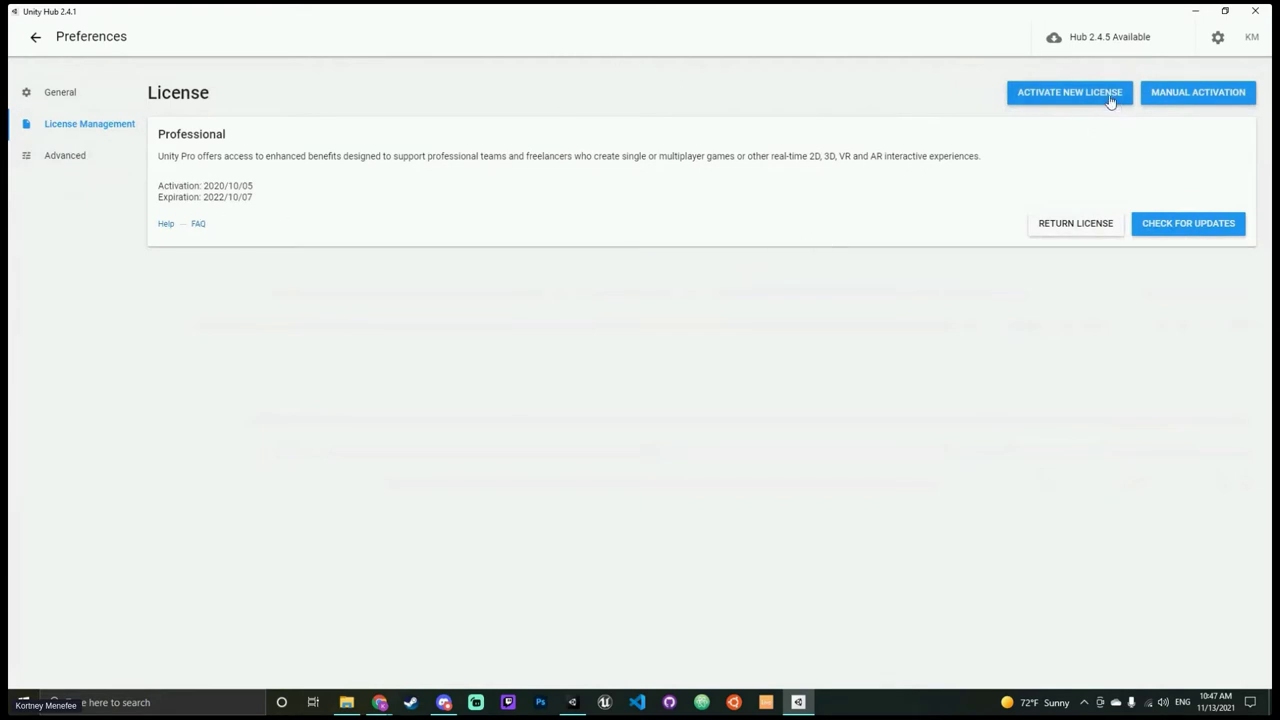
left_click(1196, 94)
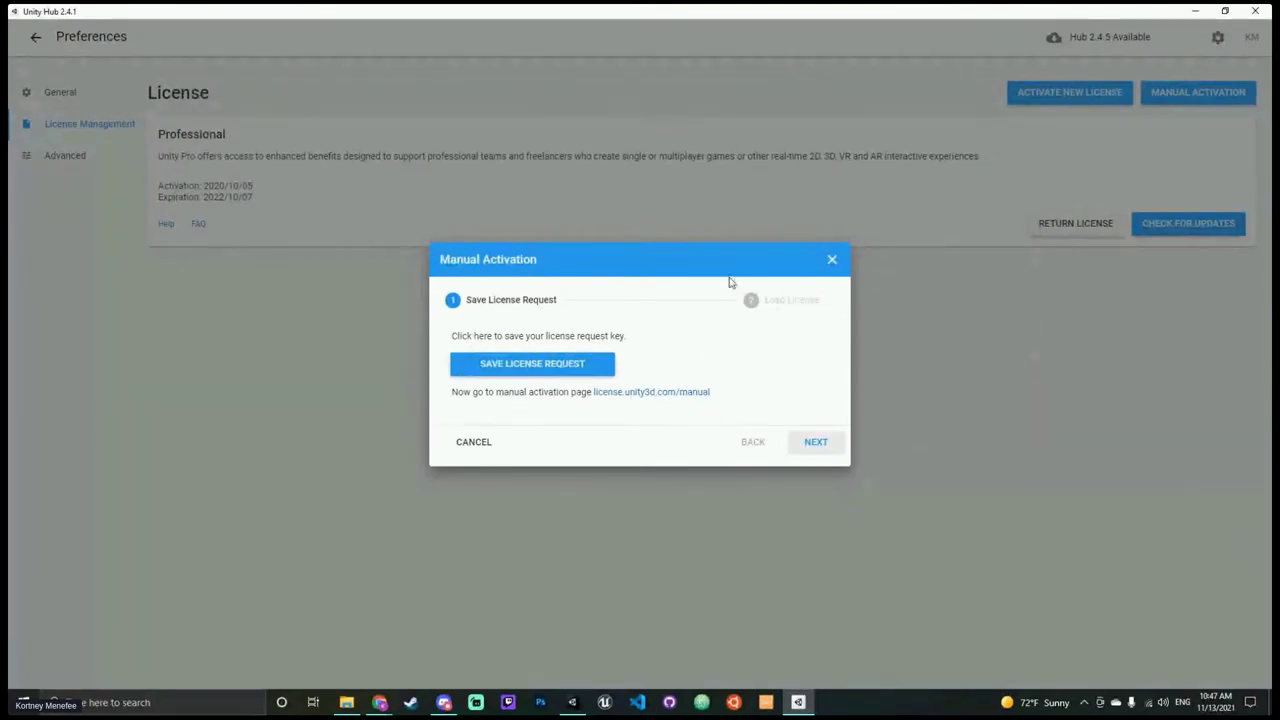
left_click(833, 261)
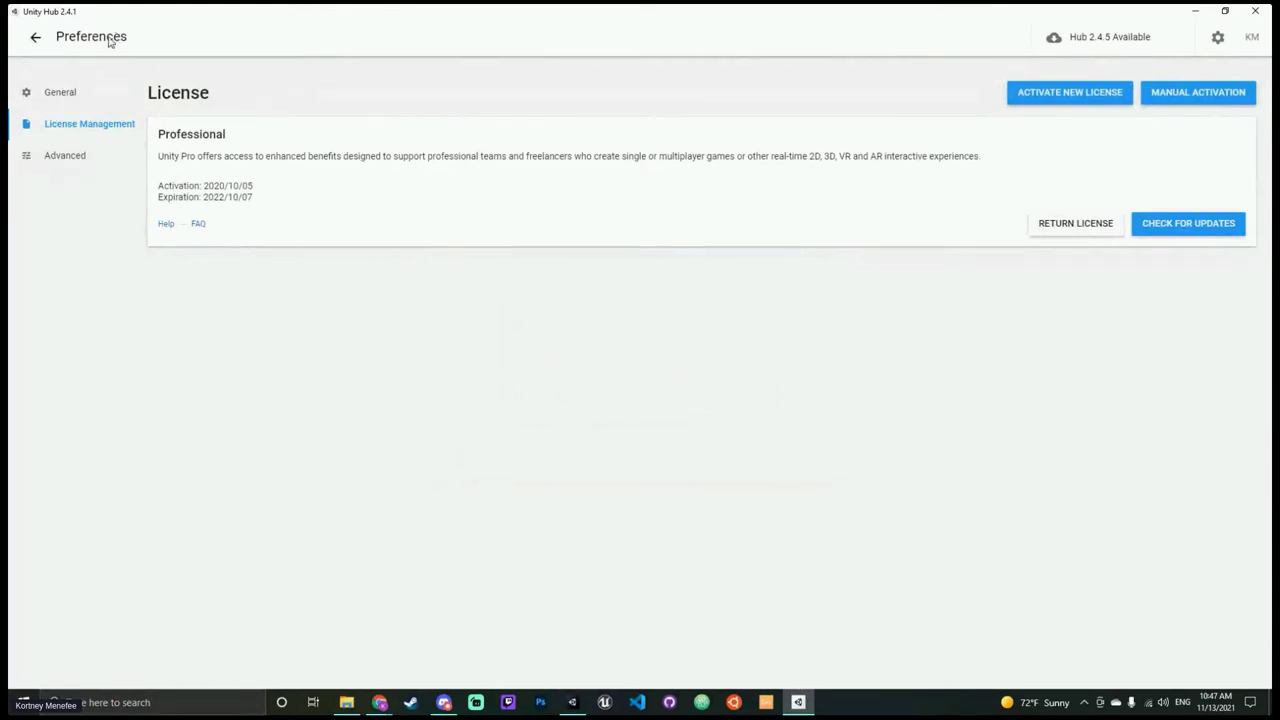
left_click(34, 40)
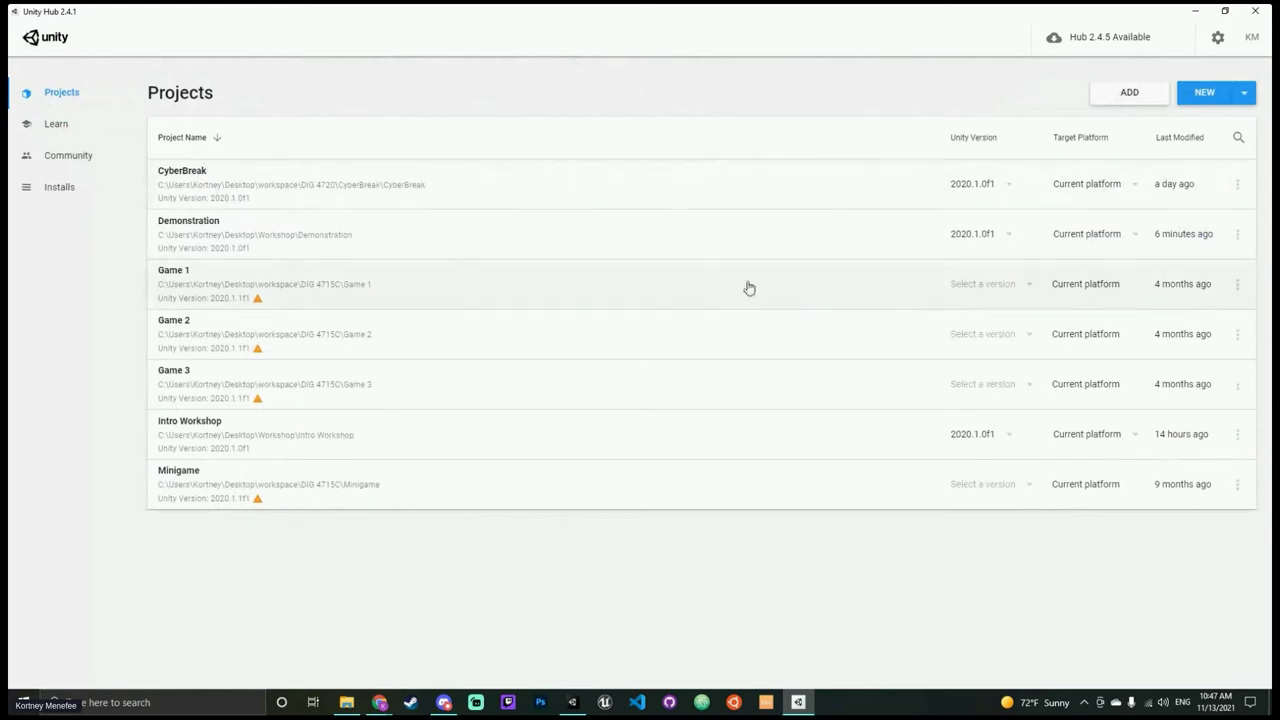
left_click(1192, 11)
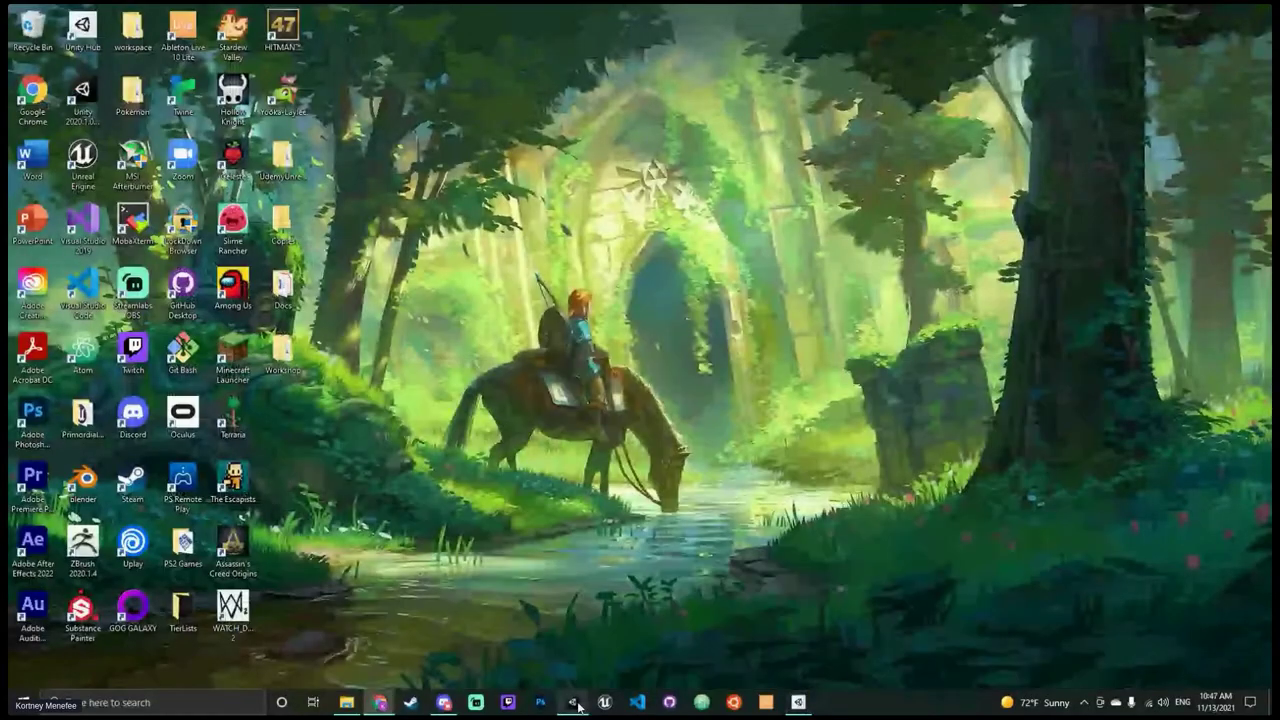
Step: Switch to the Unity editor with the Demonstration project and hide the Preview Packages in Use notice
left_click(574, 704)
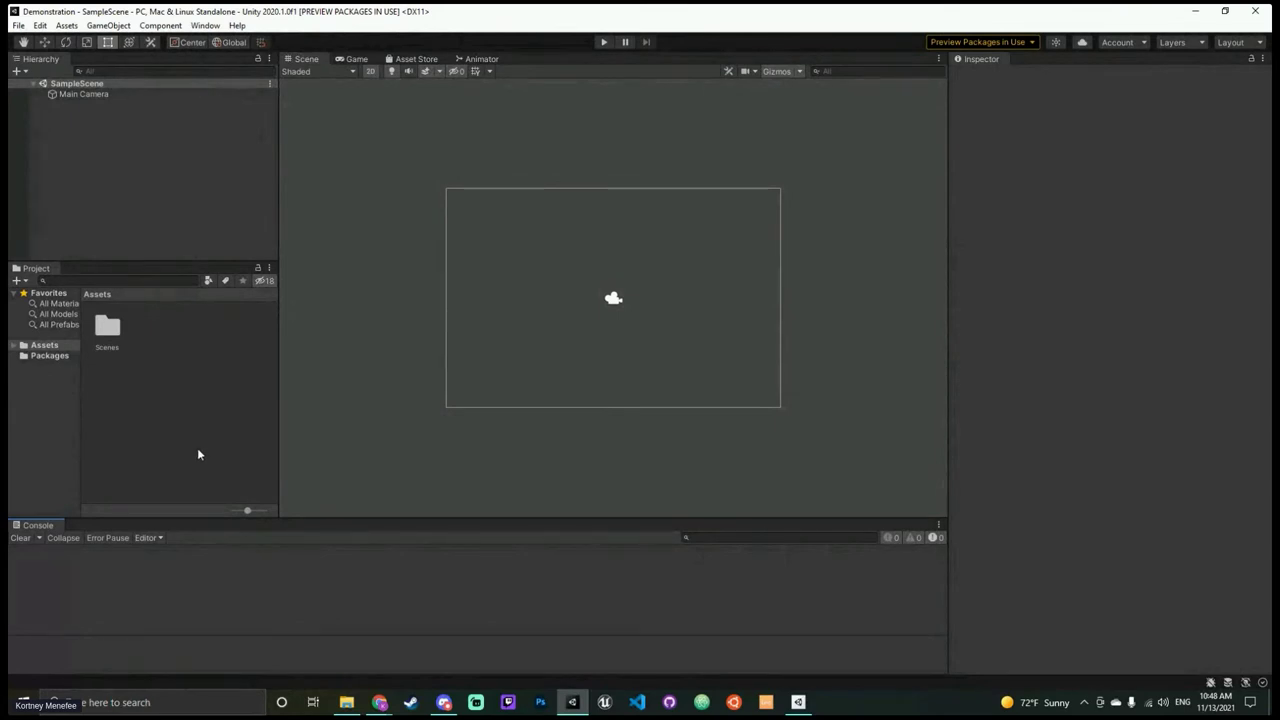
left_click(1024, 42)
left_click(1000, 58)
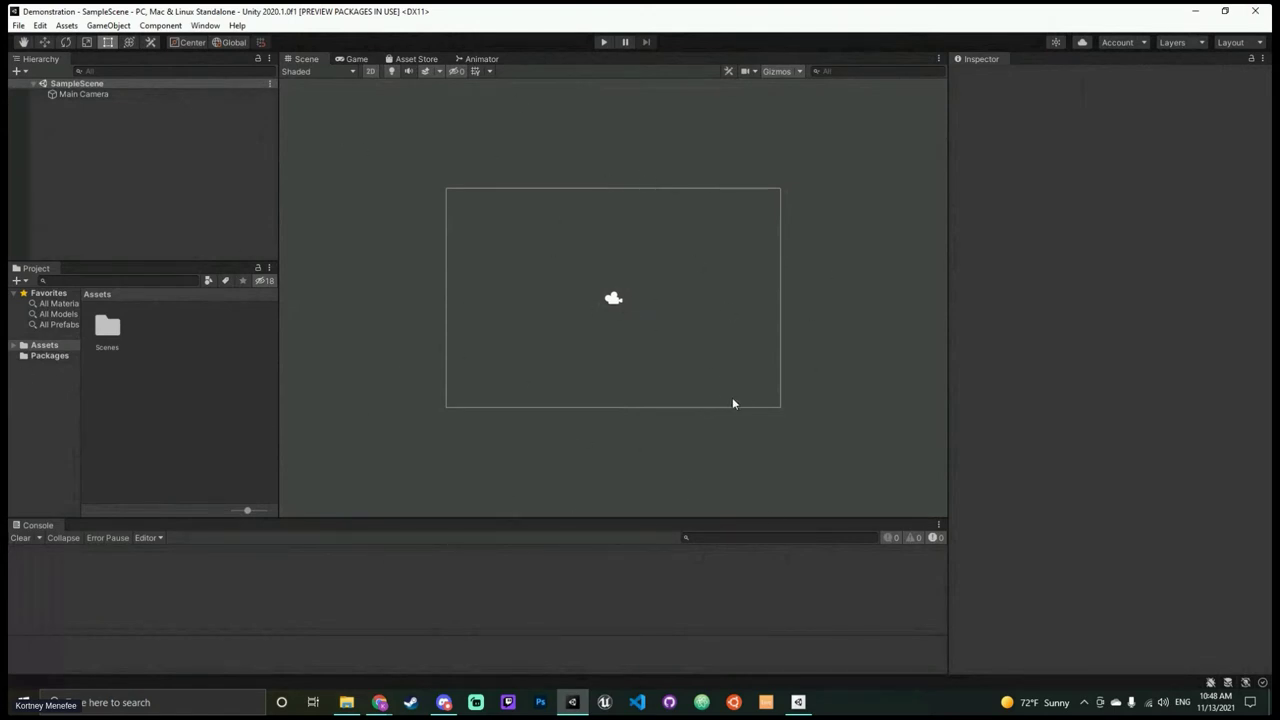
Step: Close the Animator view docked beside the Asset Store view
middle_click_drag(733, 403, 755, 336)
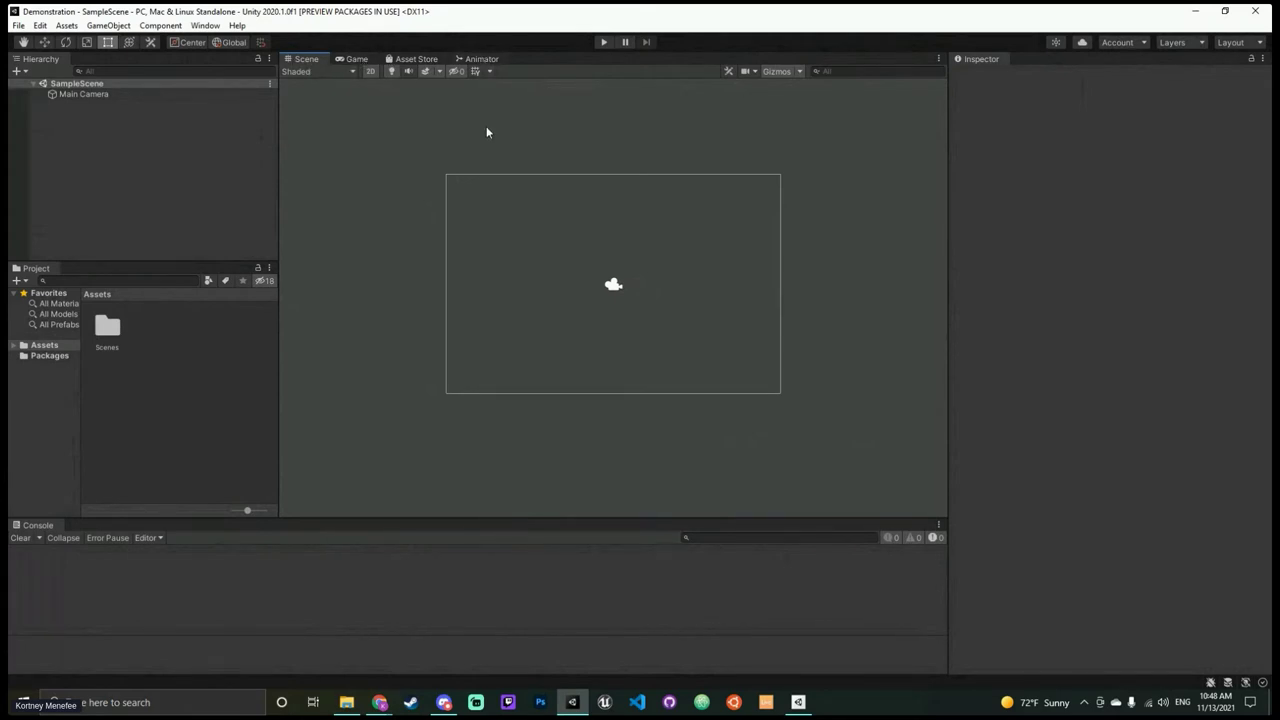
key("q")
key("t")
right_click(489, 67)
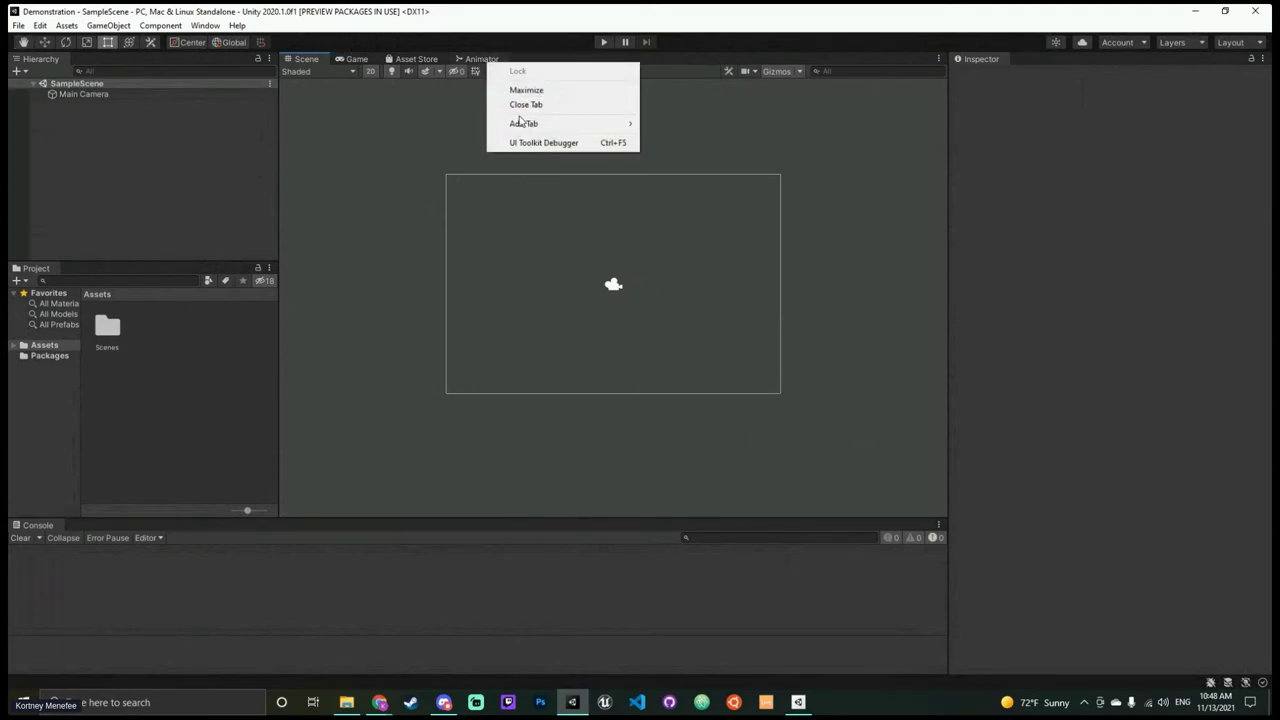
left_click(545, 106)
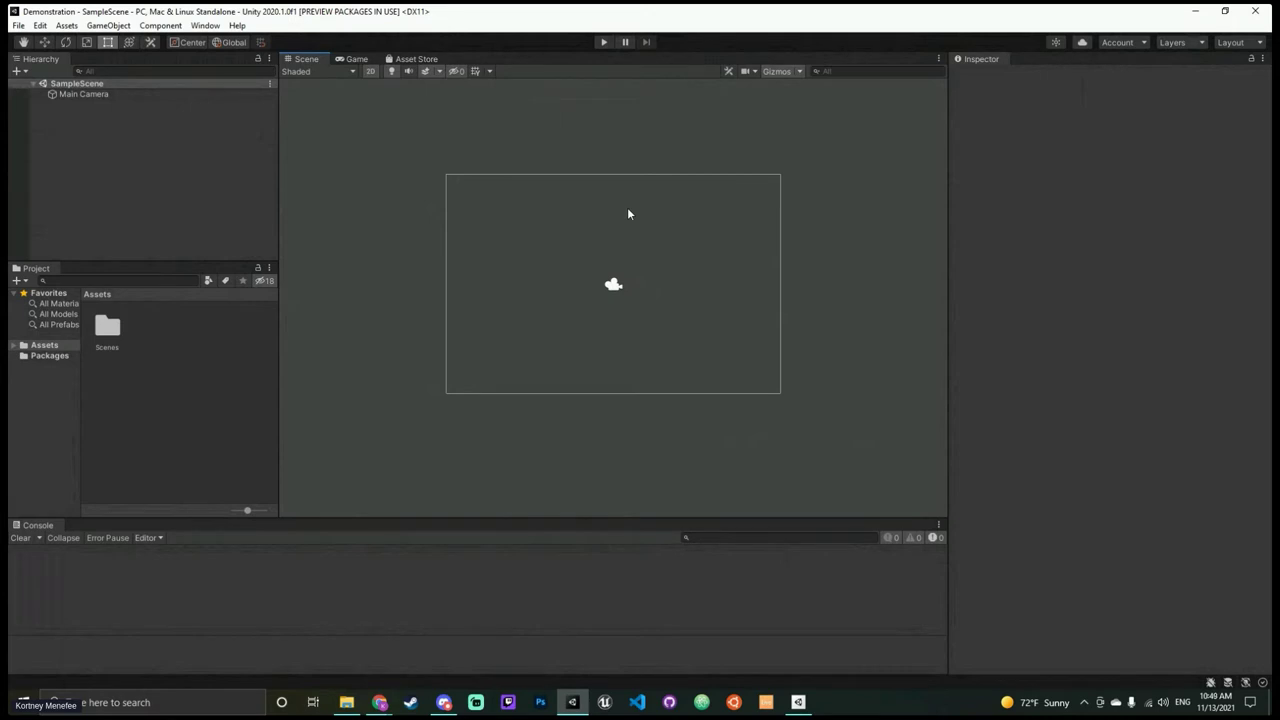
Step: View the Game view, return to the Scene view, and inspect the Scenes folder in the project assets
left_click(345, 61)
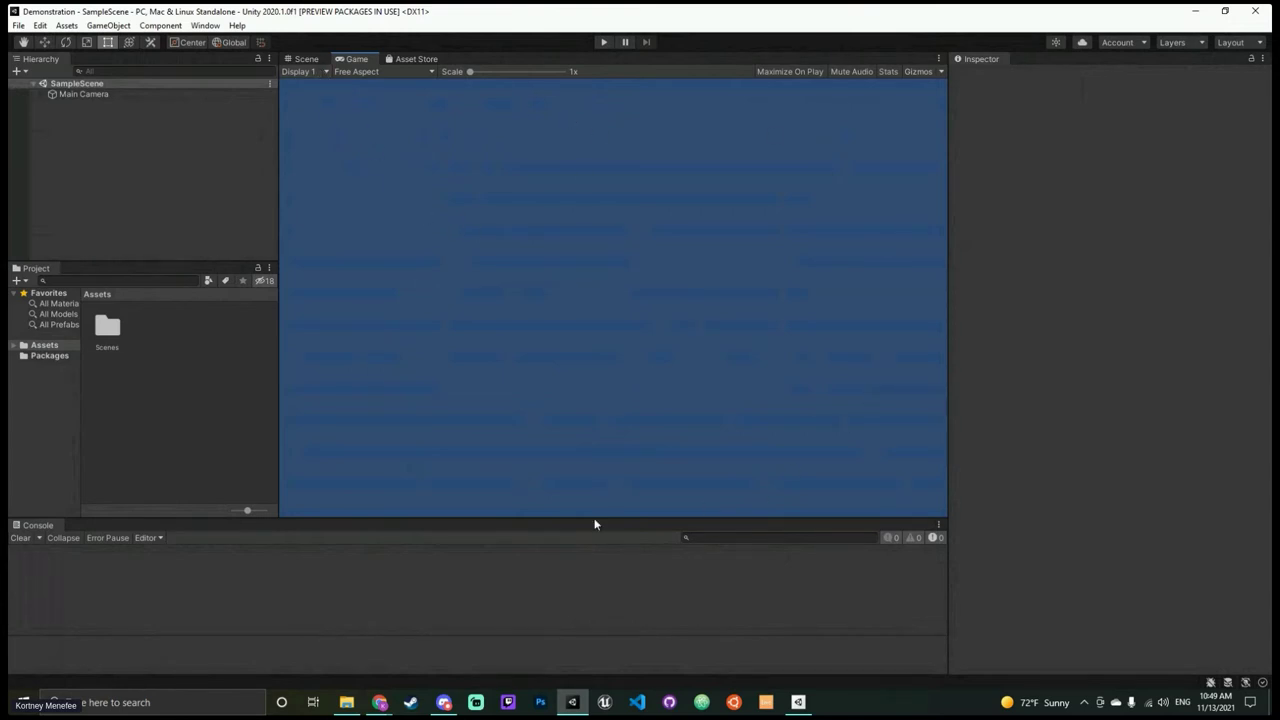
left_click(303, 60)
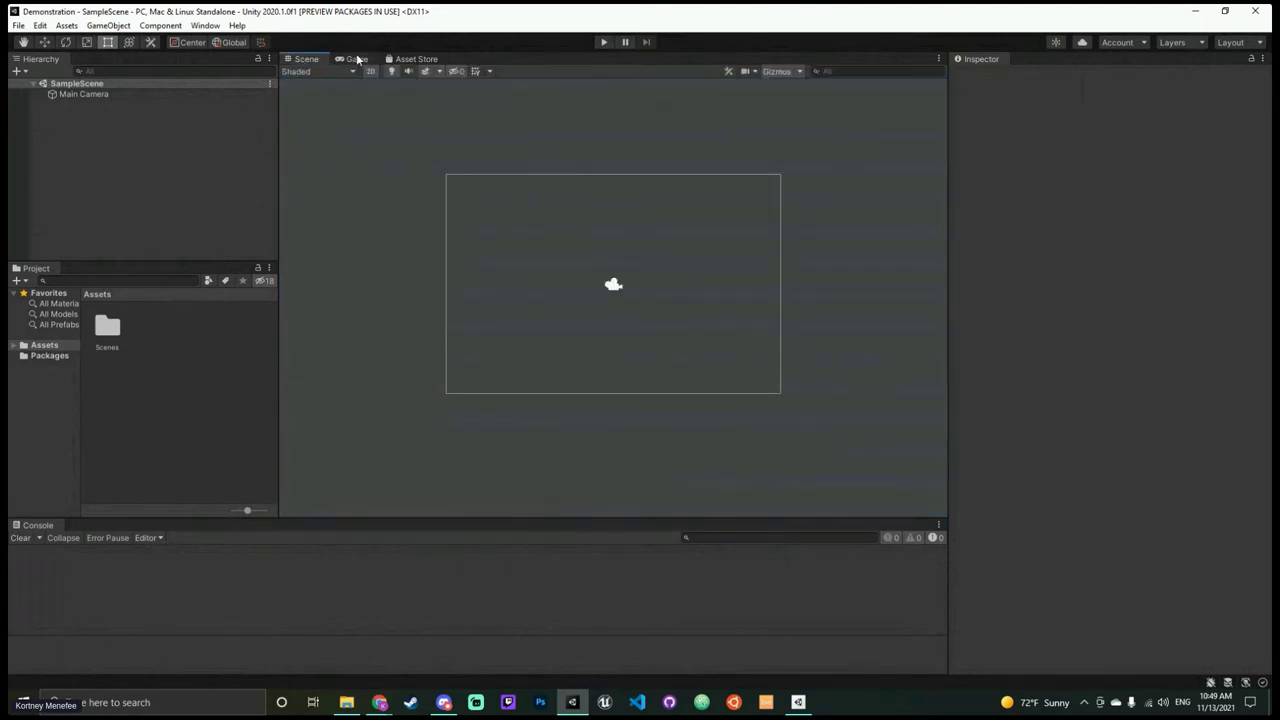
left_click(116, 333)
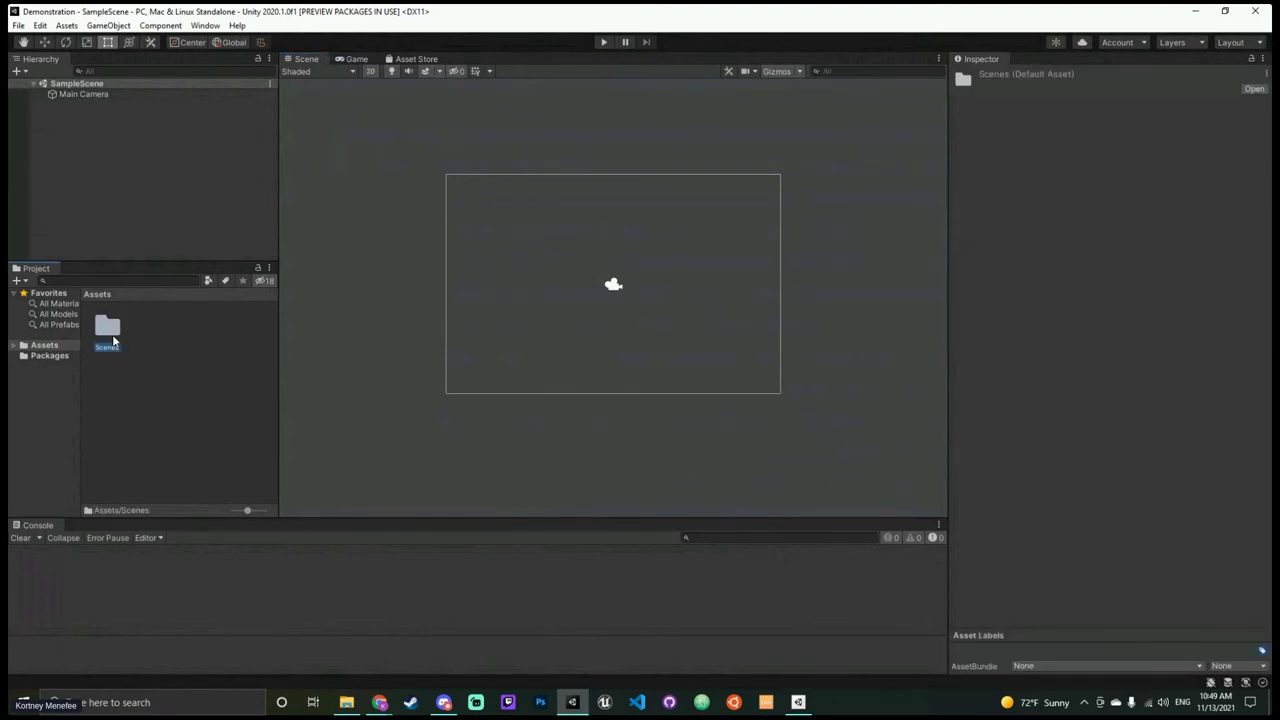
left_click(247, 204)
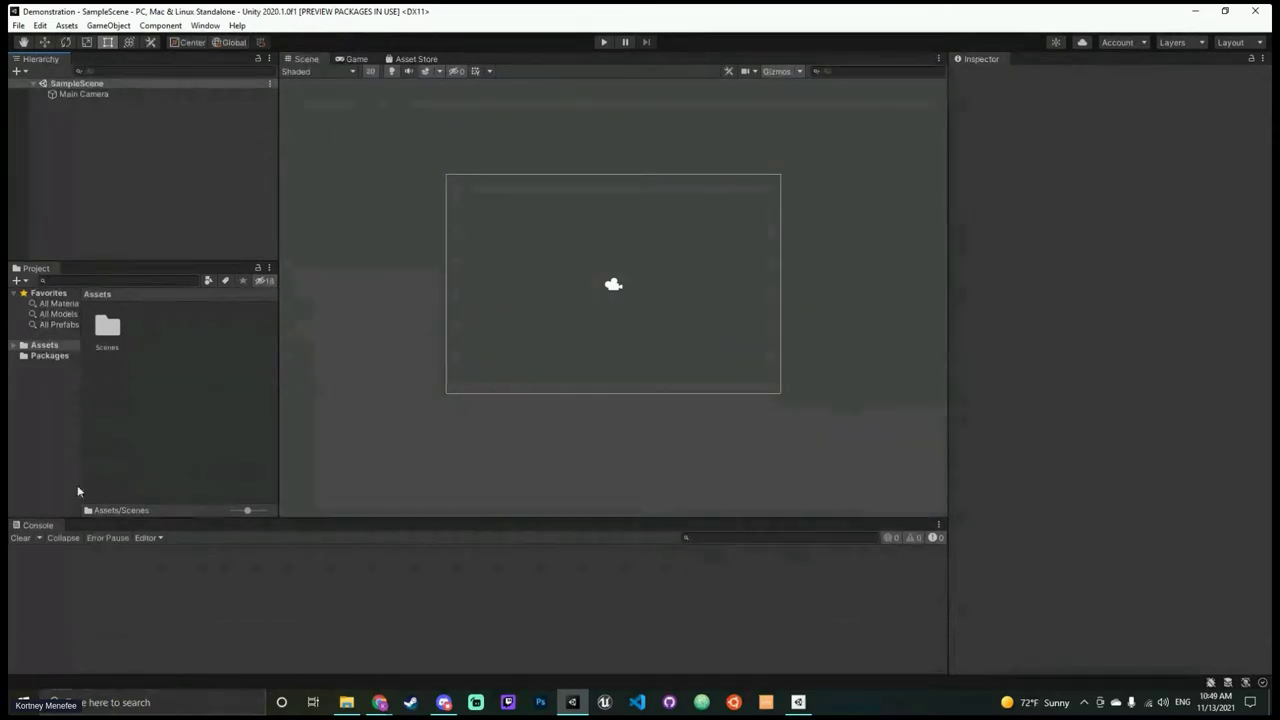
Step: Create a new 2D Sprite object in the SampleScene hierarchy
right_click(100, 152)
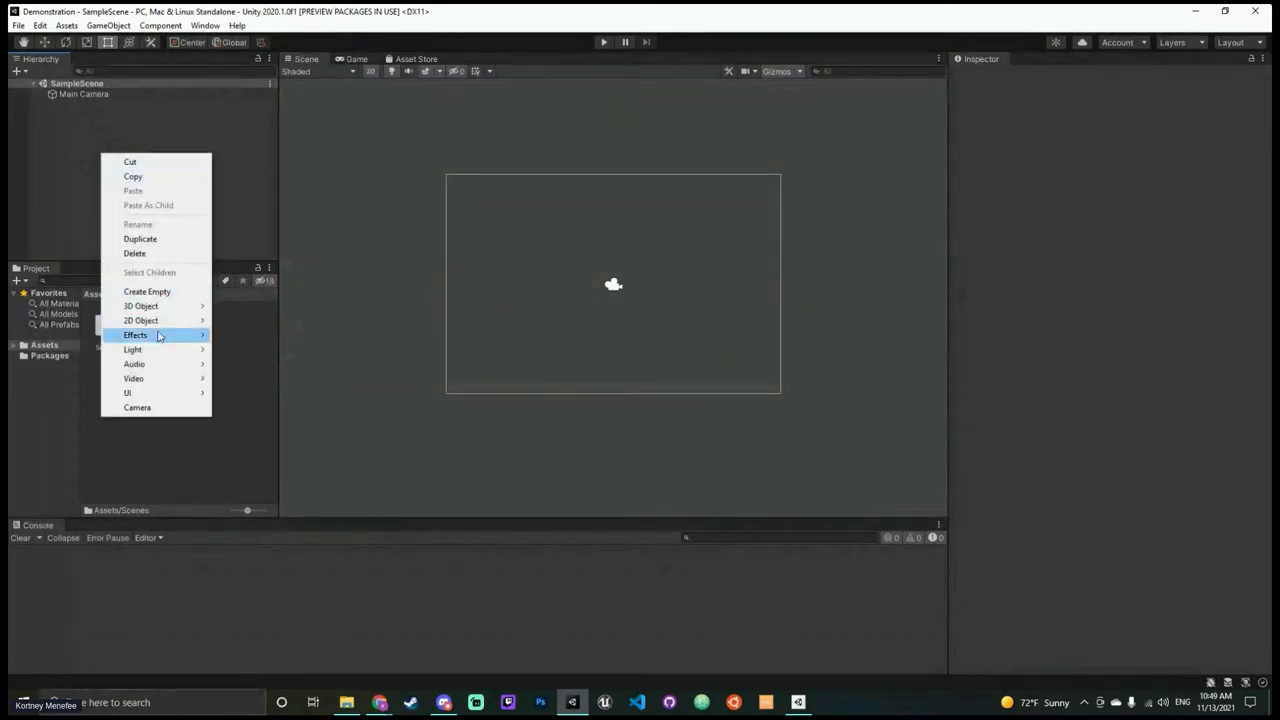
mouse_move(161, 330)
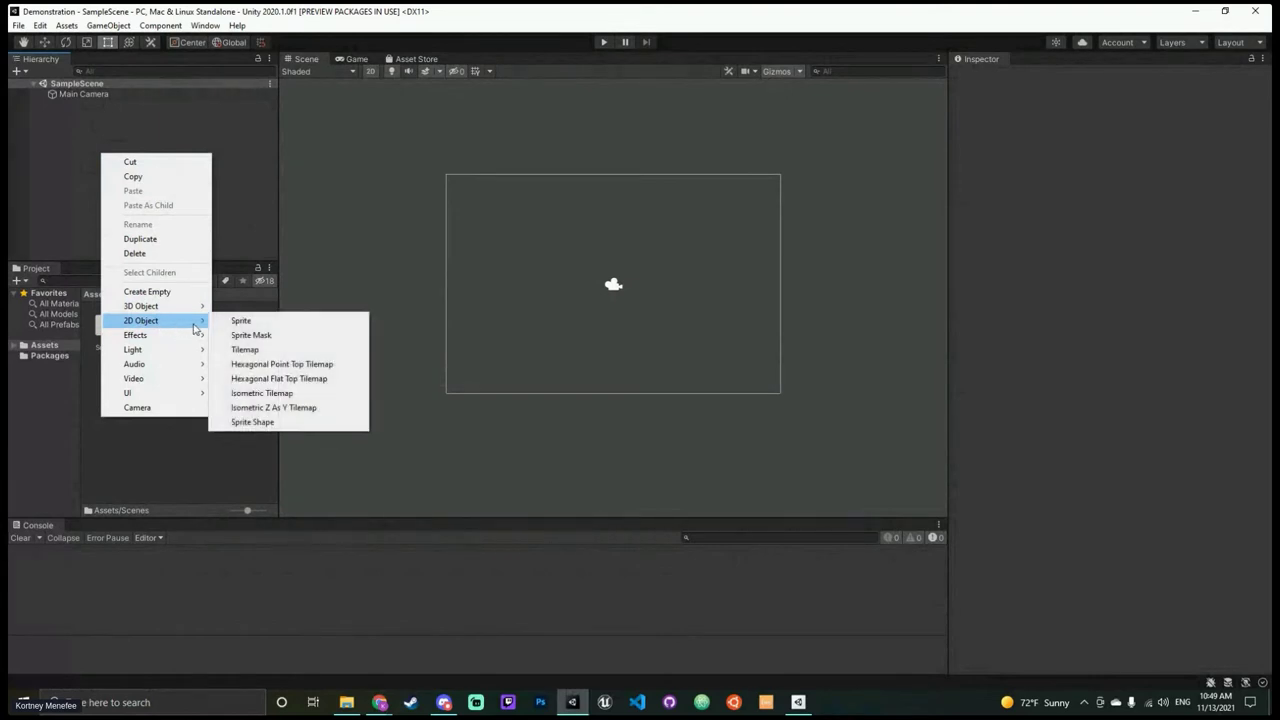
left_click(240, 321)
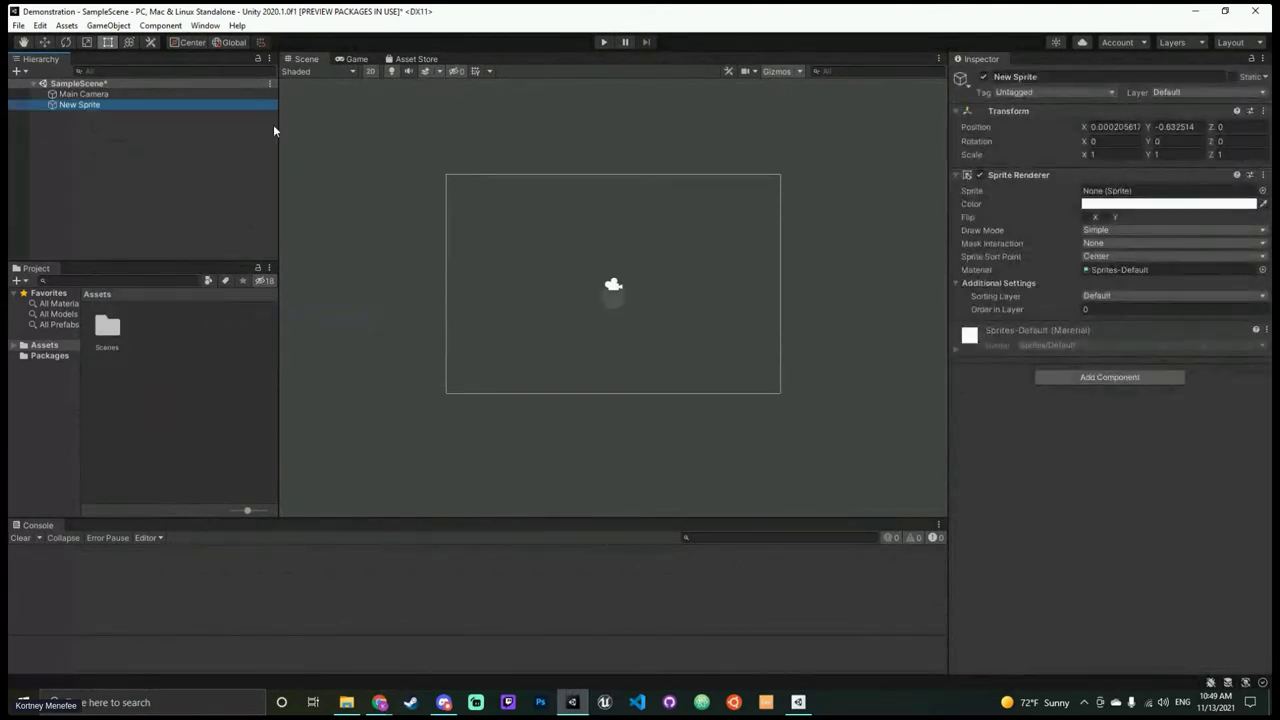
Step: Set the new sprite's Sprite Renderer color to red, hexadecimal FF1B00
left_click(1162, 193)
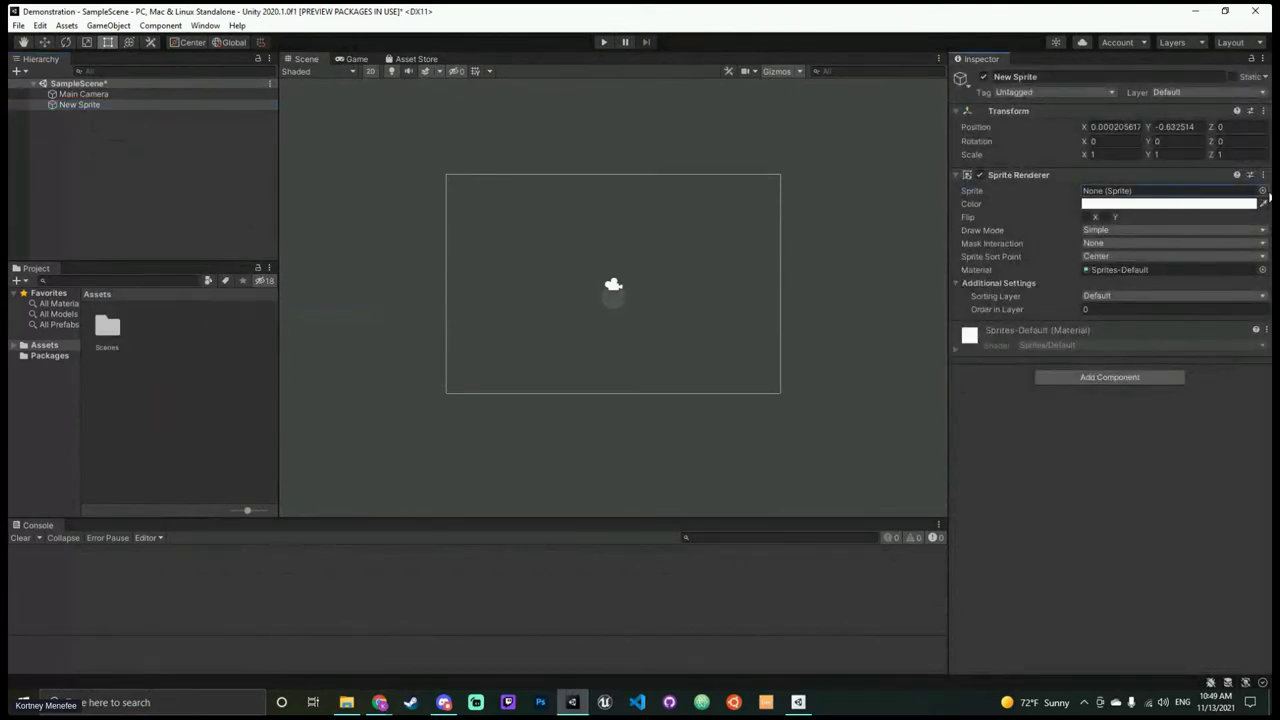
left_click(1183, 205)
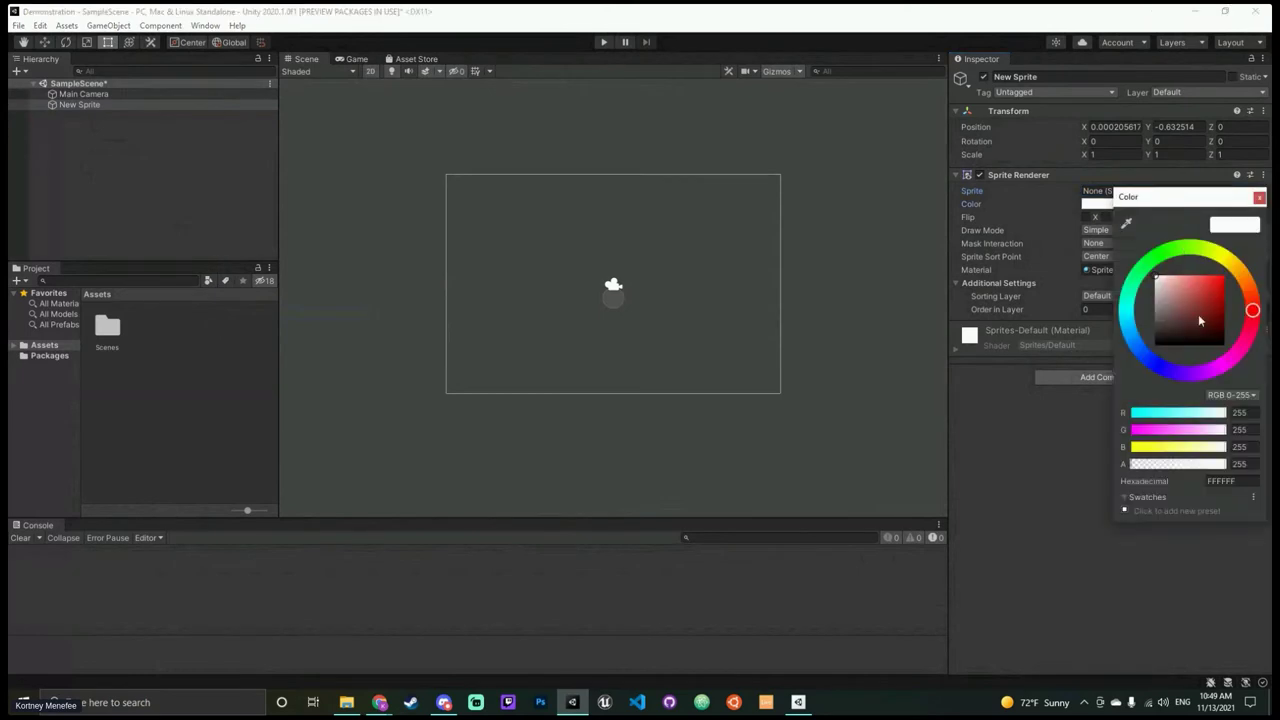
left_click_drag(1199, 300, 1222, 277)
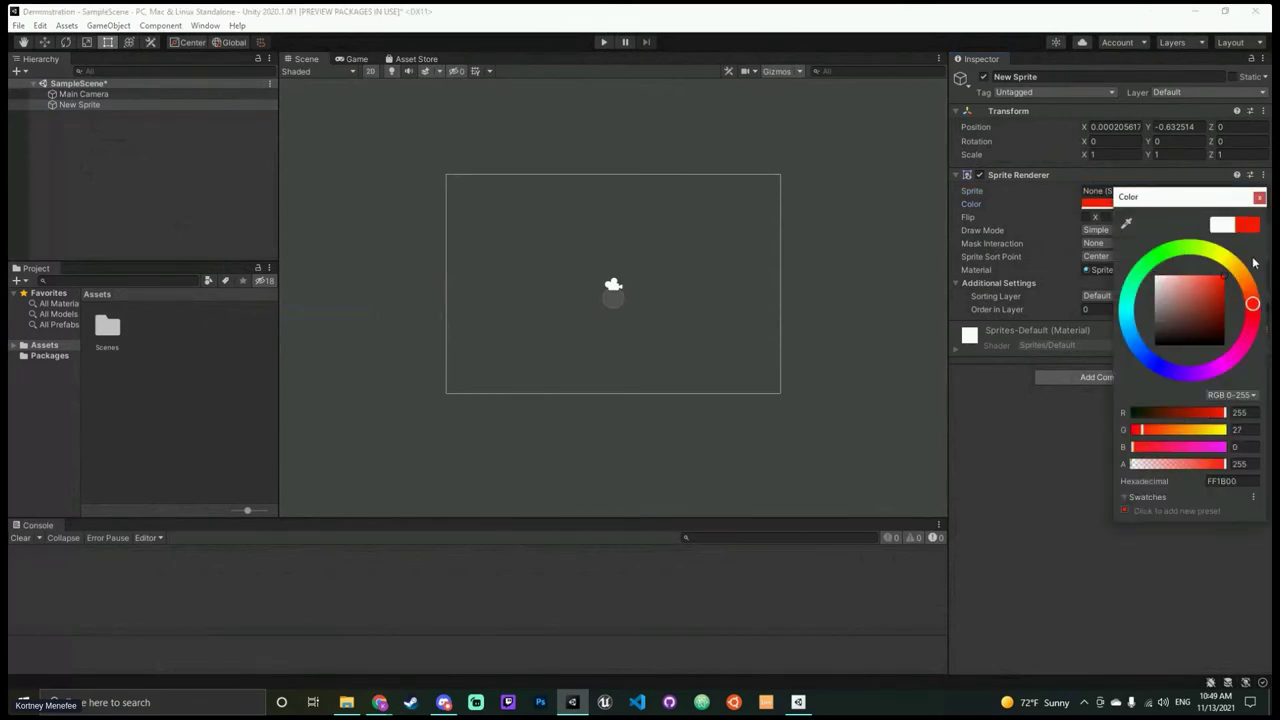
left_click(1259, 197)
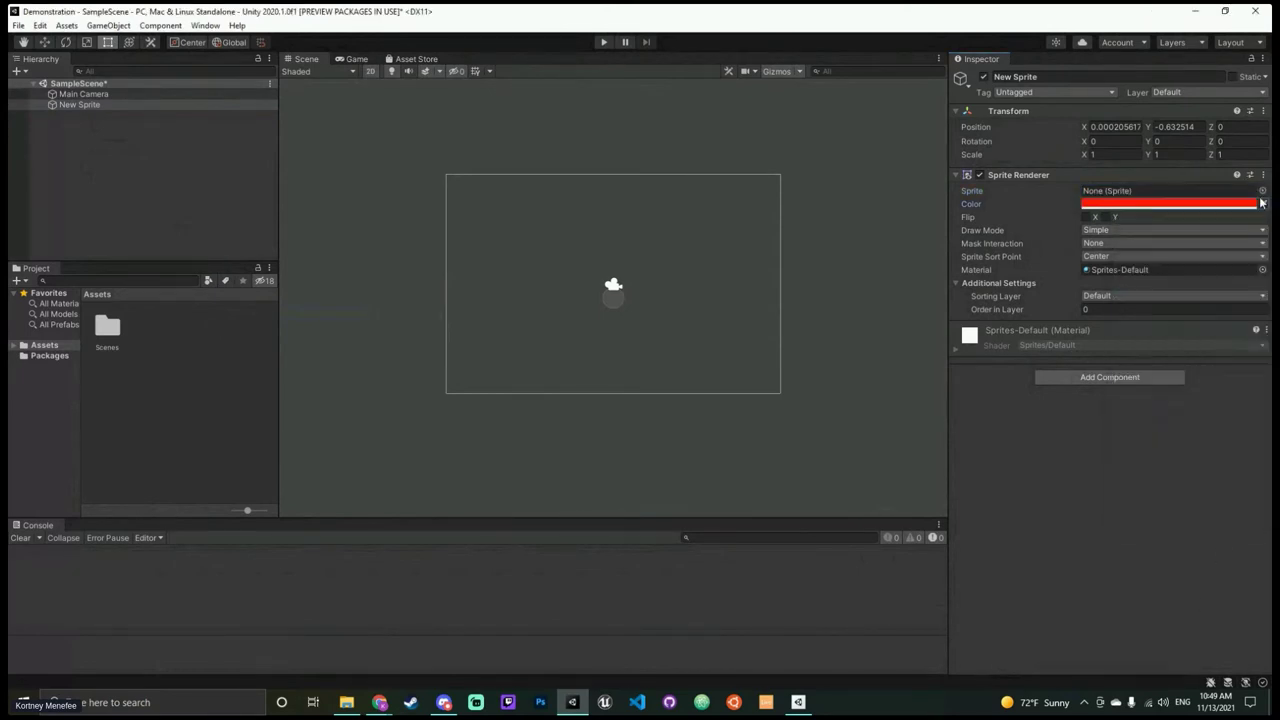
Step: Assign the Knob sprite to the new sprite object's Sprite Renderer
scroll(674, 266, "up", 3)
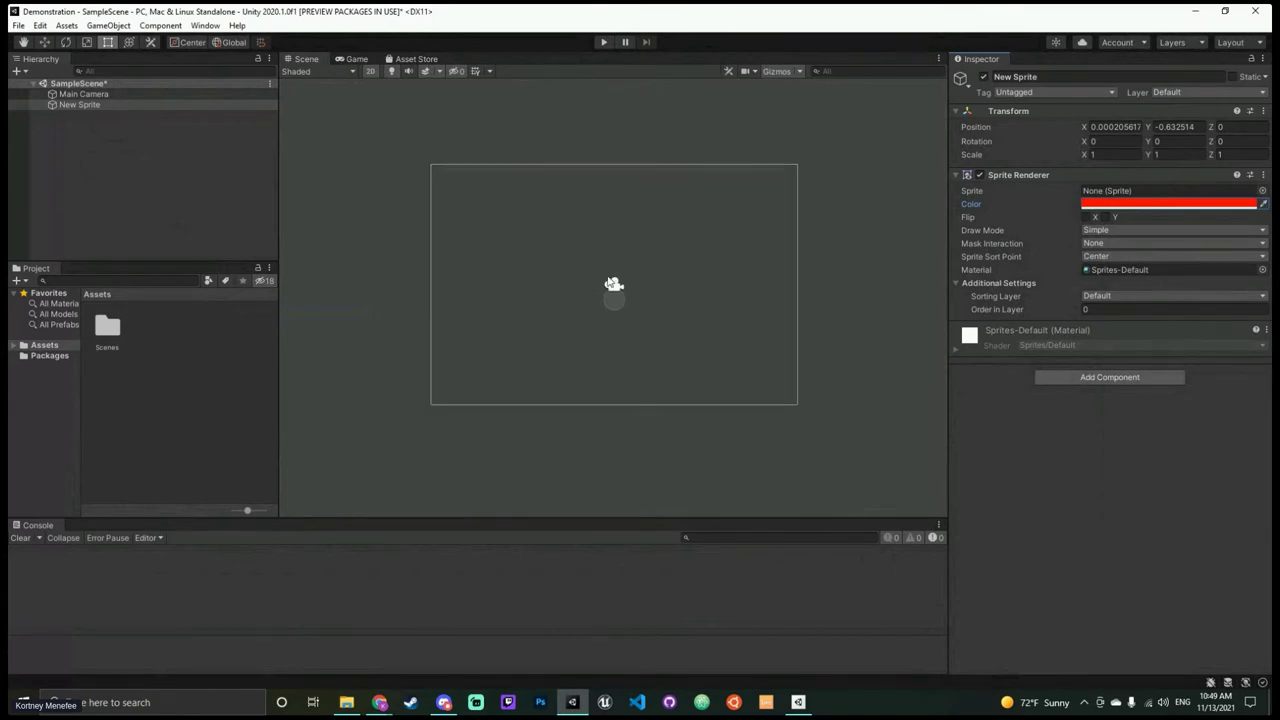
scroll(674, 266, "down", 4)
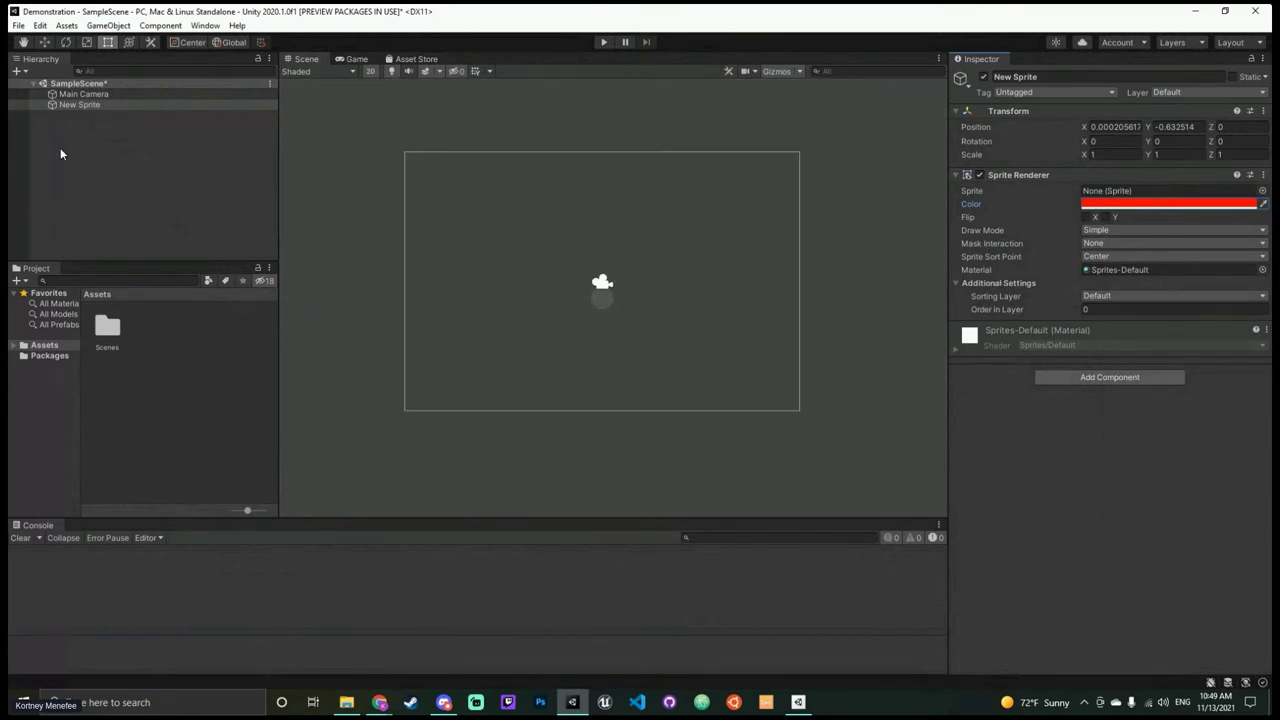
left_click(143, 107)
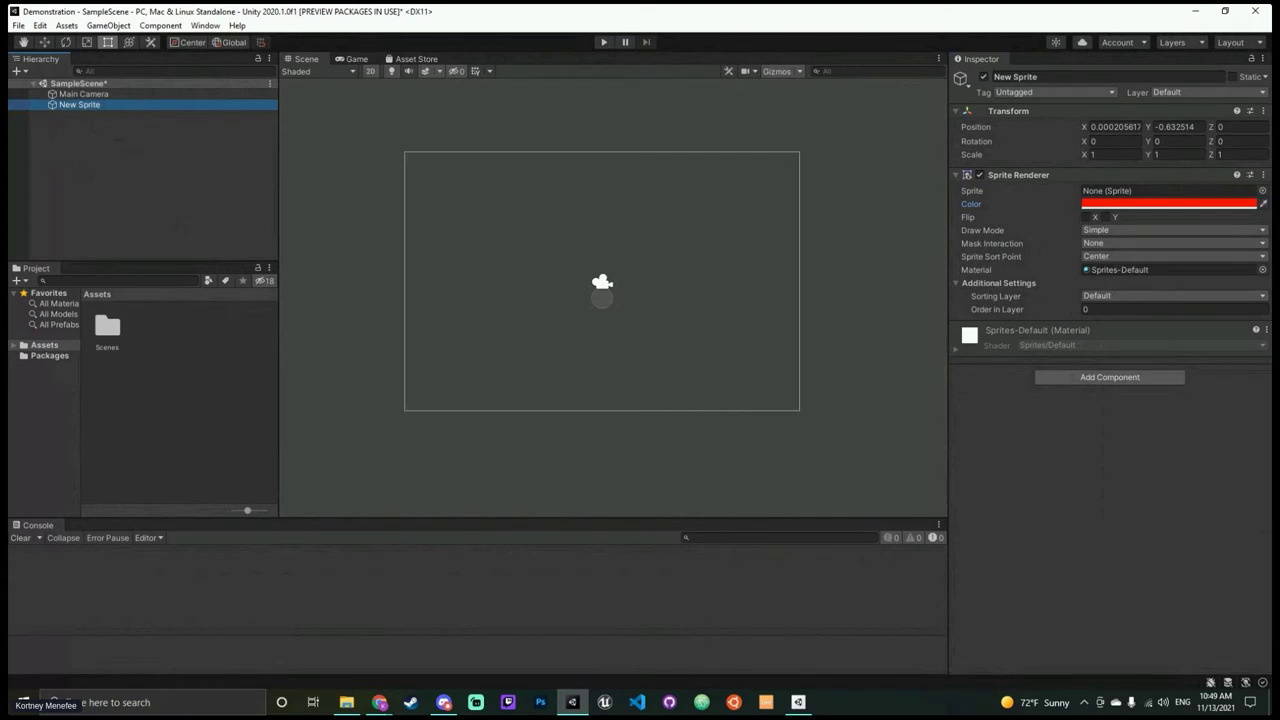
left_click(1262, 190)
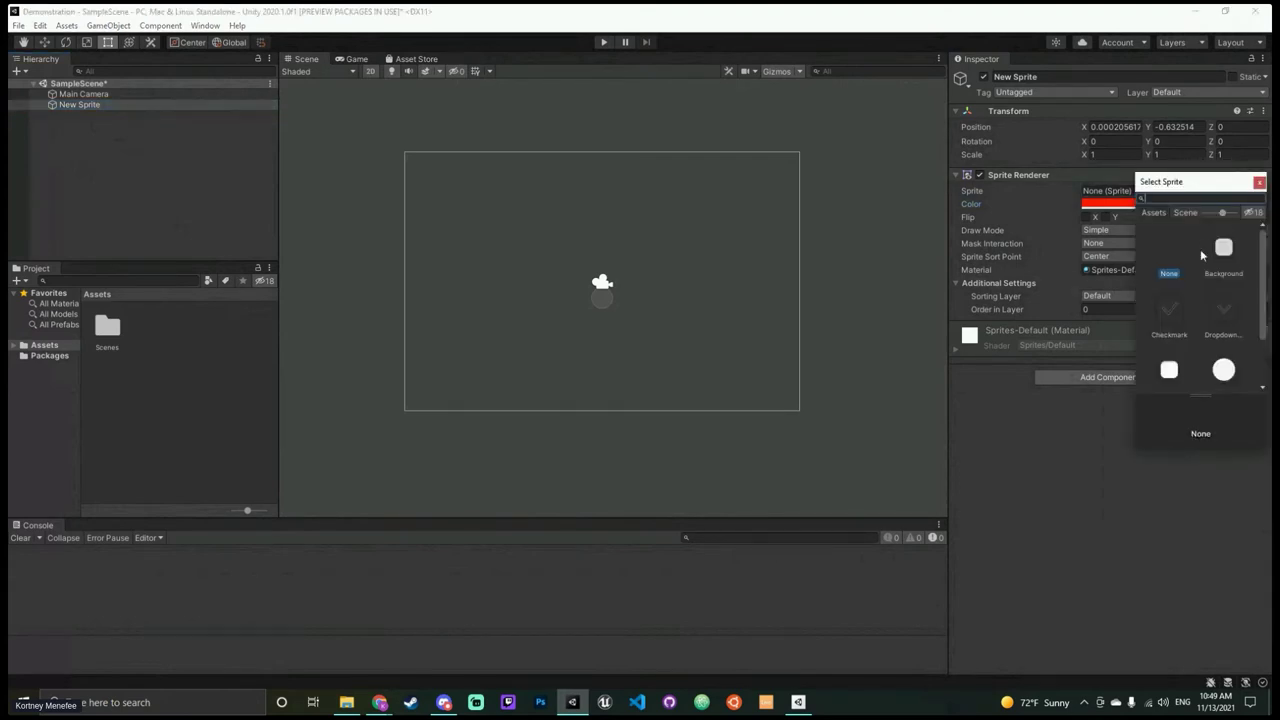
scroll(1185, 306, "down", 2)
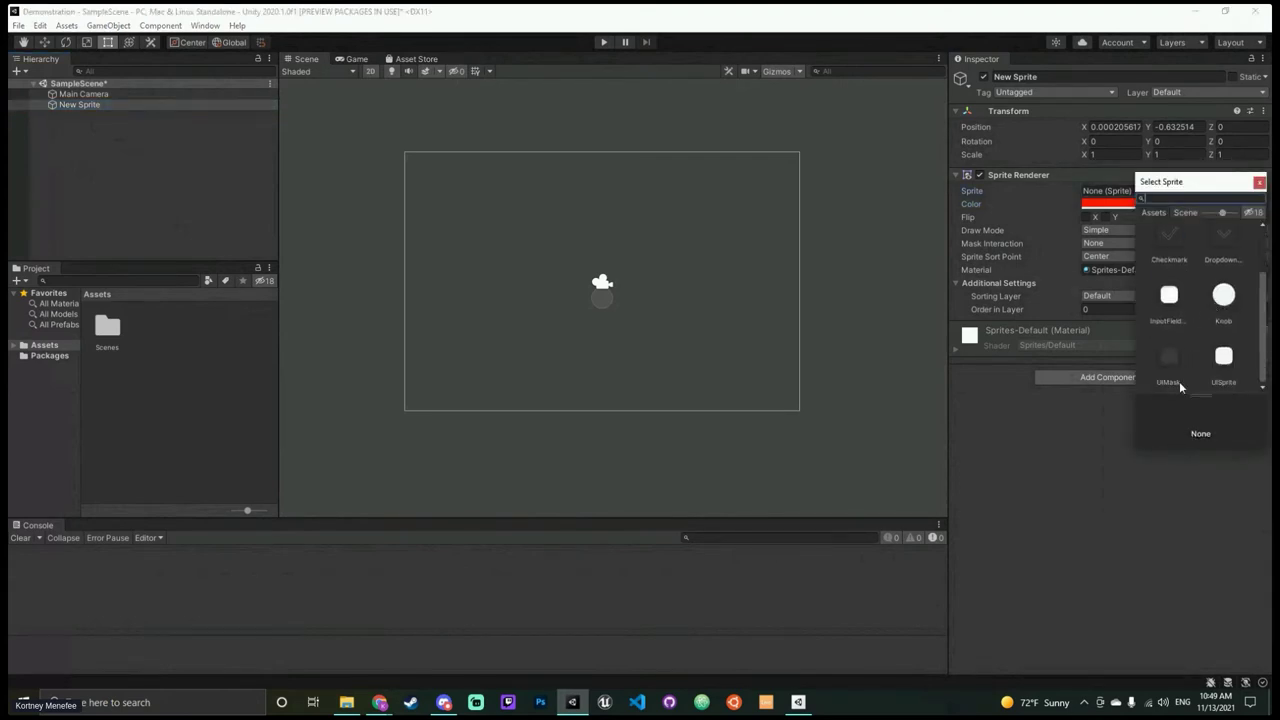
scroll(1201, 303, "up", 2)
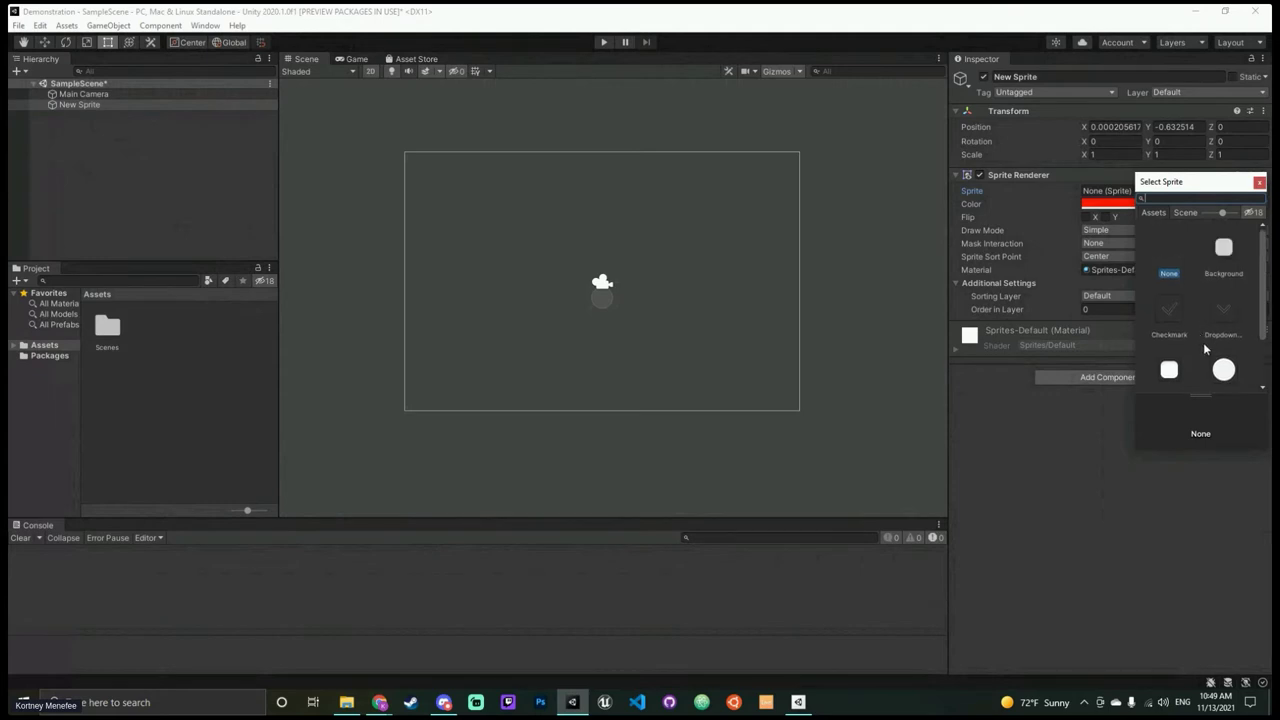
double_click(1223, 369)
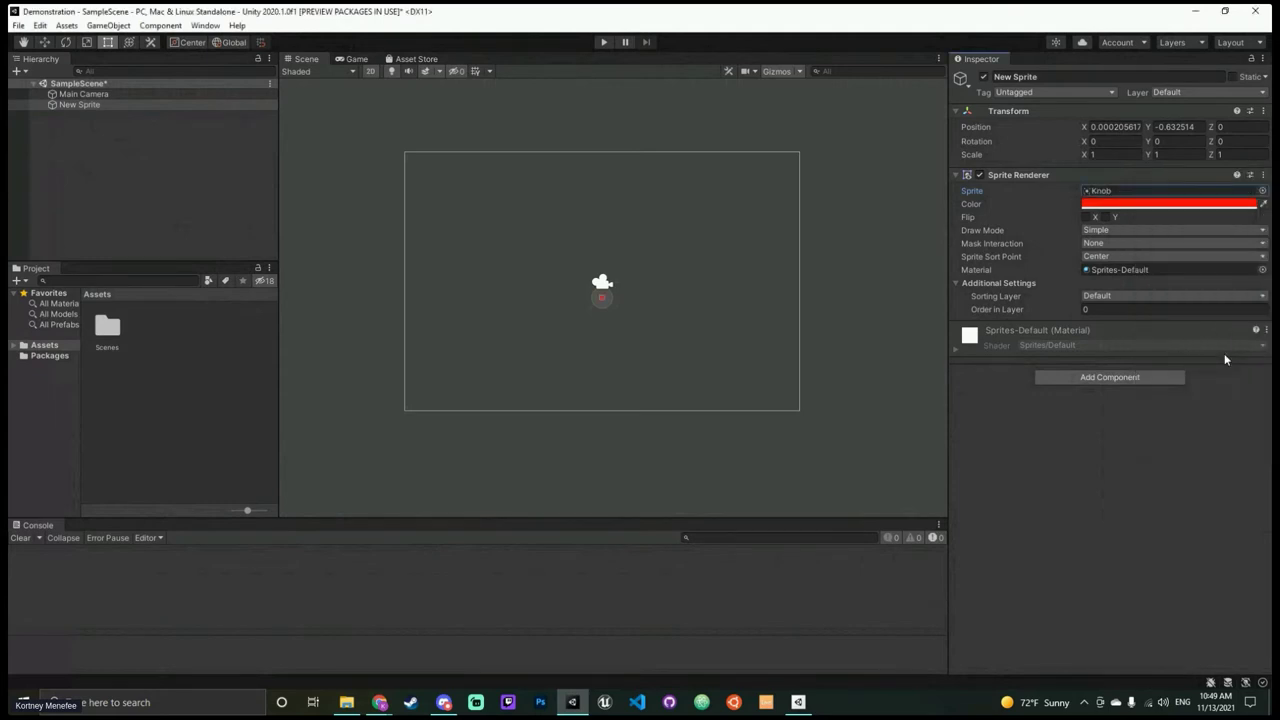
Step: Examine the red knob in the Scene and Game views, and view the Asset Store page
scroll(617, 288, "up", 5)
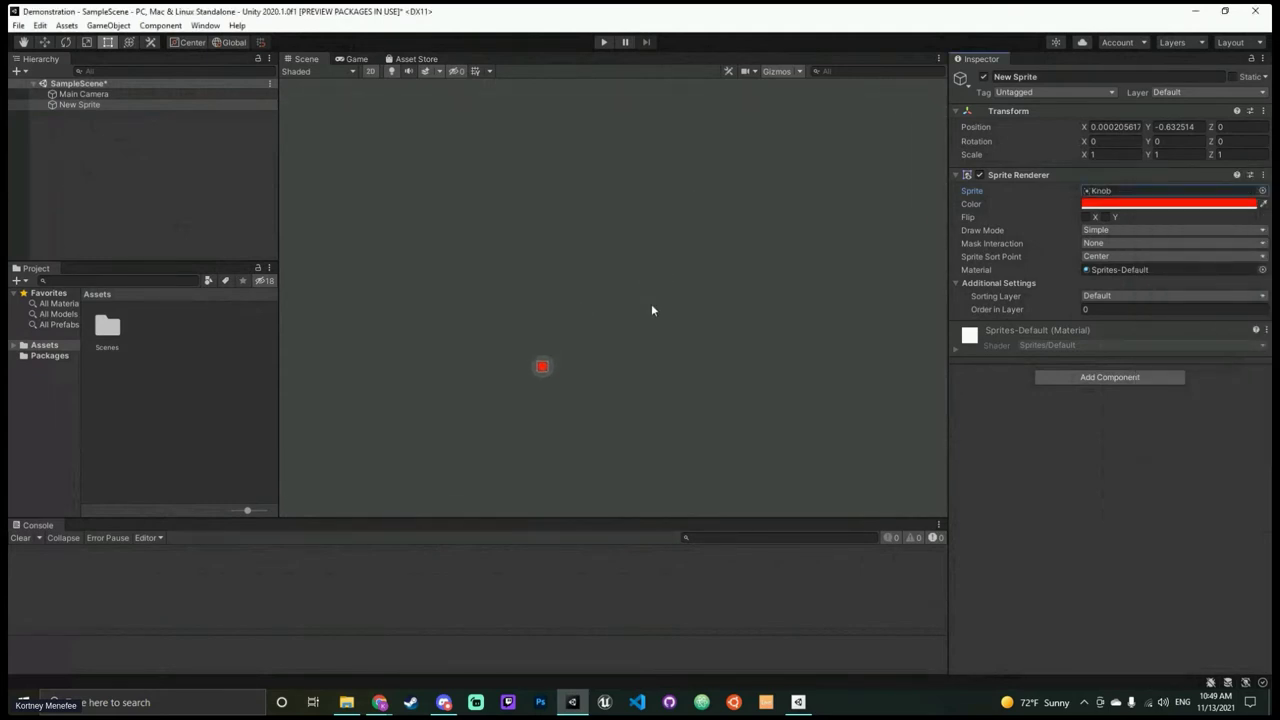
scroll(470, 435, "down", 5)
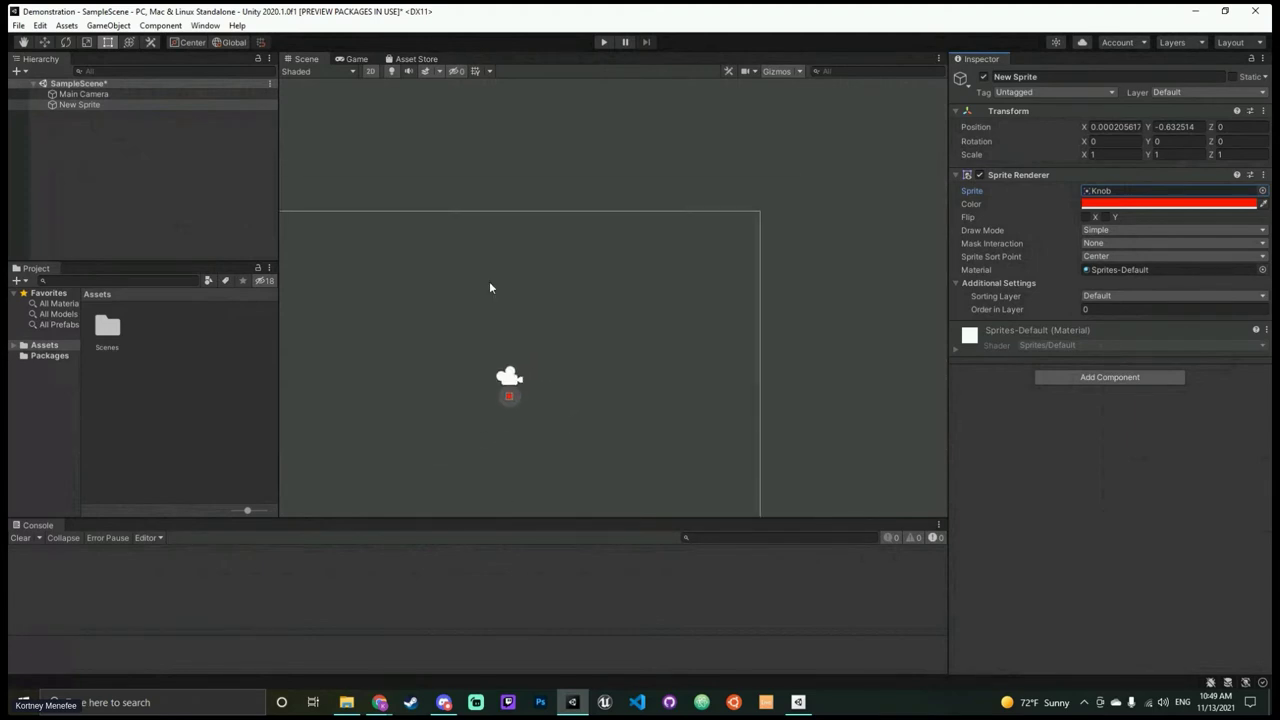
middle_click_drag(511, 377, 596, 348)
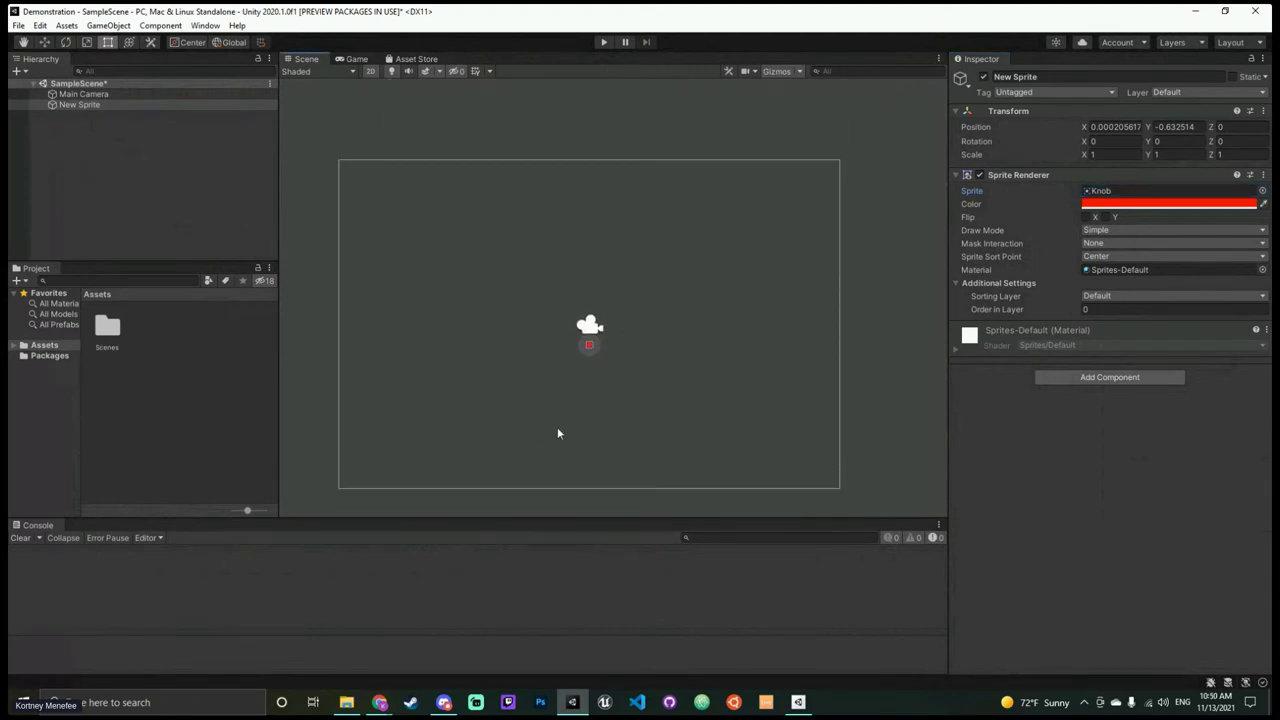
left_click(356, 59)
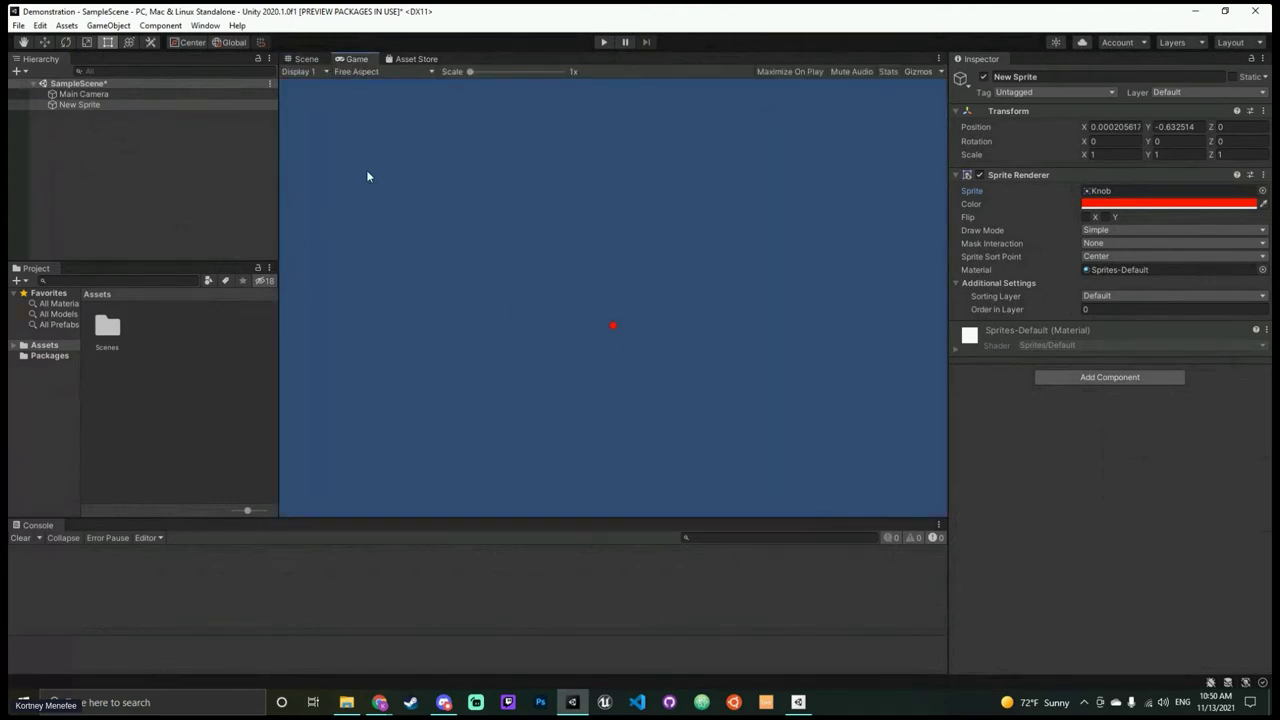
left_click(308, 60)
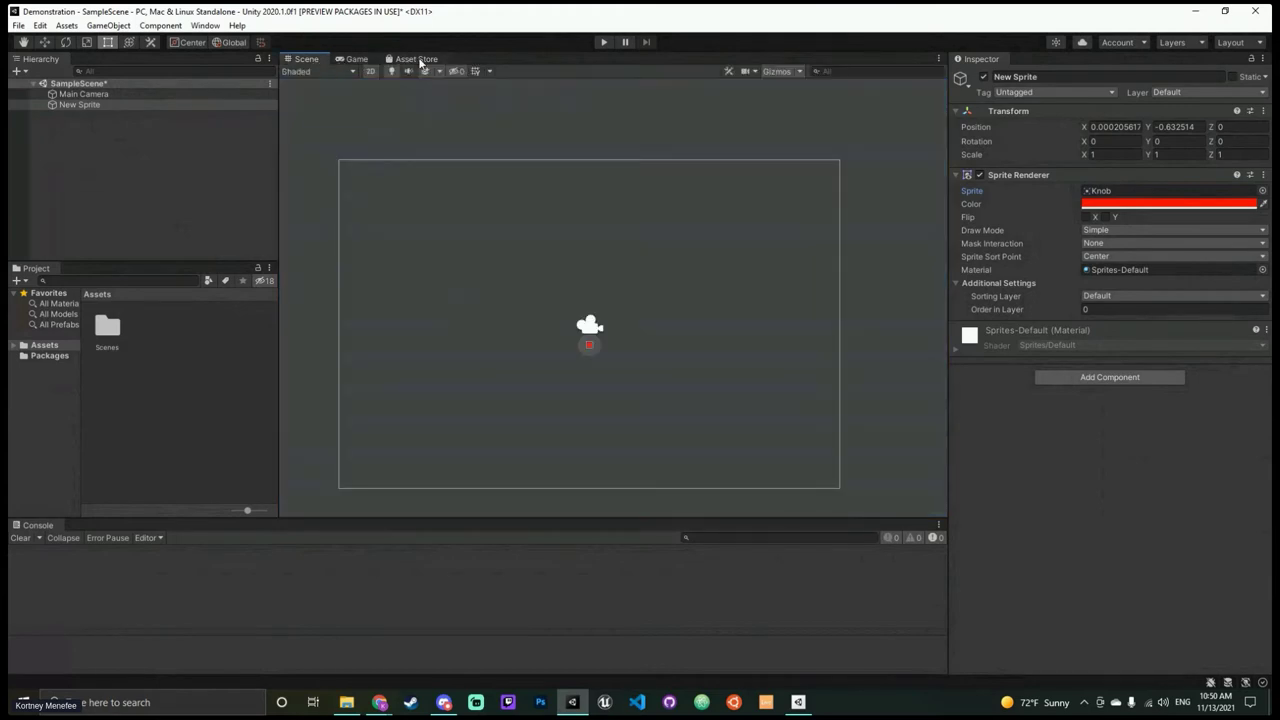
left_click(416, 59)
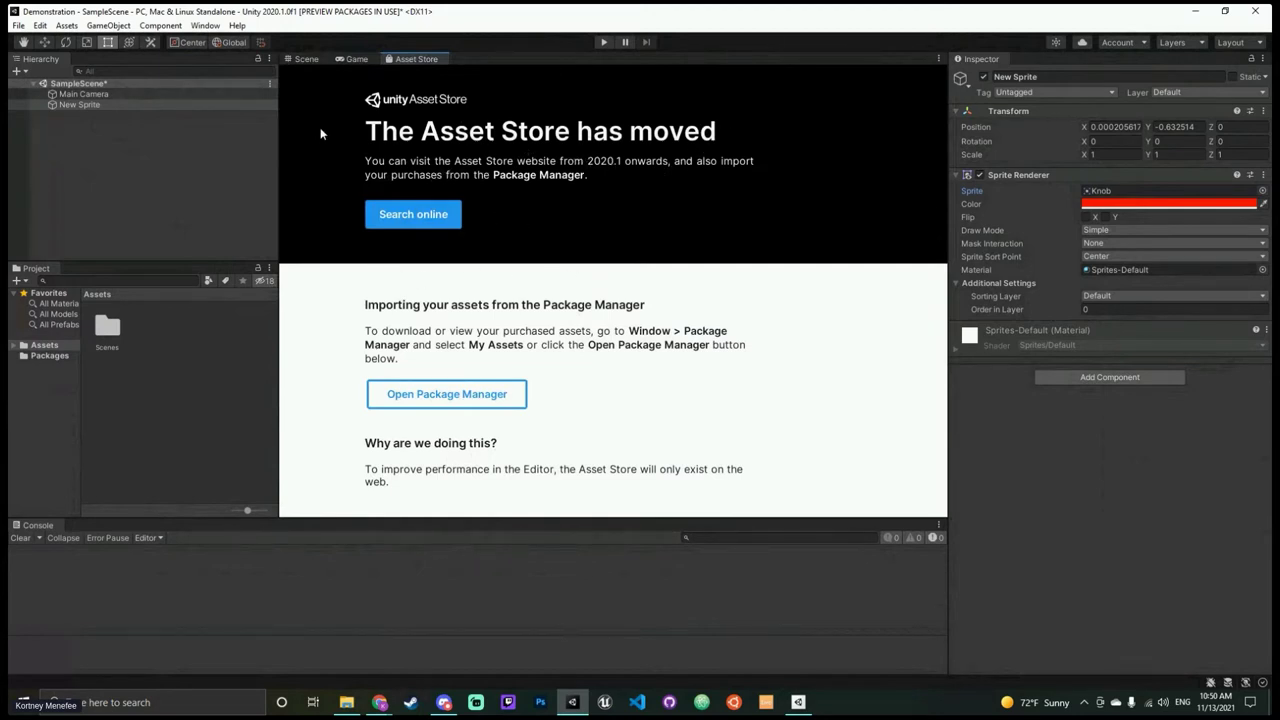
Step: Return to the Scene view and delete the New Sprite object from the SampleScene hierarchy
left_click(304, 60)
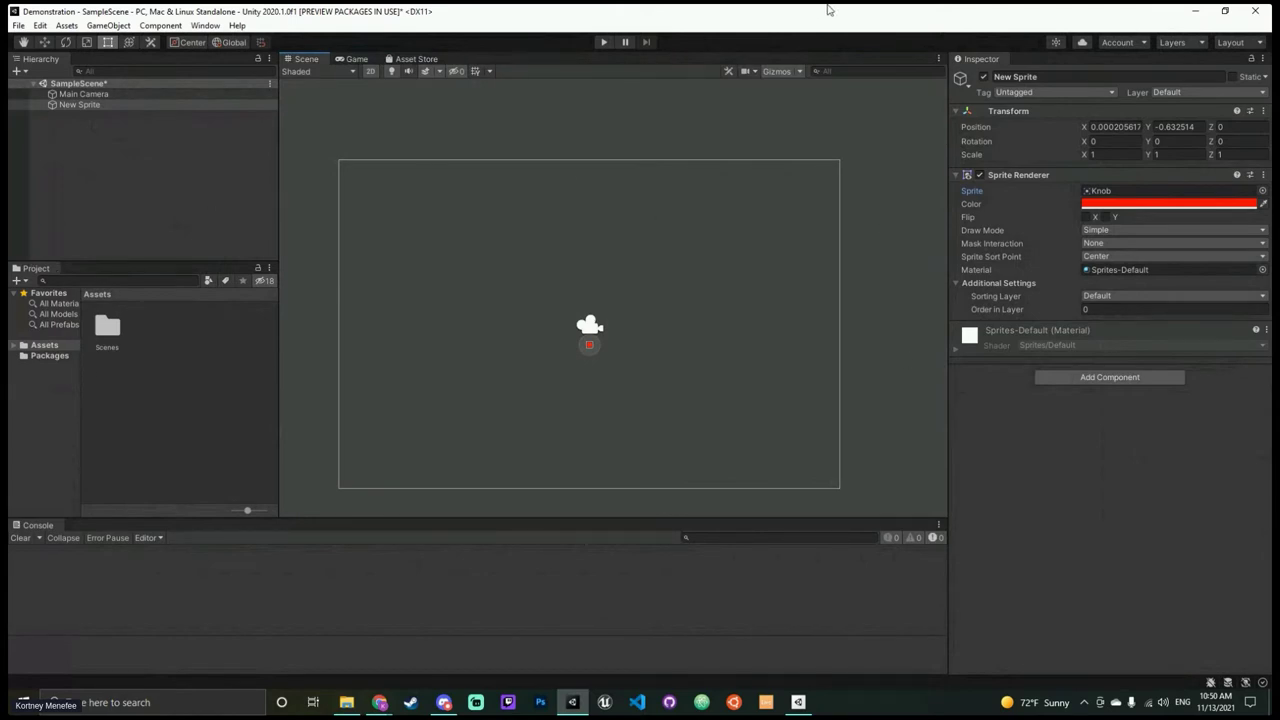
right_click(100, 105)
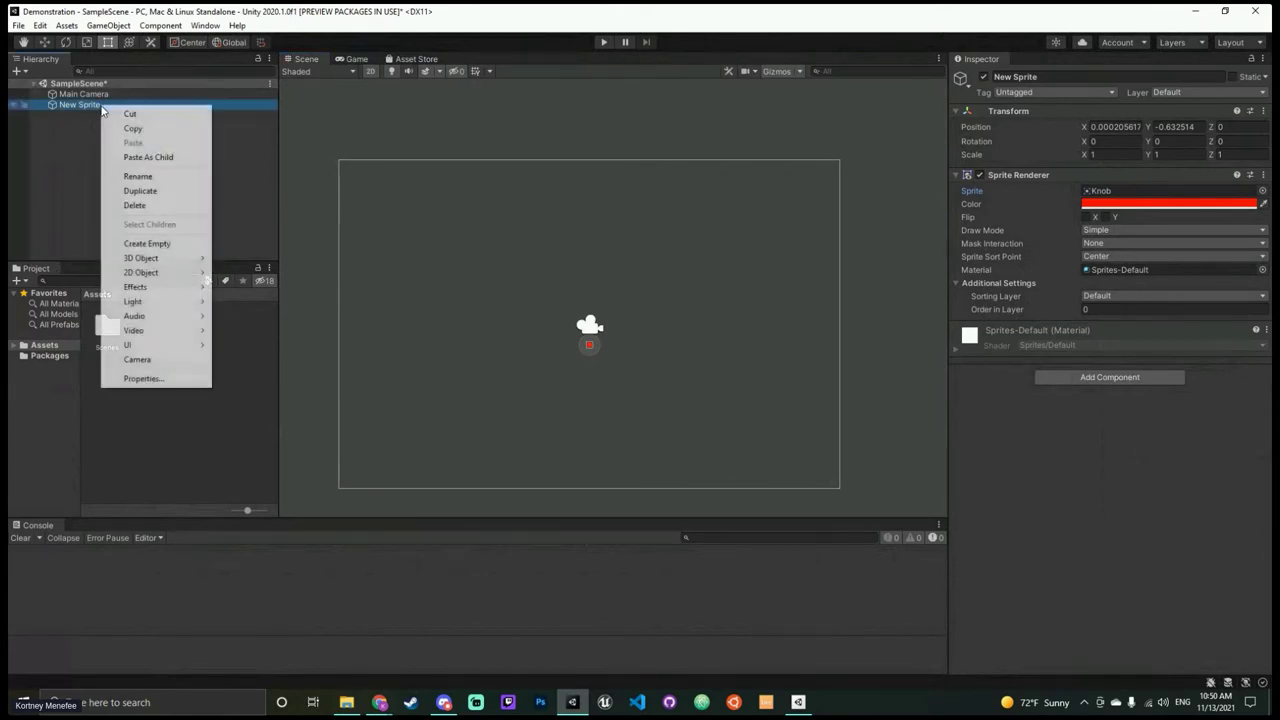
left_click(134, 206)
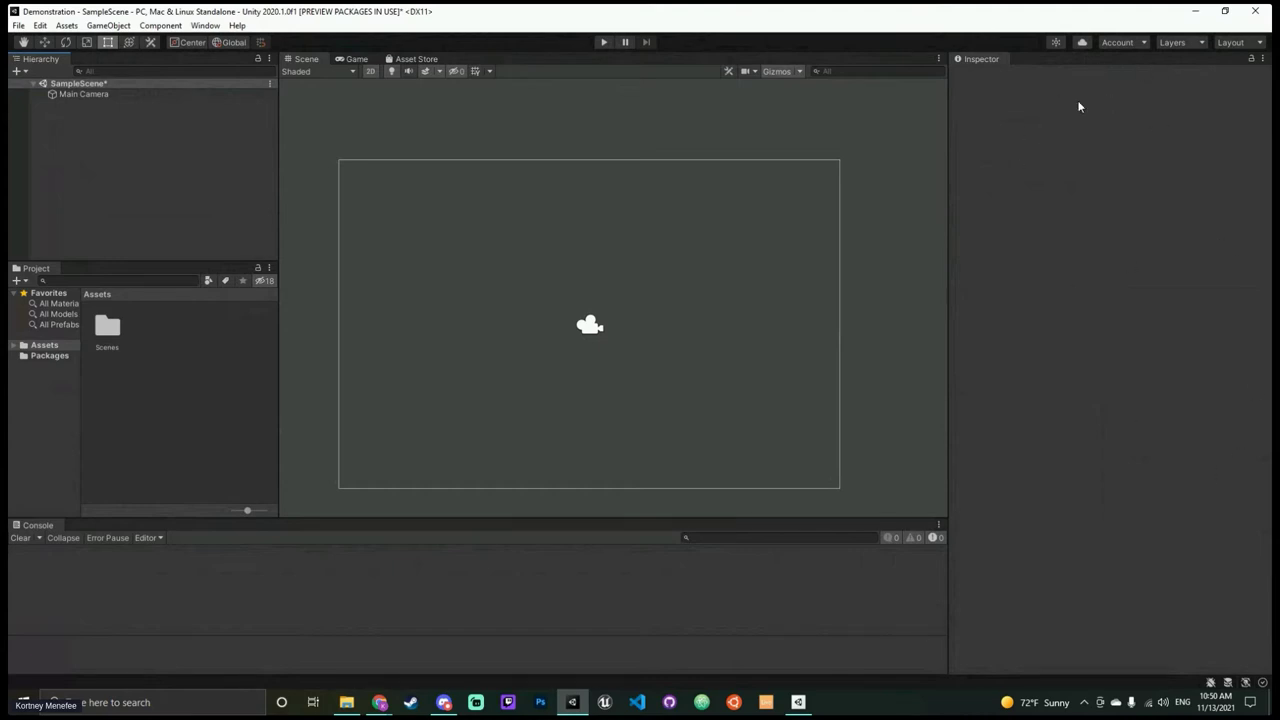
Step: Set the Main Camera's background color to dark red, hexadecimal 793232, and briefly run the scene in Play mode
left_click(95, 93)
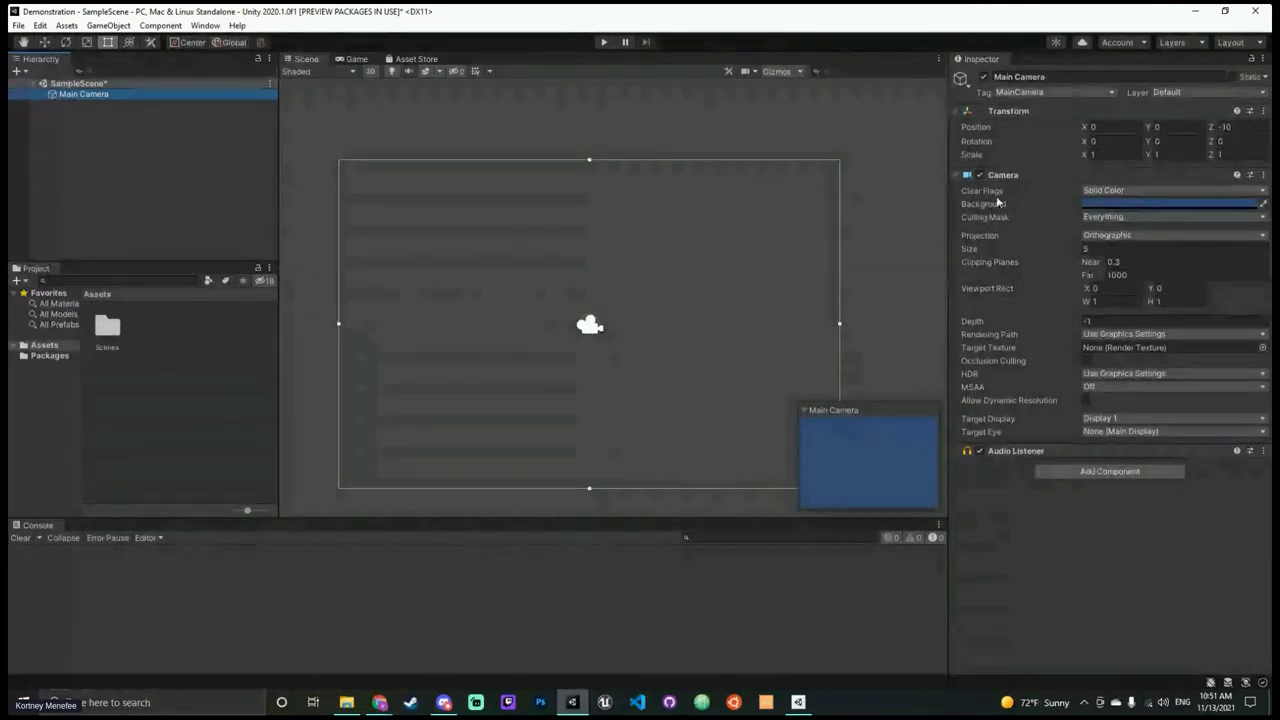
left_click(1229, 206)
mouse_move(1250, 328)
left_mouse_down()
mouse_move(1245, 276)
mouse_move(1160, 256)
mouse_move(1200, 367)
mouse_move(1220, 362)
mouse_move(1249, 311)
left_mouse_up()
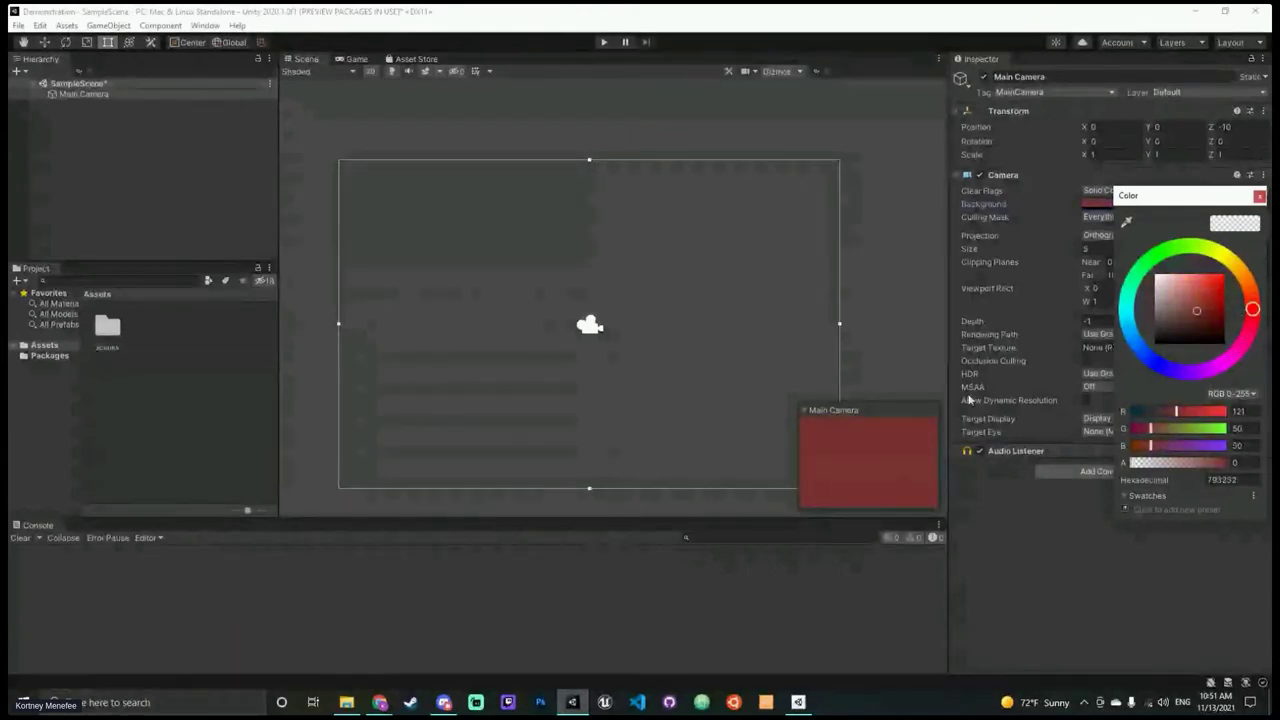
left_click(1047, 540)
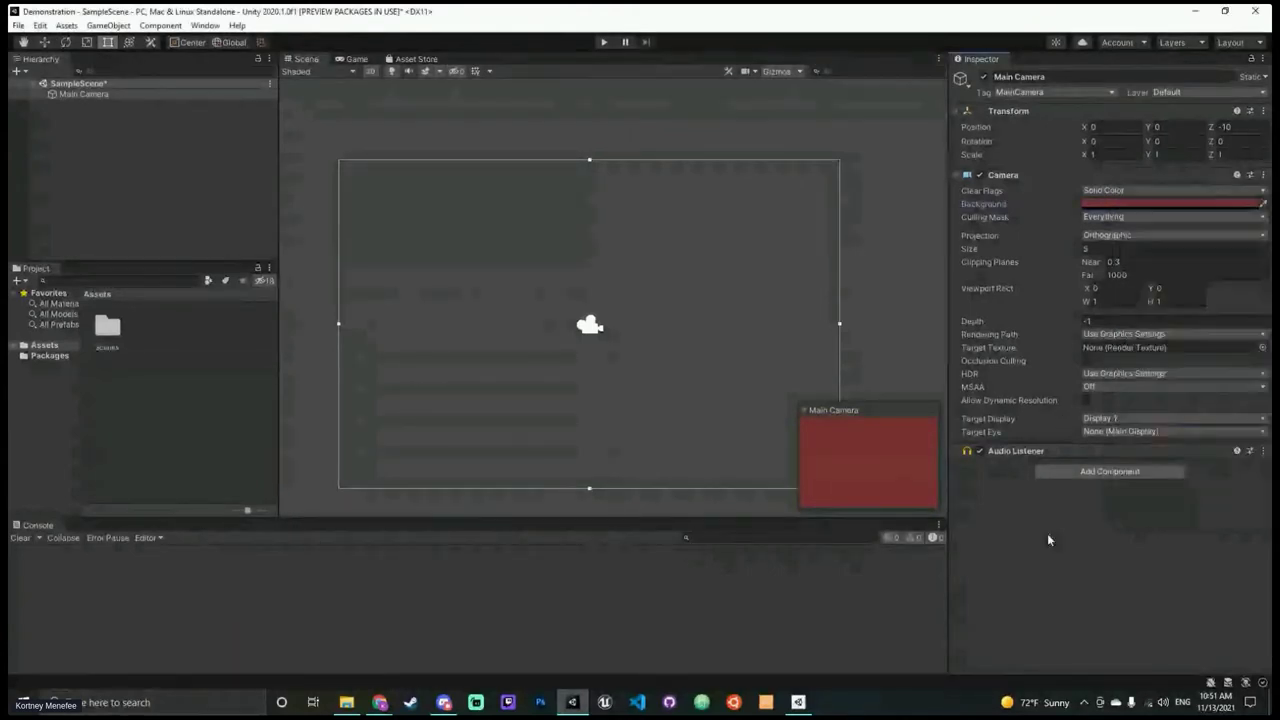
left_click(604, 43)
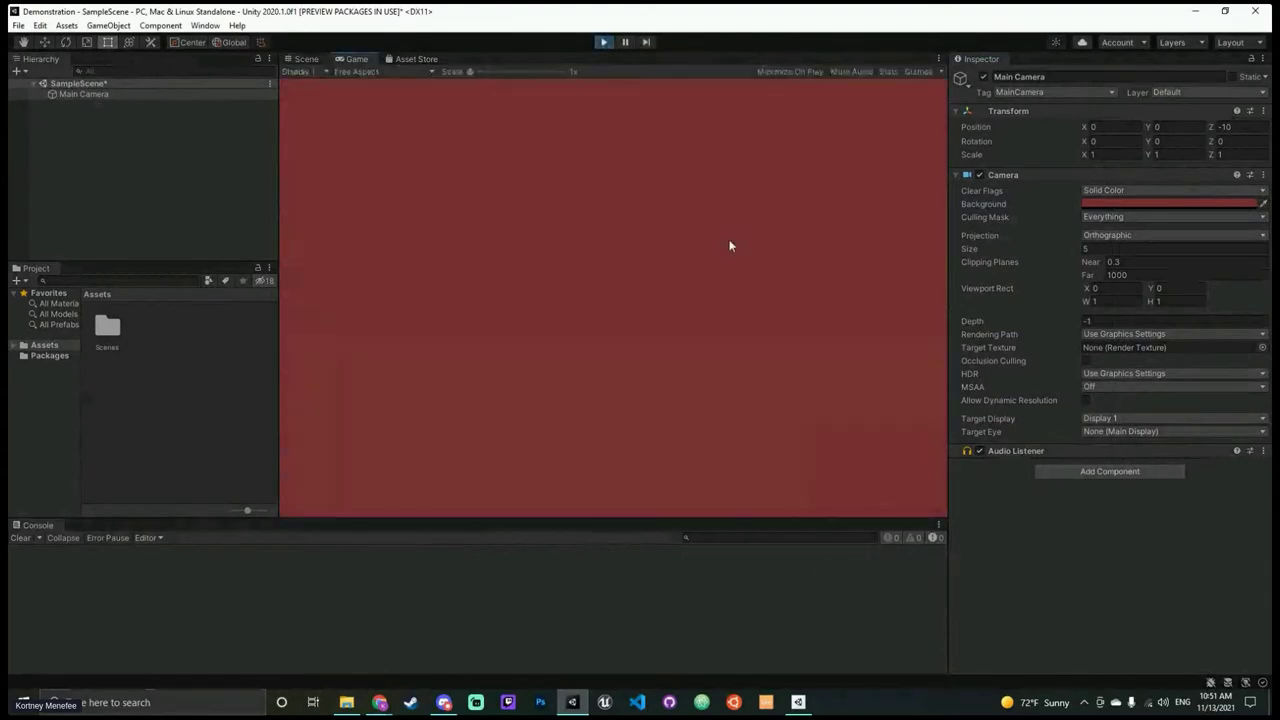
left_click(600, 42)
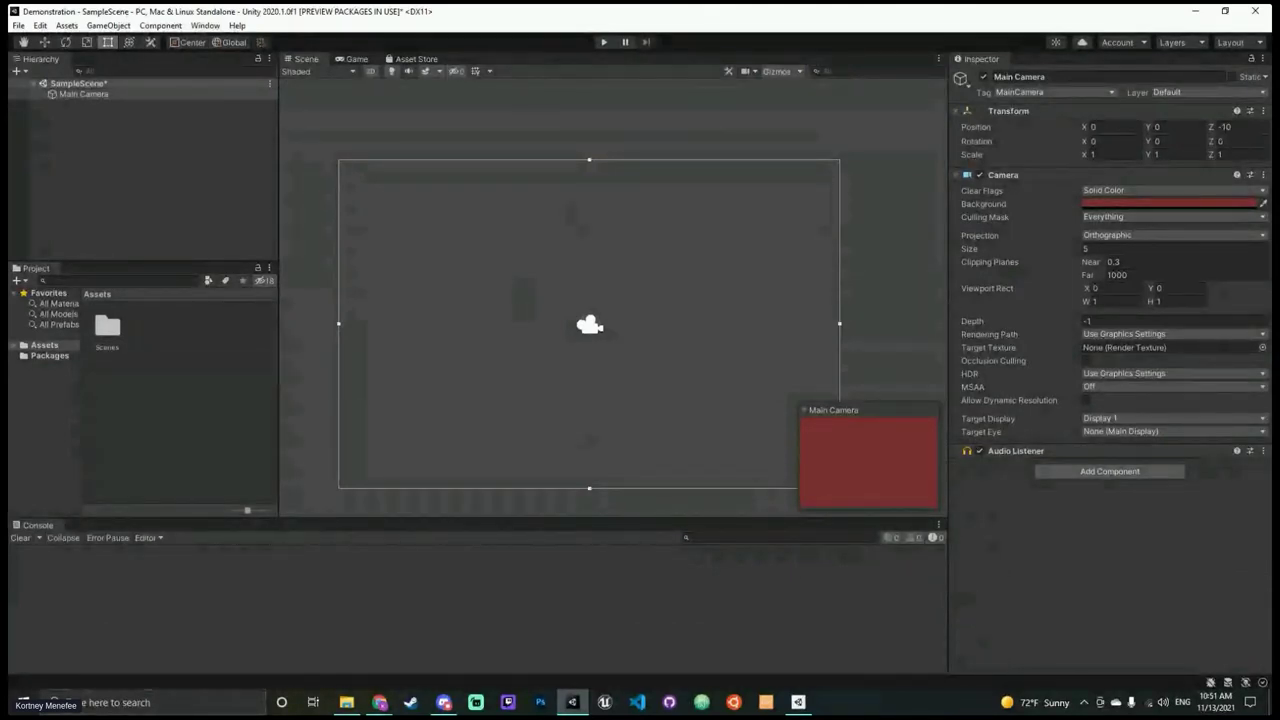
Step: Set the Main Camera's background color to blue, RGB 50, 72, 121, and deselect the camera
left_click(1114, 204)
left_click(1143, 349)
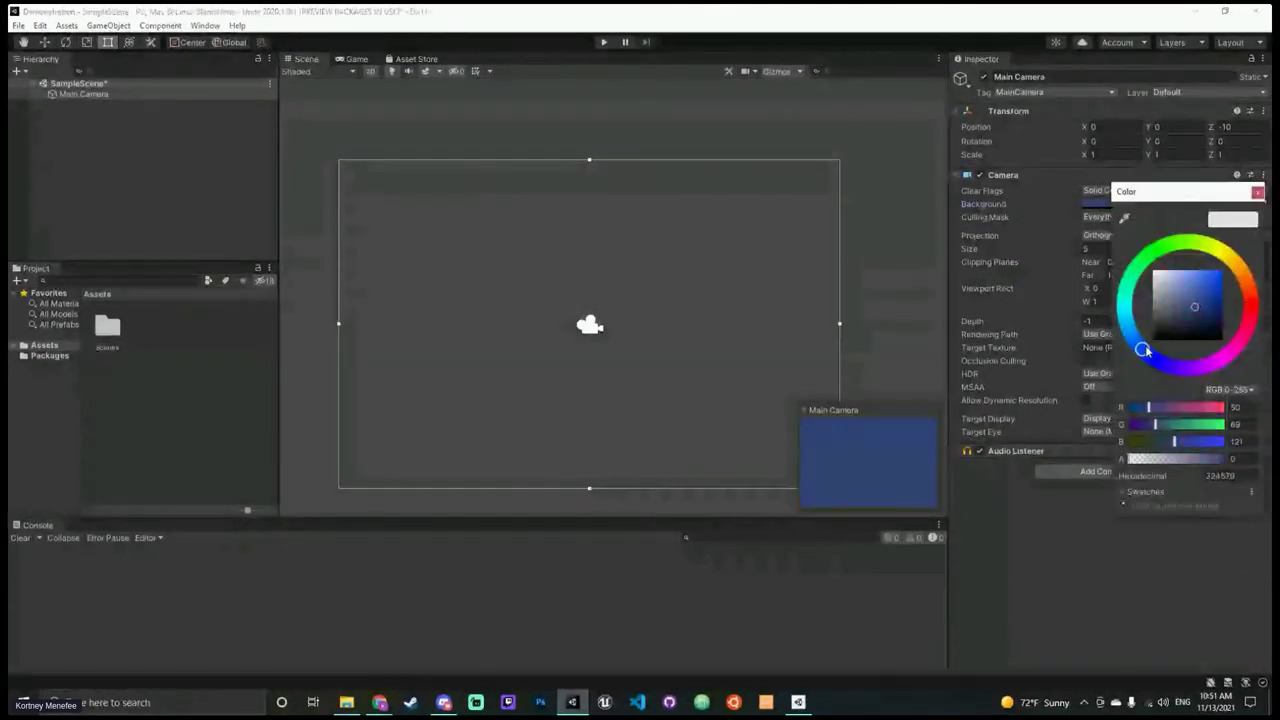
left_click_drag(1143, 349, 1140, 346)
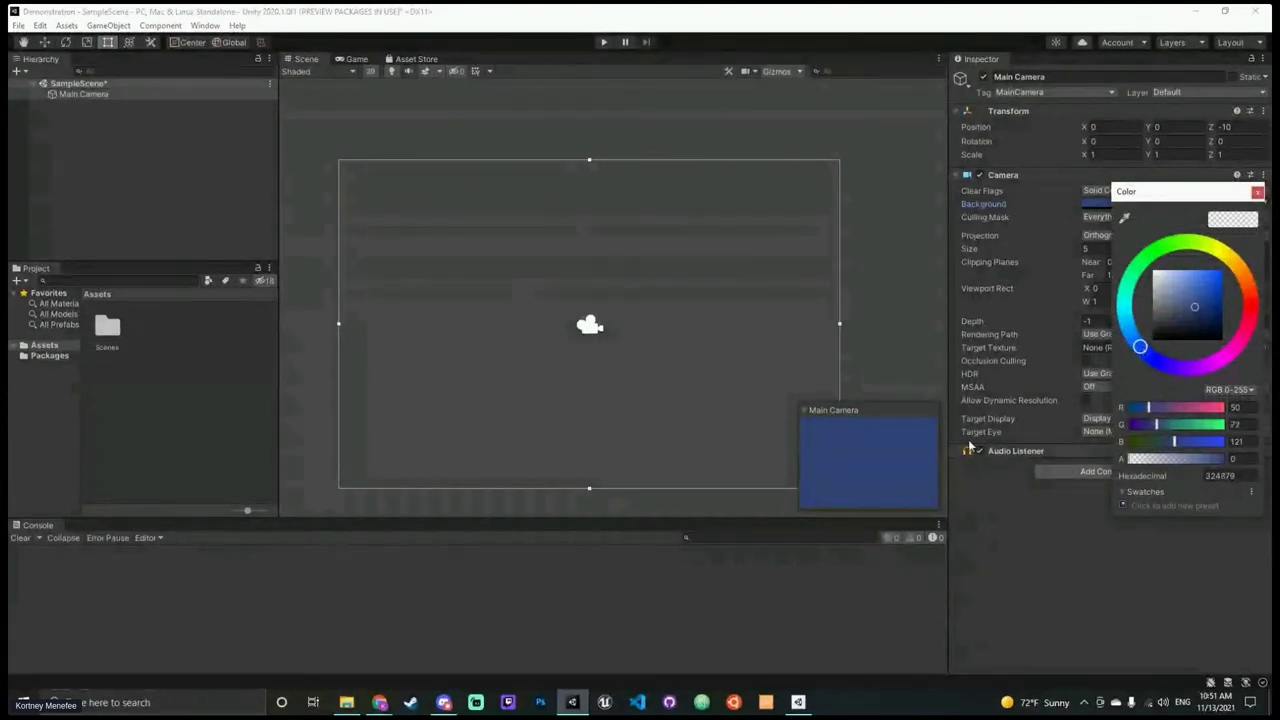
left_click(960, 580)
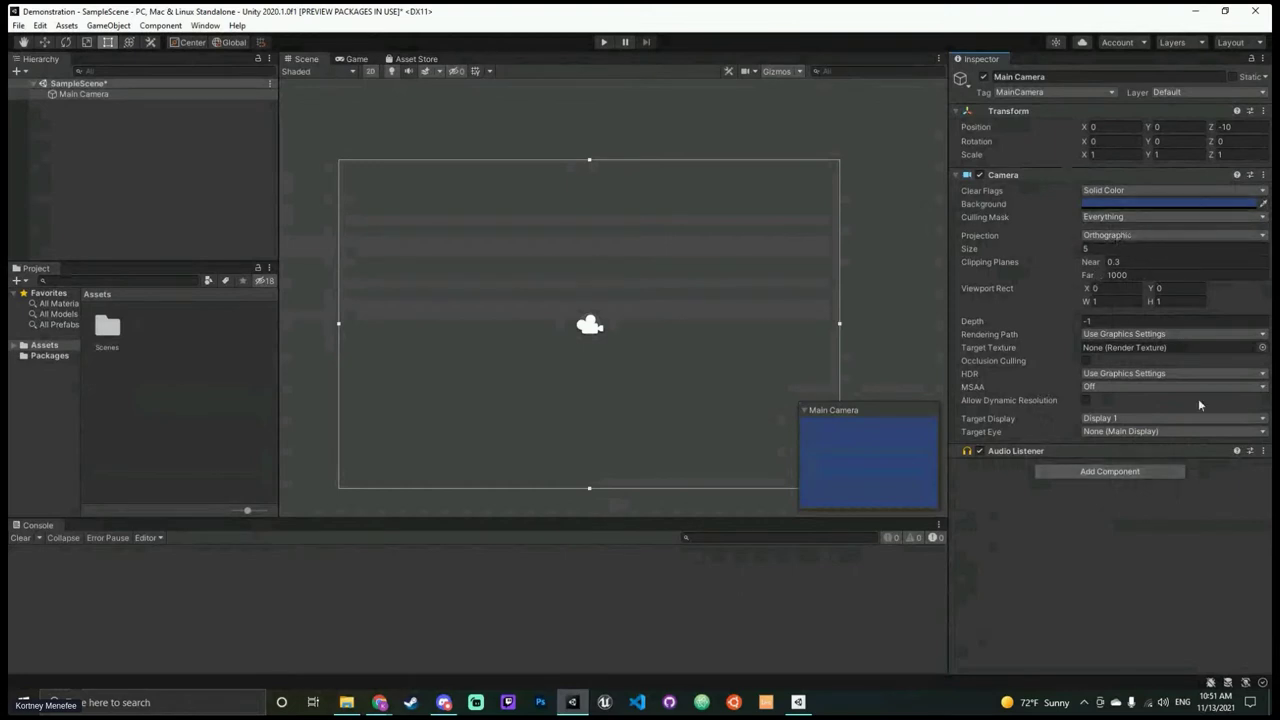
left_click(113, 118)
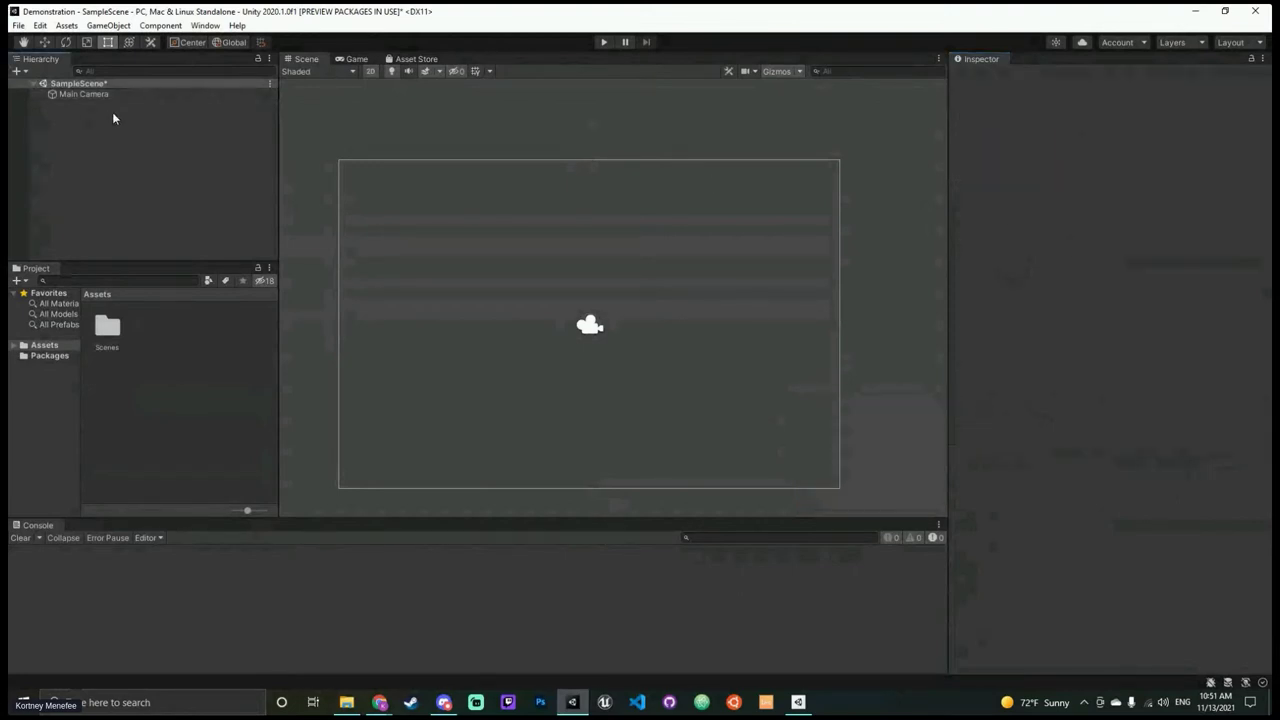
Step: Open the Scenes folder inside the project's Assets
left_click(104, 94)
left_click(98, 120)
double_click(107, 327)
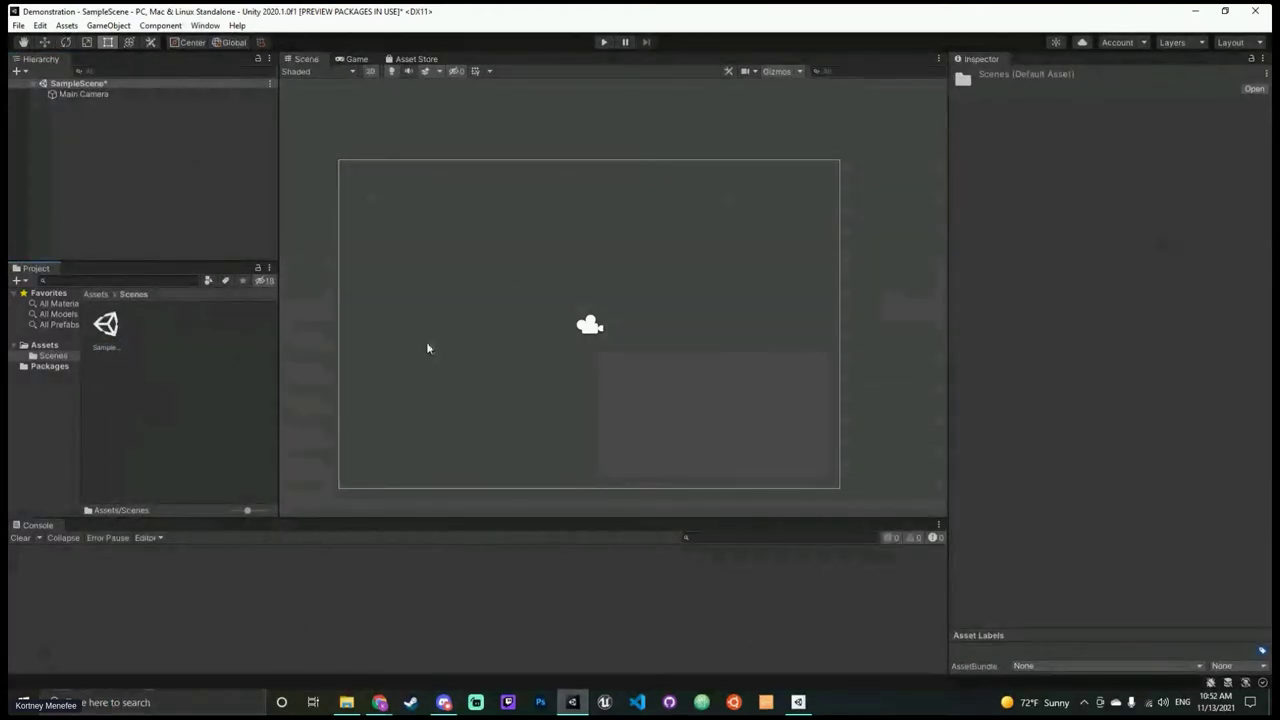
Step: Examine the camera's frame and the surrounding empty space in the Scene view, both from afar and up close
middle_click_drag(692, 342, 714, 318)
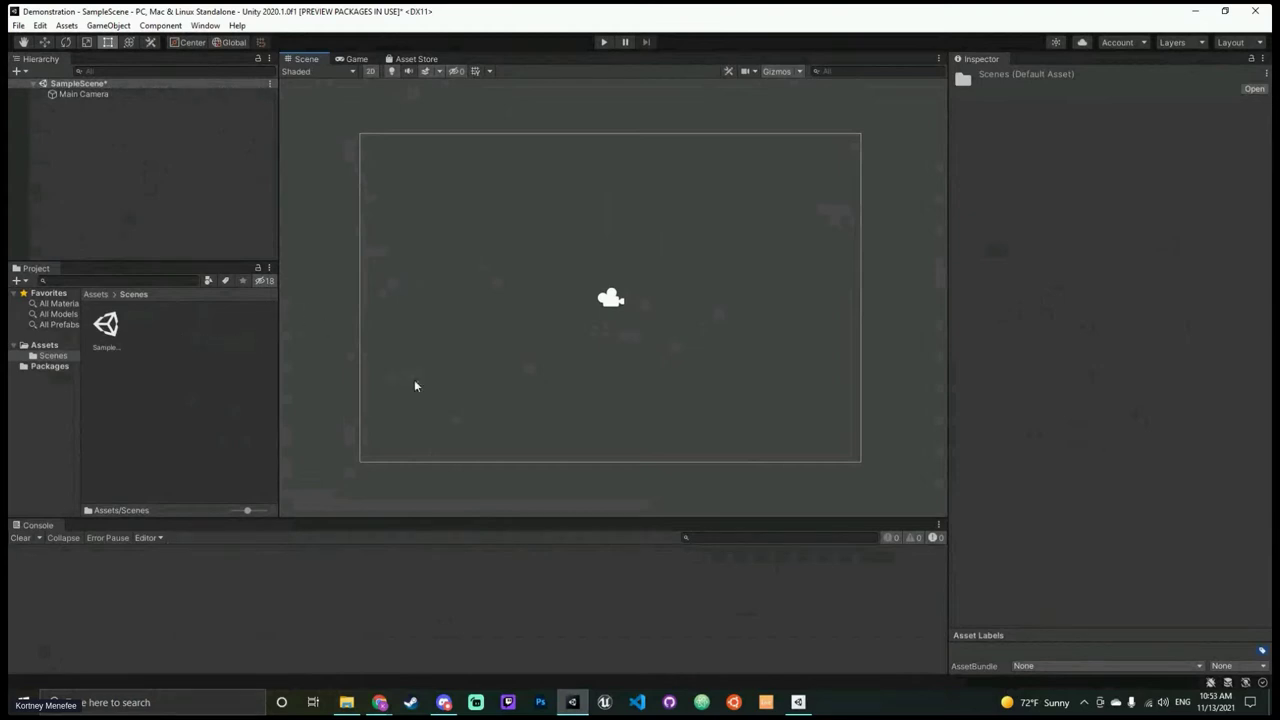
middle_click_drag(540, 368, 571, 343)
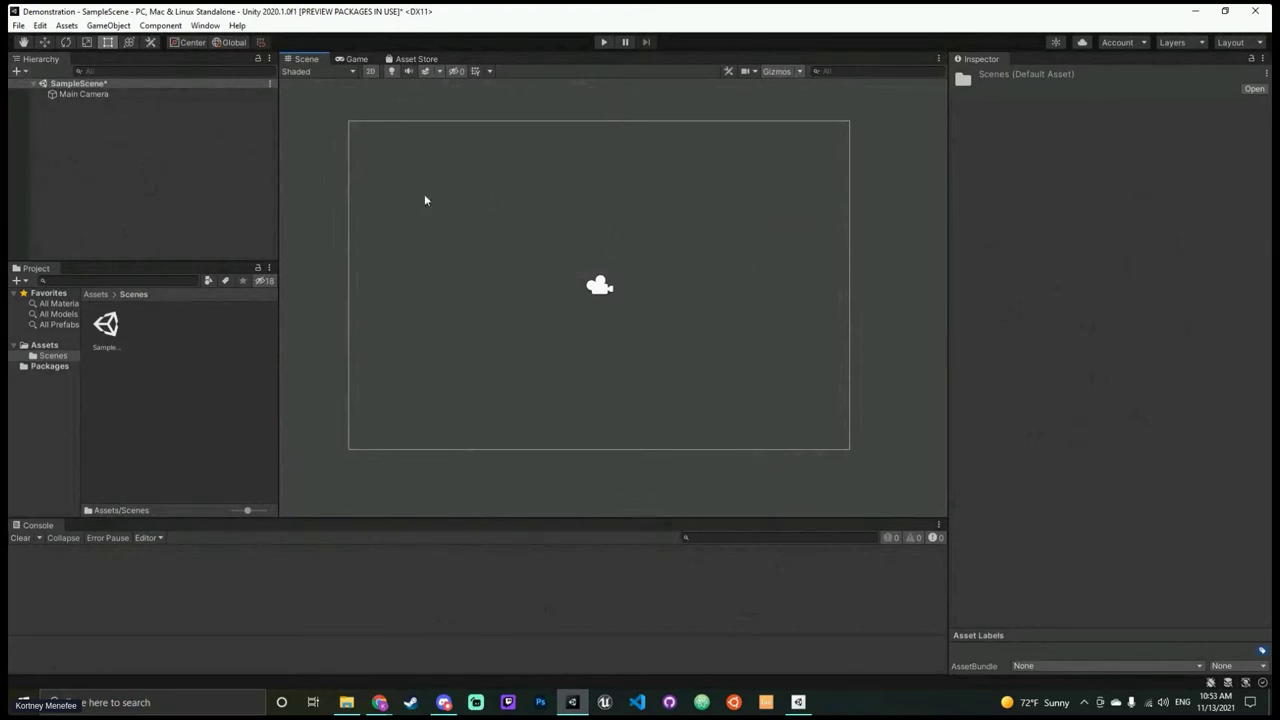
scroll(929, 420, "down", 10)
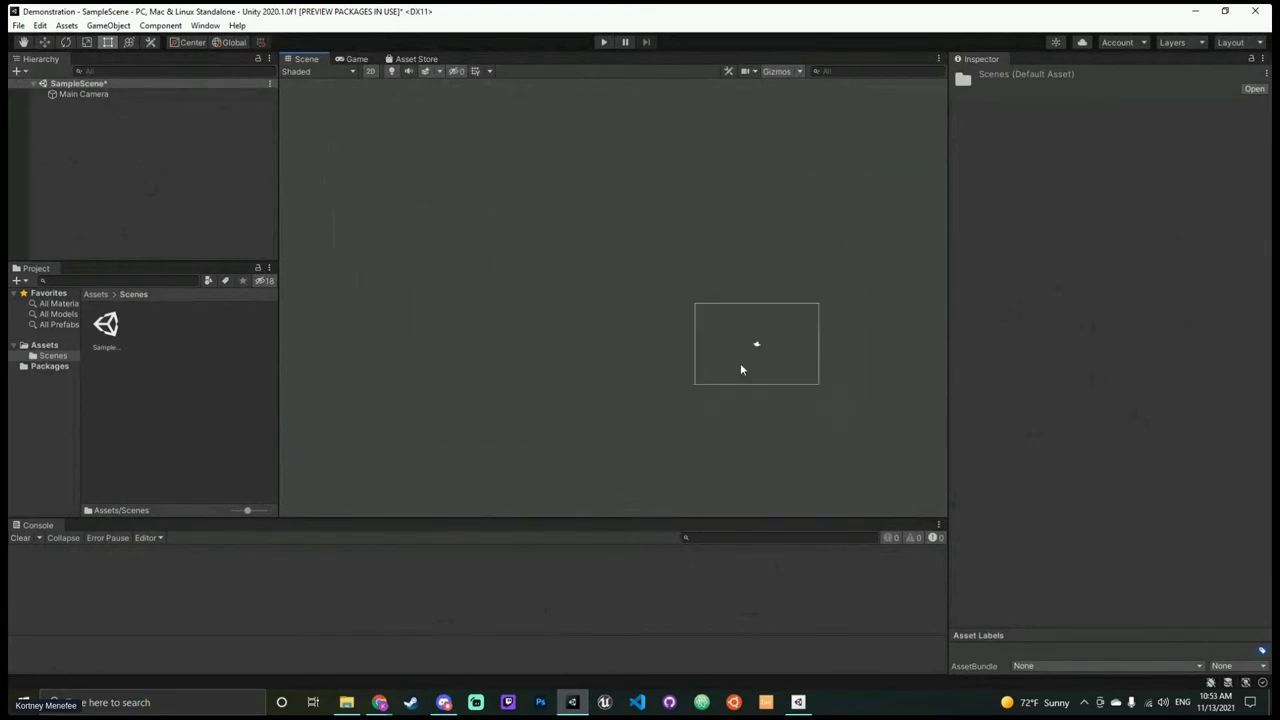
scroll(741, 369, "down", 8)
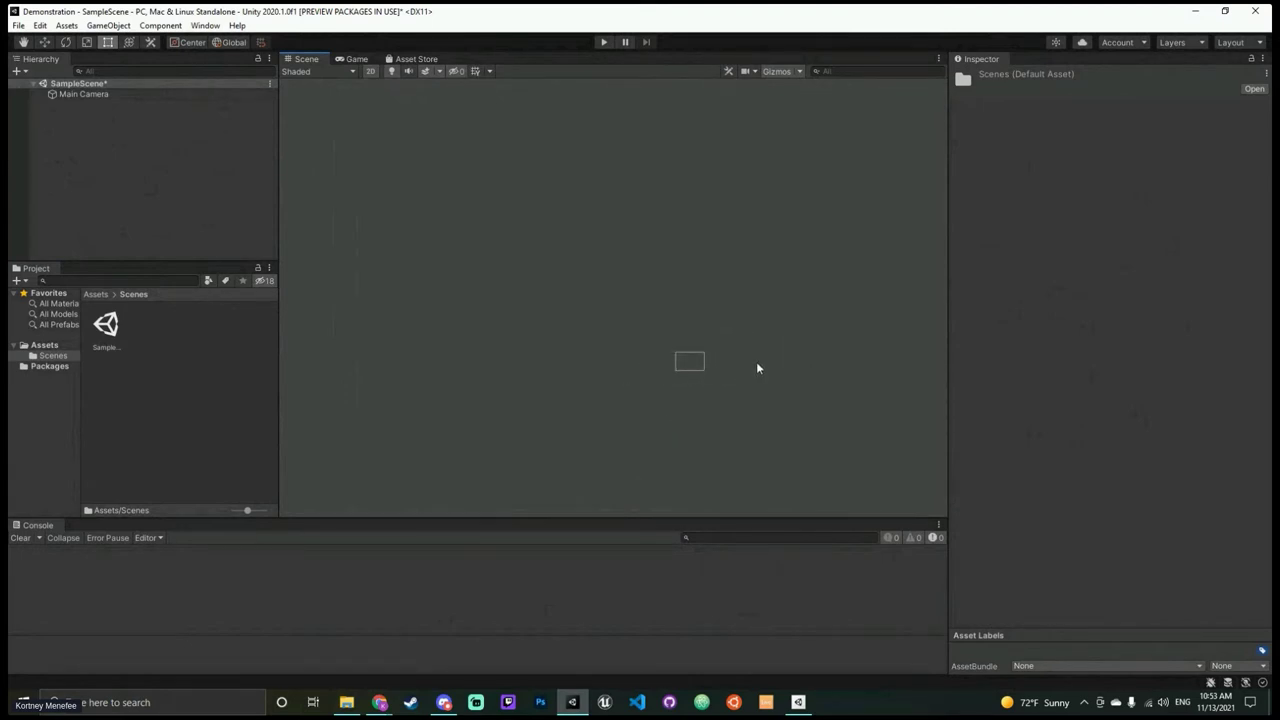
scroll(775, 385, "down", 2)
middle_click_drag(794, 400, 692, 423)
scroll(711, 283, "down", 1)
scroll(606, 398, "up", 1)
scroll(678, 372, "up", 6)
scroll(593, 287, "up", 6)
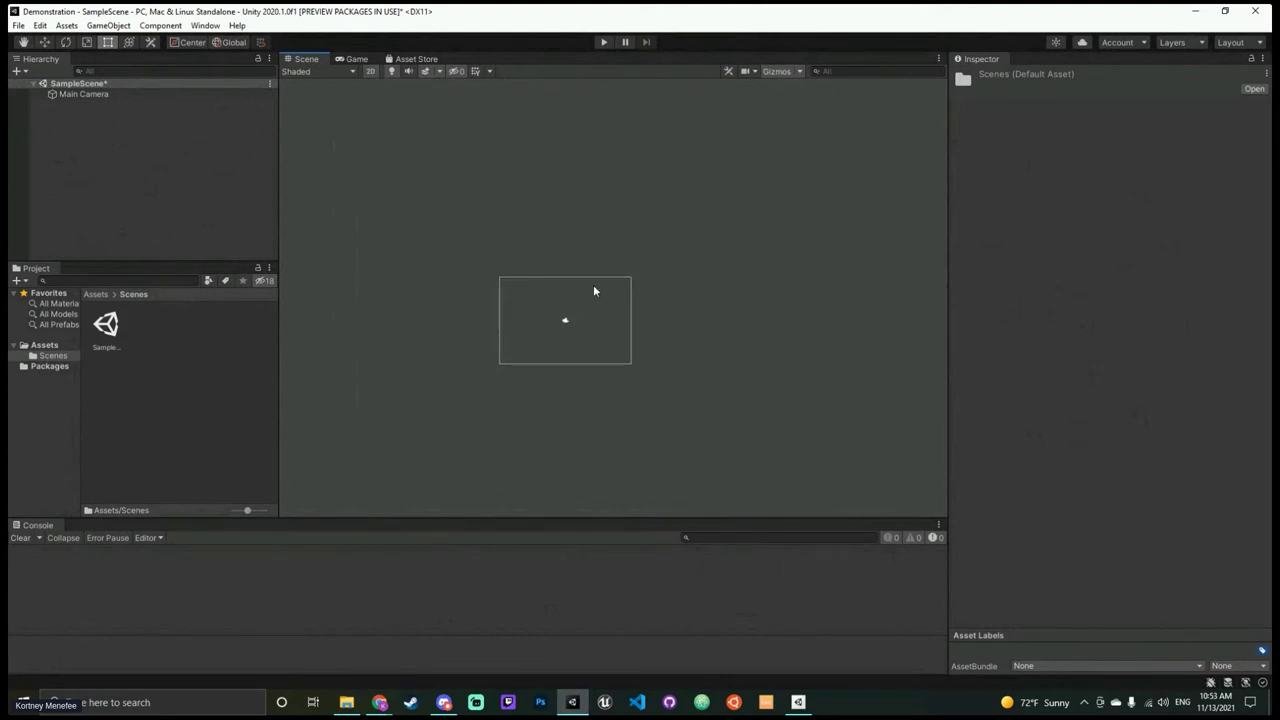
scroll(555, 373, "up", 2)
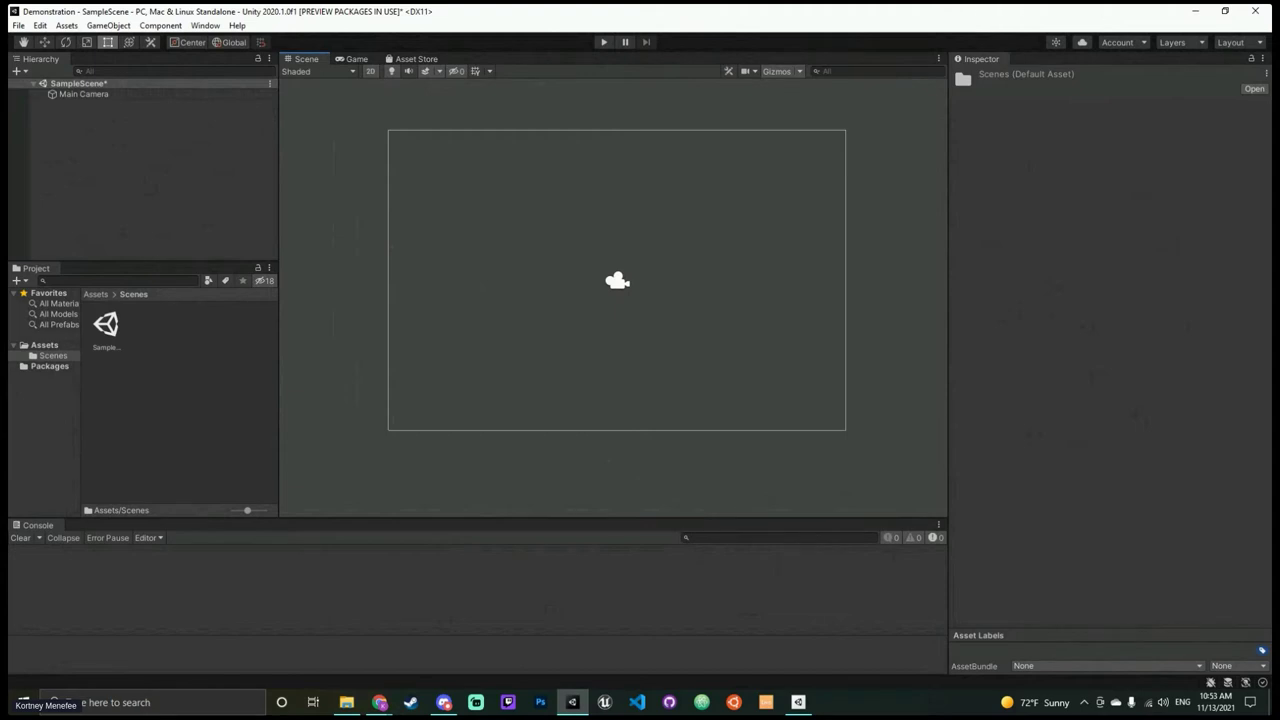
key("alt+Tab")
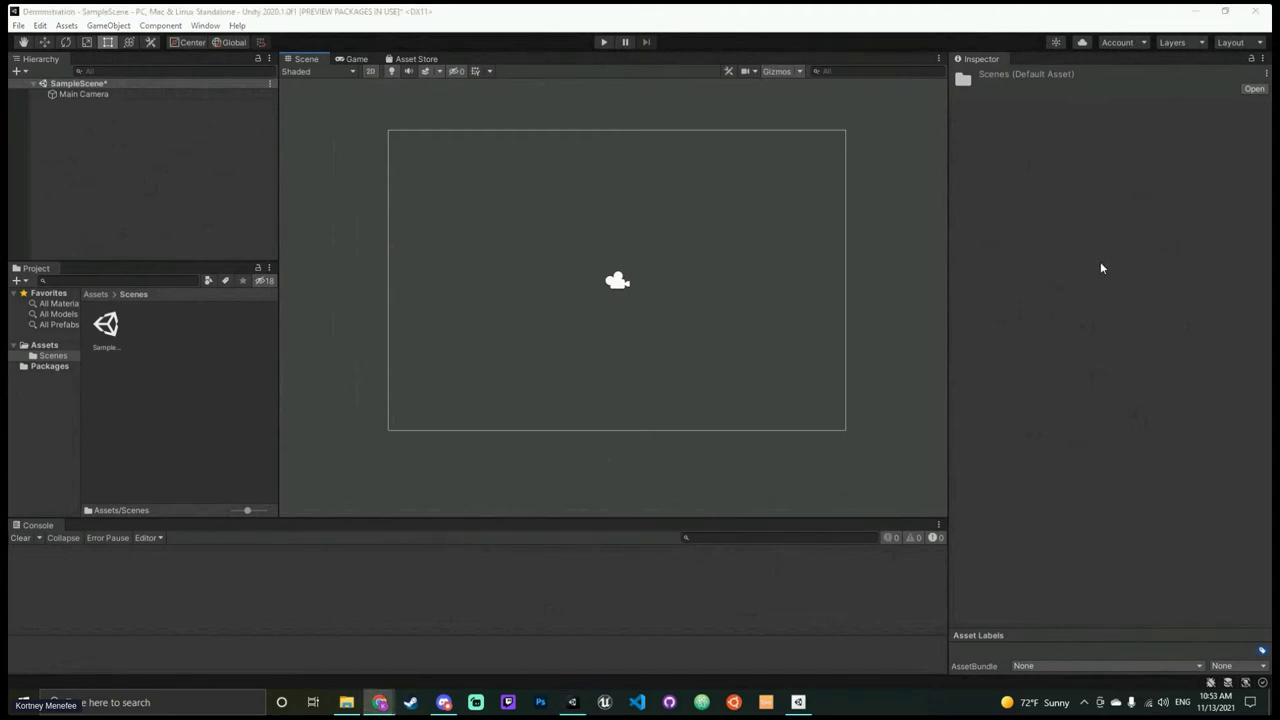
left_click(888, 36)
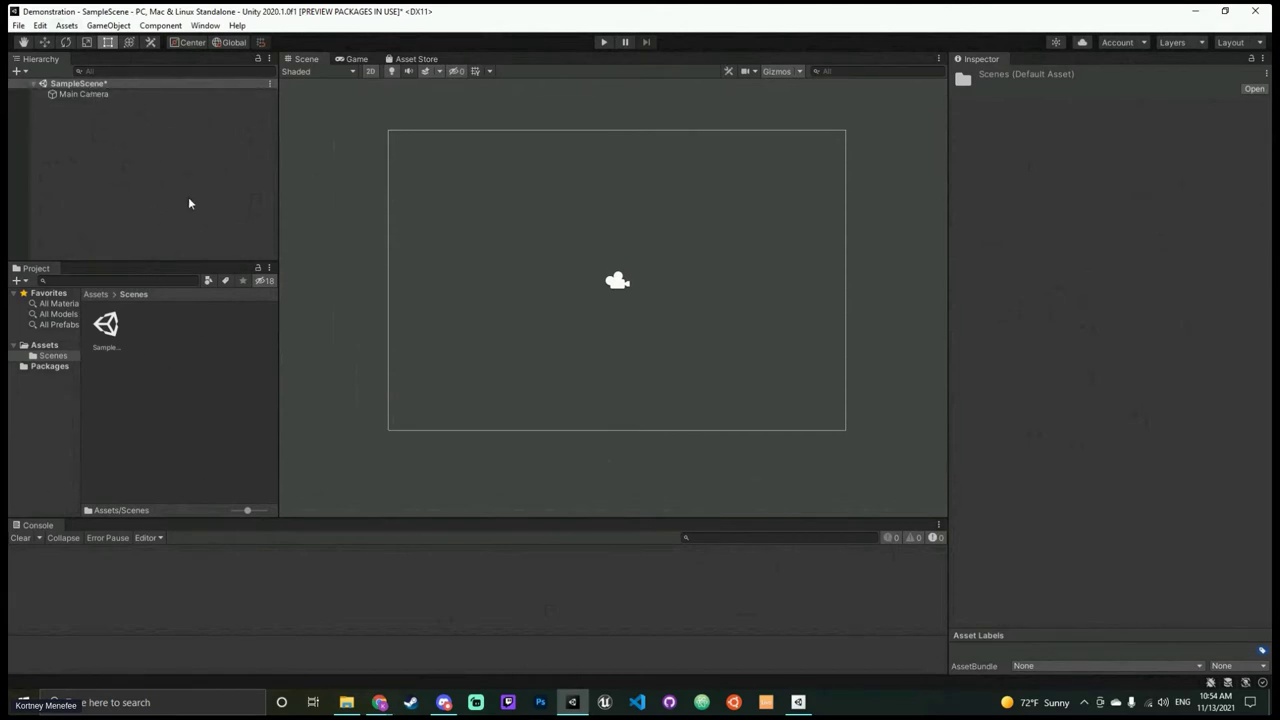
Step: Review the object types that can be created in the Hierarchy without adding any of them
left_click(13, 85)
left_click(13, 86)
left_click(17, 71)
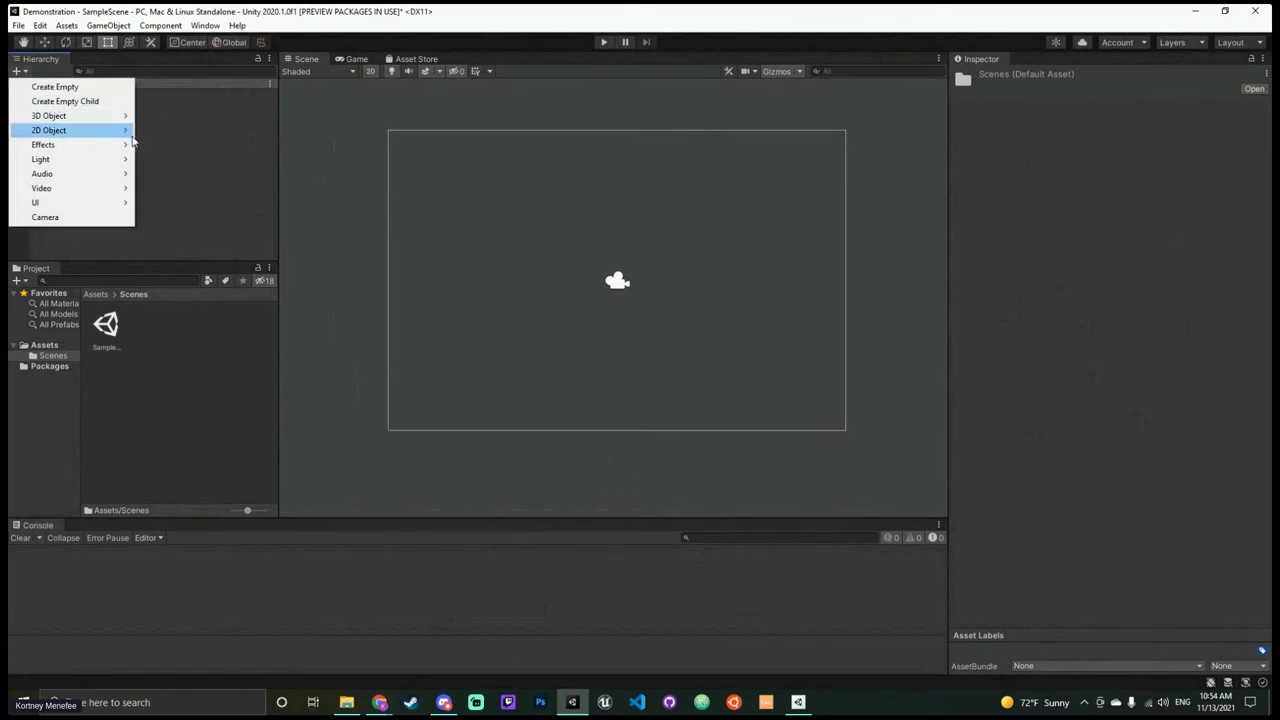
mouse_move(132, 136)
left_click(166, 111)
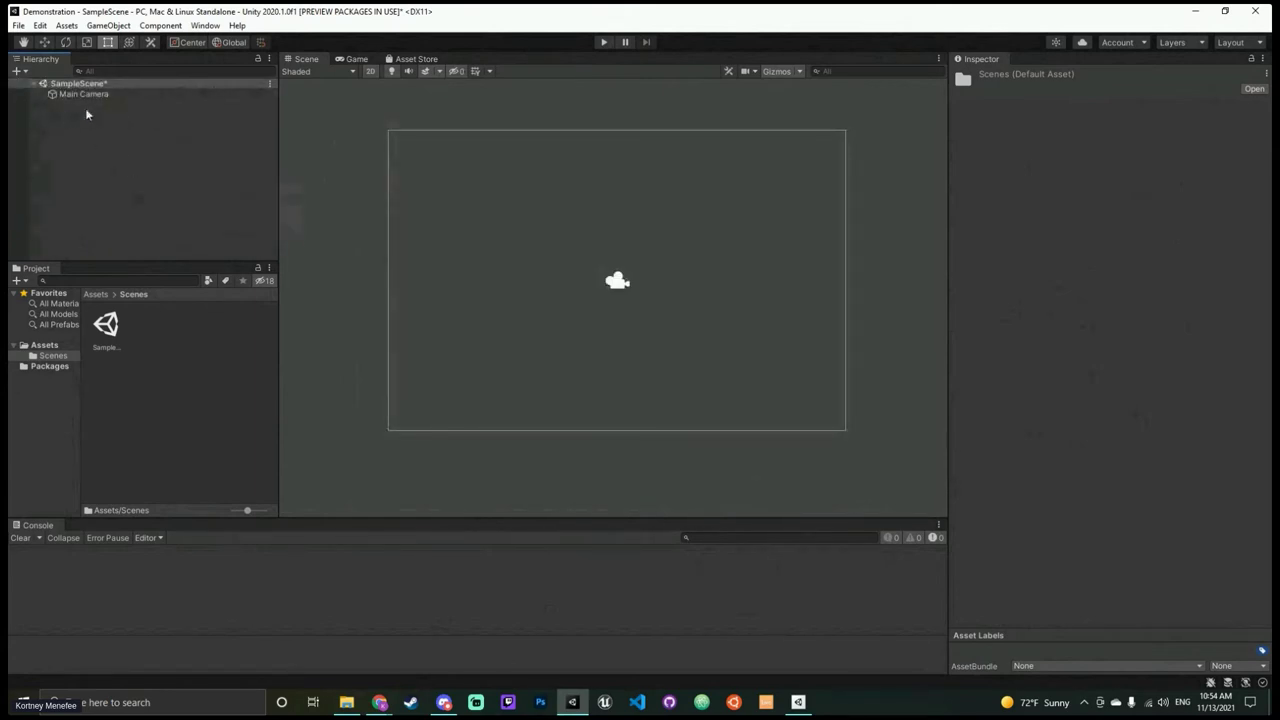
Step: Hide the Main Camera in the Scene view and show it again
left_click(15, 94)
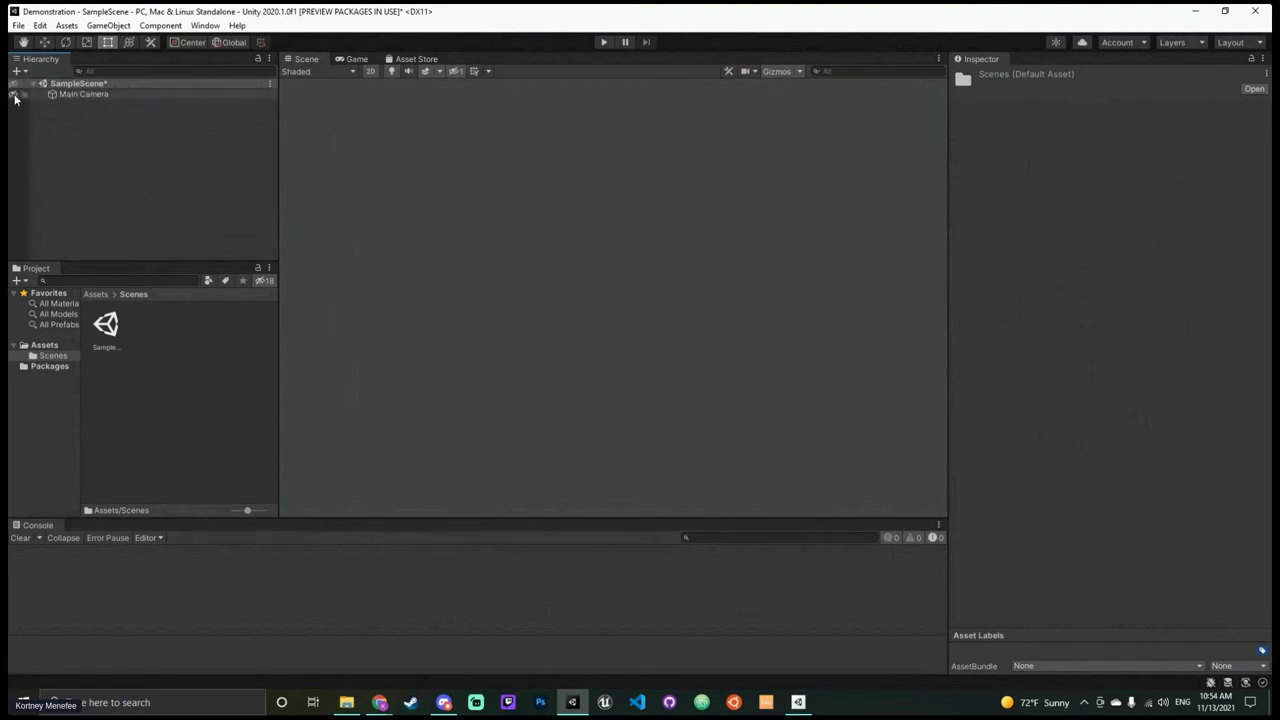
left_click(15, 94)
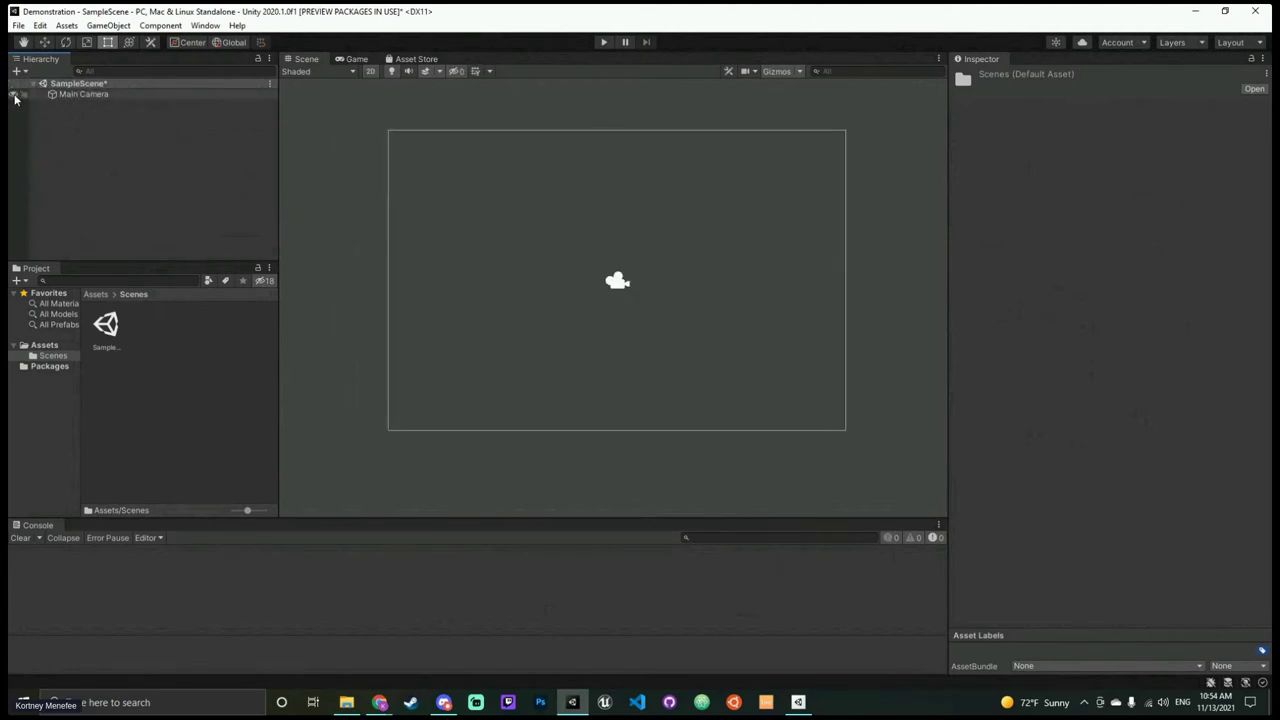
left_click(176, 122)
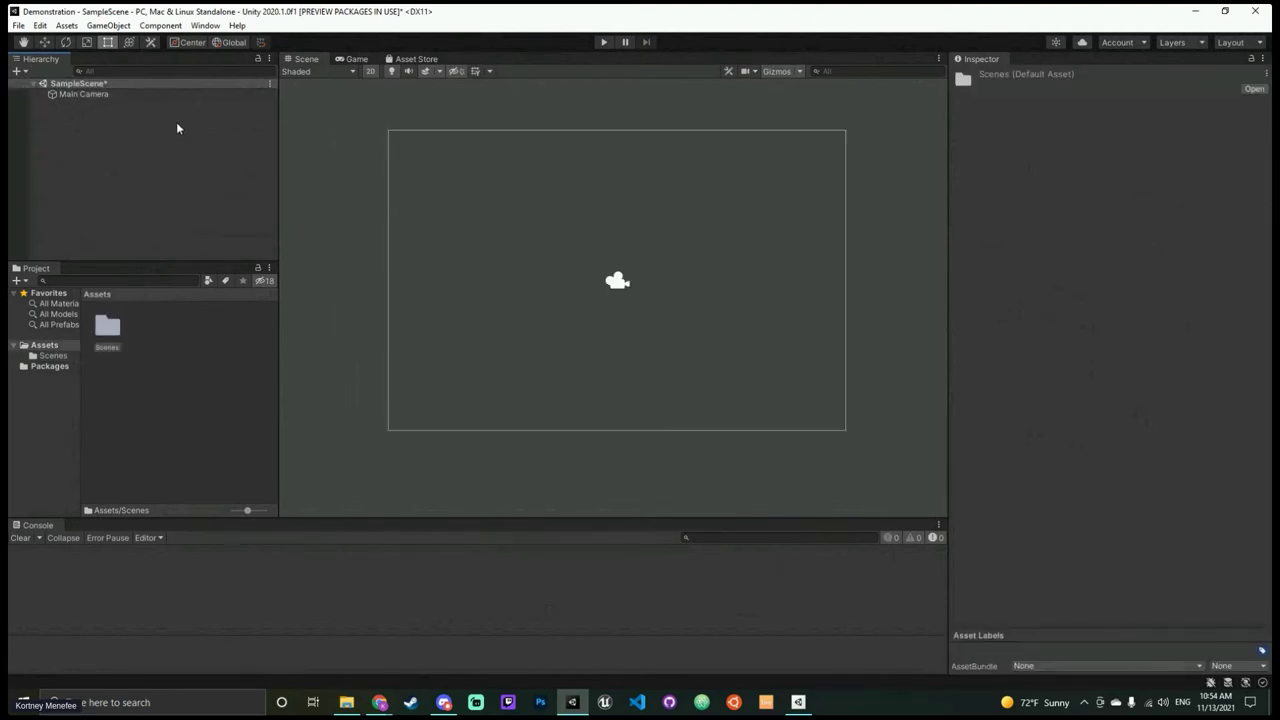
Step: Undo the deletion of the red knob sprite object, hide it in the Scene view, and deselect it
key("Down")
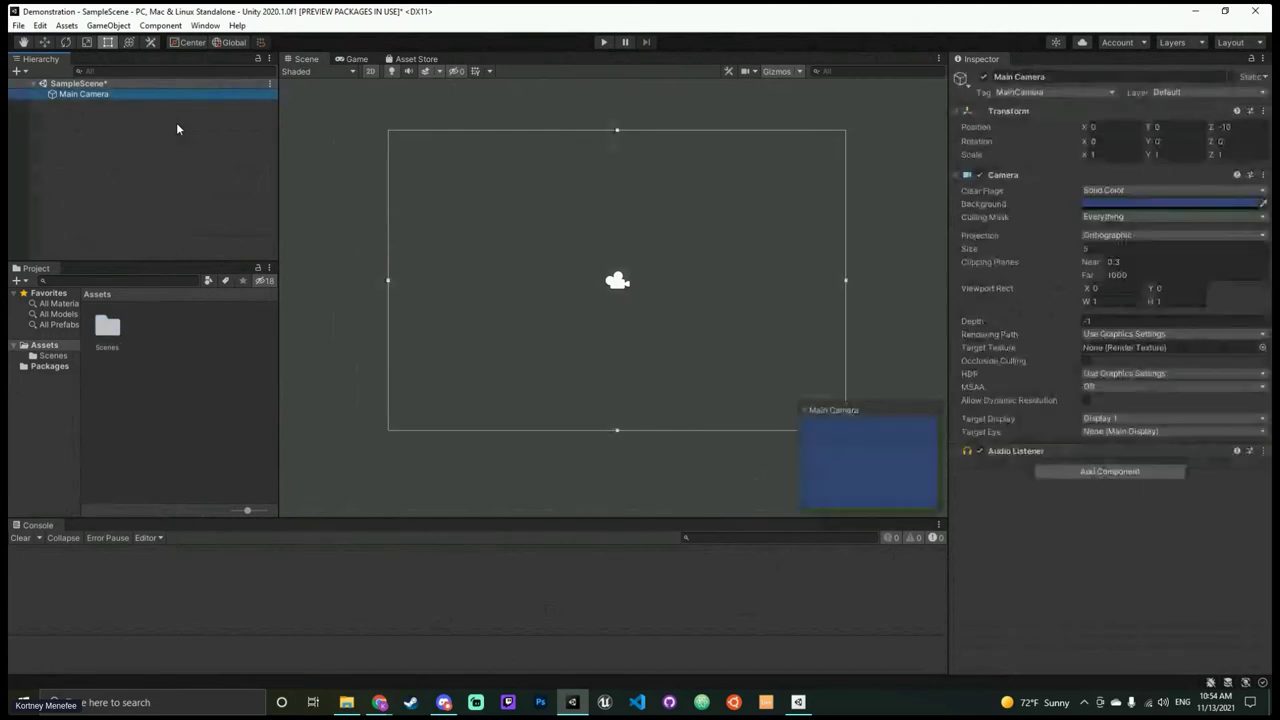
key("ctrl+z")
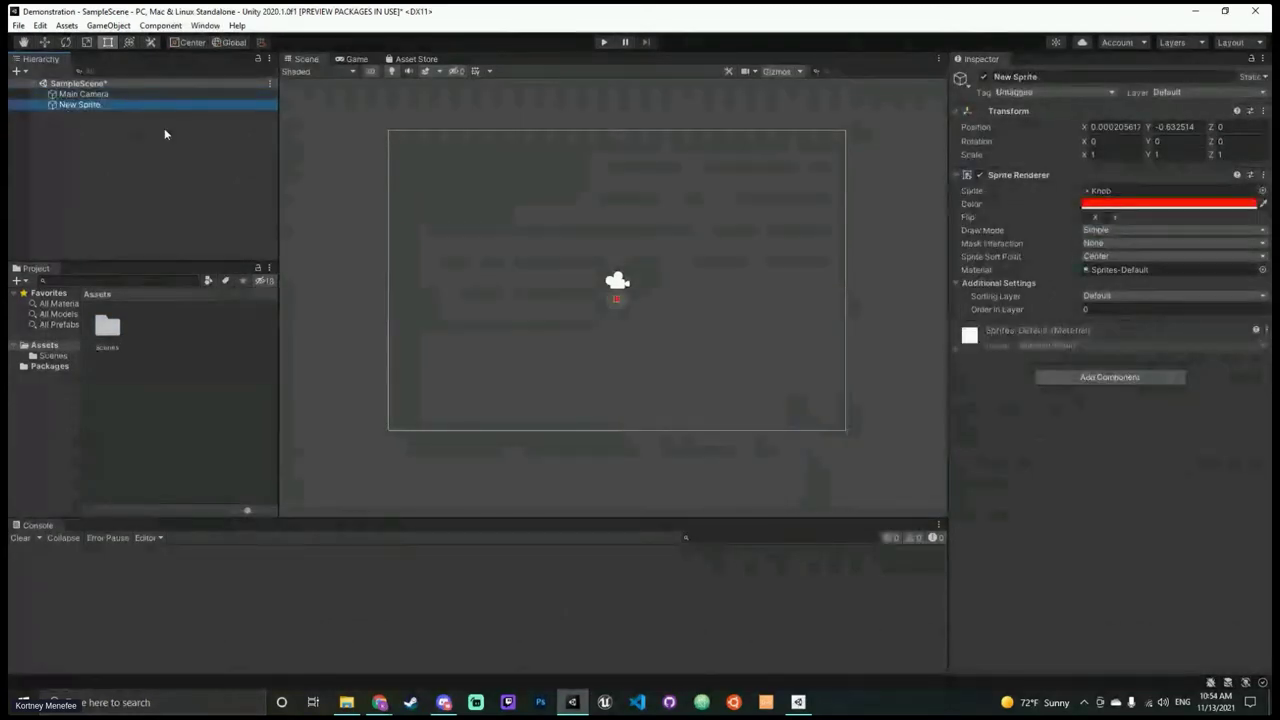
scroll(761, 298, "down", 1)
scroll(529, 319, "up", 4)
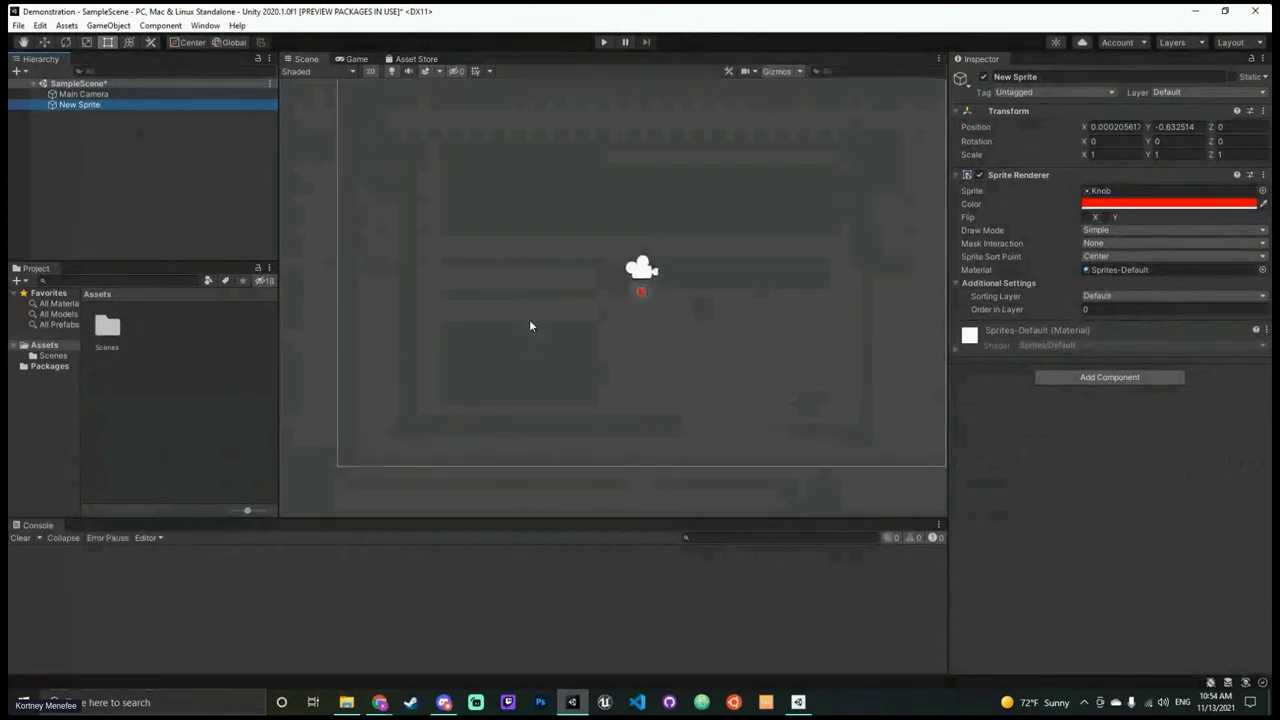
scroll(725, 299, "up", 1)
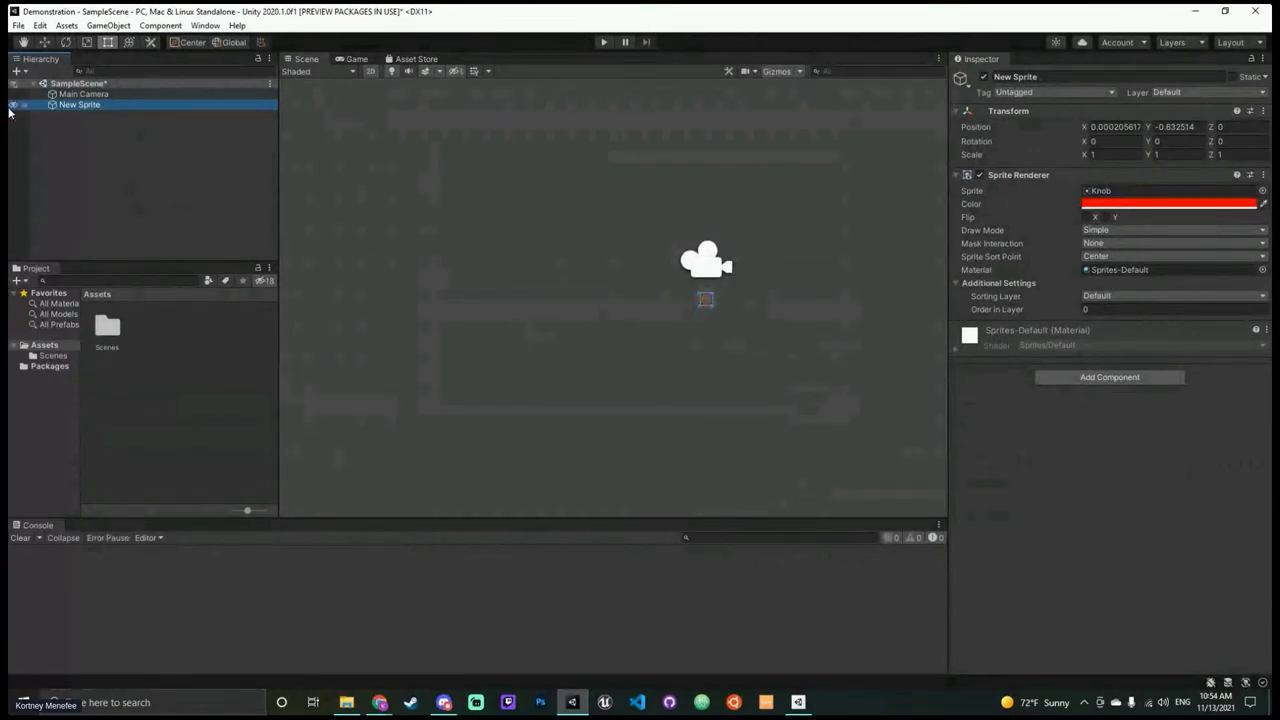
left_click(305, 237)
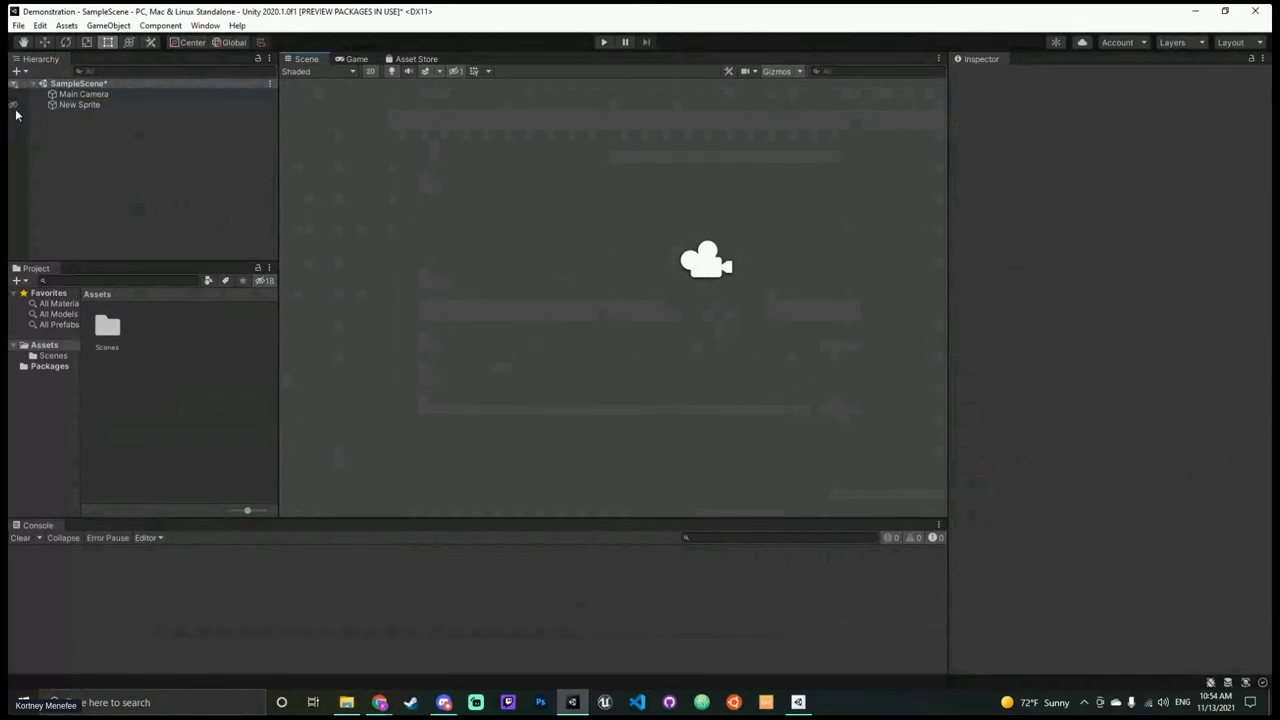
Step: Delete the hidden New Sprite object from the scene and minimize the editor window
right_click(139, 104)
left_click(200, 204)
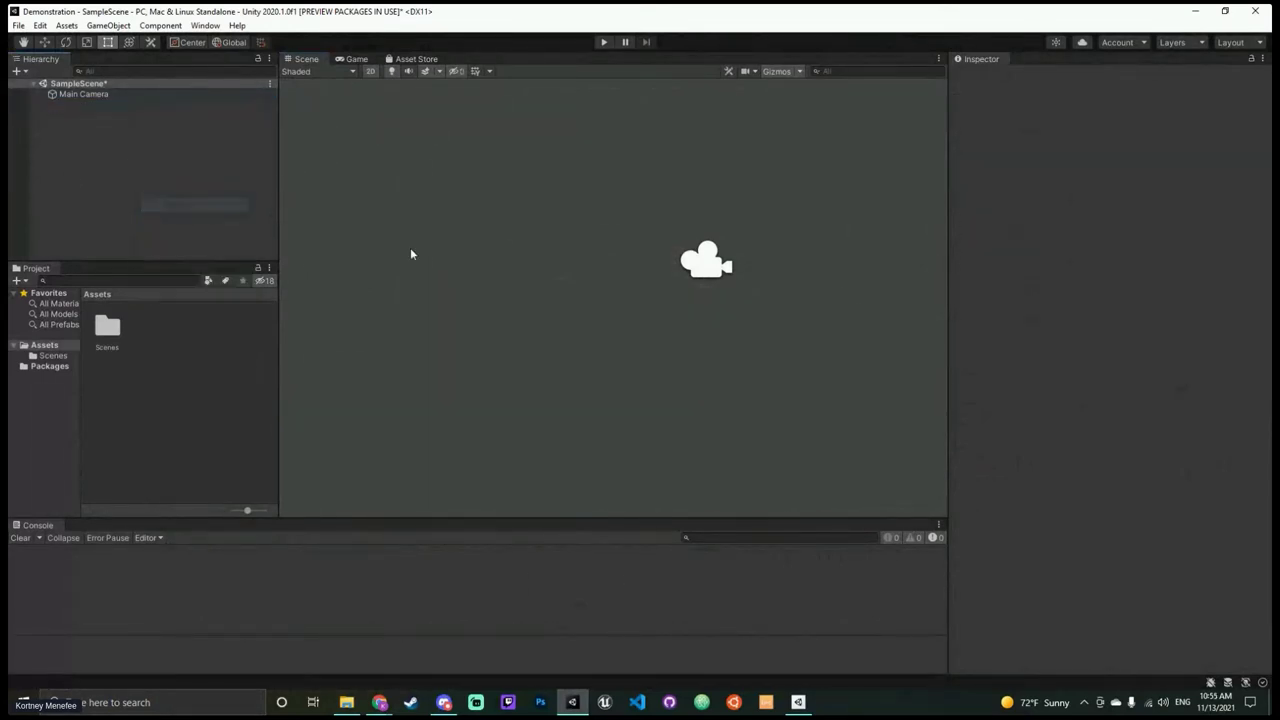
scroll(589, 310, "down", 5)
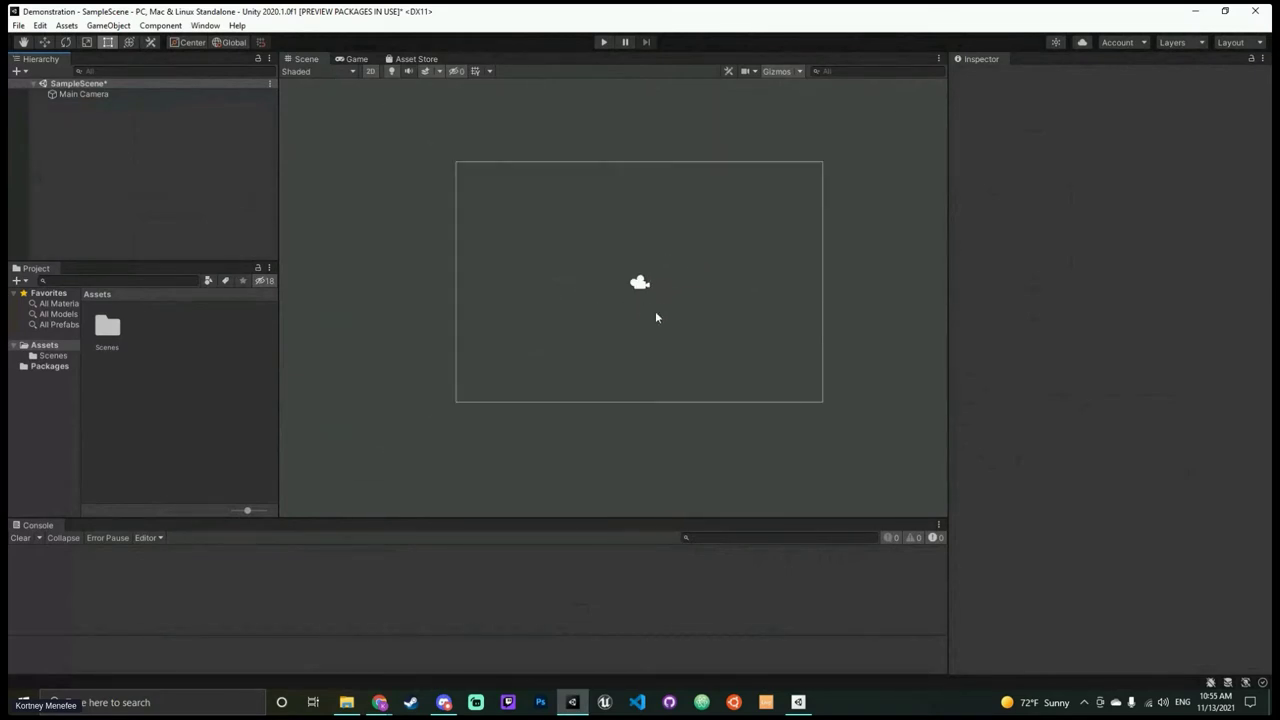
middle_click_drag(655, 311, 606, 319)
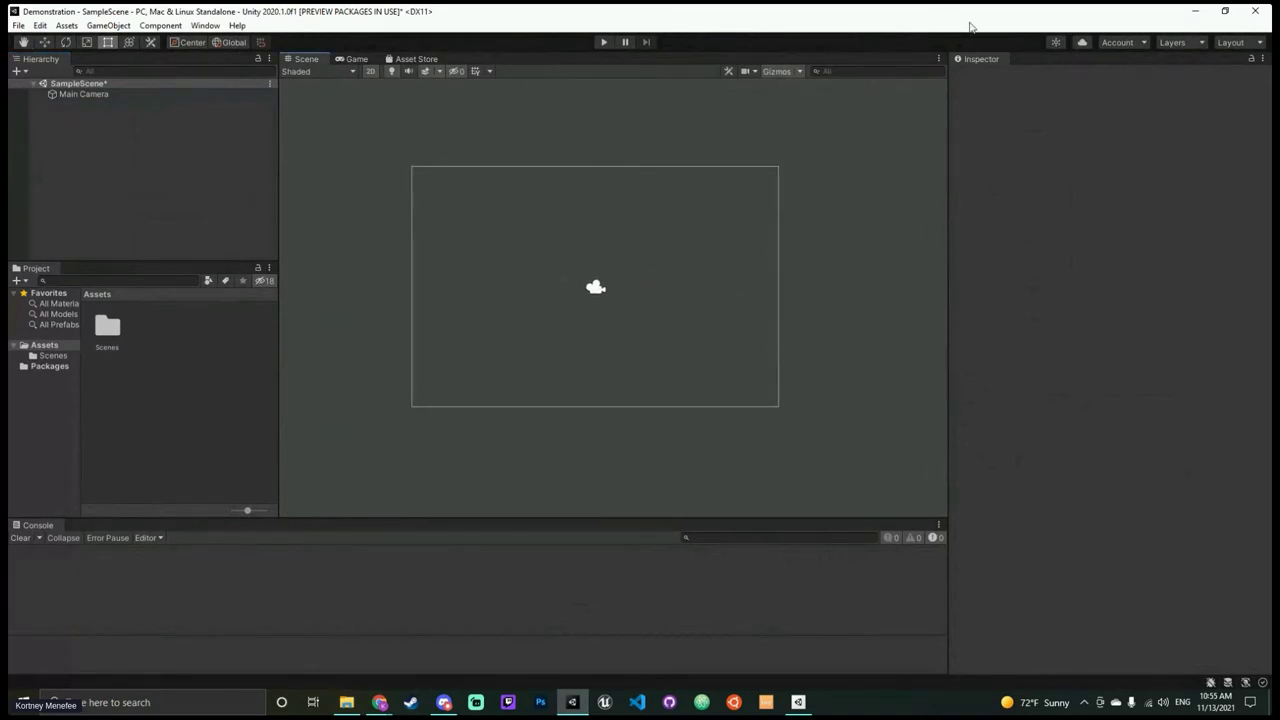
left_click(1197, 10)
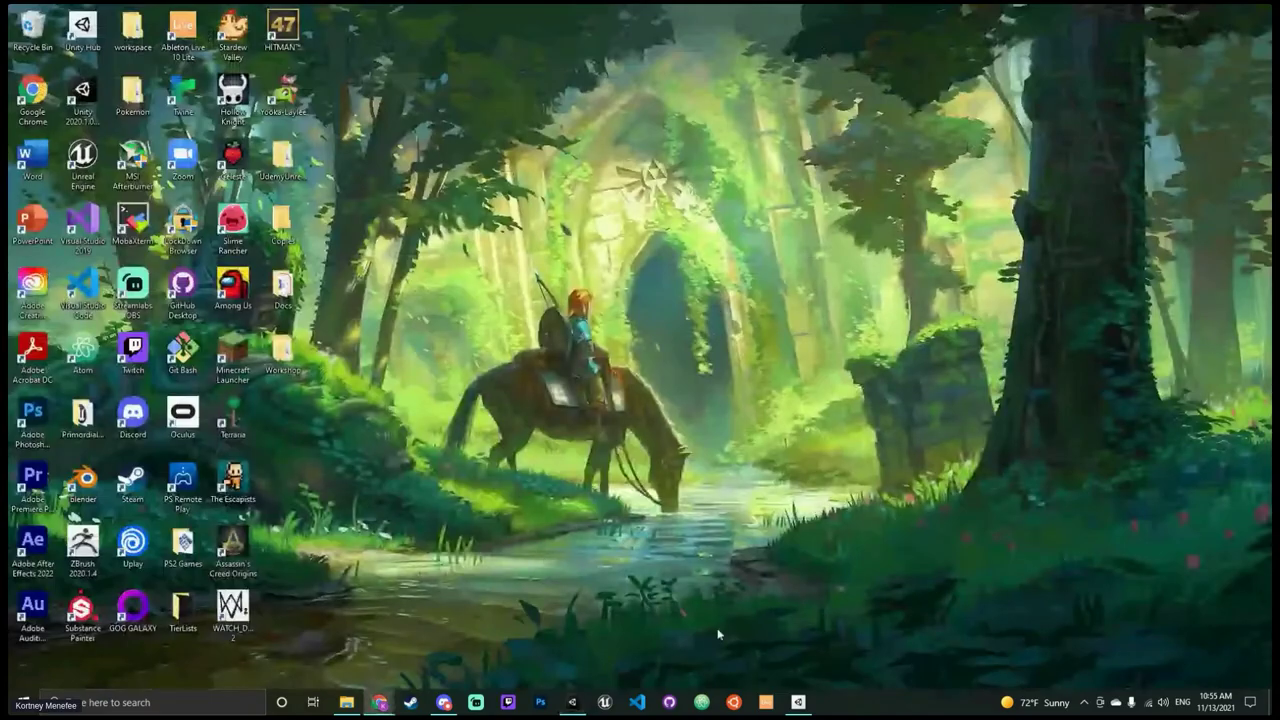
Step: Switch to Unity Hub and open the license management page for the signed-in account
left_click(797, 702)
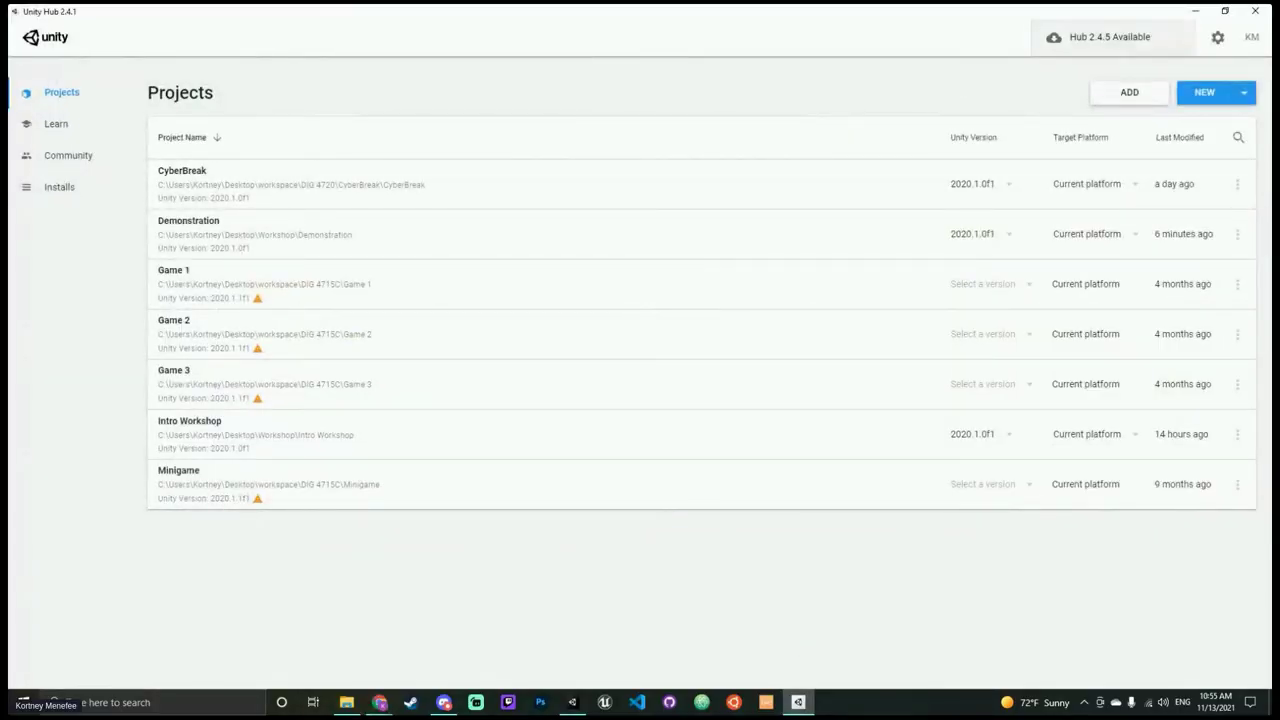
left_click(1251, 38)
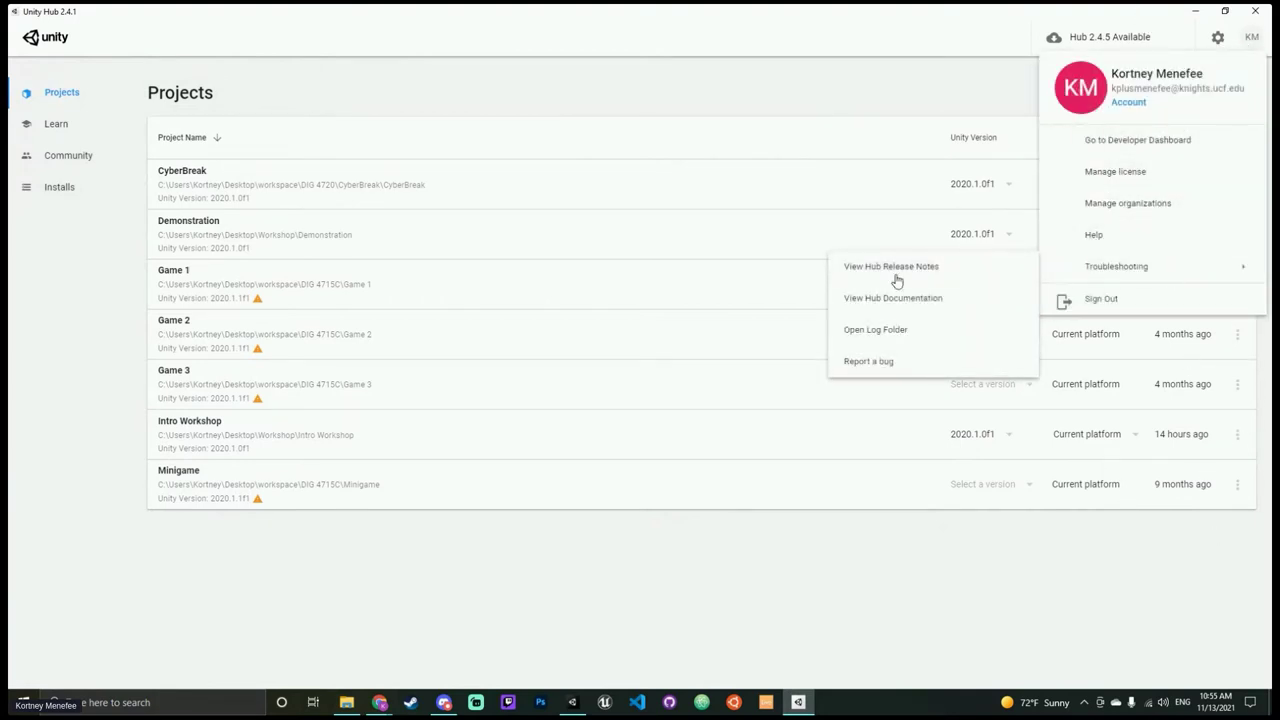
left_click(1119, 172)
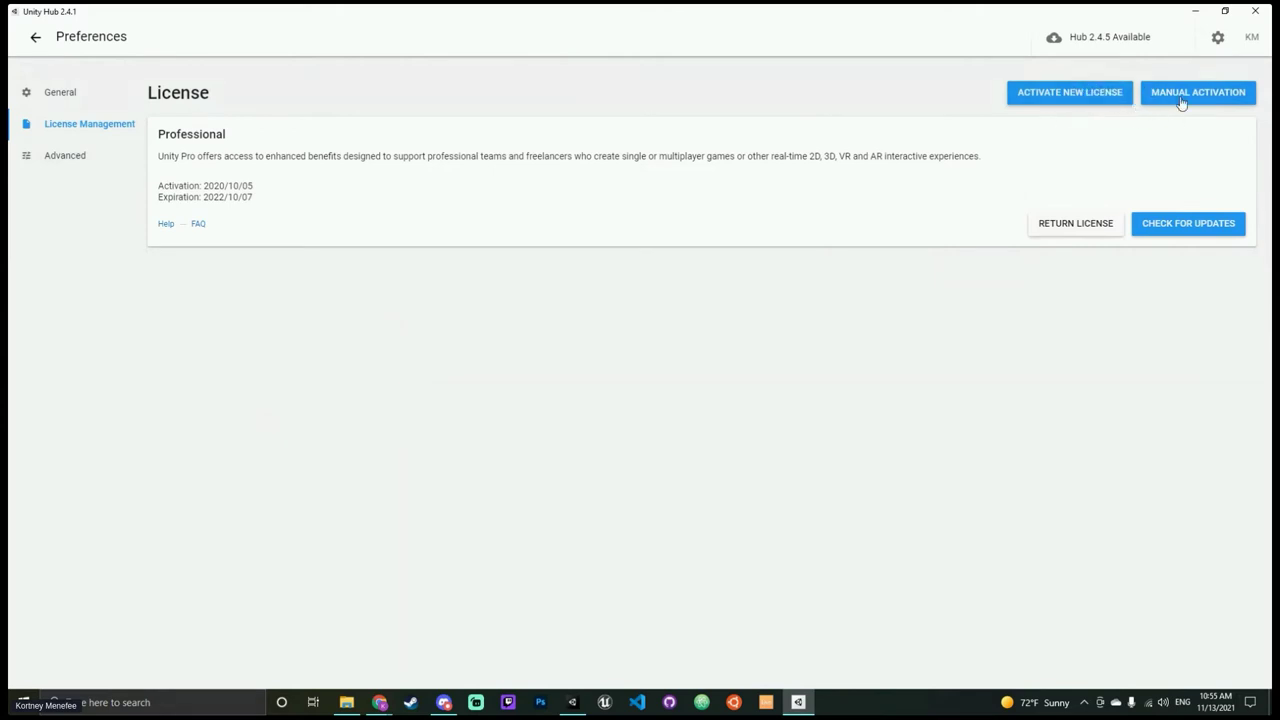
Step: Activate a new Unity Personal license with the option "I don't use Unity in a professional capacity"
left_click(1082, 100)
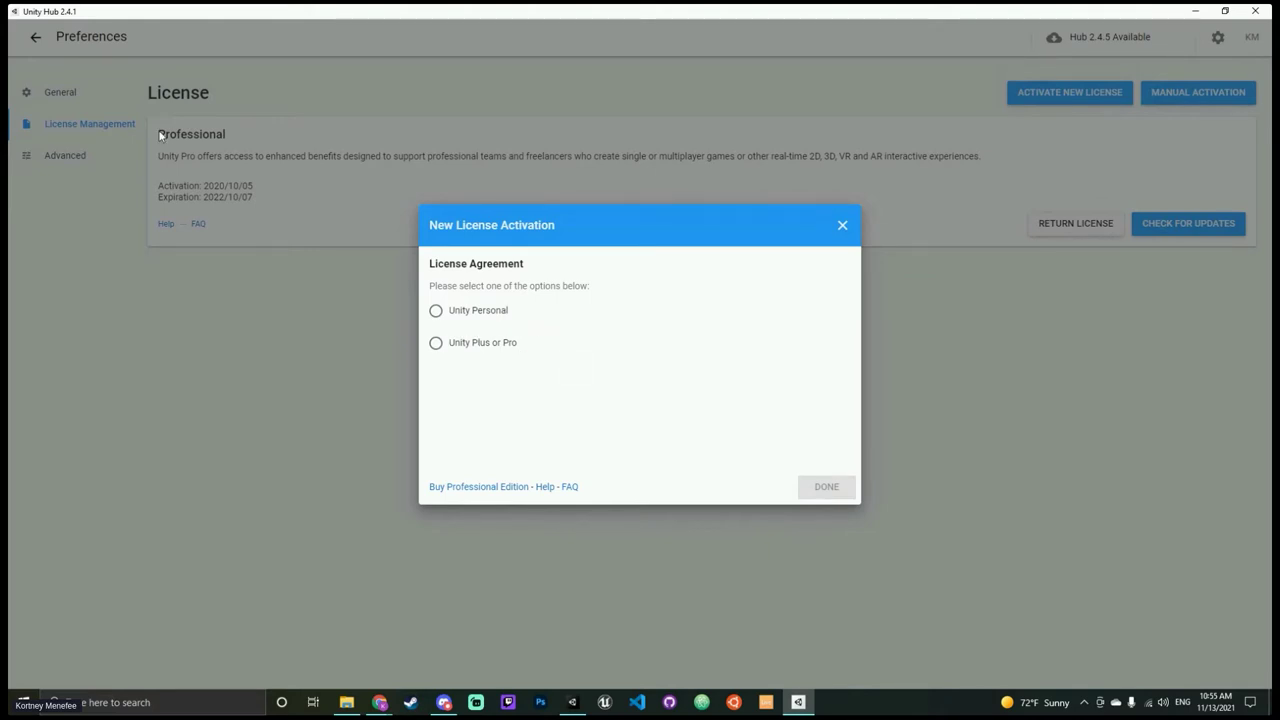
left_click(446, 349)
left_click(466, 316)
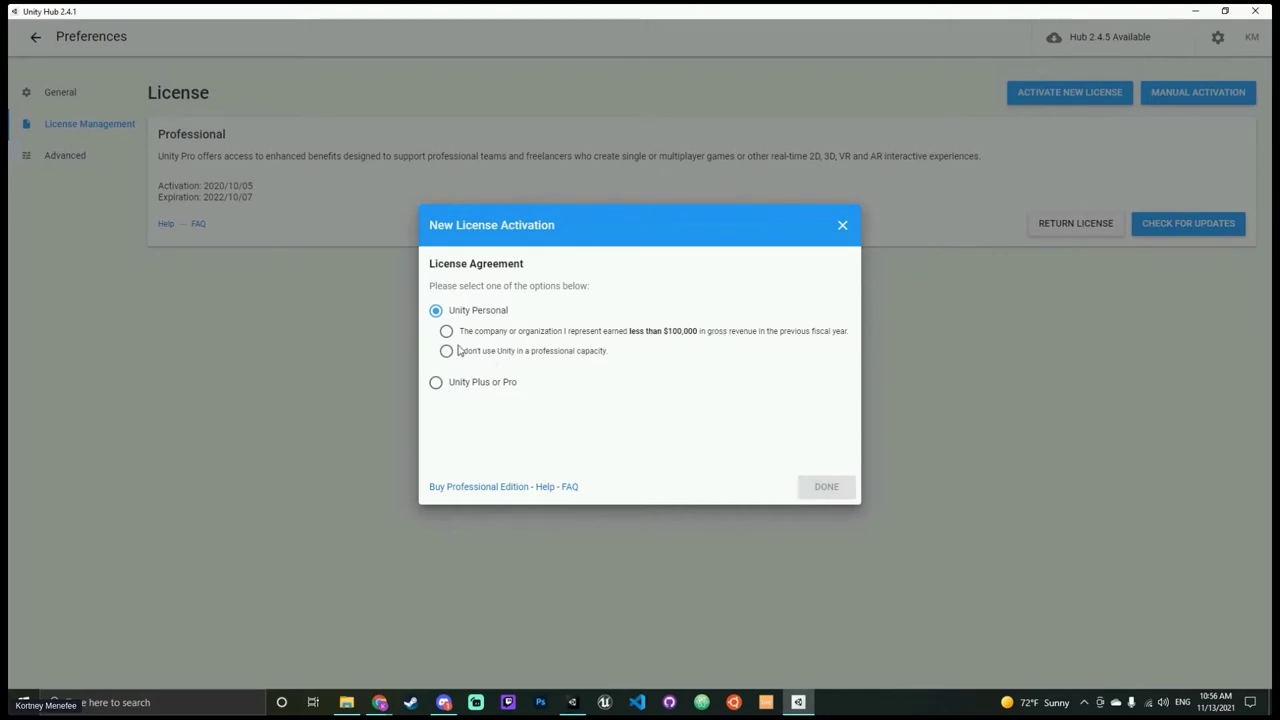
left_click(532, 355)
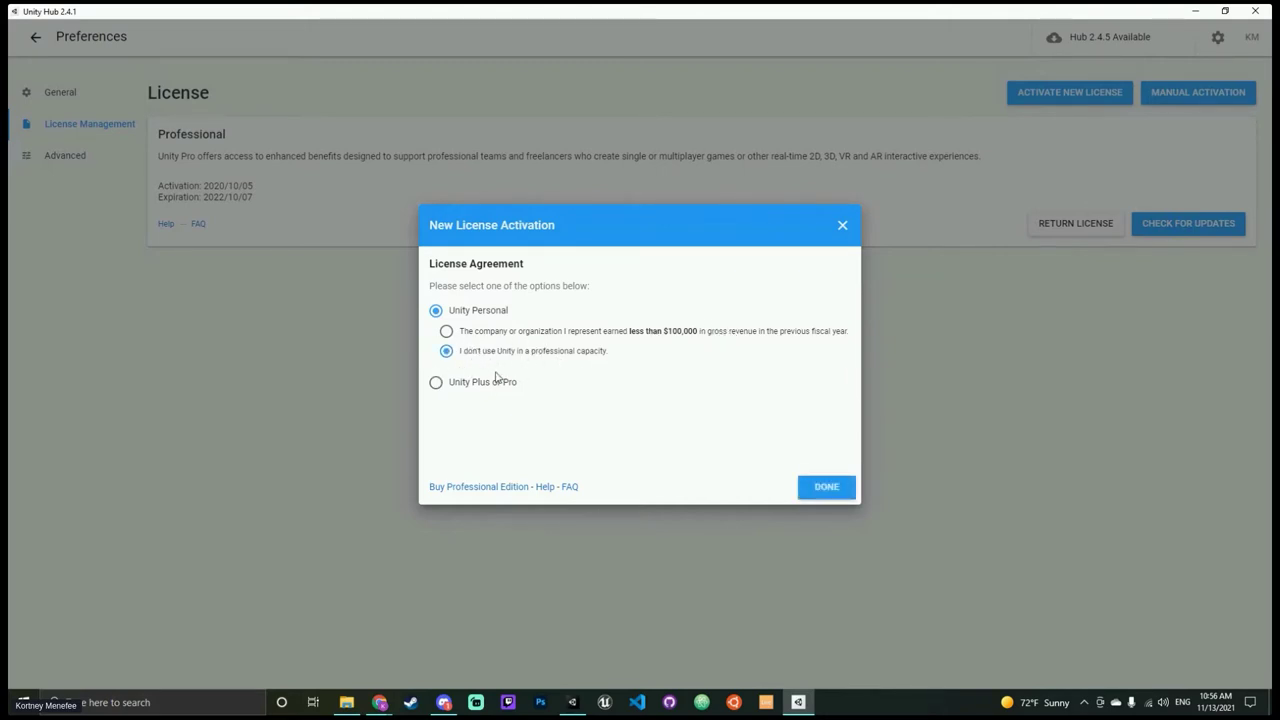
left_click(828, 487)
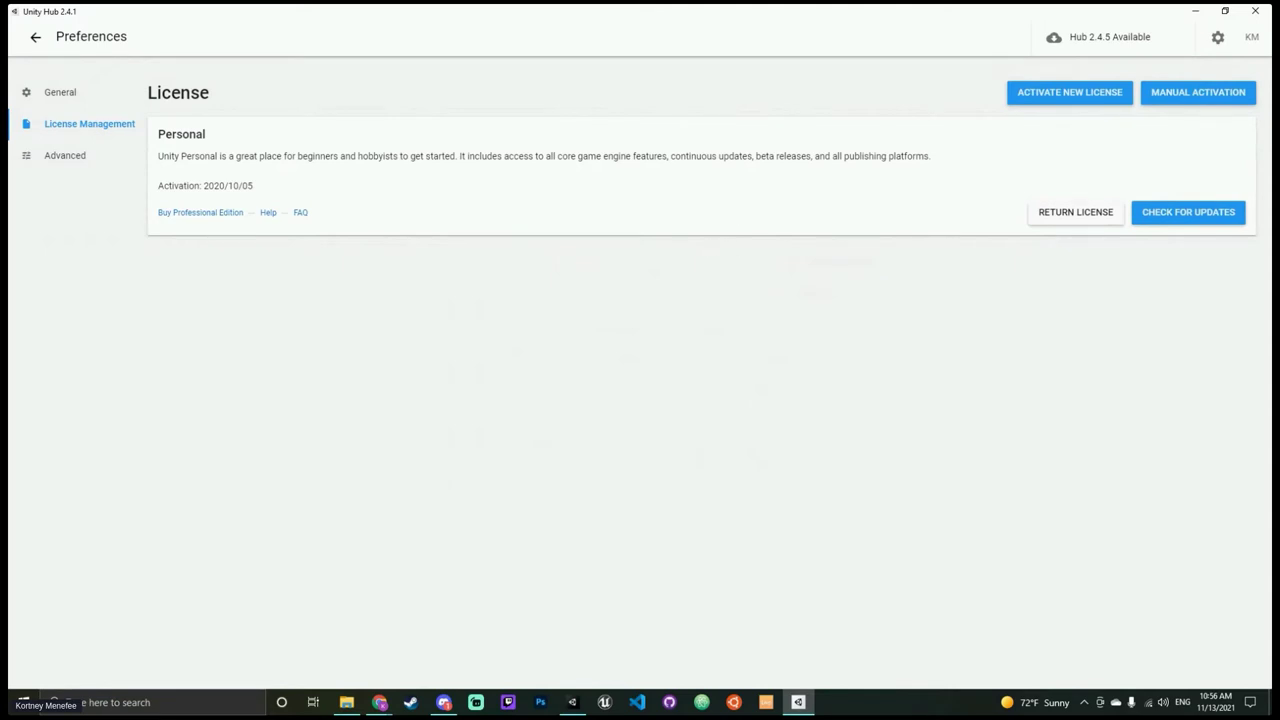
Step: Examine the Save License Request stage of manual activation and its file-saving dialog without saving a file
left_click(1188, 96)
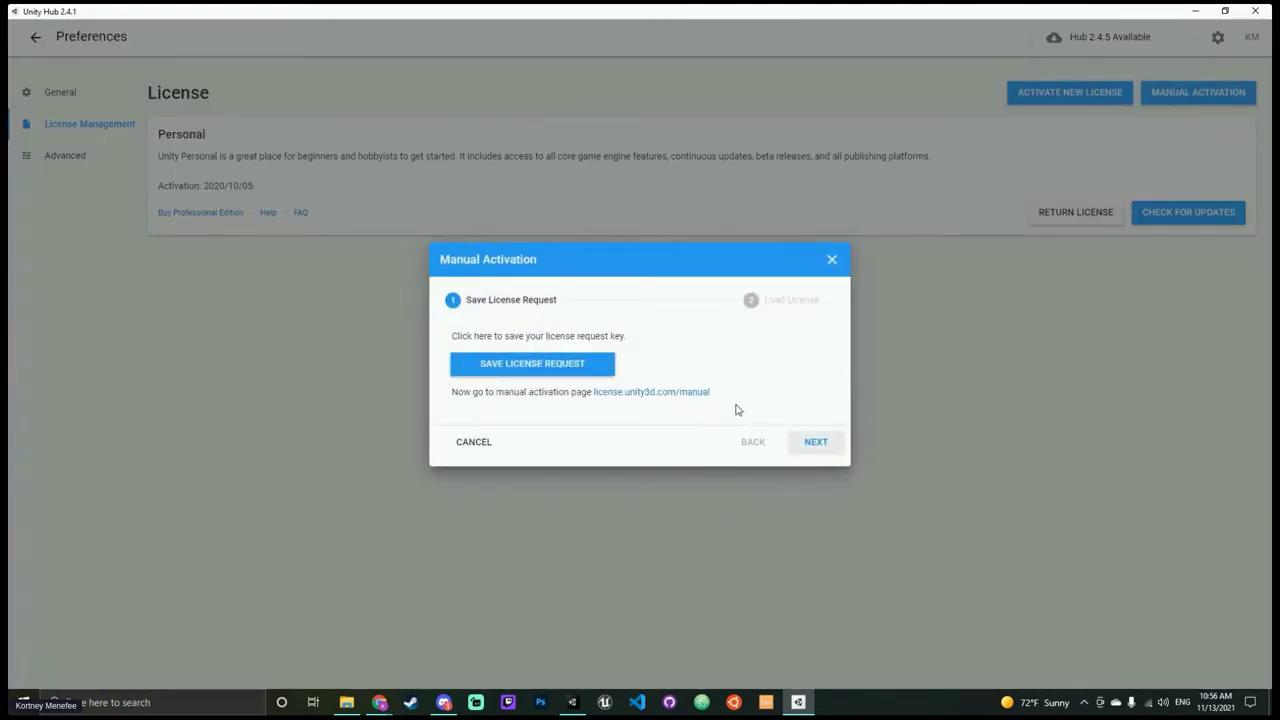
left_click(833, 259)
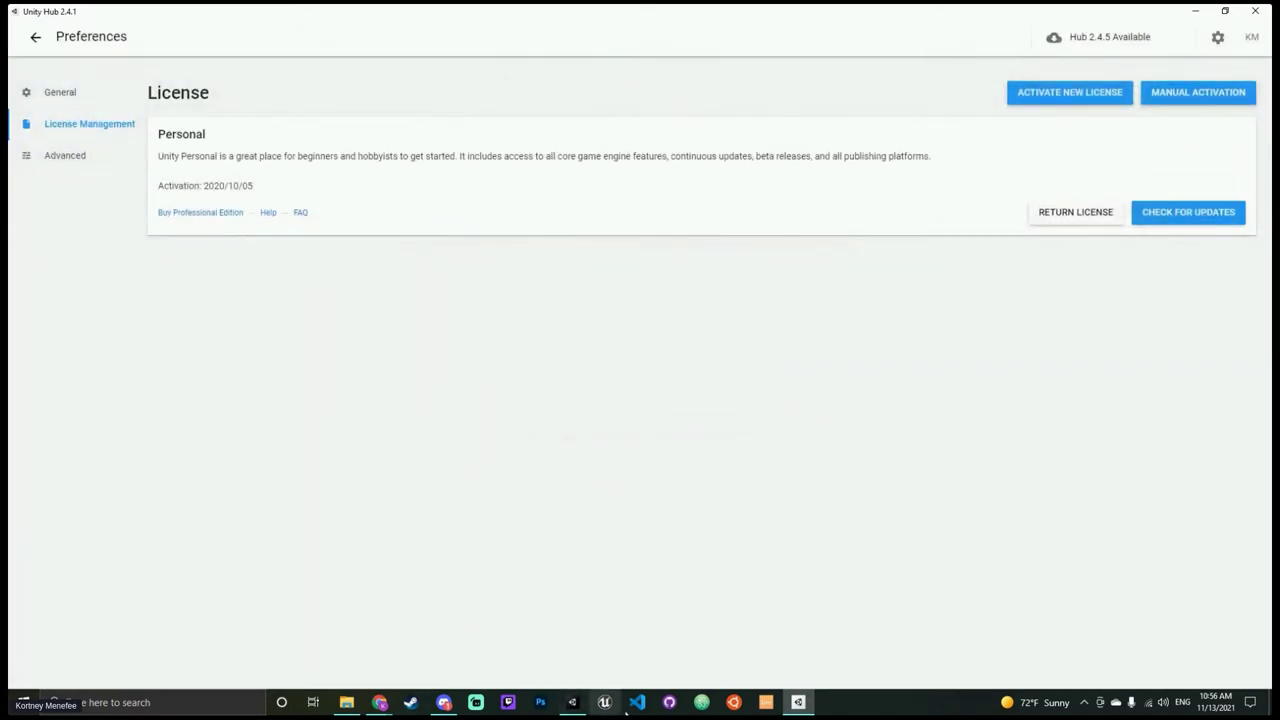
left_click(572, 702)
left_click(1201, 91)
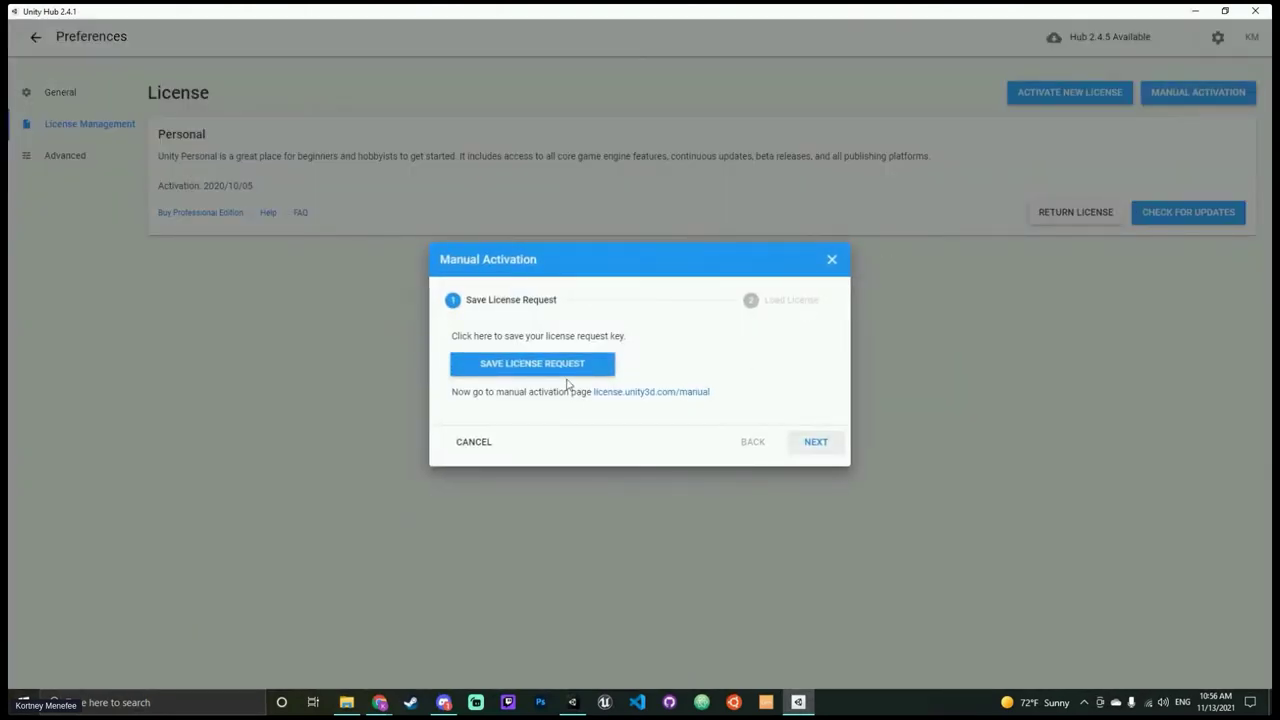
left_click(512, 368)
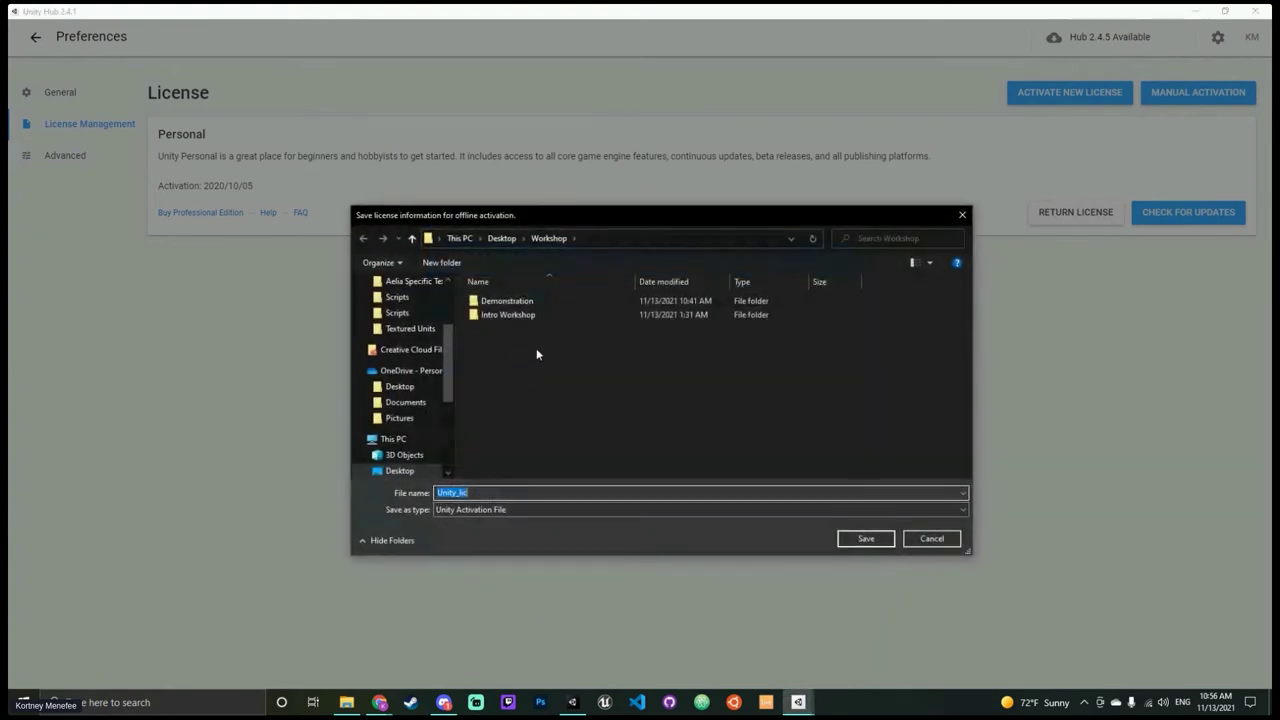
left_click_drag(660, 226, 910, 209)
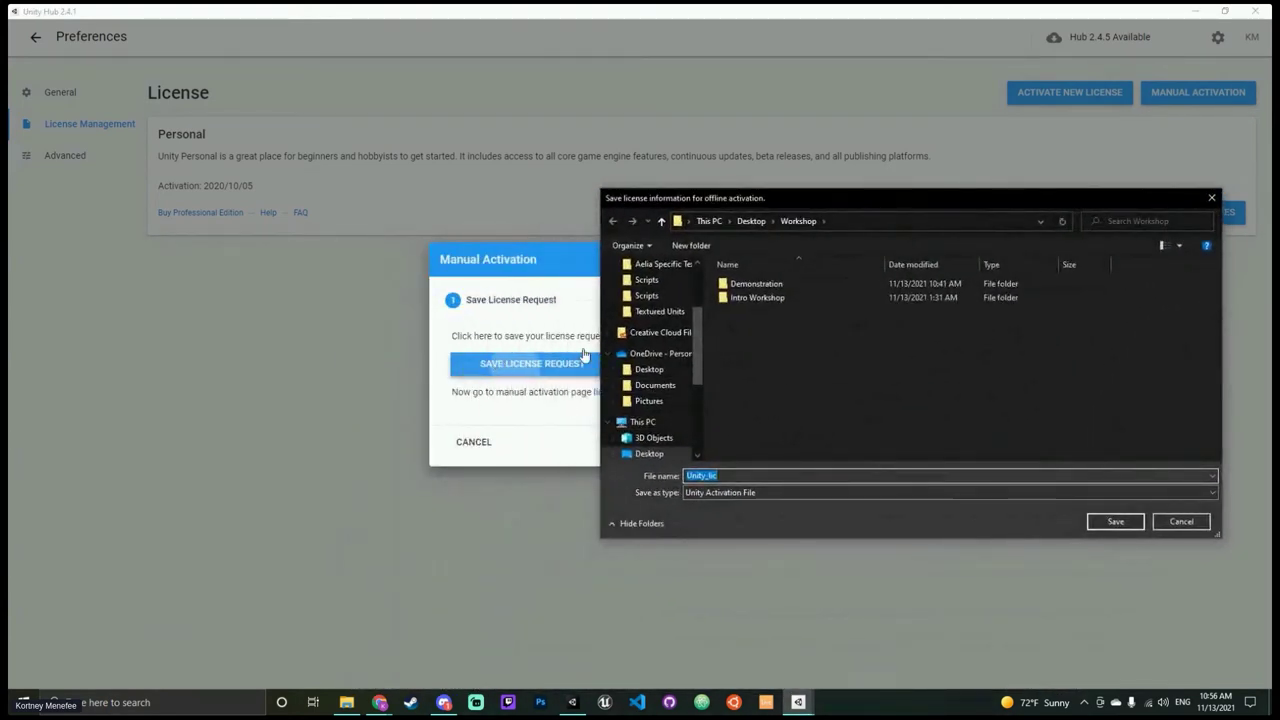
left_click(1211, 197)
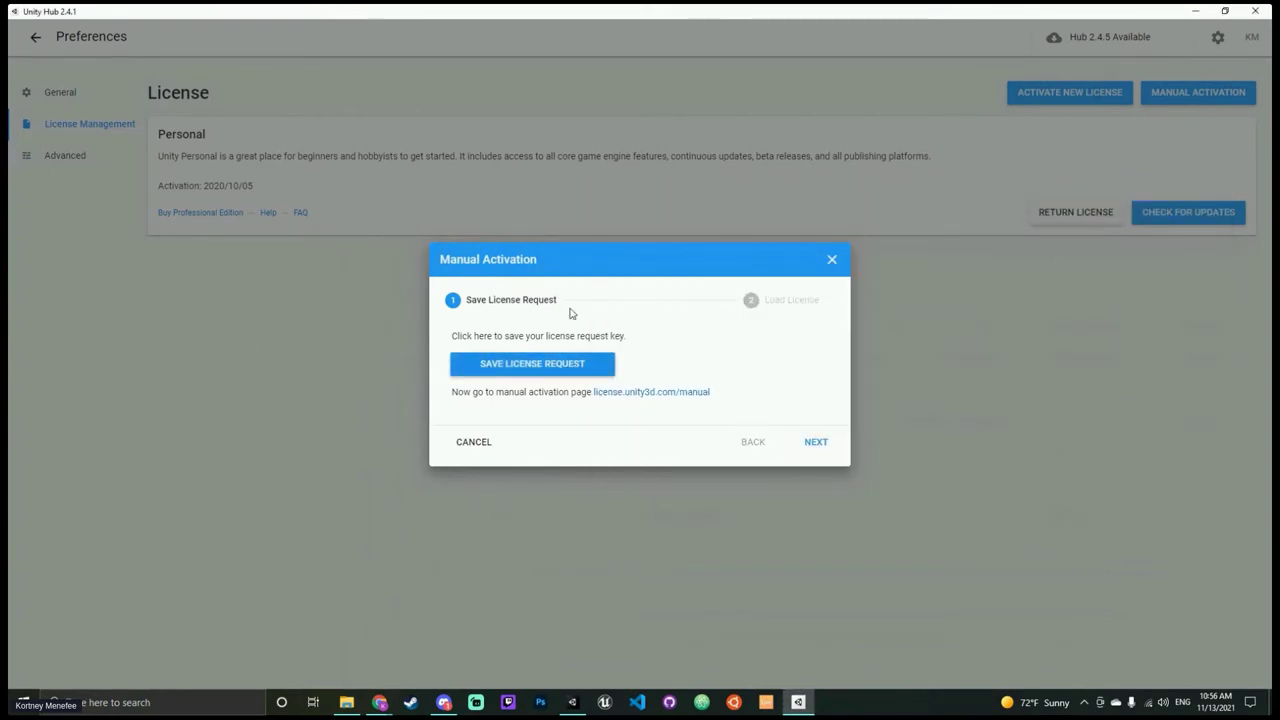
Step: Examine the Load License stage and its file chooser without picking a file, and return to Save License Request
left_click(815, 446)
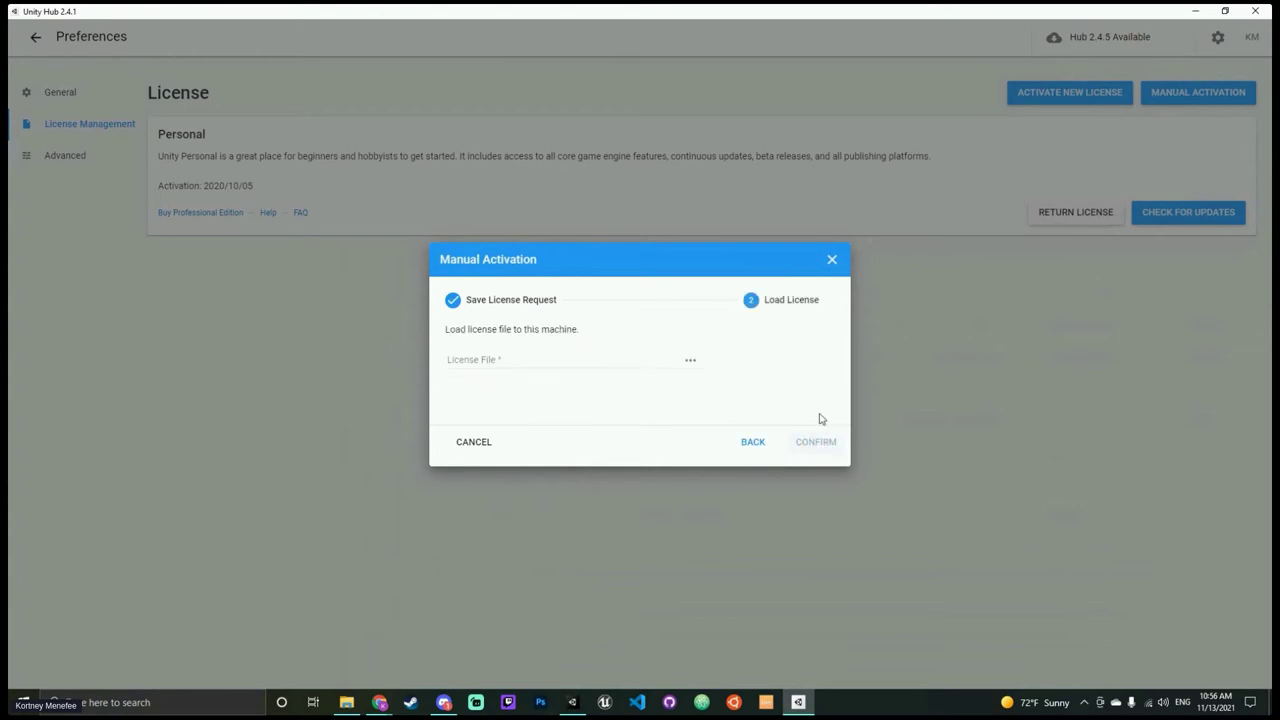
left_click(695, 365)
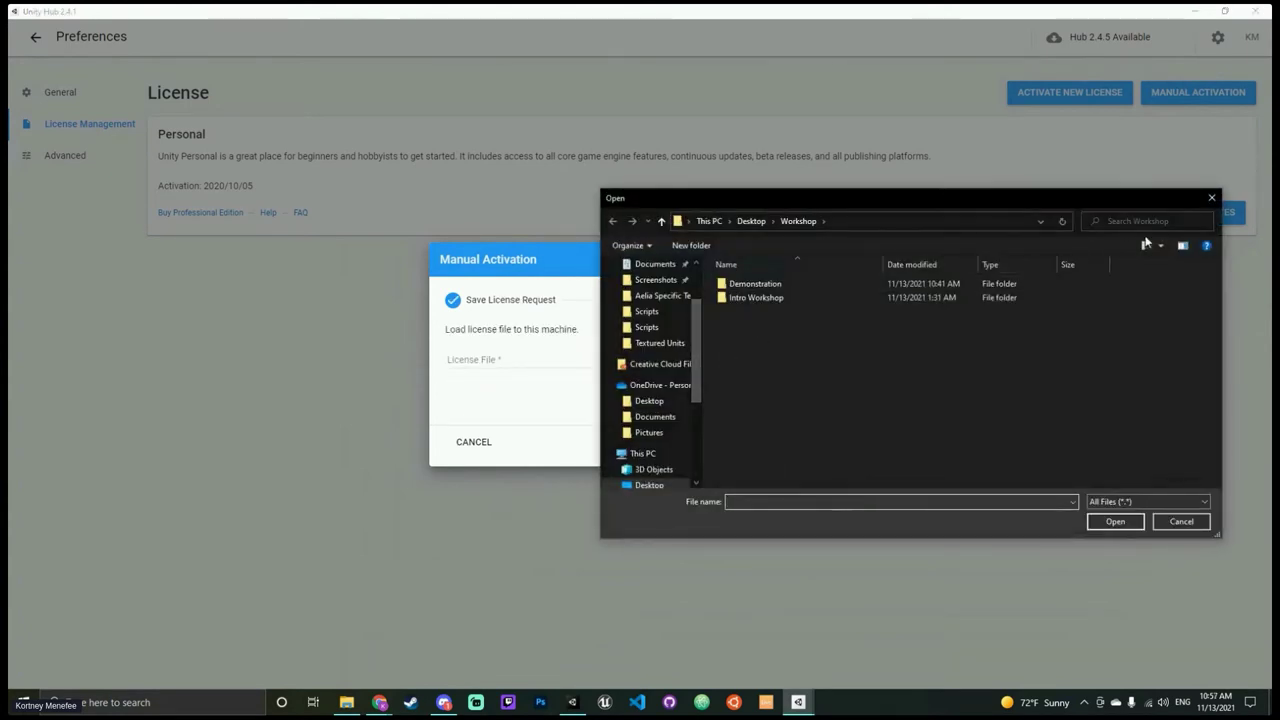
left_click(1211, 200)
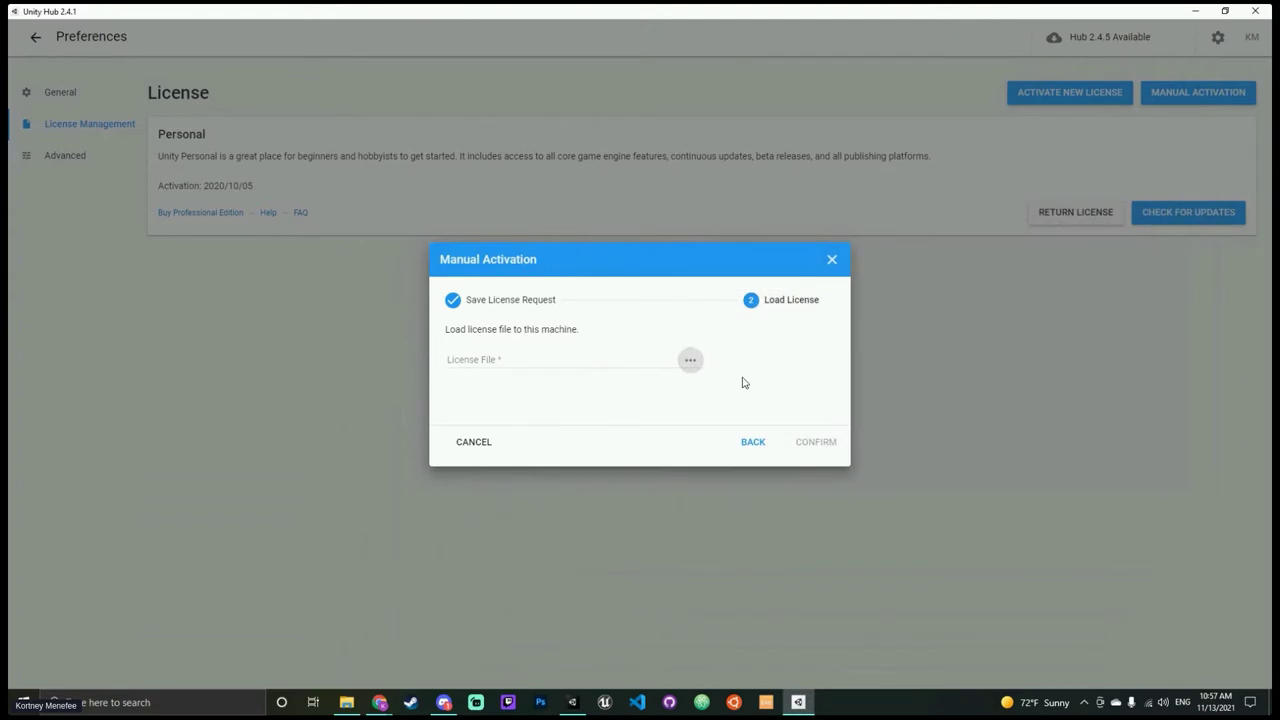
left_click(746, 446)
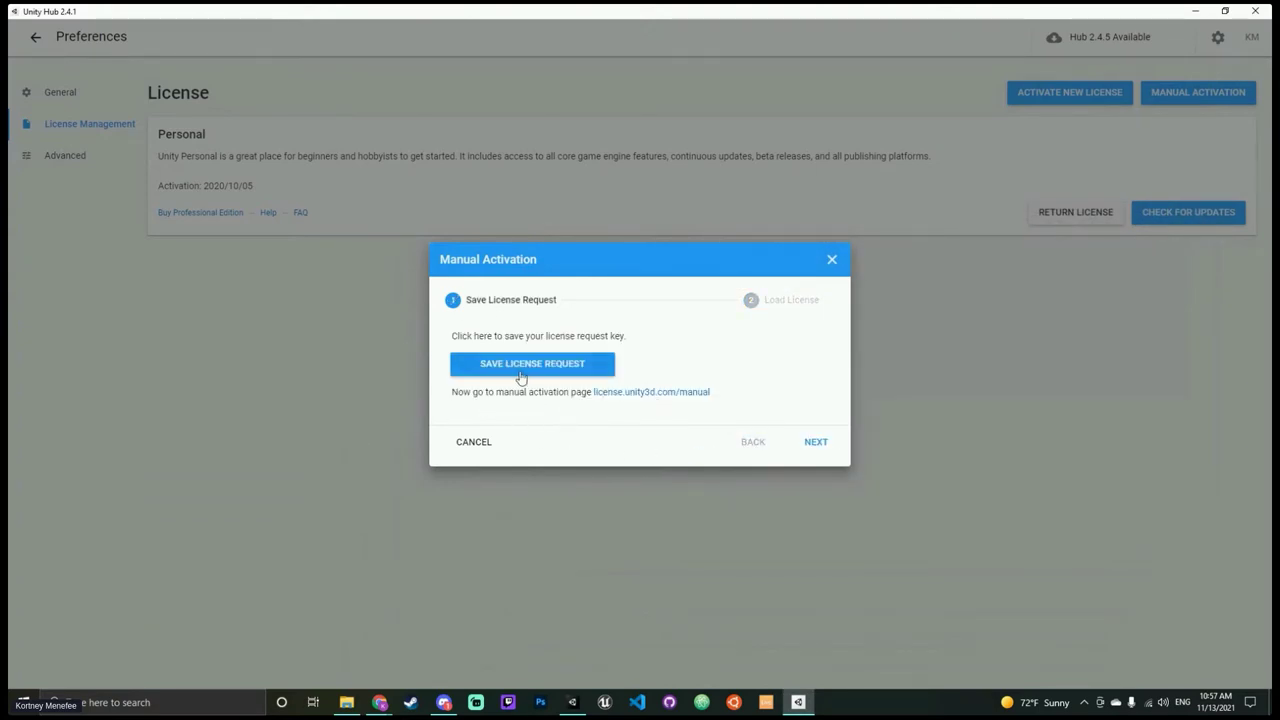
Step: Open the manual activation page license.unity3d.com/manual in the browser and view its license request file chooser without choosing a file
left_click(666, 391)
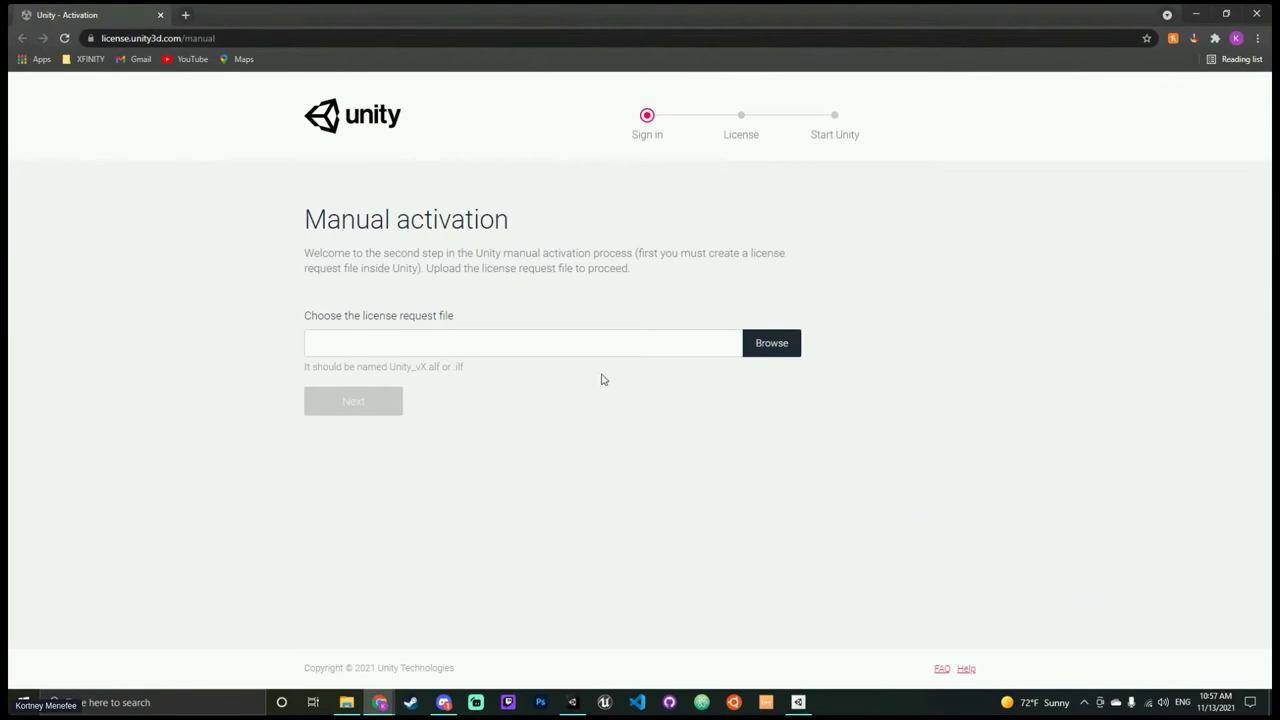
left_click(1195, 14)
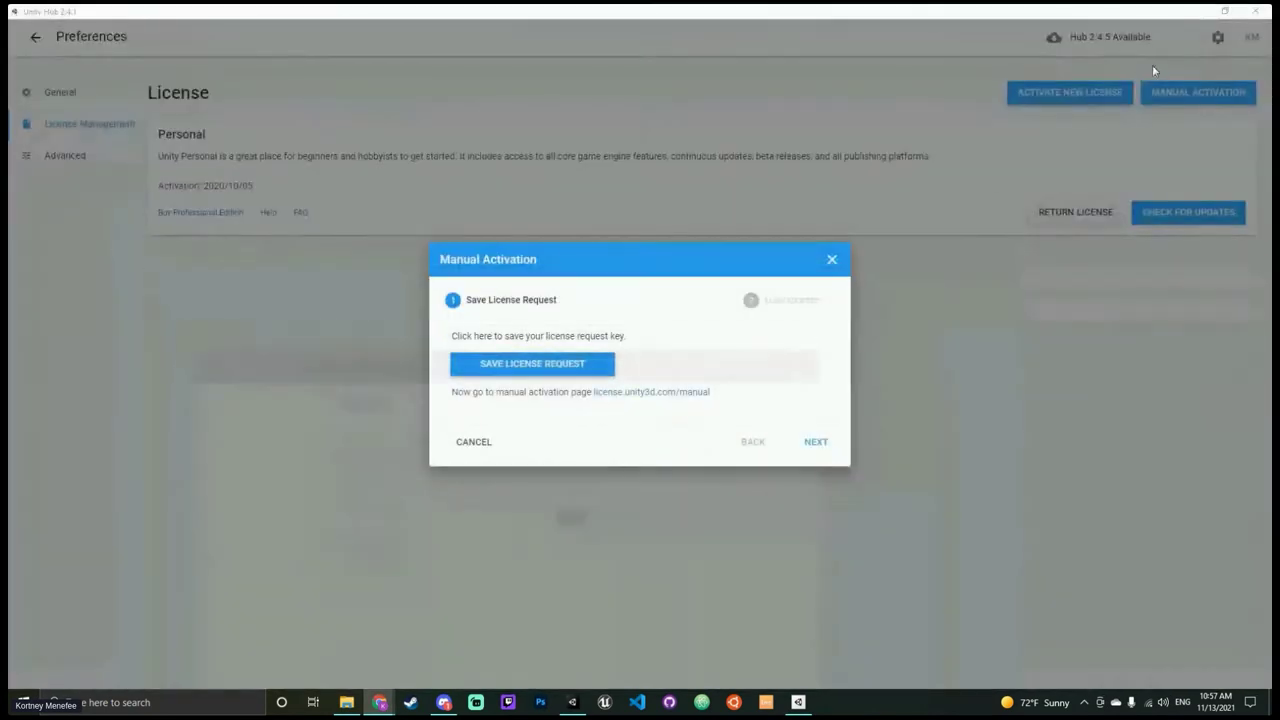
left_click(818, 442)
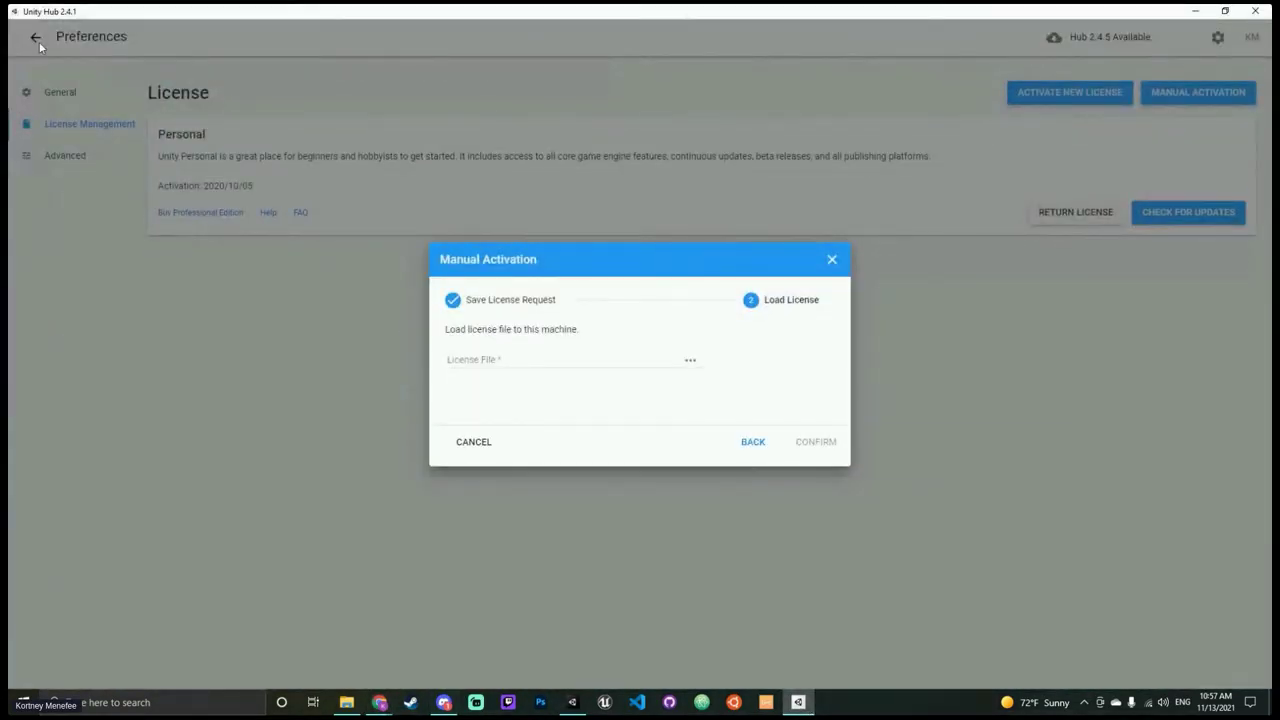
left_click(1194, 12)
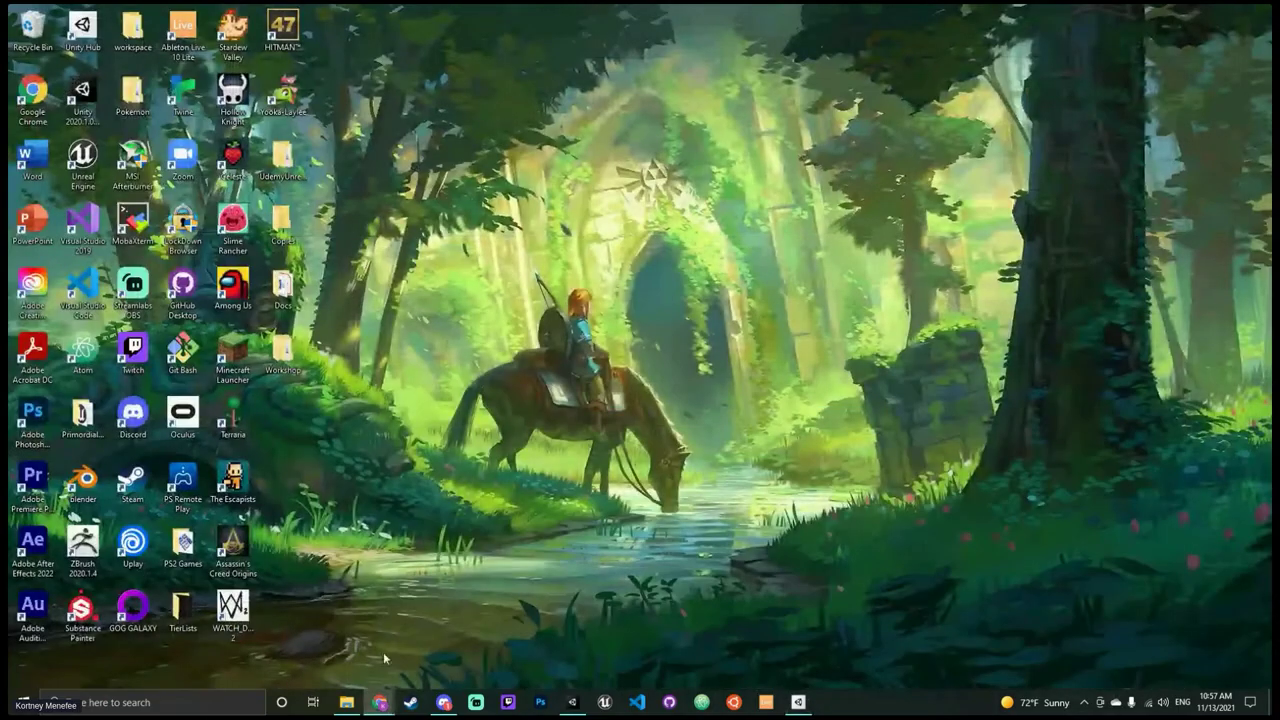
left_click(548, 628)
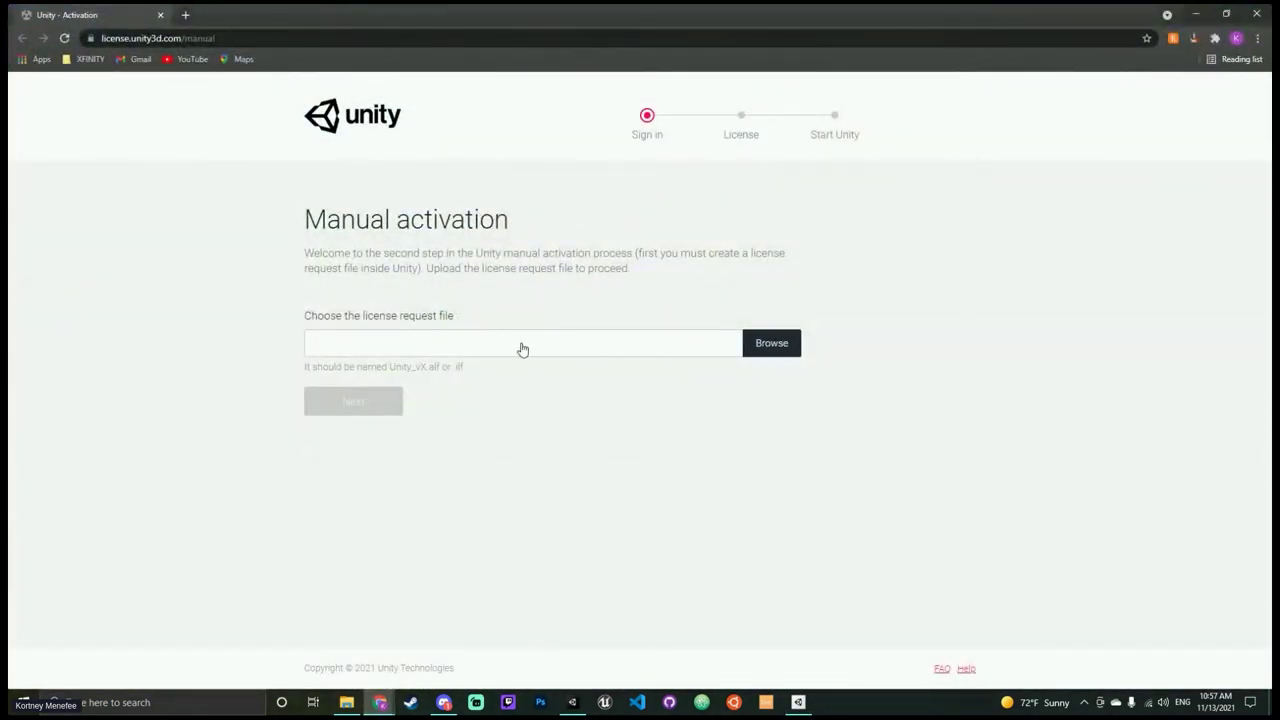
left_click(768, 351)
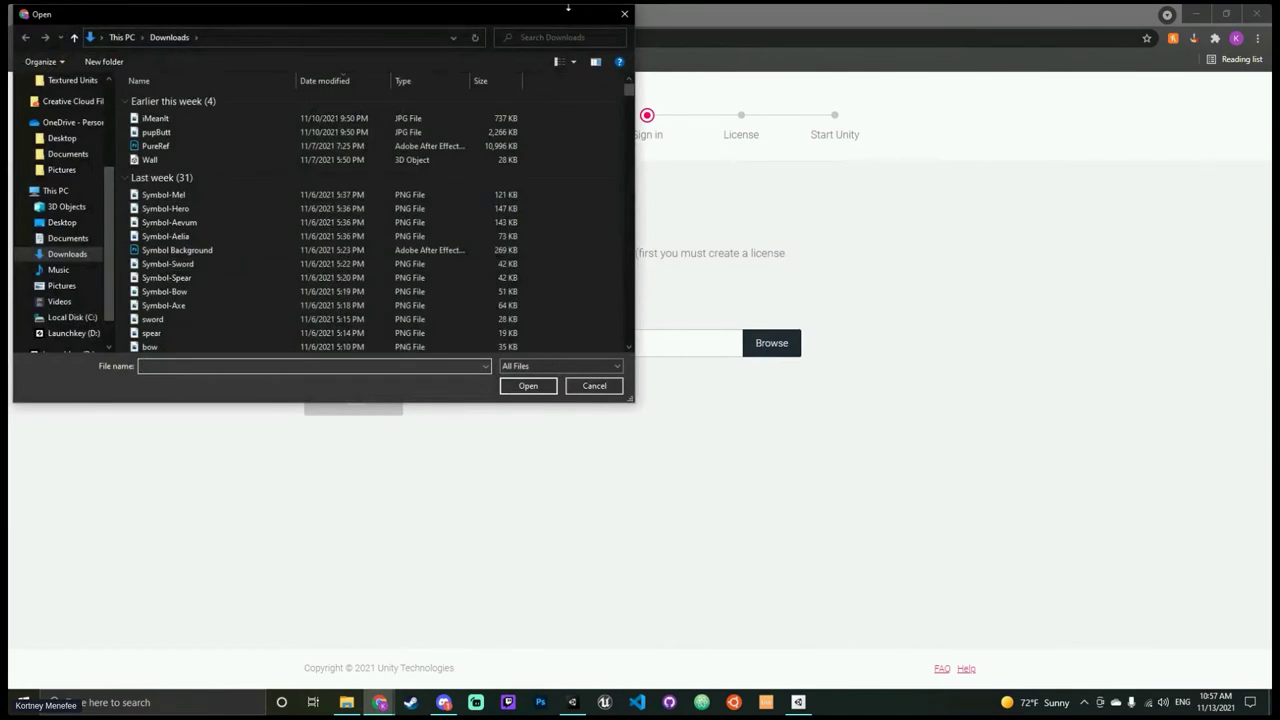
left_click(624, 14)
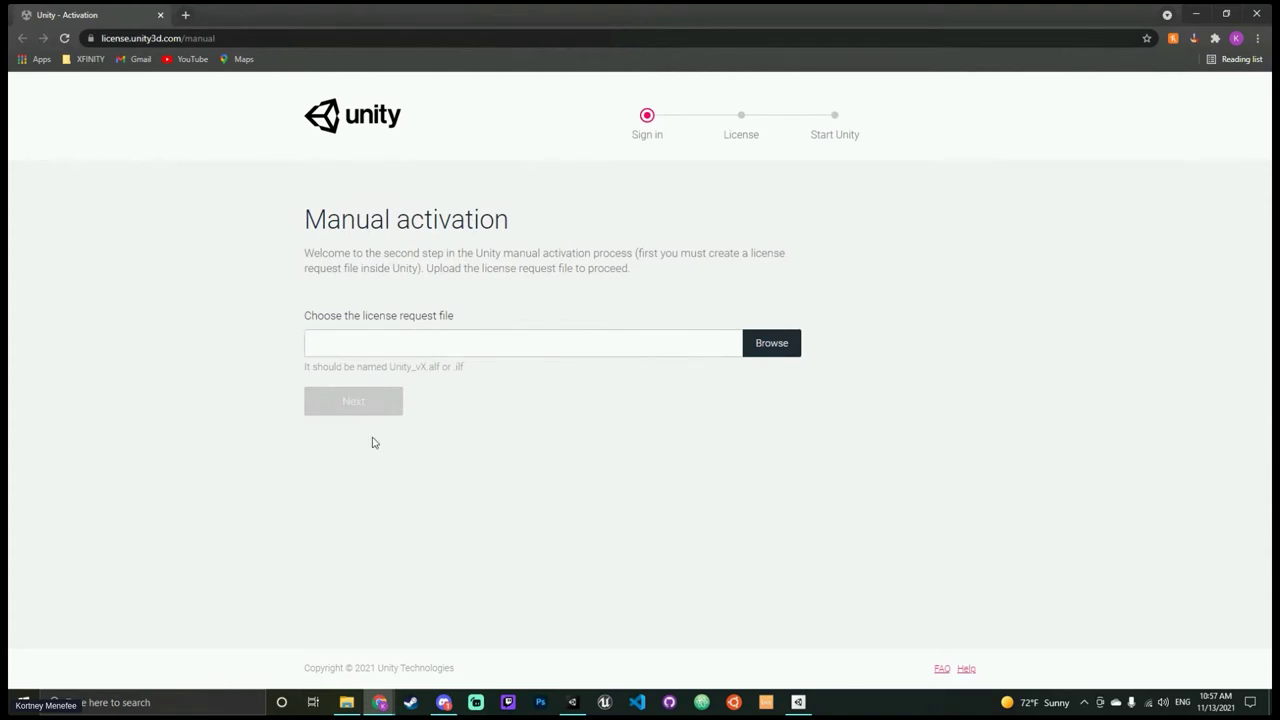
Step: Return to Unity Hub, leave manual activation, and view the Unity Plus or Pro option for a new license without activating it
mouse_move(798, 702)
left_click(798, 702)
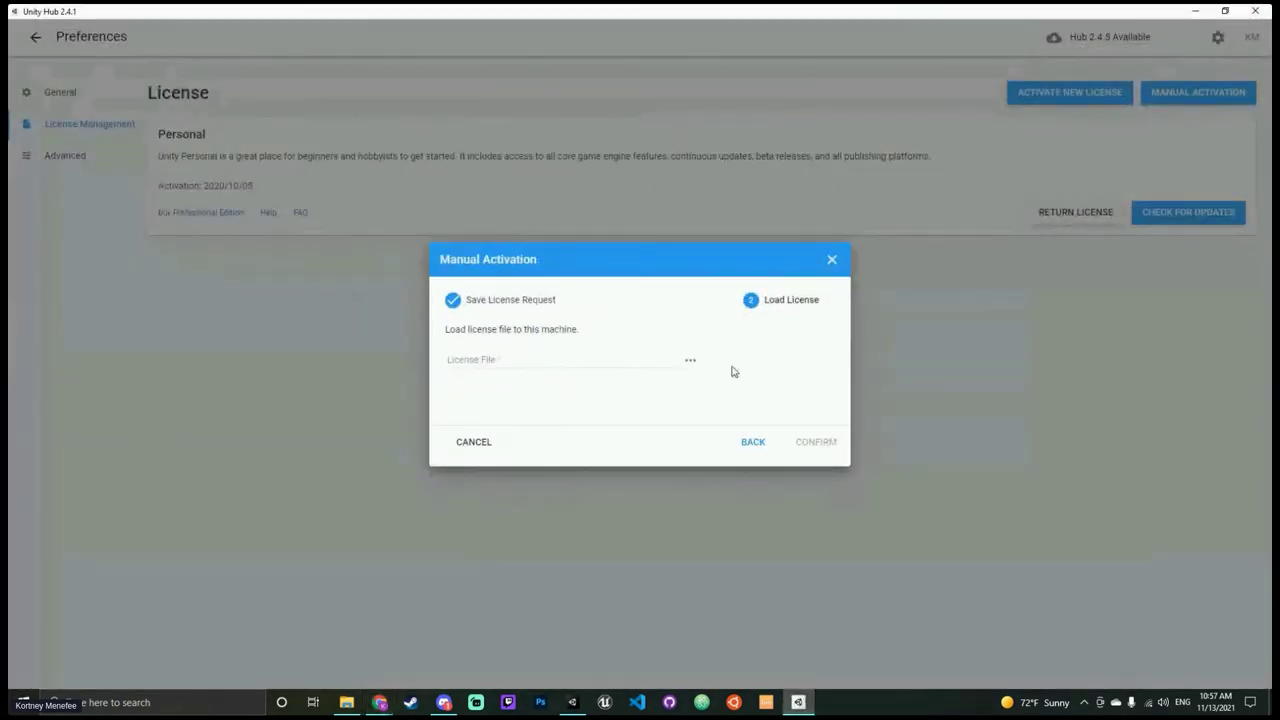
left_click(830, 262)
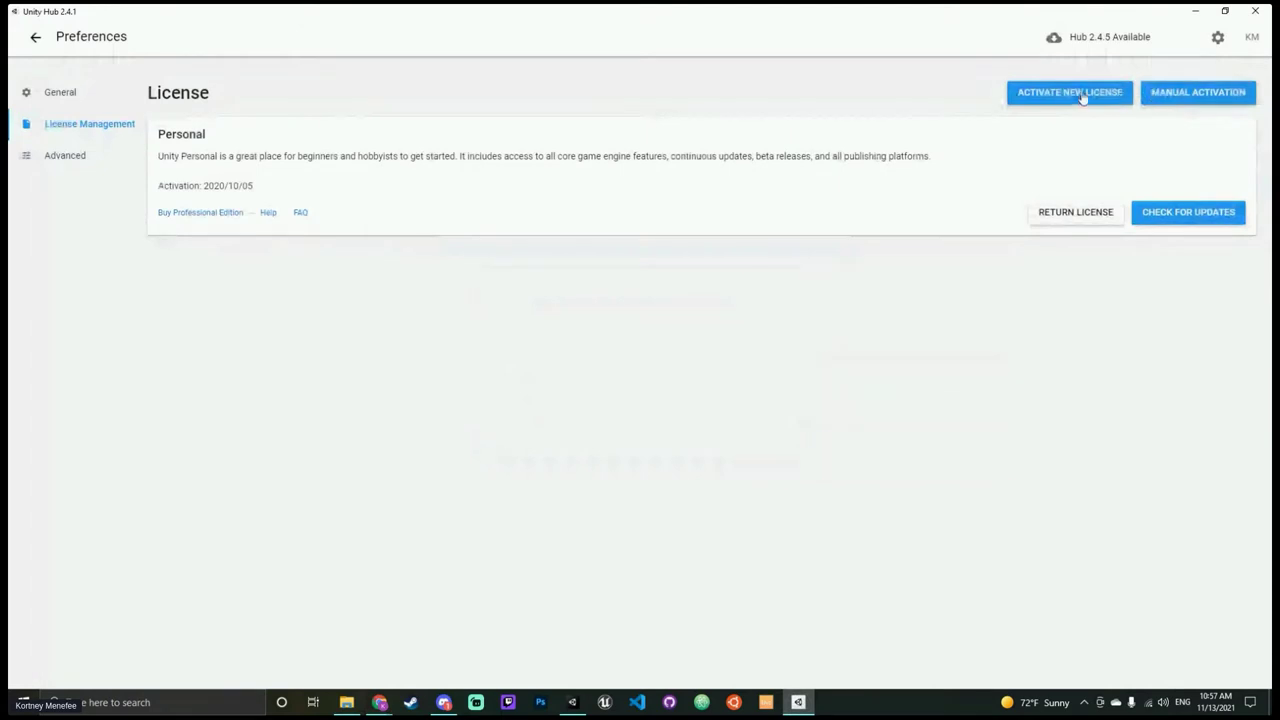
left_click(1040, 94)
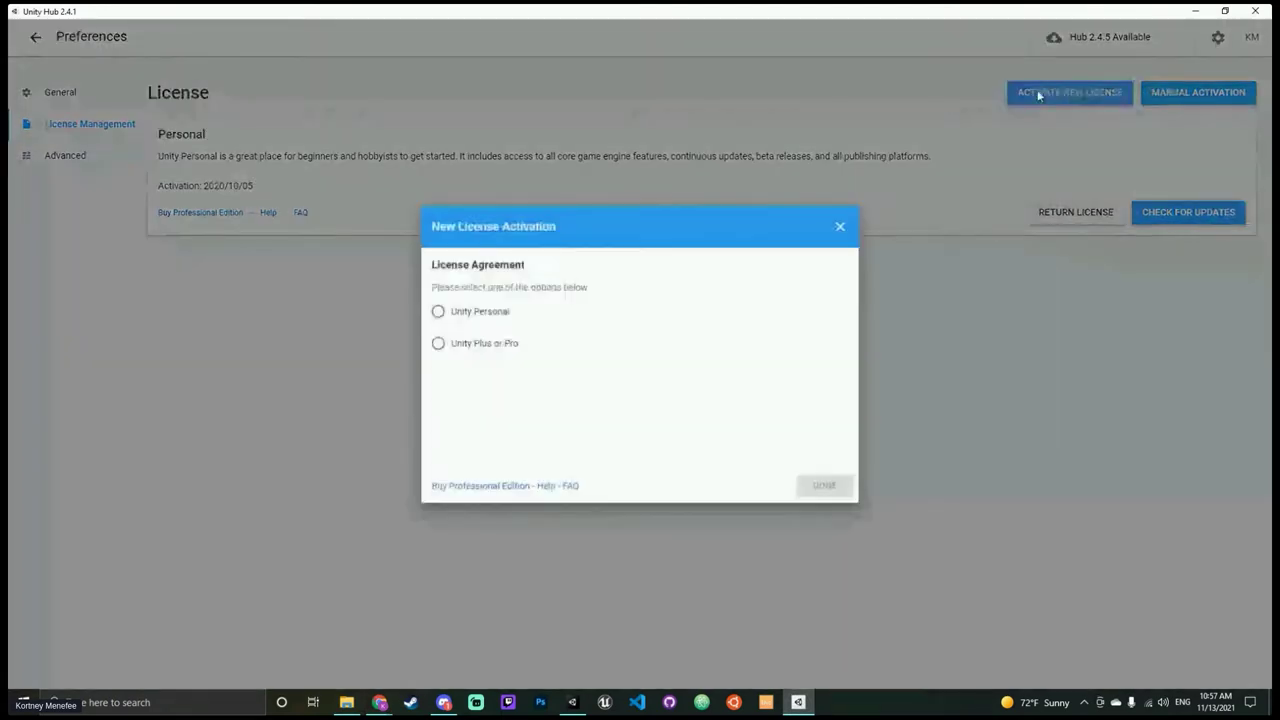
left_click(452, 347)
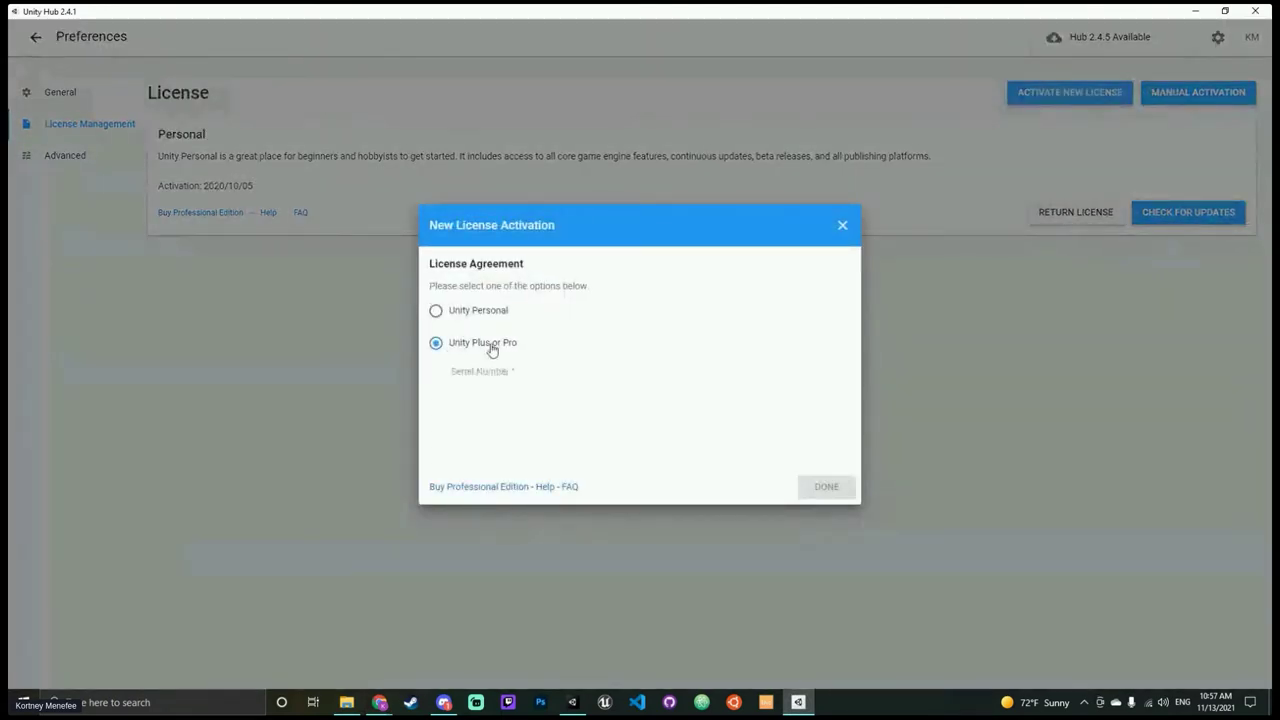
left_click(842, 224)
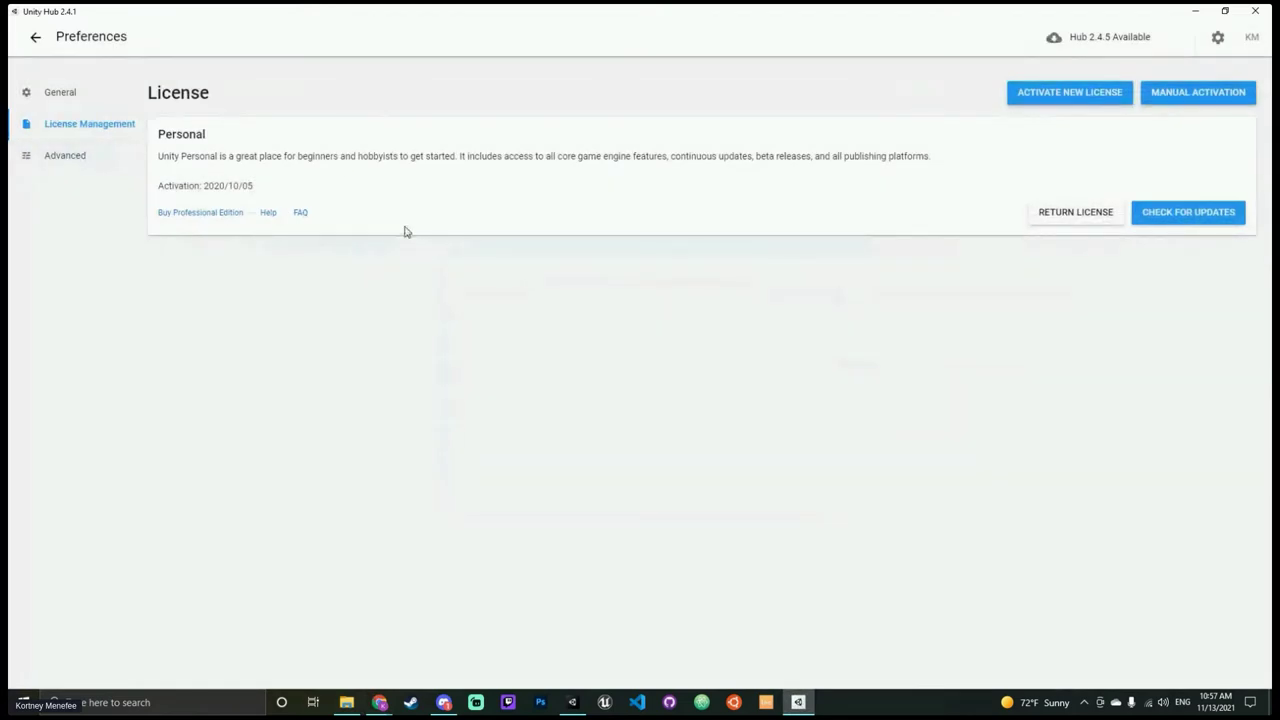
Step: View the license return confirmation and the new license activation dialog, cancelling both
left_click(571, 704)
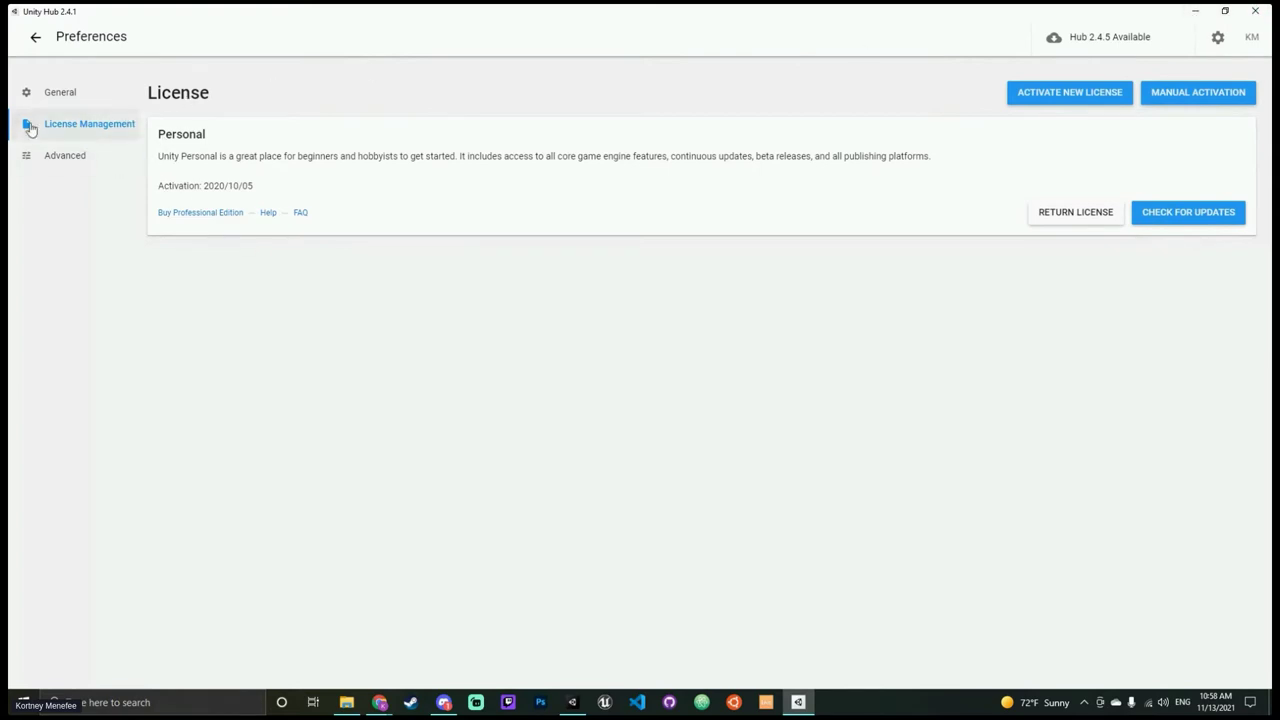
left_click(1051, 224)
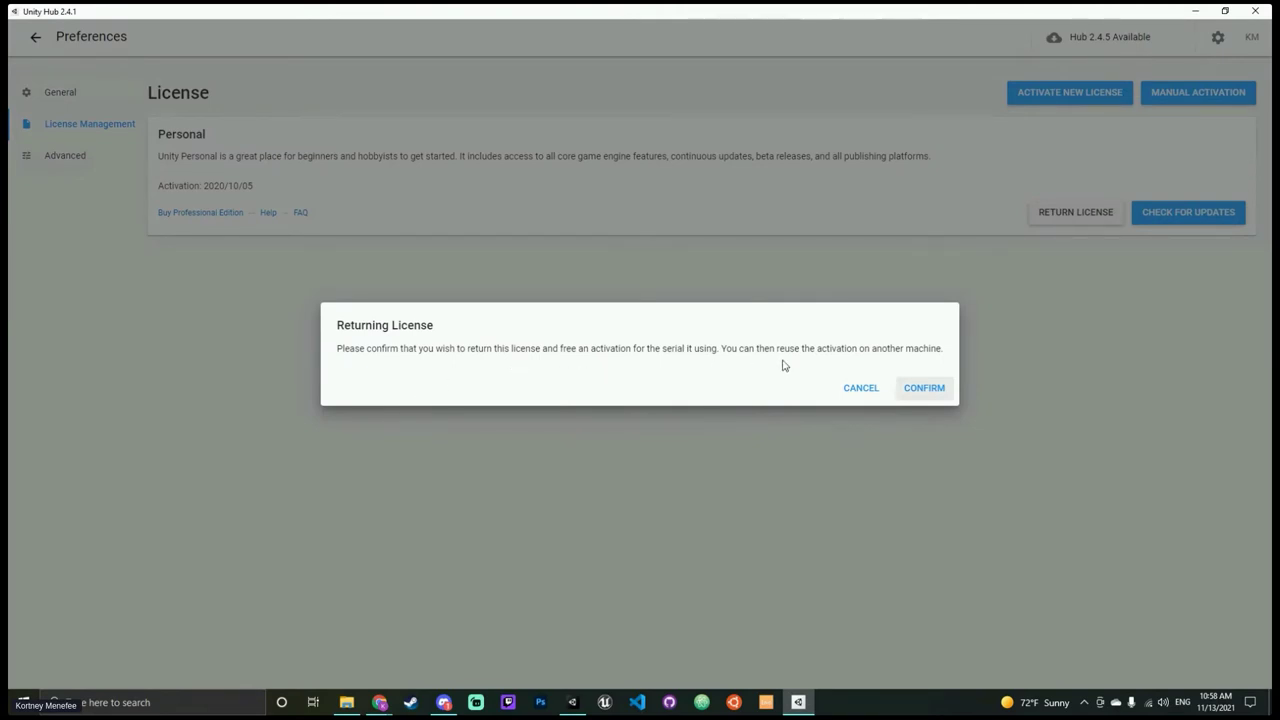
left_click(872, 391)
left_click(1066, 97)
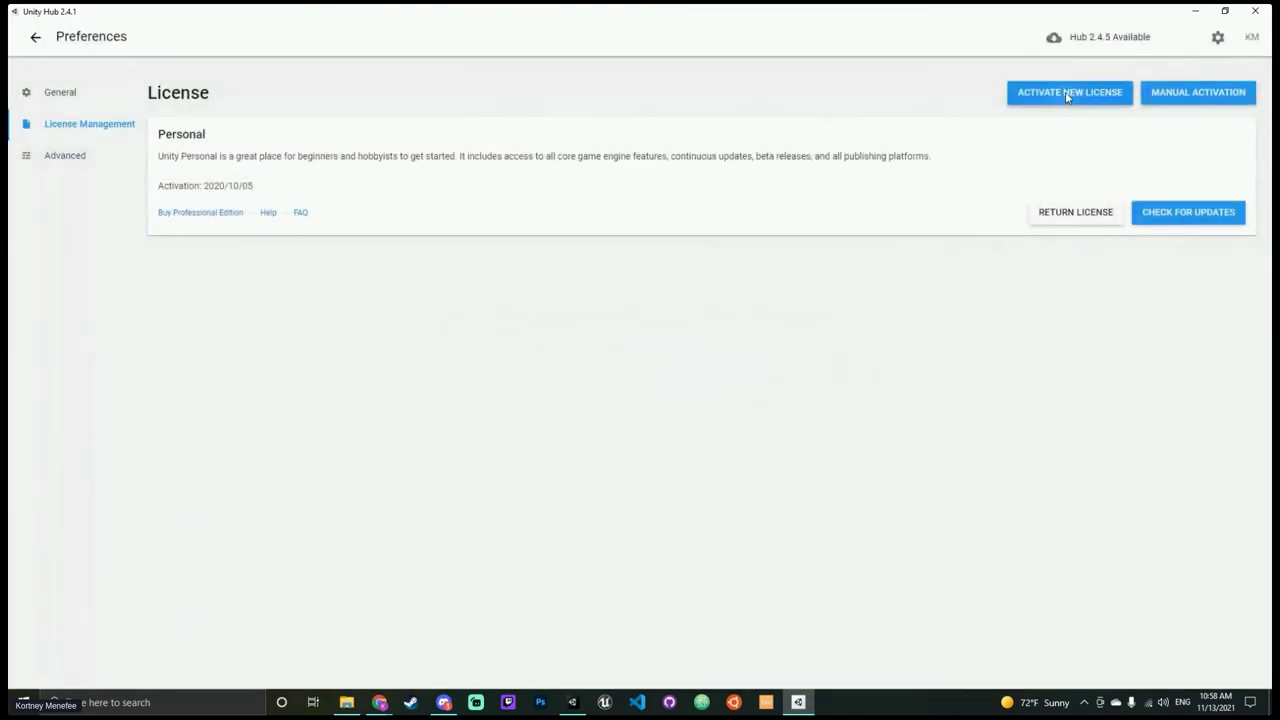
left_click(842, 226)
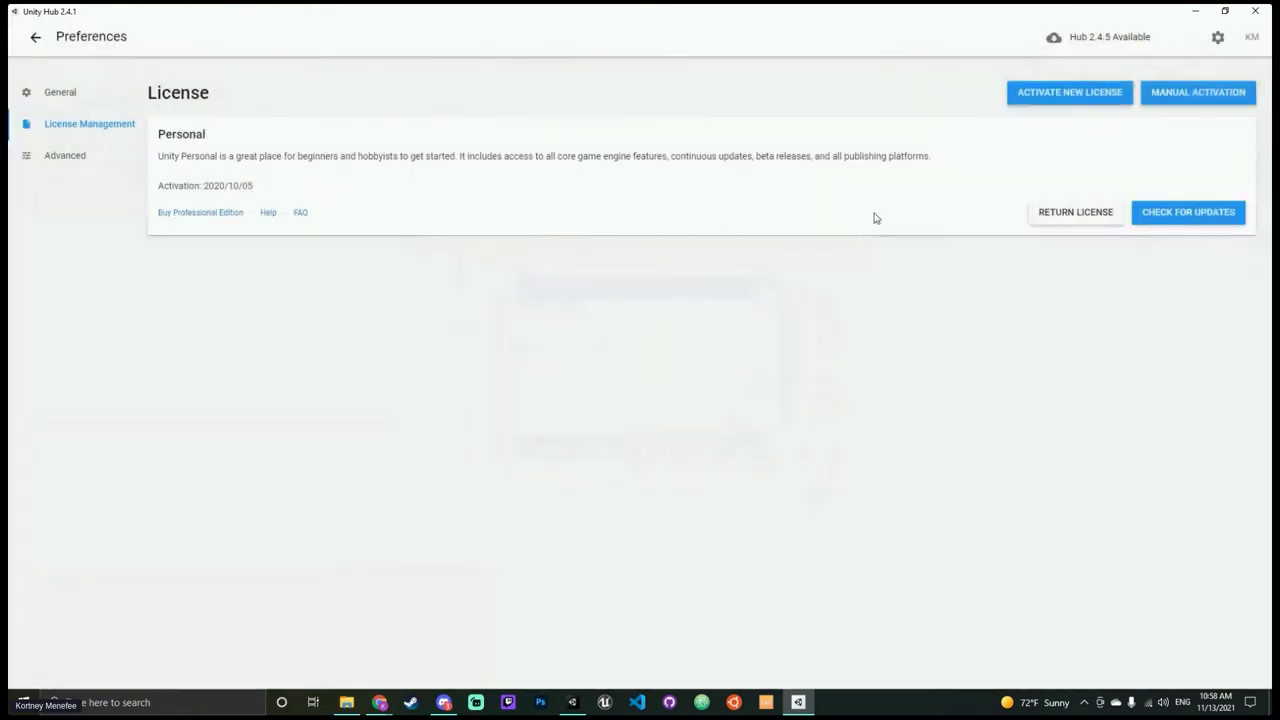
Step: Check the Personal license for updates and view the Advanced preferences before returning to License Management
left_click(1192, 218)
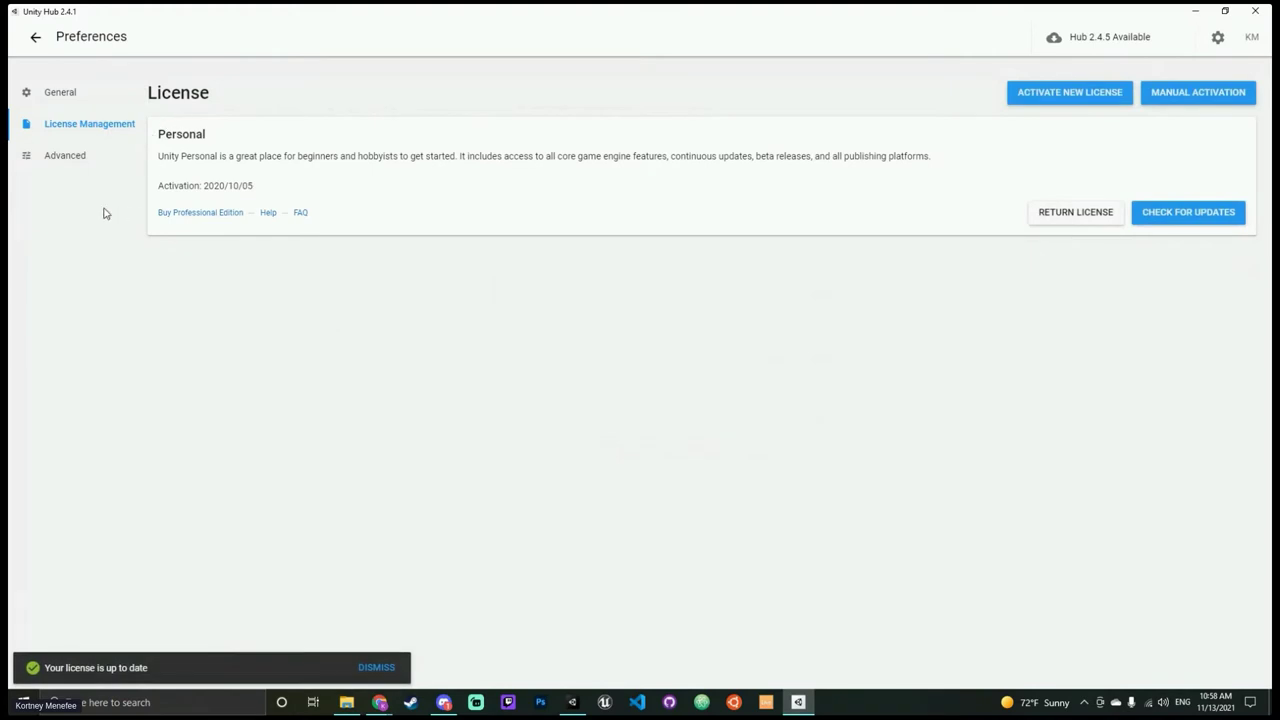
left_click(65, 155)
left_click(61, 130)
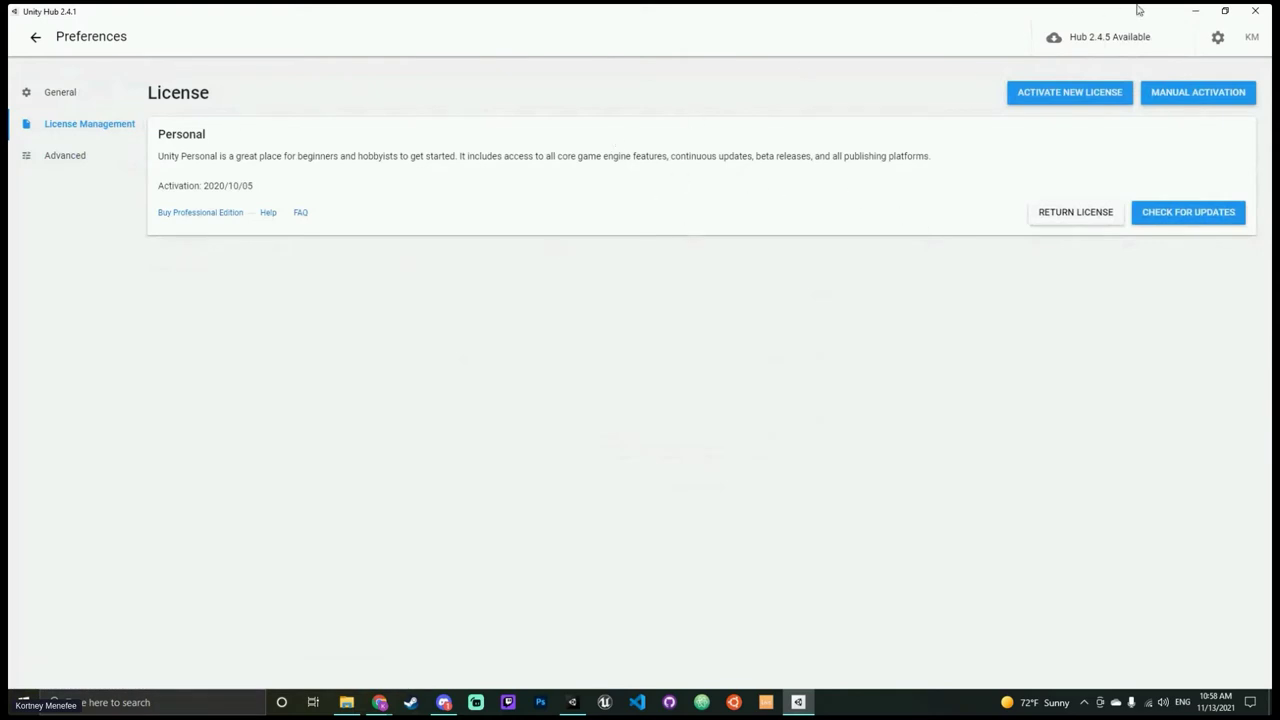
Step: Close the manual activation page in the browser and the SteamVR status window
left_click(1194, 12)
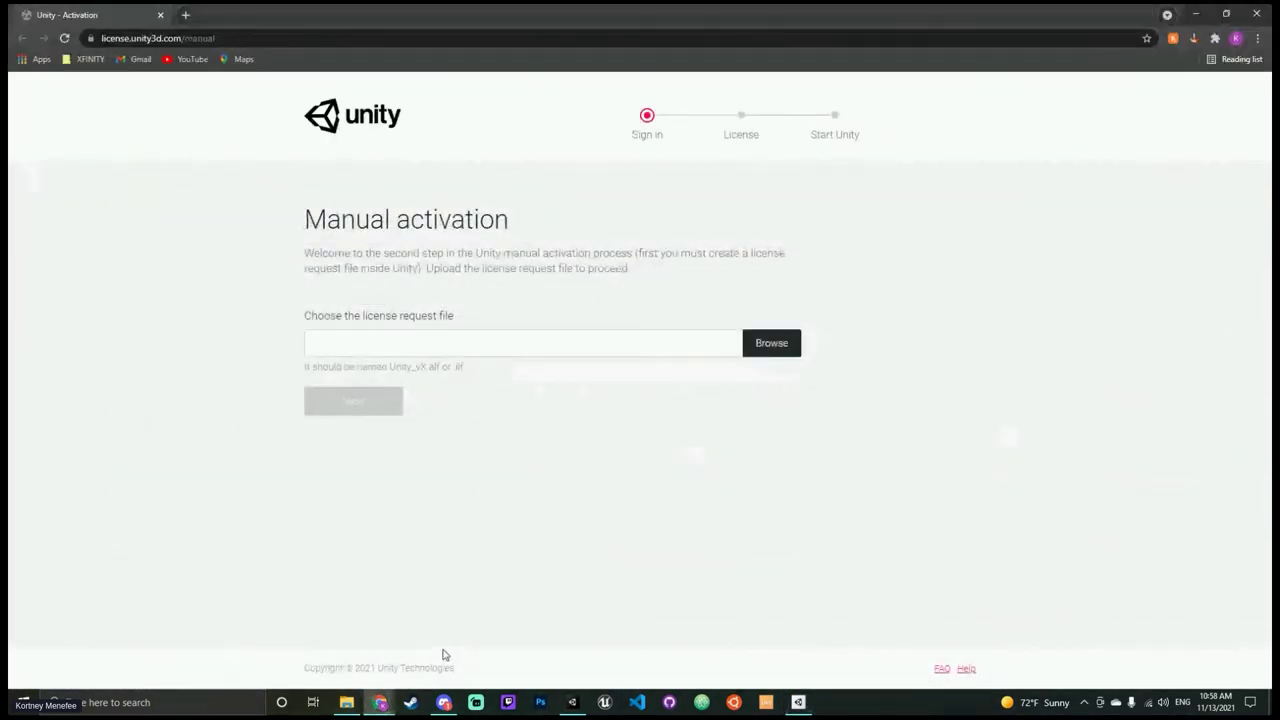
left_click(161, 15)
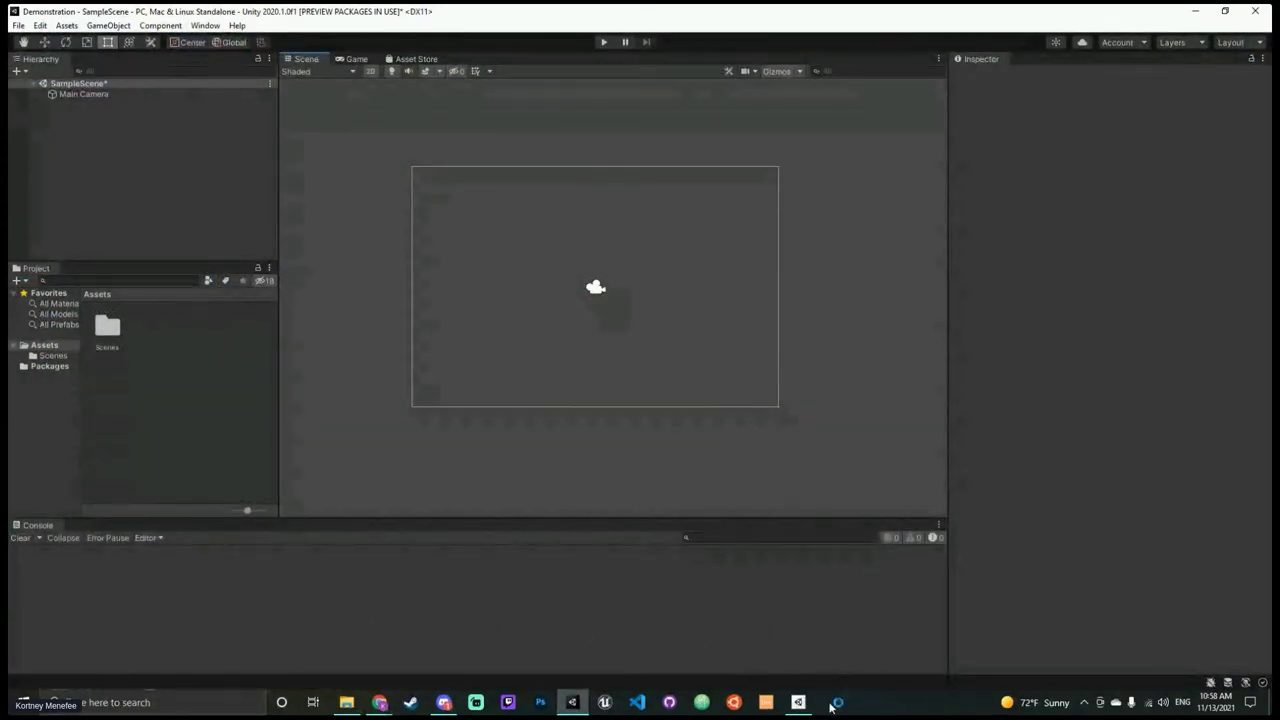
mouse_move(831, 700)
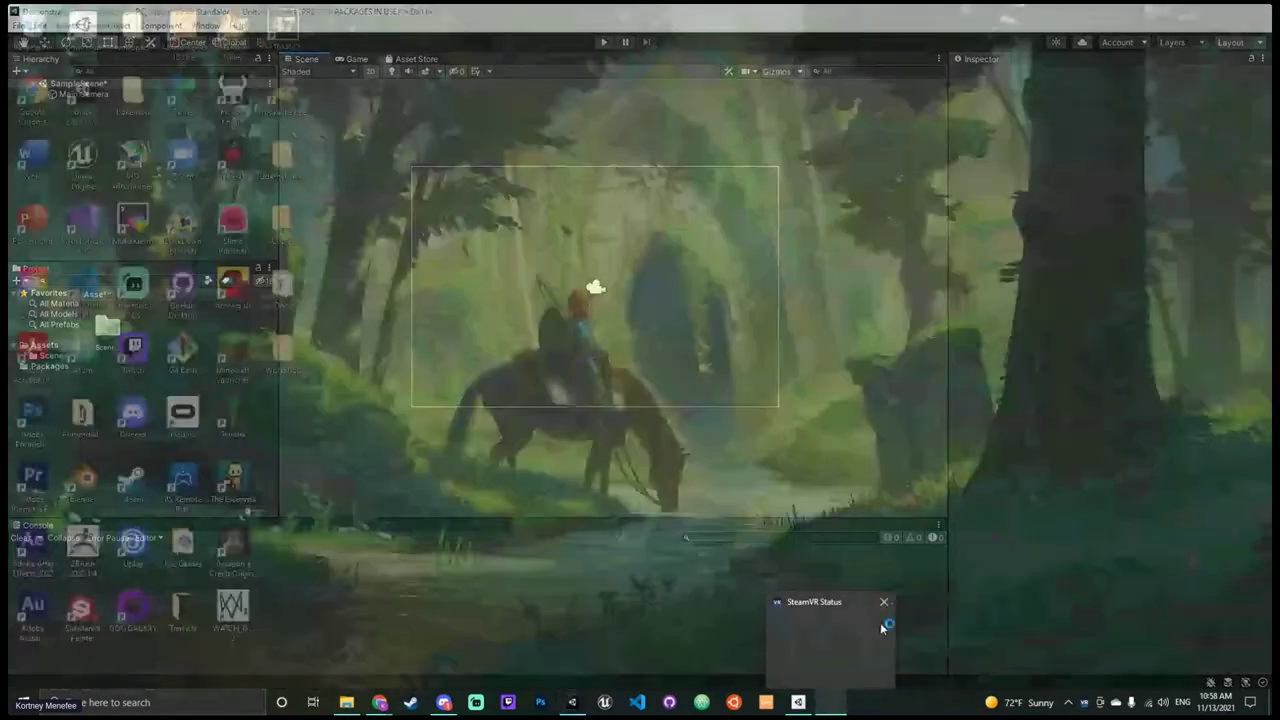
left_click(883, 628)
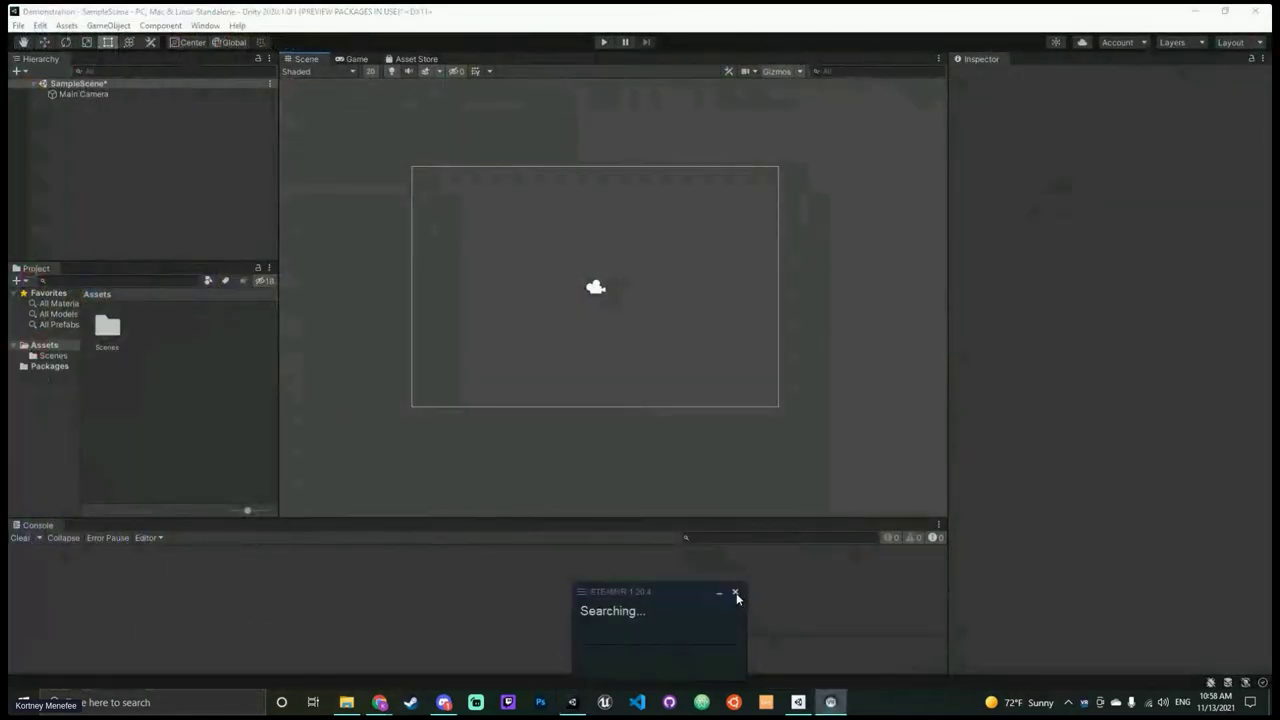
left_click(736, 594)
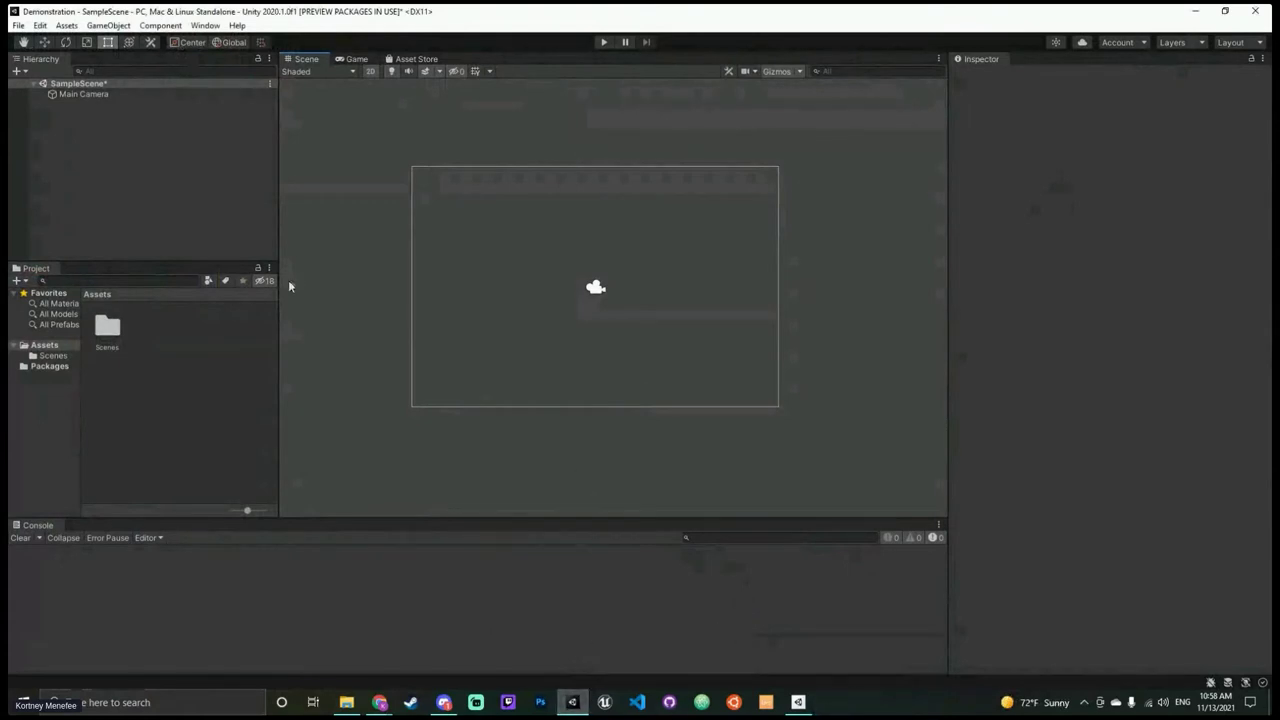
Step: Close Unity Hub and the Unreal Project Browser to return to the Unity editor
left_click(797, 695)
left_click(1255, 11)
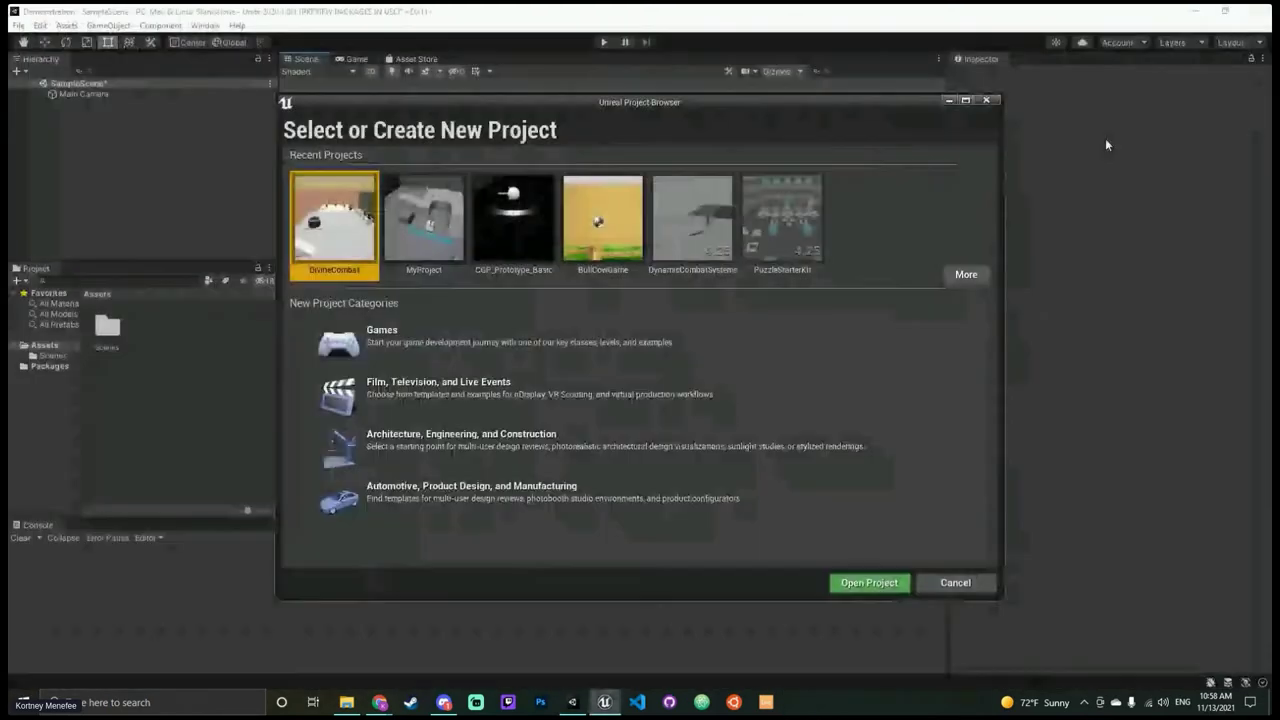
left_click(986, 100)
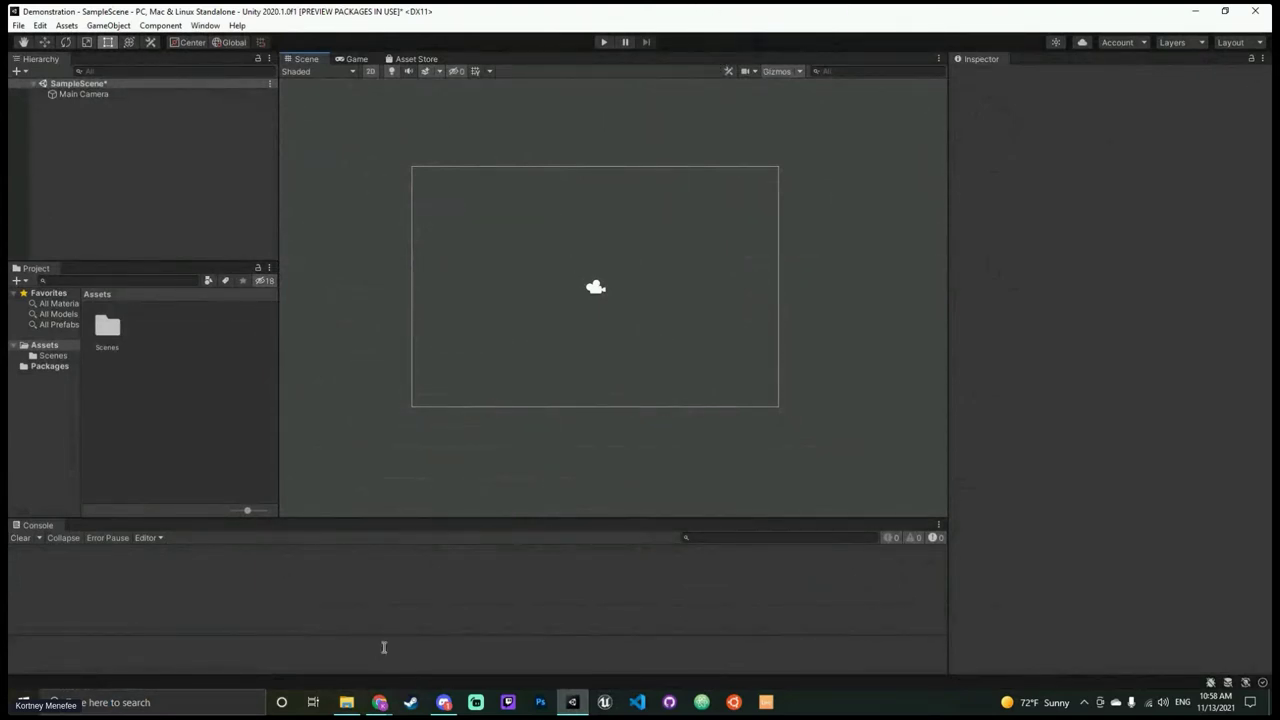
Step: Switch to the browser and examine the Free Platform Game Assets page on the Unity Asset Store
left_click(446, 702)
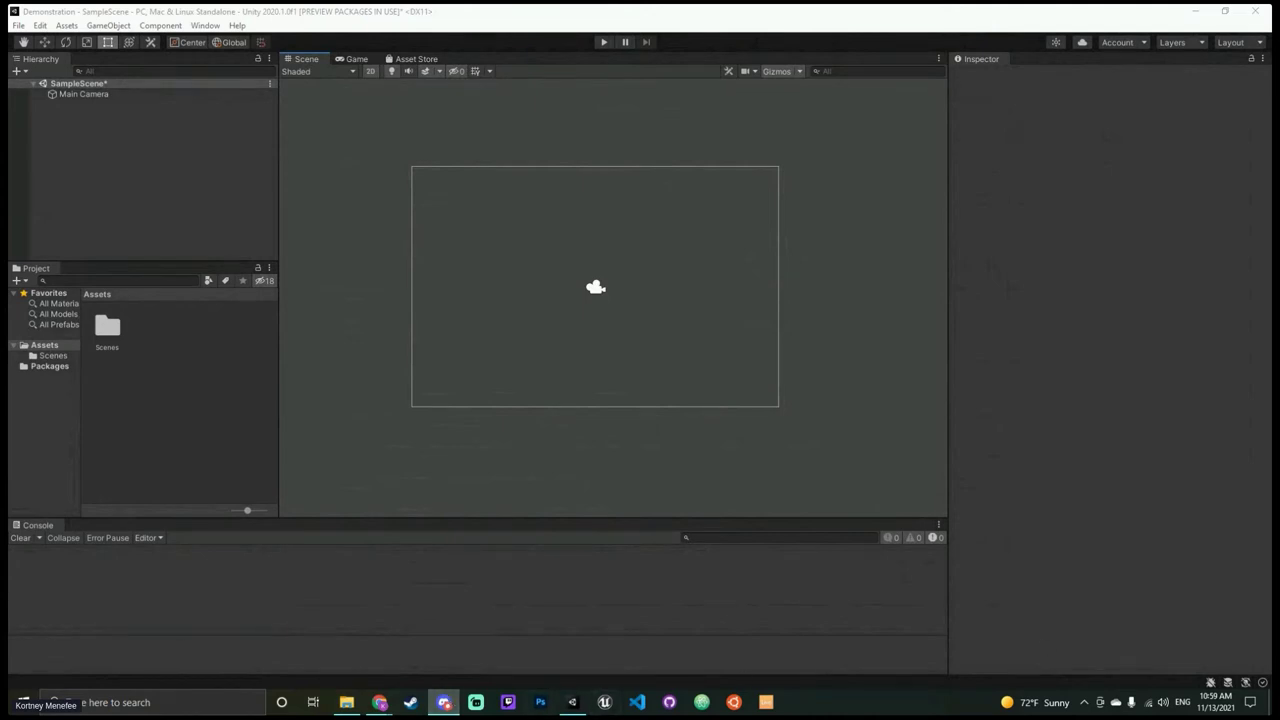
key("alt+Tab")
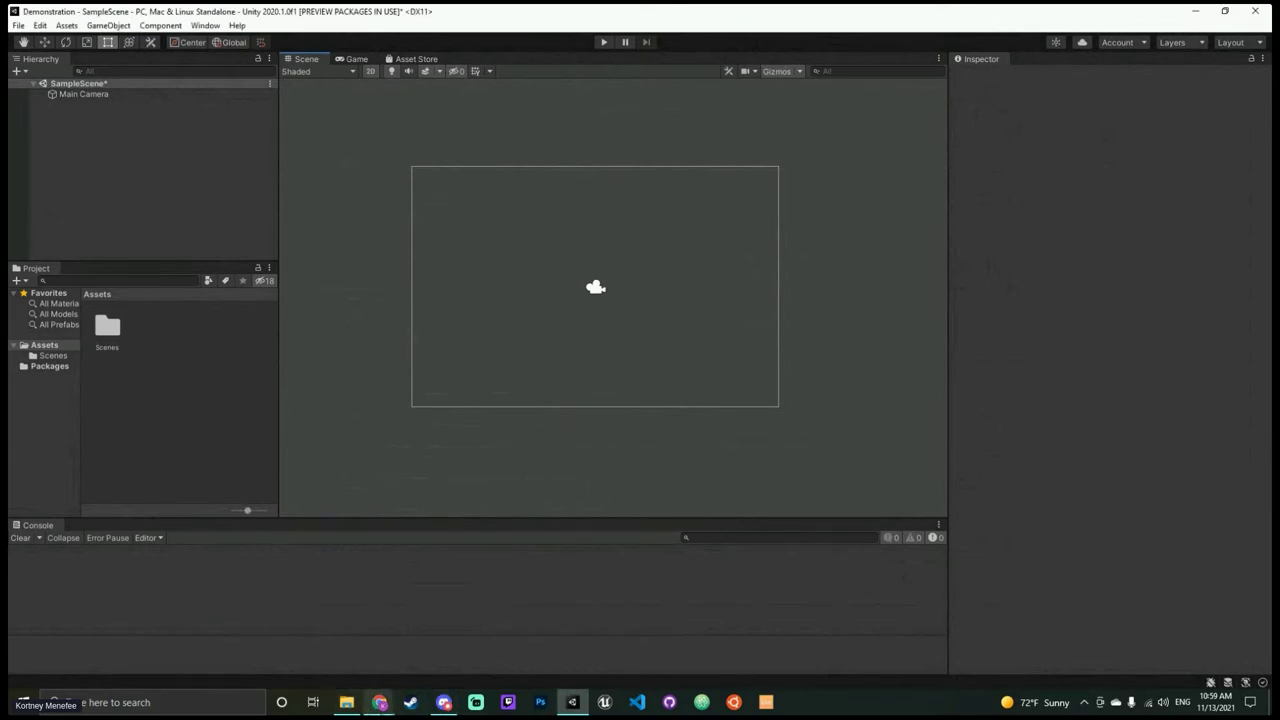
mouse_move(379, 702)
left_click(335, 656)
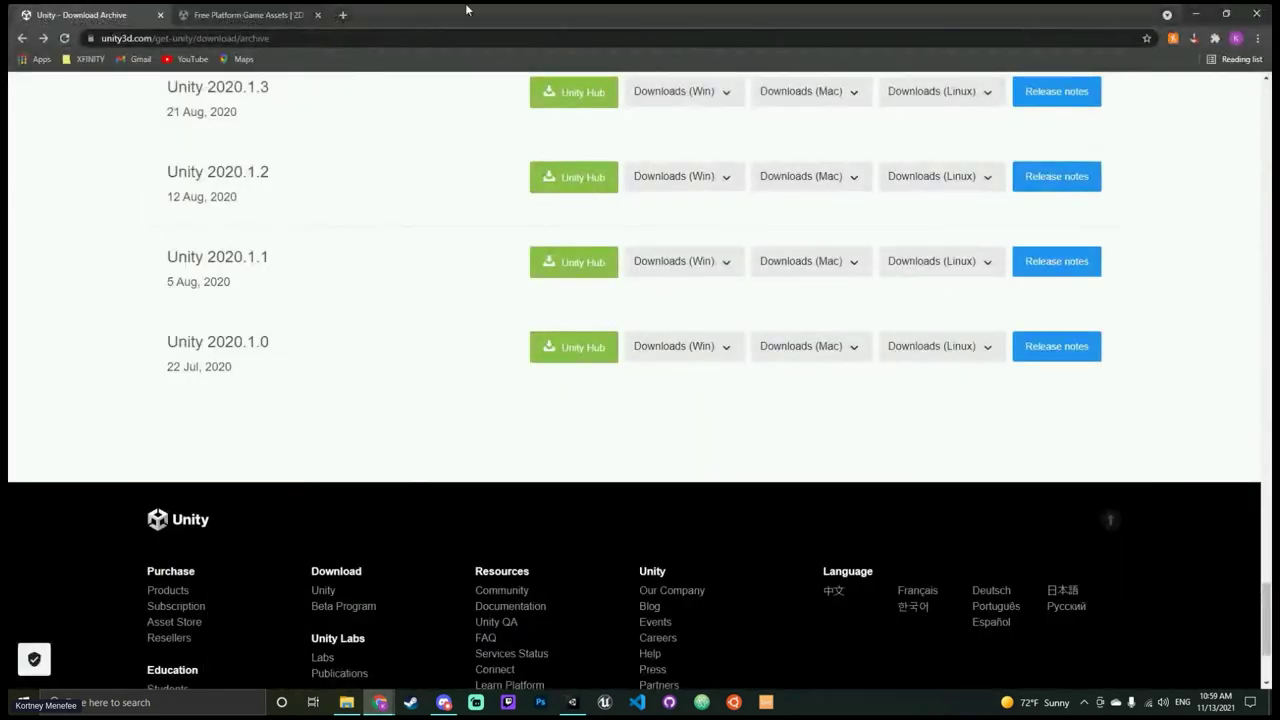
left_click(245, 15)
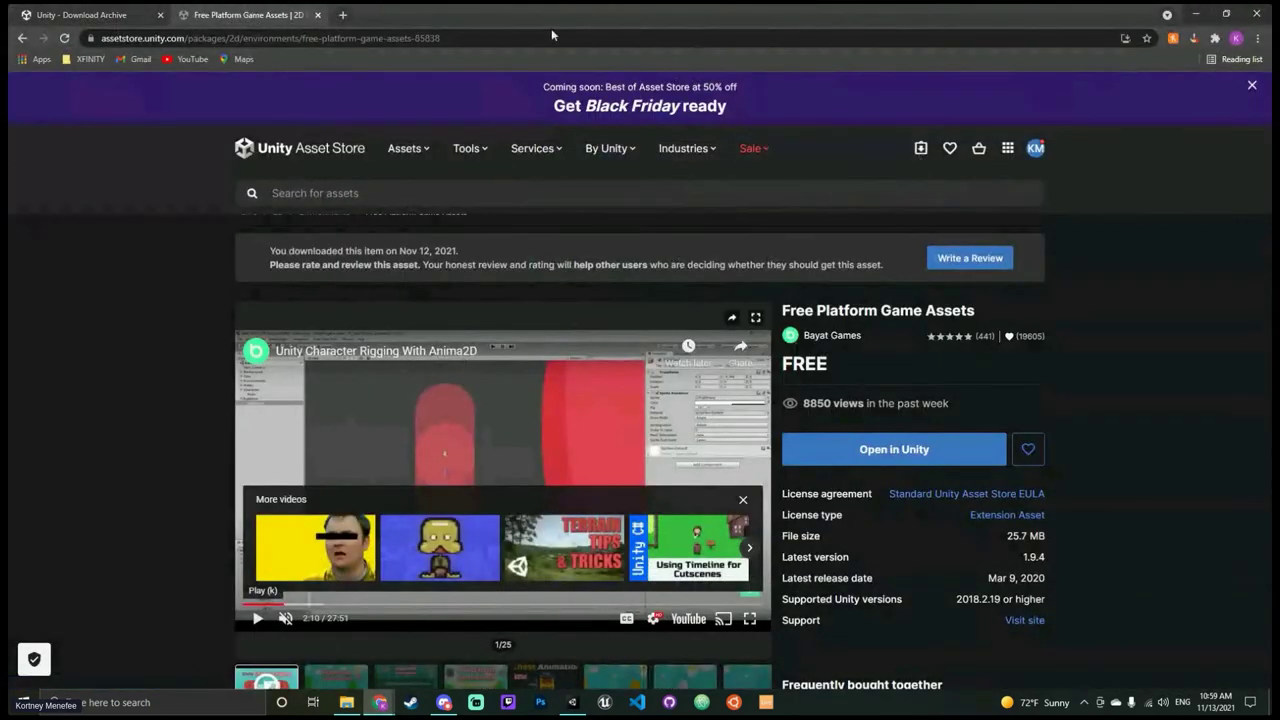
scroll(520, 234, "down", 3)
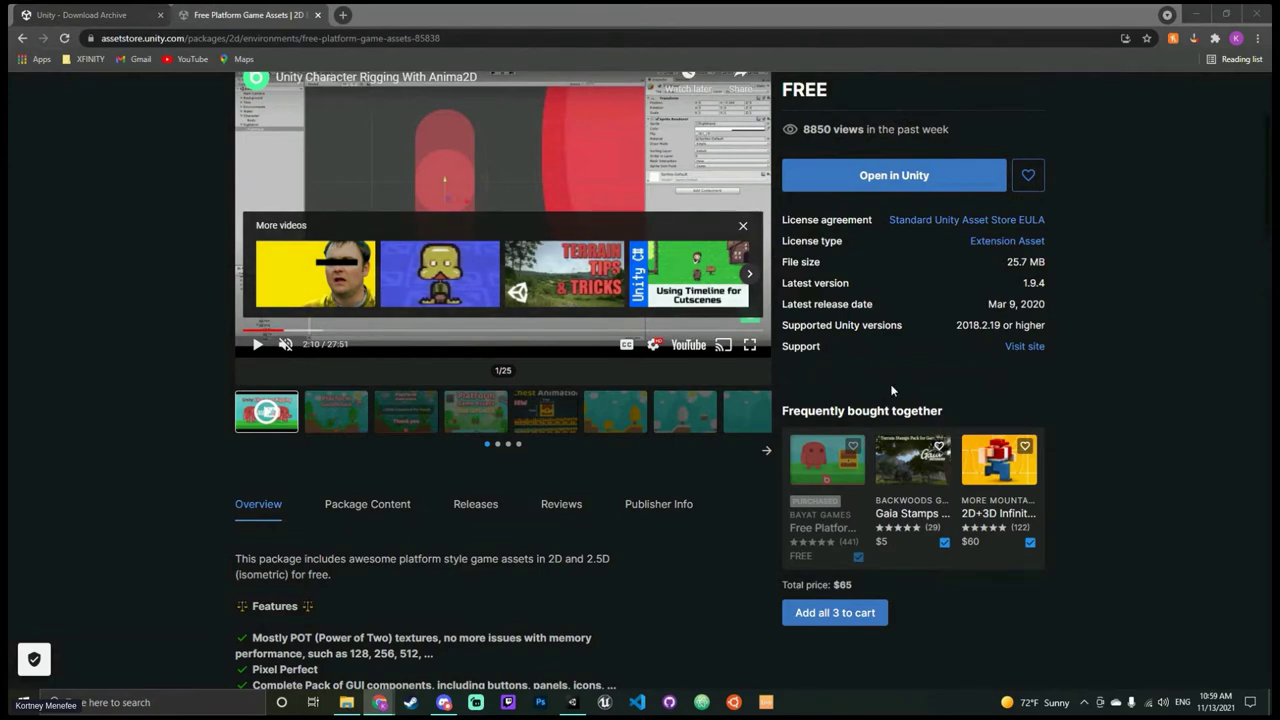
scroll(969, 380, "up", 3)
scroll(1097, 263, "down", 3)
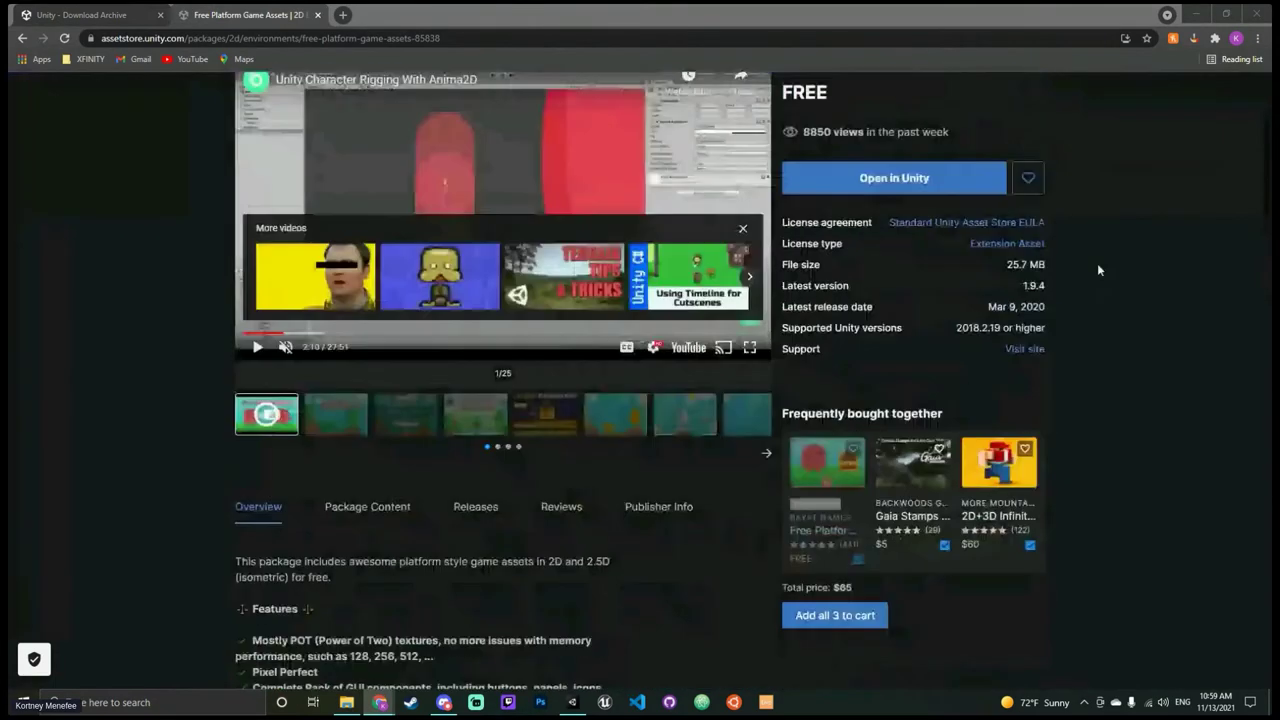
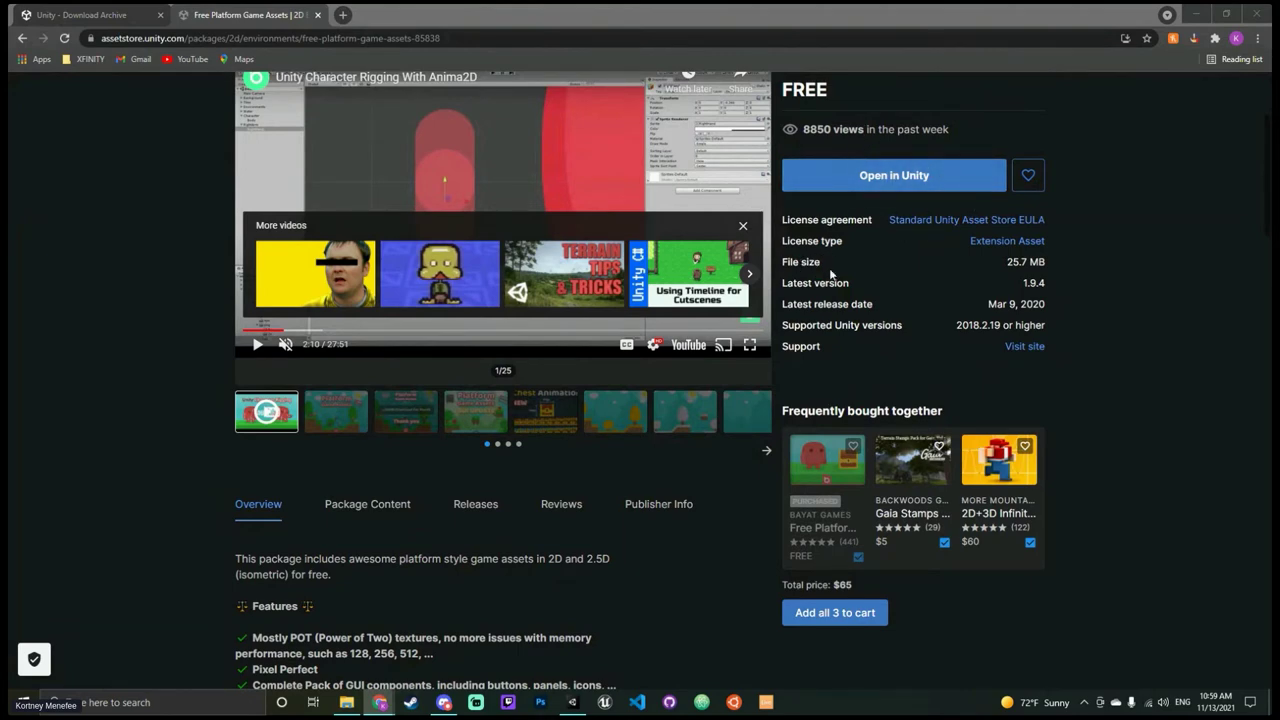
scroll(830, 273, "up", 5)
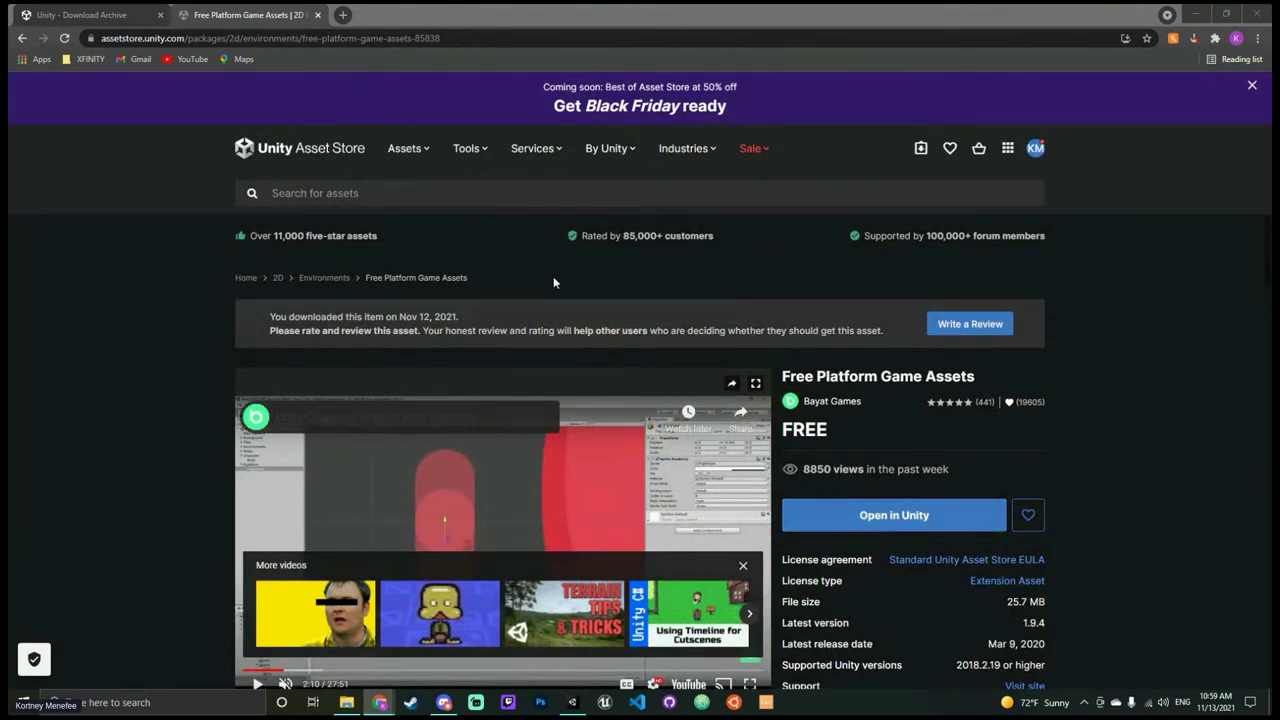
scroll(87, 392, "down", 3)
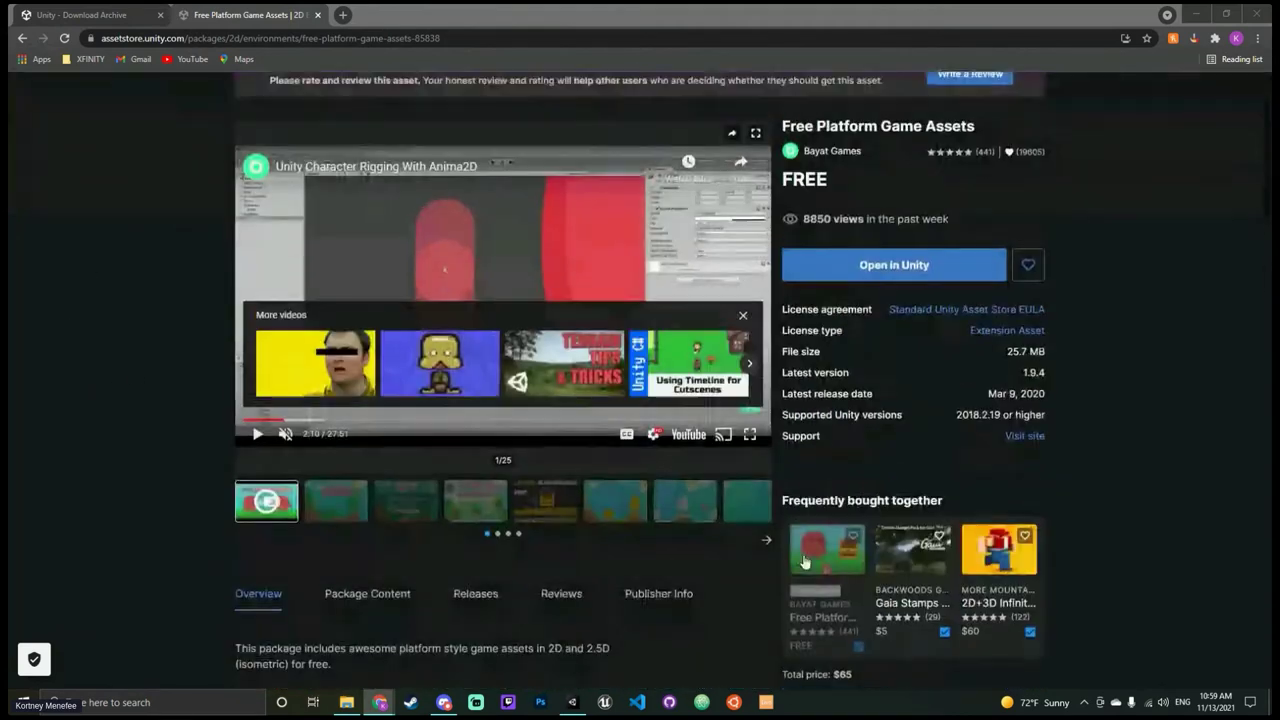
scroll(923, 220, "up", 3)
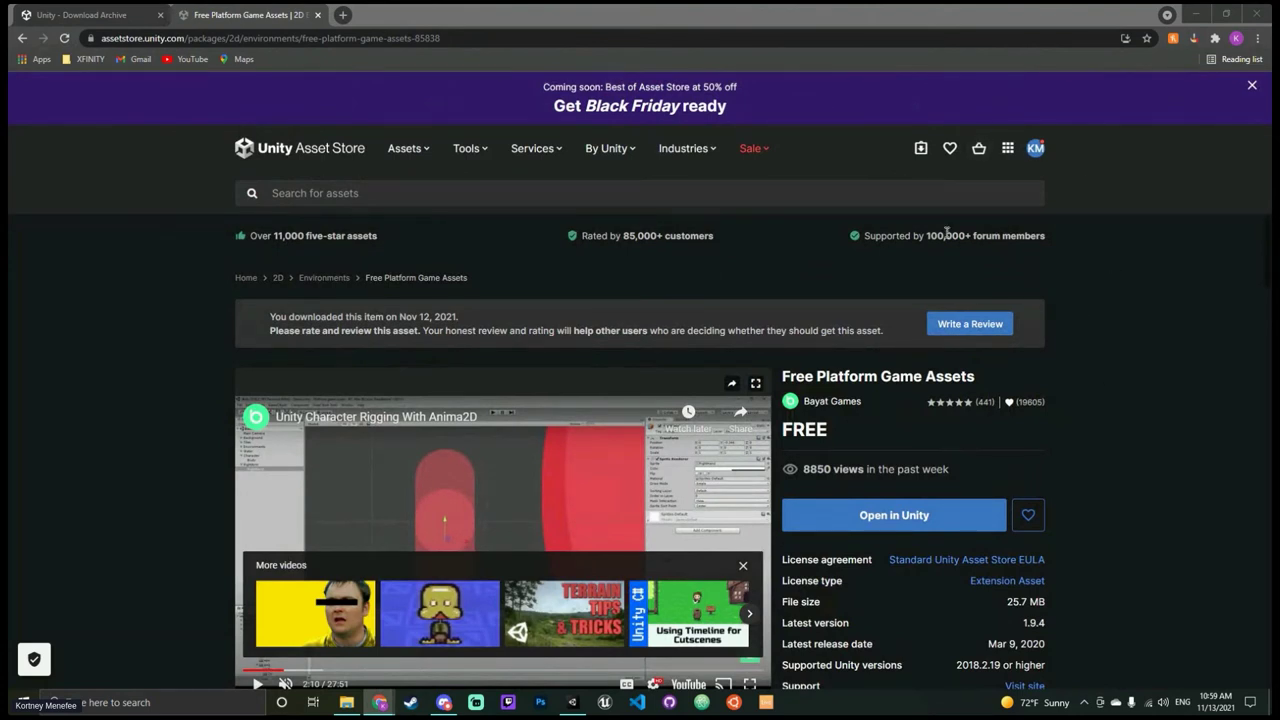
Step: Open the account's My Assets page on the Asset Store and look through the owned assets
left_click(924, 155)
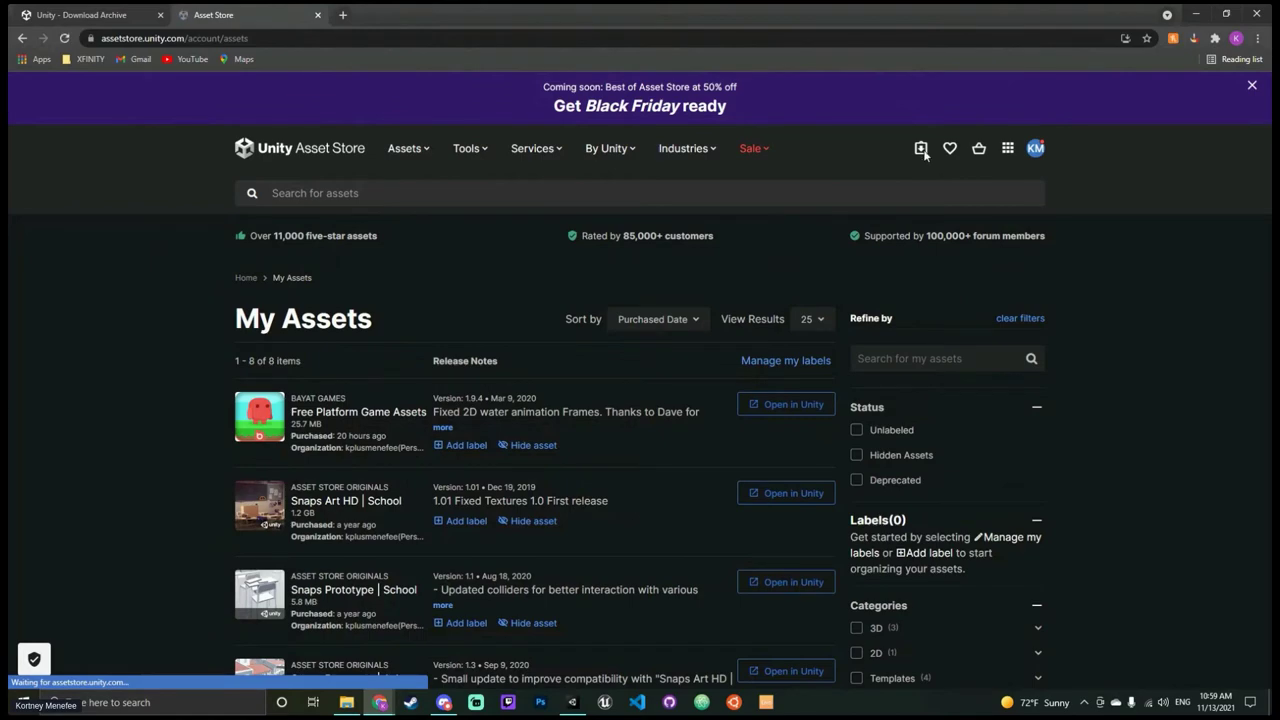
scroll(114, 392, "down", 3)
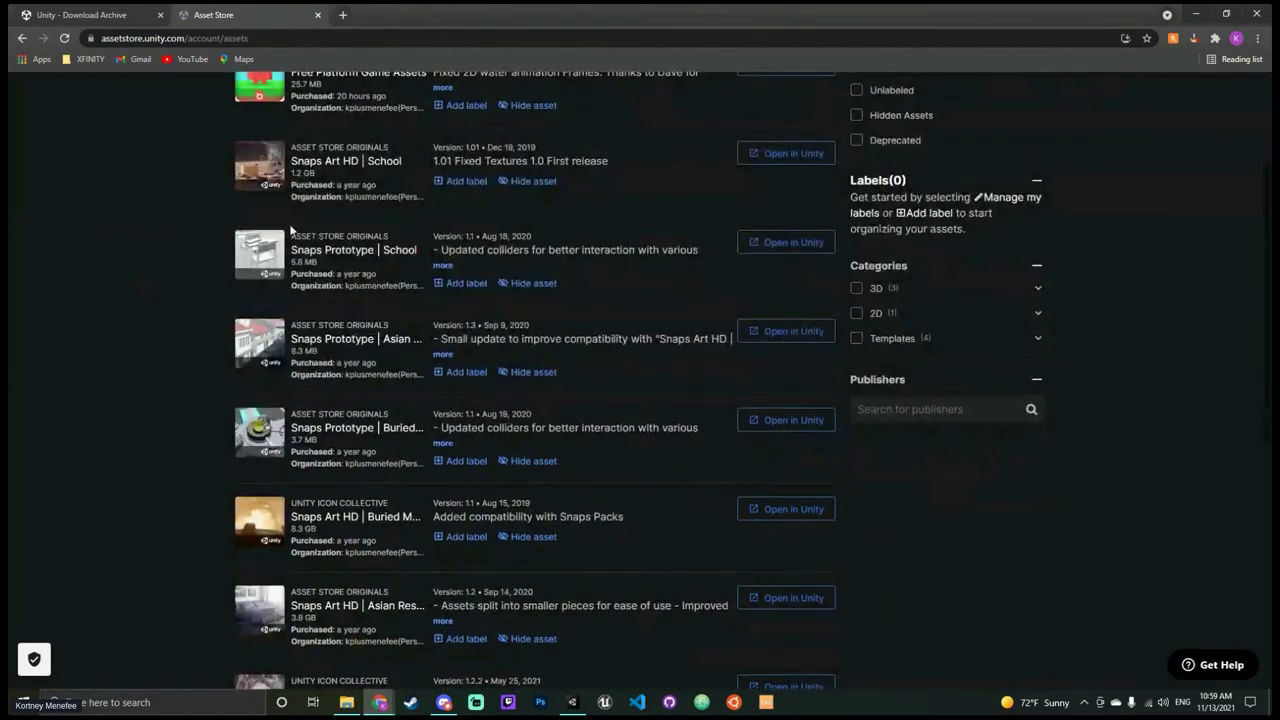
scroll(345, 253, "down", 2)
scroll(335, 627, "up", 4)
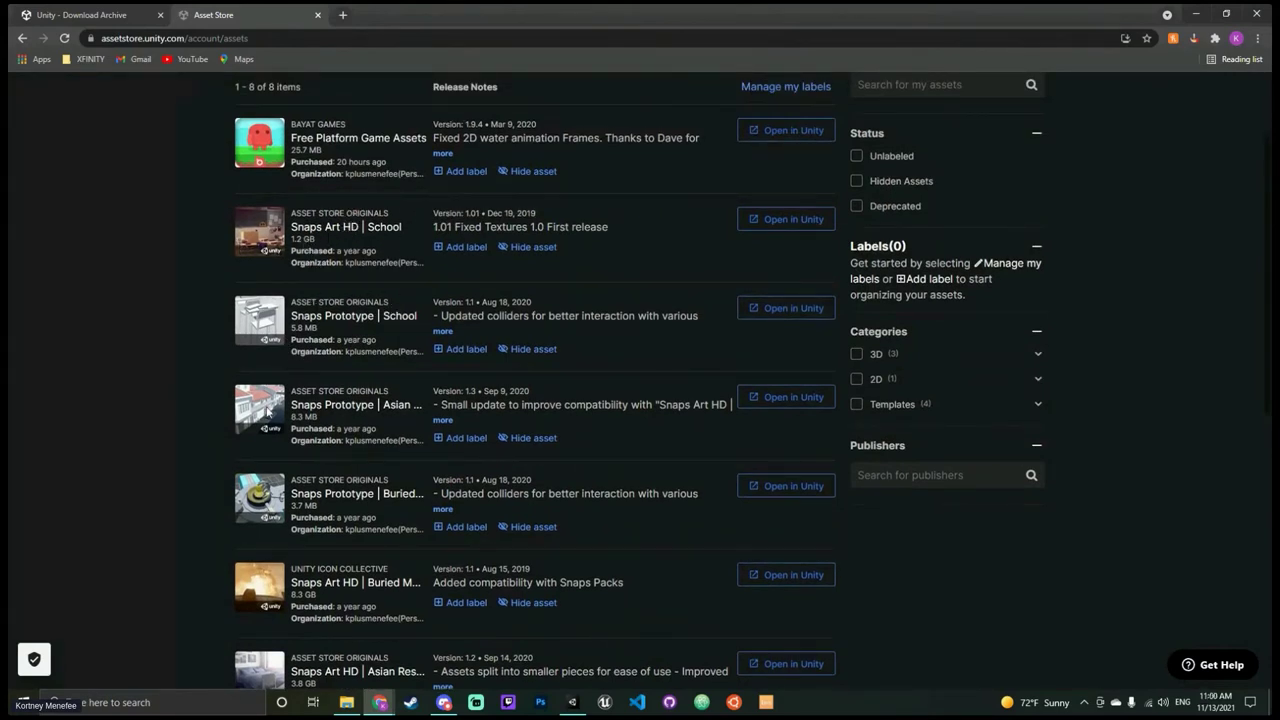
scroll(226, 362, "up", 3)
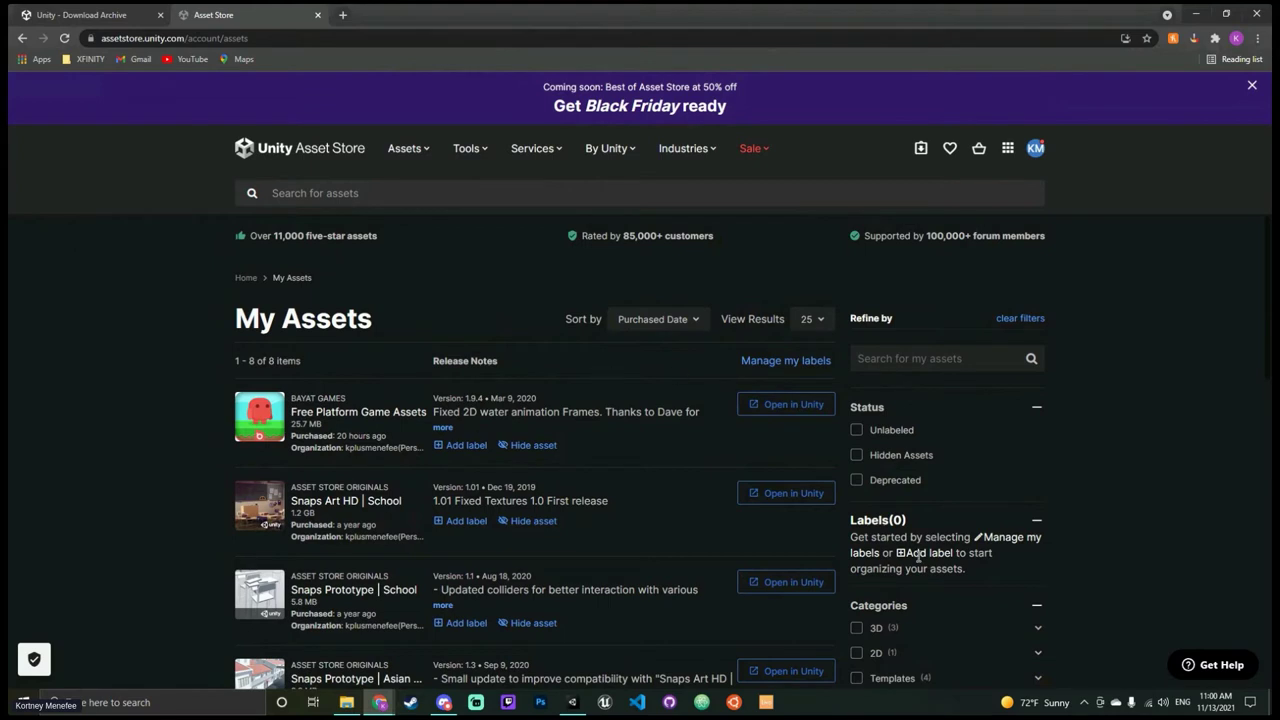
Step: Open Free Platform Game Assets in the Unity Editor from My Assets, and close the resulting Package Manager tab
left_click(777, 405)
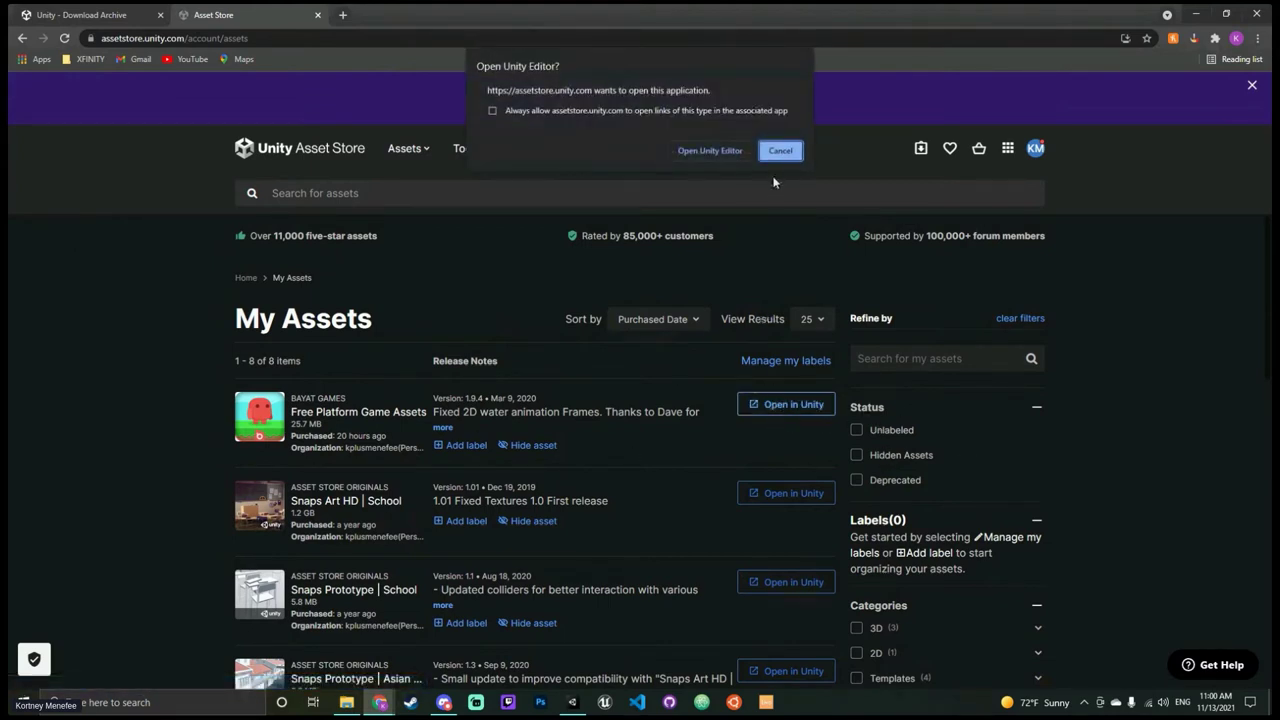
left_click(703, 150)
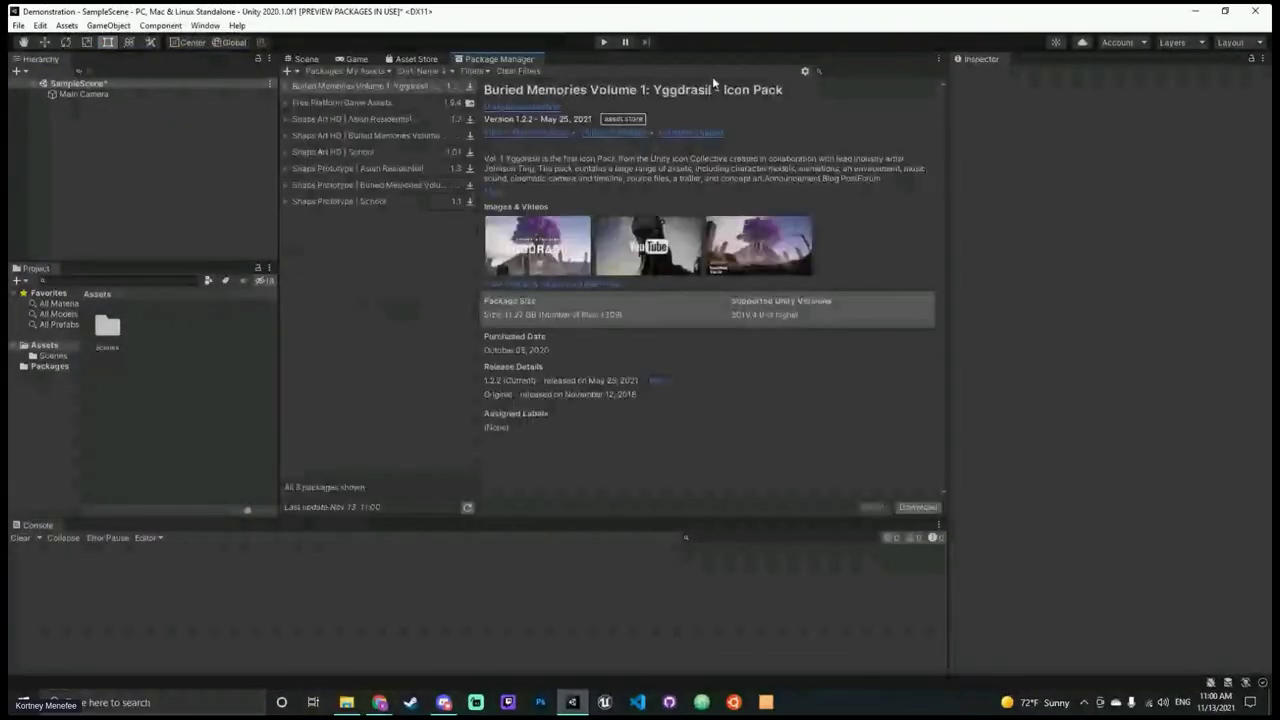
right_click(504, 58)
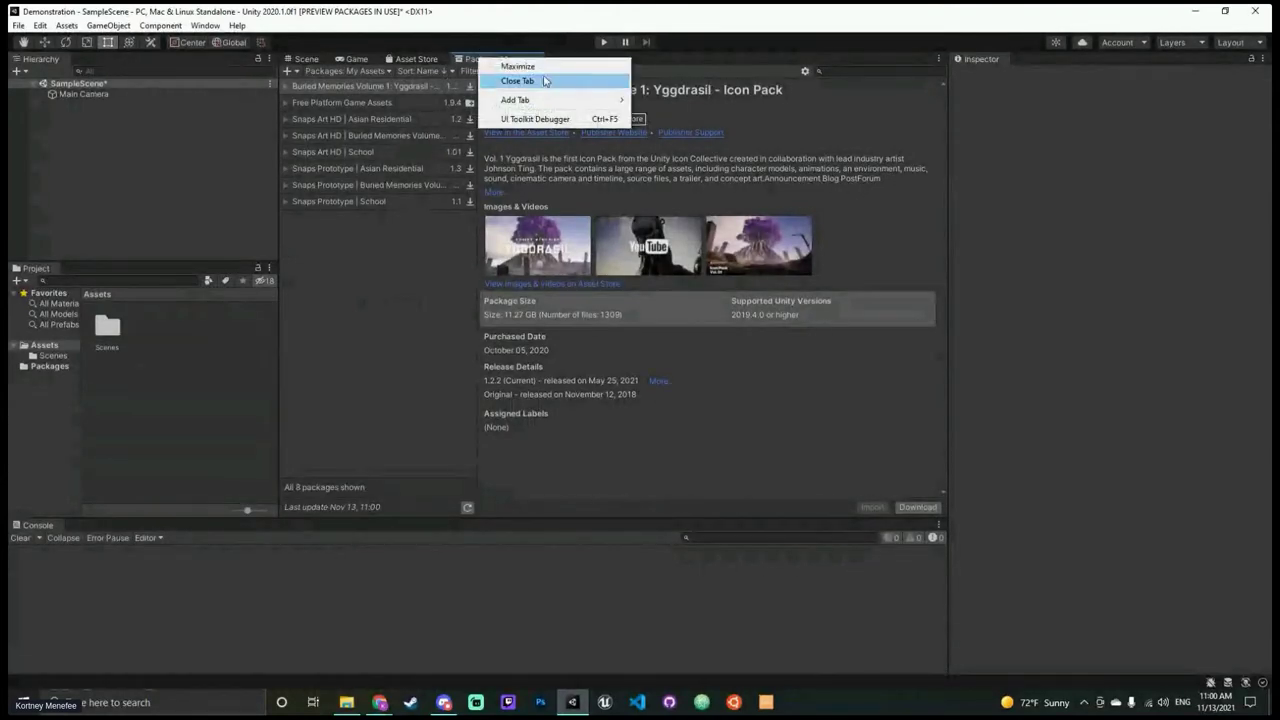
left_click(540, 81)
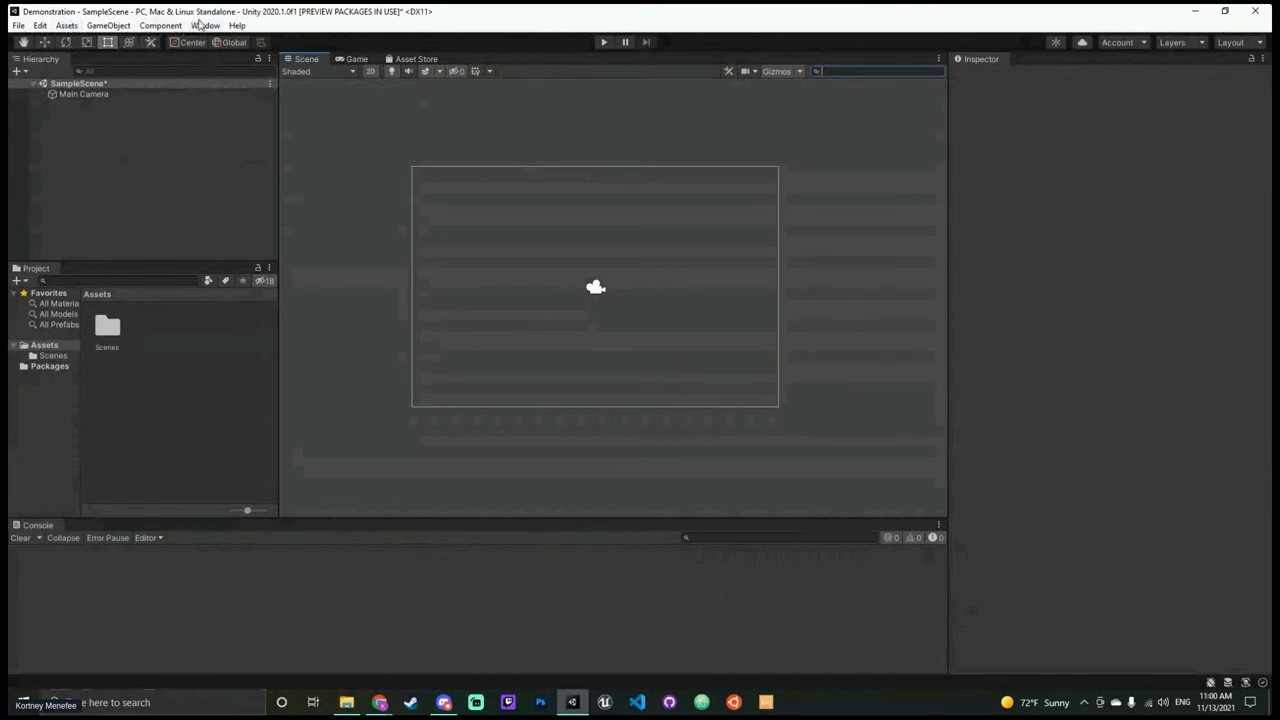
Step: Open the Package Manager from within the Unity editor, dock it beside the Asset Store tab, and list the My Assets packages
left_click(201, 25)
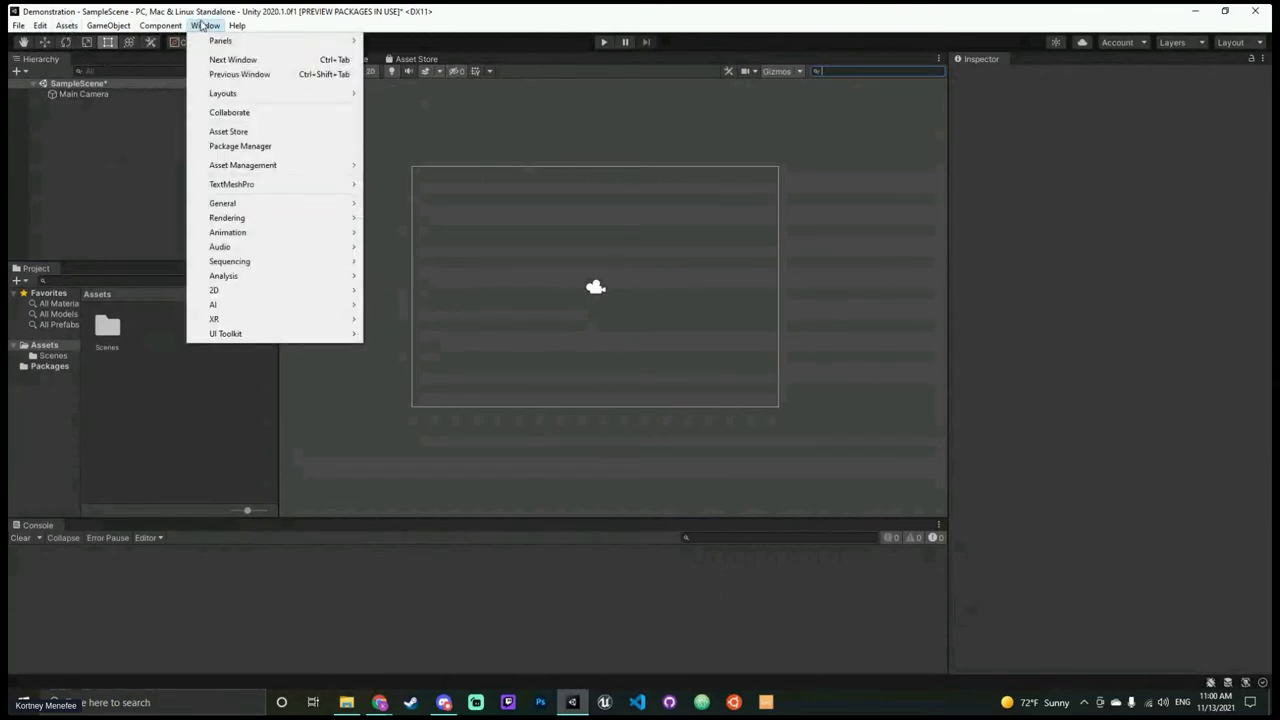
left_click(303, 147)
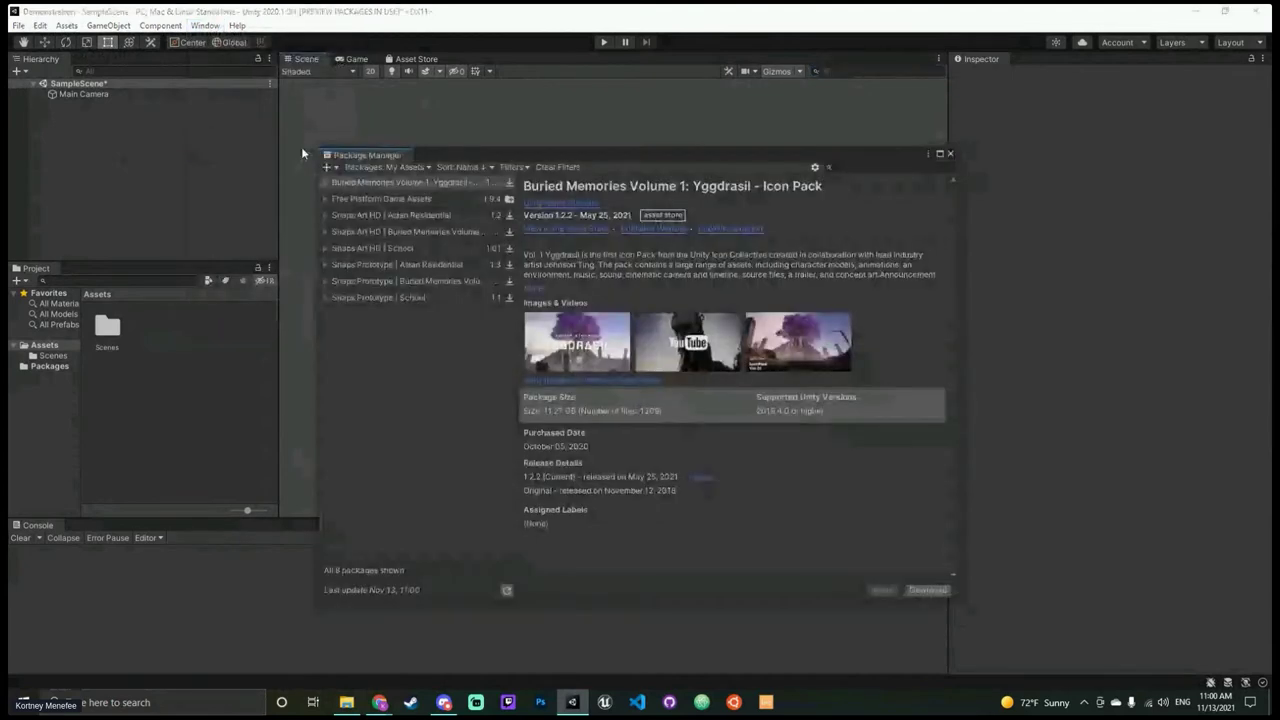
left_click_drag(411, 176, 480, 60)
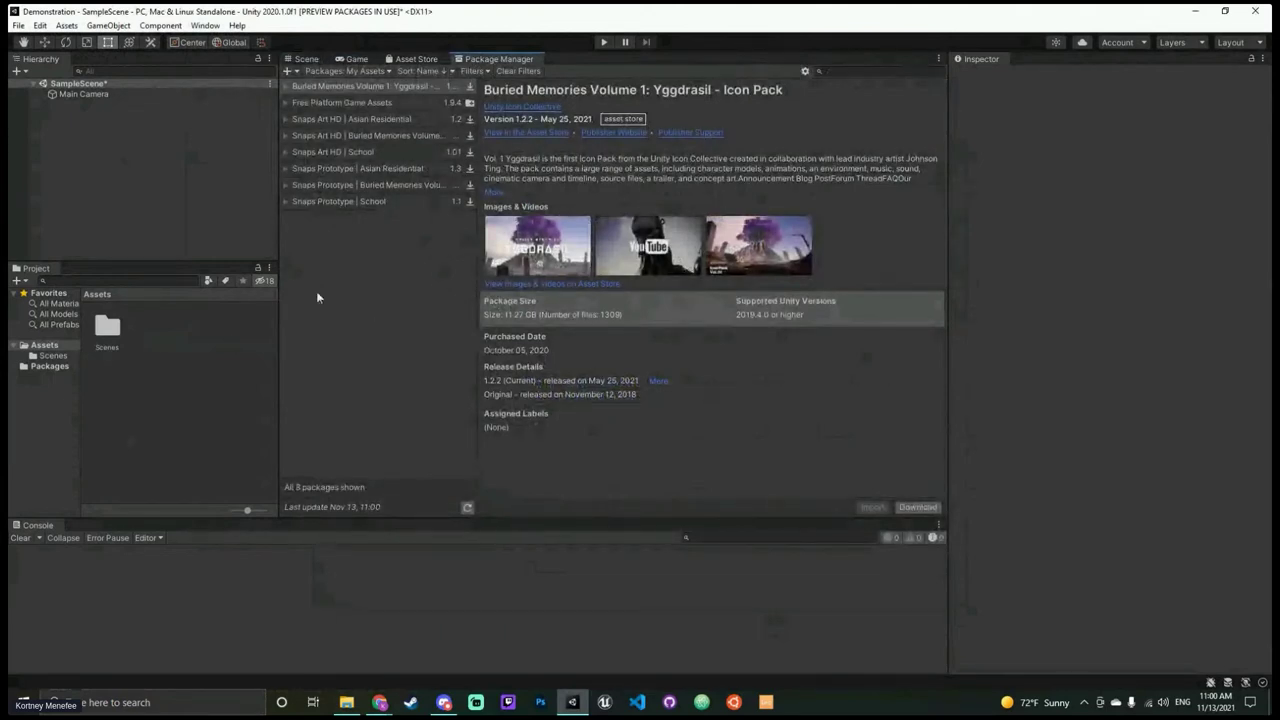
left_click(352, 74)
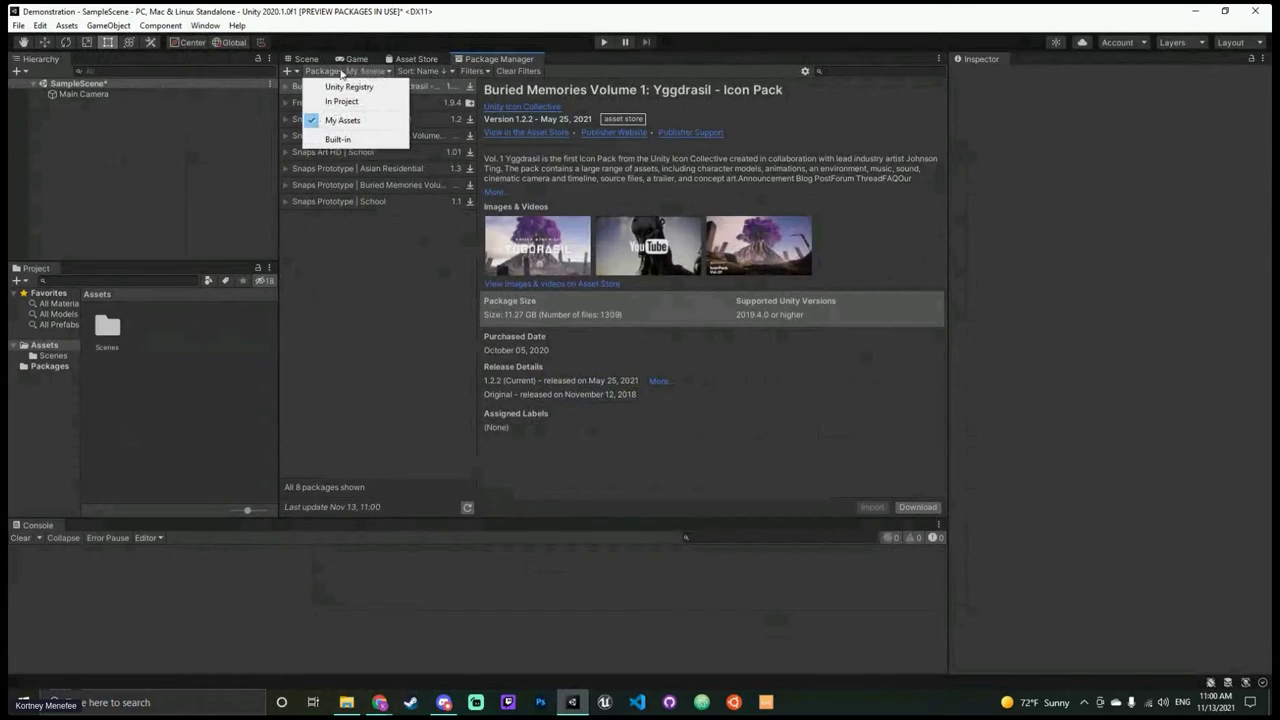
left_click(375, 120)
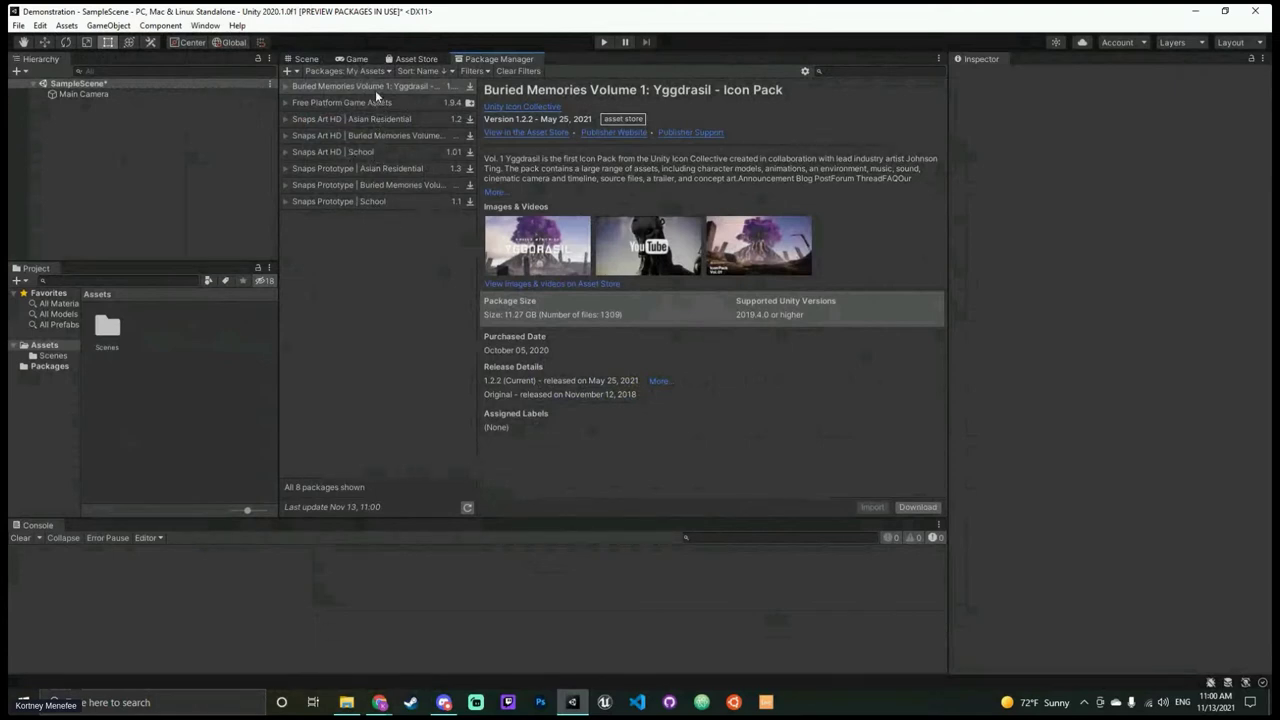
Step: Look through the Snaps Art HD and Snaps Prototype package details, and select Free Platform Game Assets
left_click(358, 120)
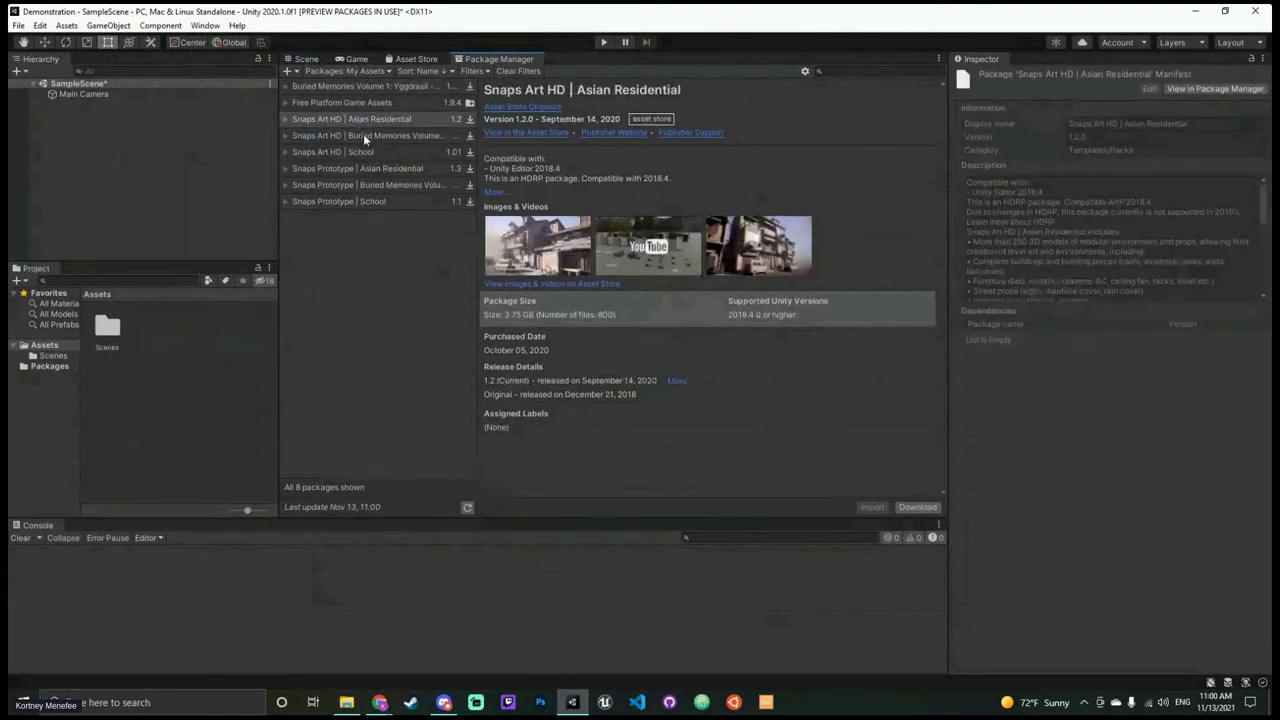
left_click(363, 135)
left_click(375, 154)
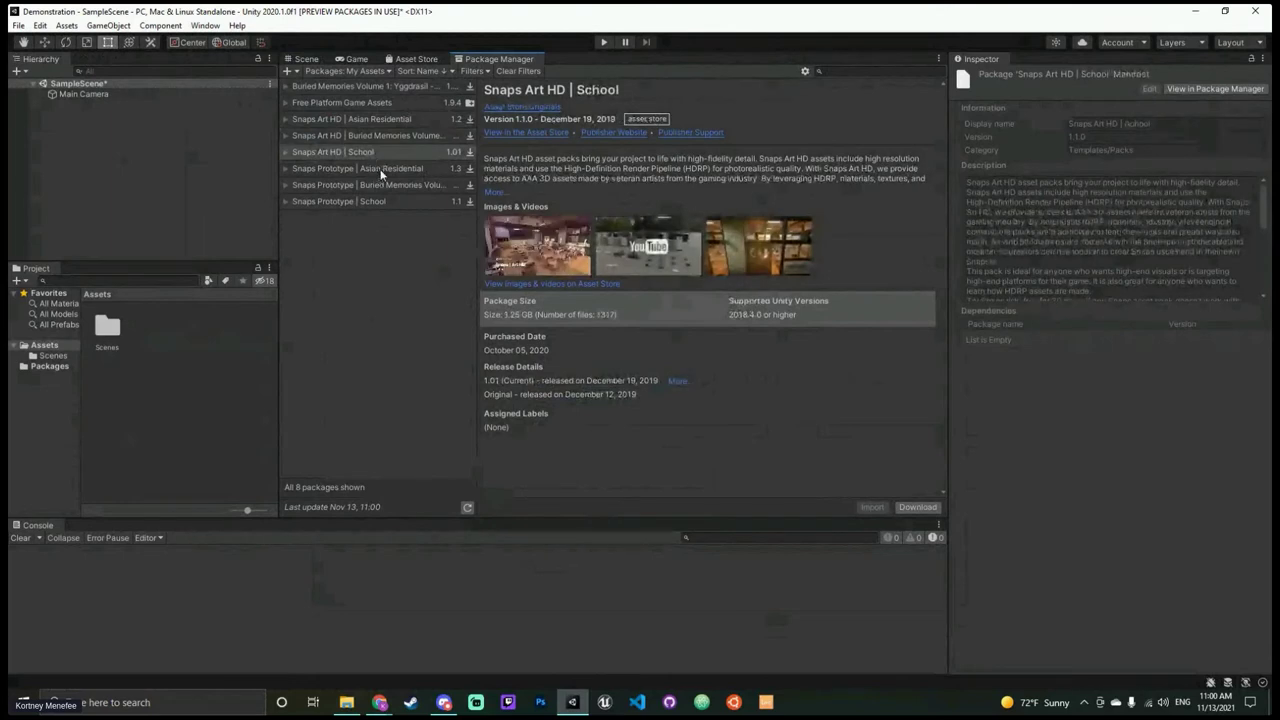
left_click(380, 170)
left_click(378, 183)
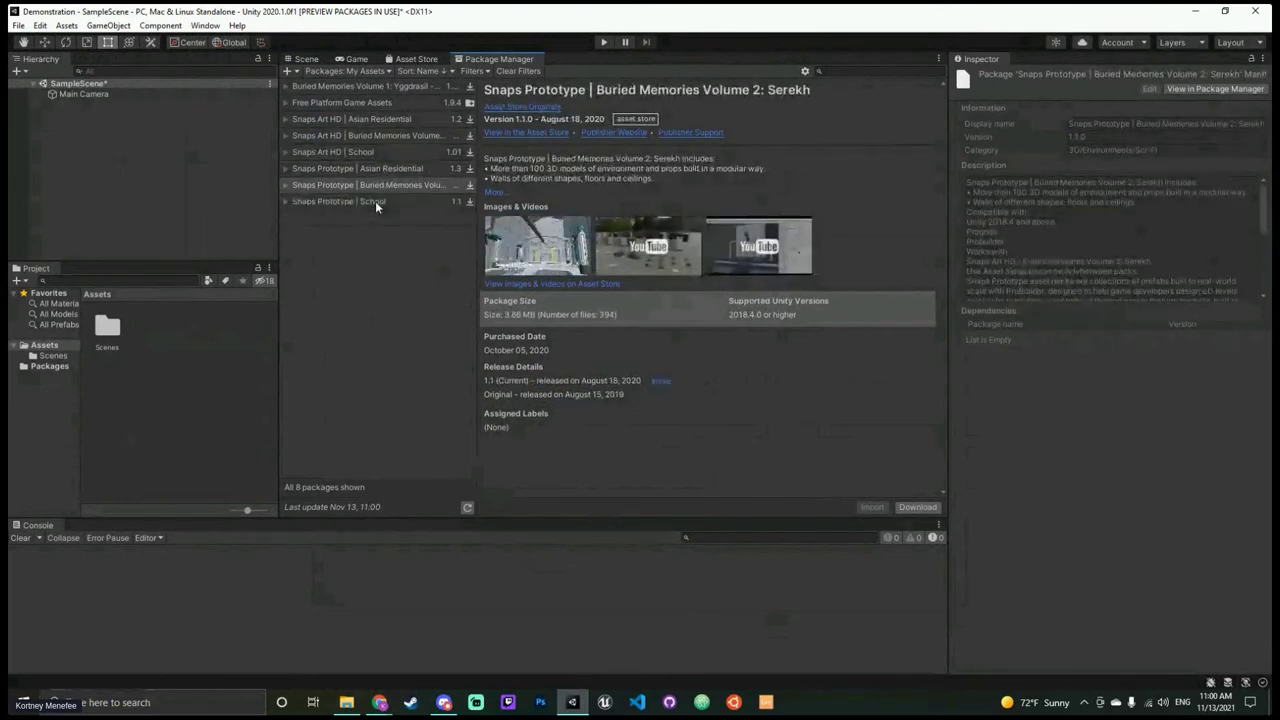
left_click(375, 201)
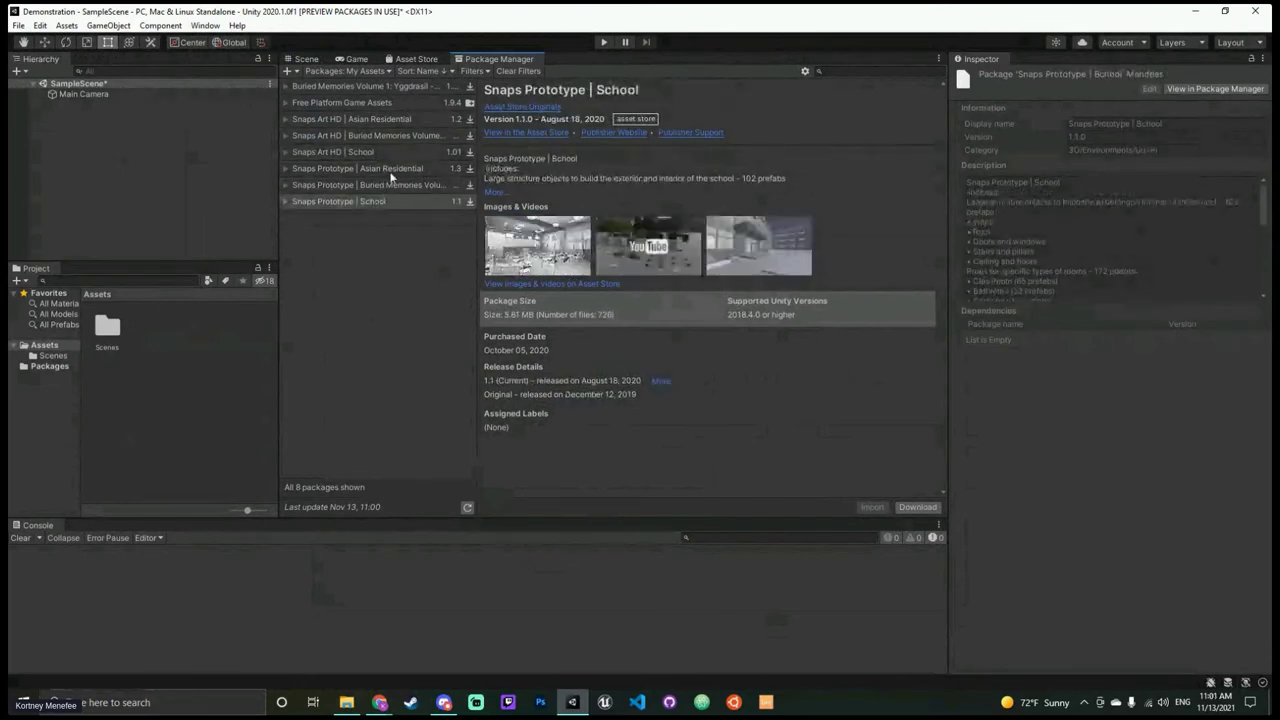
left_click(356, 104)
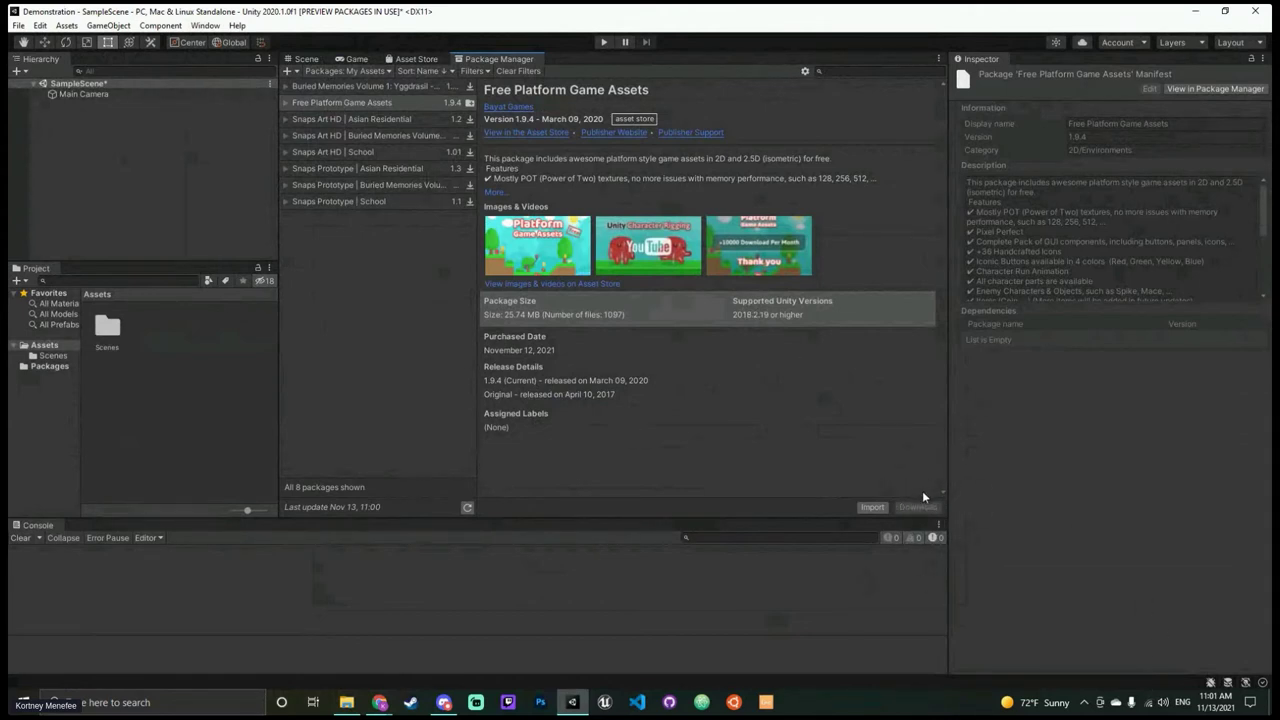
Step: Import the Free Platform Game Assets package into the project with all of its files included
left_click(871, 510)
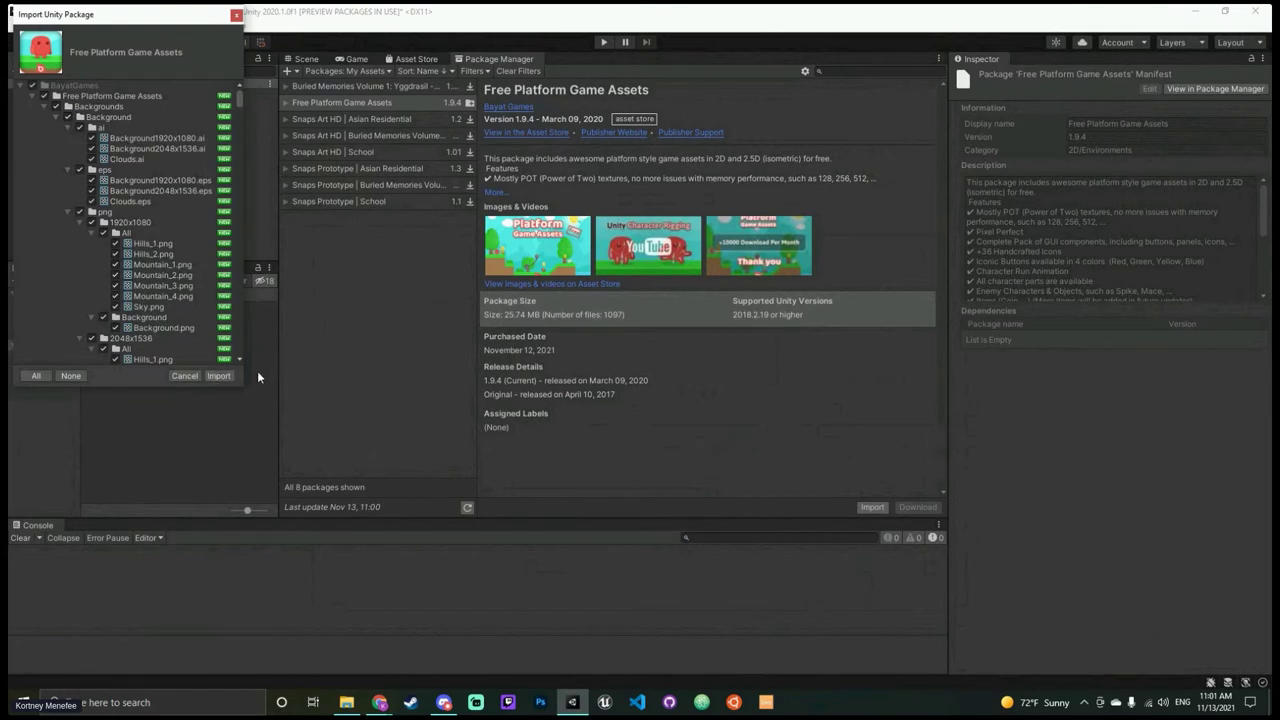
scroll(146, 118, "down", 15)
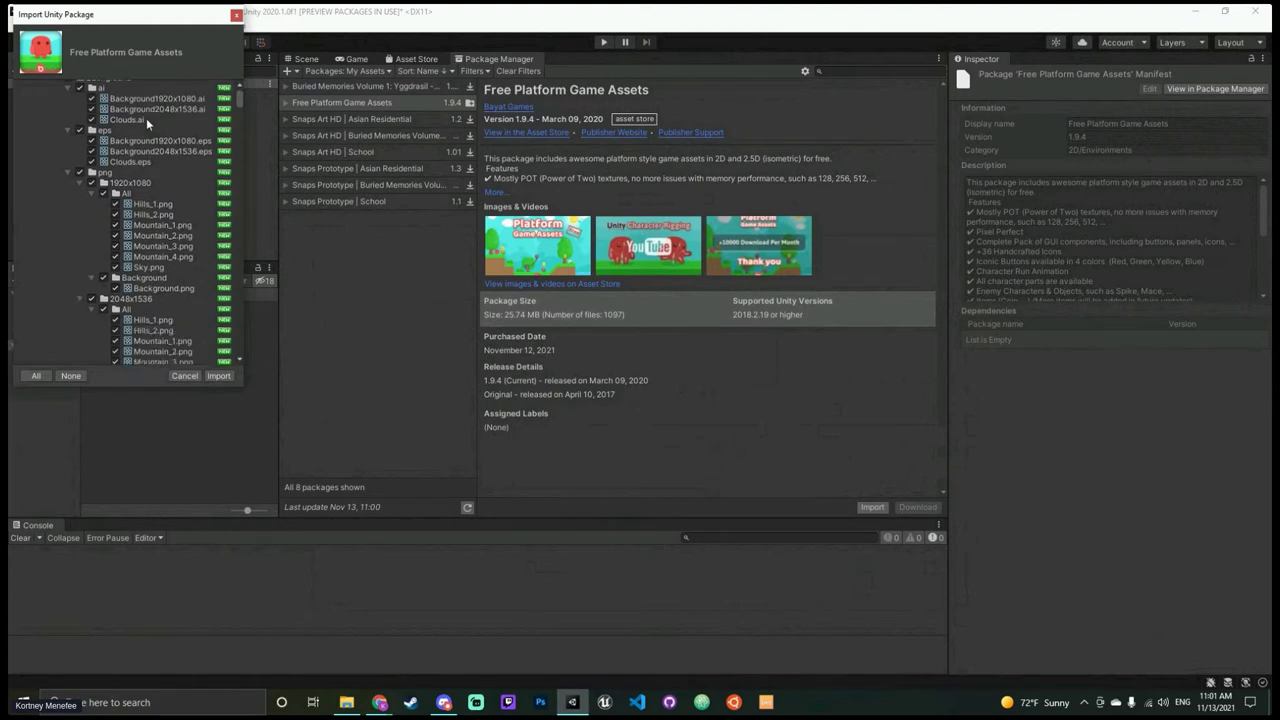
scroll(147, 117, "down", 10)
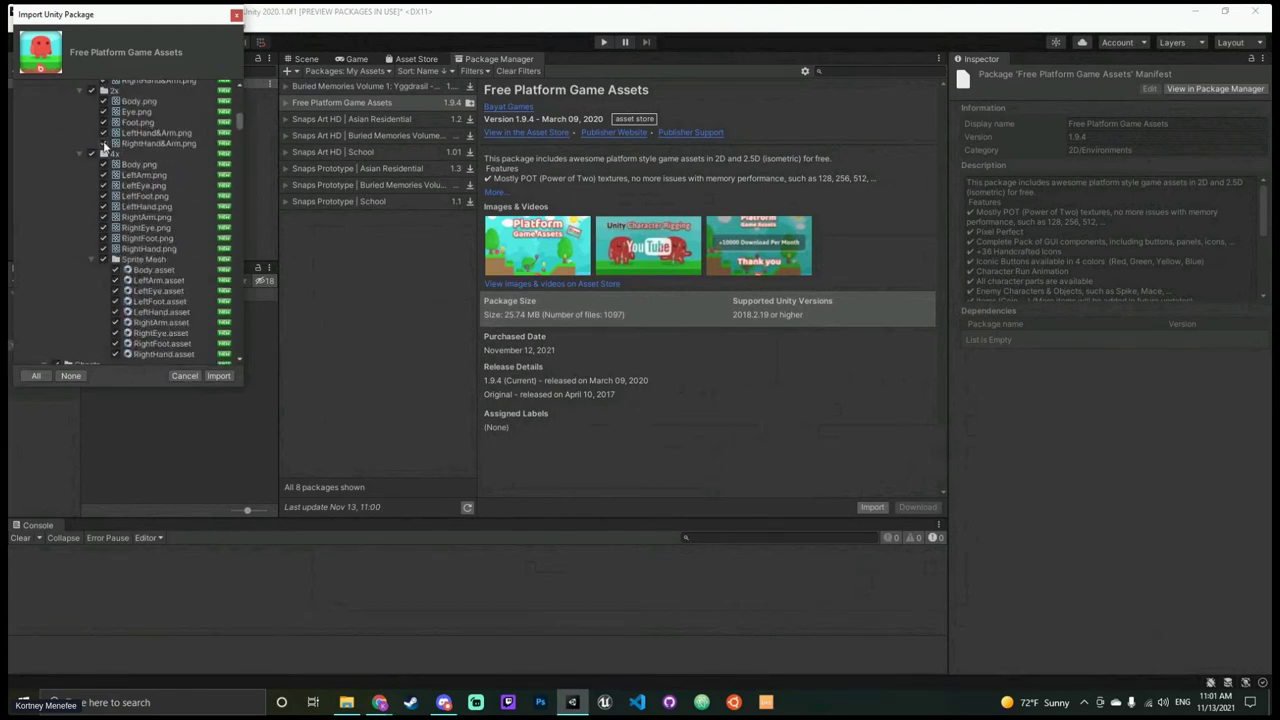
left_click_drag(241, 122, 236, 150)
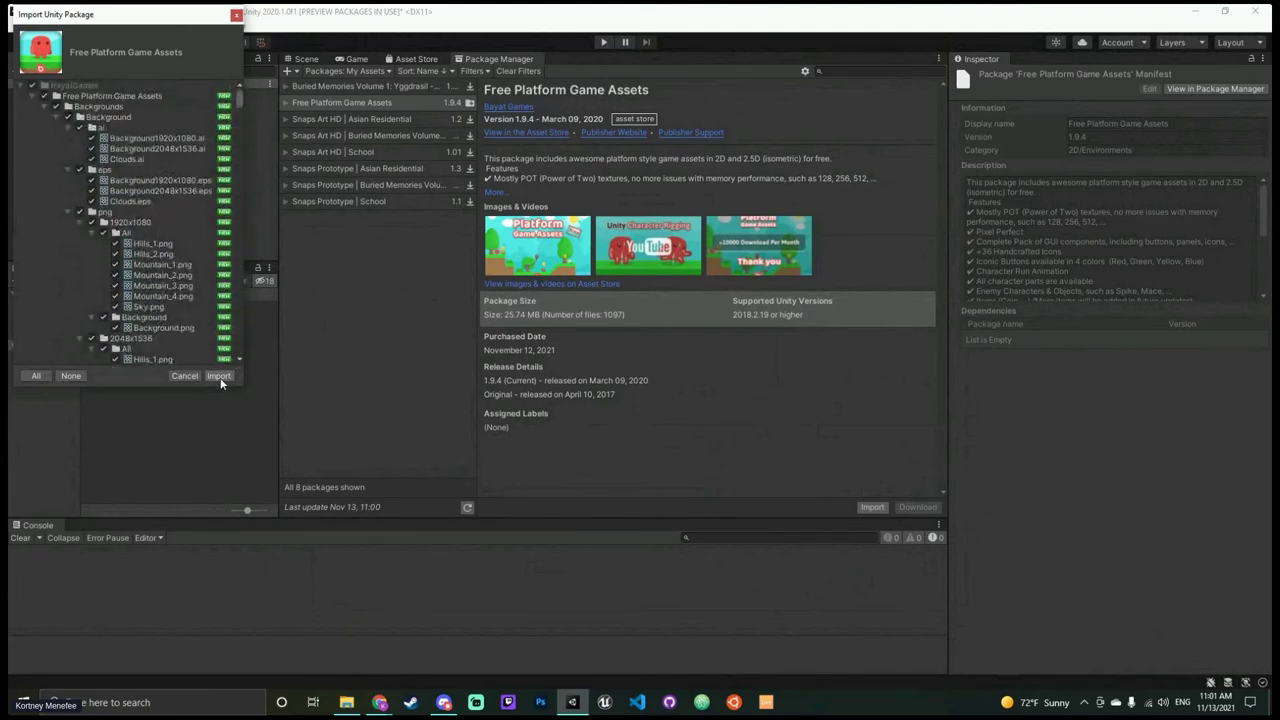
left_click(219, 376)
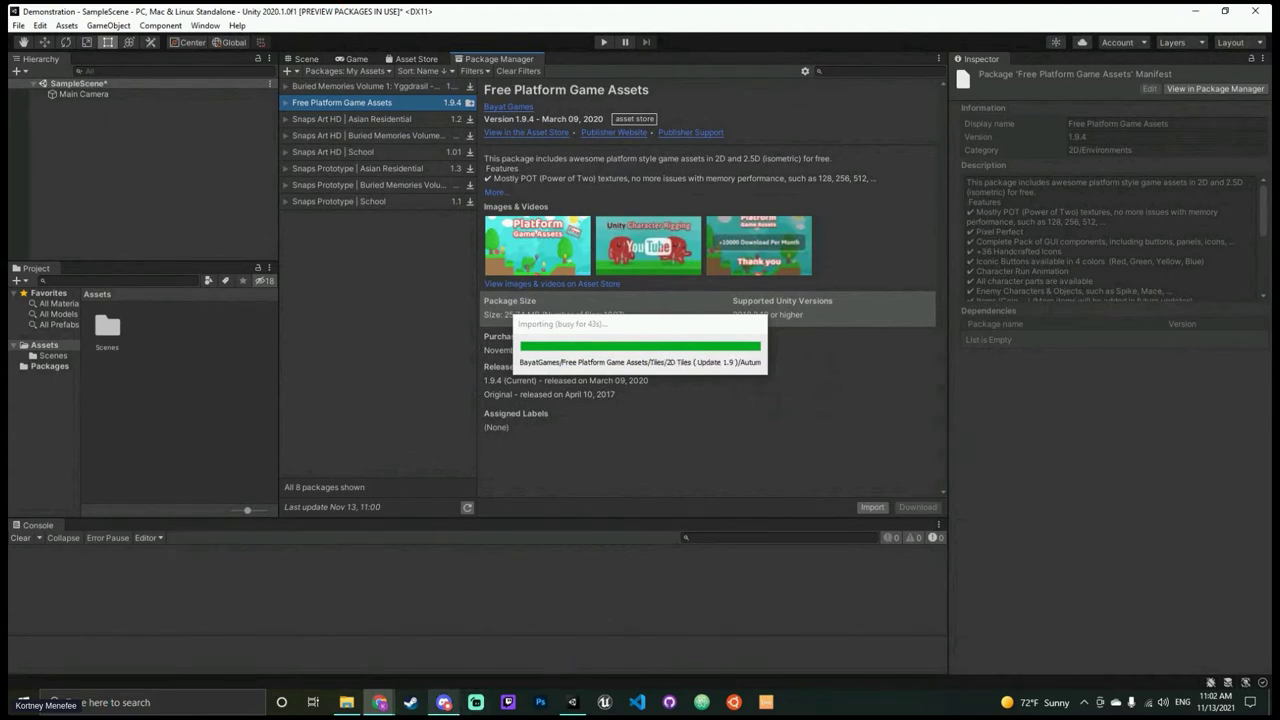
Step: Switch to the Asset Store page in Chrome and look through the owned packages under My Assets
mouse_move(380, 702)
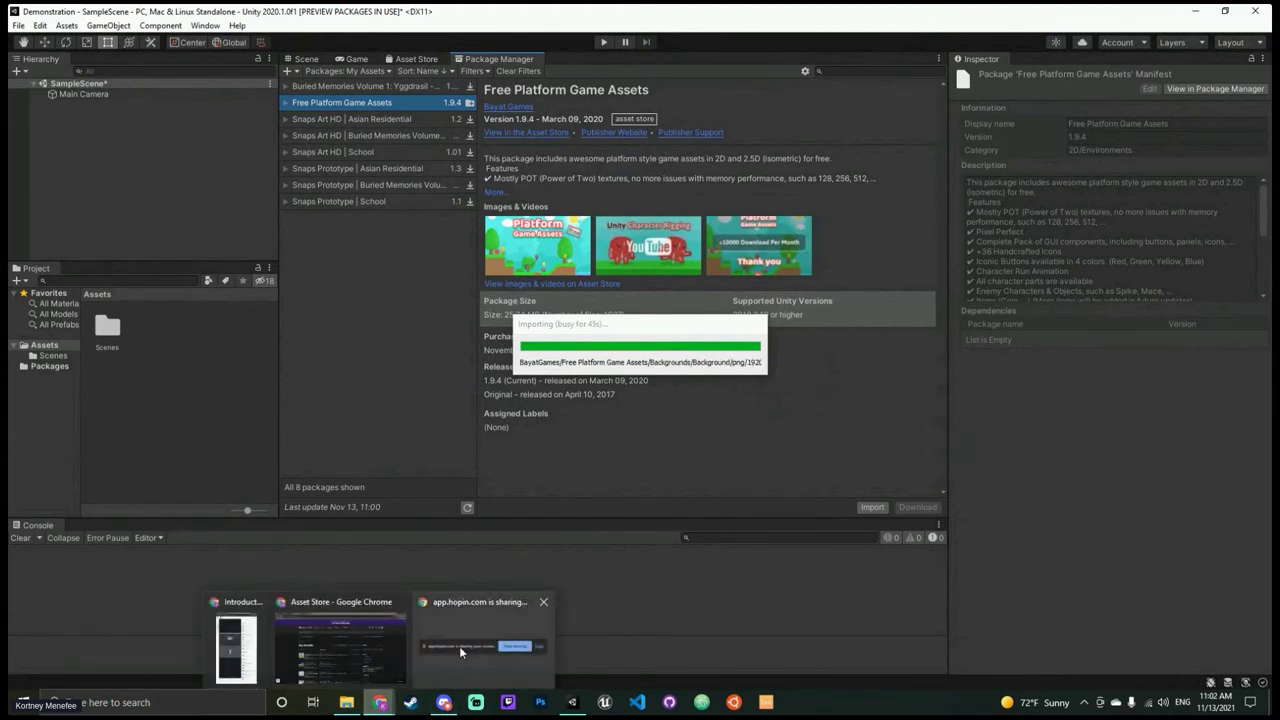
left_click(343, 663)
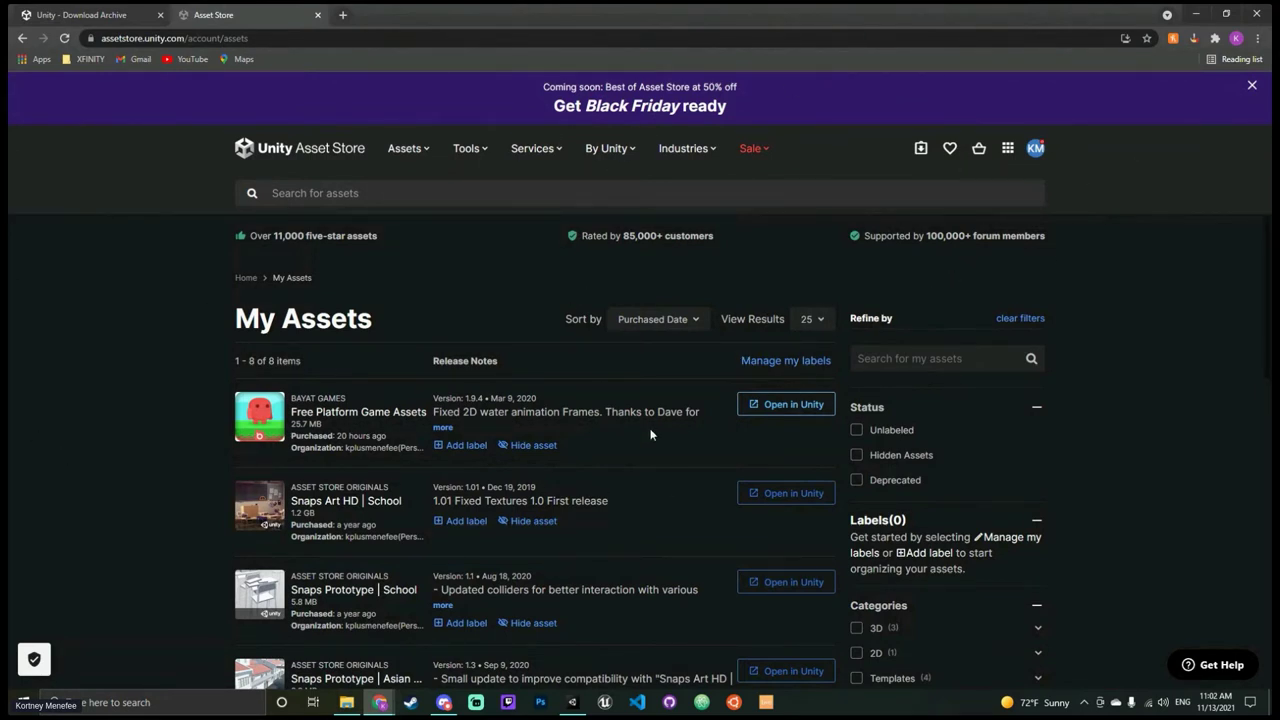
left_click(921, 152)
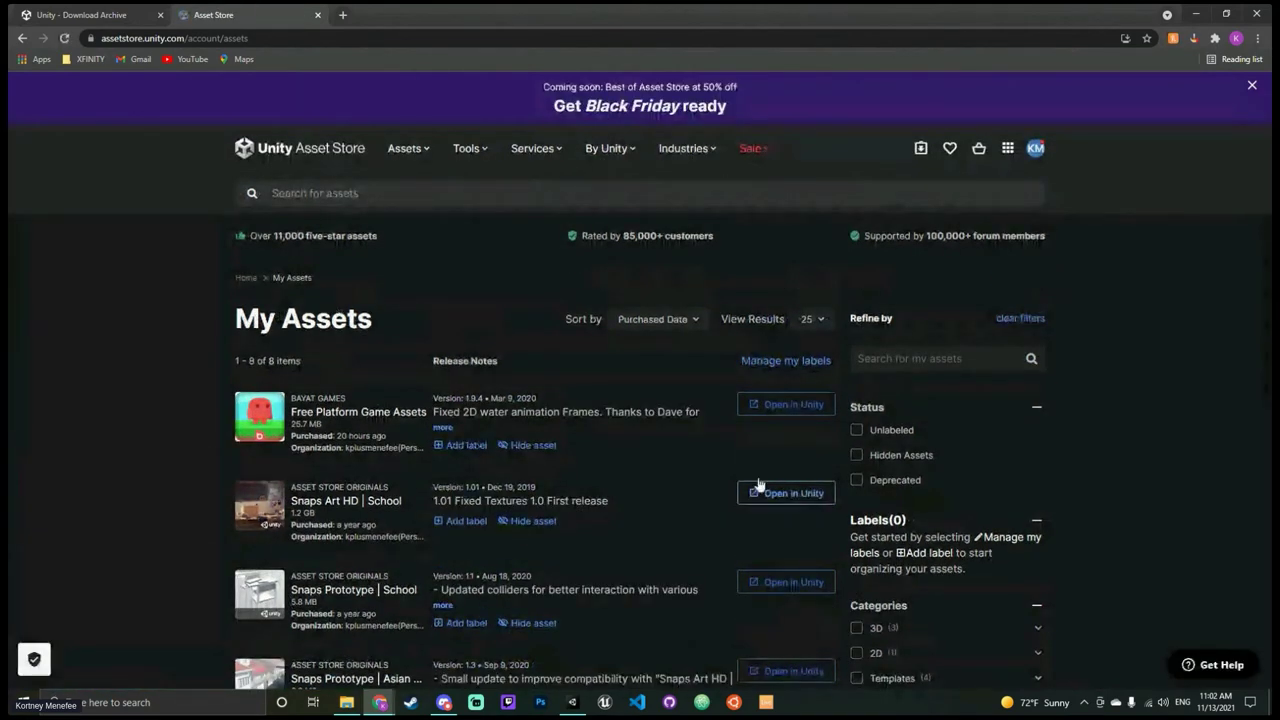
scroll(719, 438, "down", 3)
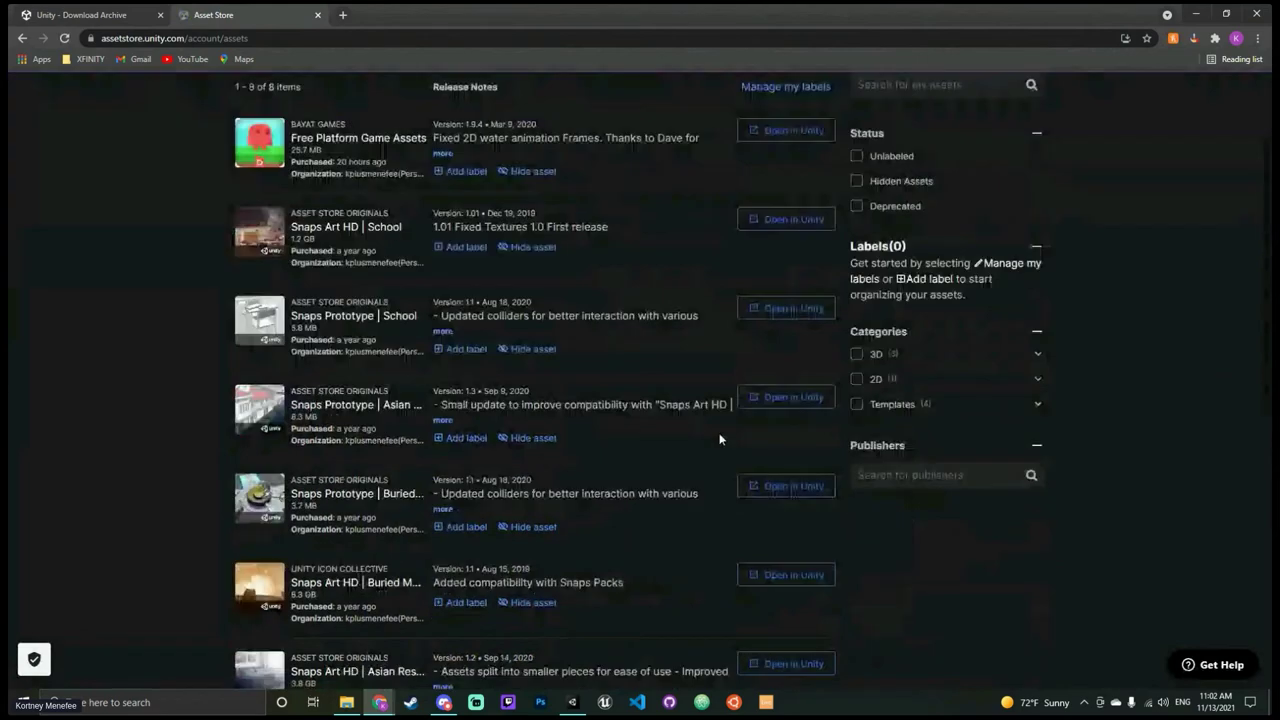
scroll(1100, 275, "up", 3)
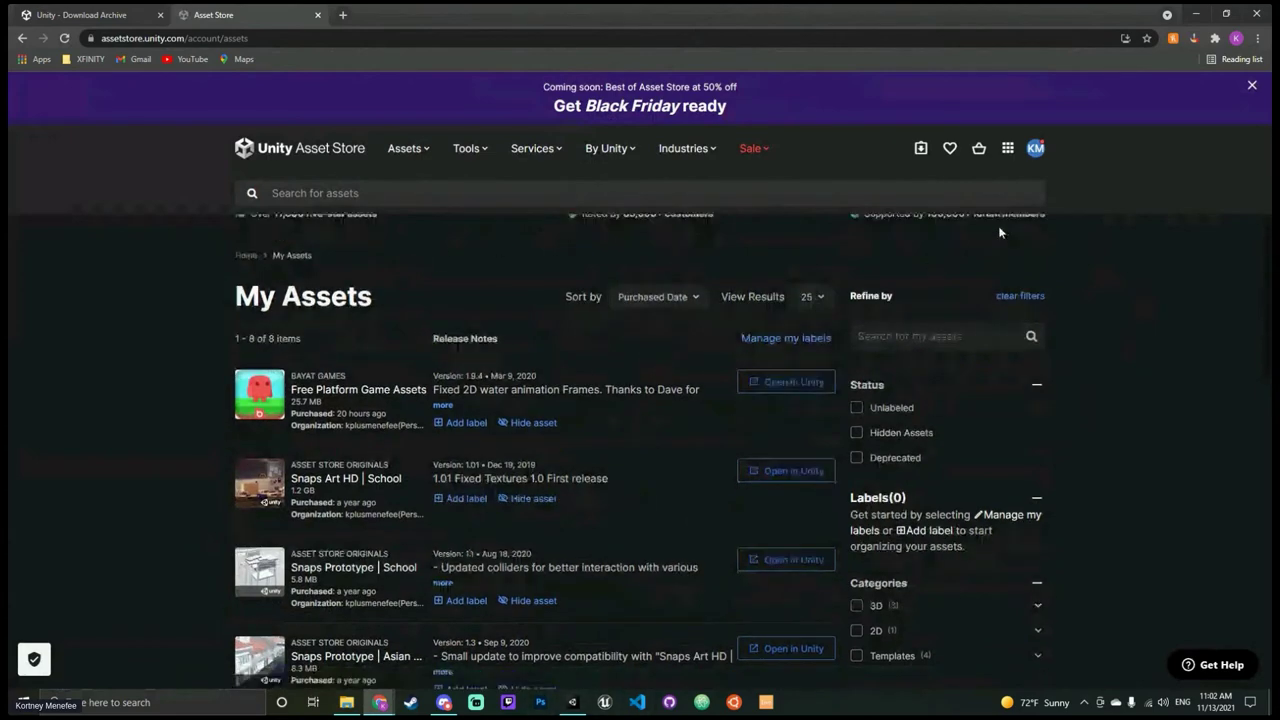
scroll(940, 506, "down", 4)
scroll(938, 506, "up", 4)
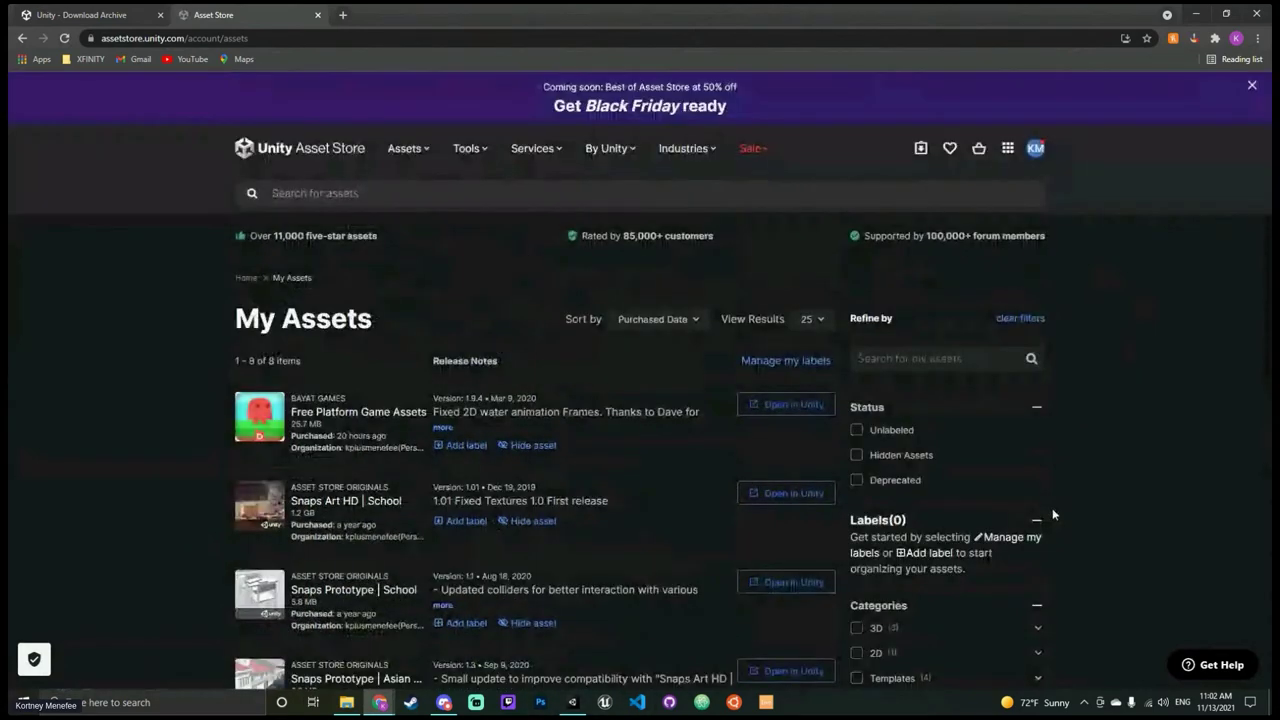
scroll(205, 318, "down", 3)
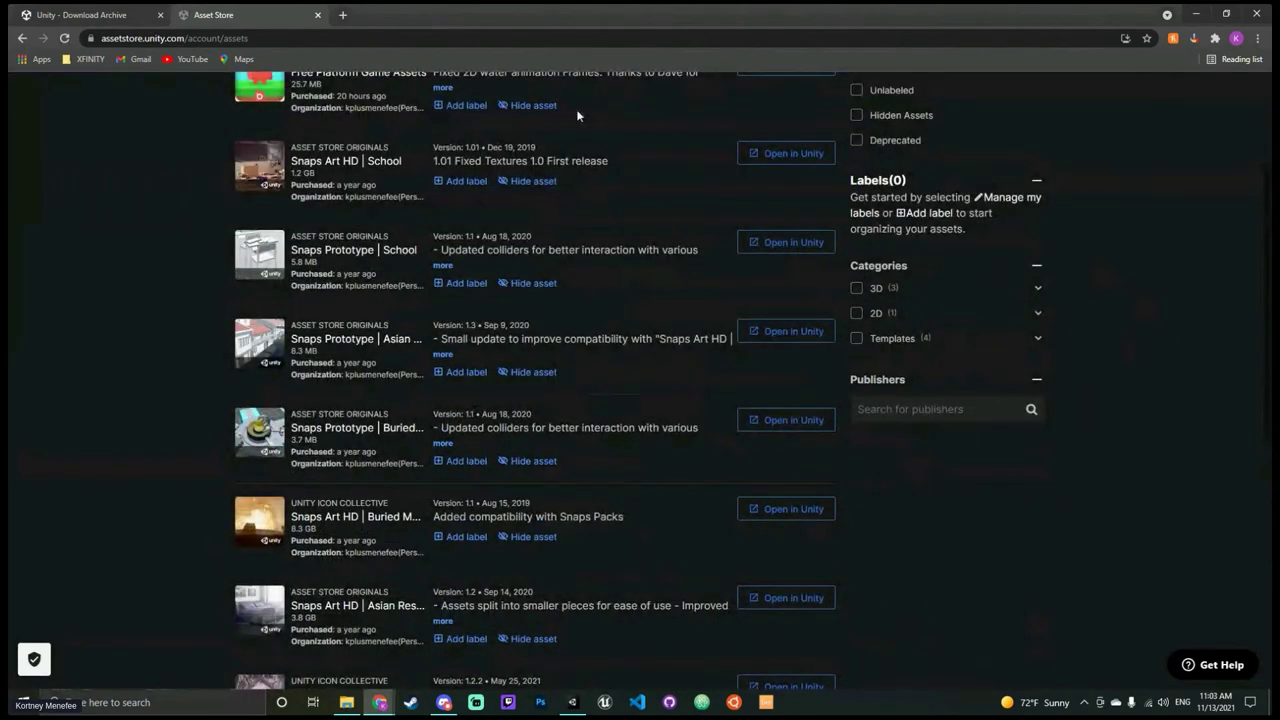
scroll(610, 240, "up", 3)
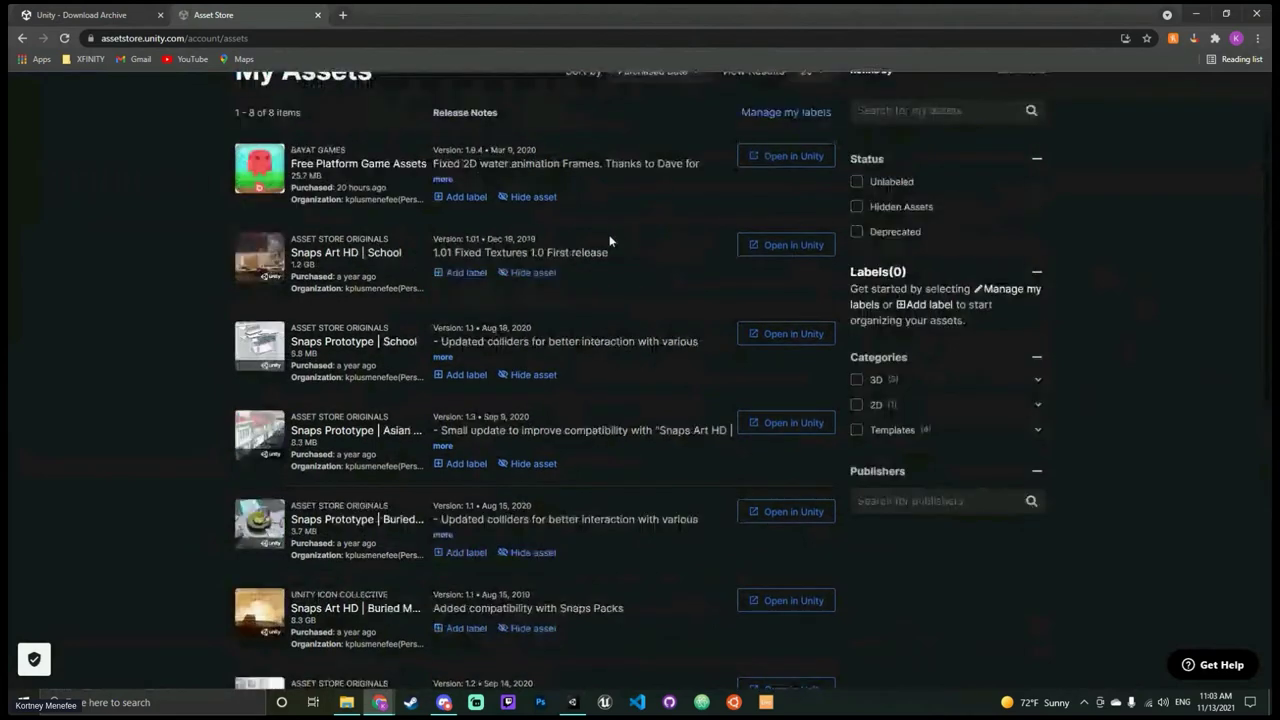
scroll(204, 379, "down", 2)
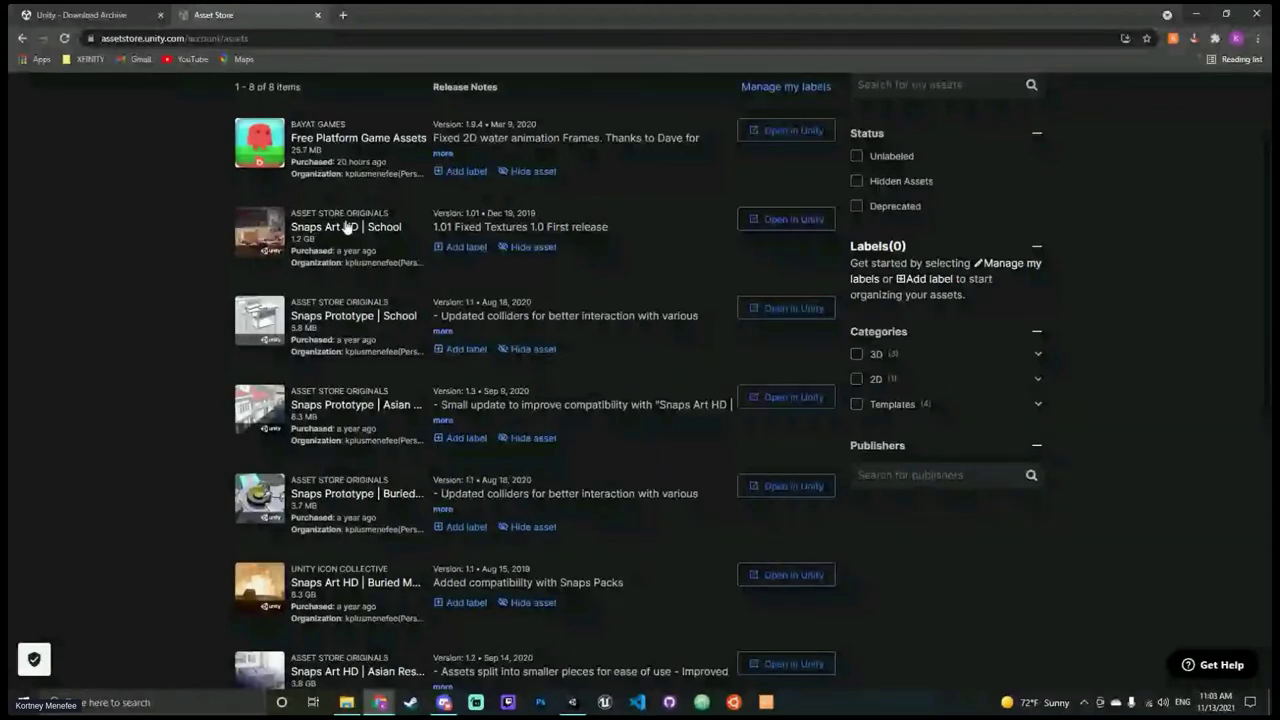
scroll(597, 381, "down", 1)
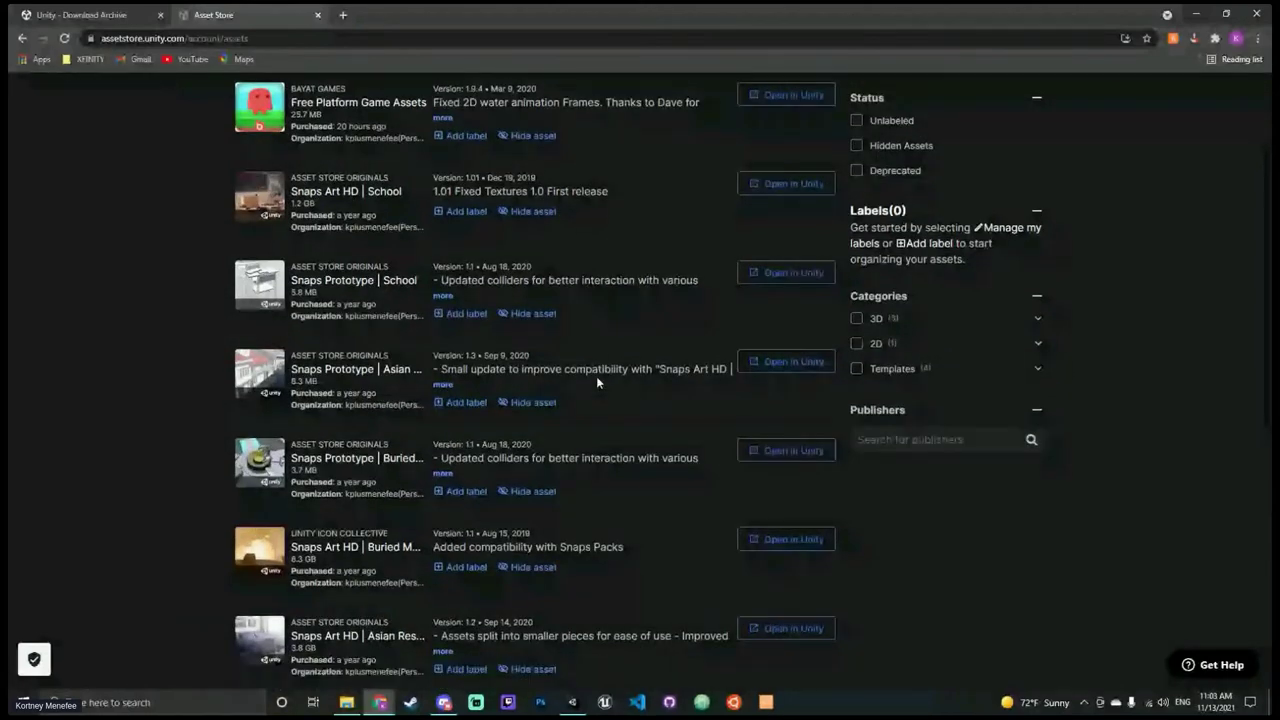
scroll(596, 376, "down", 3)
scroll(373, 560, "up", 7)
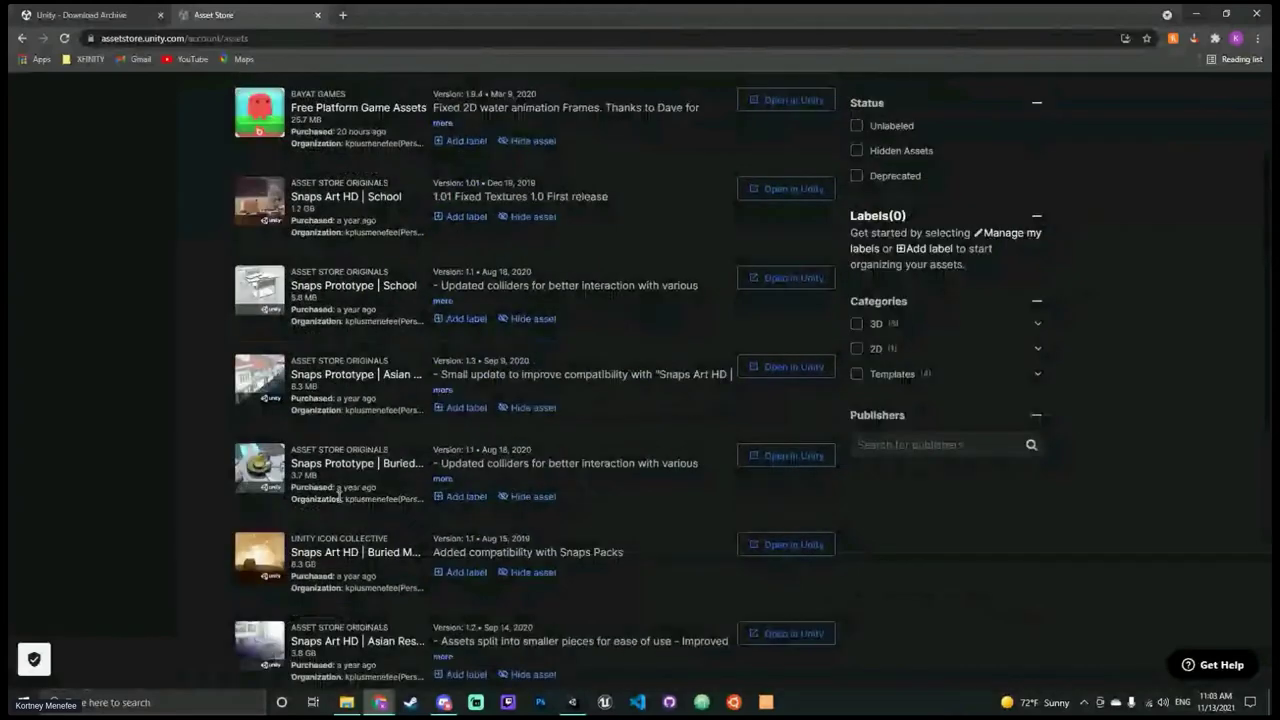
Step: View the details of Snaps Art HD | School and the Snaps Prototype School, Asian Residential and Buried Memories packages, closing each preview
left_click(325, 503)
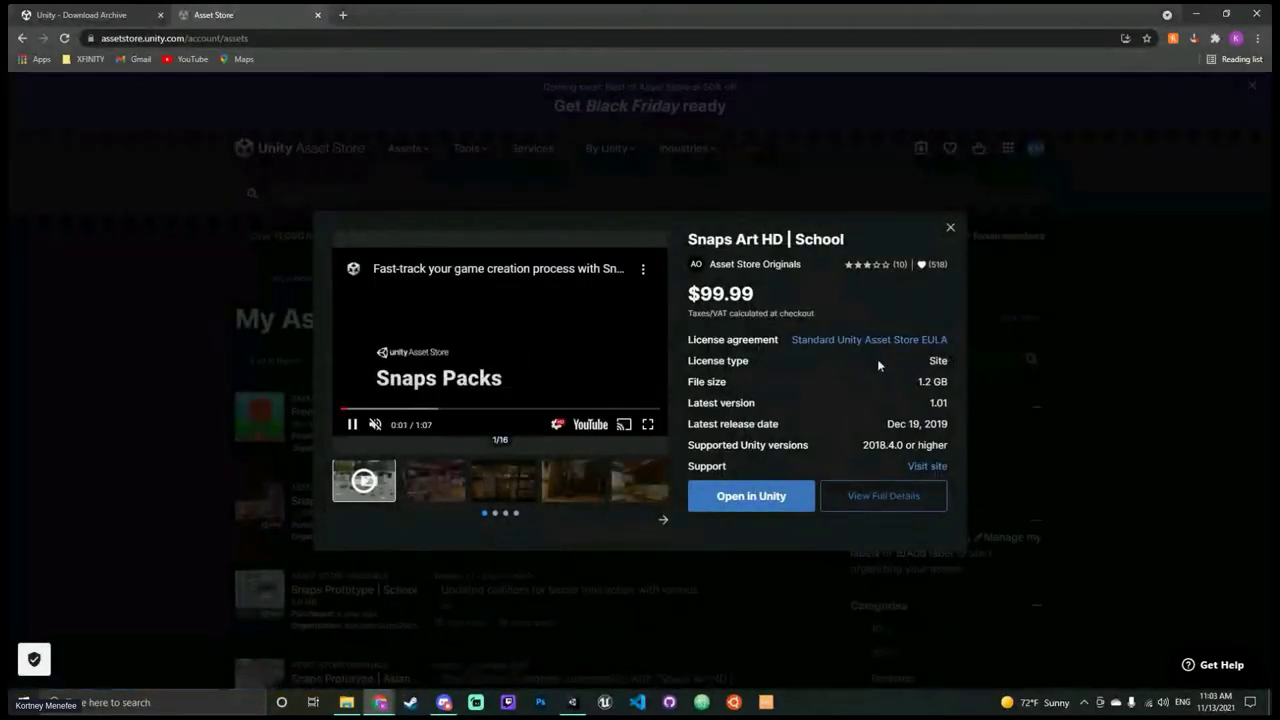
left_click(950, 227)
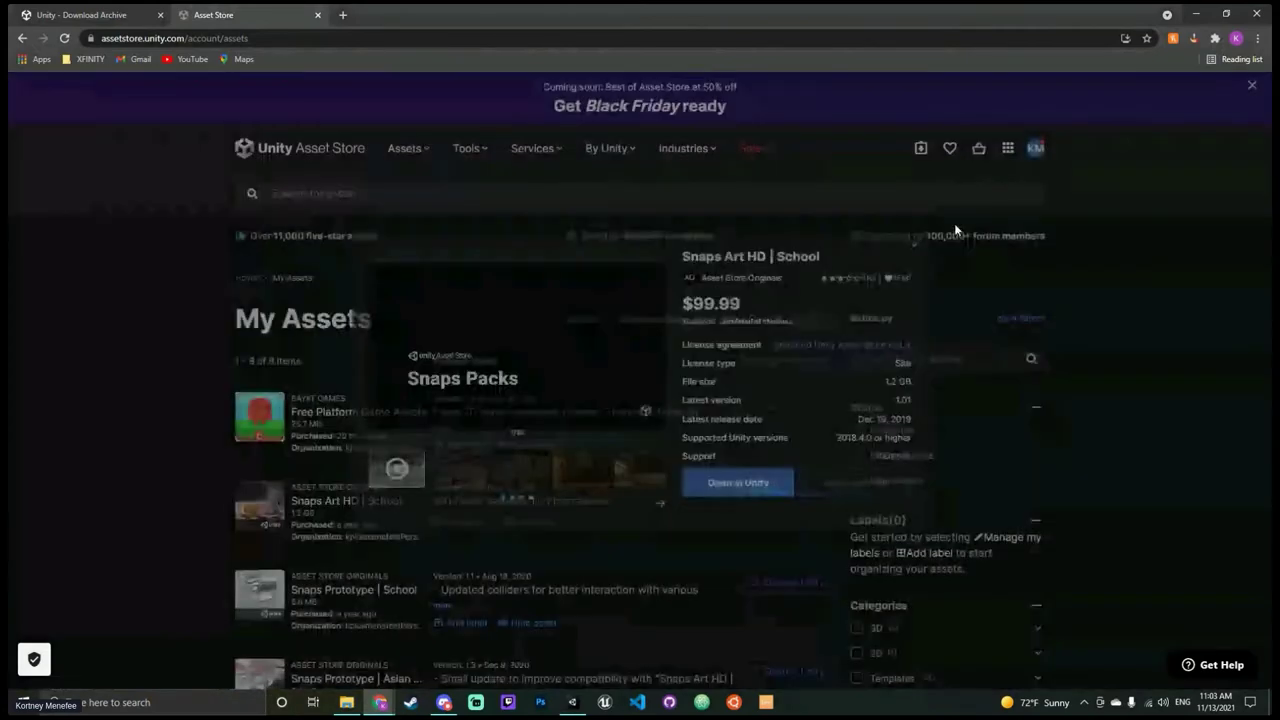
scroll(781, 325, "down", 3)
left_click(337, 250)
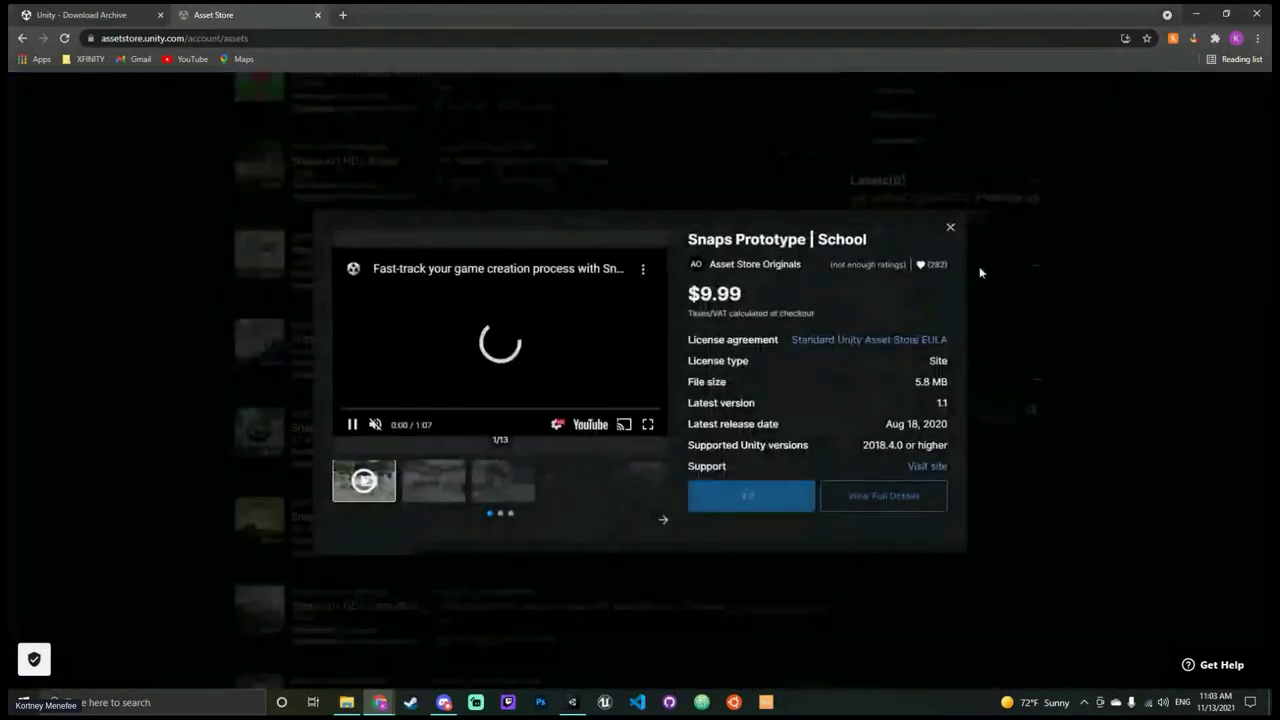
left_click(950, 233)
left_click(356, 338)
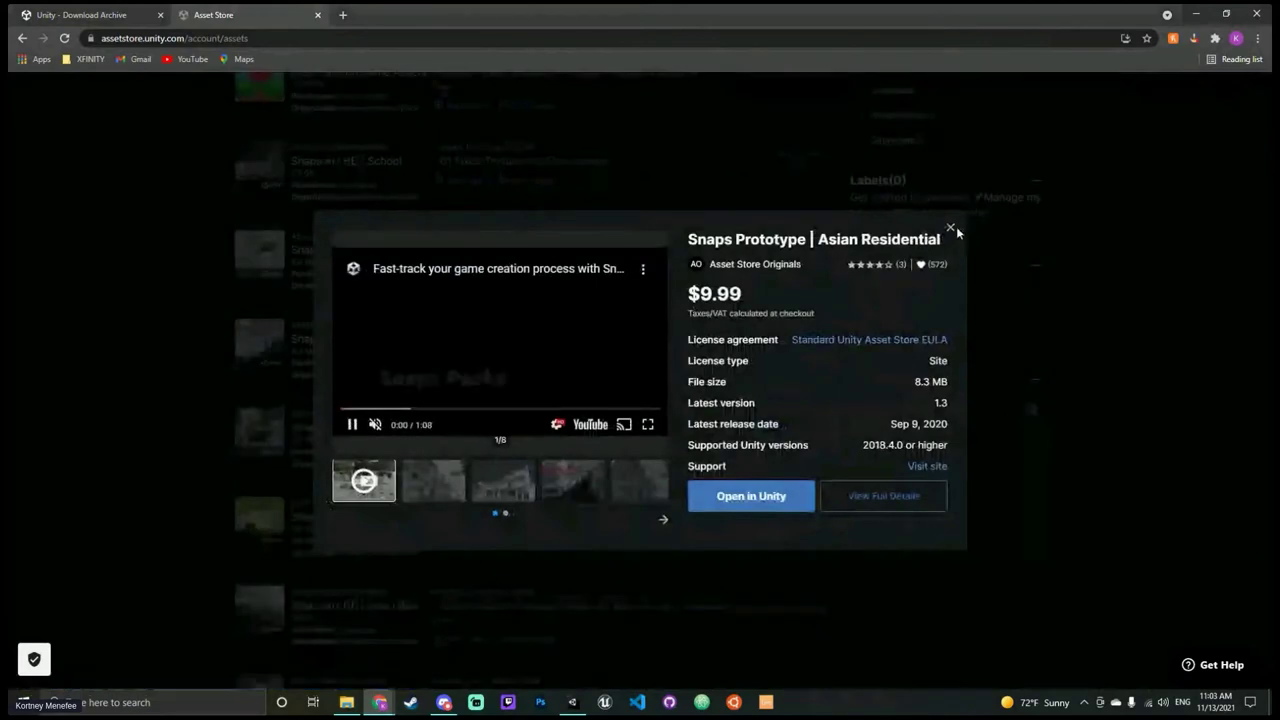
left_click(956, 227)
left_click(390, 428)
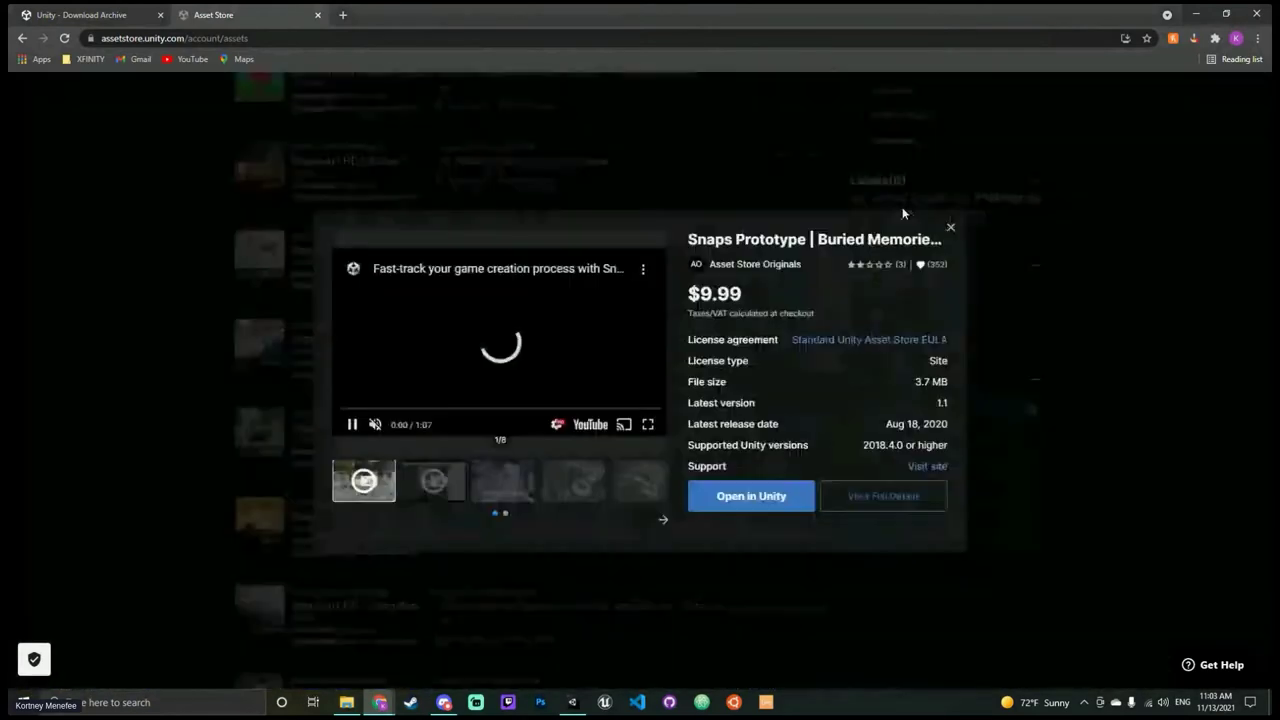
left_click(951, 231)
Step: View the details of Snaps Art HD Buried Memories, Snaps Art HD | Asian Residential and Buried Memories Volume 1, closing each preview
scroll(534, 440, "down", 3)
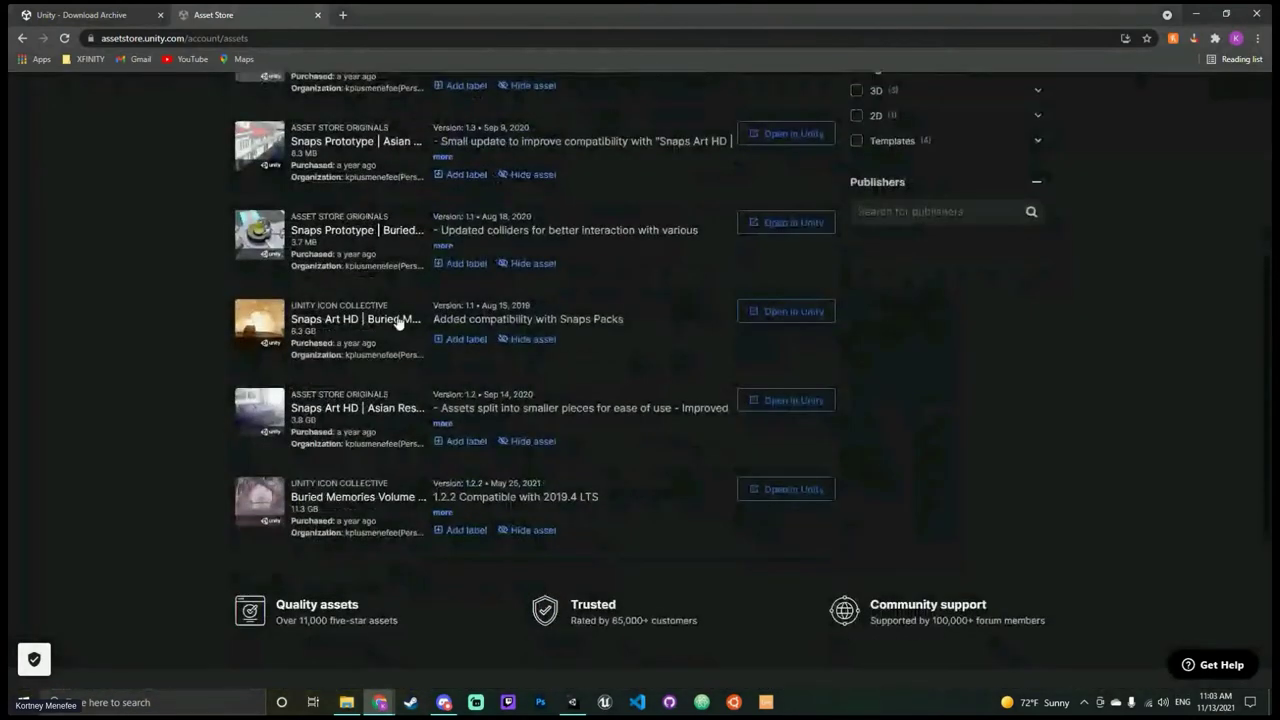
left_click(330, 308)
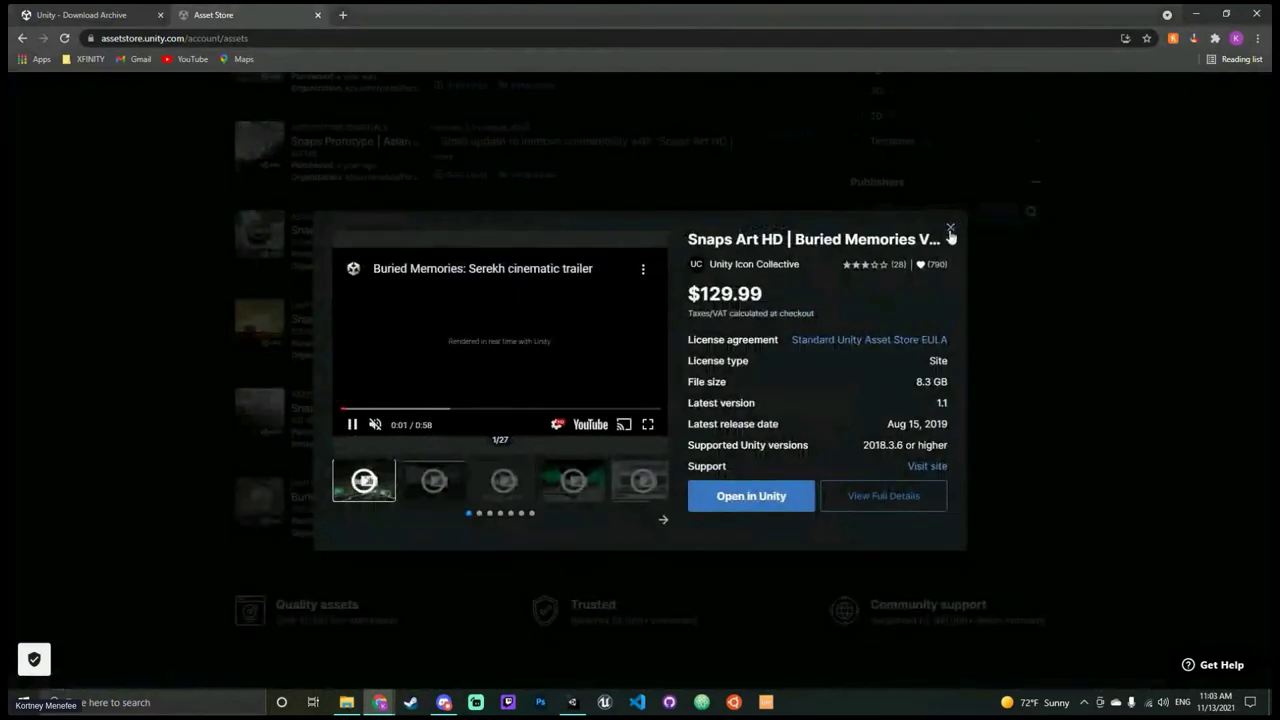
left_click(951, 228)
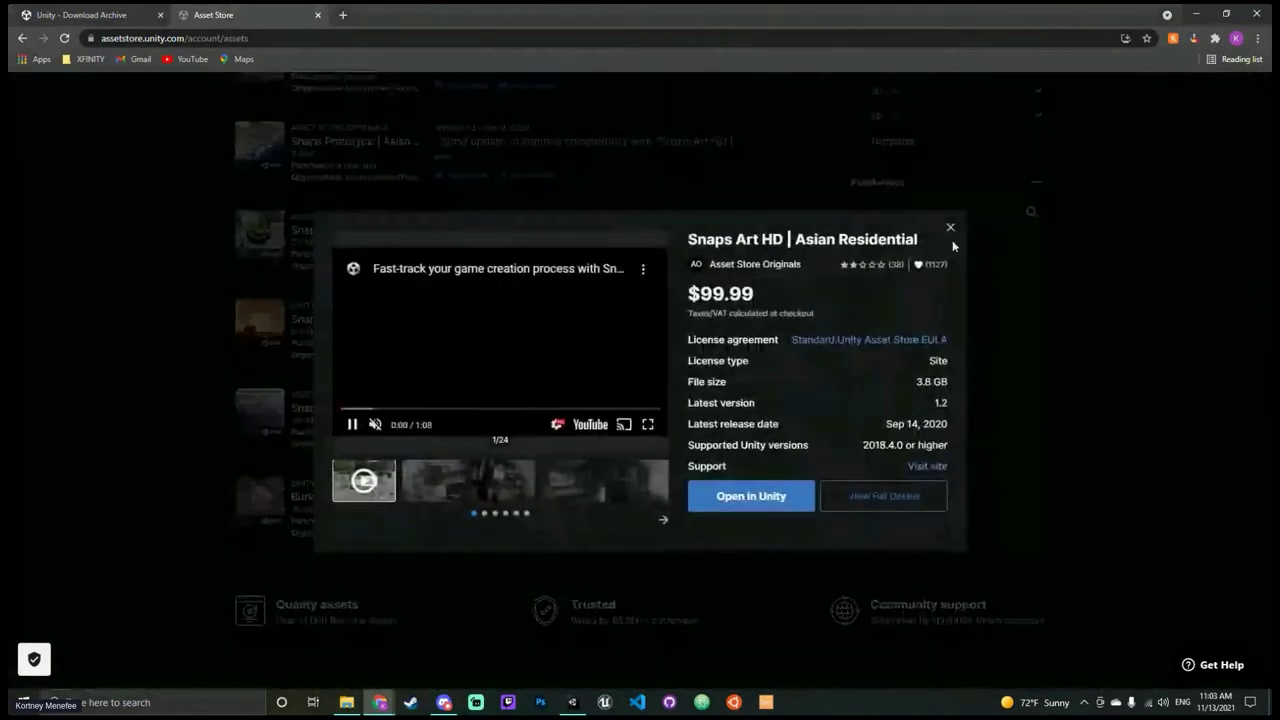
left_click(934, 235)
left_click(419, 474)
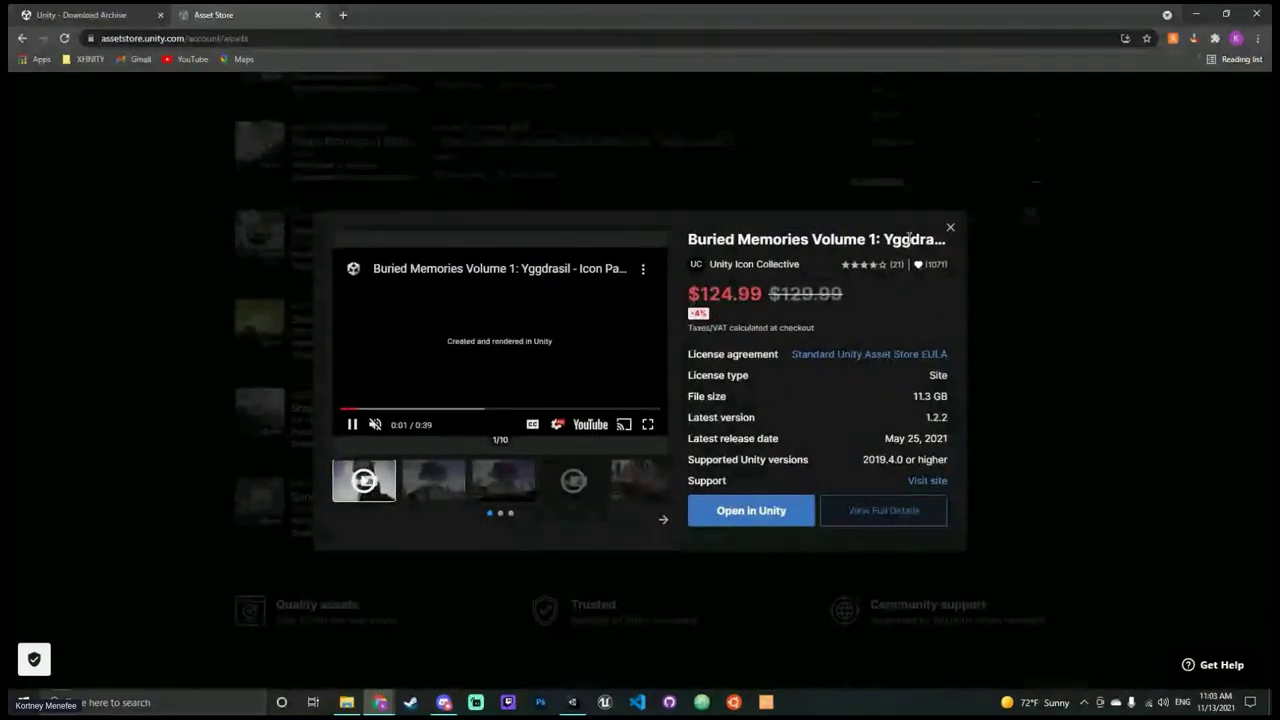
left_click(950, 227)
Step: Review the My Assets list once more, checking the owned packages and their purchase information
scroll(960, 430, "up", 5)
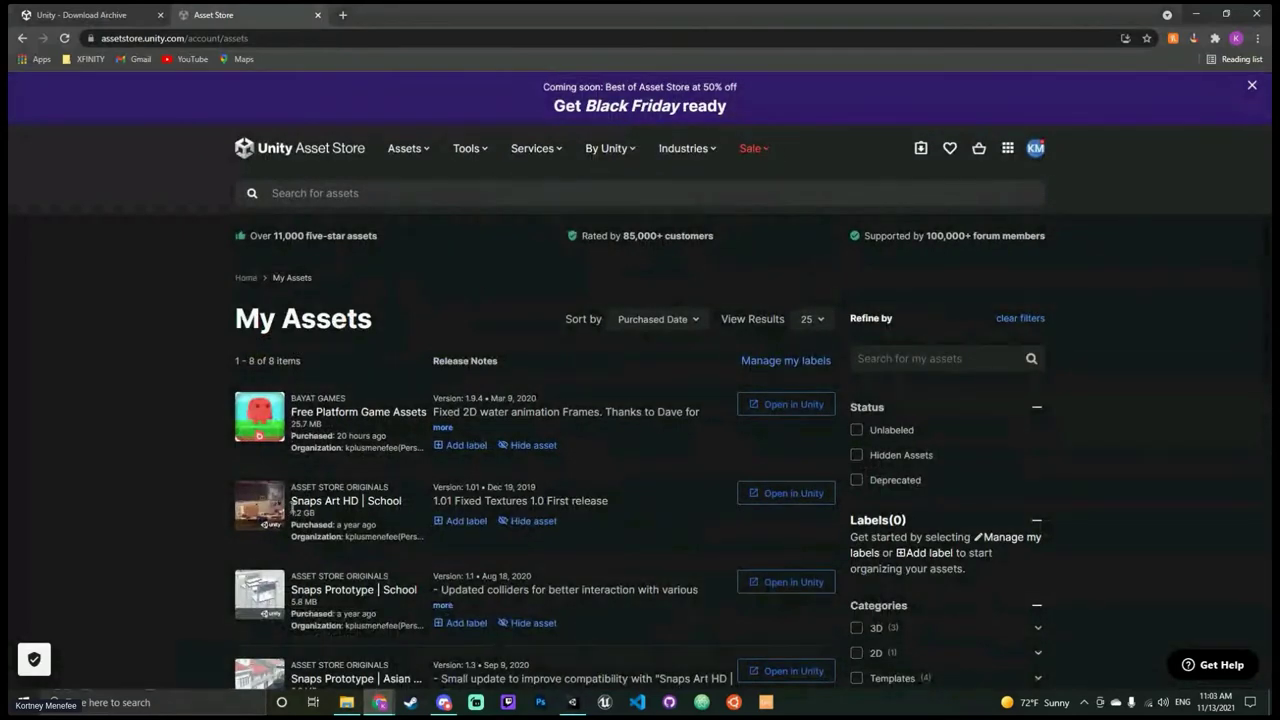
scroll(126, 466, "down", 4)
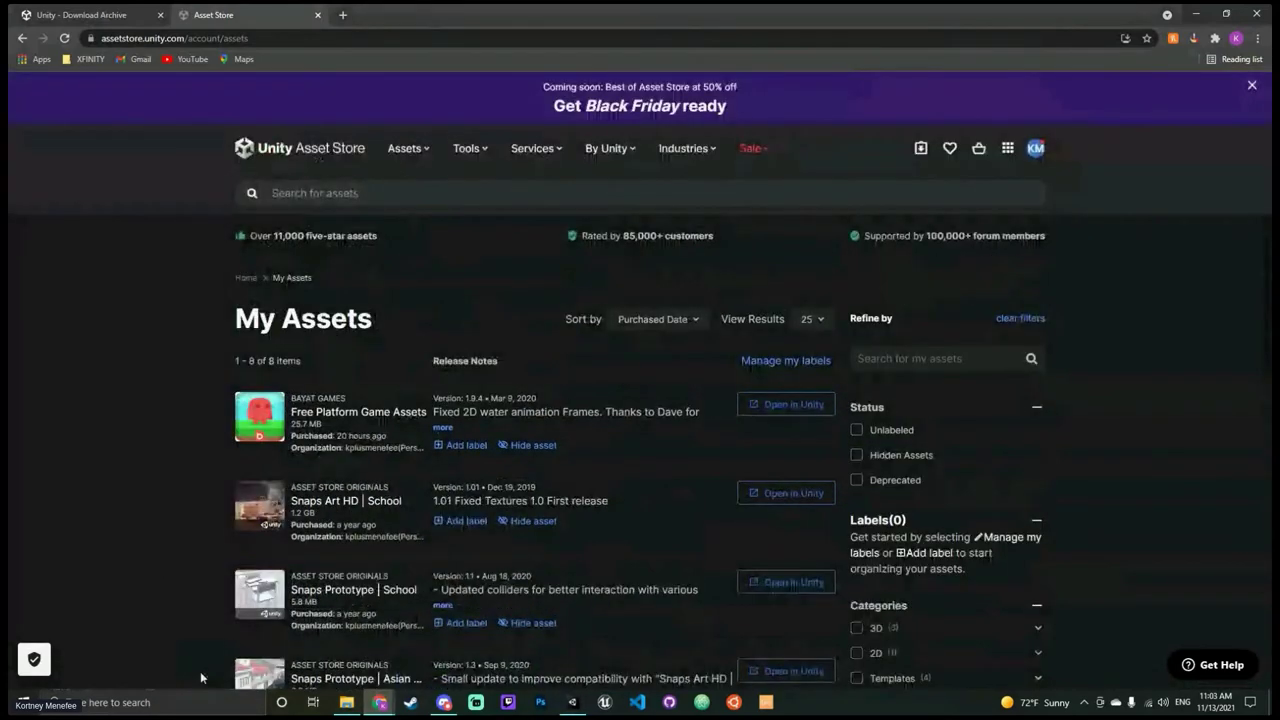
scroll(317, 383, "down", 1)
scroll(317, 383, "down", 4)
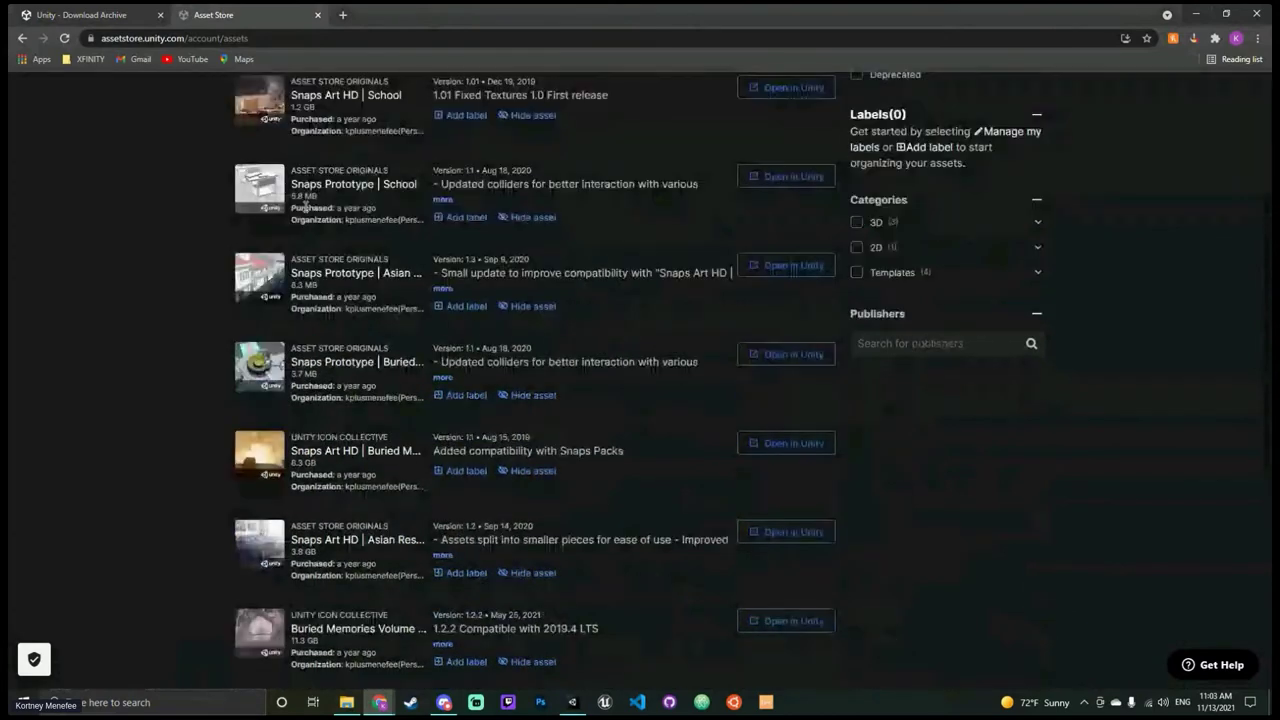
scroll(415, 93, "up", 5)
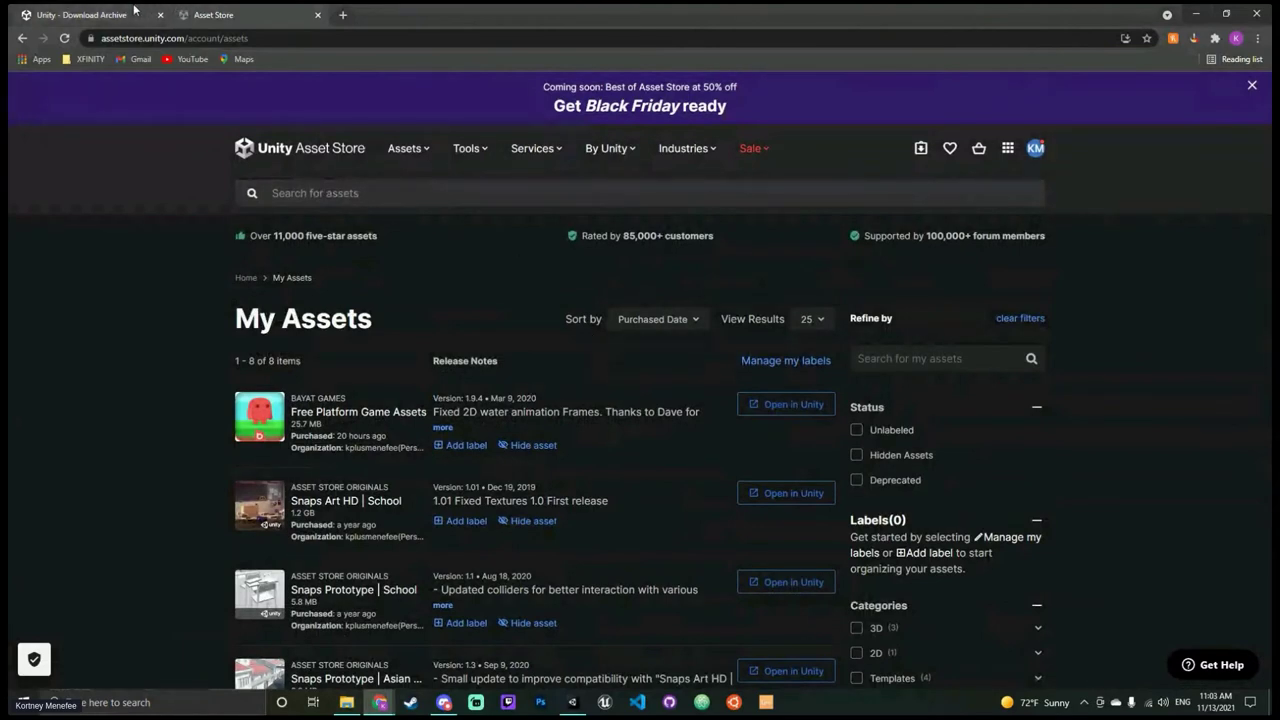
scroll(548, 414, "down", 3)
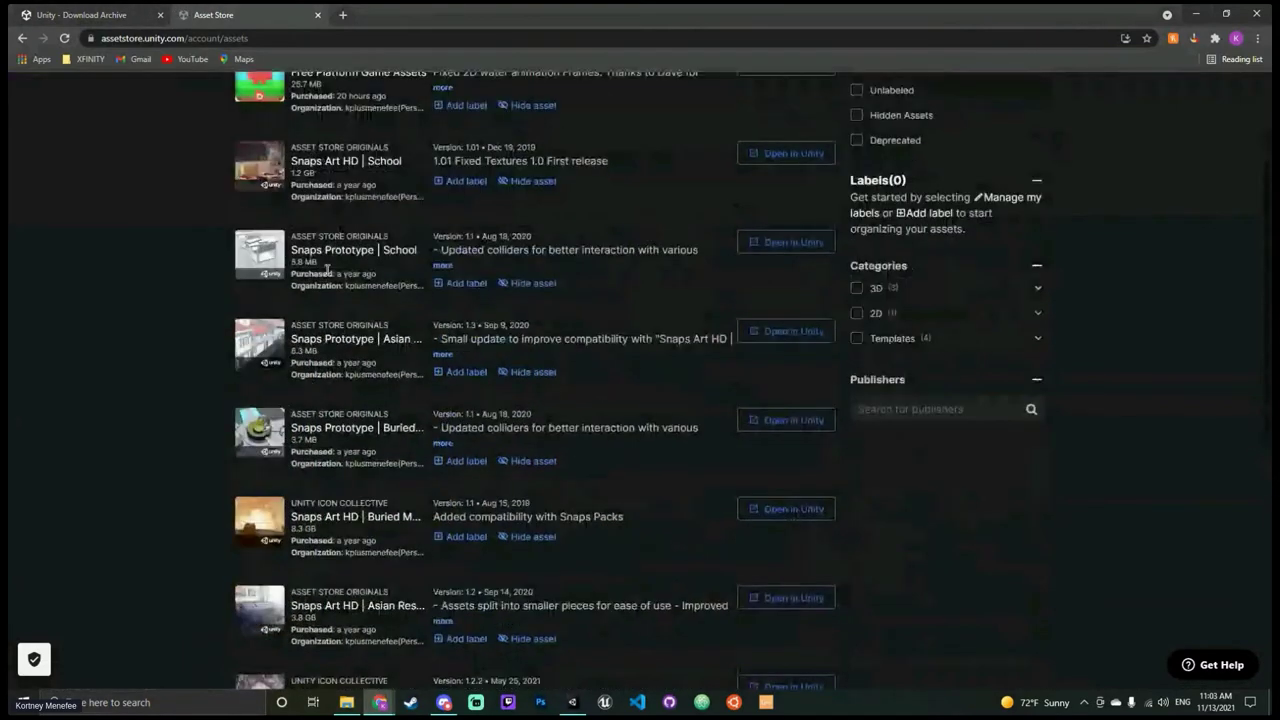
left_click_drag(336, 273, 290, 273)
left_click(145, 368)
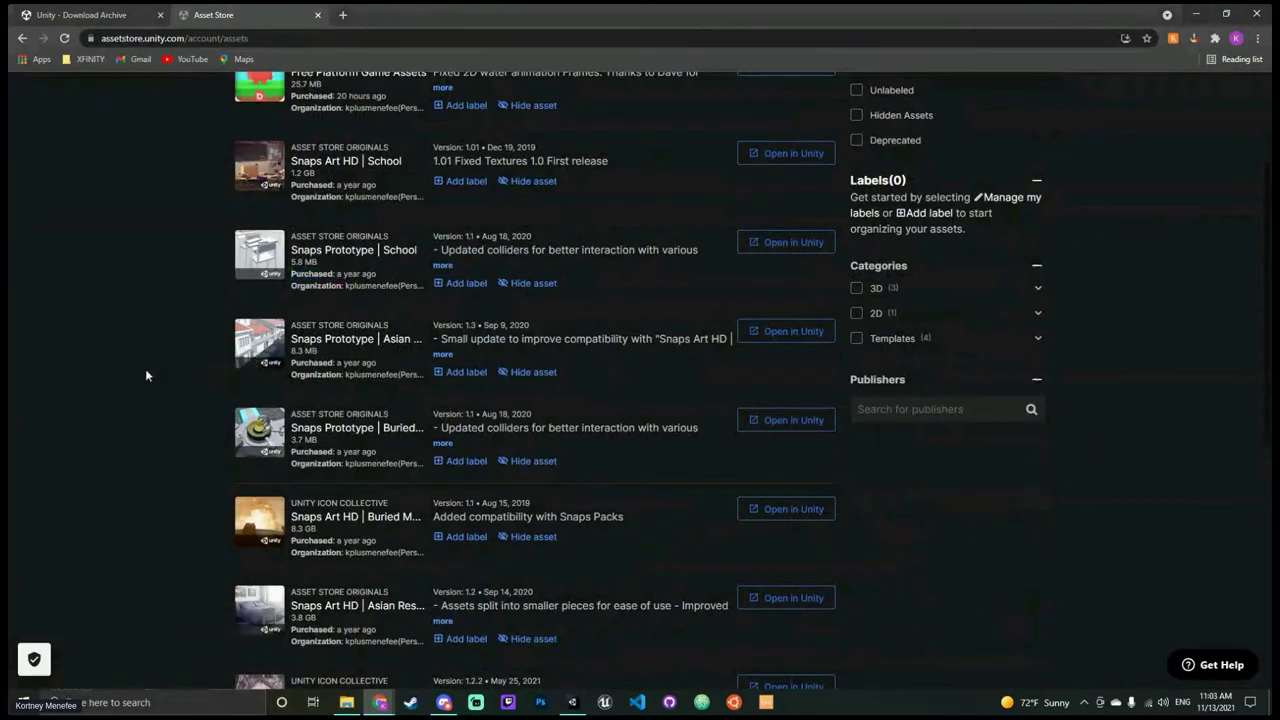
scroll(373, 285, "up", 1)
scroll(416, 263, "up", 3)
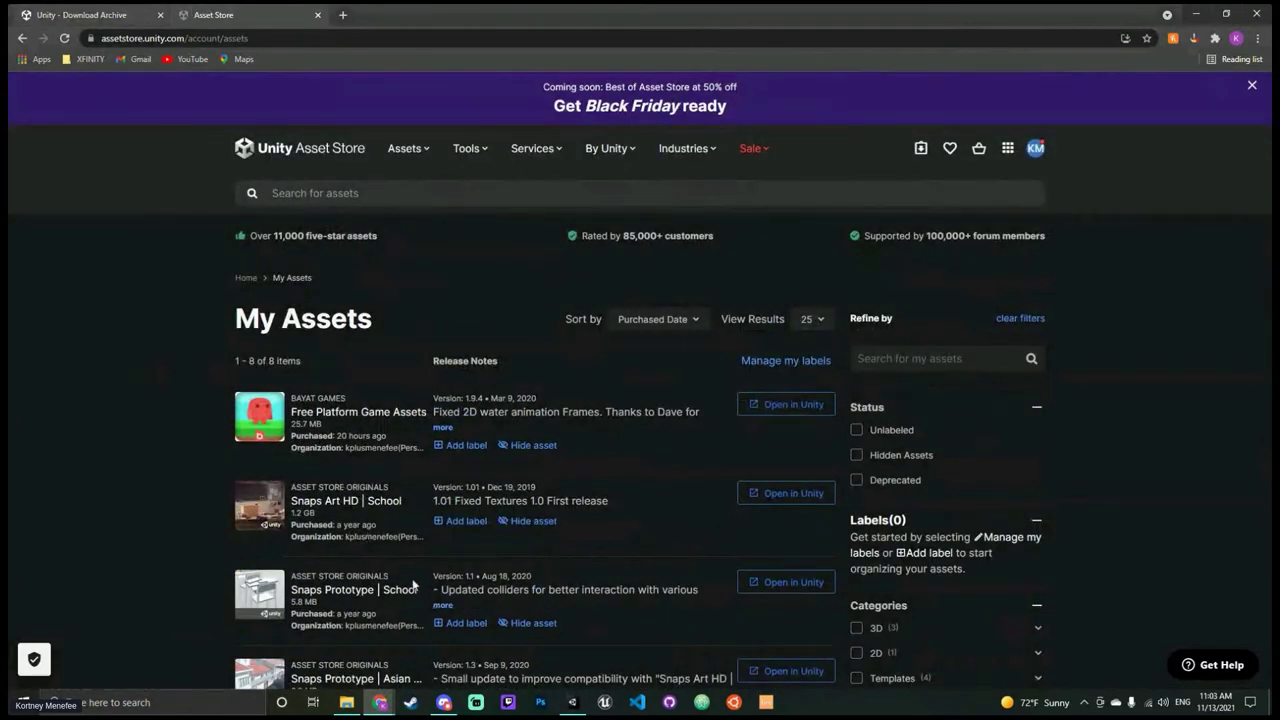
Step: Switch back to the Unity editor and close the Package Manager tab
left_click(571, 703)
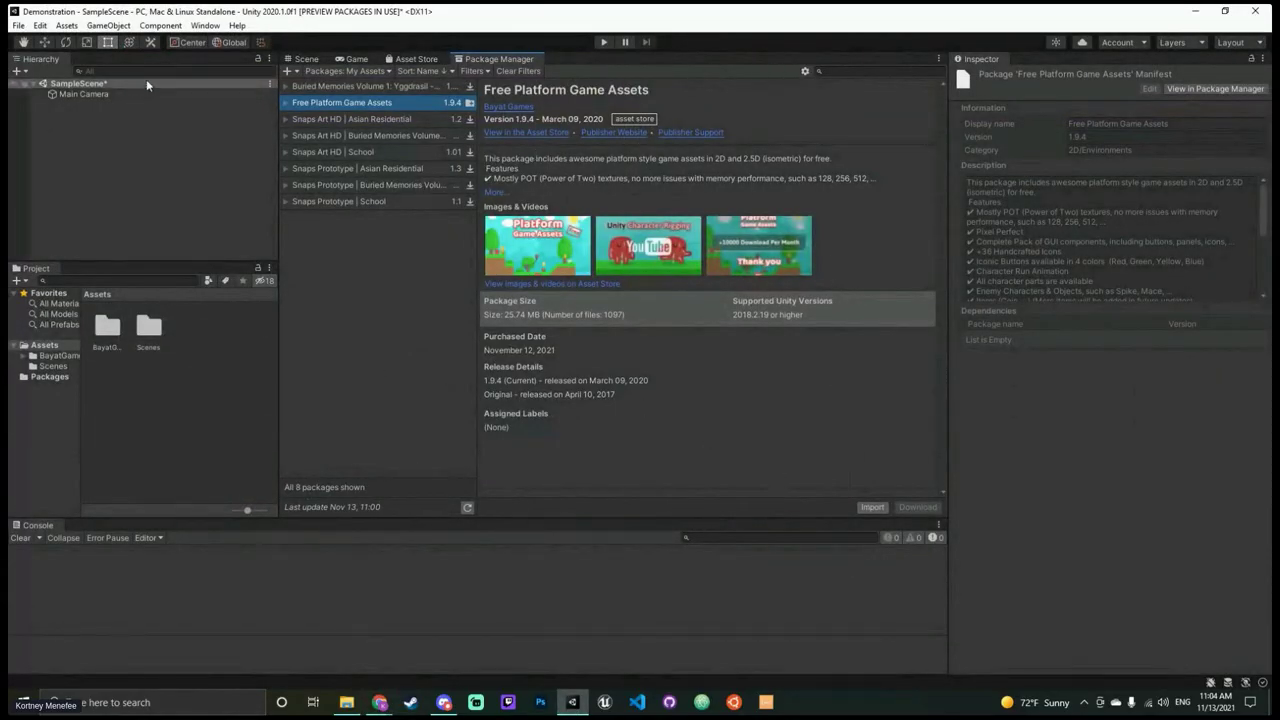
right_click(530, 62)
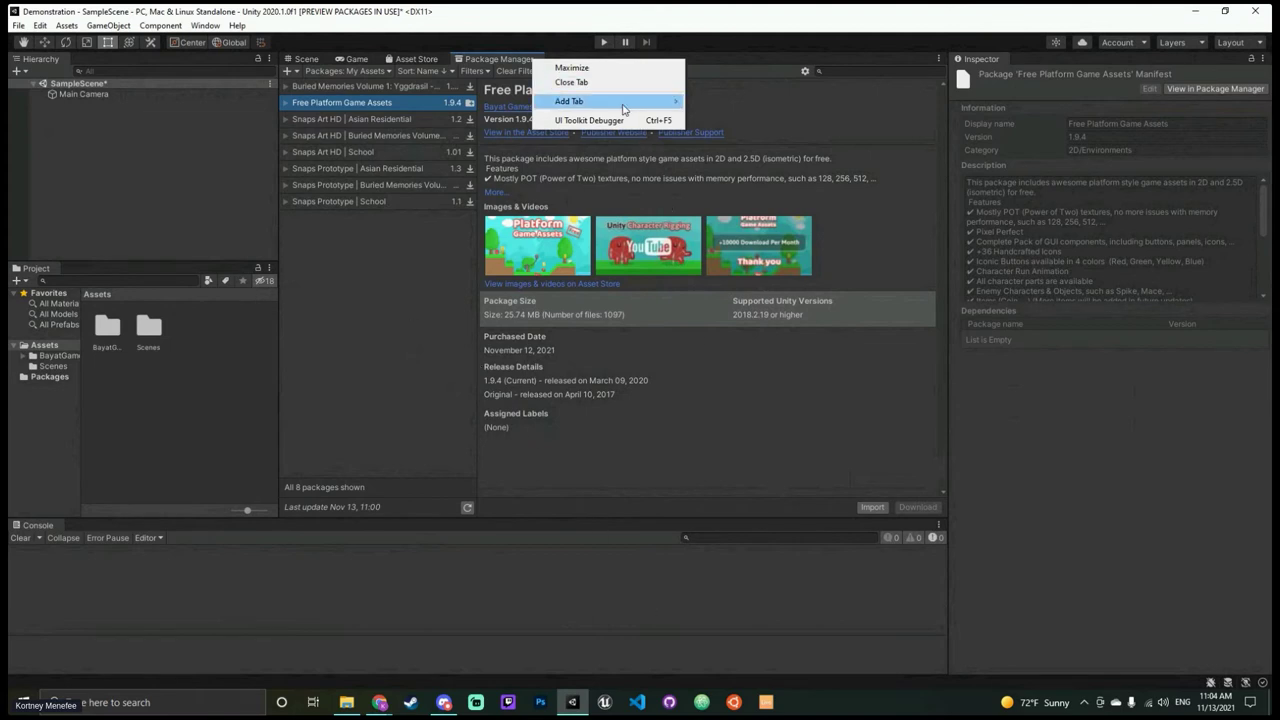
left_click(577, 82)
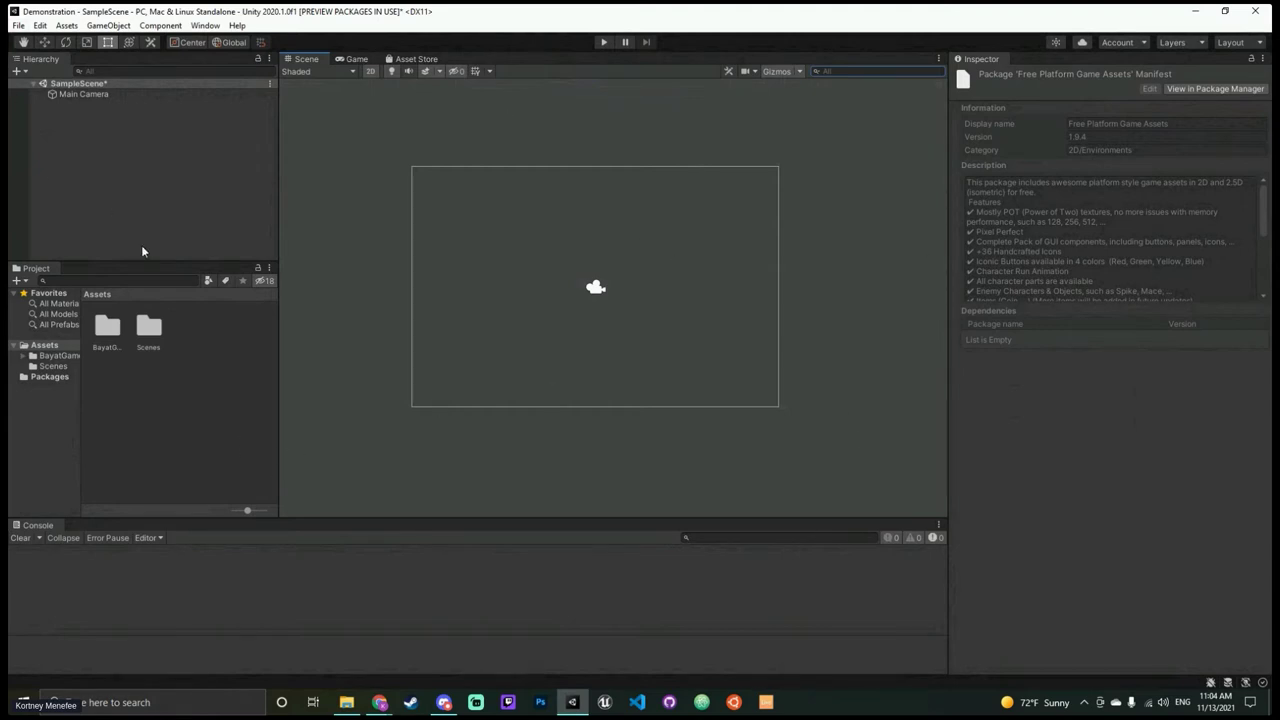
Step: Enlarge the project browser and its folder tree, and open the Tiles folder of Free Platform Game Assets under BayatGames
double_click(107, 330)
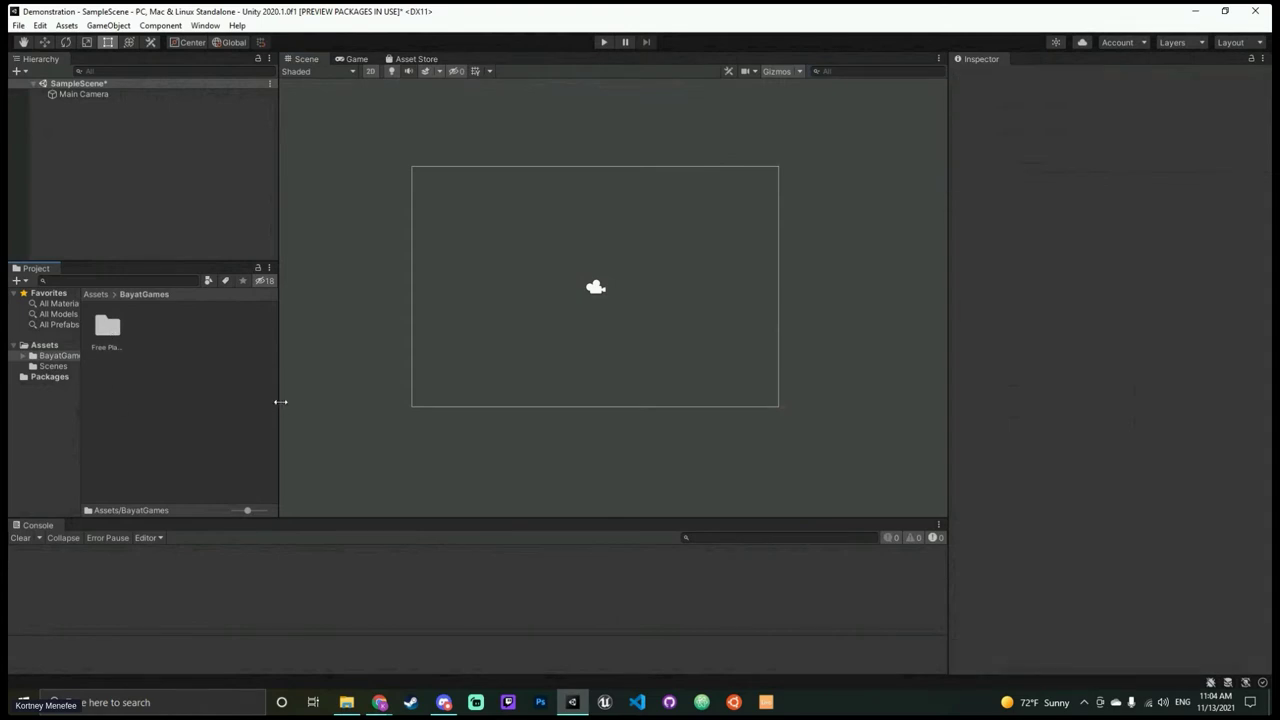
mouse_move(277, 400)
left_mouse_down()
mouse_move(463, 403)
mouse_move(247, 402)
mouse_move(295, 400)
left_mouse_up()
left_click_drag(561, 520, 603, 545)
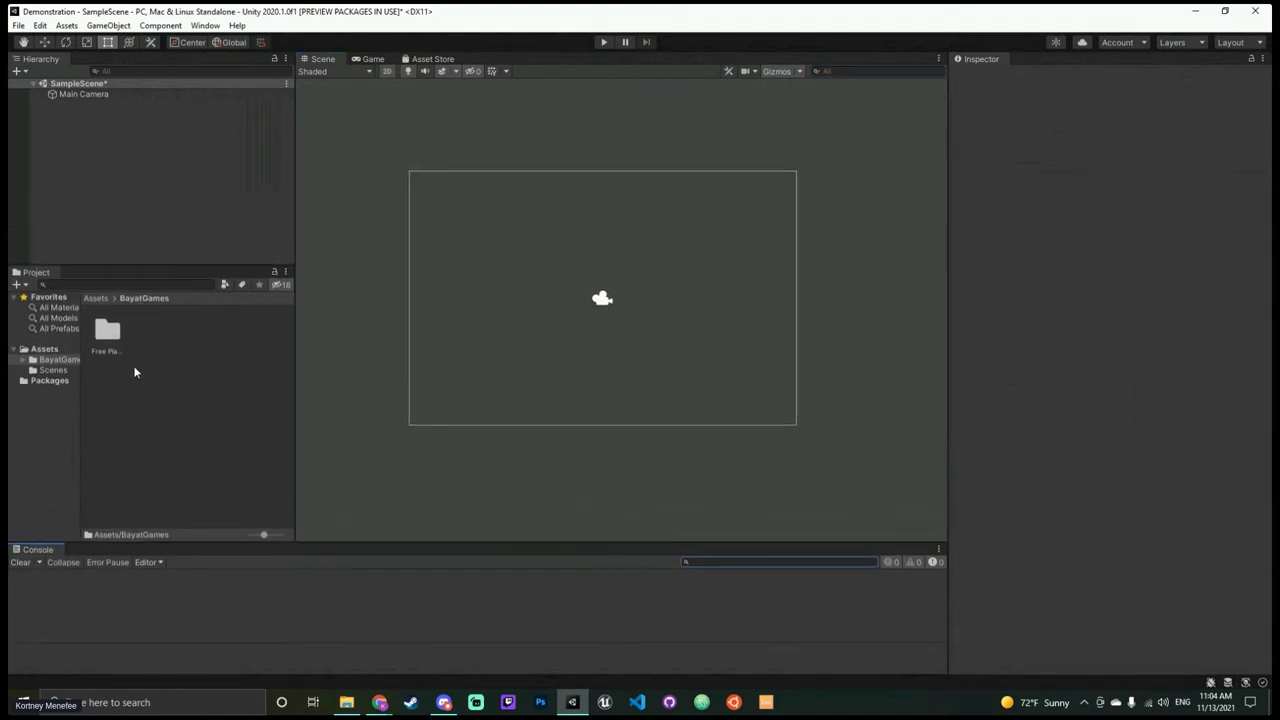
left_click_drag(86, 414, 126, 411)
double_click(150, 340)
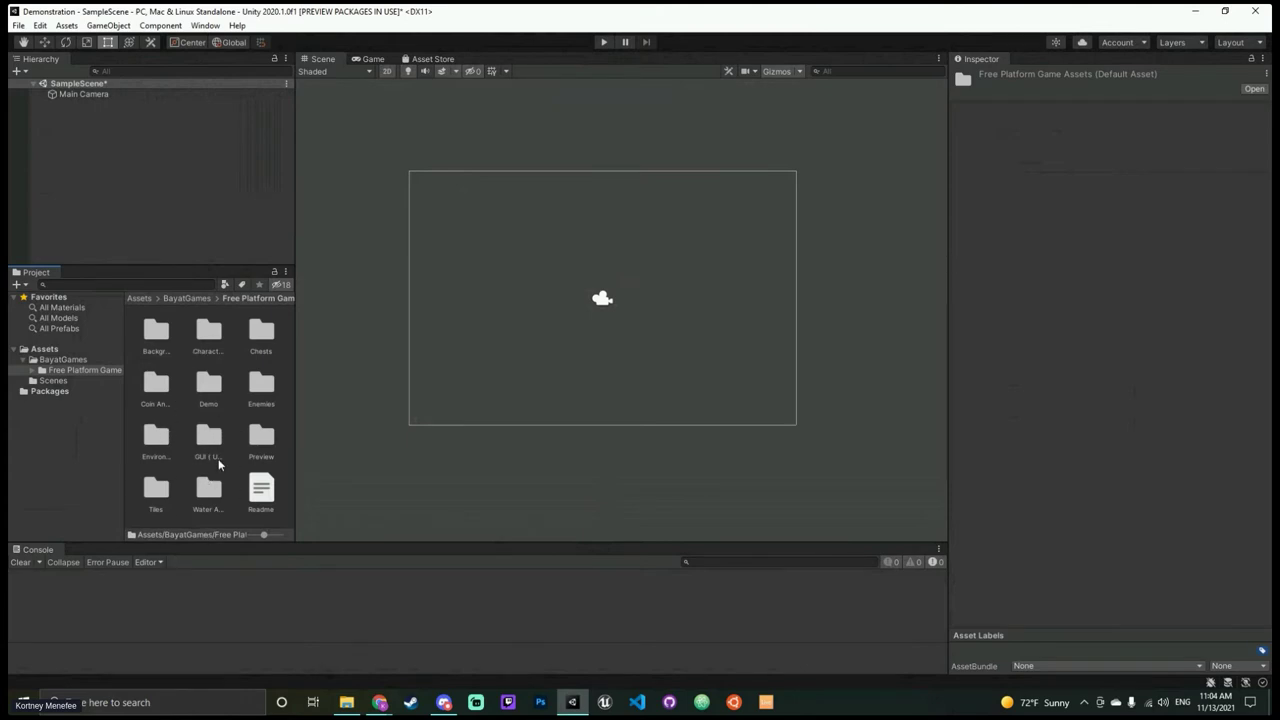
left_click(155, 338)
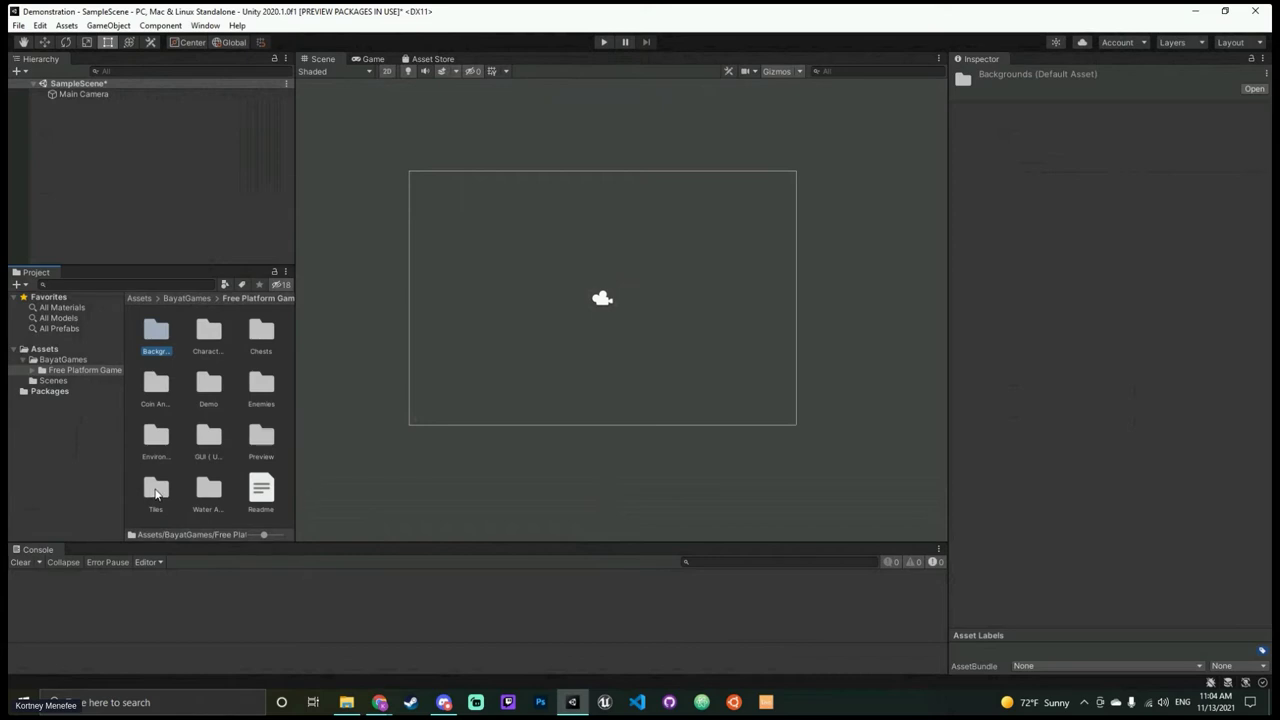
double_click(155, 490)
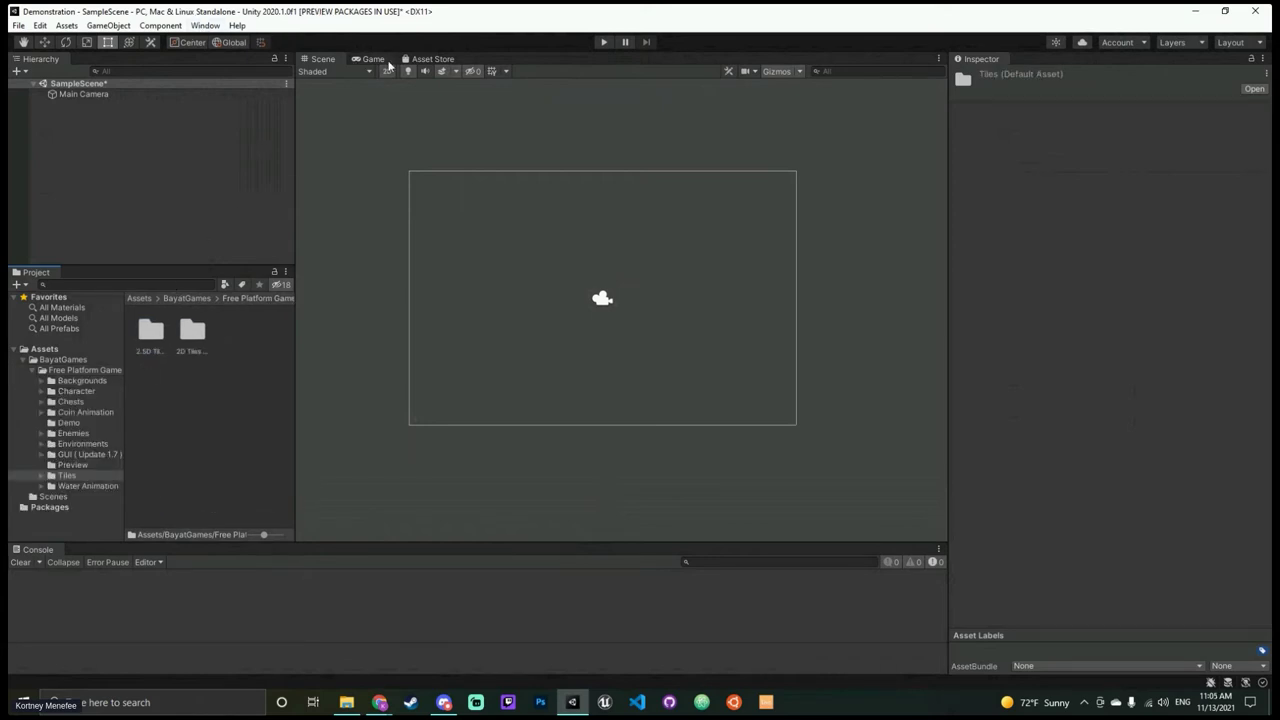
Step: Reopen the Package Manager docked beside the Asset Store, check its package source options including My Assets, and close it
left_click(205, 26)
left_click(253, 147)
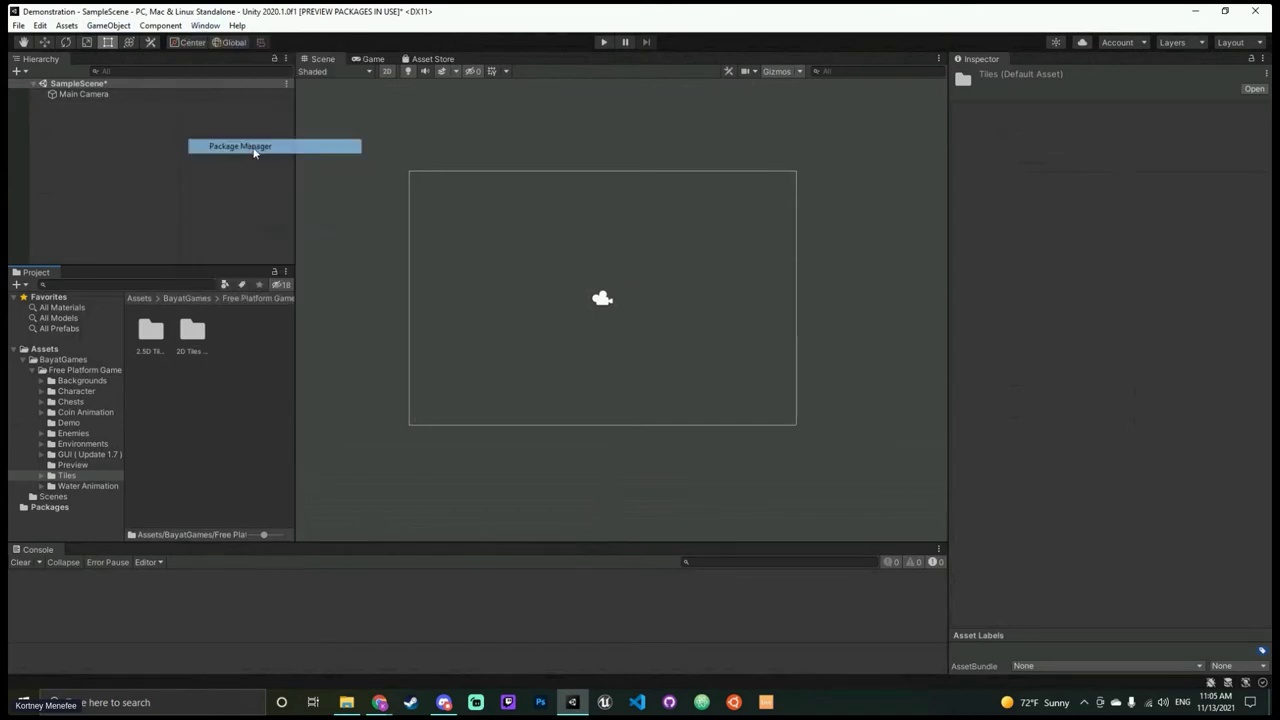
left_click(204, 26)
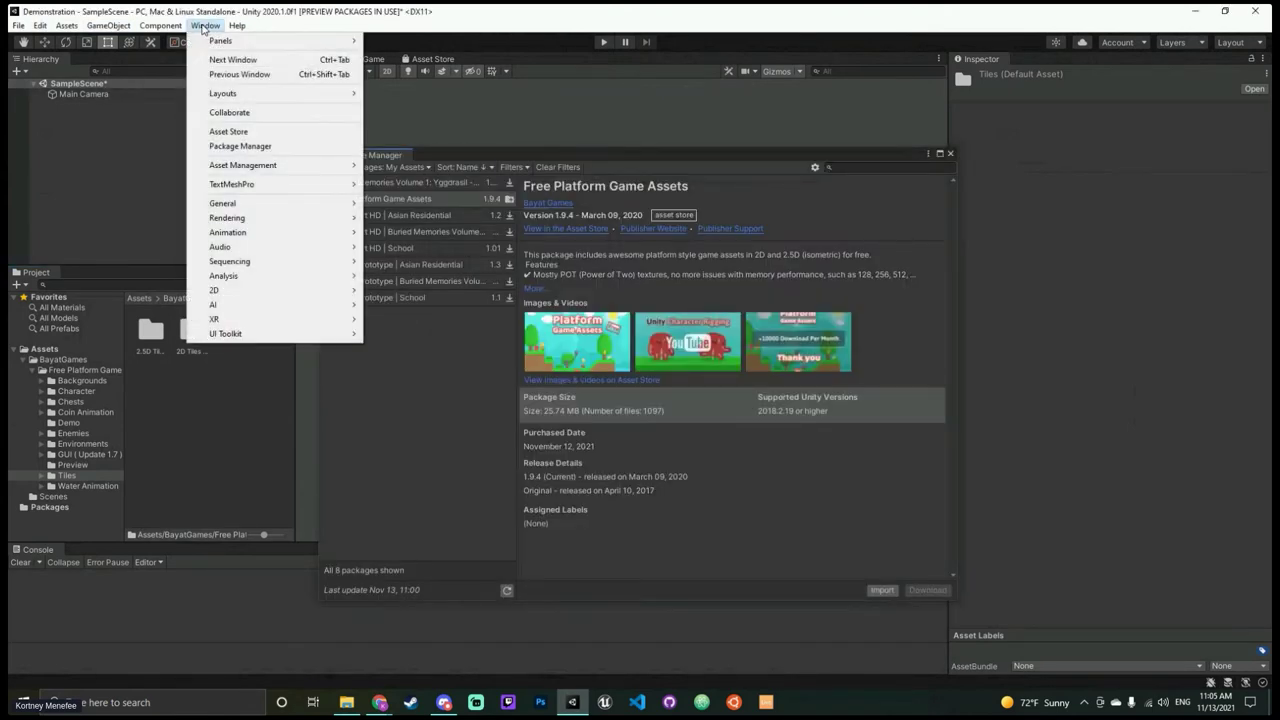
left_click(511, 142)
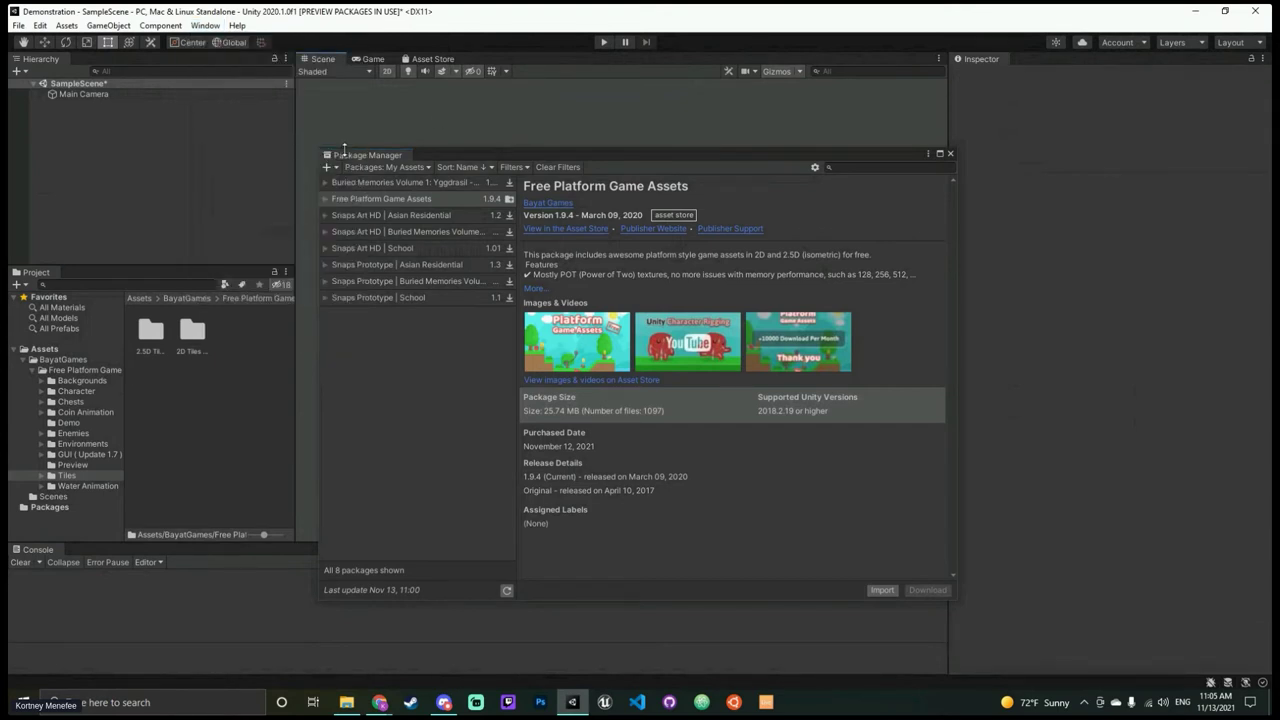
left_click_drag(344, 150, 540, 58)
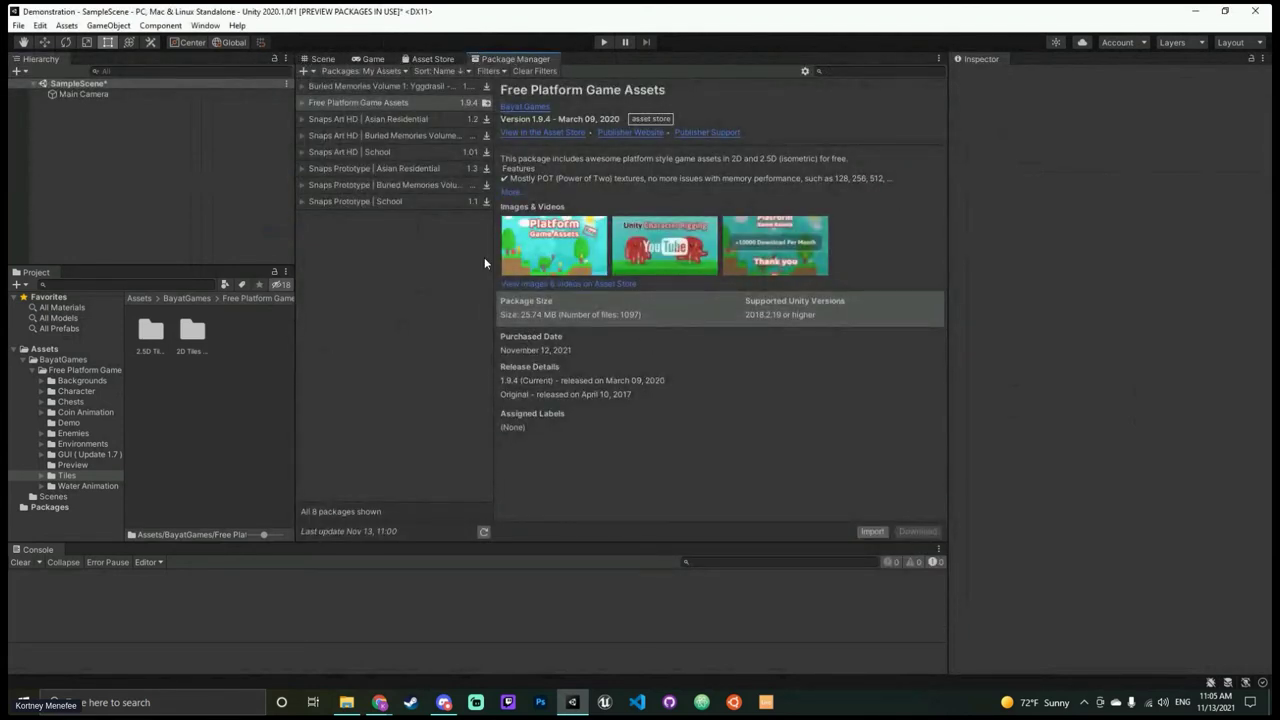
left_click(378, 72)
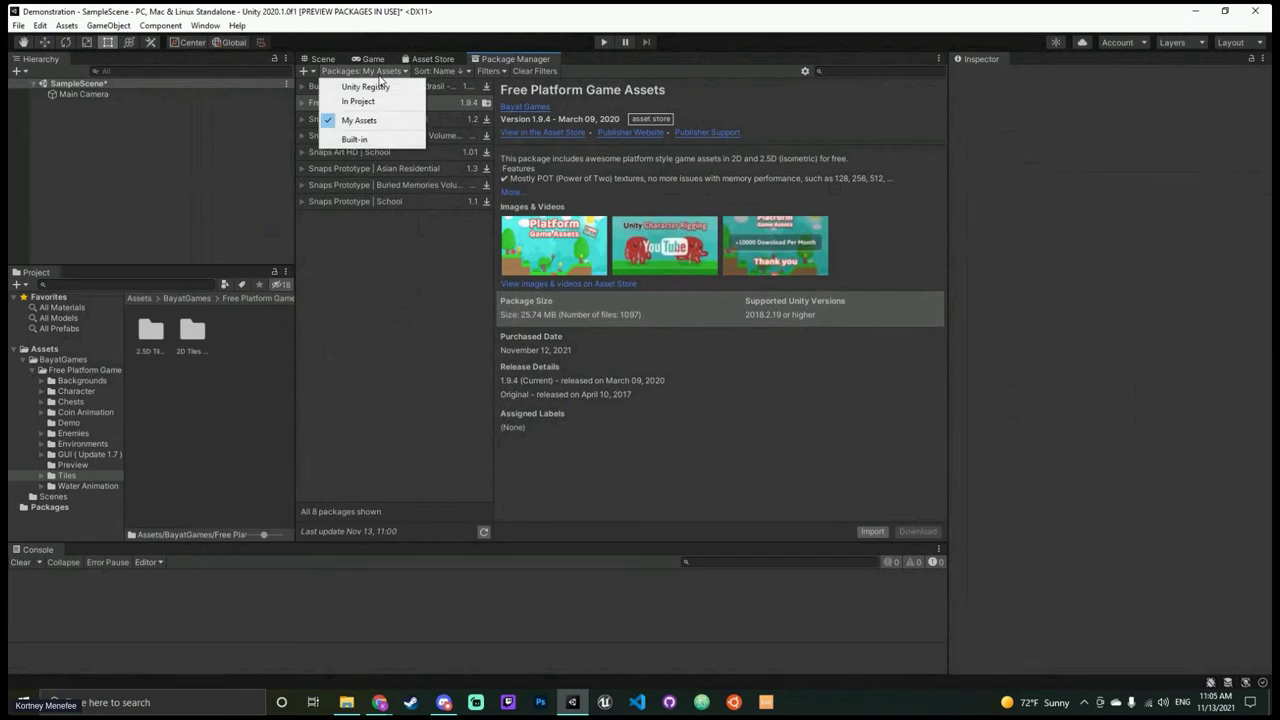
left_click(553, 72)
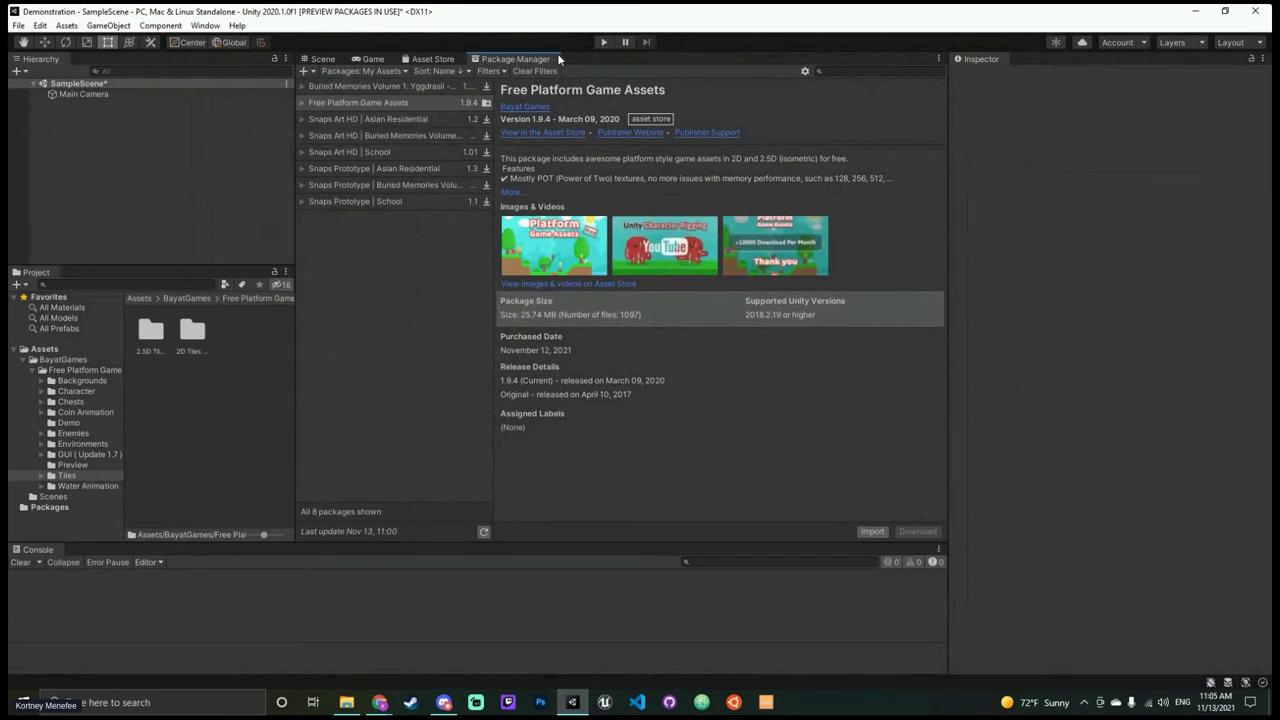
right_click(535, 59)
left_click(572, 83)
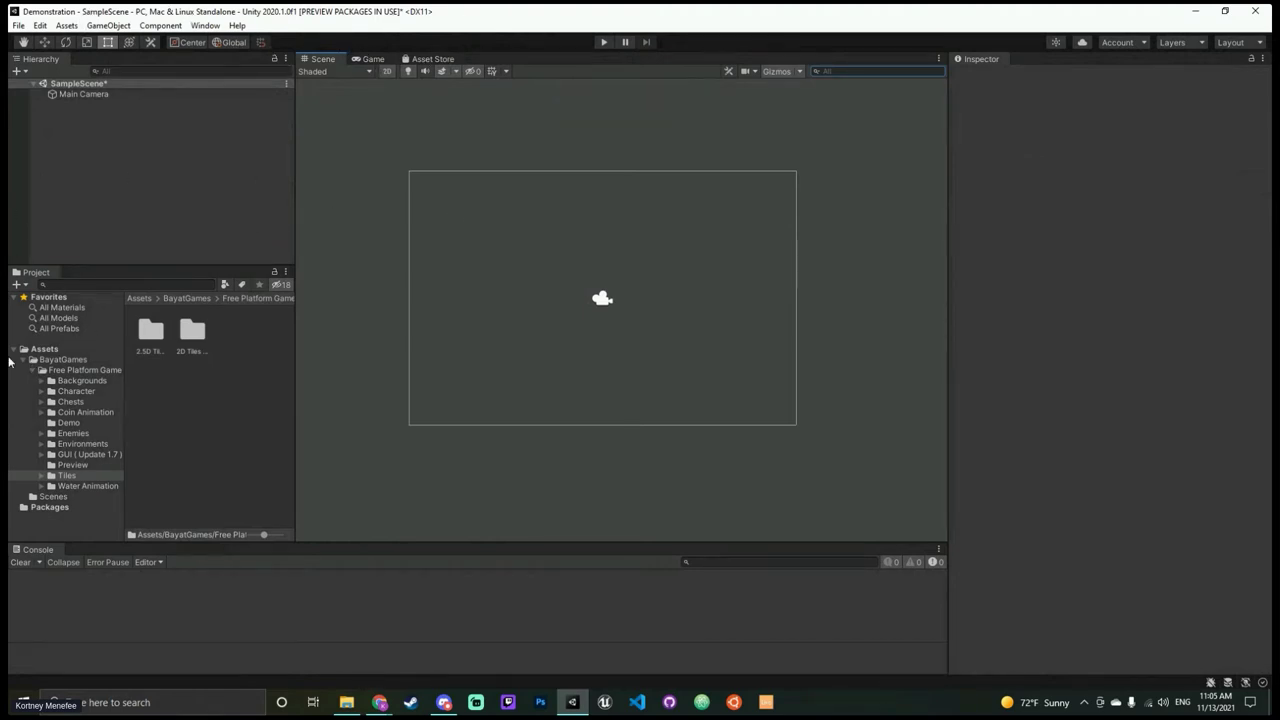
Step: Open the 2D Tile Palette window and place it as a floating window partly over the Scene view
left_click(207, 26)
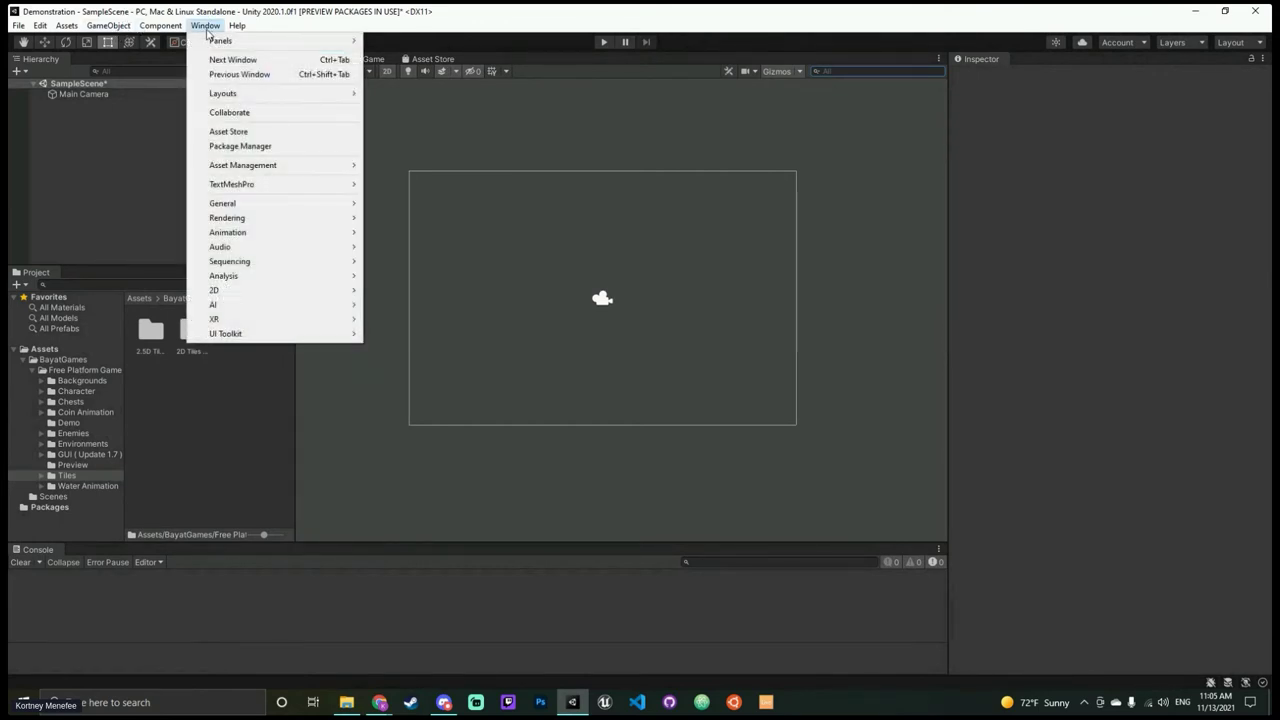
mouse_move(266, 290)
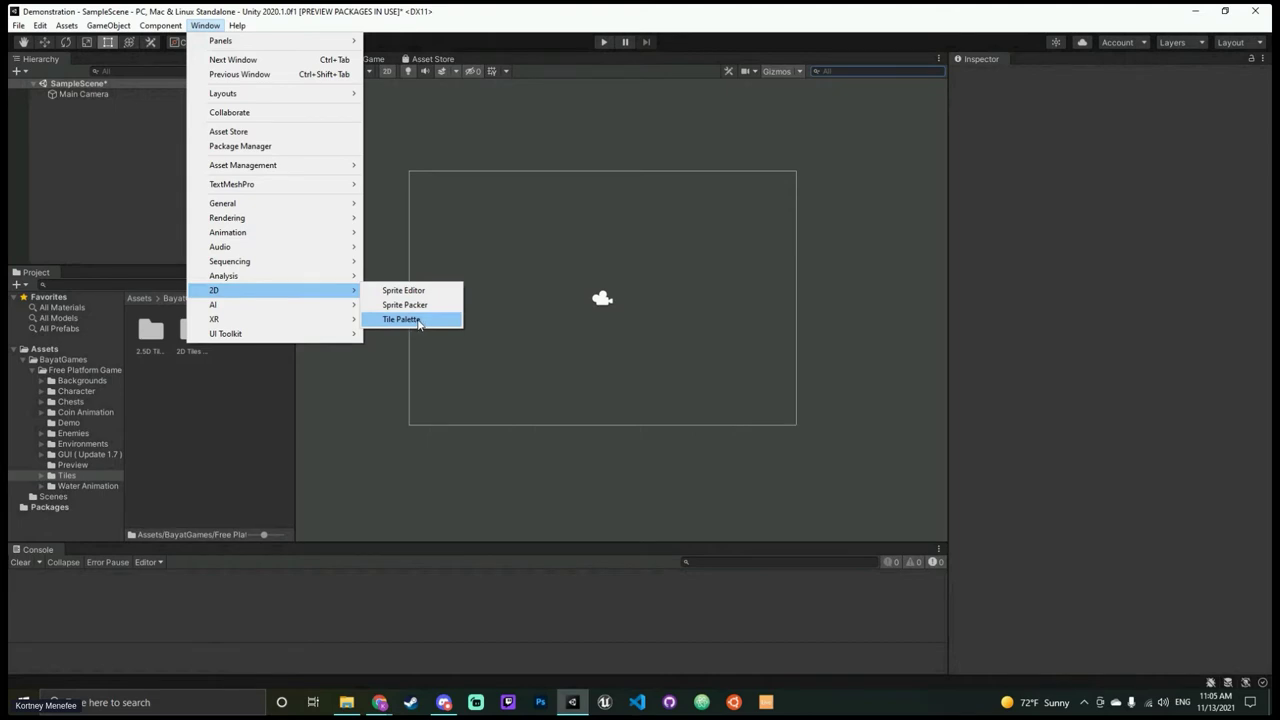
left_click(415, 321)
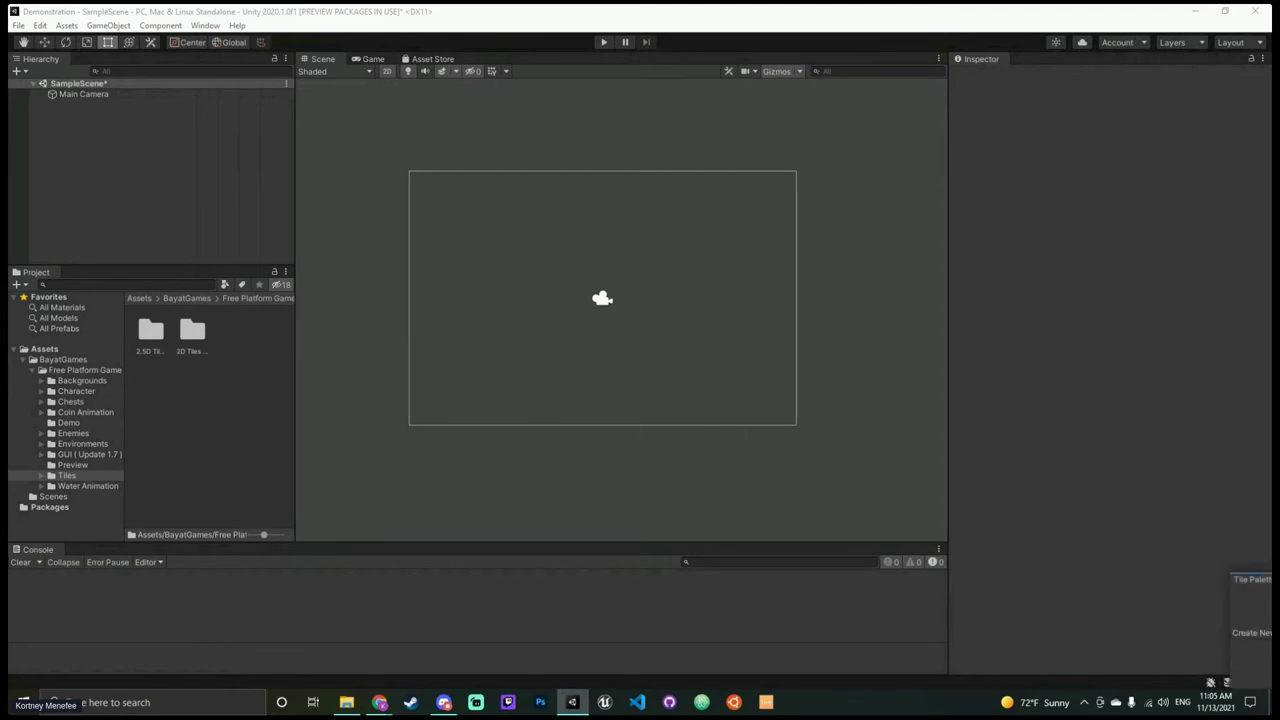
left_click_drag(646, 209, 882, 105)
left_click(947, 119)
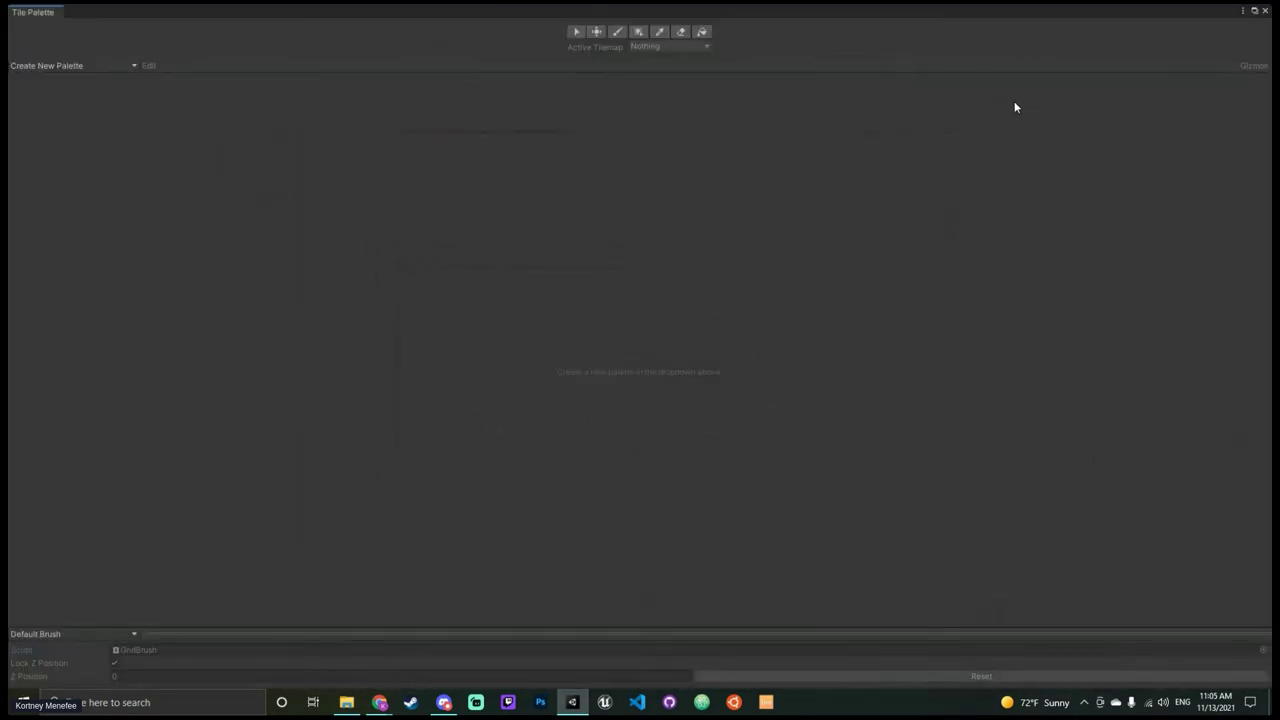
left_click(1261, 12)
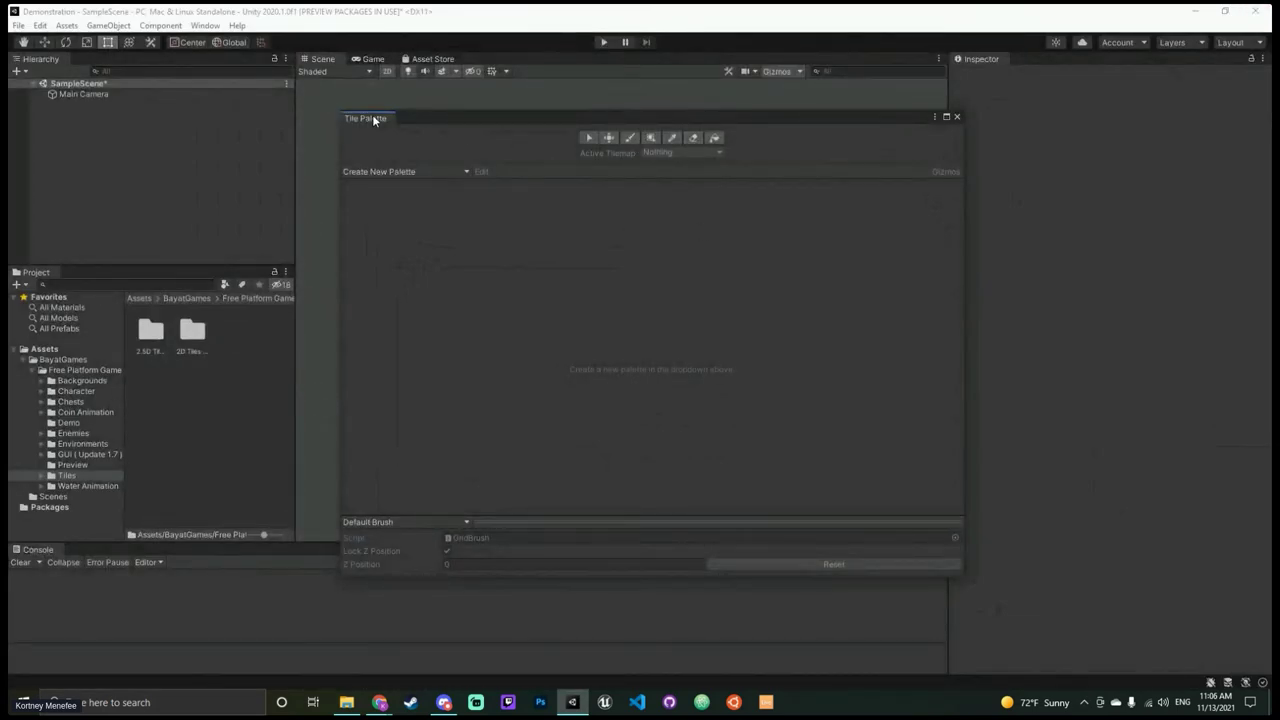
left_click_drag(373, 119, 677, 260)
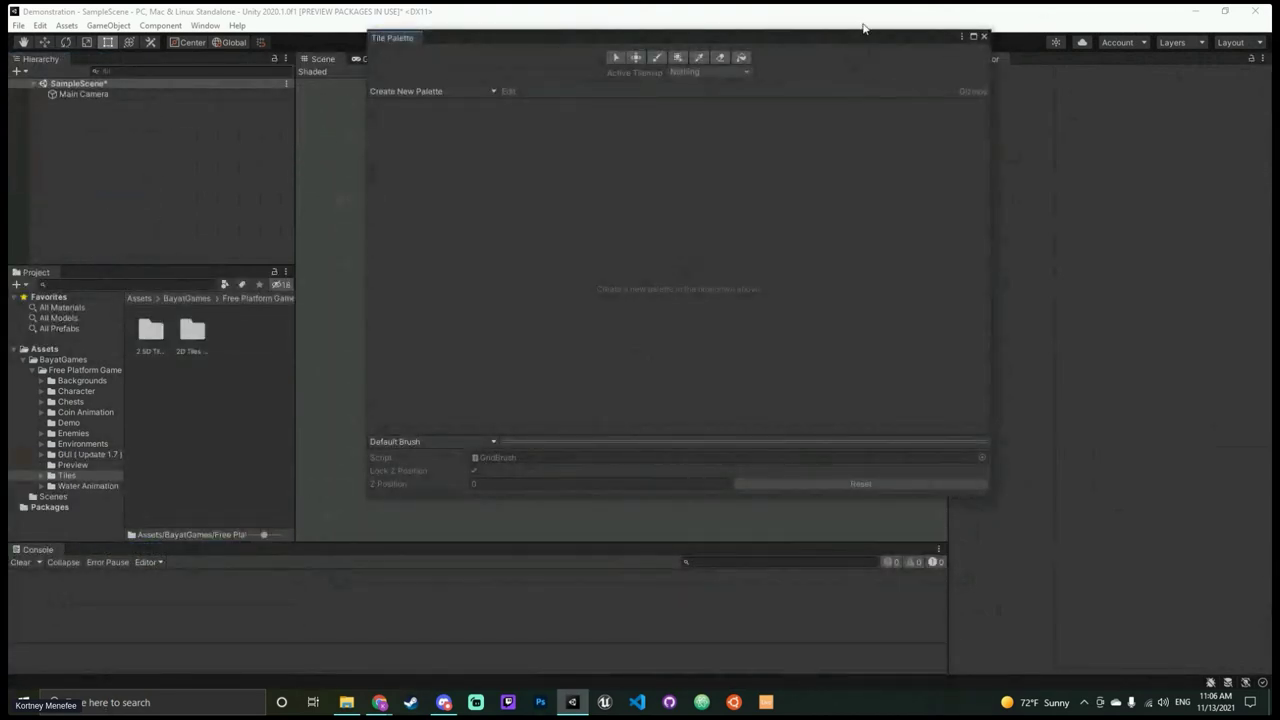
left_click_drag(845, 41, 780, 154)
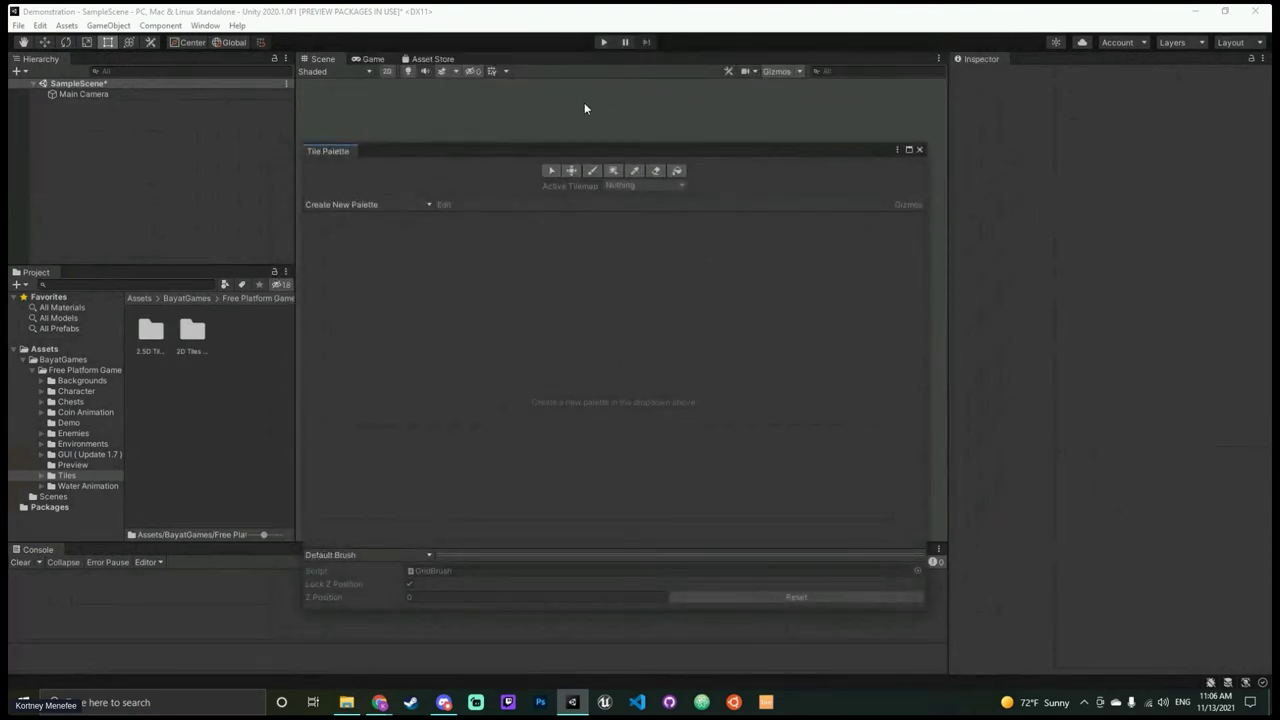
left_click_drag(605, 157, 1140, 149)
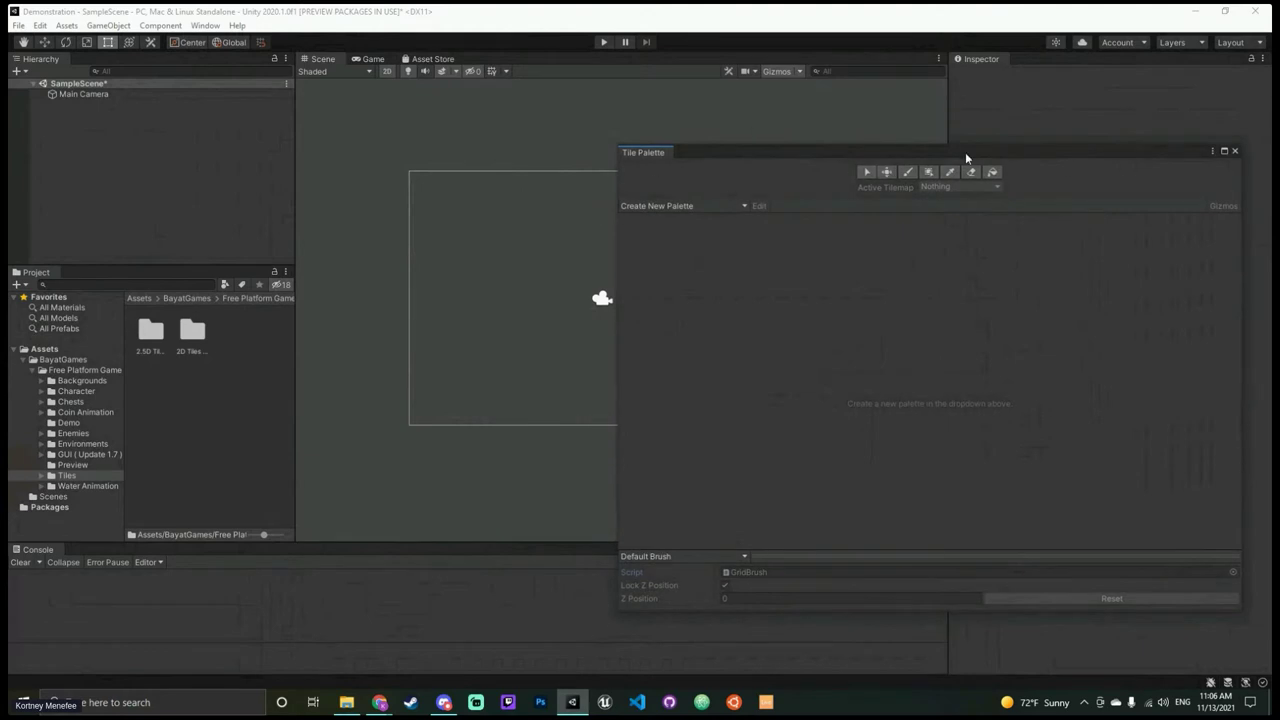
left_click_drag(965, 152, 984, 116)
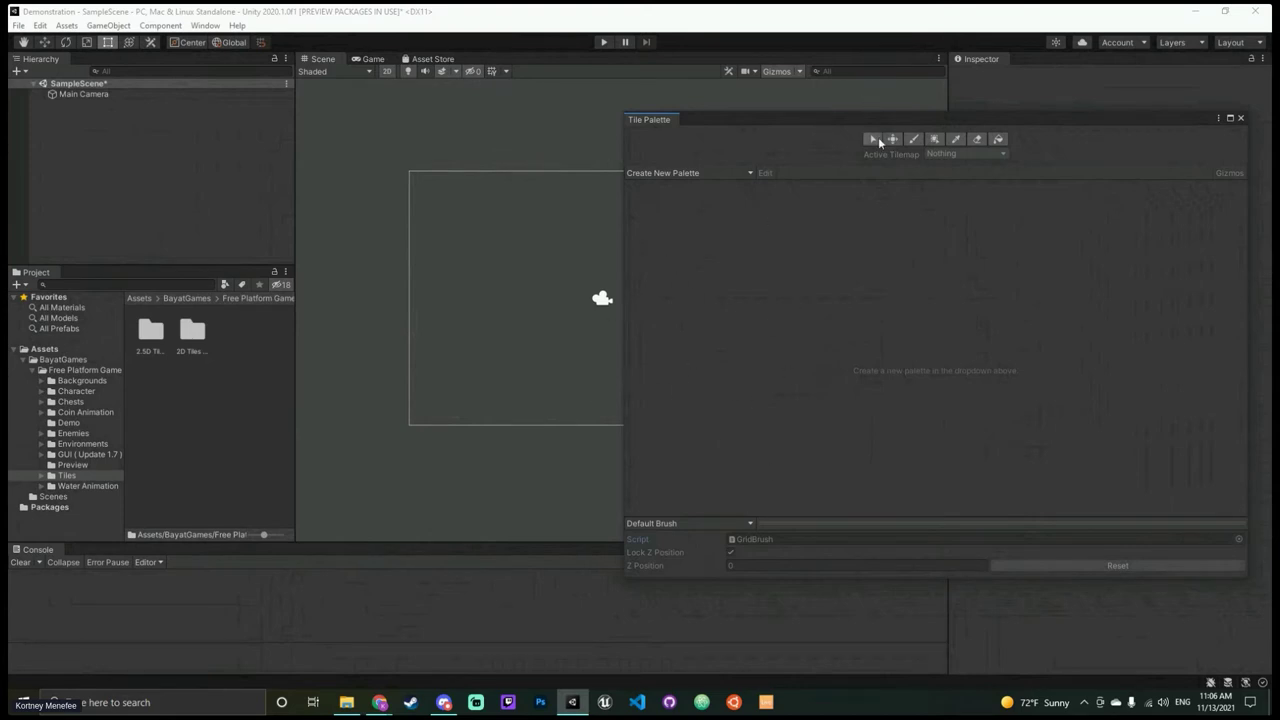
left_click_drag(911, 123, 782, 113)
Step: Start creating a new tile palette with a Rectangle grid and name it GroundPalette
left_click(590, 163)
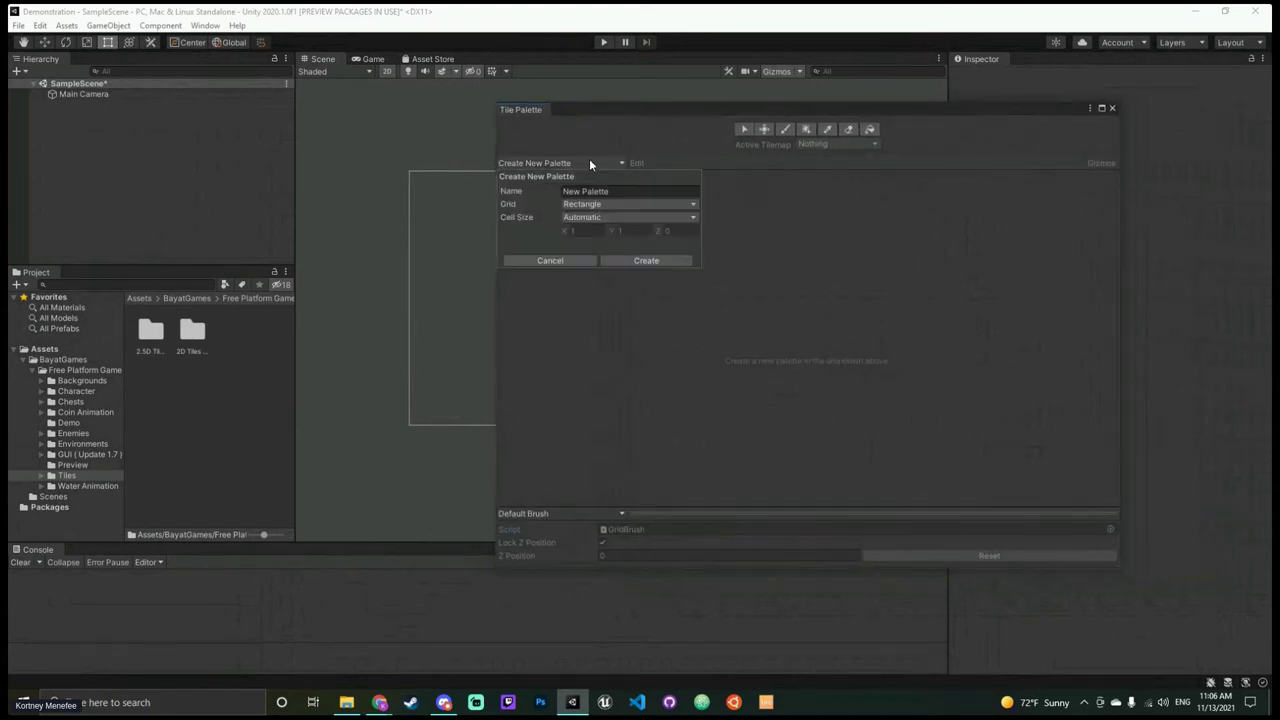
left_click(664, 190)
type("G")
type("e")
Step: Try the Manual cell size for the new palette and return it to Automatic
left_click(640, 218)
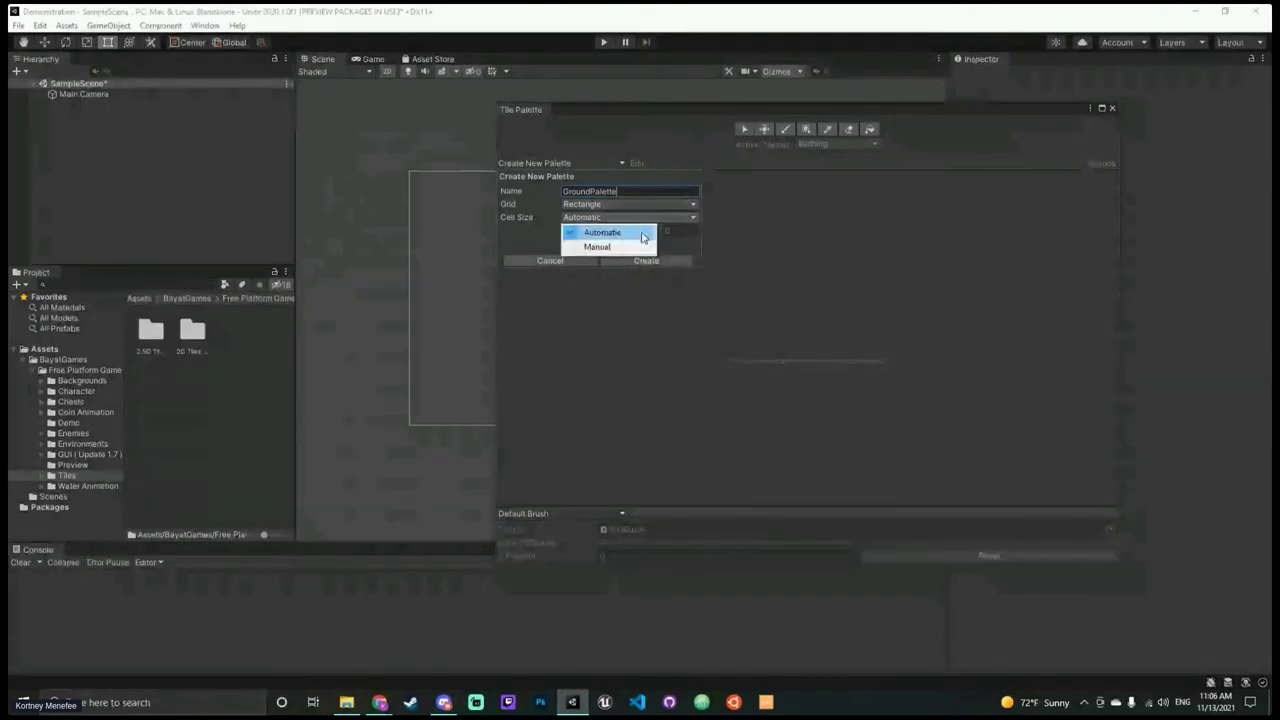
left_click(618, 247)
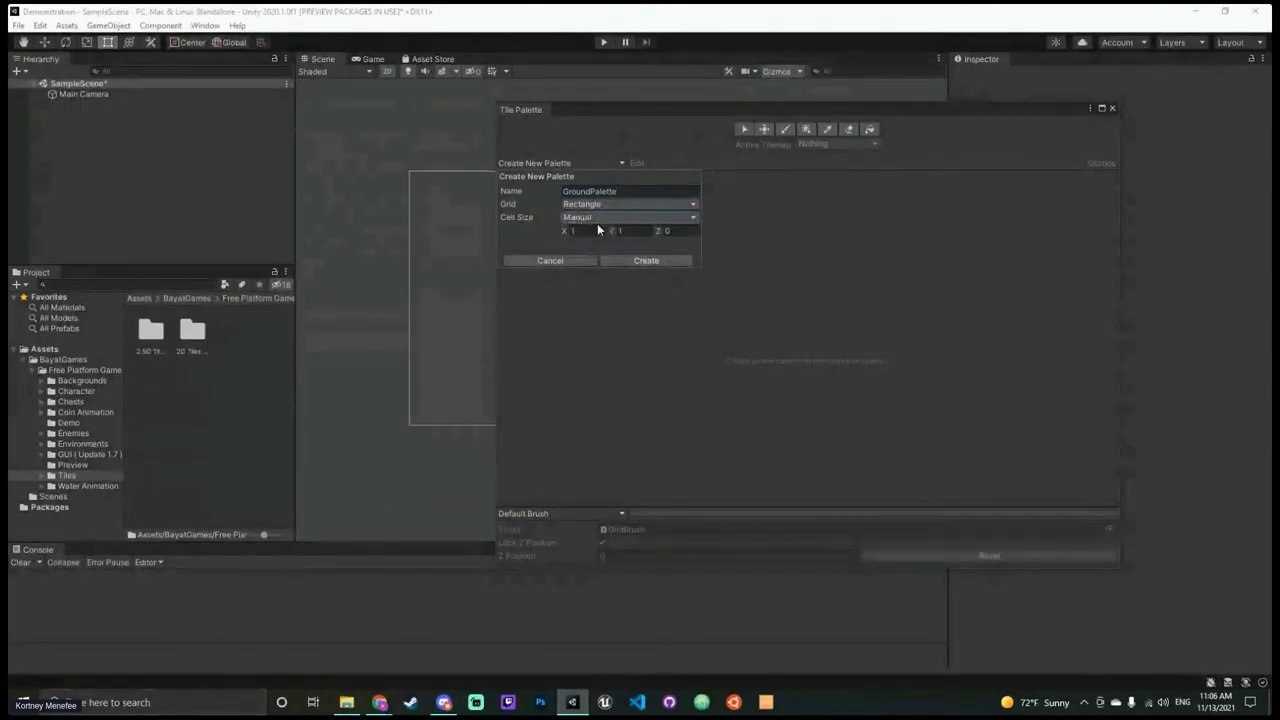
left_click(596, 231)
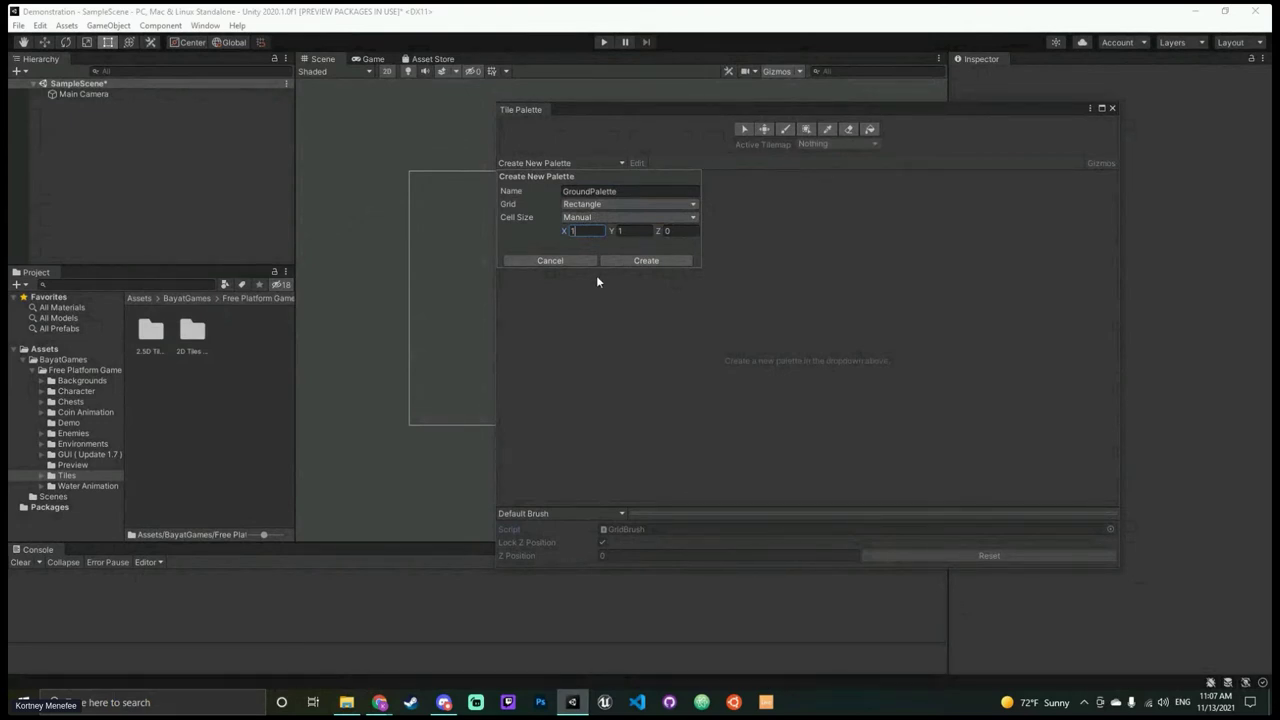
left_click(610, 217)
left_click(604, 229)
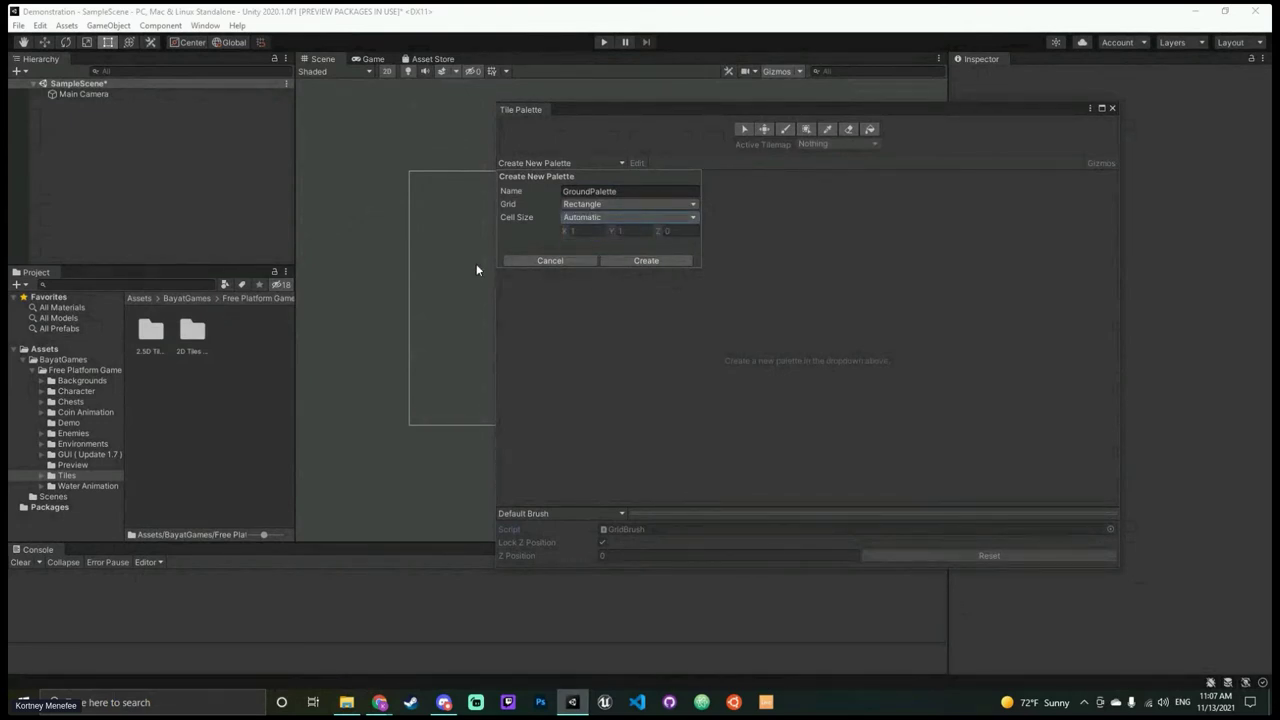
Step: Create the GroundPalette with the Tiles folder of Free Platform Game Assets as its save location
left_click(647, 261)
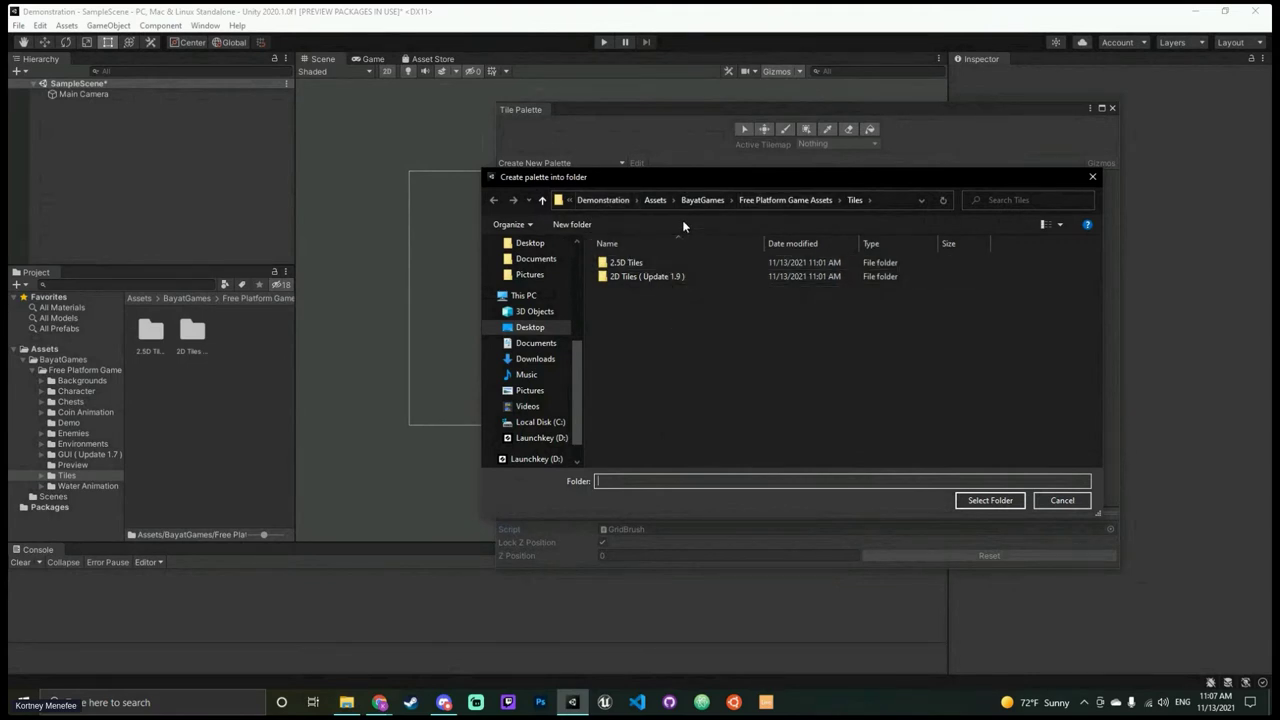
double_click(682, 276)
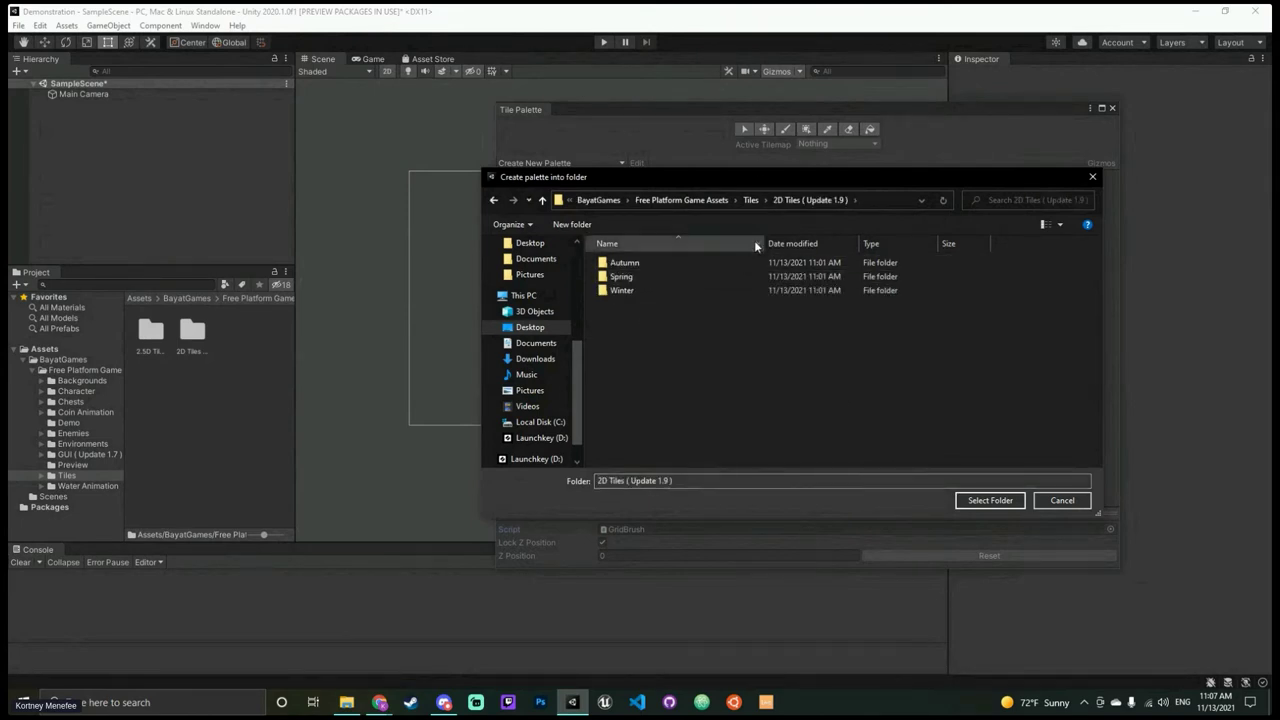
left_click(750, 200)
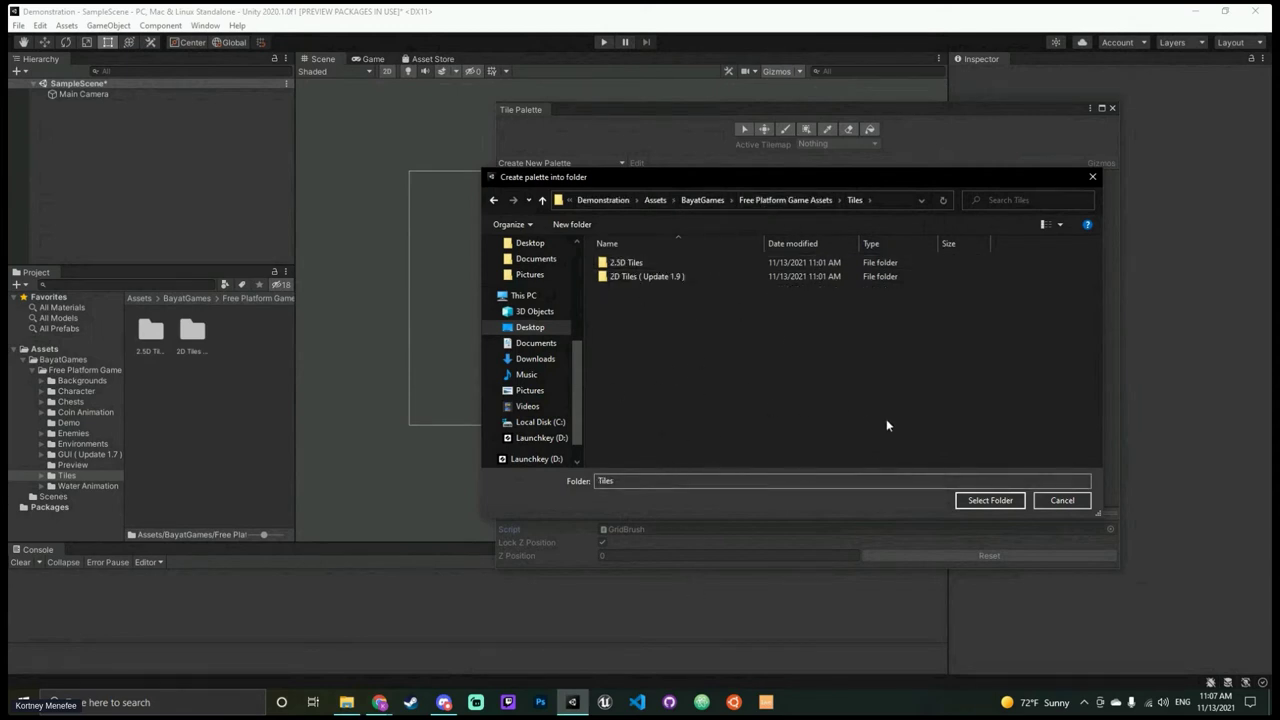
left_click(990, 501)
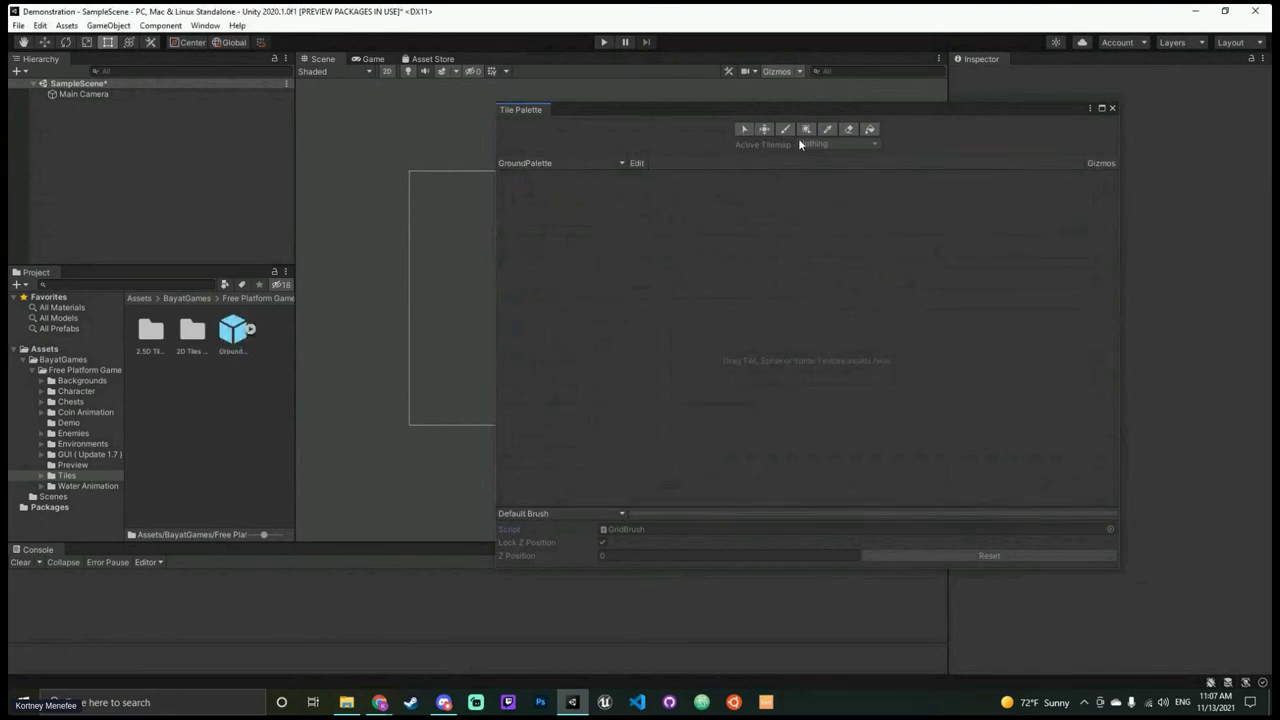
Step: Turn on editing for GroundPalette and open the 128x128 folder of the Spring 2D tiles in the project assets
left_click(638, 163)
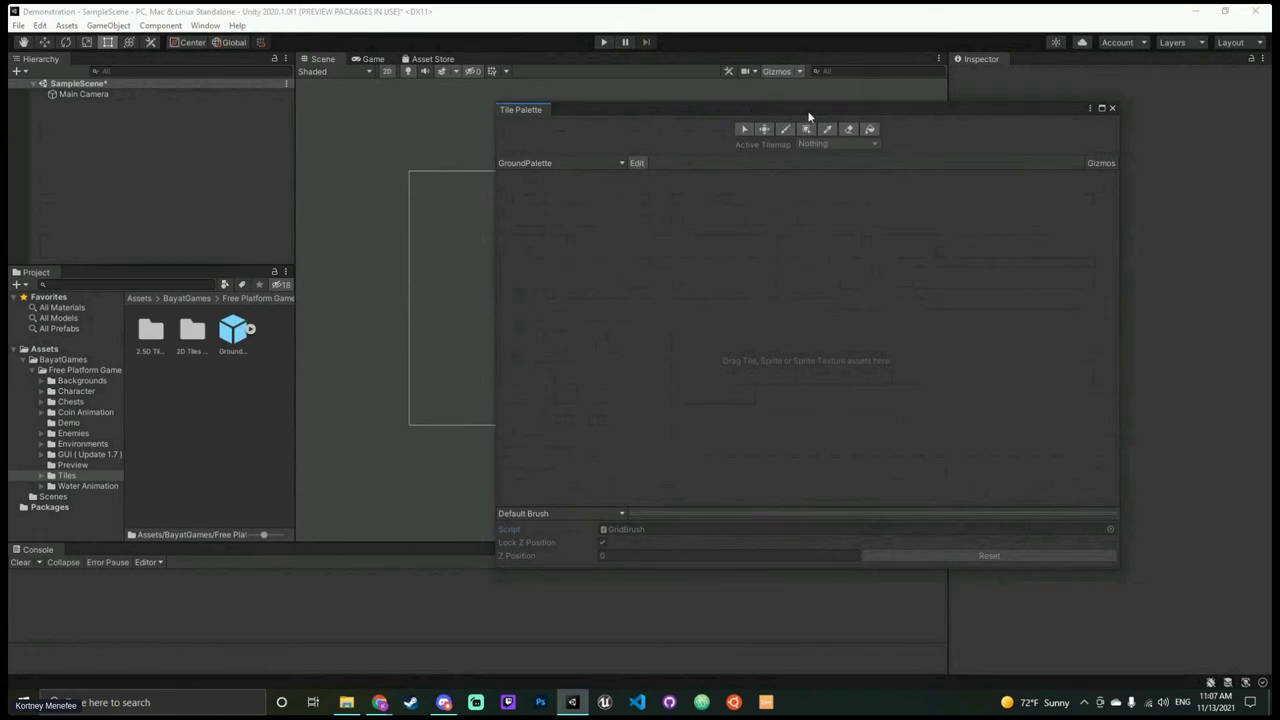
left_click_drag(810, 117, 888, 90)
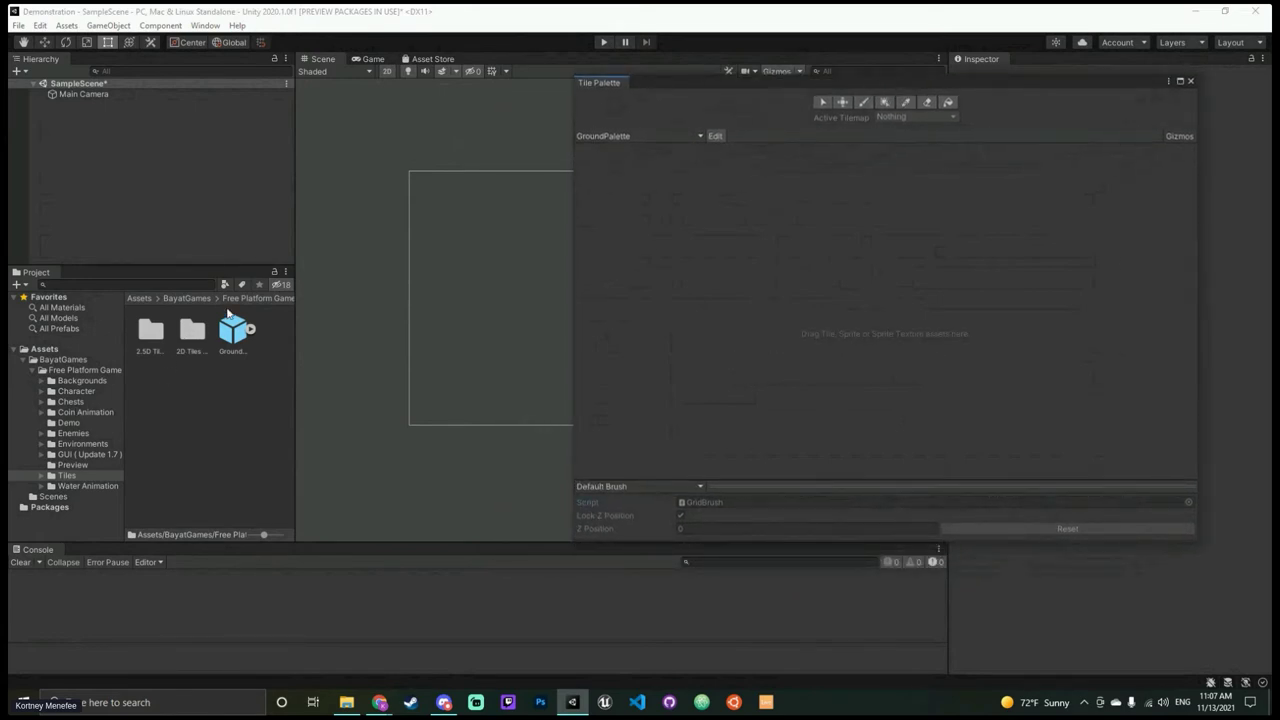
double_click(193, 336)
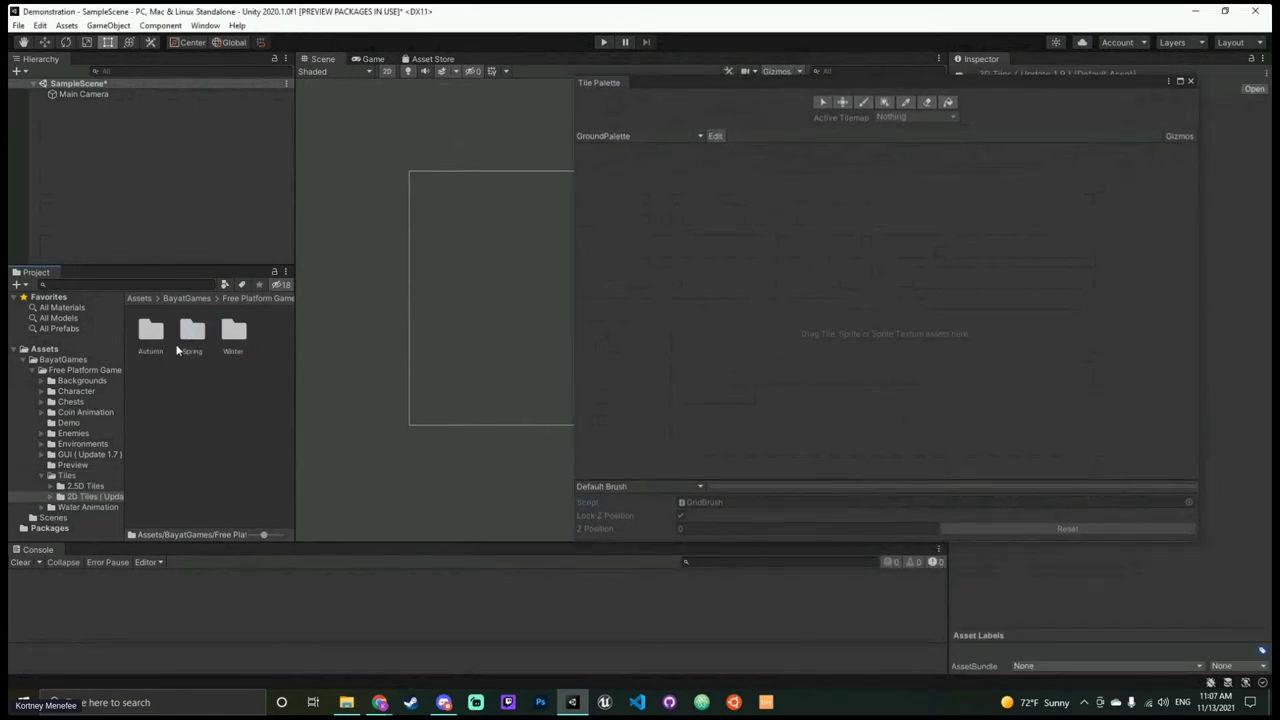
double_click(193, 340)
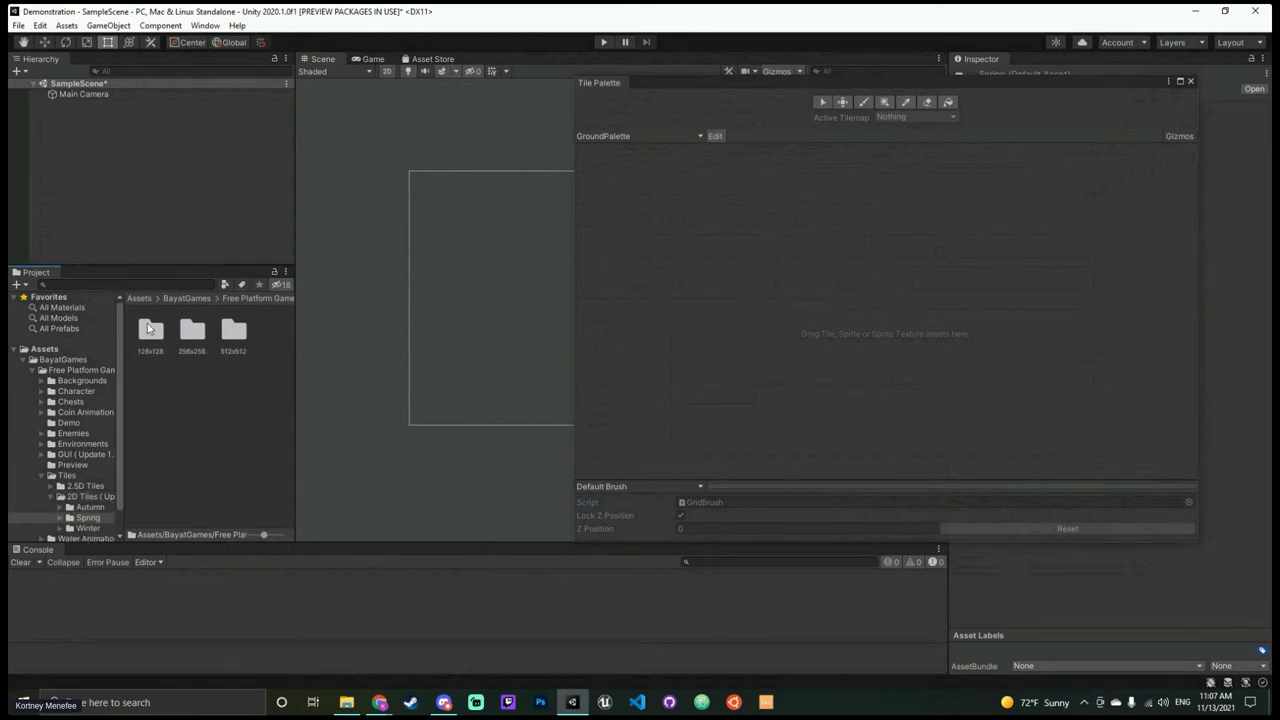
double_click(149, 329)
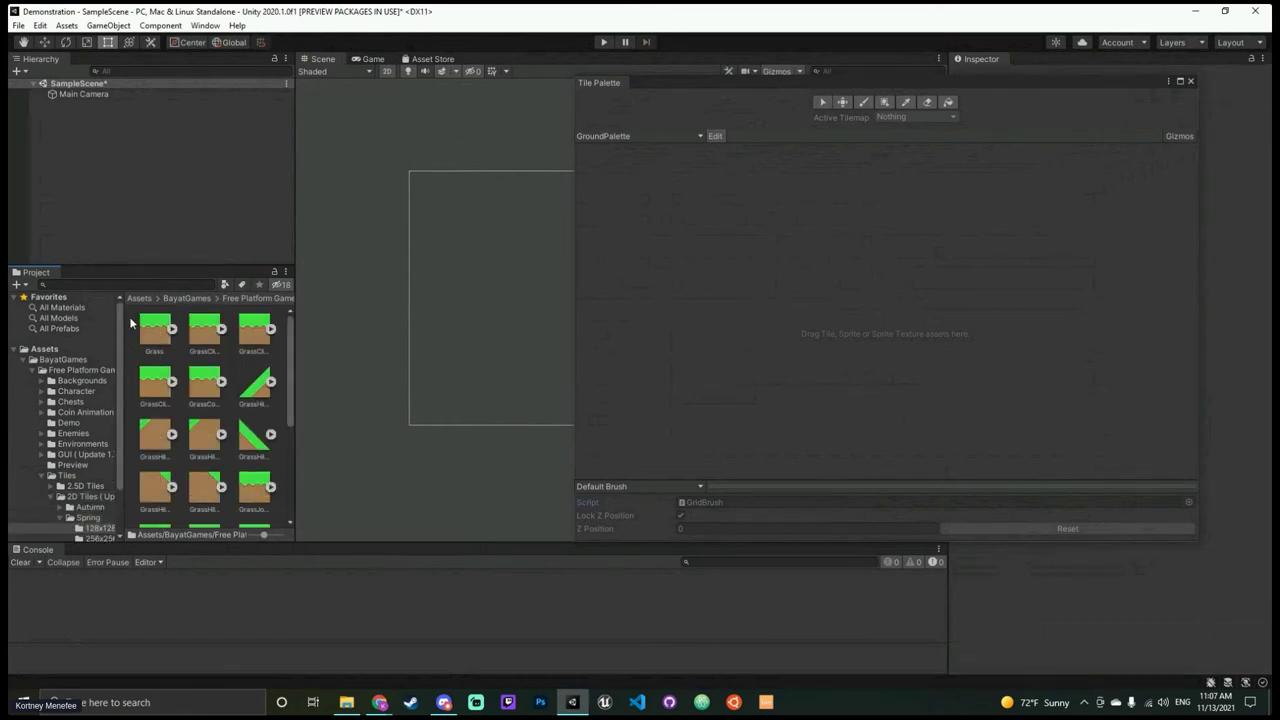
Step: Add all the Spring 128x128 tile textures, from Grass to GrassRight, to GroundPalette
left_click(165, 331)
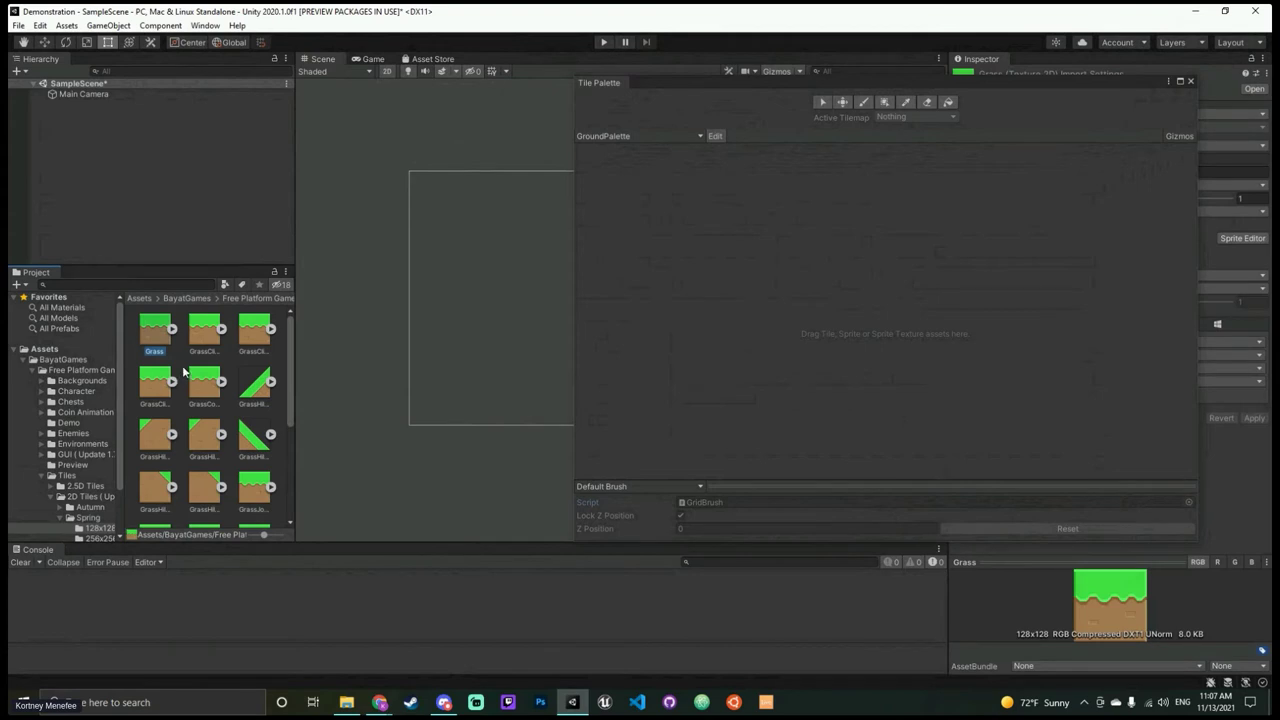
scroll(180, 345, "down", 6)
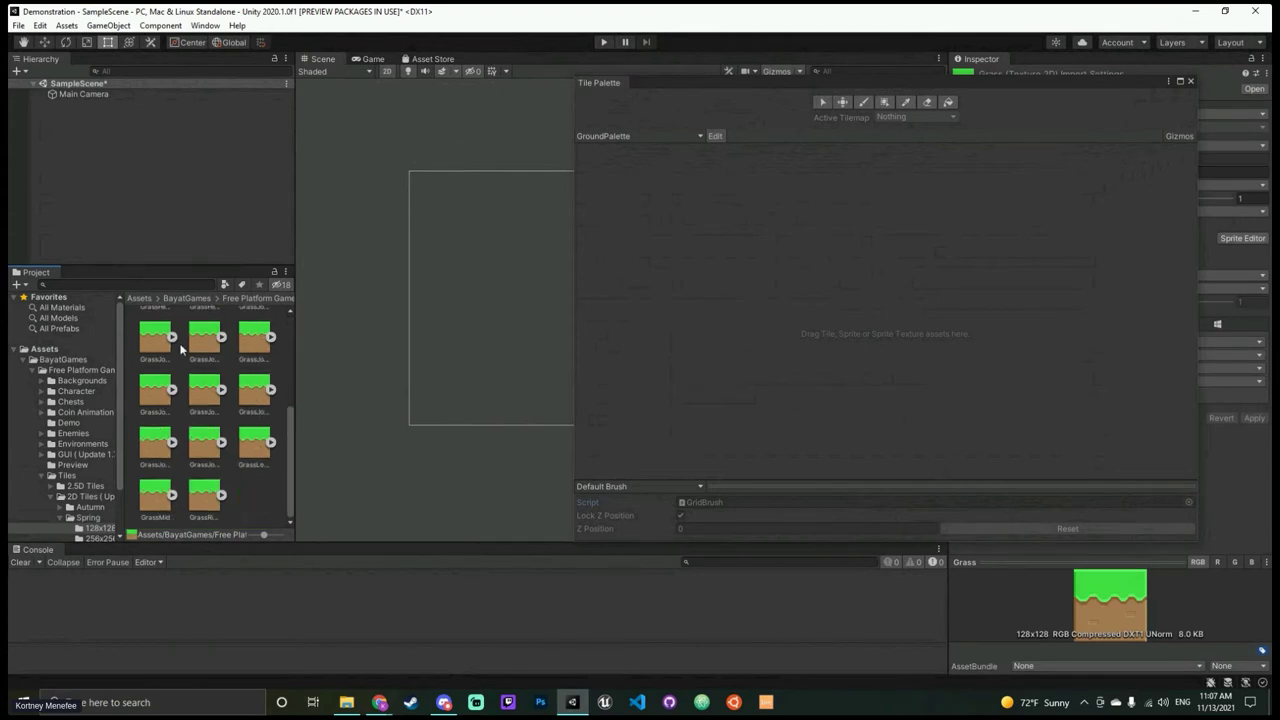
left_click(198, 500, "shift")
left_click_drag(198, 500, 779, 194)
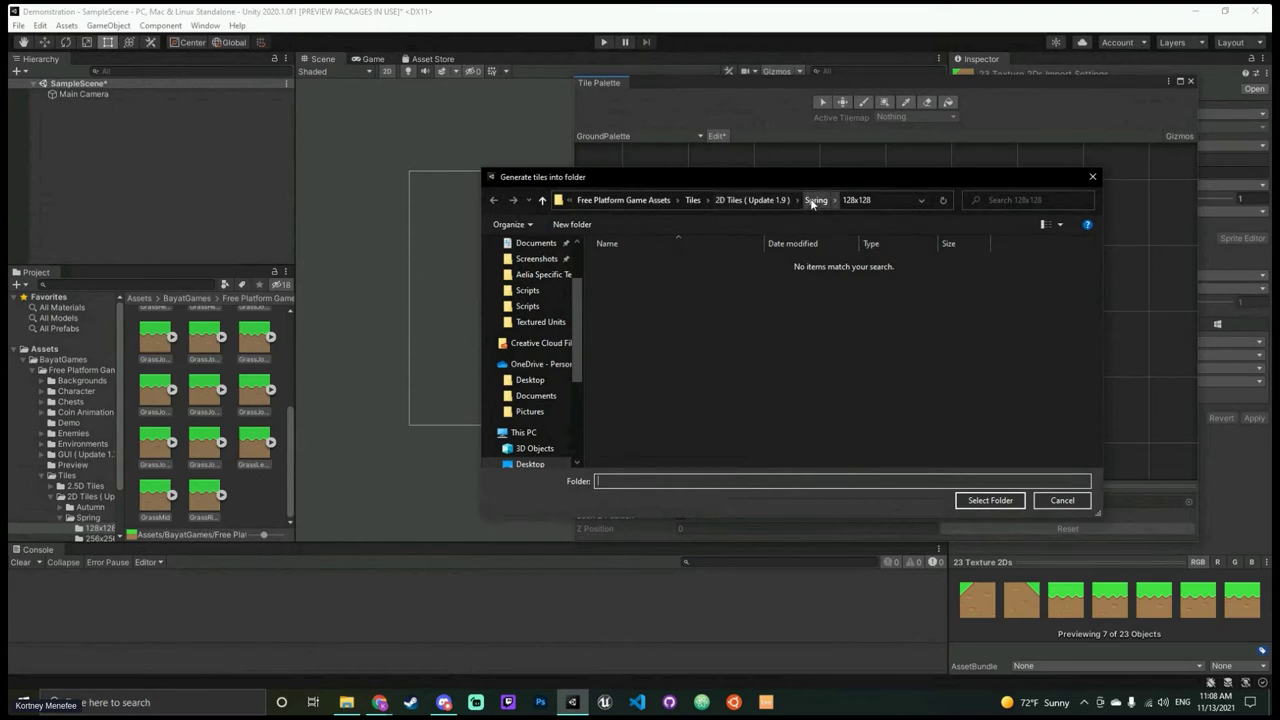
Step: Create a folder named PaletteTiles inside the Tiles folder of Free Platform Game Assets and generate the palette tiles into it
left_click(748, 201)
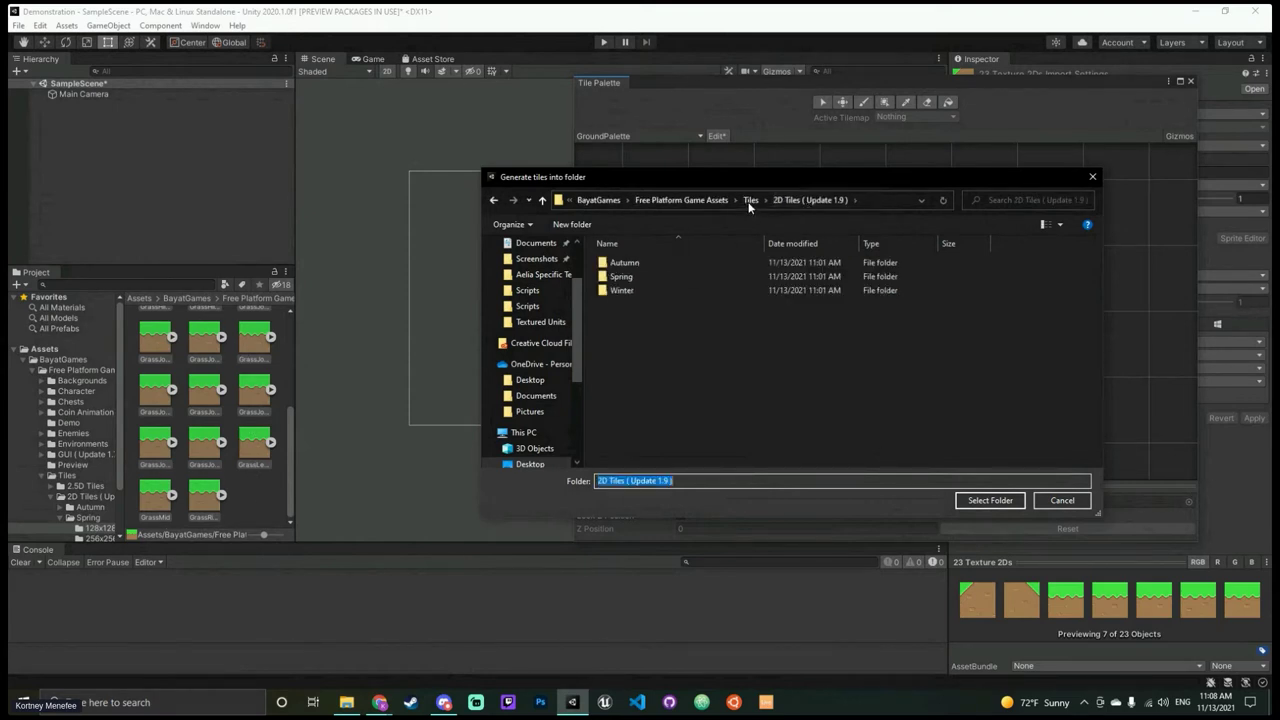
left_click(750, 200)
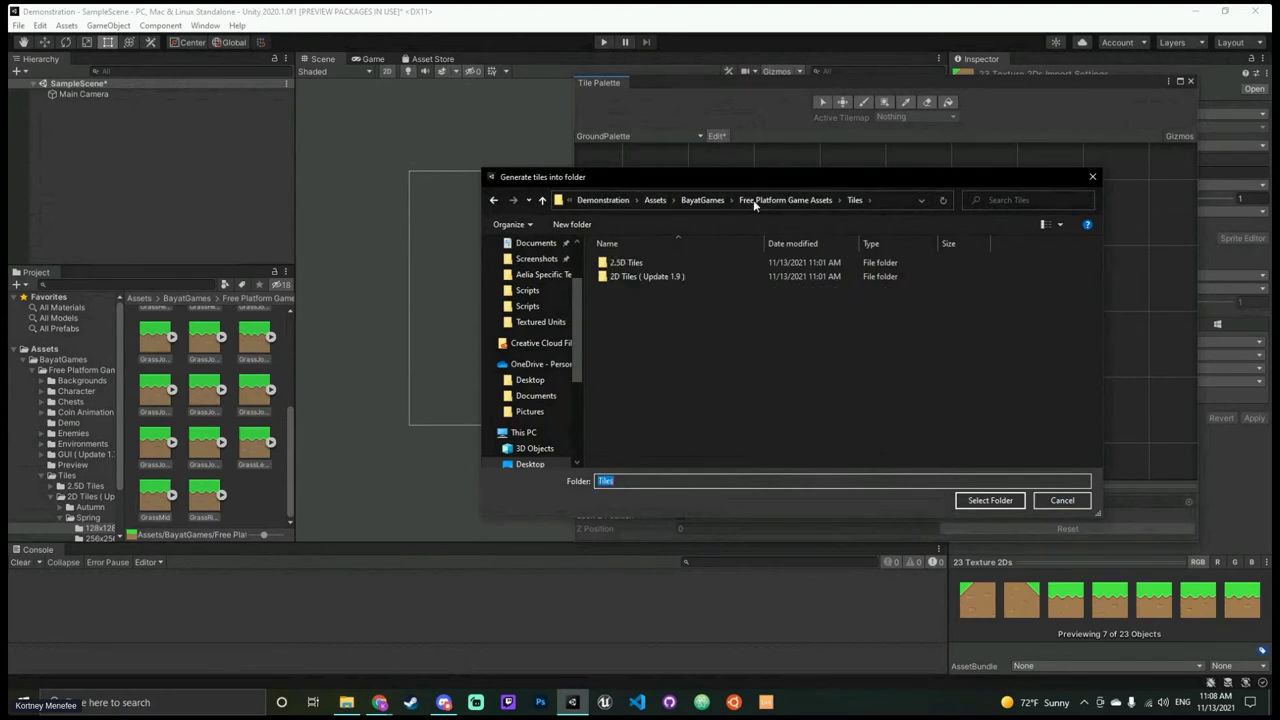
right_click(682, 322)
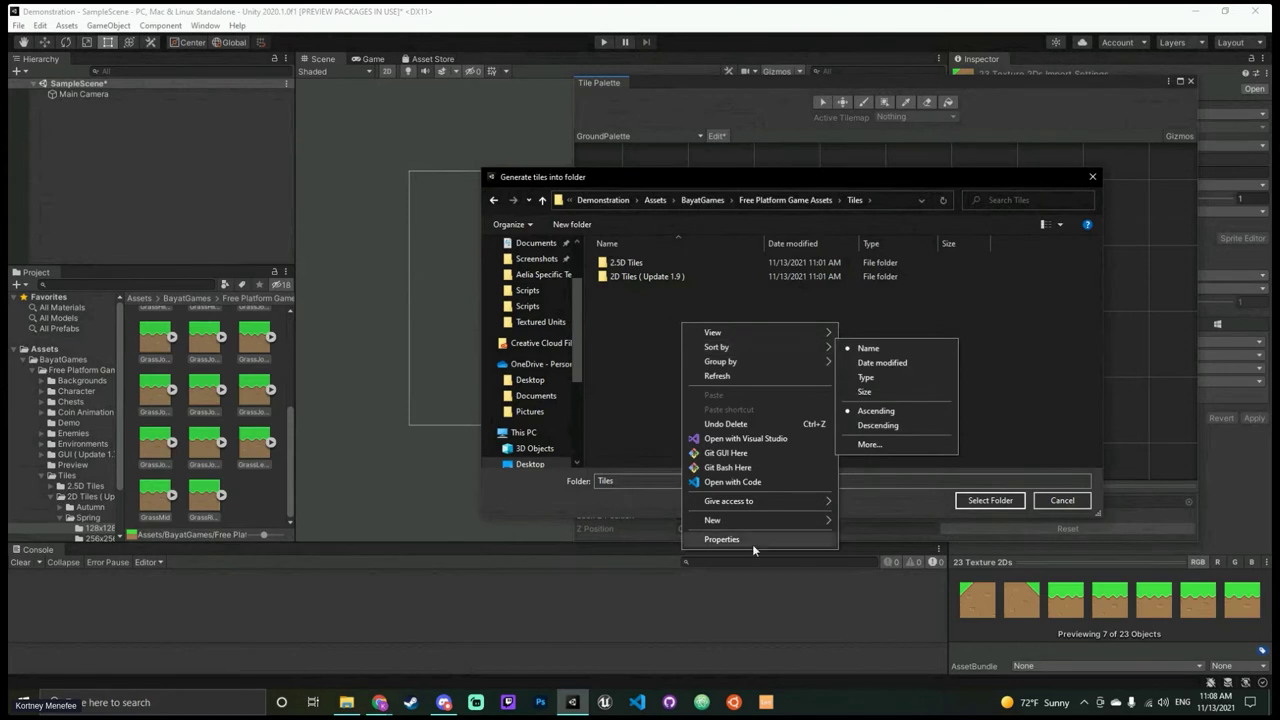
mouse_move(777, 519)
left_click(857, 526)
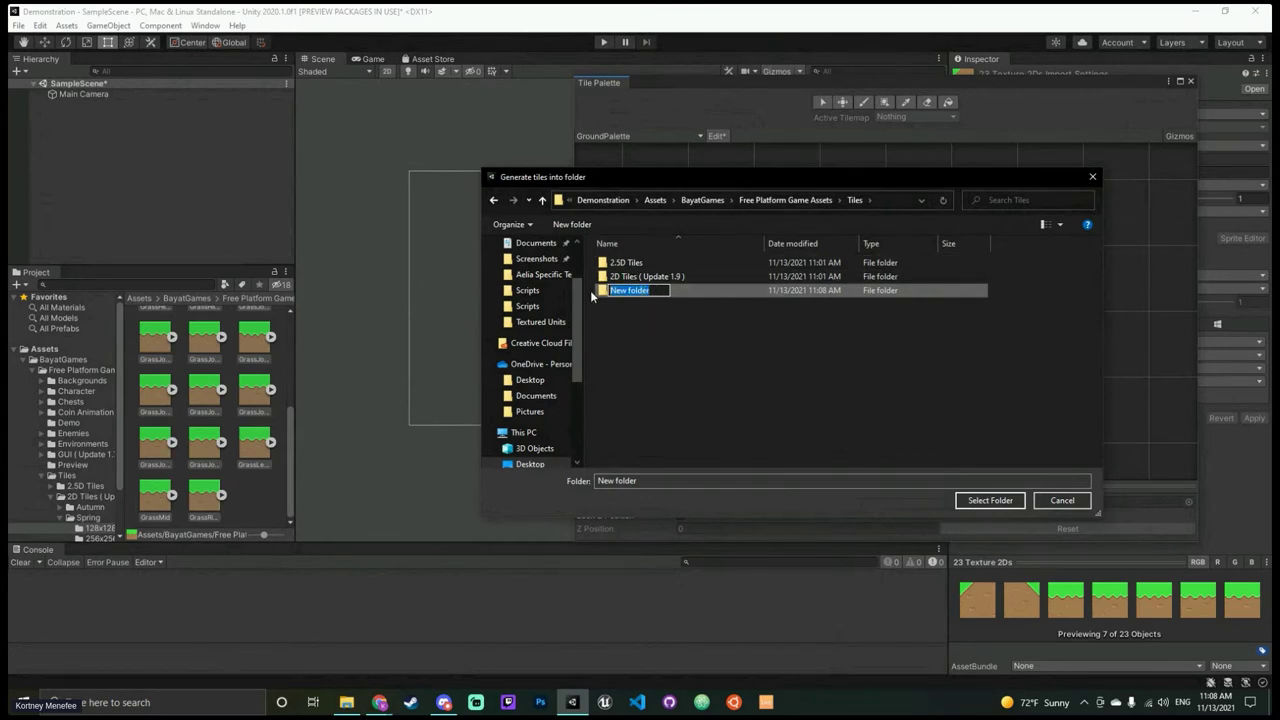
type("Palette")
key("BackSpace")
key("BackSpace")
type("teTiles")
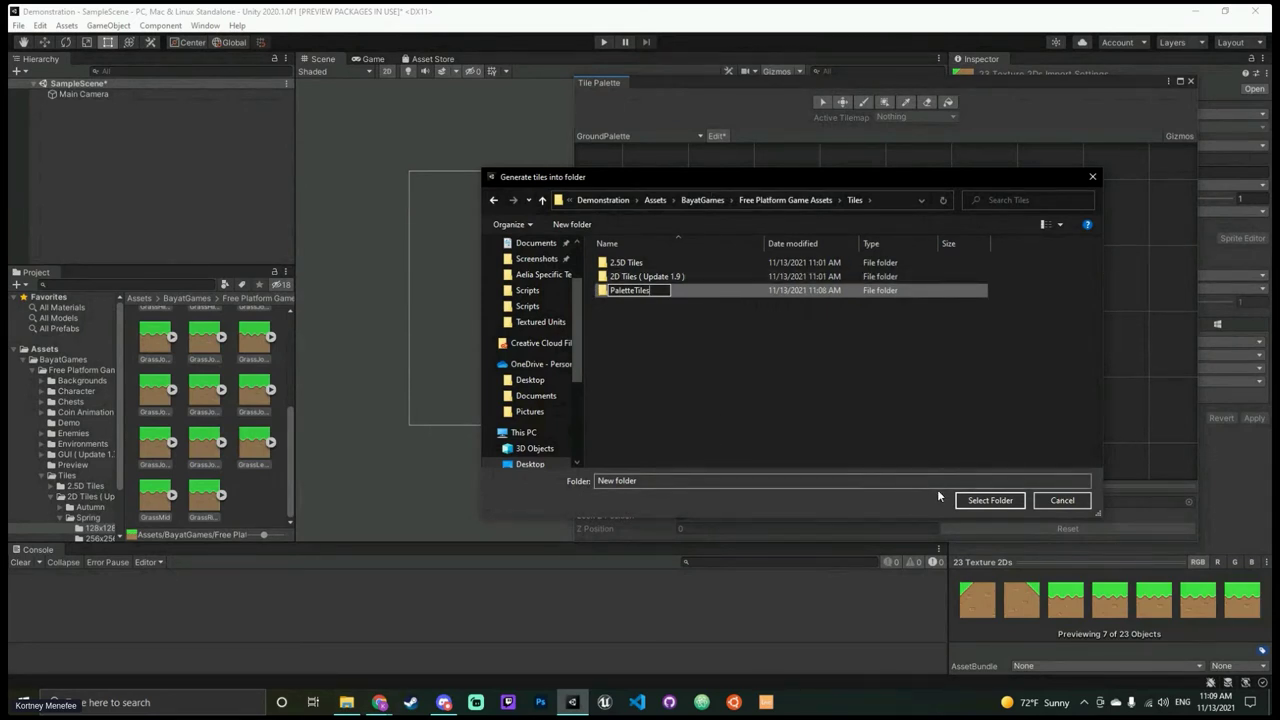
key("Return")
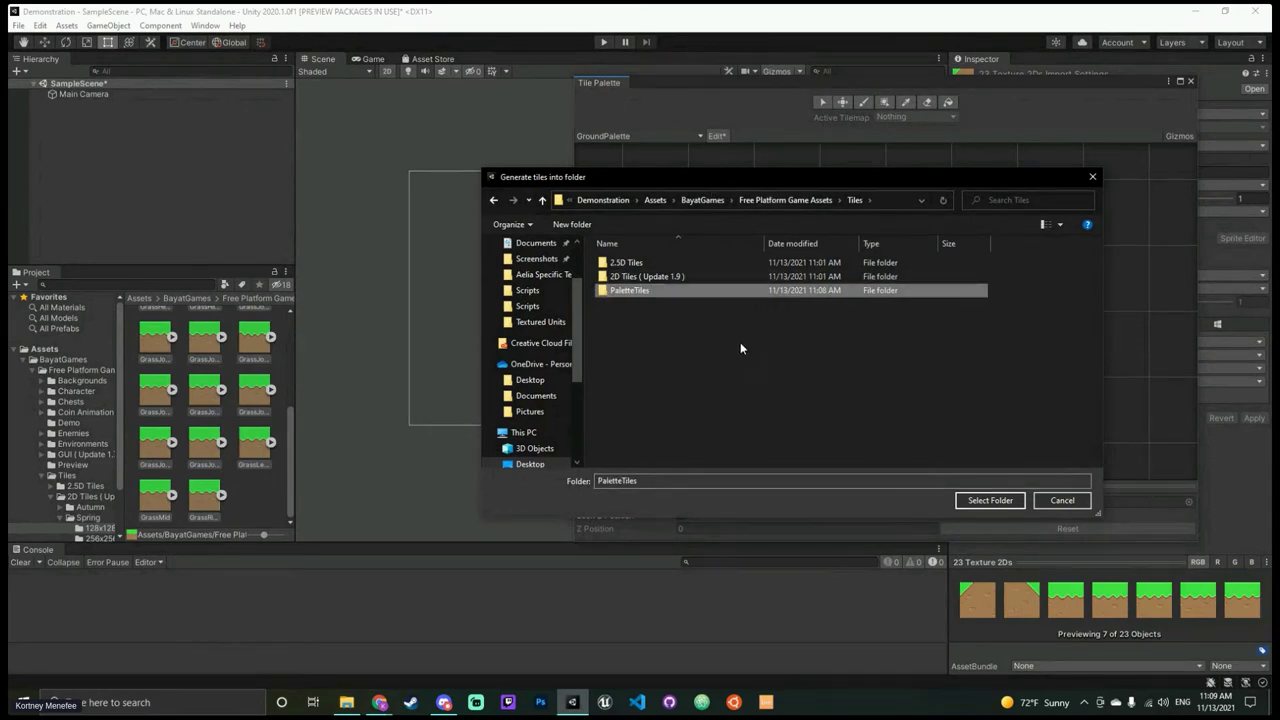
double_click(683, 290)
left_click(990, 500)
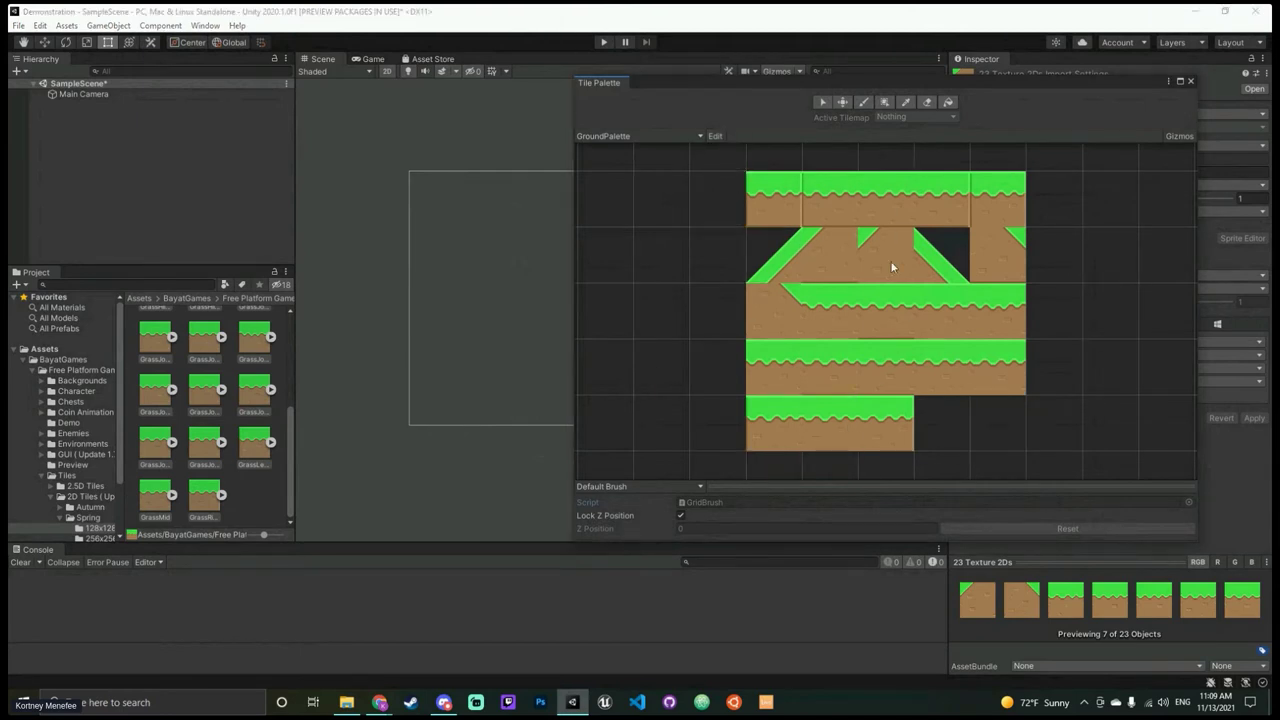
Step: Pick the middle grass tile in the top row of GroundPalette and turn on palette editing, leaving the paint brush off
left_click(805, 262)
left_click(885, 199)
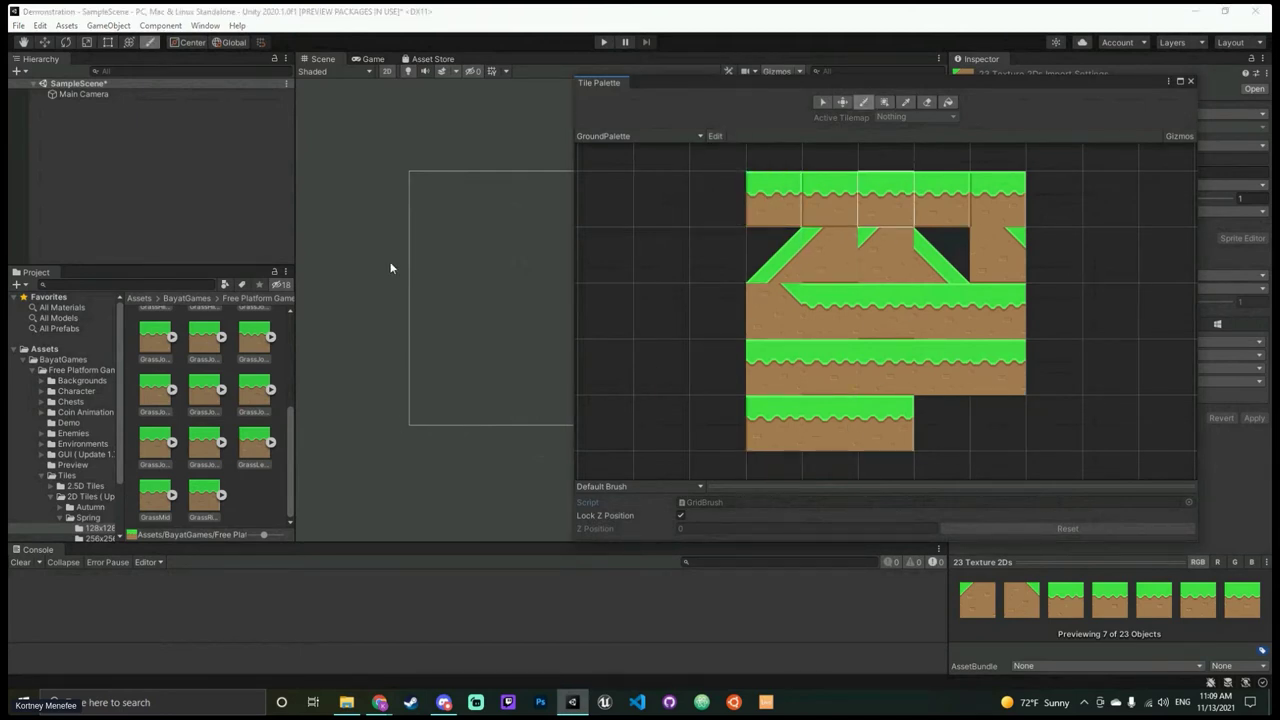
left_click(715, 137)
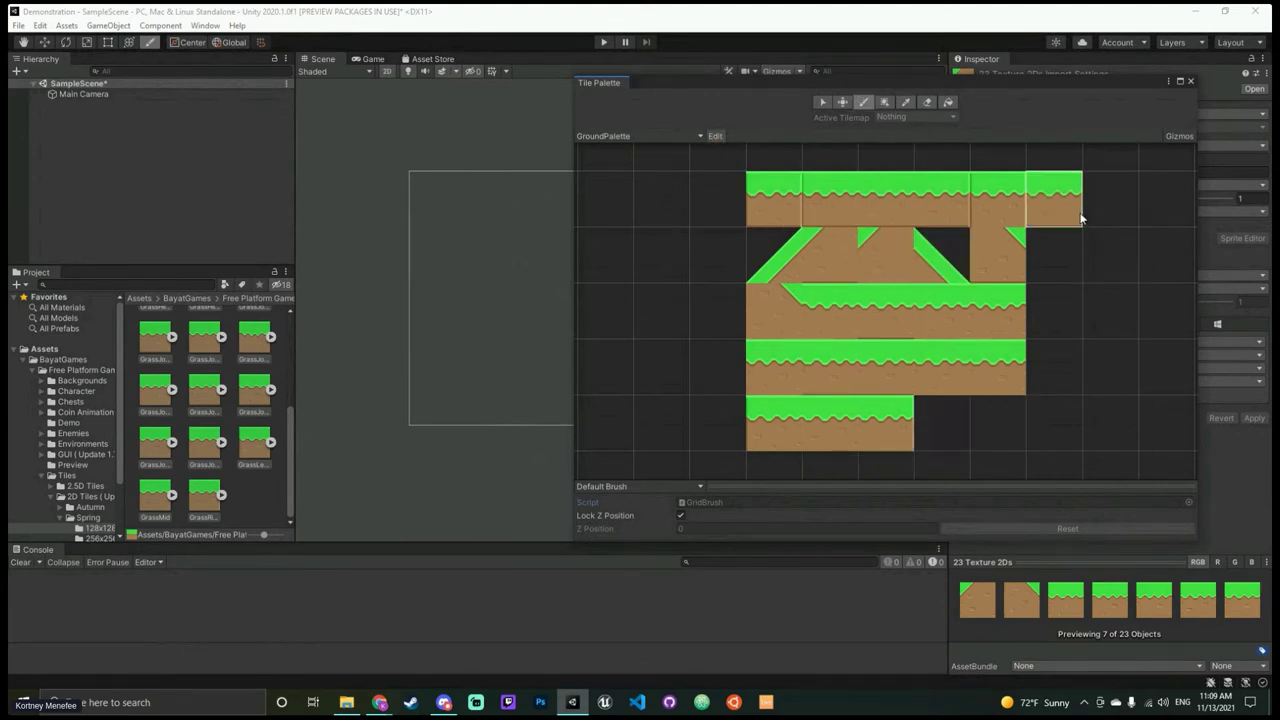
left_click(864, 102)
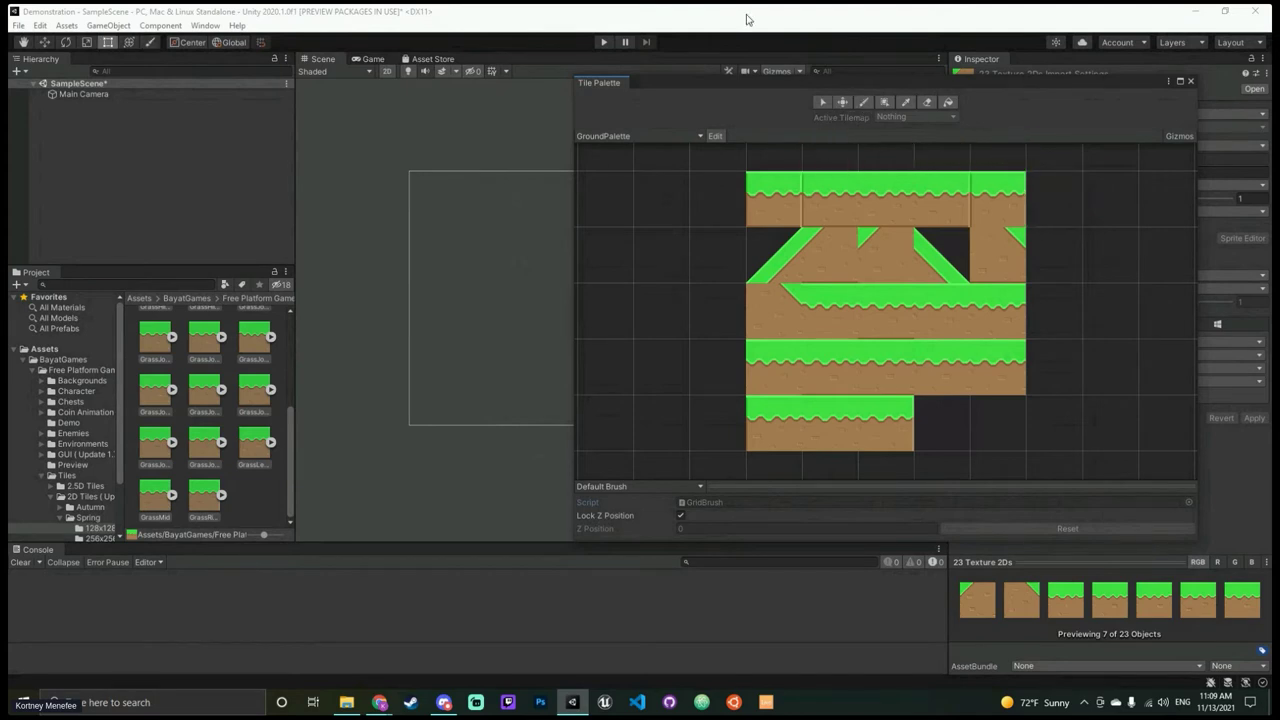
Step: Browse the project assets from Free Platform Game Assets through Tiles, 2D Tiles and Spring to the 128x128 folder
scroll(173, 423, "up", 5)
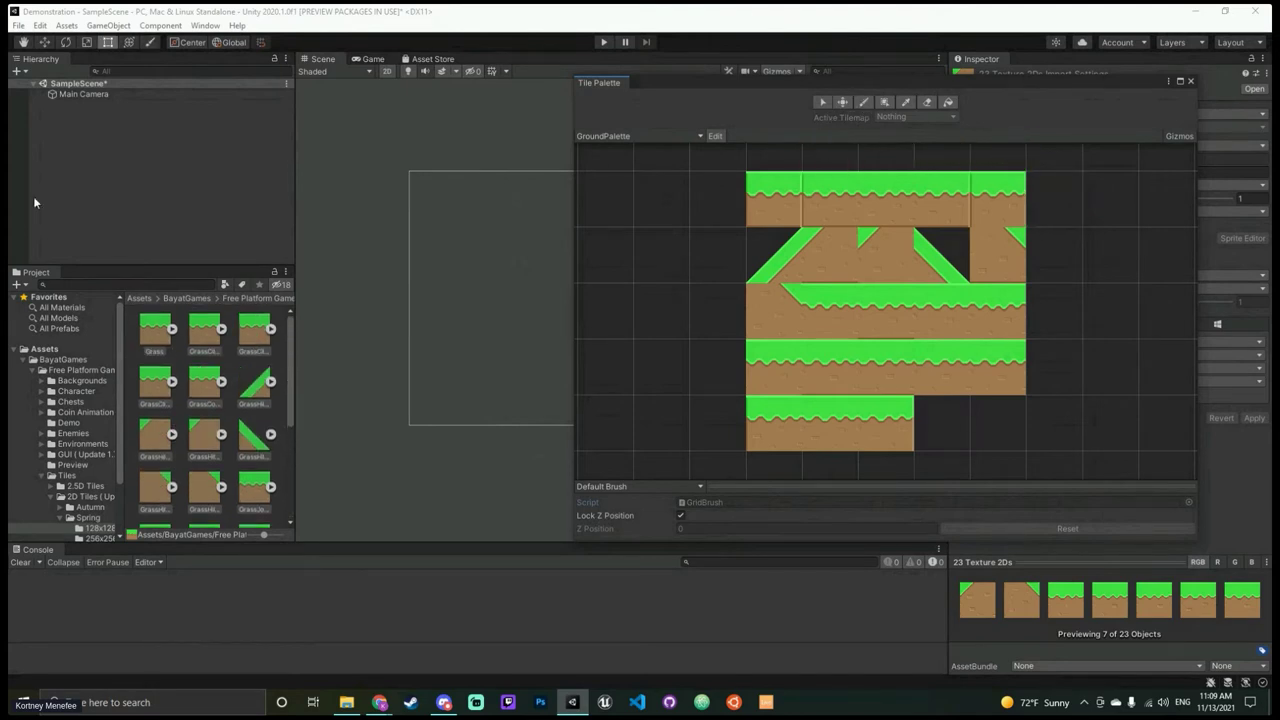
left_click(168, 298)
double_click(150, 332)
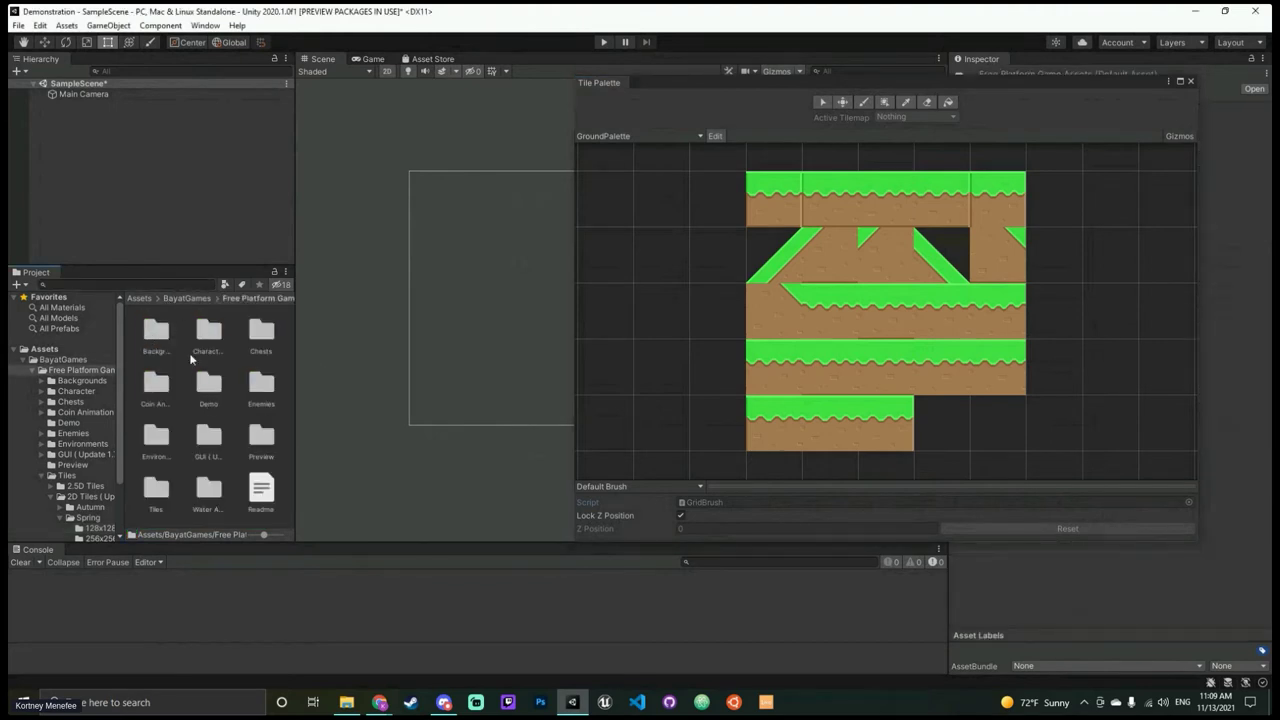
double_click(156, 488)
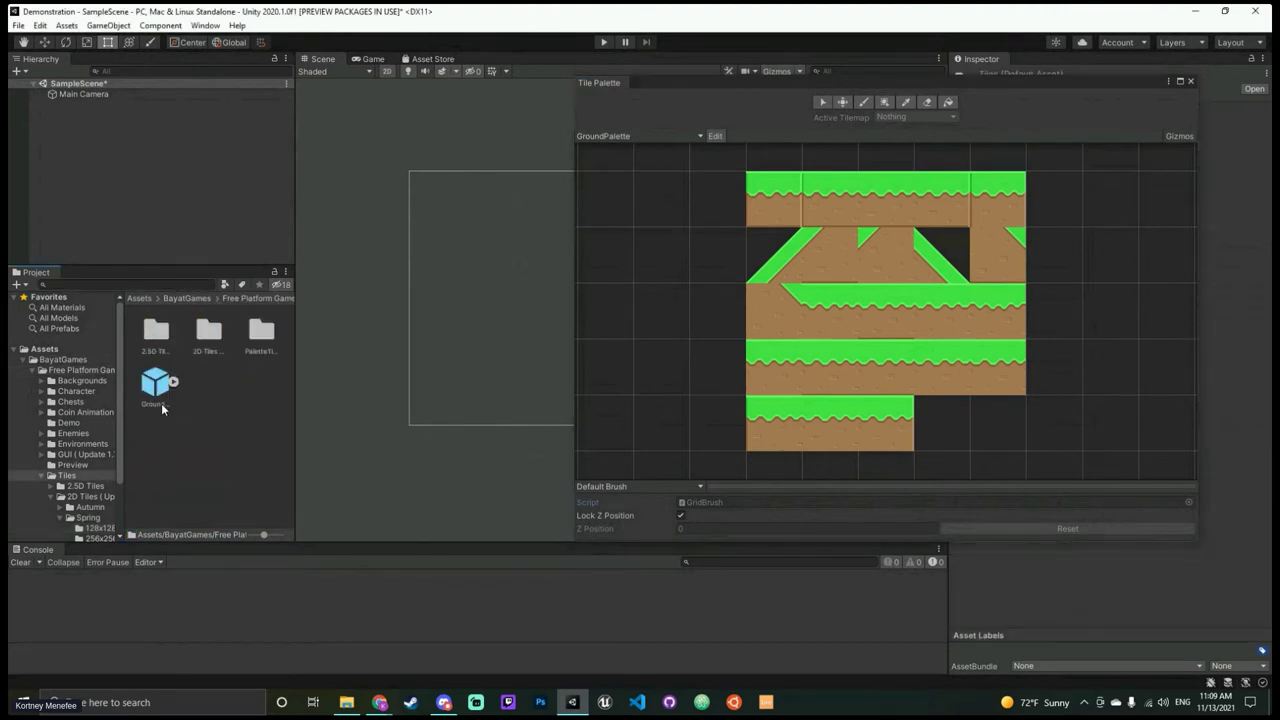
left_click(206, 340)
double_click(205, 340)
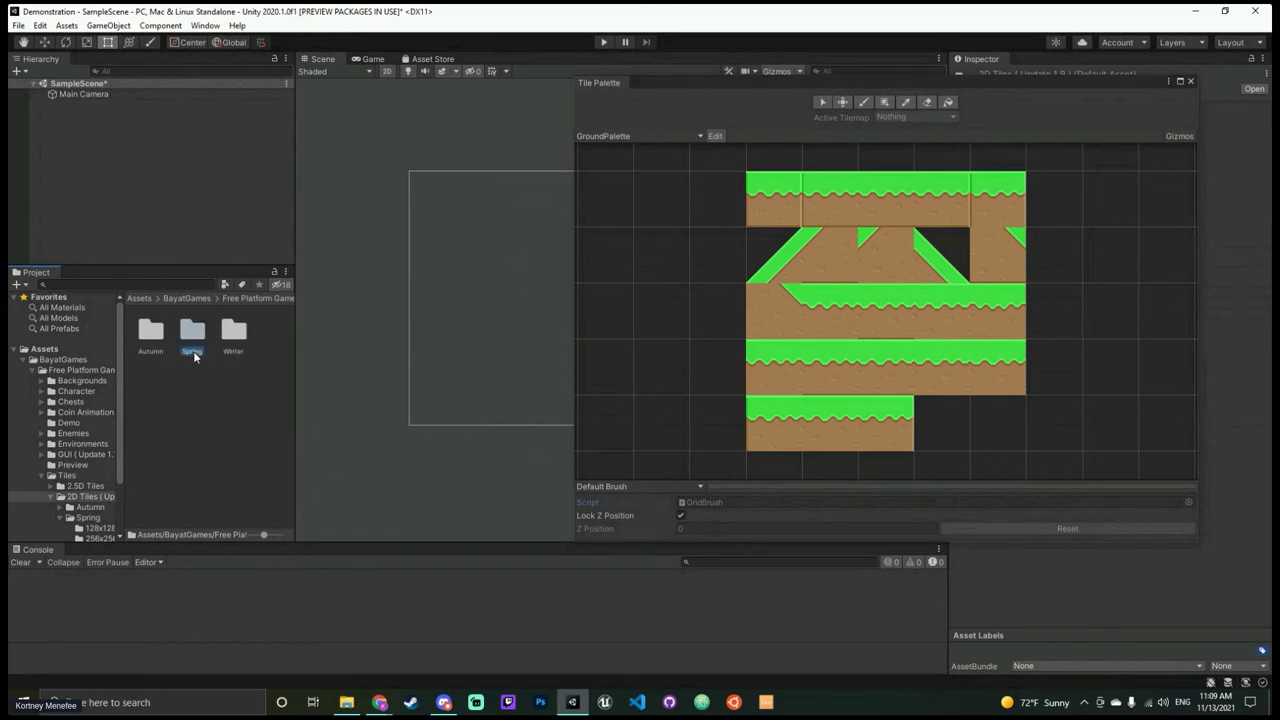
double_click(193, 351)
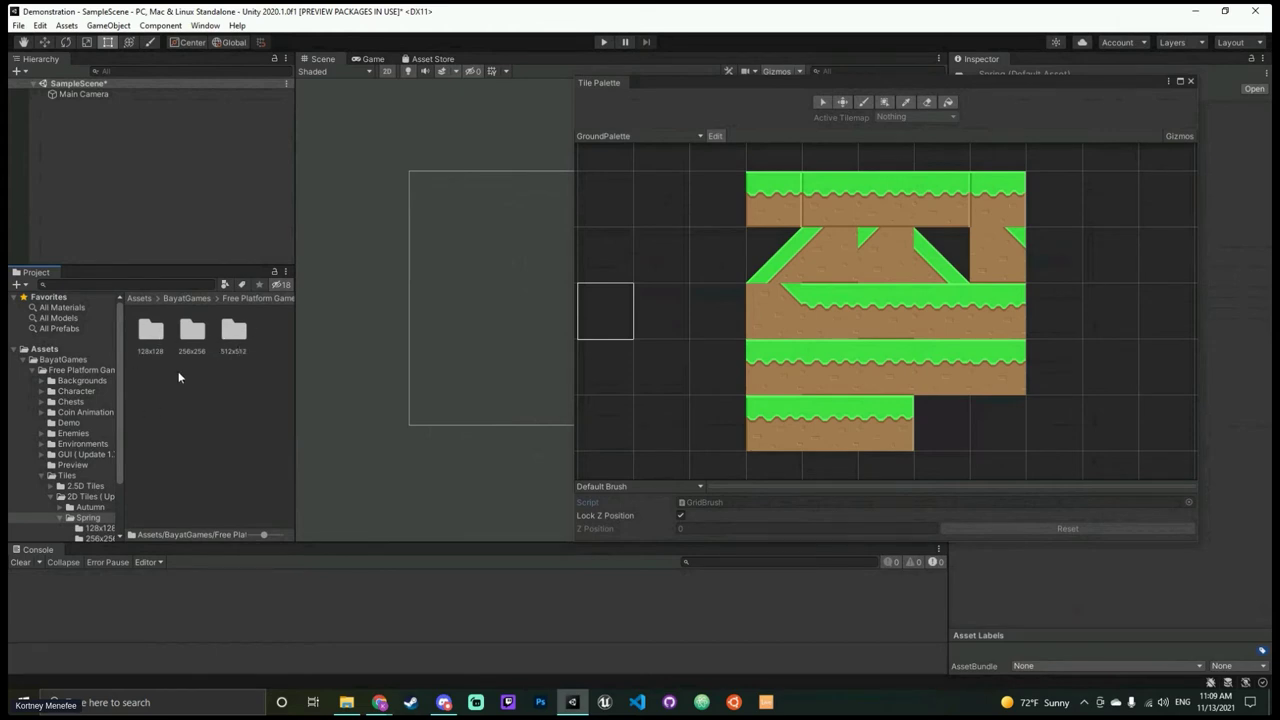
double_click(145, 338)
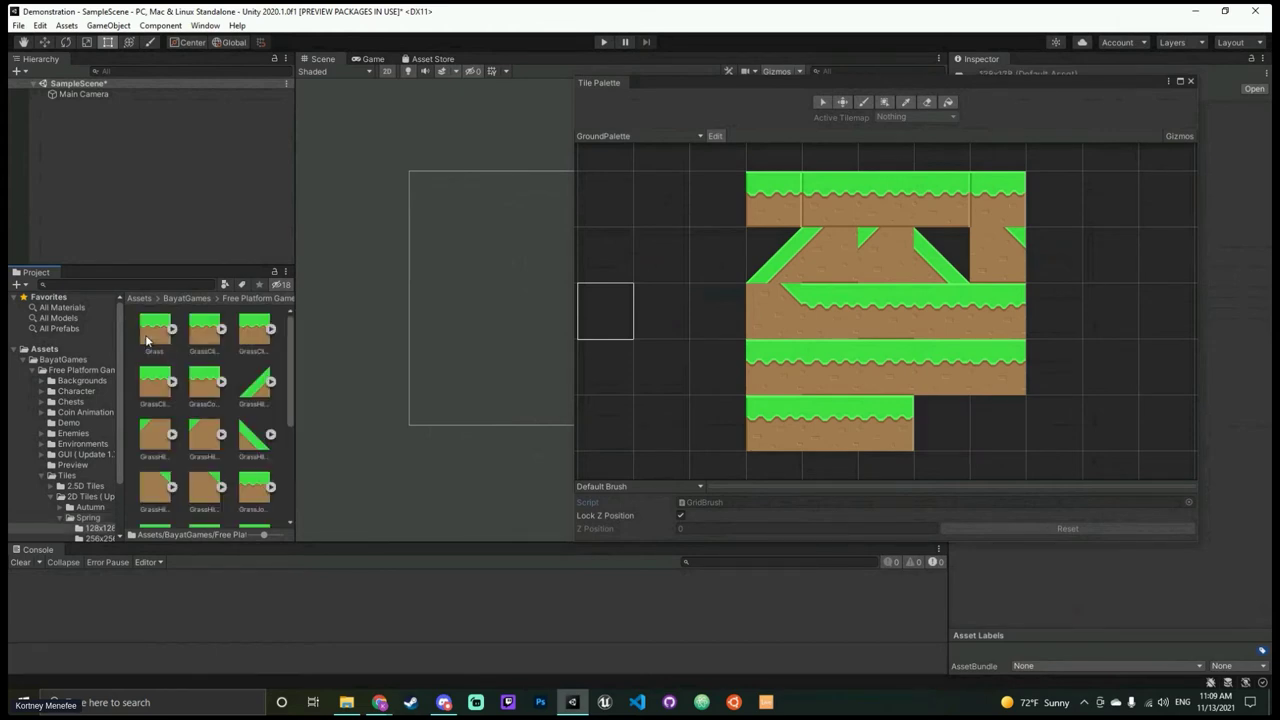
Step: Select the whole range of textures from Grass to GrassRight in the 128x128 folder and clear the selection again
left_click(156, 332)
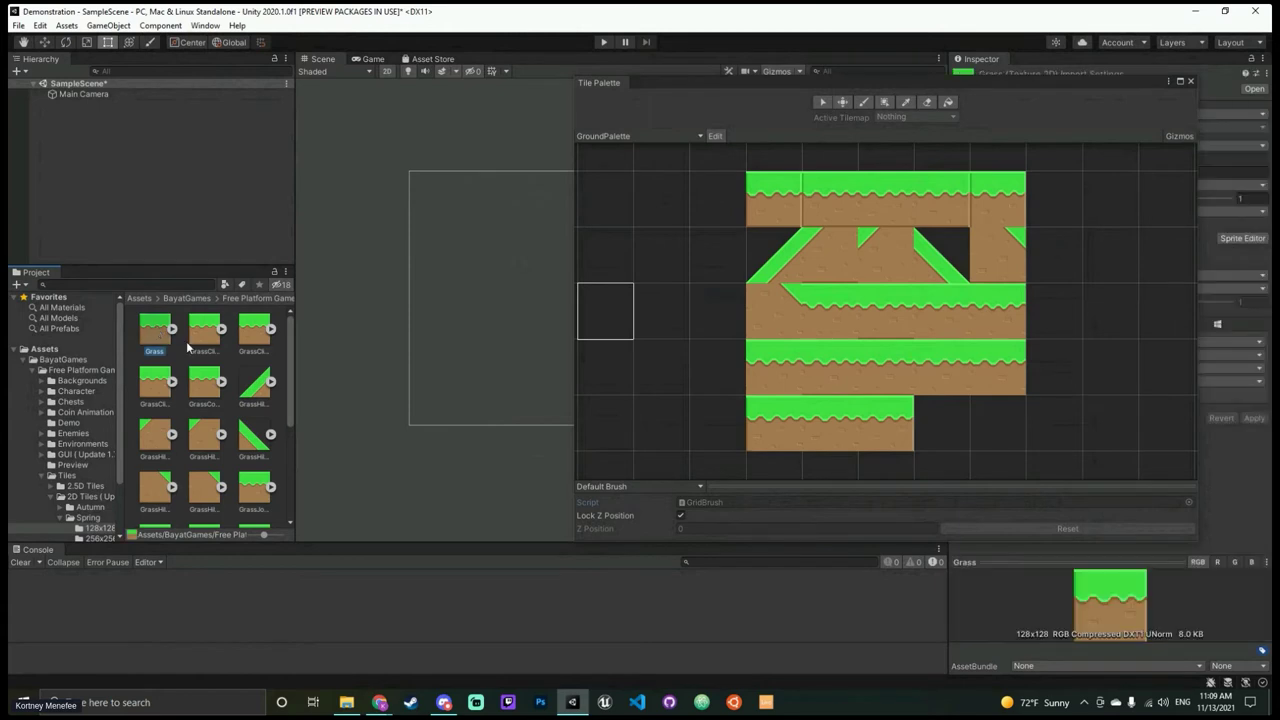
scroll(210, 352, "down", 5)
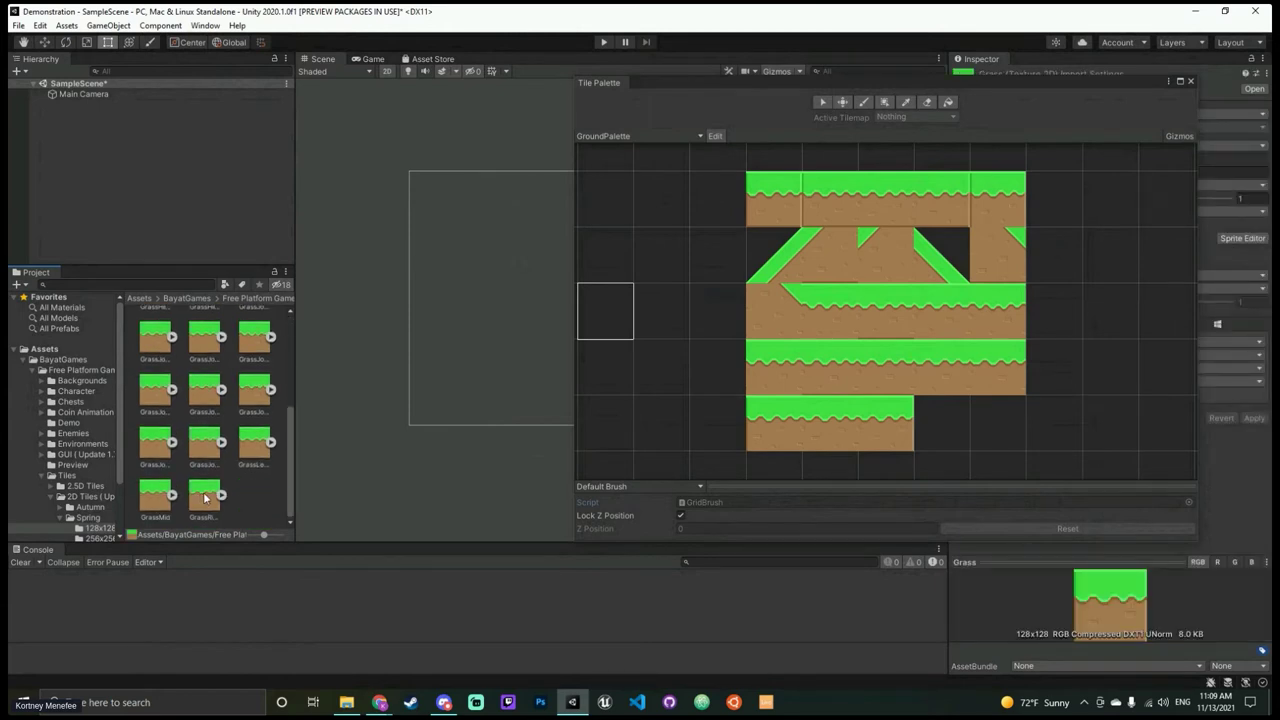
left_click(208, 491)
scroll(185, 440, "up", 3)
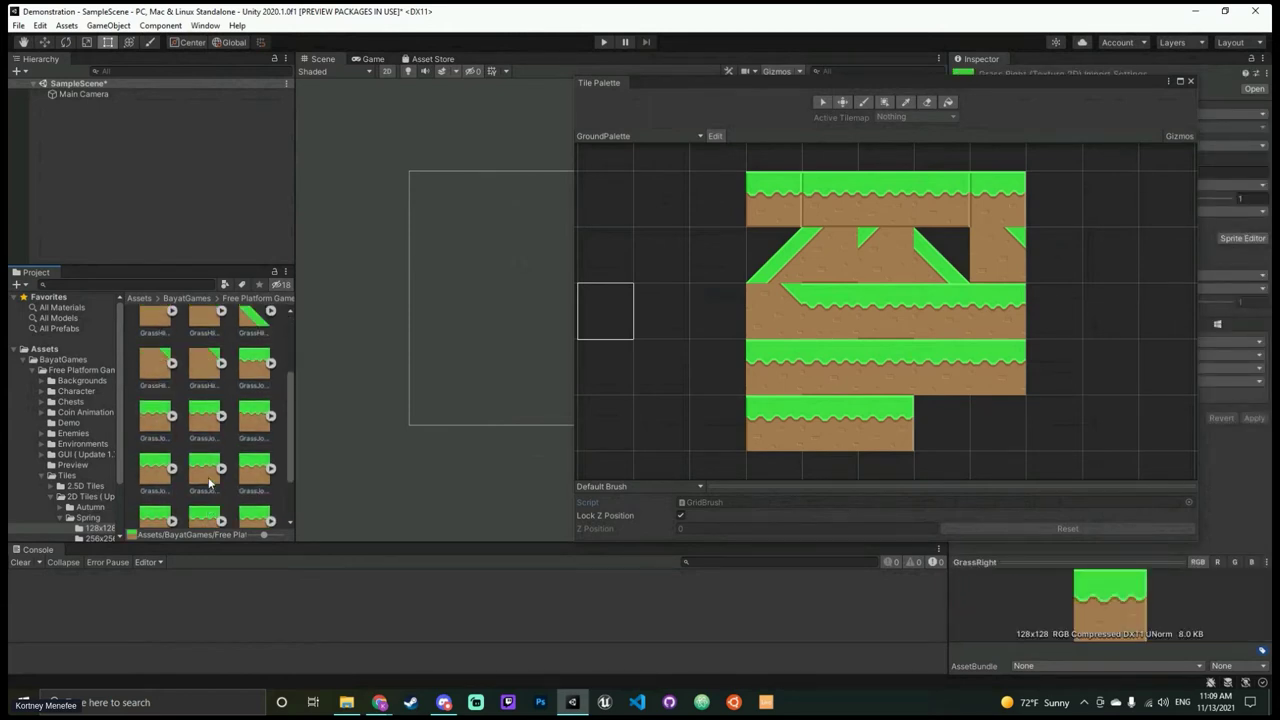
left_click(147, 349, "shift")
scroll(204, 370, "down", 5)
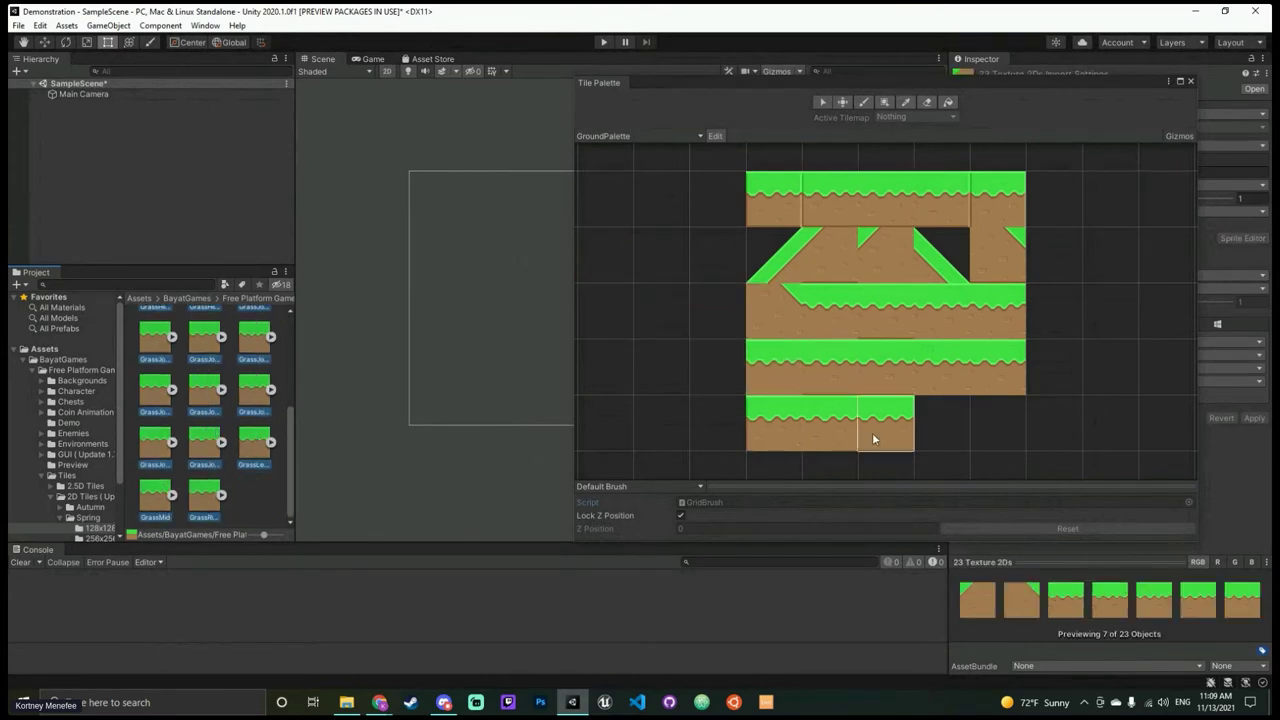
left_click(252, 490)
scroll(246, 481, "up", 2)
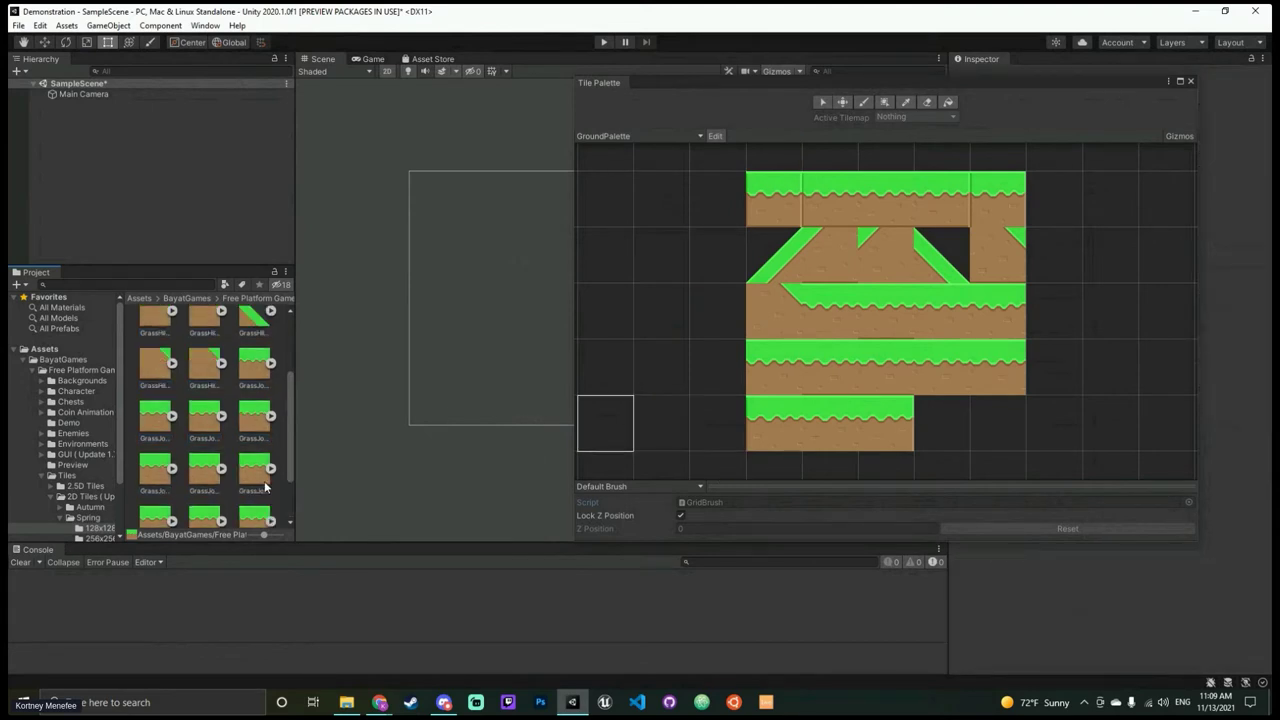
scroll(293, 411, "up", 1)
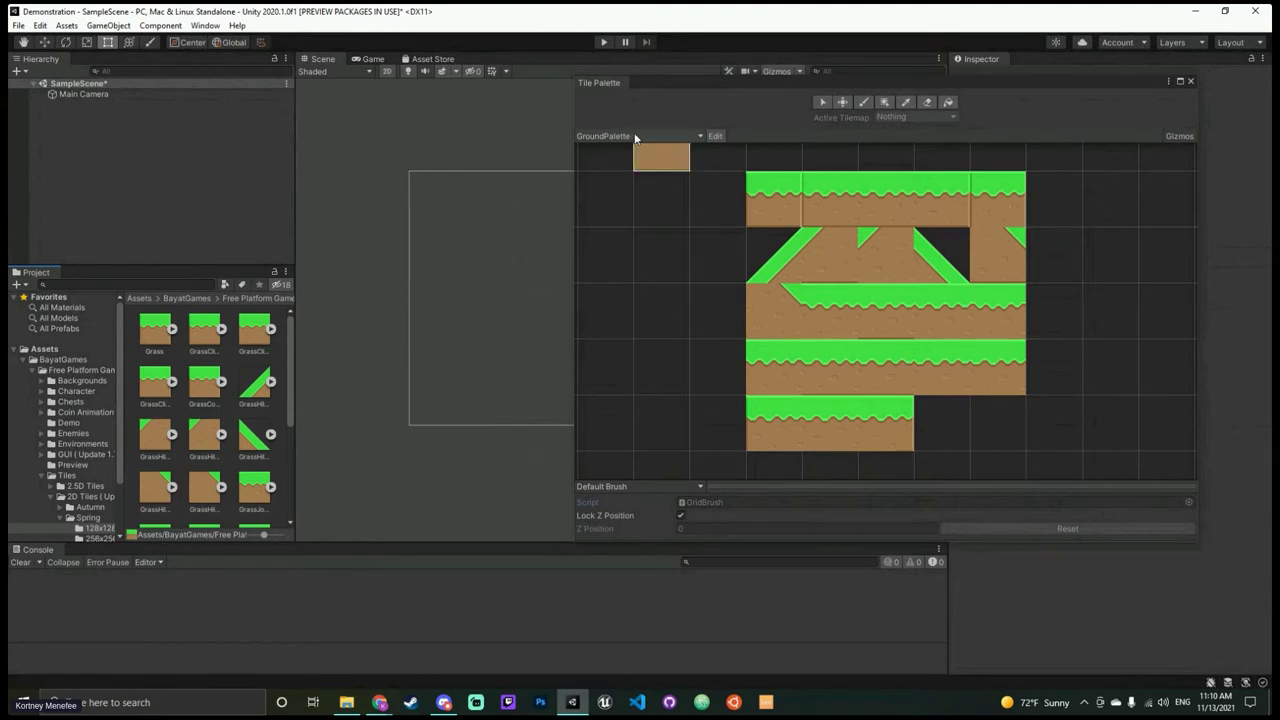
left_click_drag(224, 424, 1047, 136)
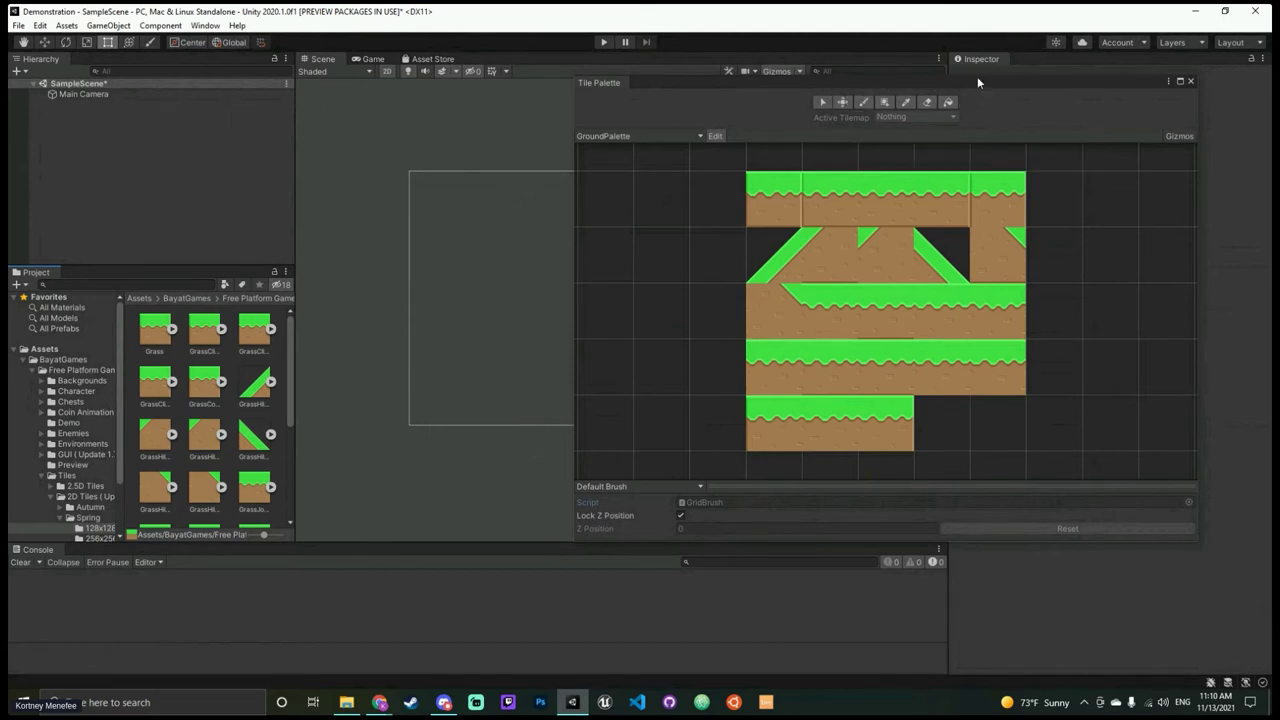
Step: Move the Tile Palette window slightly lower and try the paint brush before returning to the Rect tool
left_click_drag(986, 80, 983, 110)
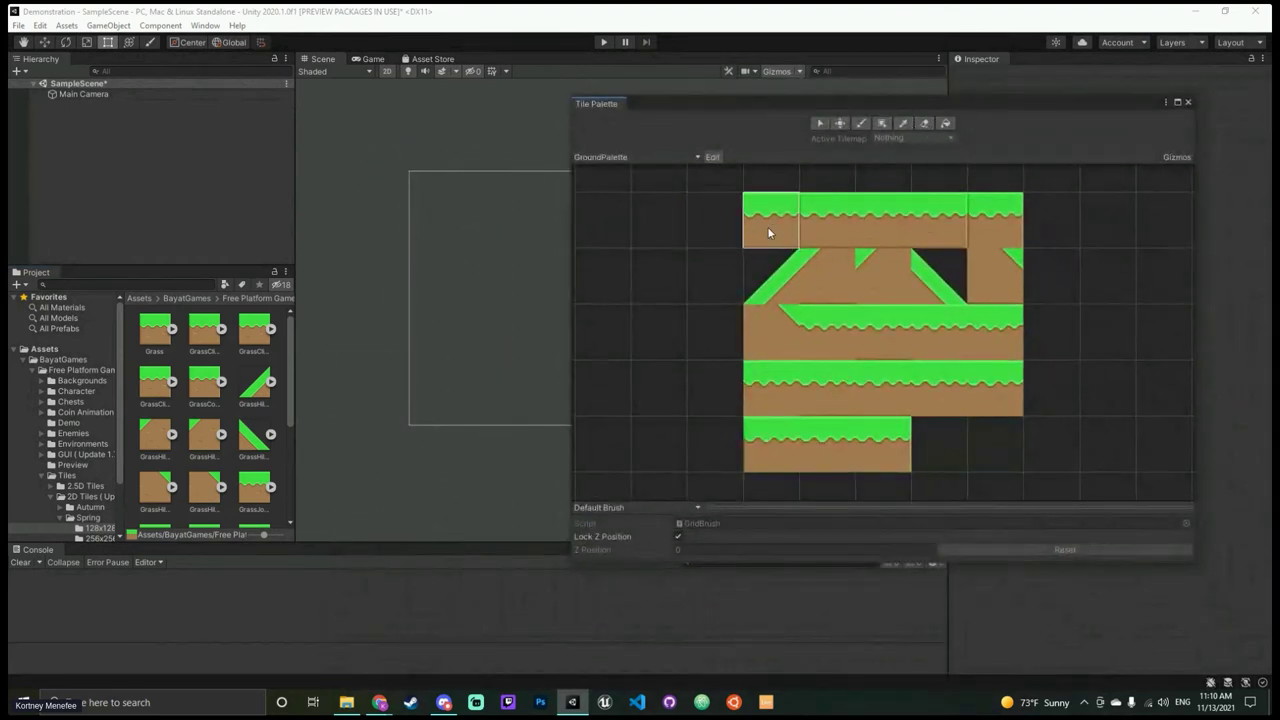
left_click(898, 277)
left_click(862, 124)
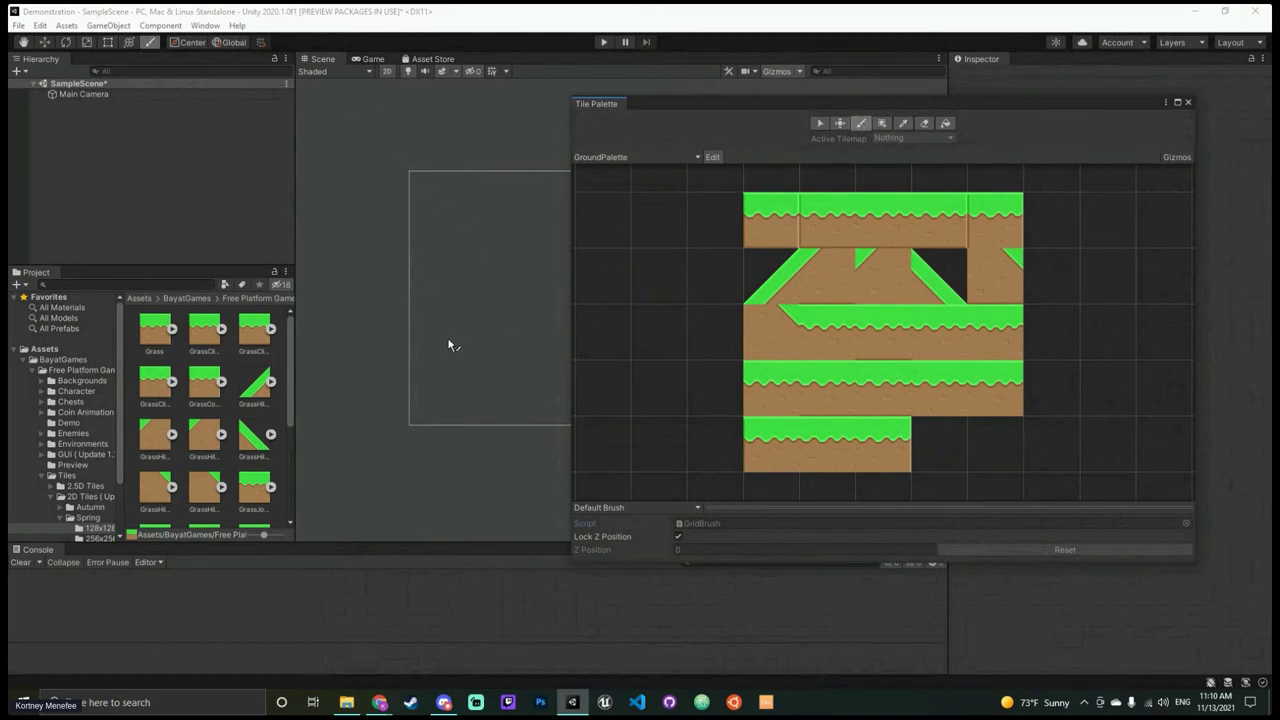
key("t")
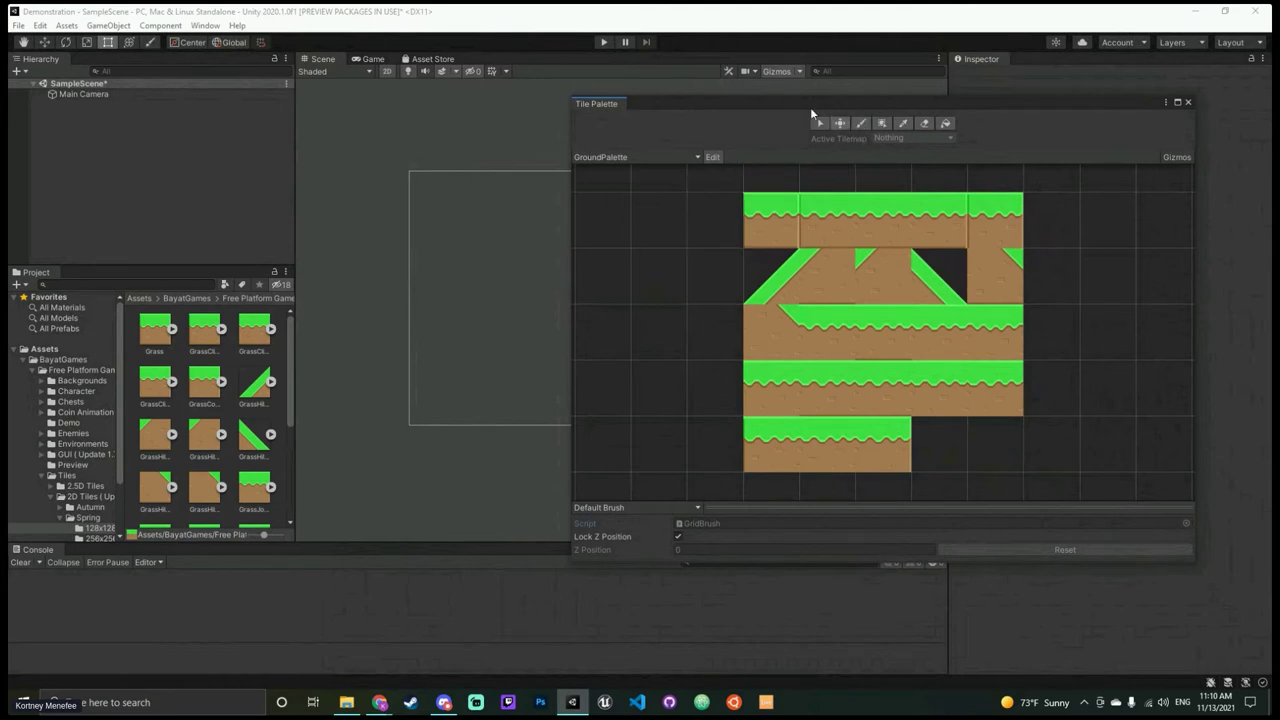
right_click(210, 142)
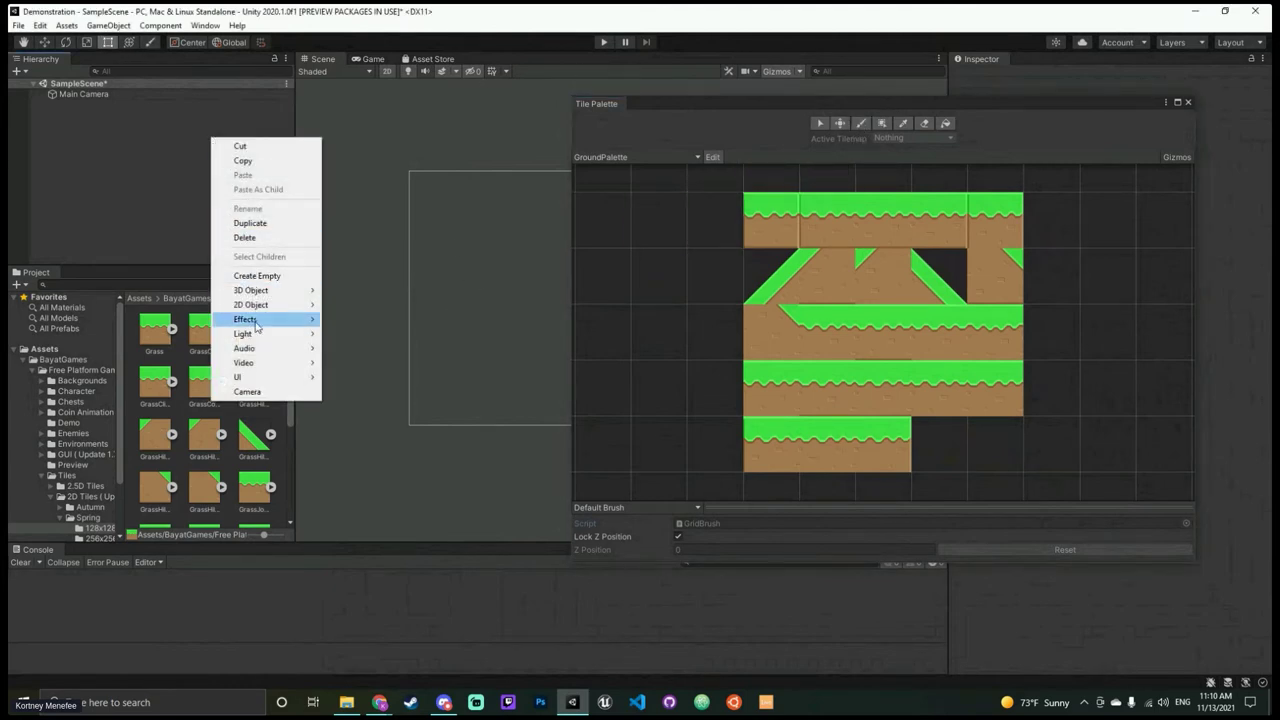
mouse_move(258, 349)
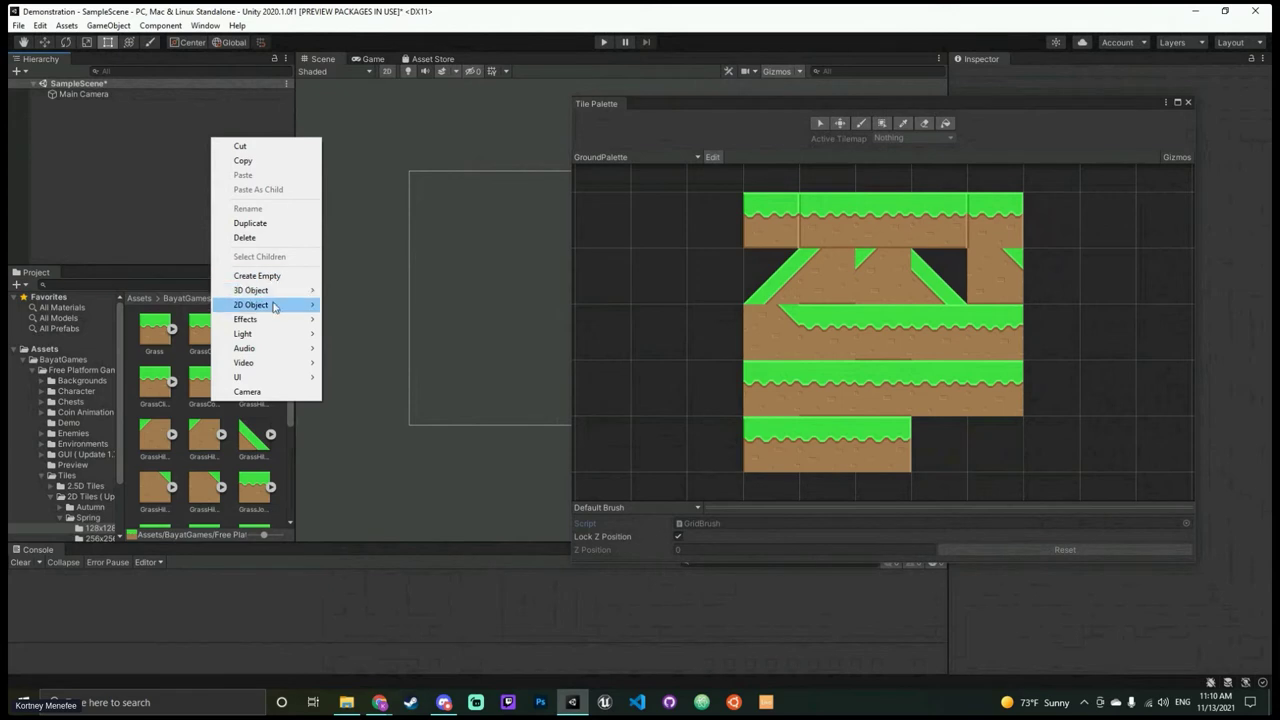
mouse_move(273, 307)
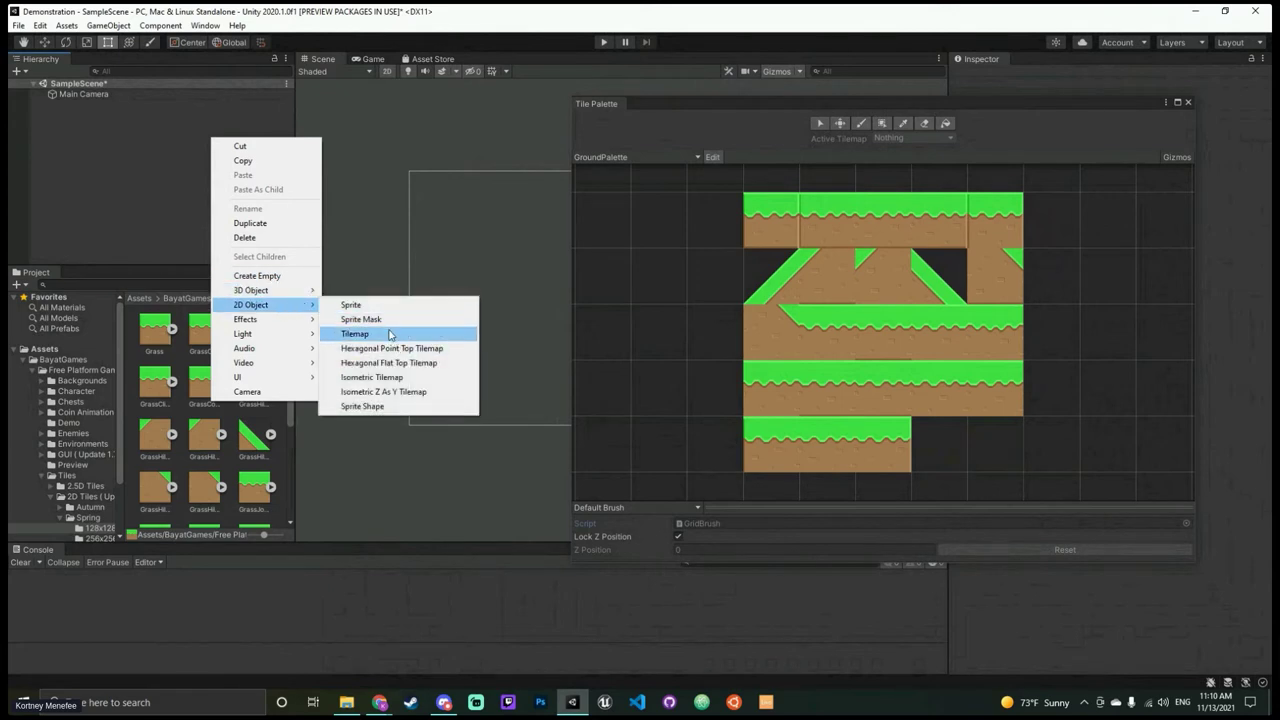
left_click(181, 238)
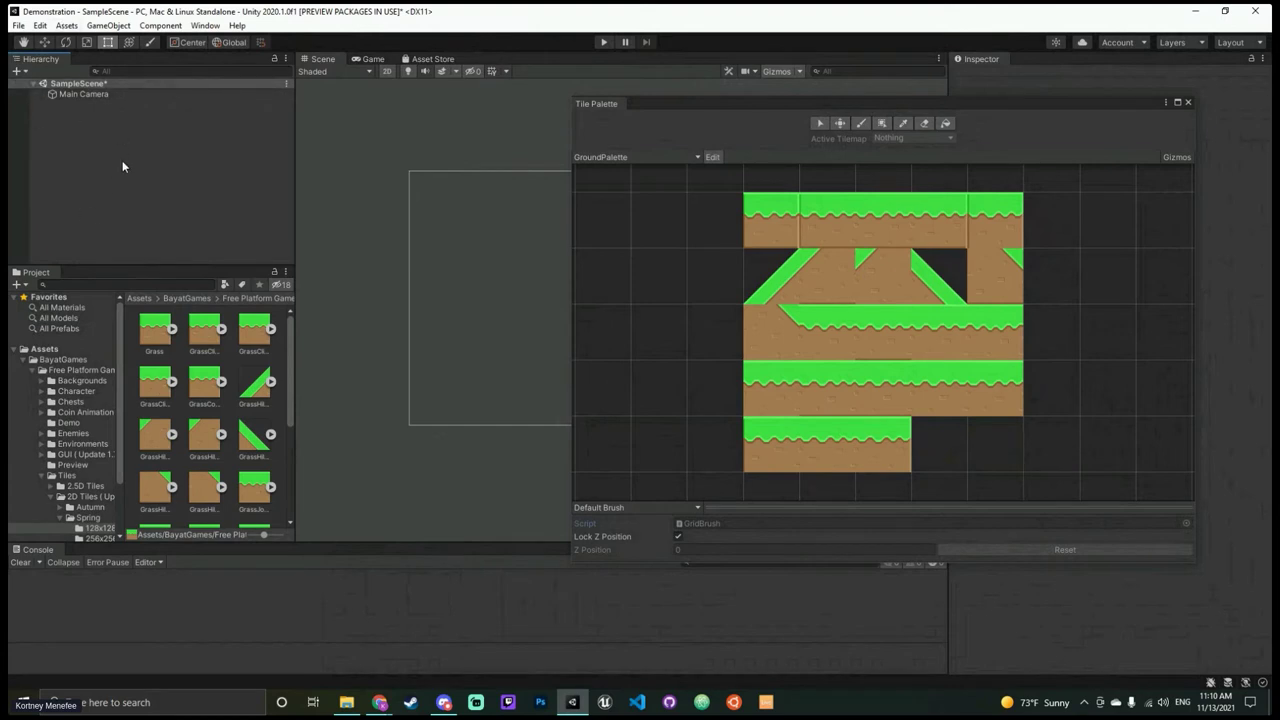
Step: Add a rectangular 2D tilemap object to the scene and move the Tile Palette window clear of the Scene view and Inspector
right_click(143, 145)
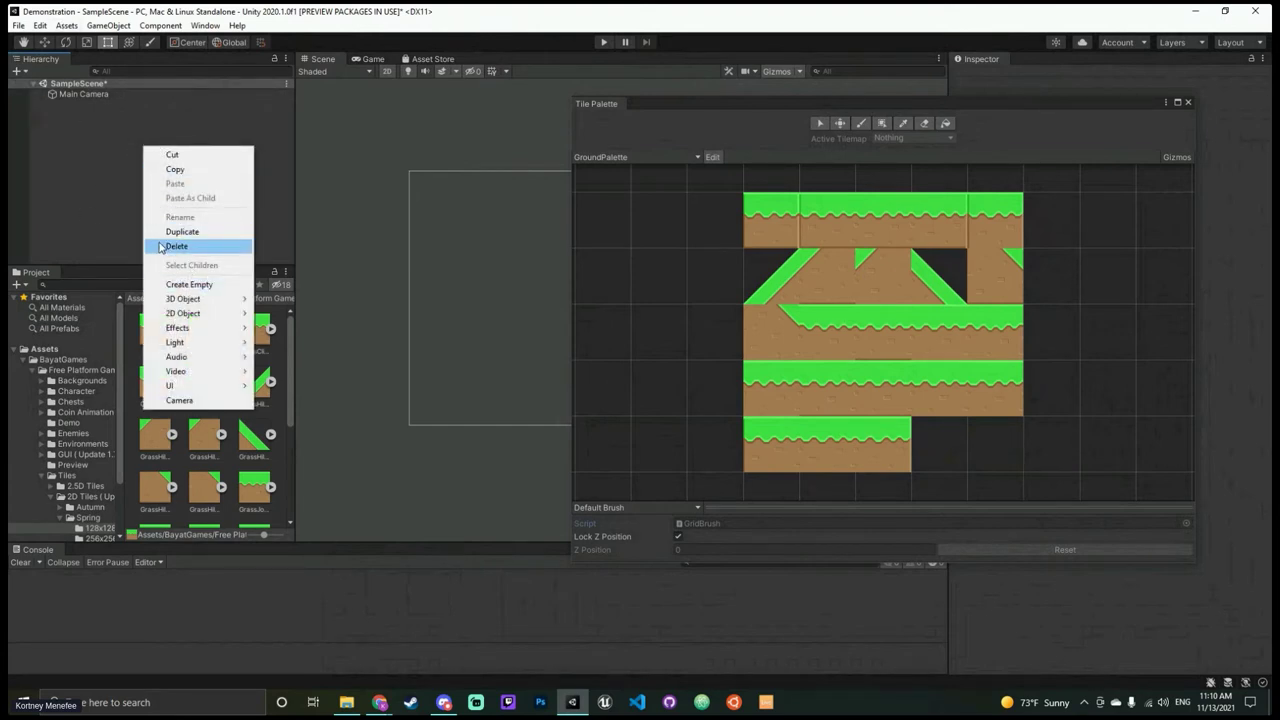
mouse_move(202, 316)
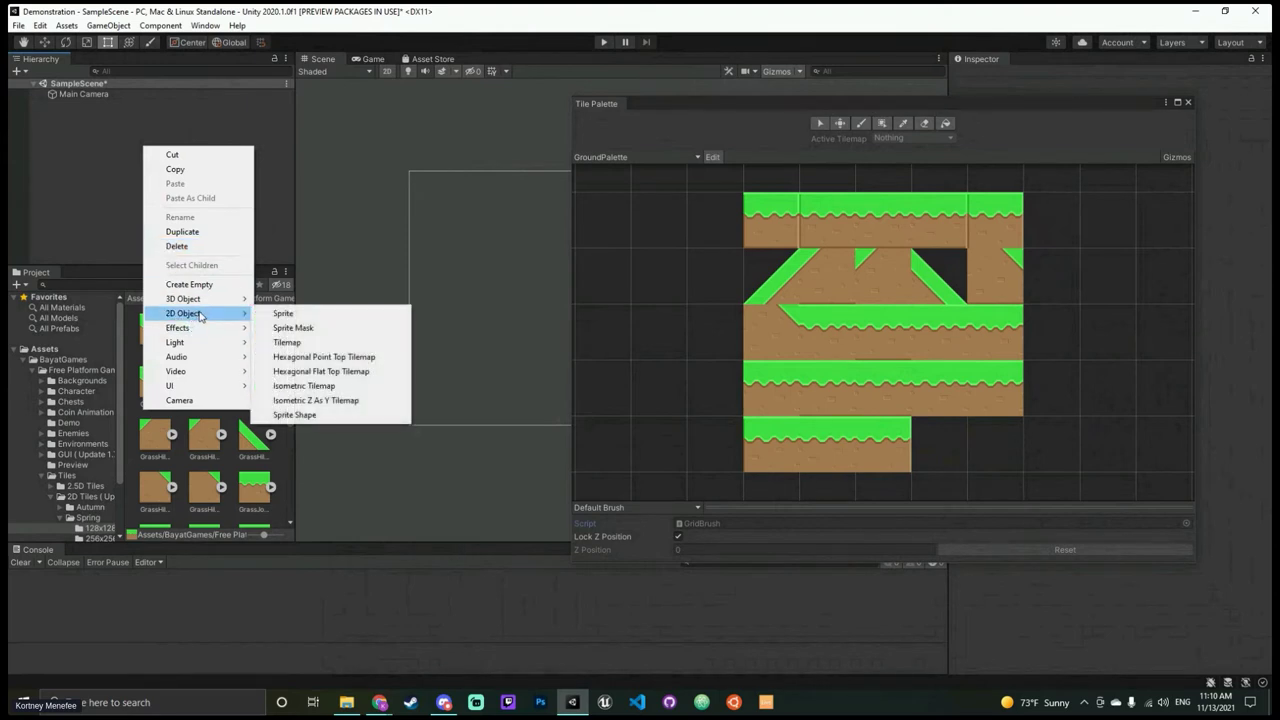
left_click(343, 345)
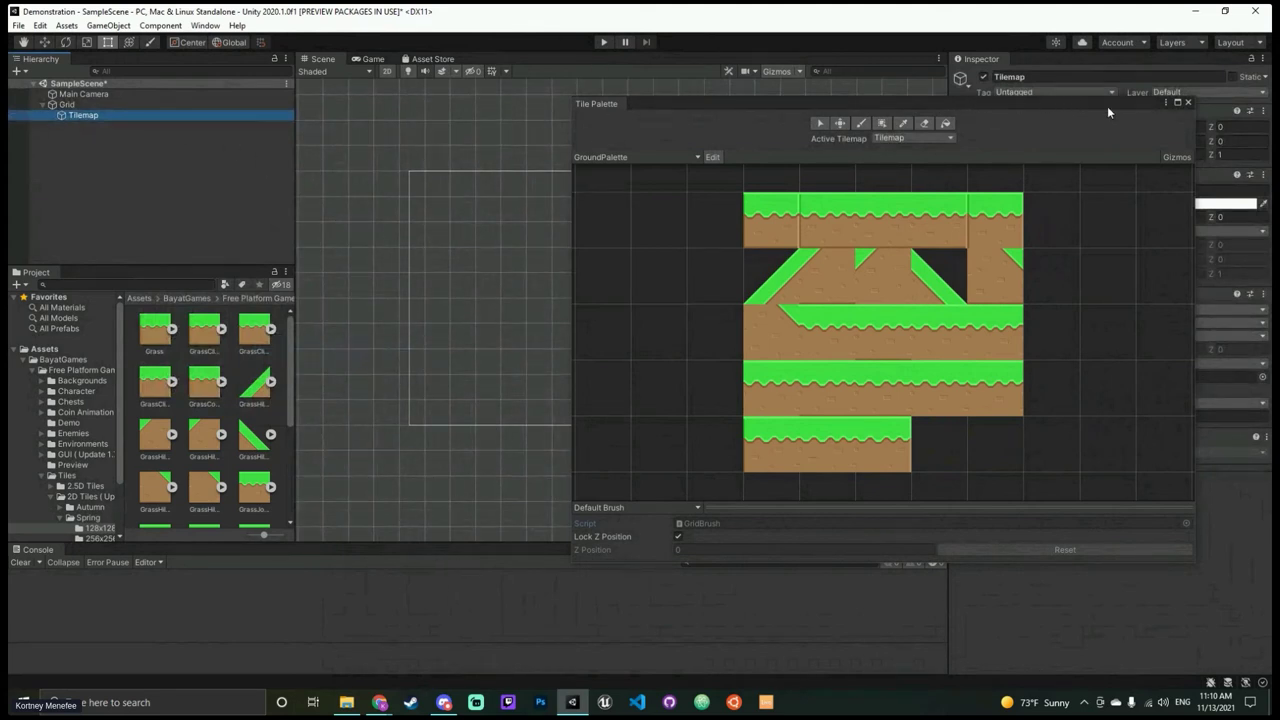
left_click_drag(1126, 100, 1100, 180)
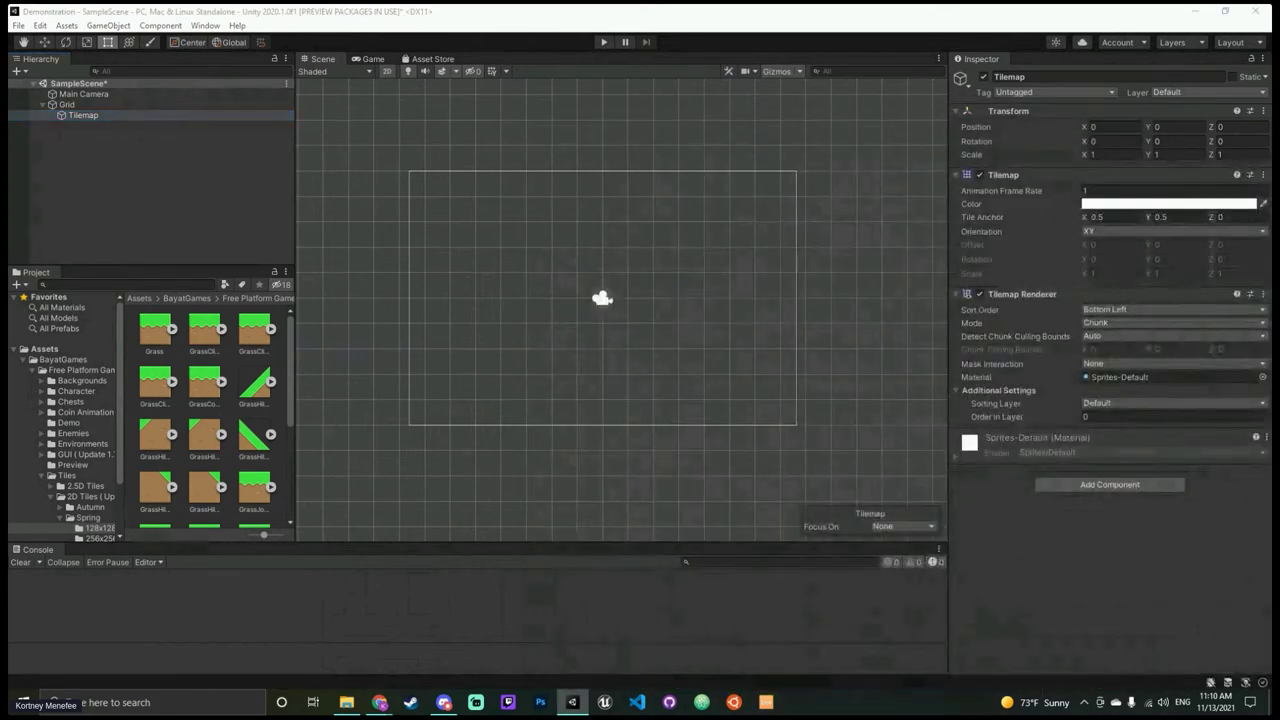
Step: Rename the new tilemap object under Grid to GroundMap
left_click(112, 115)
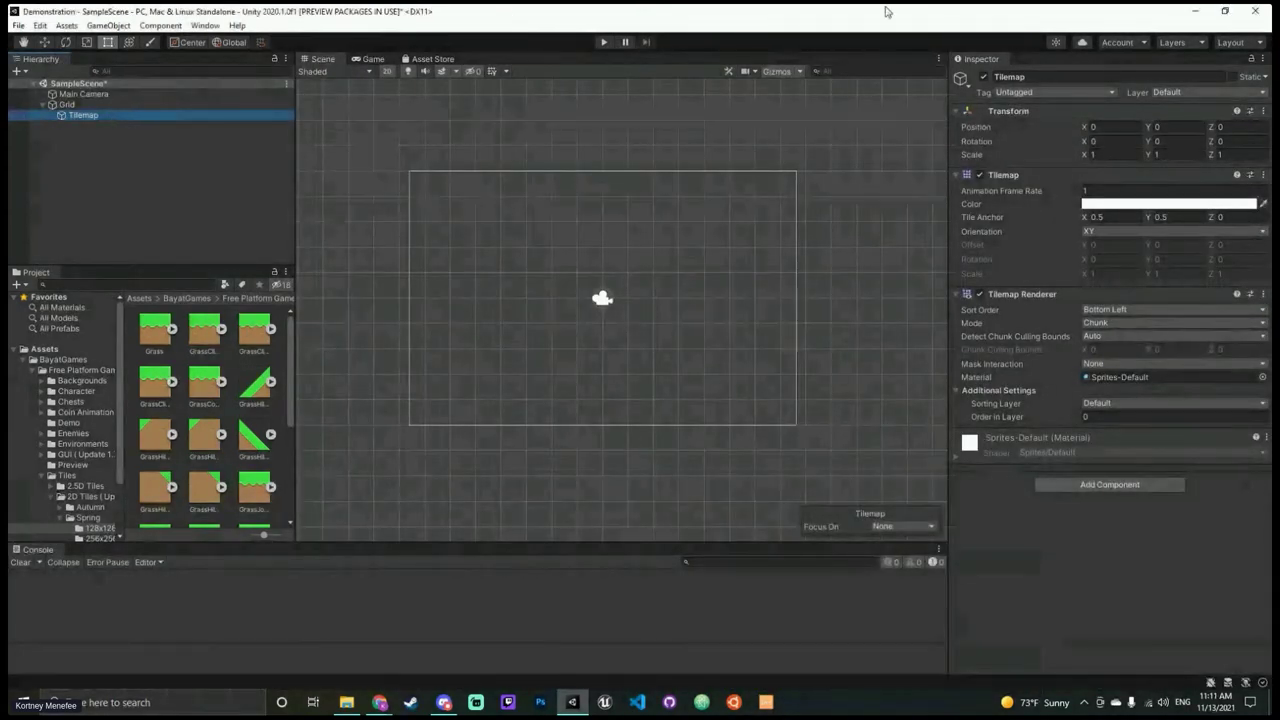
double_click(1046, 76)
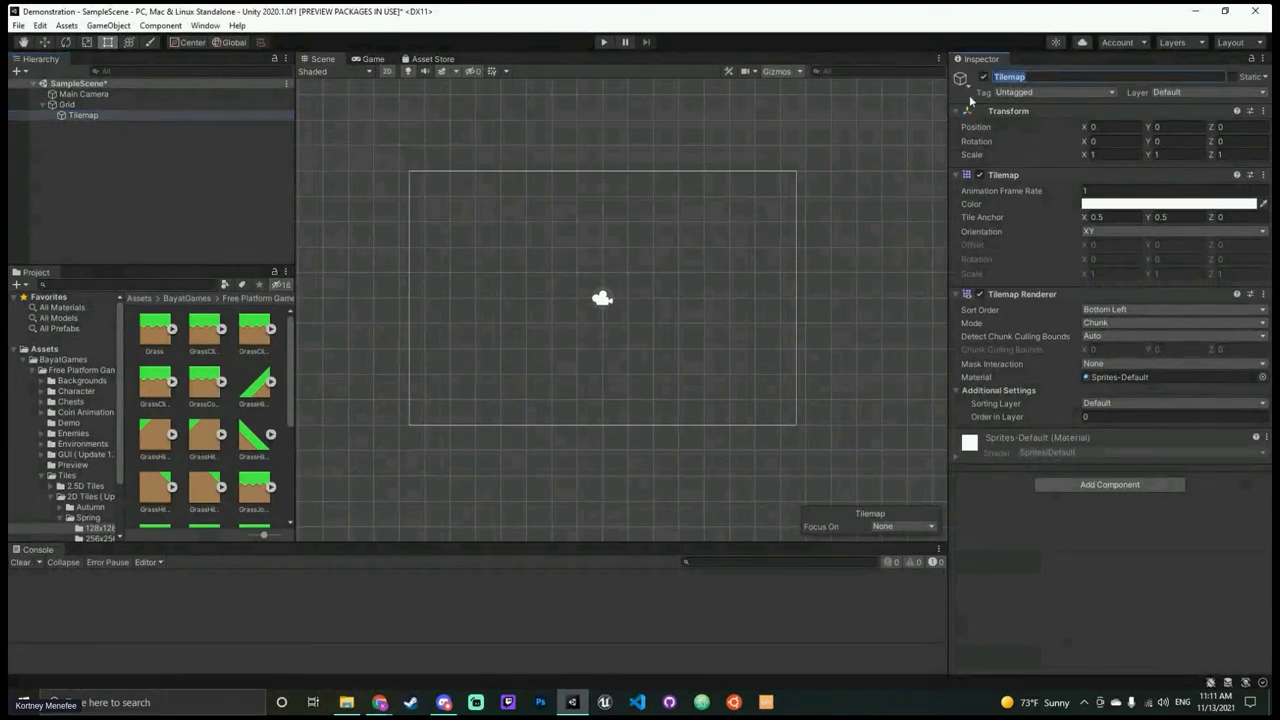
type("GroundMap")
key("Return")
Step: Examine GroundMap's transform scale and the Grass texture's import settings, including its pixels per unit, and return to GroundMap
left_click(1121, 152)
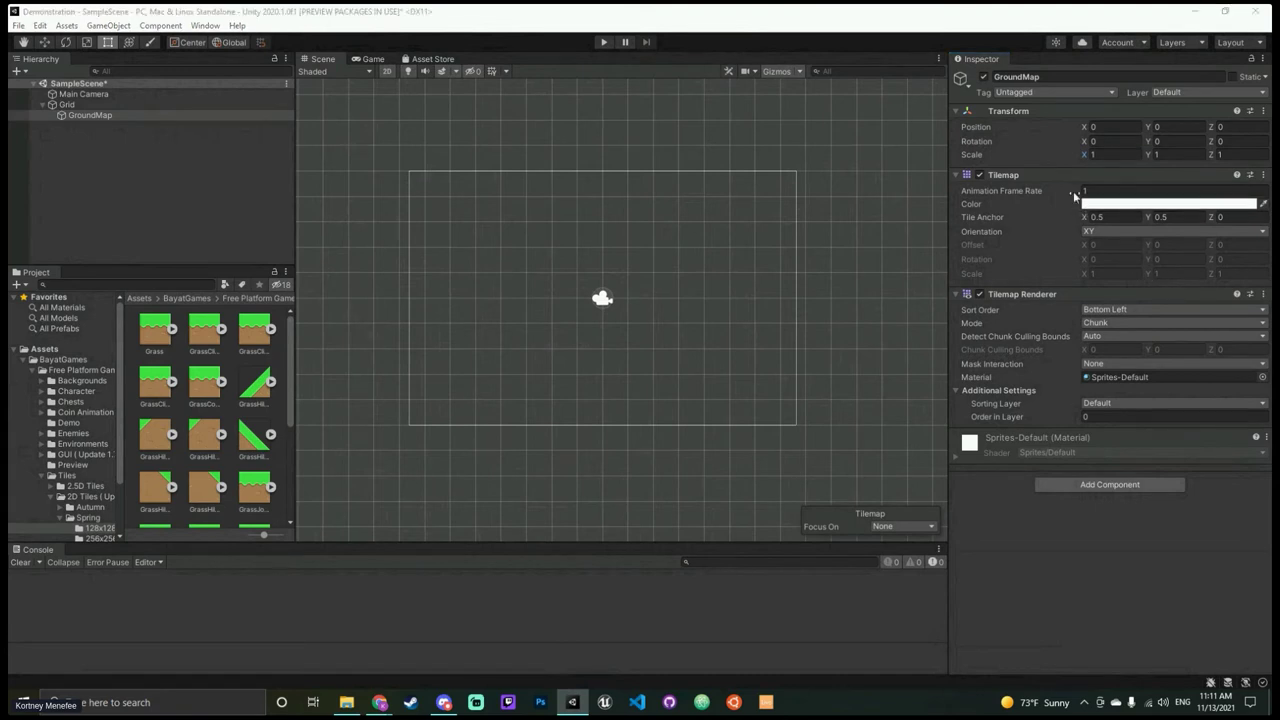
left_click(1118, 153)
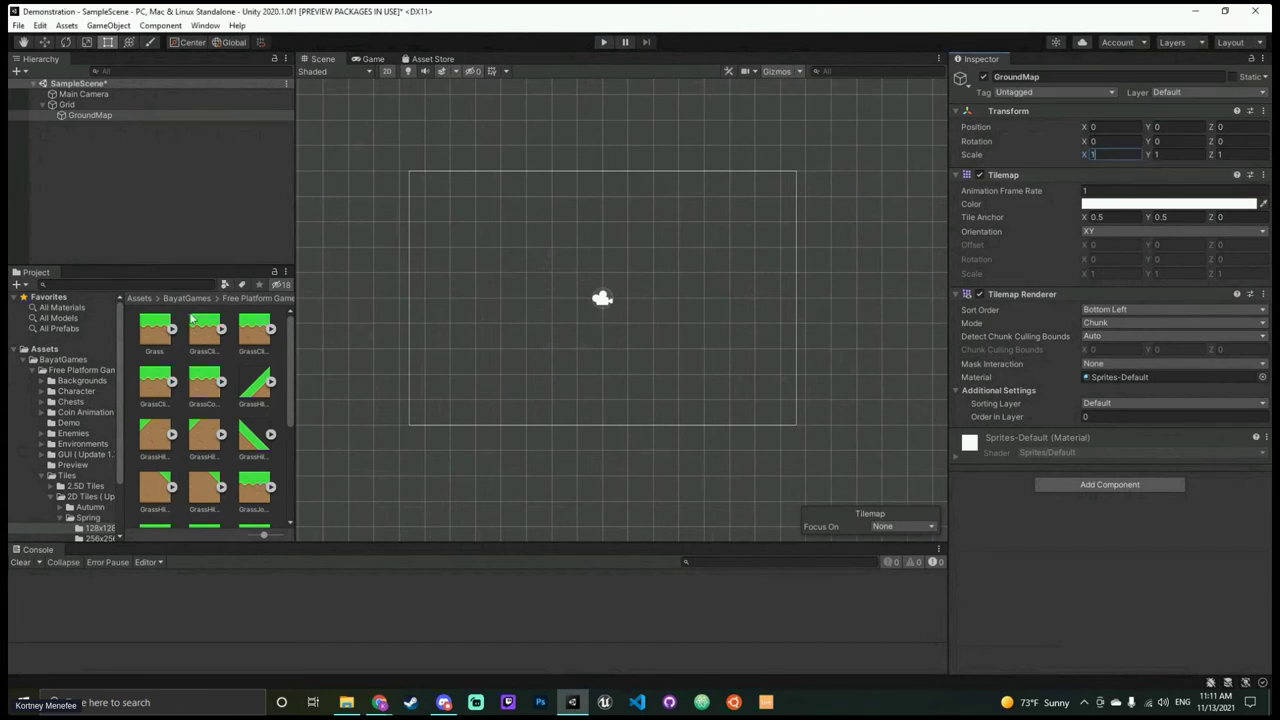
left_click(155, 328)
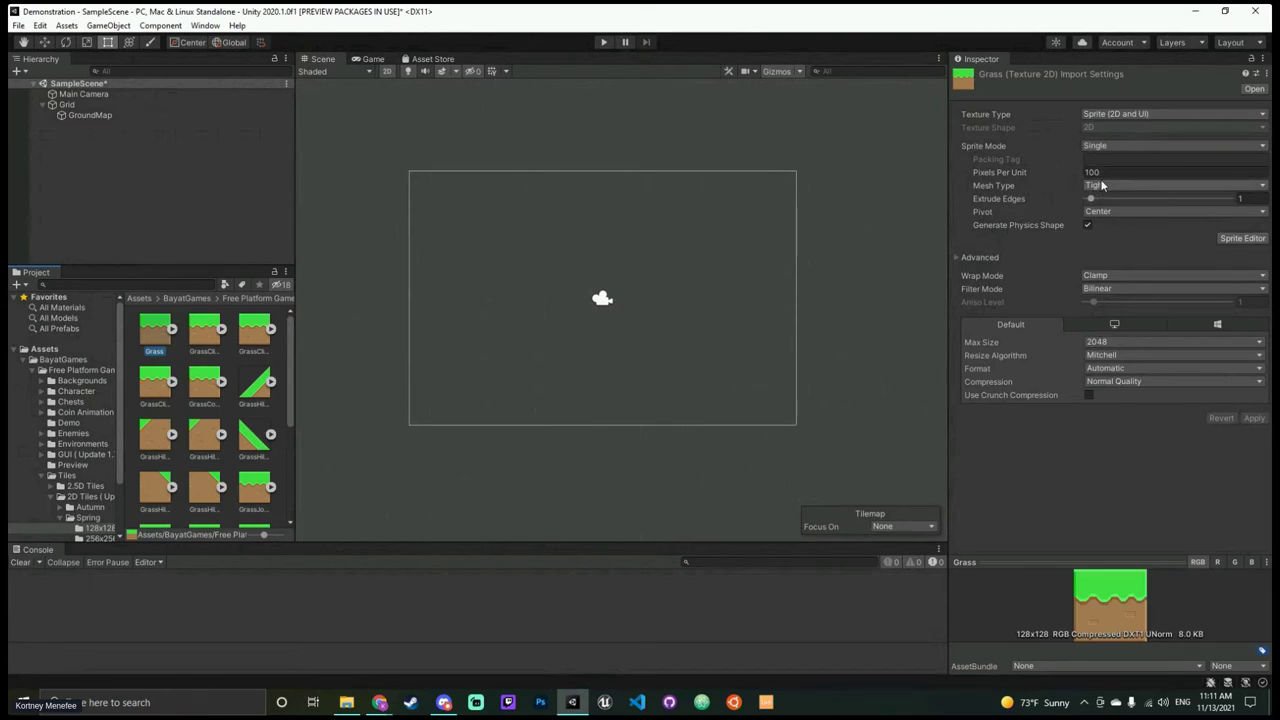
left_click(90, 115)
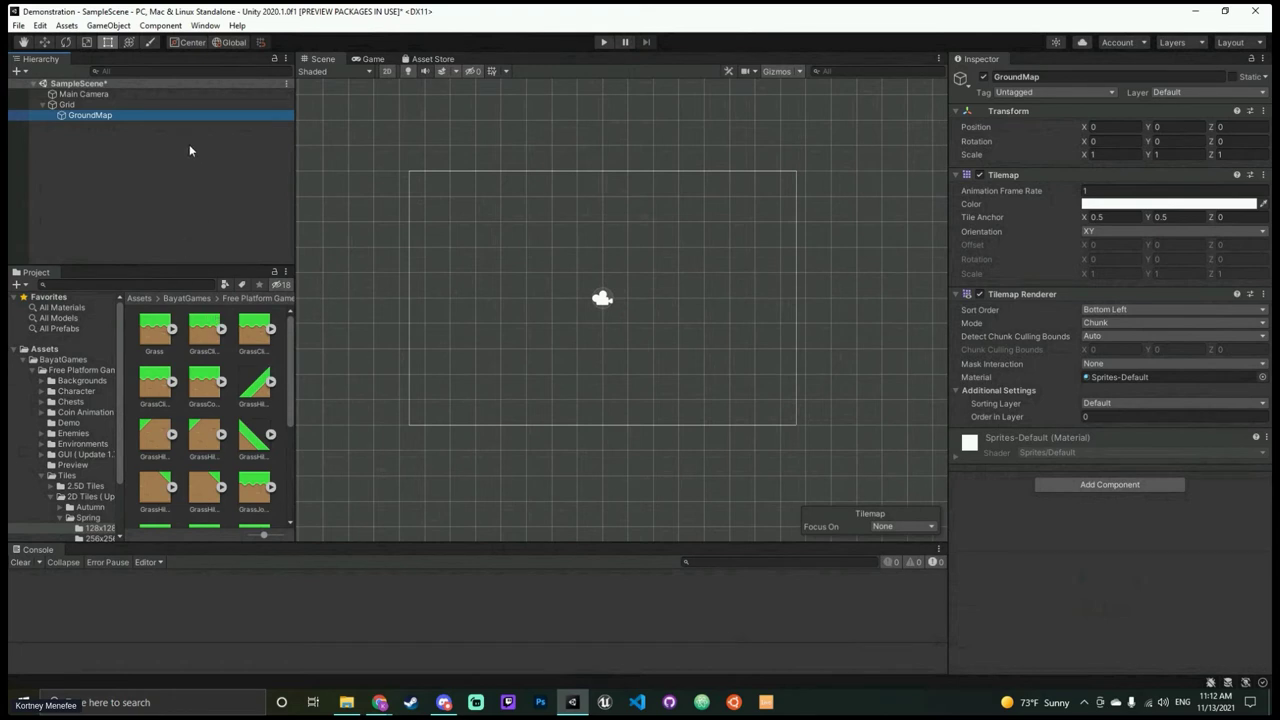
left_click(193, 114)
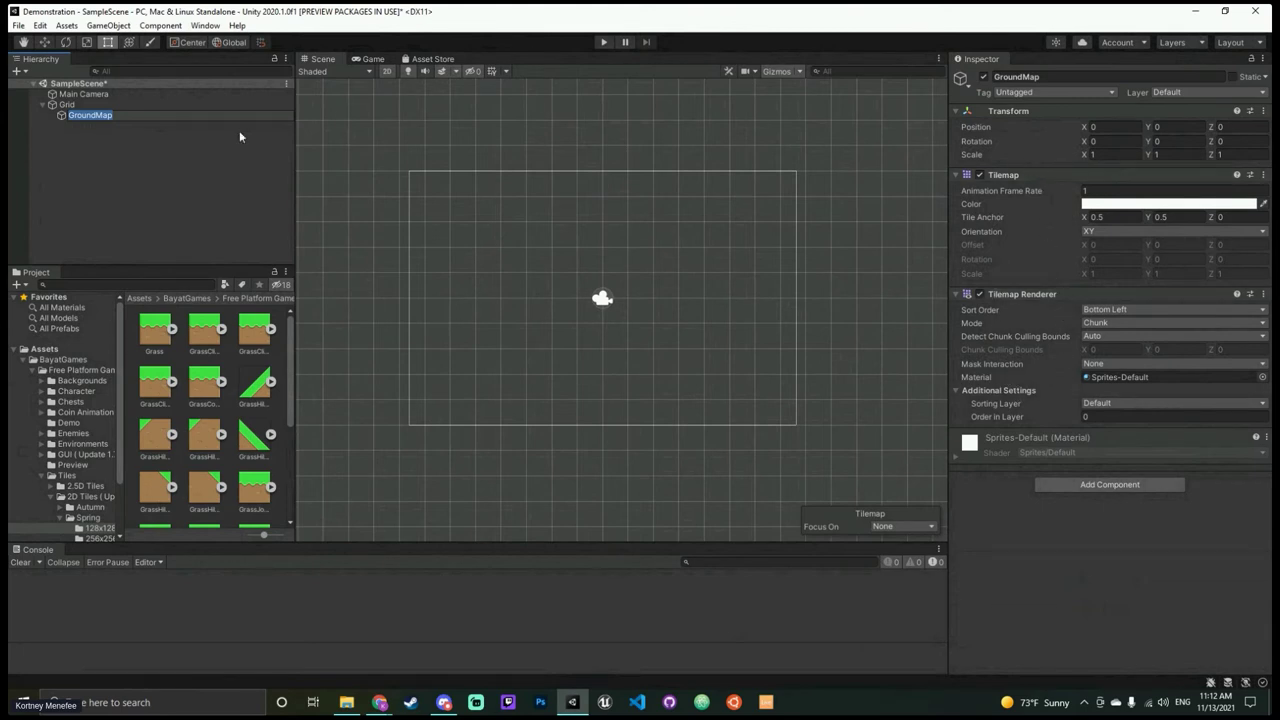
left_click(143, 114)
Step: Set the Grid object's cell size to 1.28 in both X and Y
left_click(150, 105)
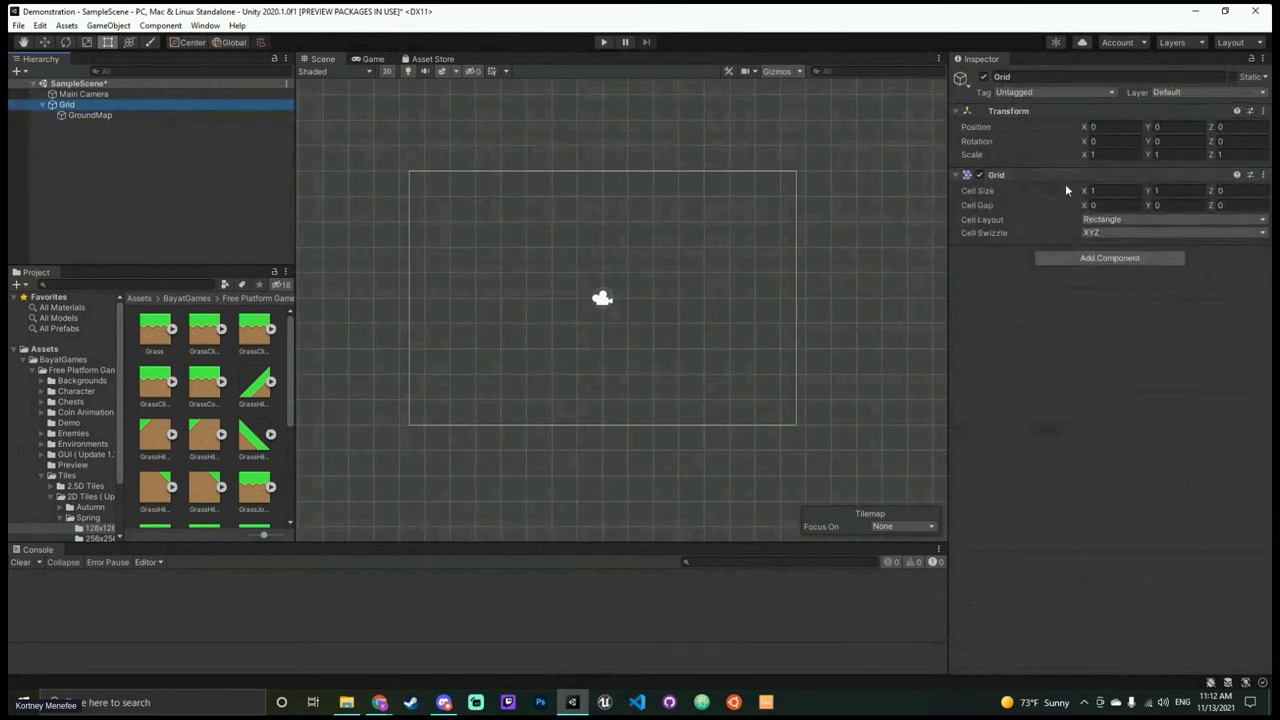
left_click(1125, 191)
left_click(1135, 191)
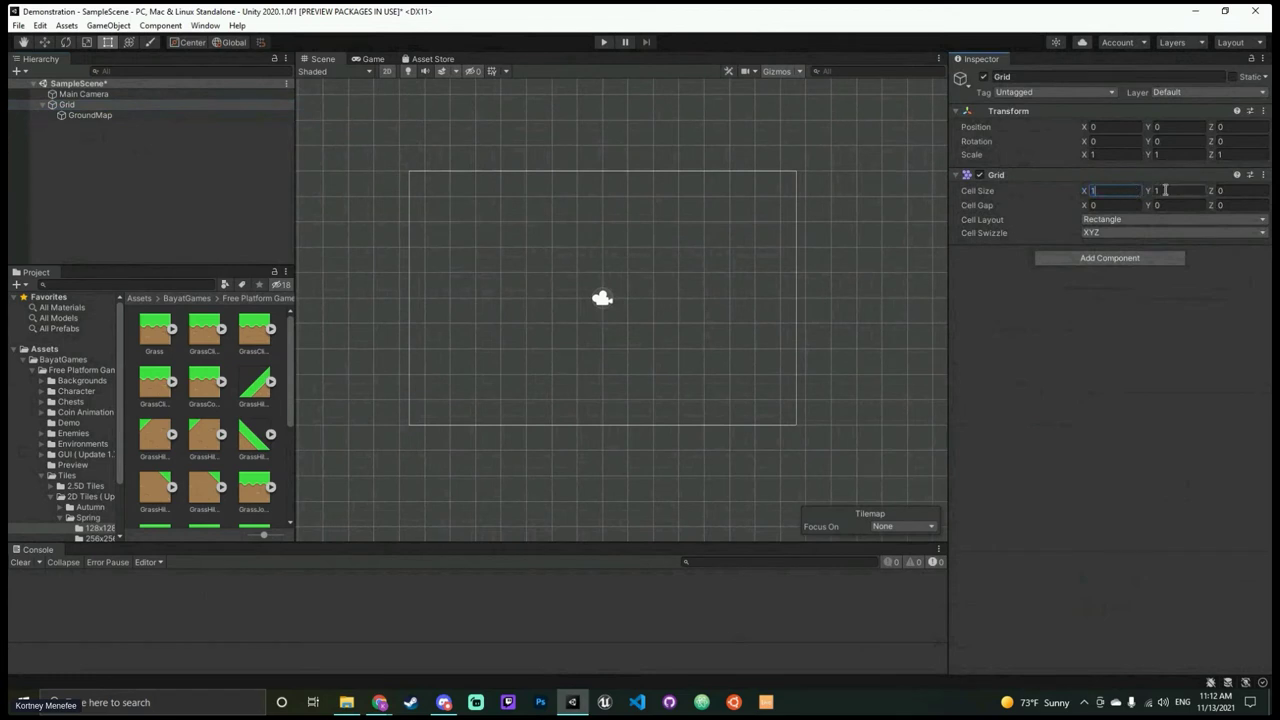
type(".28")
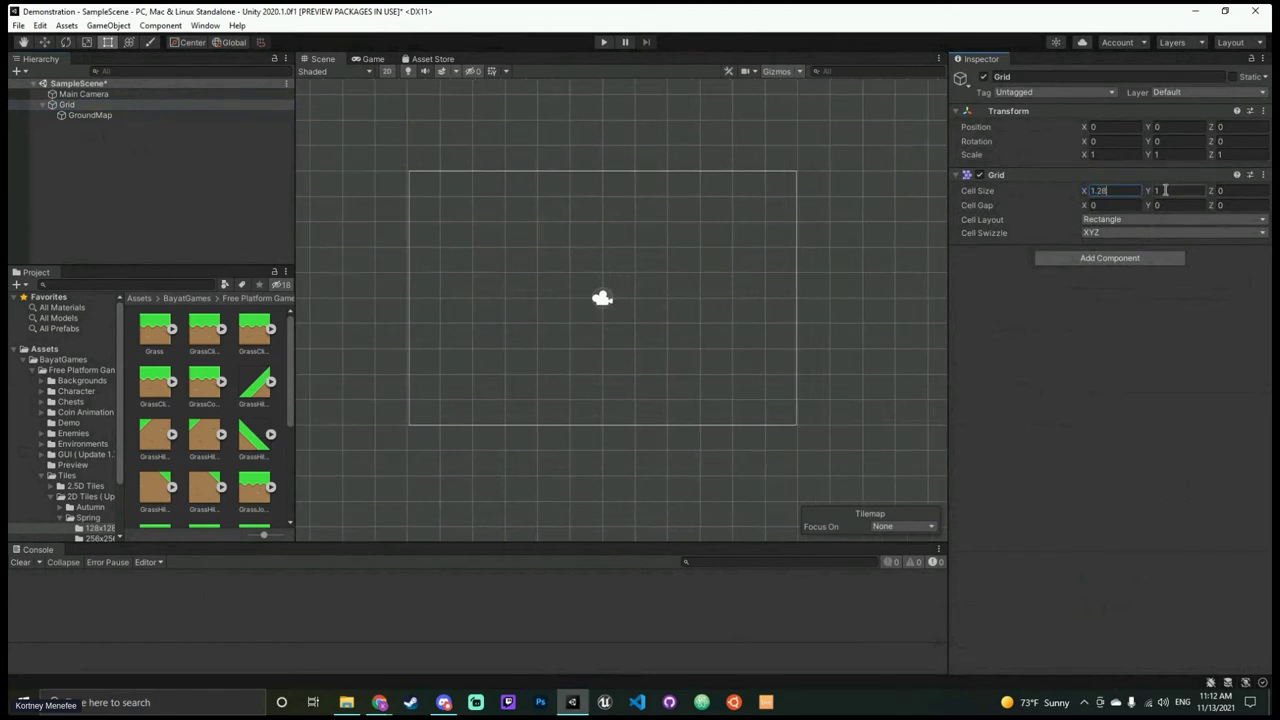
left_click(1176, 190)
type(".28")
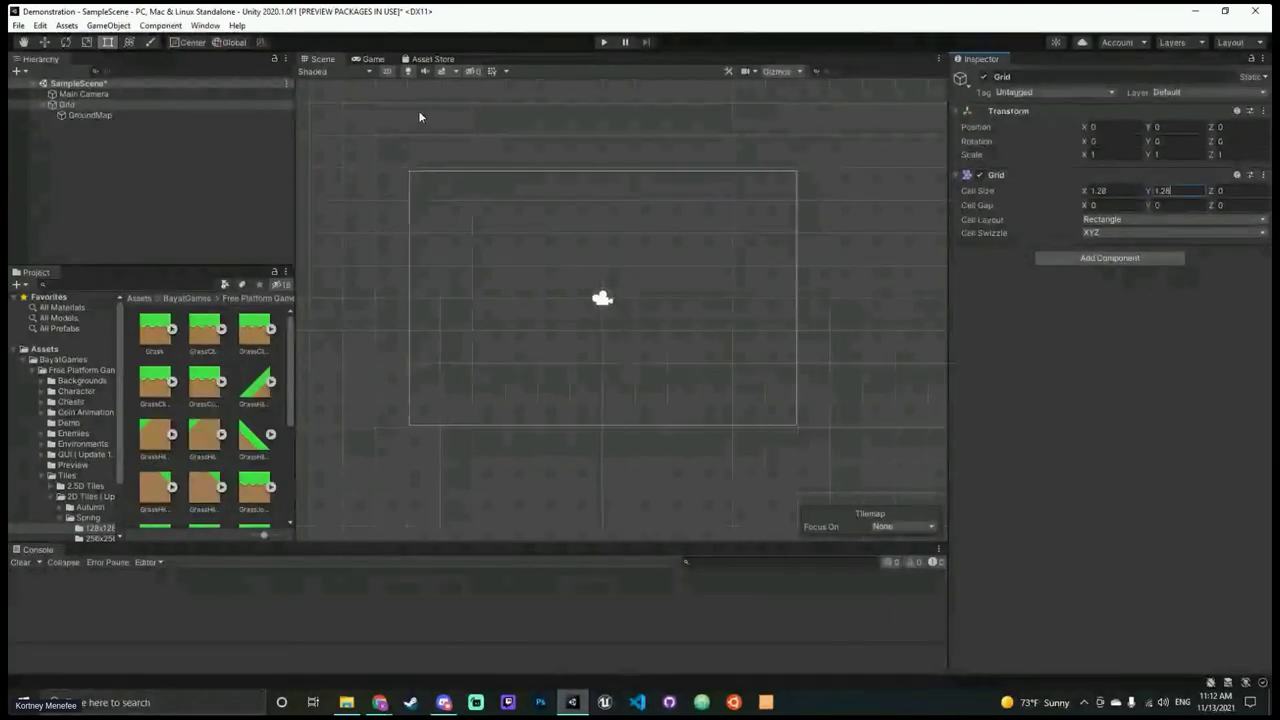
Step: Select GroundMap and bring the Tile Palette window back beside the camera frame with all its tools visible
left_click(104, 118)
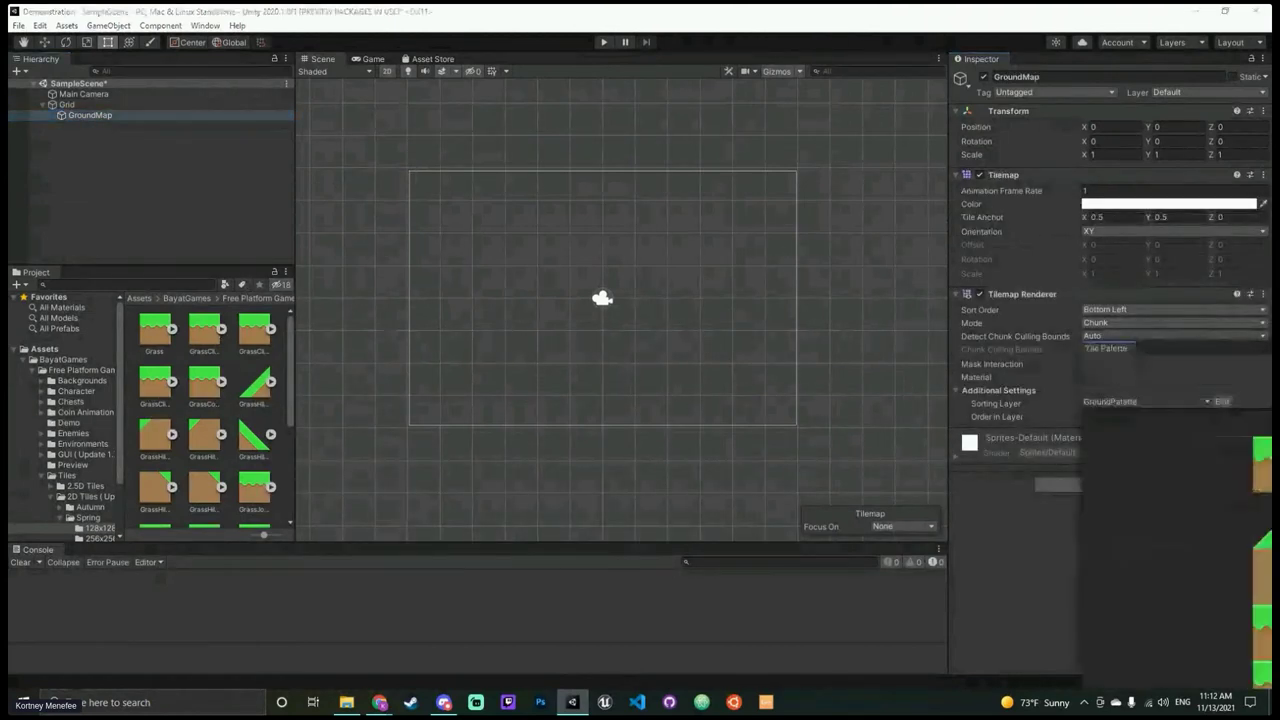
left_click_drag(1057, 240, 1030, 256)
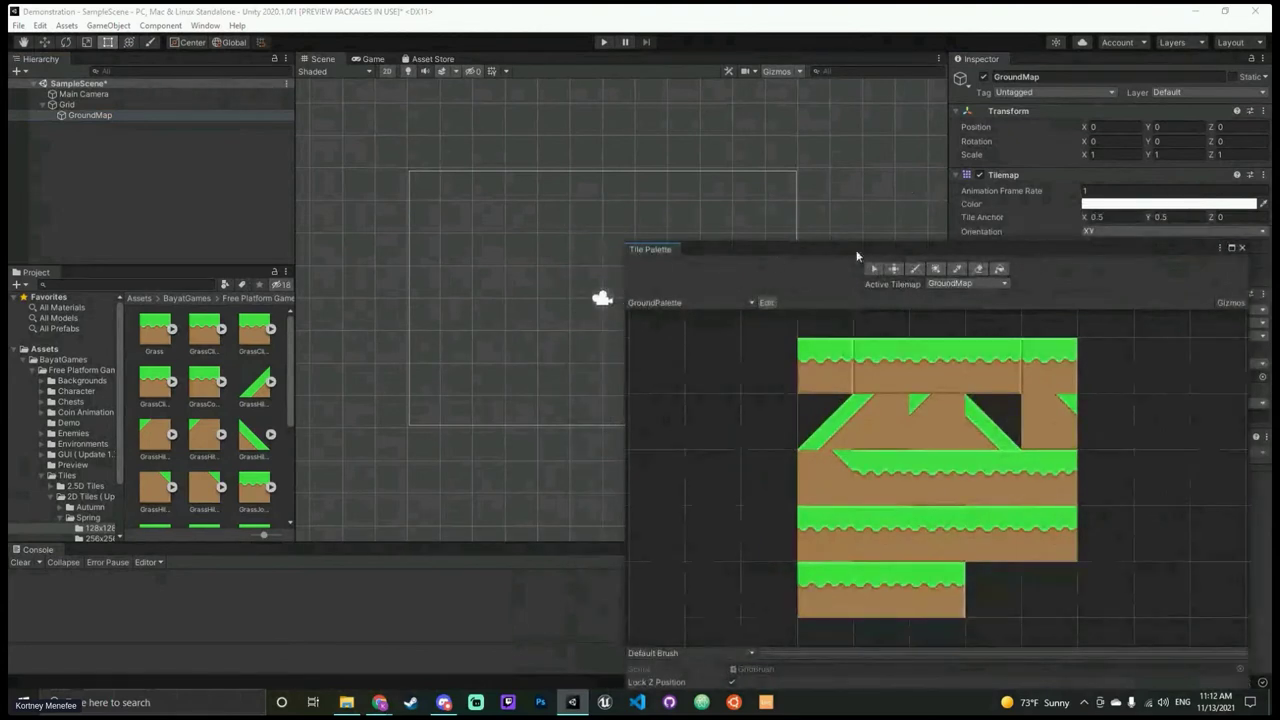
left_click_drag(917, 248, 914, 182)
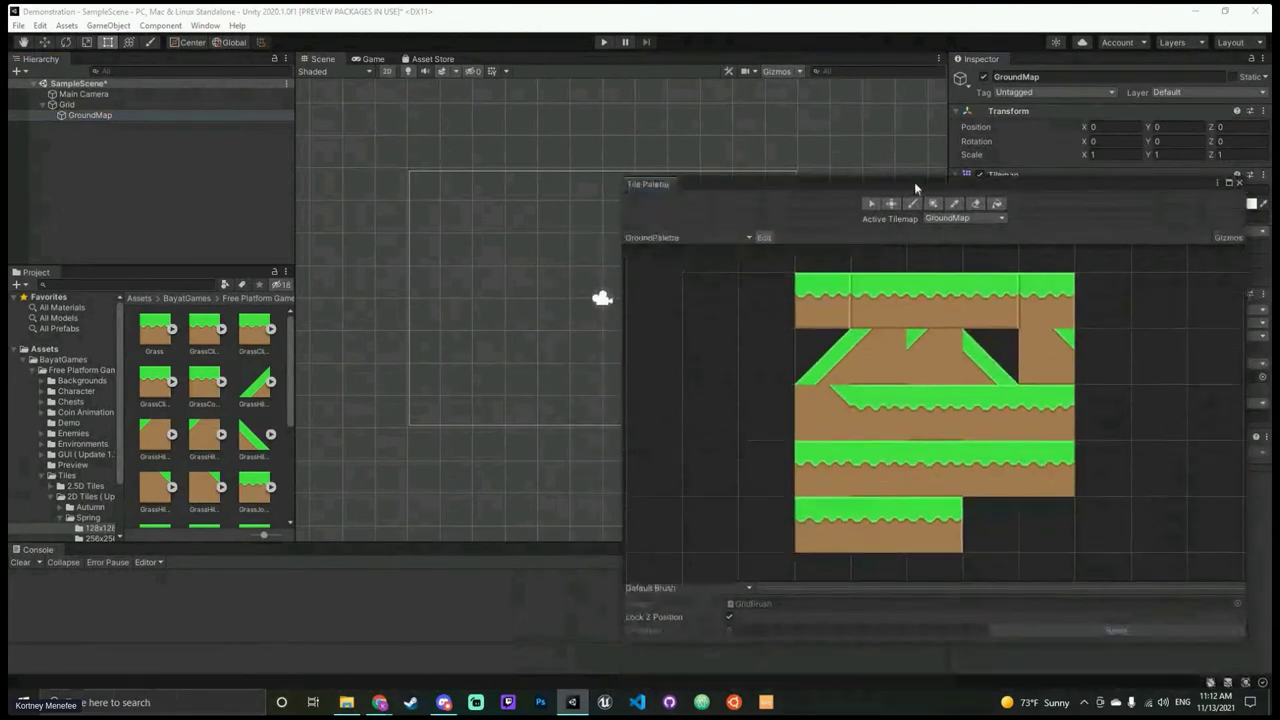
Step: Try the palette's select tool on a top-row grass tile and on scene cells, and switch through the move tool to the brush
left_click(869, 202)
left_click(857, 293)
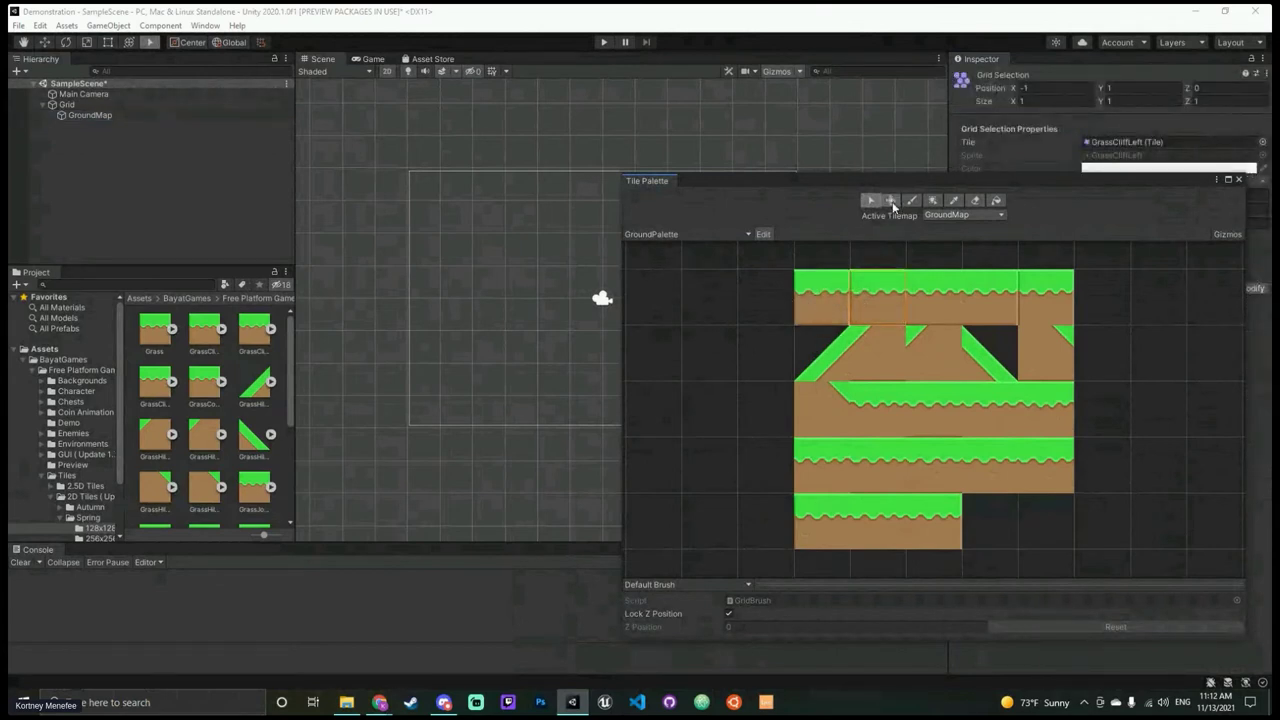
left_click_drag(314, 206, 523, 329)
left_click(380, 197)
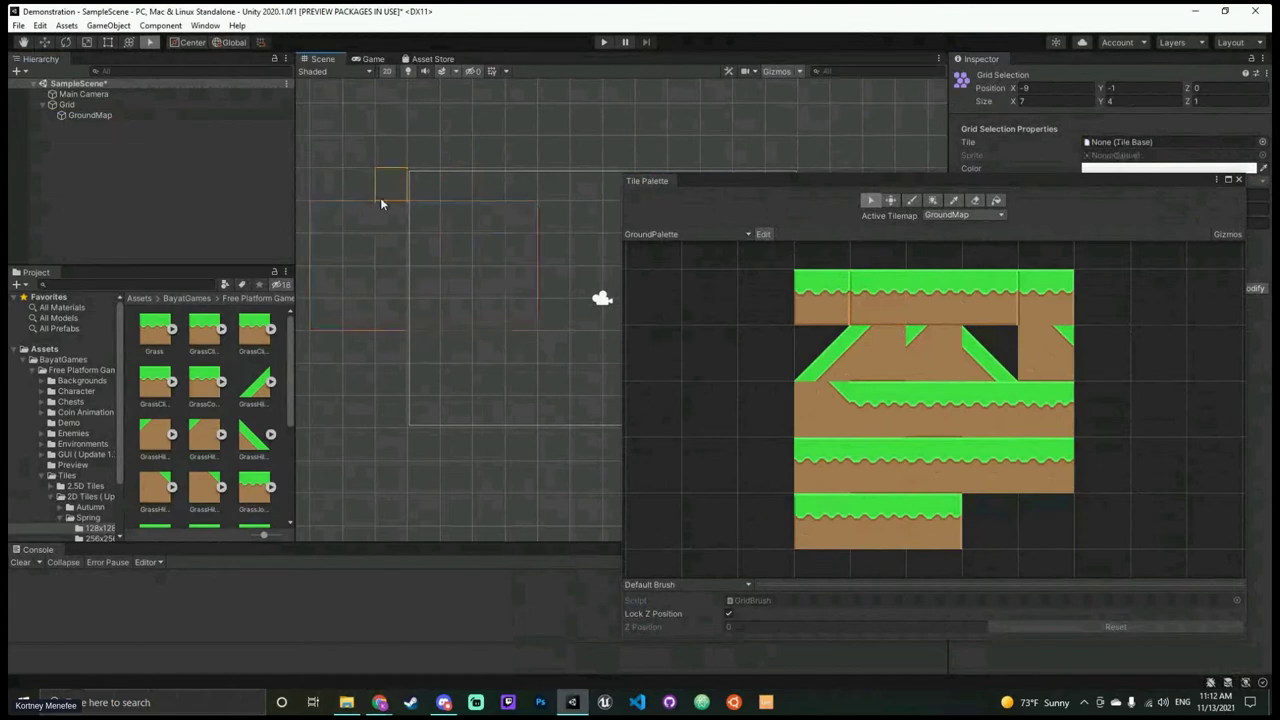
left_click(890, 201)
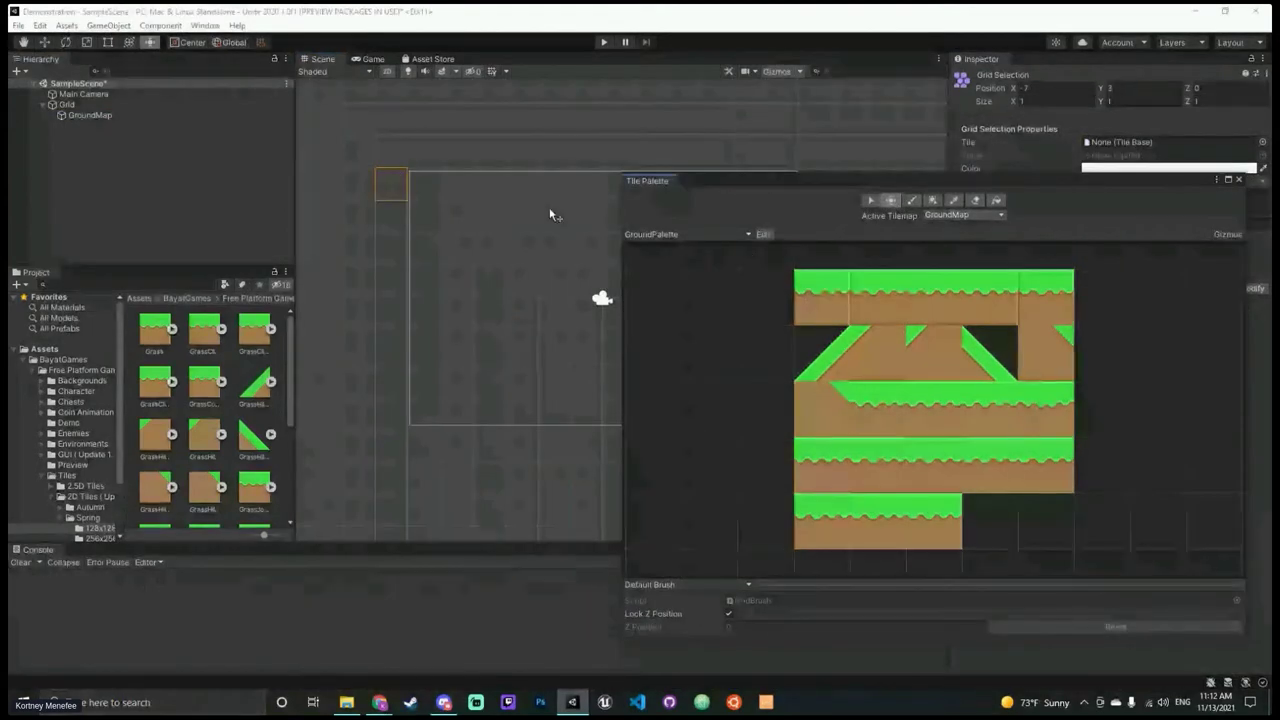
left_click(911, 200)
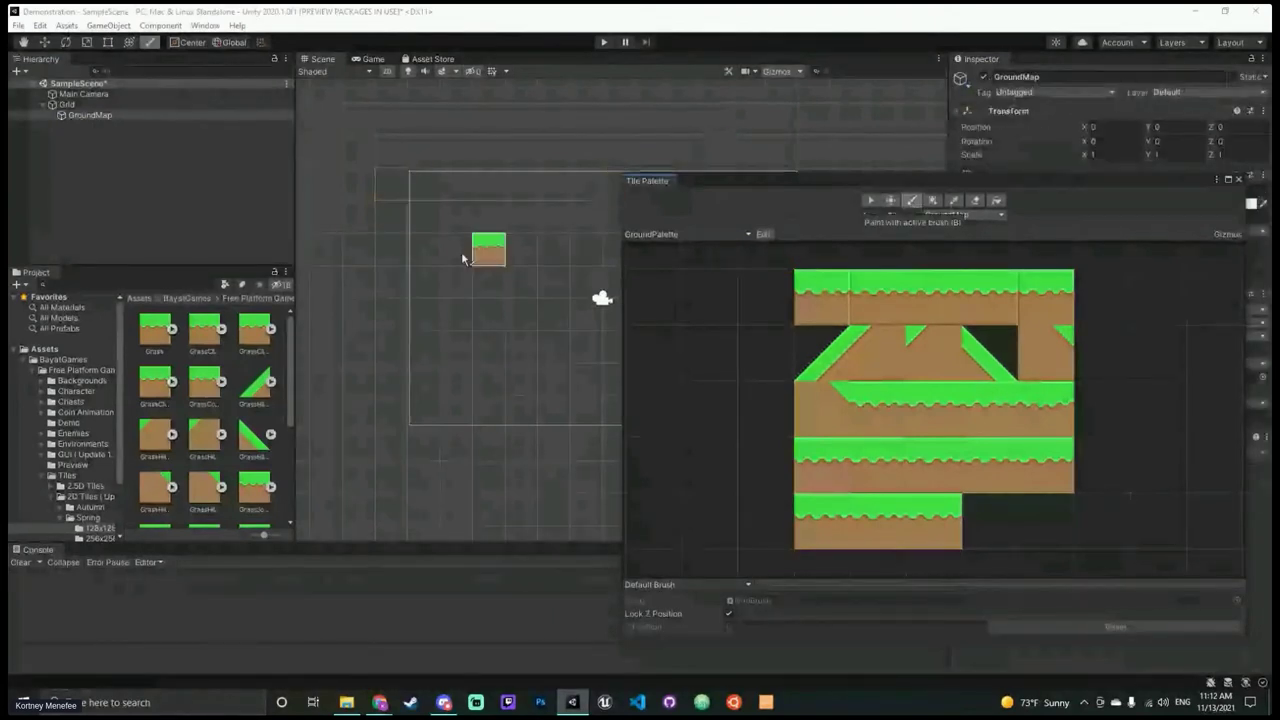
Step: Box-fill a block of grass tiles six wide and three high on GroundMap and undo the fill
left_click(932, 200)
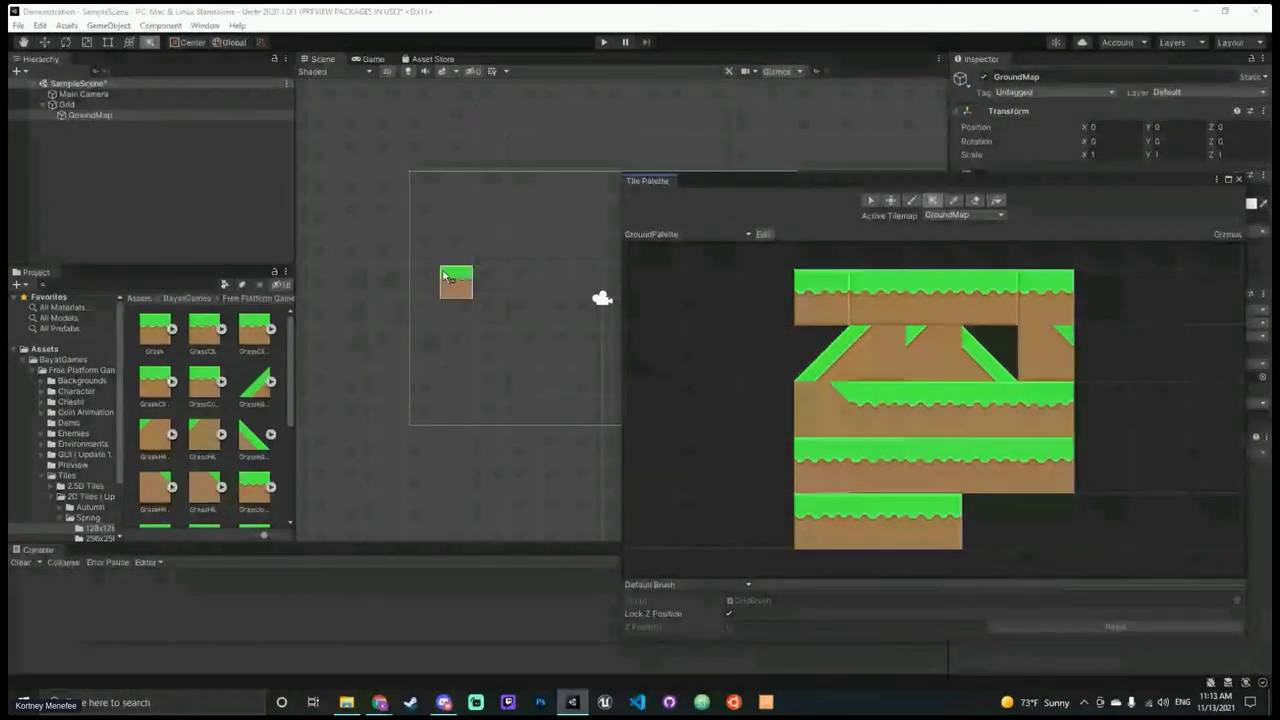
mouse_move(420, 246)
left_mouse_down()
mouse_move(530, 285)
mouse_move(530, 325)
mouse_move(580, 318)
left_mouse_up()
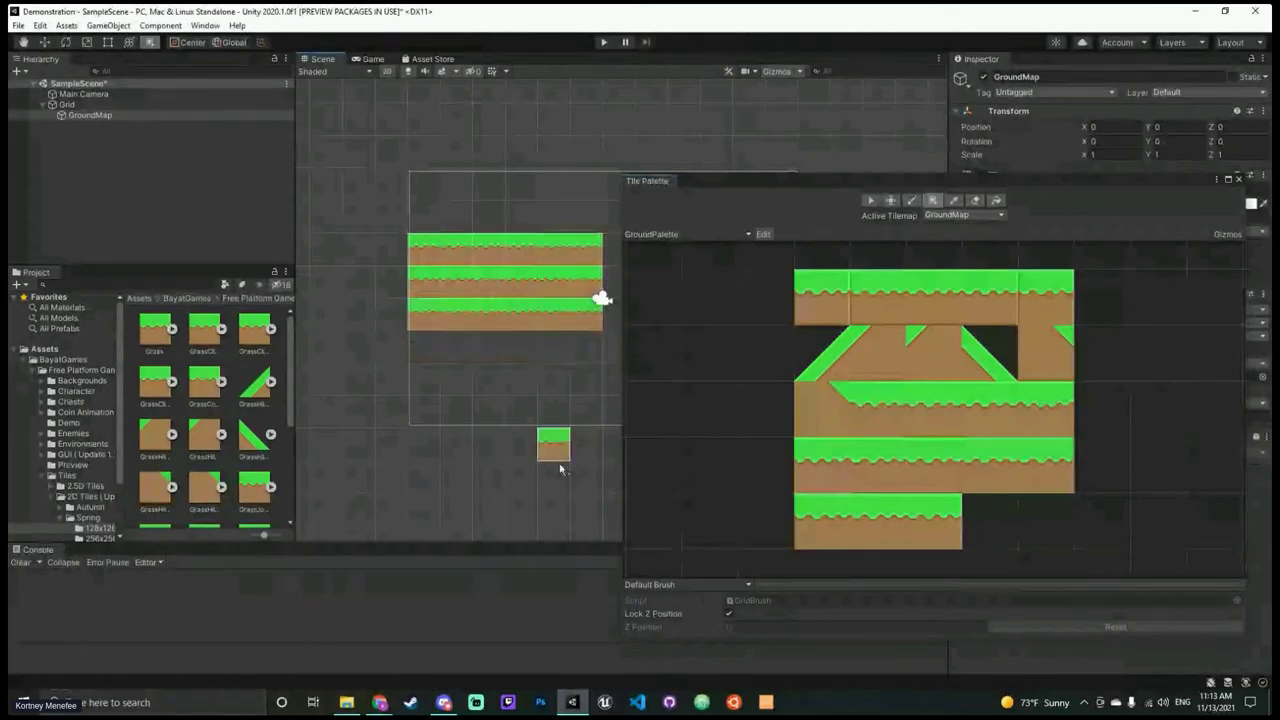
key("ctrl+z")
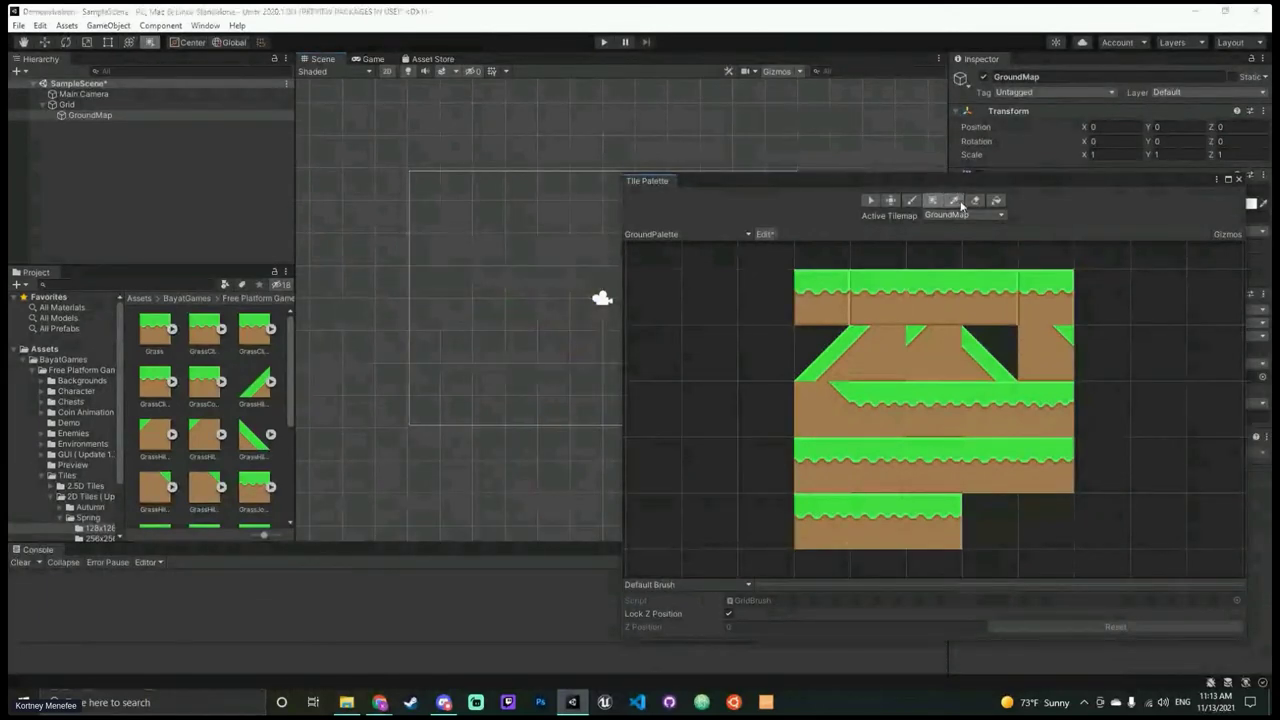
Step: Try the tile picker and flood fill tools before switching to the select tool
left_click(954, 200)
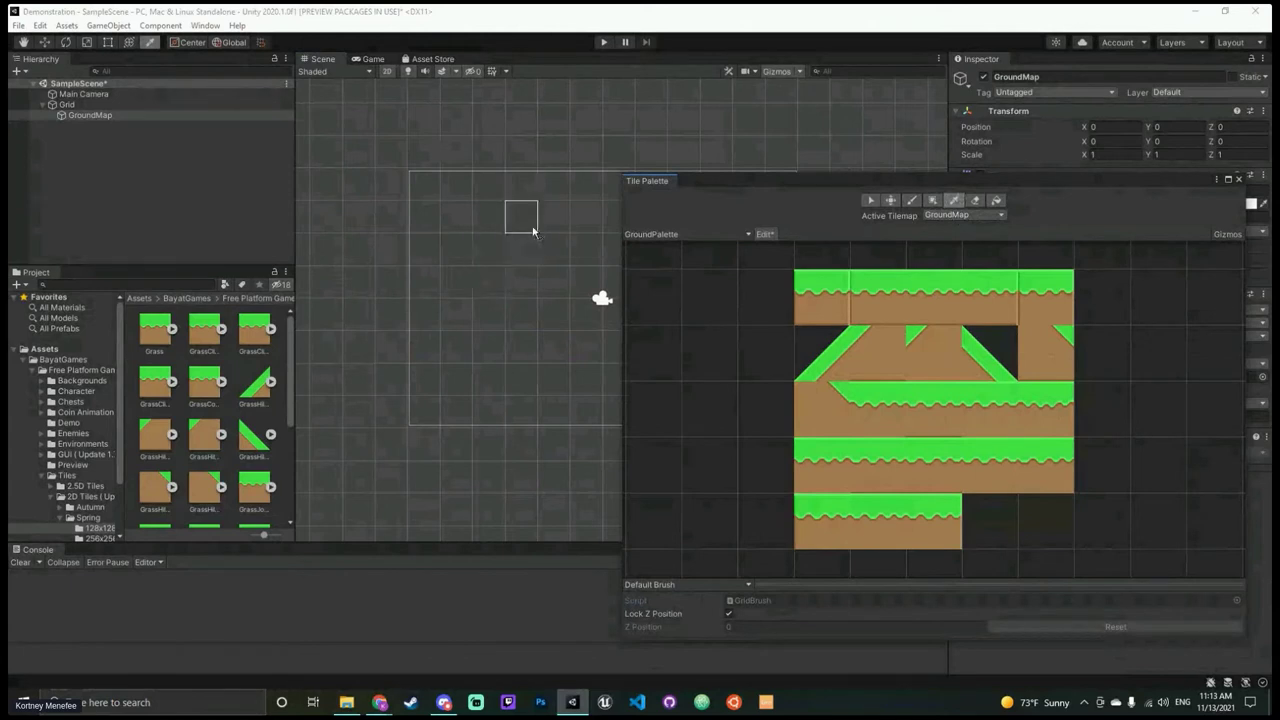
left_click(995, 201)
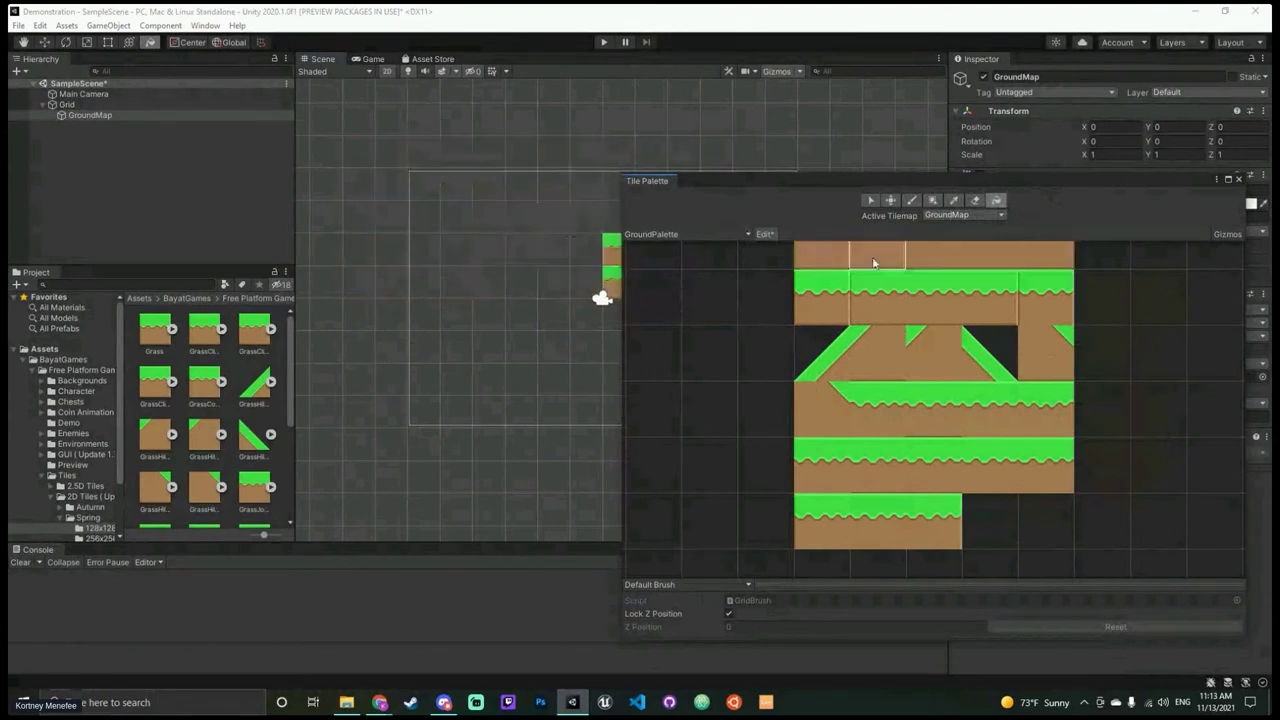
left_click(871, 200)
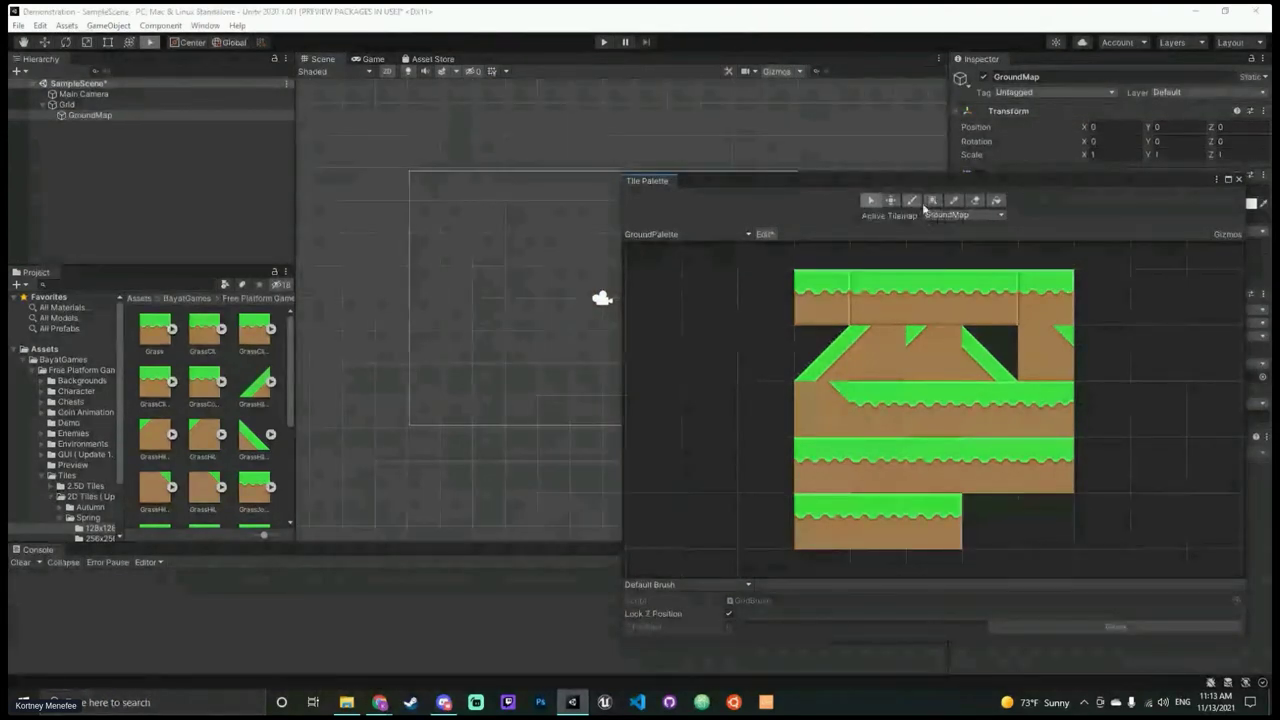
Step: Brush grass tiles low in the camera frame: six and two tiles along one row, plus a six-tile platform one row higher
left_click(912, 200)
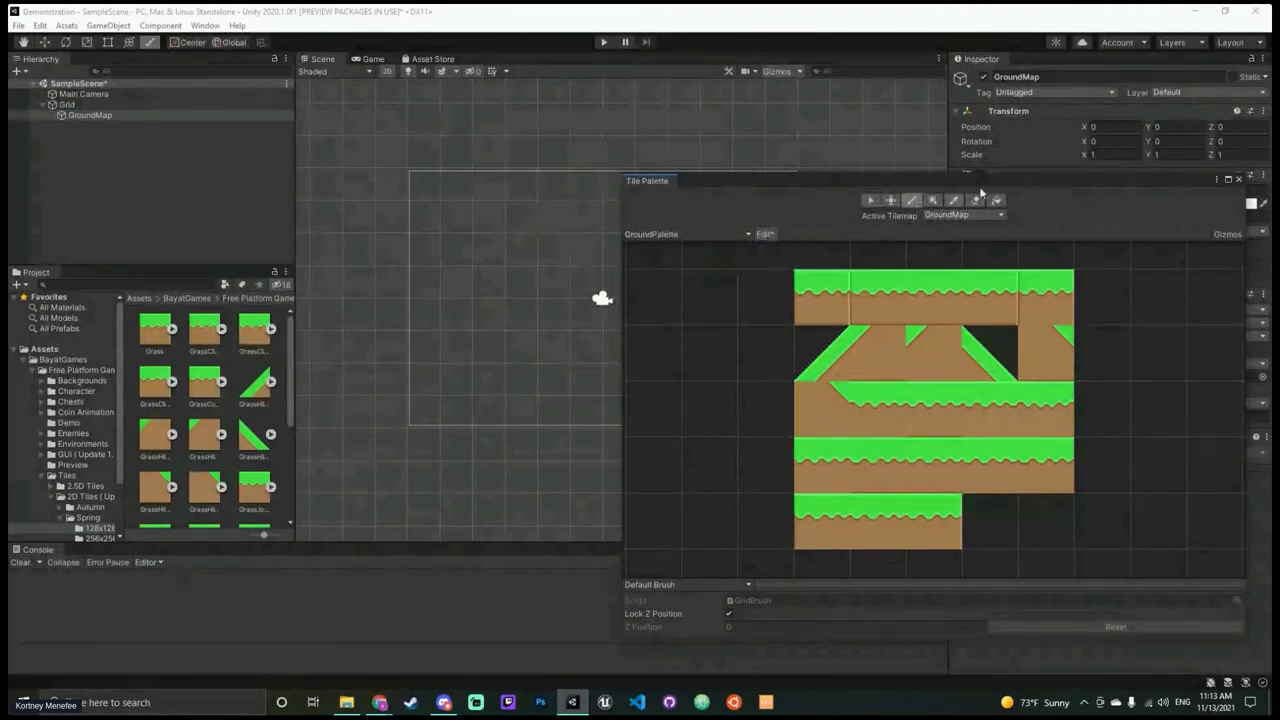
left_click_drag(1041, 175, 1180, 240)
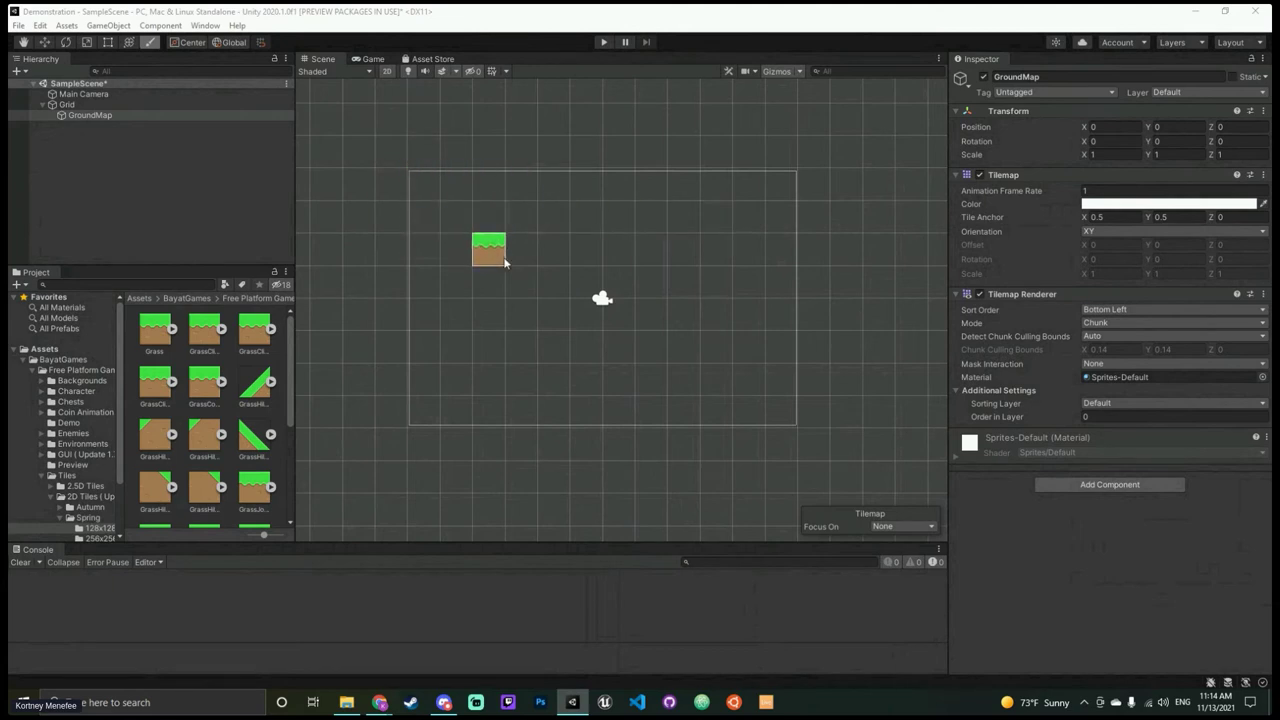
mouse_move(425, 378)
left_mouse_down()
mouse_move(743, 357)
mouse_move(782, 378)
left_mouse_up()
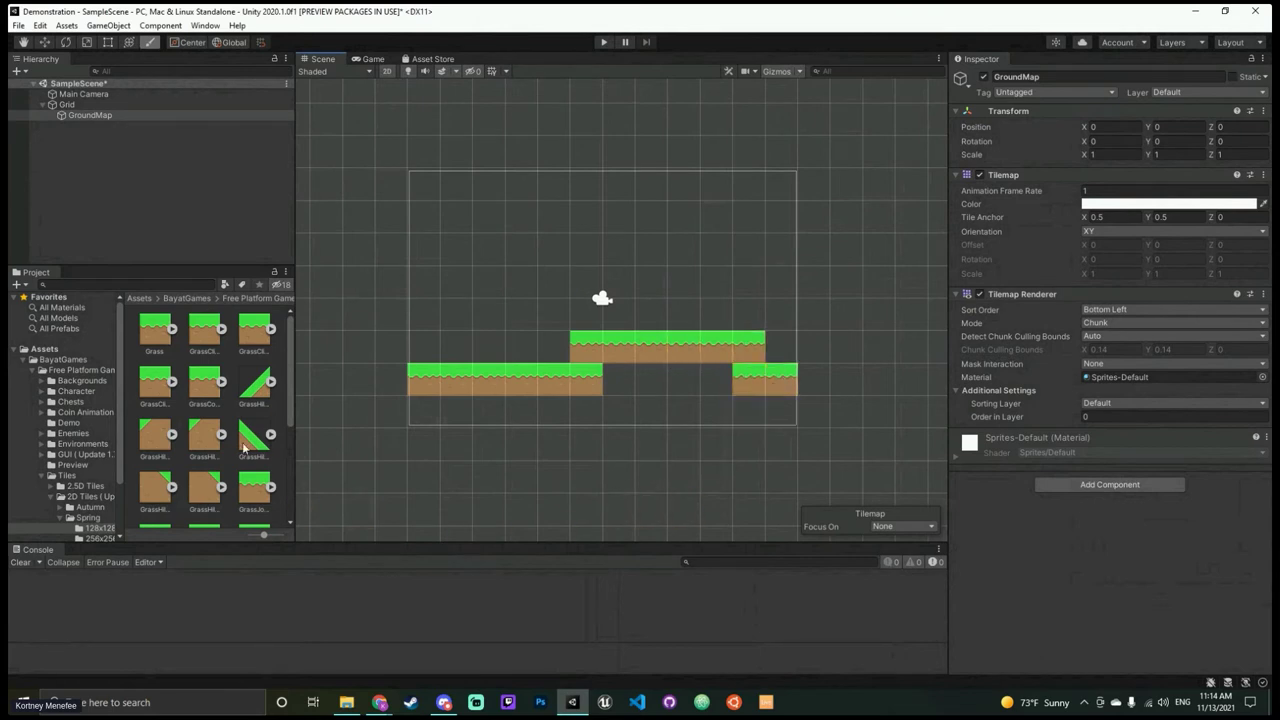
Step: Try a Grid cell size of 1 in X and Y and restore both to 1.28
left_click(80, 105)
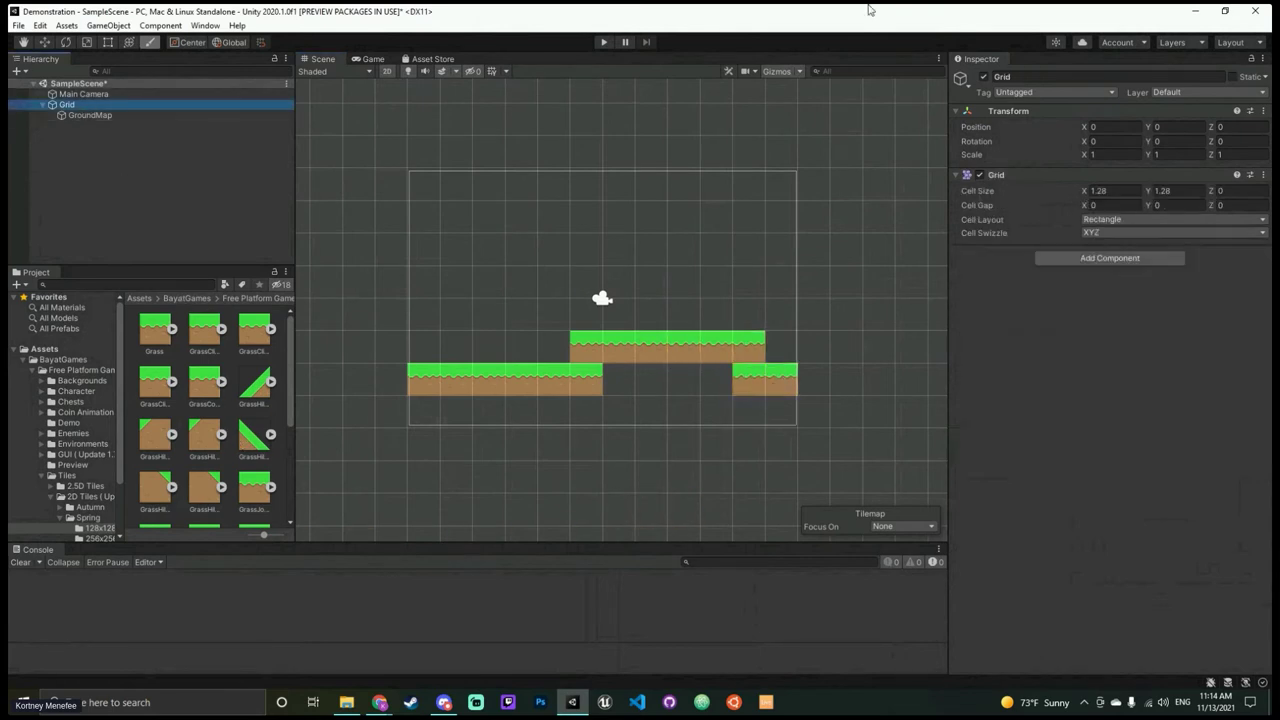
left_click(1118, 191)
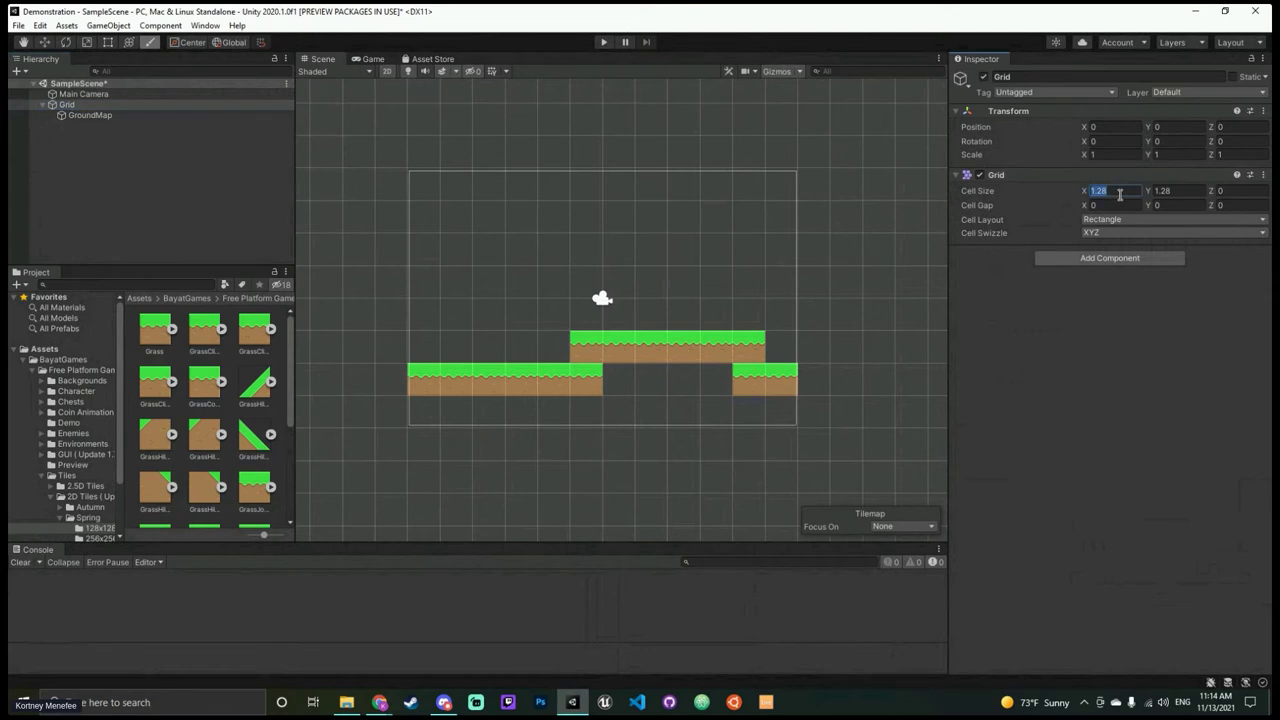
type("1")
key("Tab")
type("1")
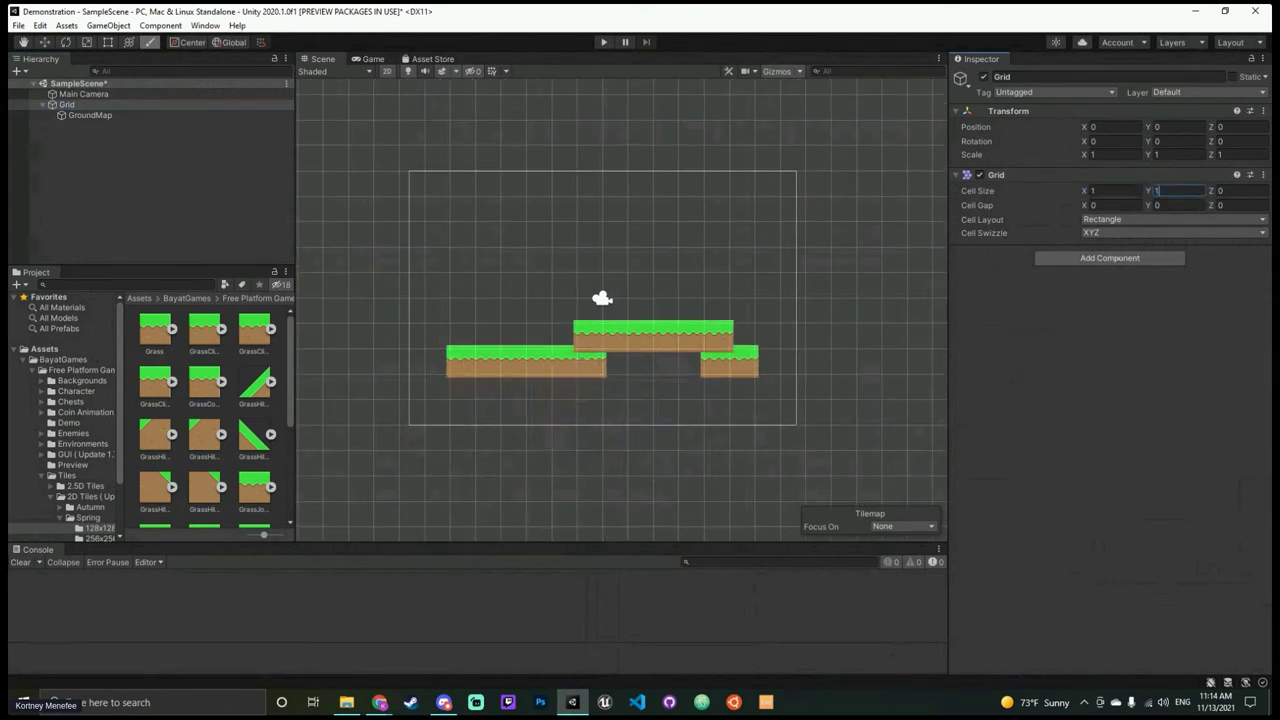
type("t")
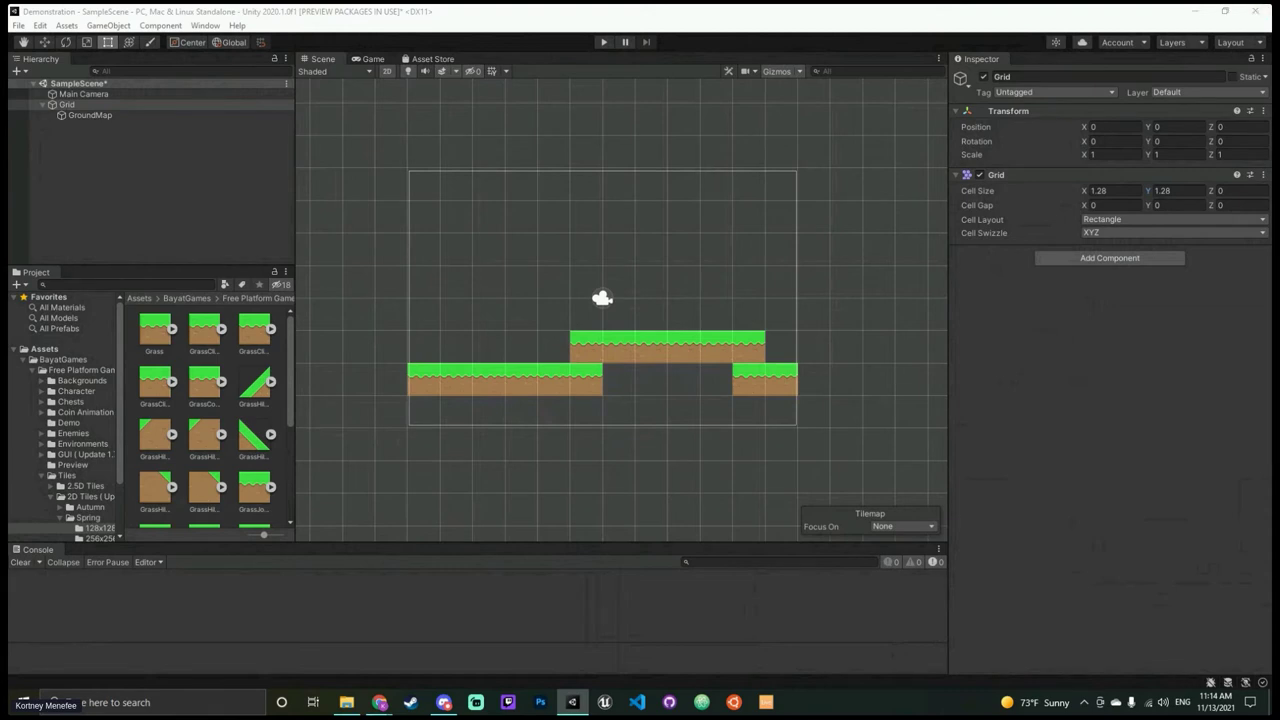
Step: Activate the paintbrush and move the Tile Palette window clear of the painted grass tiles
key("b")
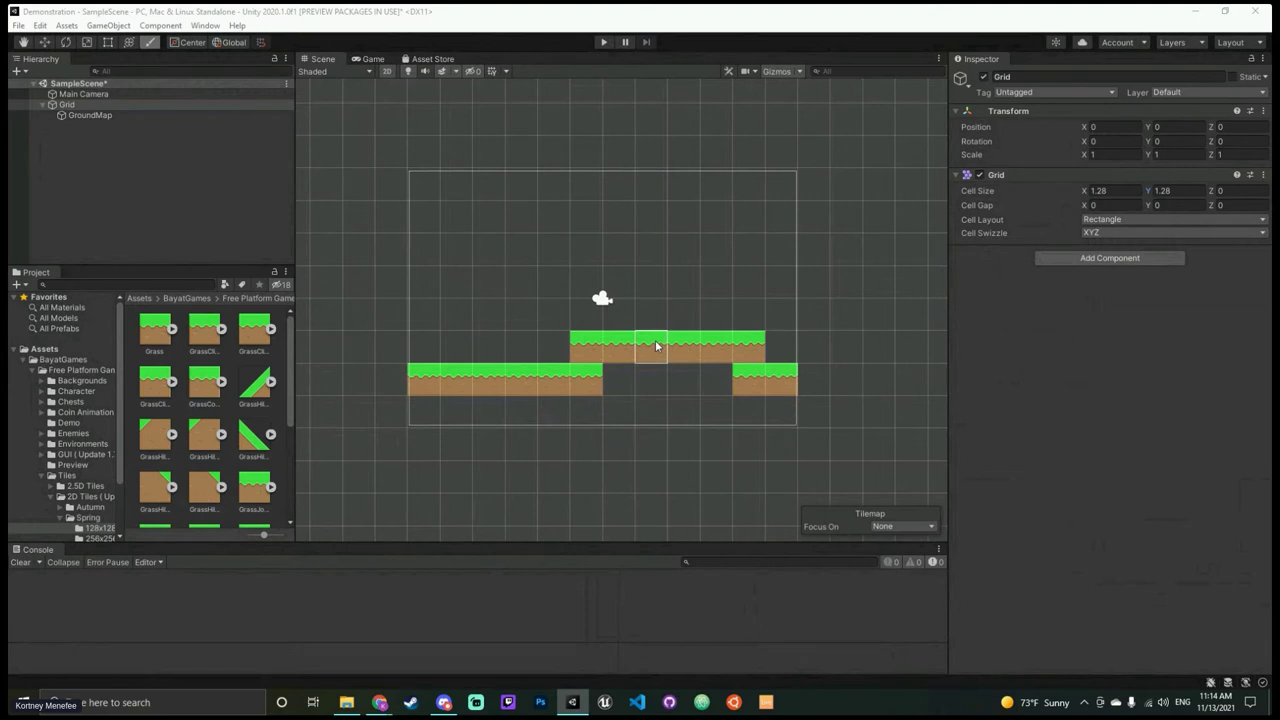
left_click_drag(1279, 95, 565, 97)
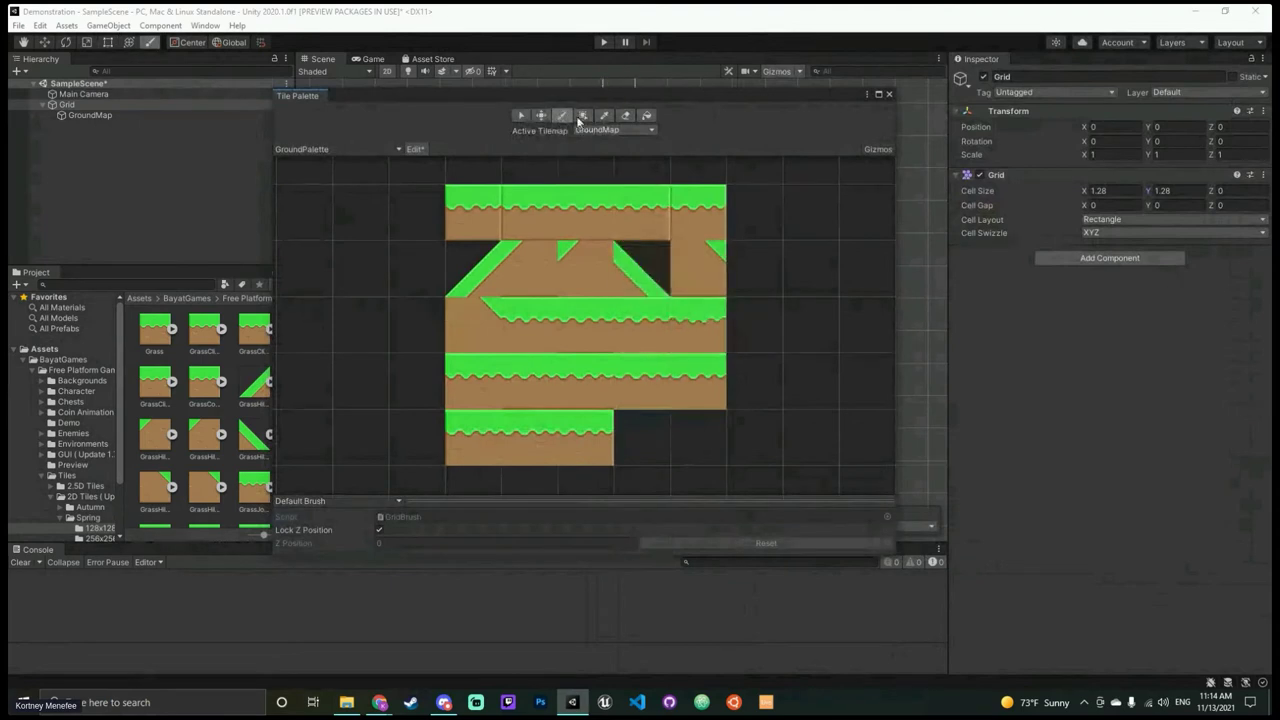
mouse_move(611, 95)
left_mouse_down()
mouse_move(745, 91)
mouse_move(973, 148)
left_mouse_up()
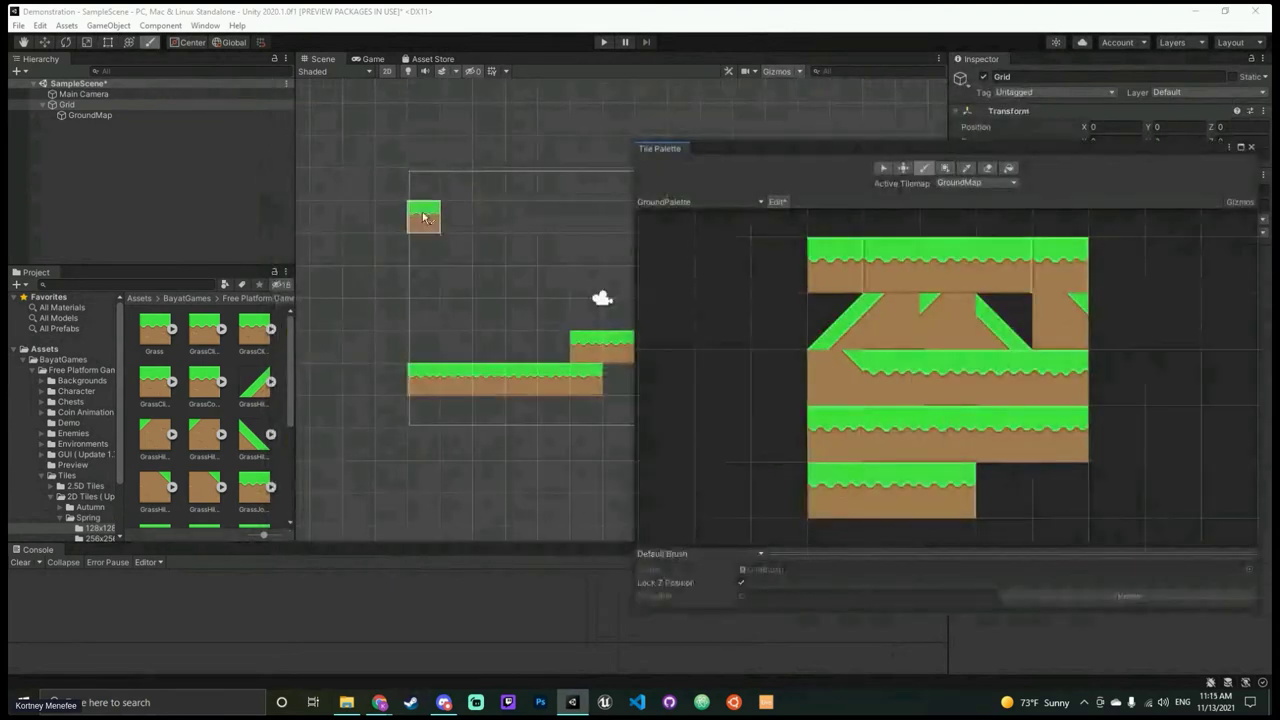
left_click(921, 171)
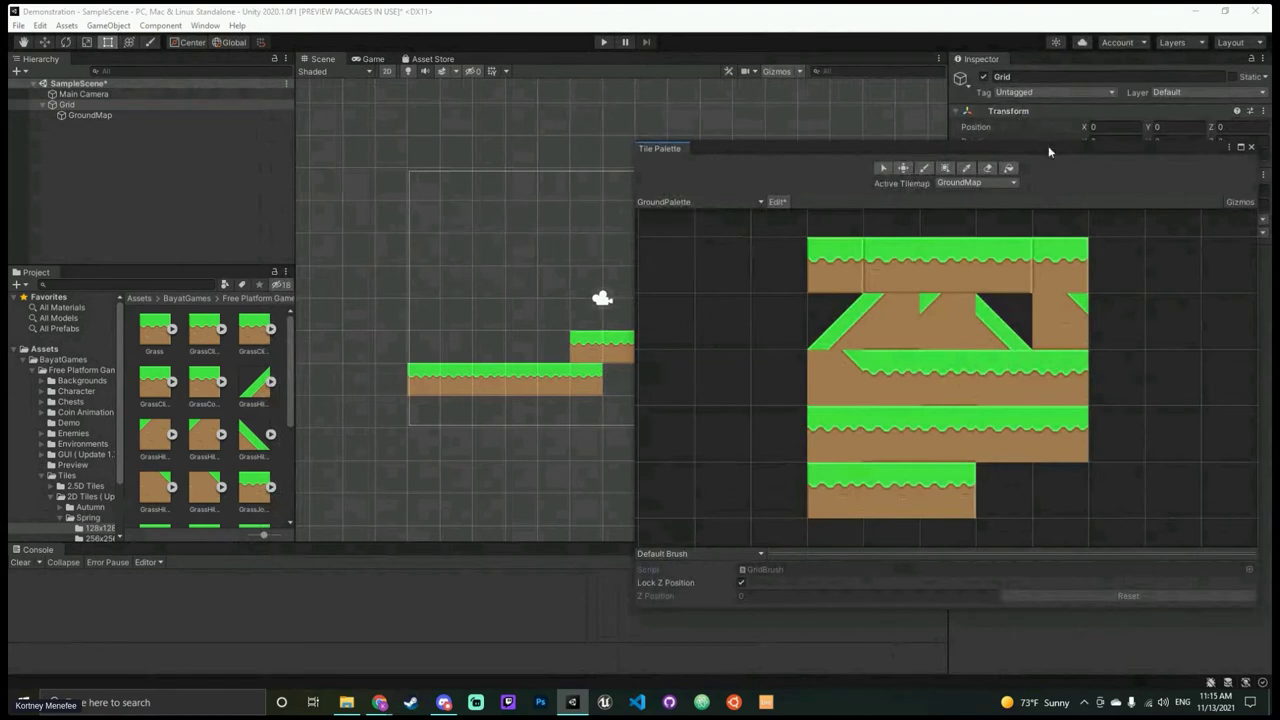
left_click_drag(1048, 150, 896, 86)
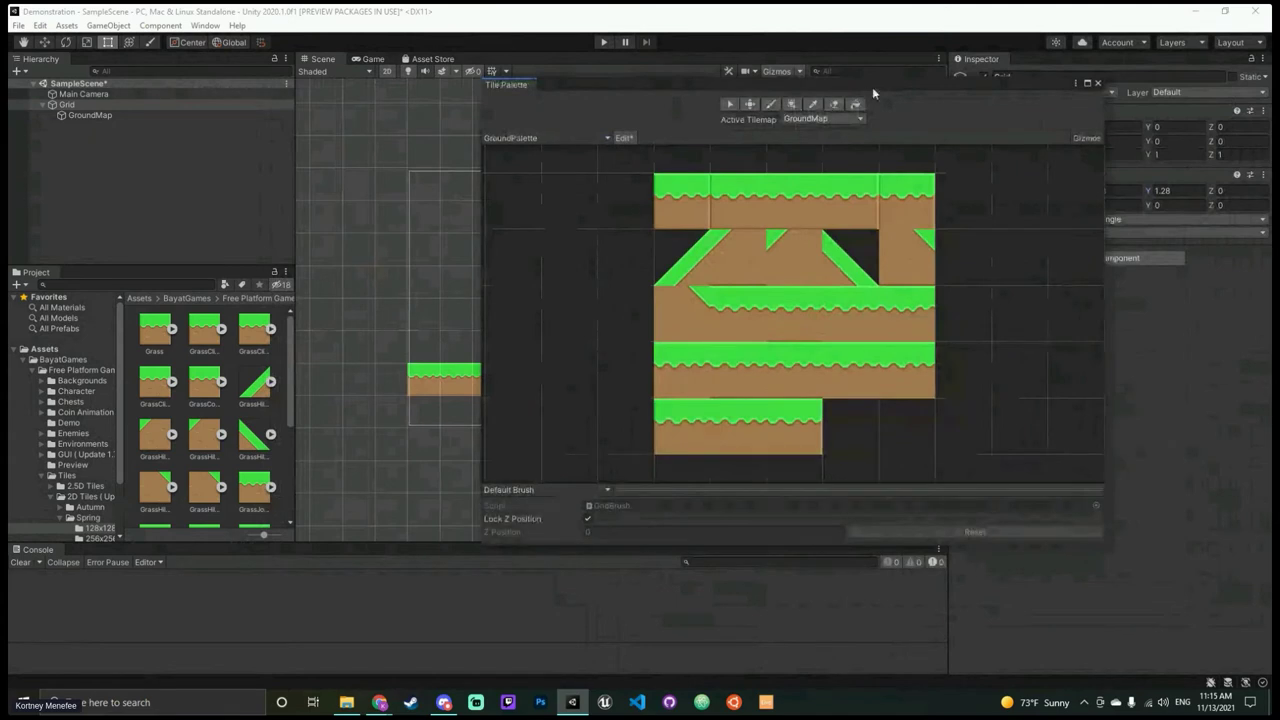
left_click(770, 104)
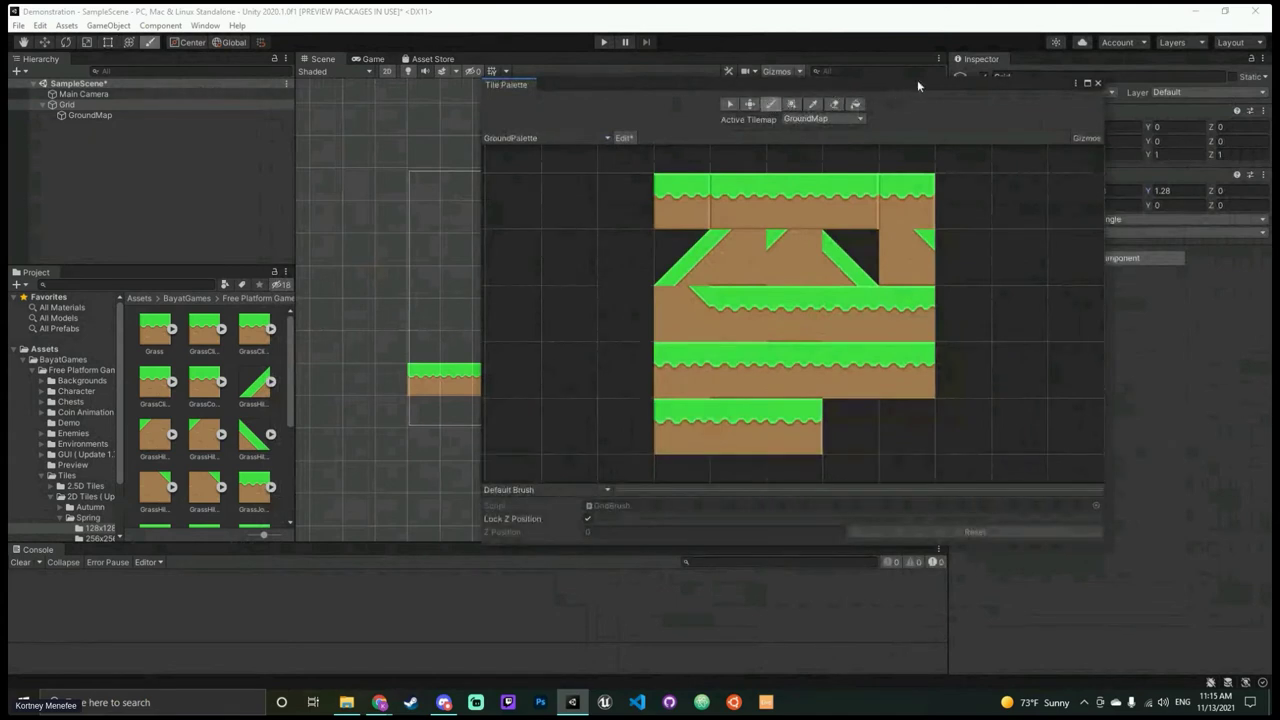
left_click_drag(917, 82, 1000, 616)
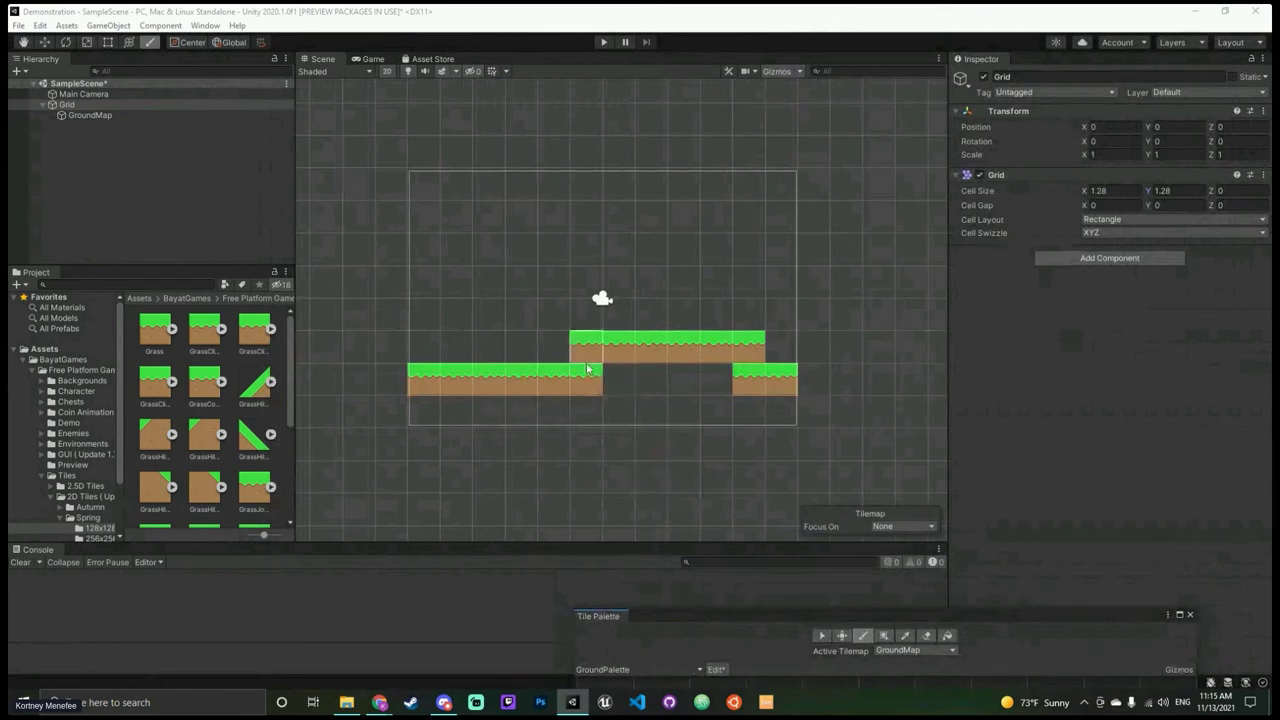
Step: Erase the raised grass platform and the separate two-tile section on GroundMap, and extend the remaining lower row by two grass tiles
key("d")
mouse_move(603, 346)
left_mouse_down()
mouse_move(749, 320)
mouse_move(693, 340)
mouse_move(740, 343)
mouse_move(780, 410)
left_mouse_up()
mouse_move(831, 623)
left_mouse_down()
mouse_move(875, 555)
mouse_move(790, 427)
mouse_move(692, 439)
left_mouse_up()
left_click_drag(620, 384, 657, 392)
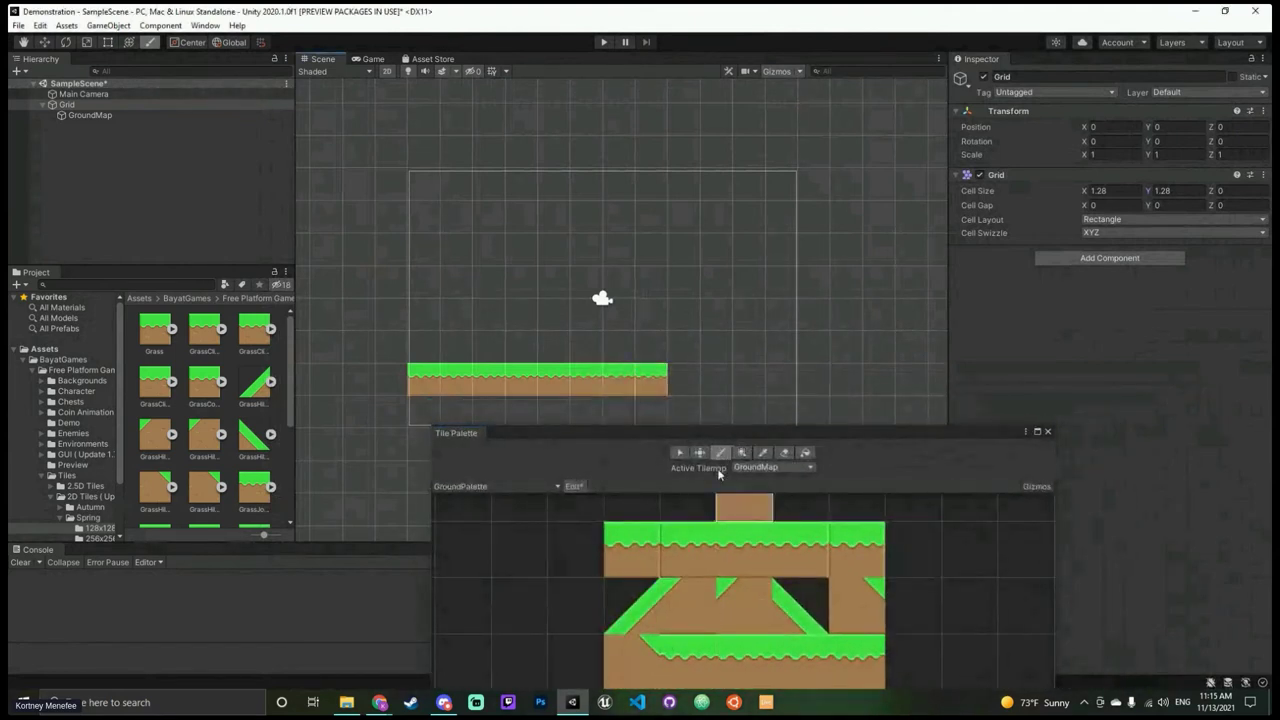
Step: Try selecting the GrassHillLeft2 DownShadow tile in GroundPalette, switch back to the paintbrush and reposition the Tile Palette window
left_click(678, 454)
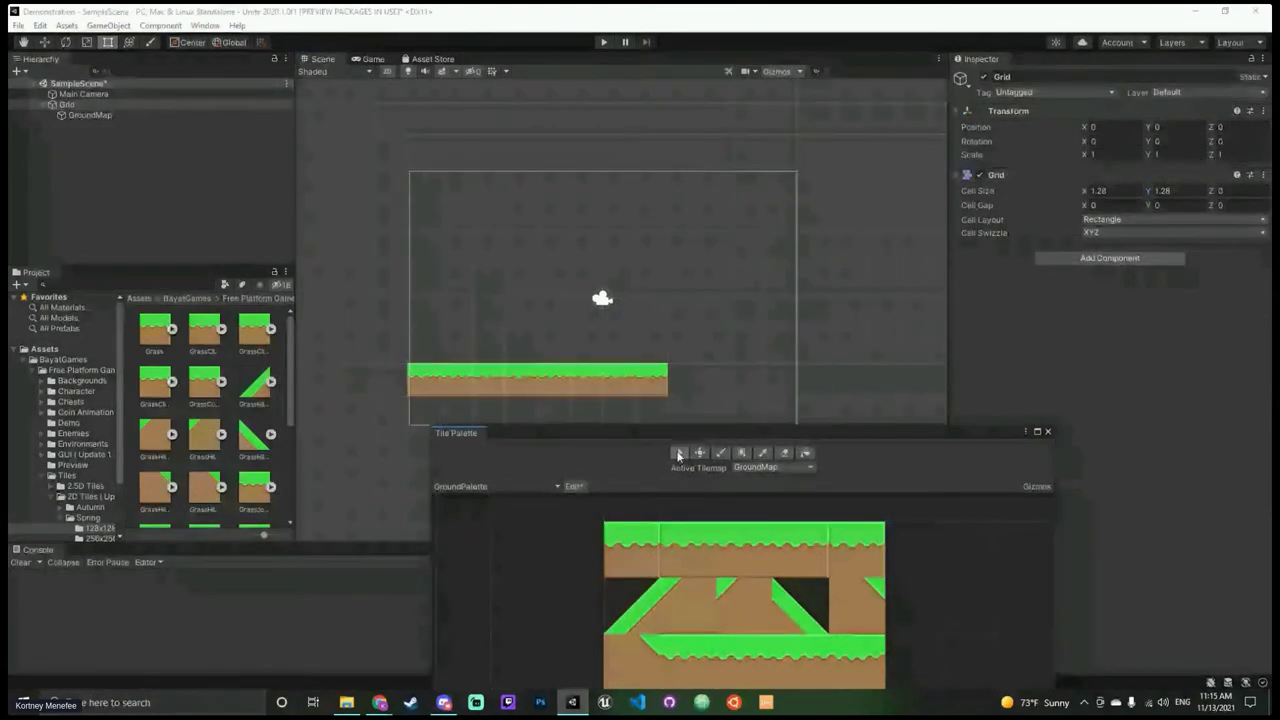
left_click(676, 619)
left_click(721, 453)
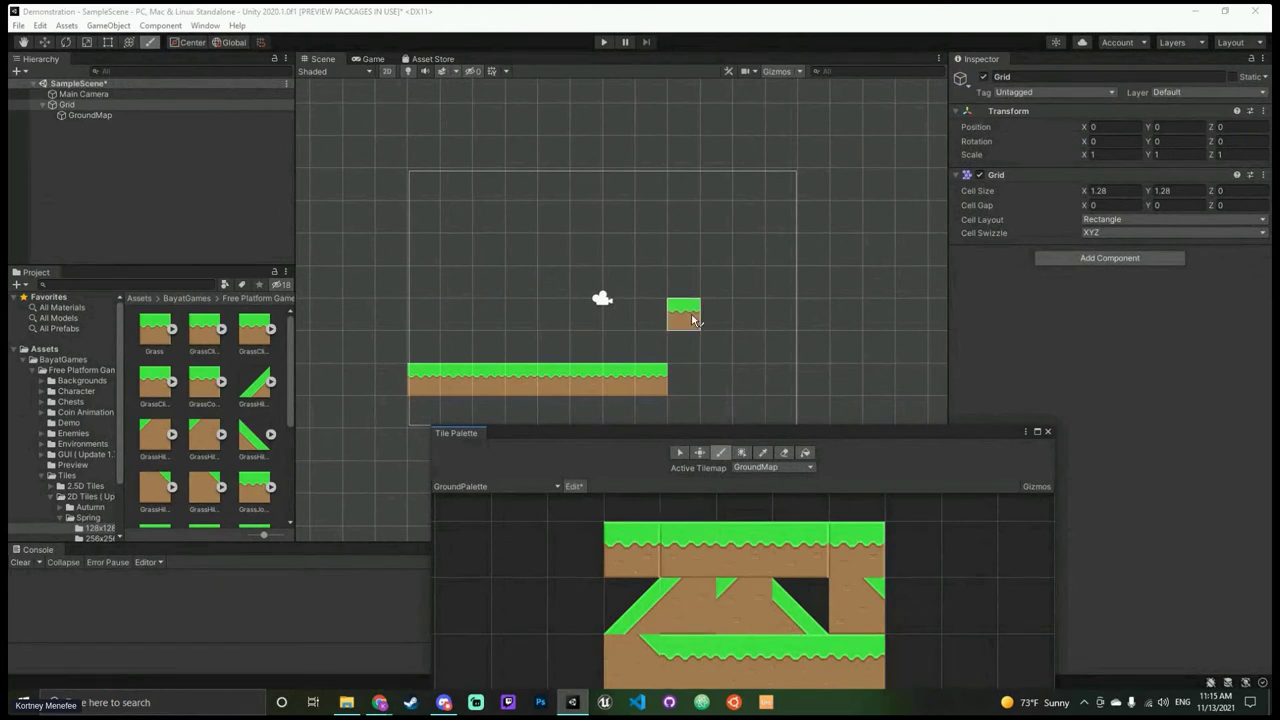
left_click(684, 453)
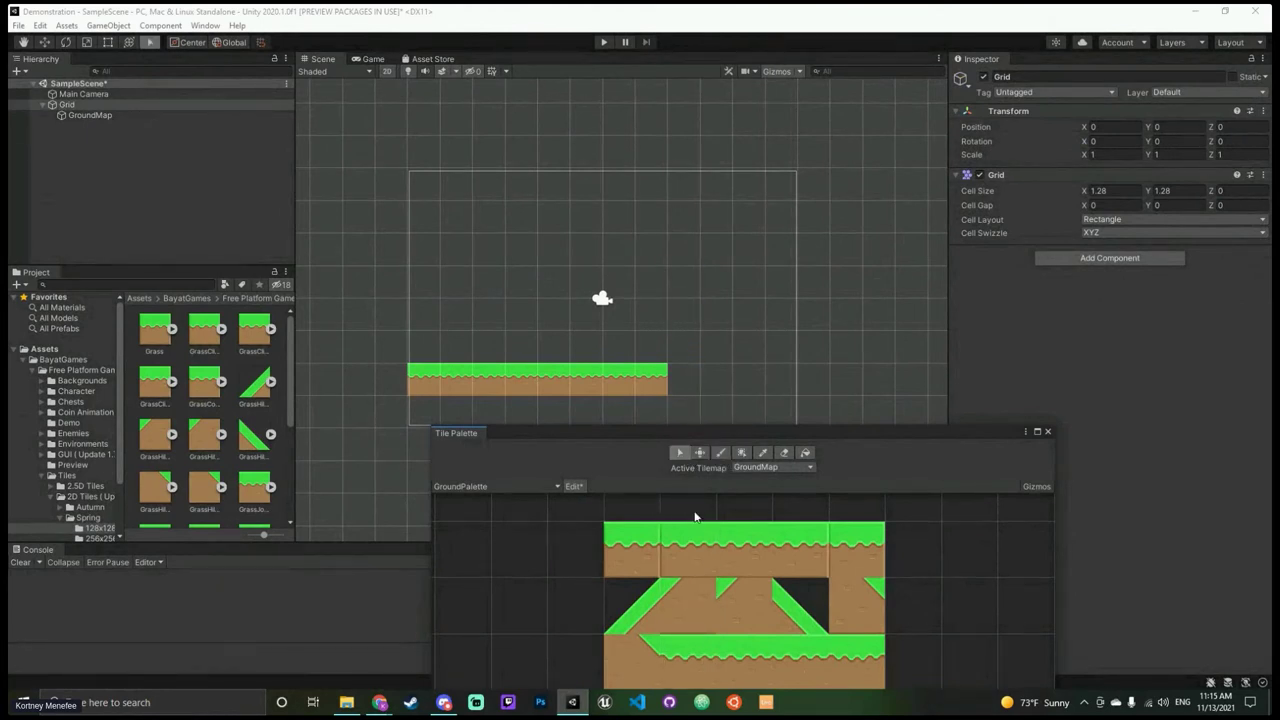
left_click(680, 600)
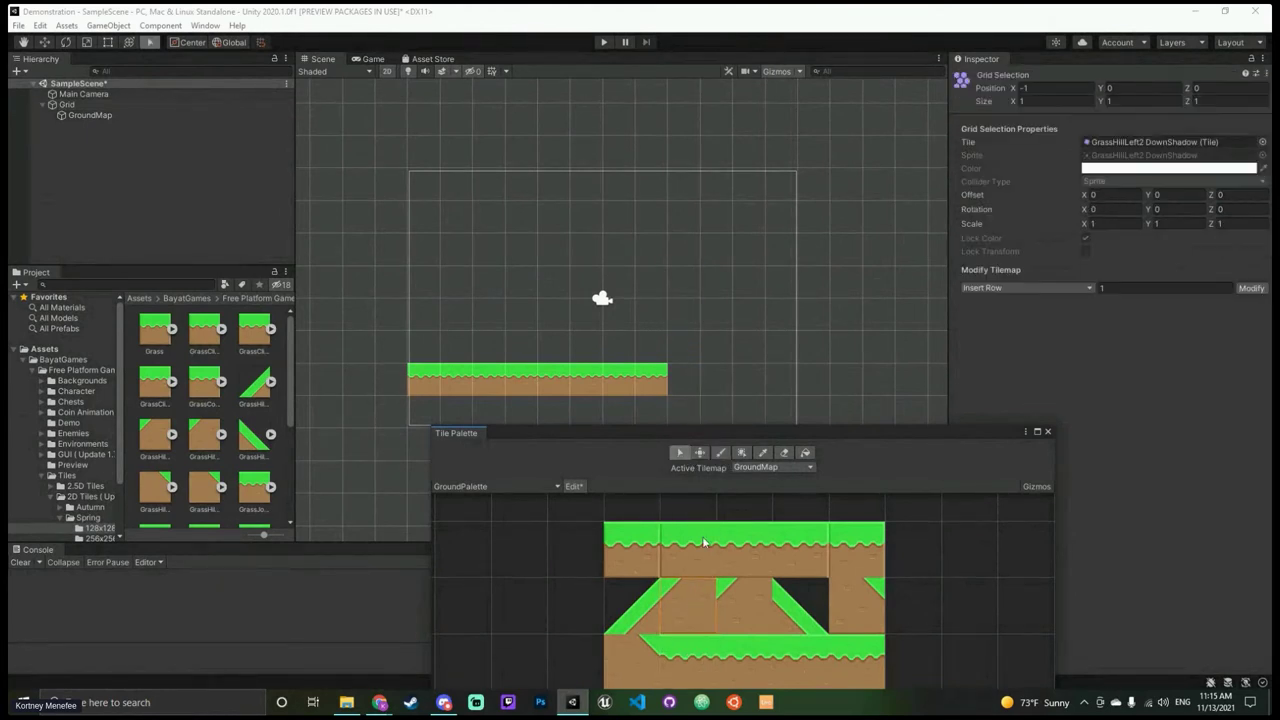
left_click(721, 453)
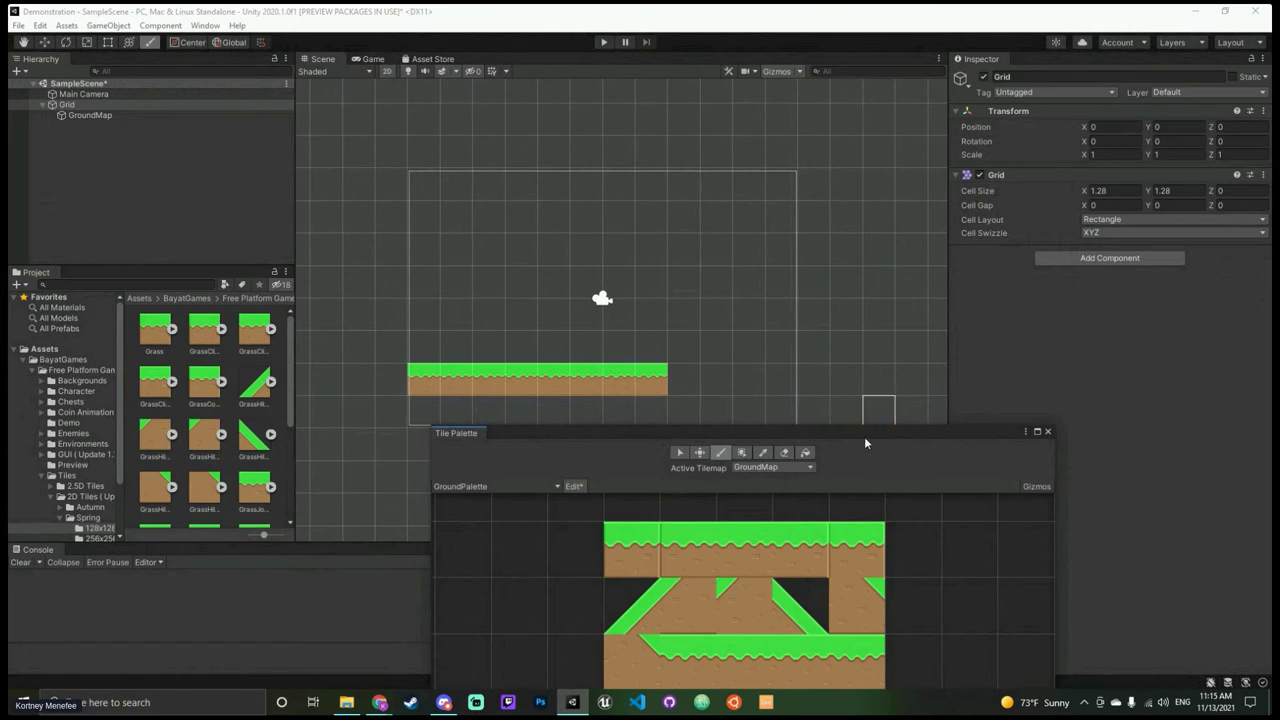
left_click_drag(864, 436, 1005, 286)
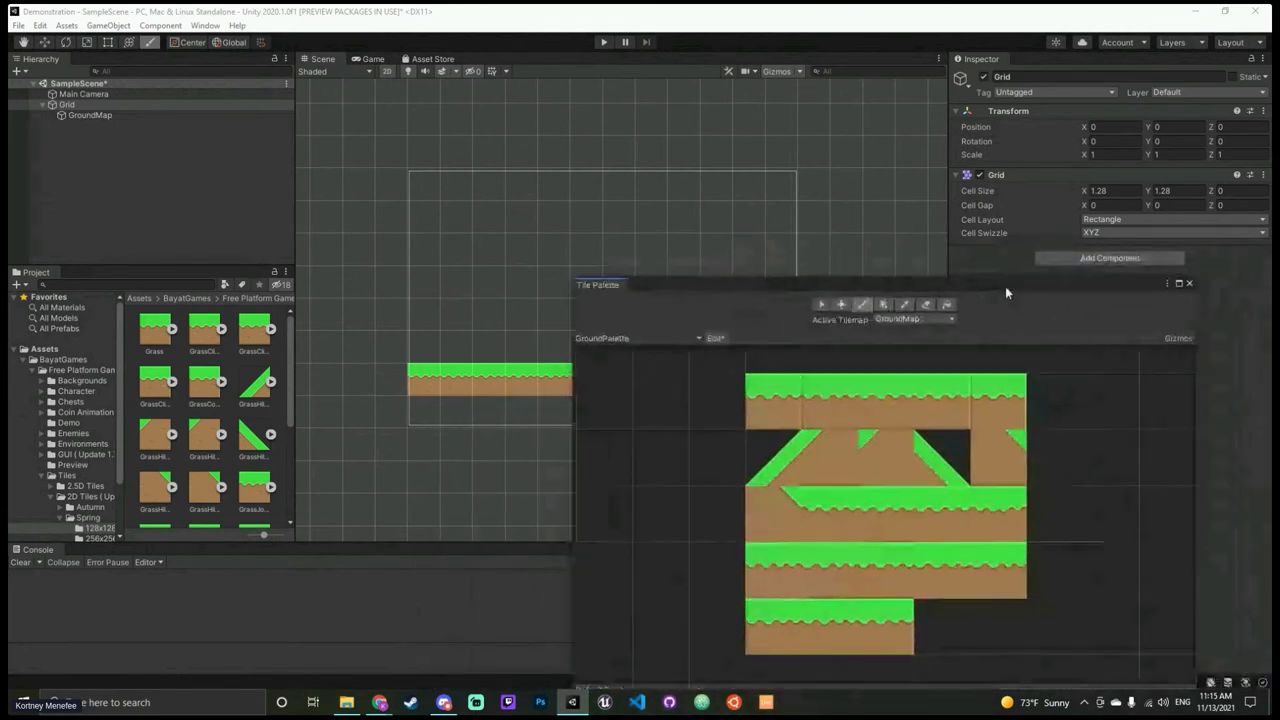
Step: Move the Tile Palette window clear of the ground strip in the scene
left_click_drag(889, 285, 1238, 420)
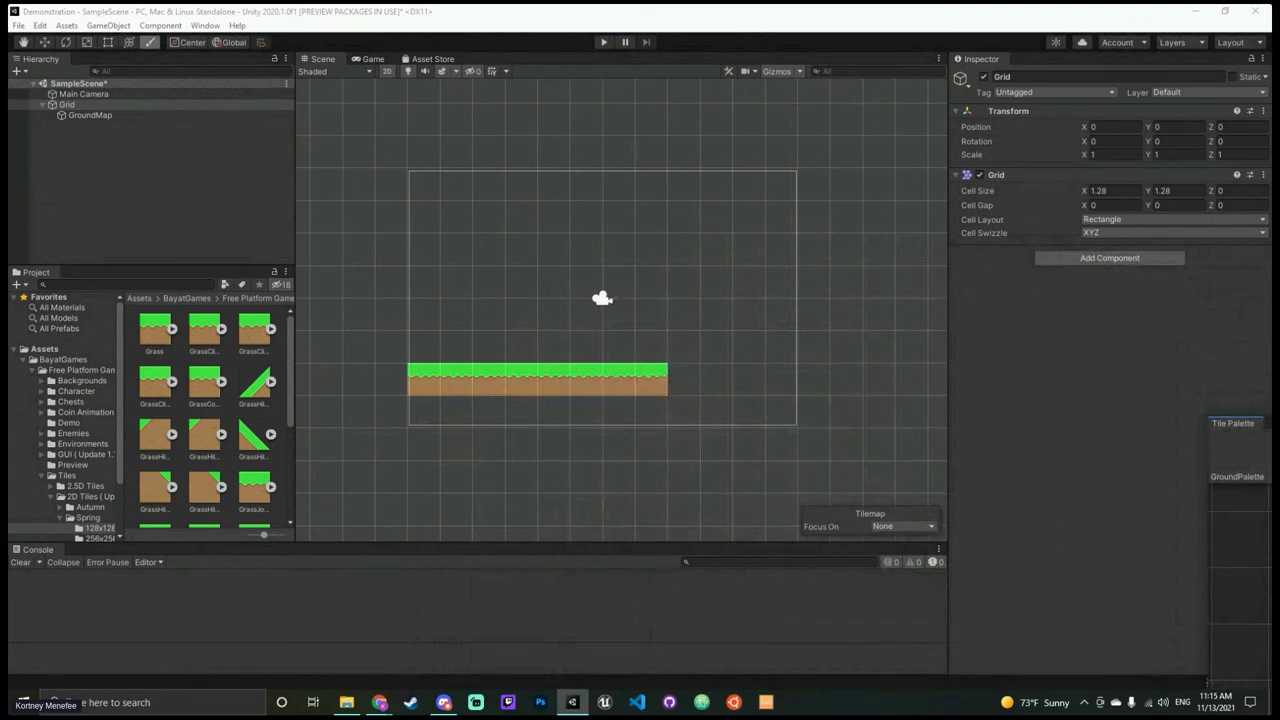
left_click_drag(1233, 423, 1128, 317)
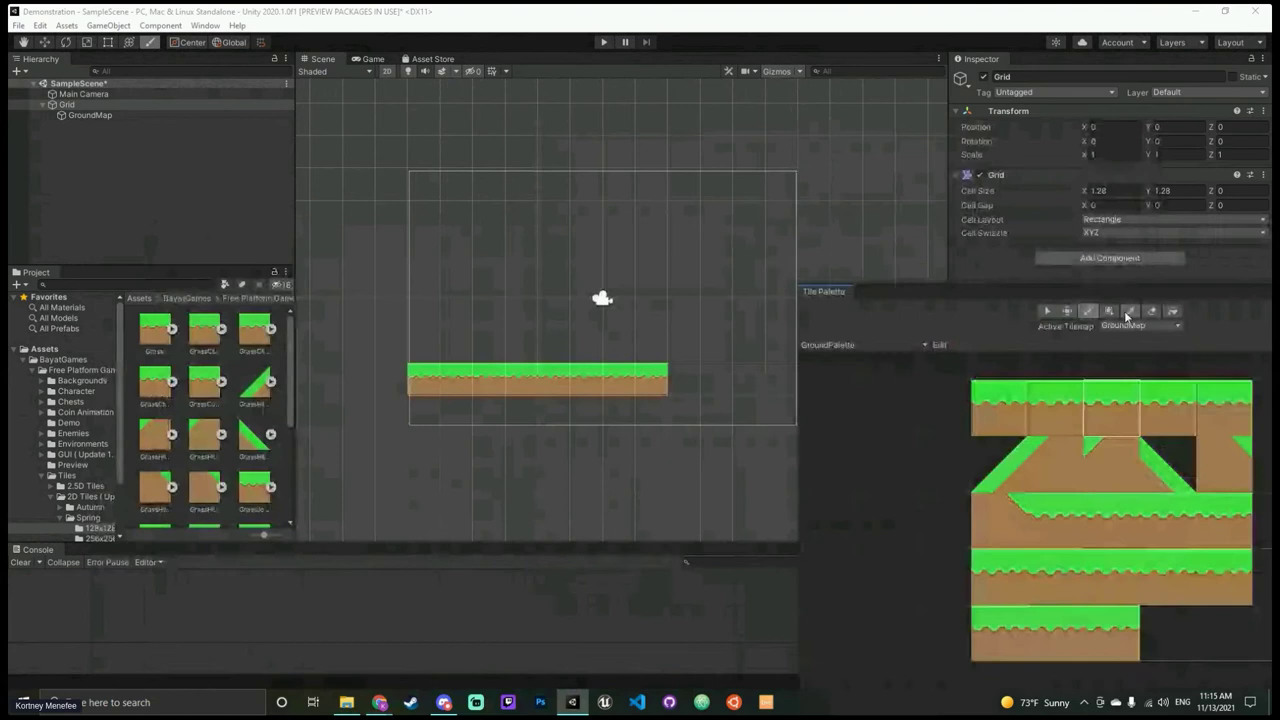
Step: Try to pick the GrassHillLeft2 DownShadow tile from the palette with the Select tool
left_click(1047, 310)
left_click(1065, 468)
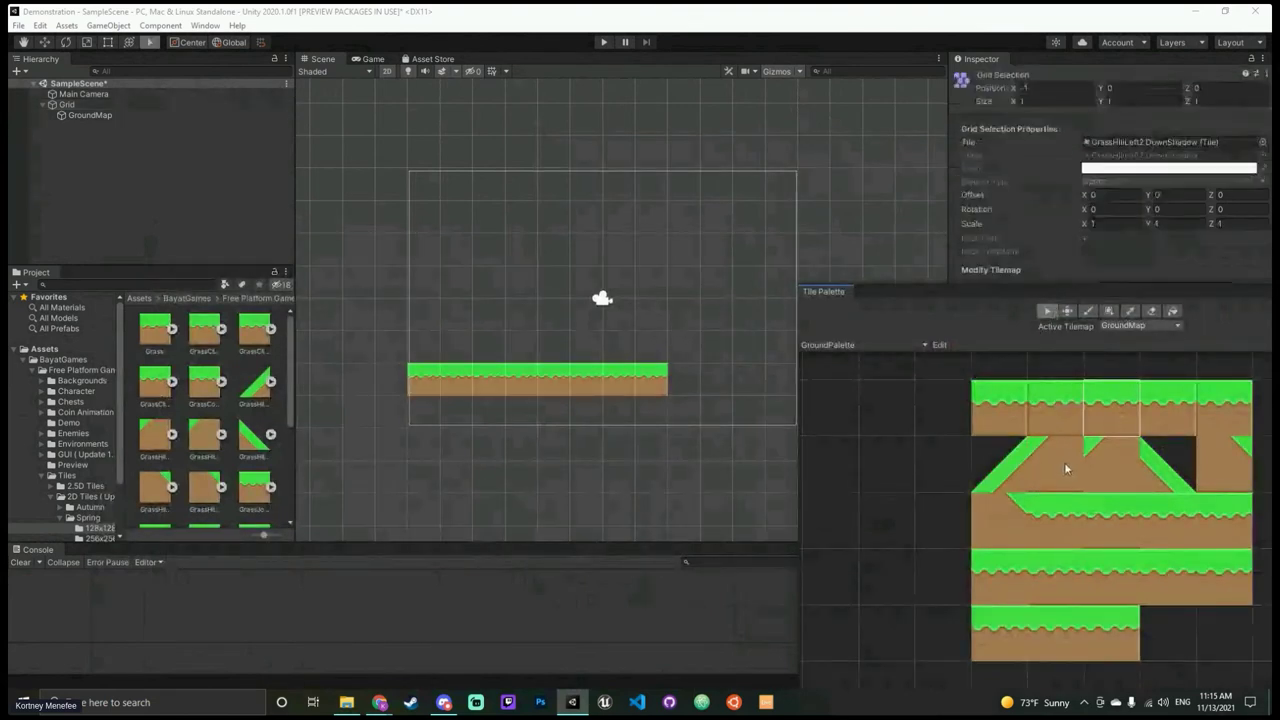
left_click(1088, 310)
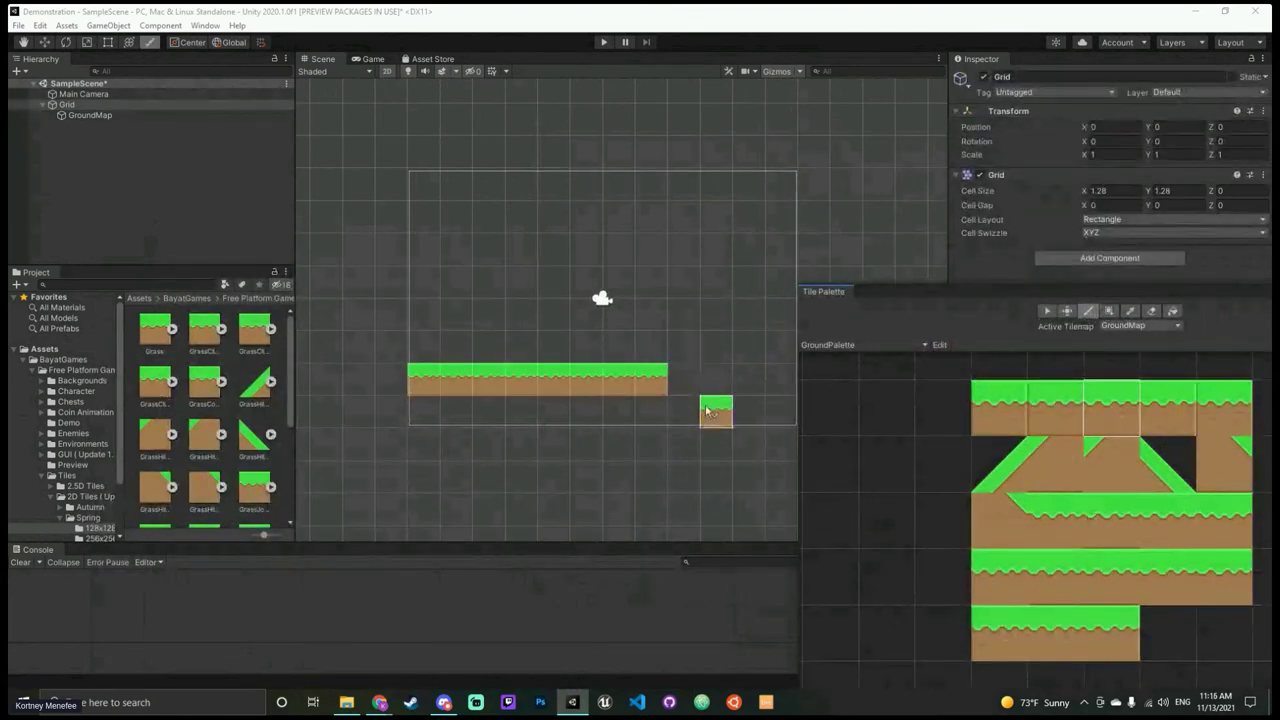
left_click(1090, 310)
left_click(1047, 310)
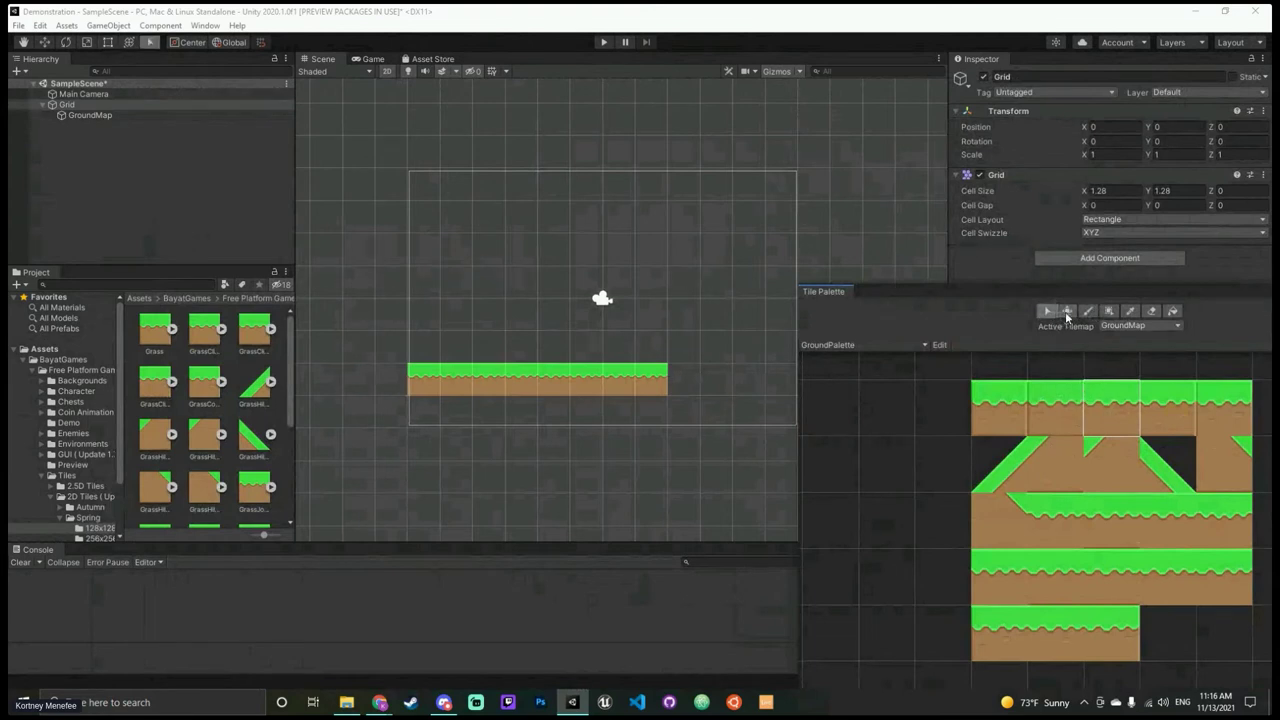
left_click(1058, 485)
left_click_drag(1100, 422, 1055, 422)
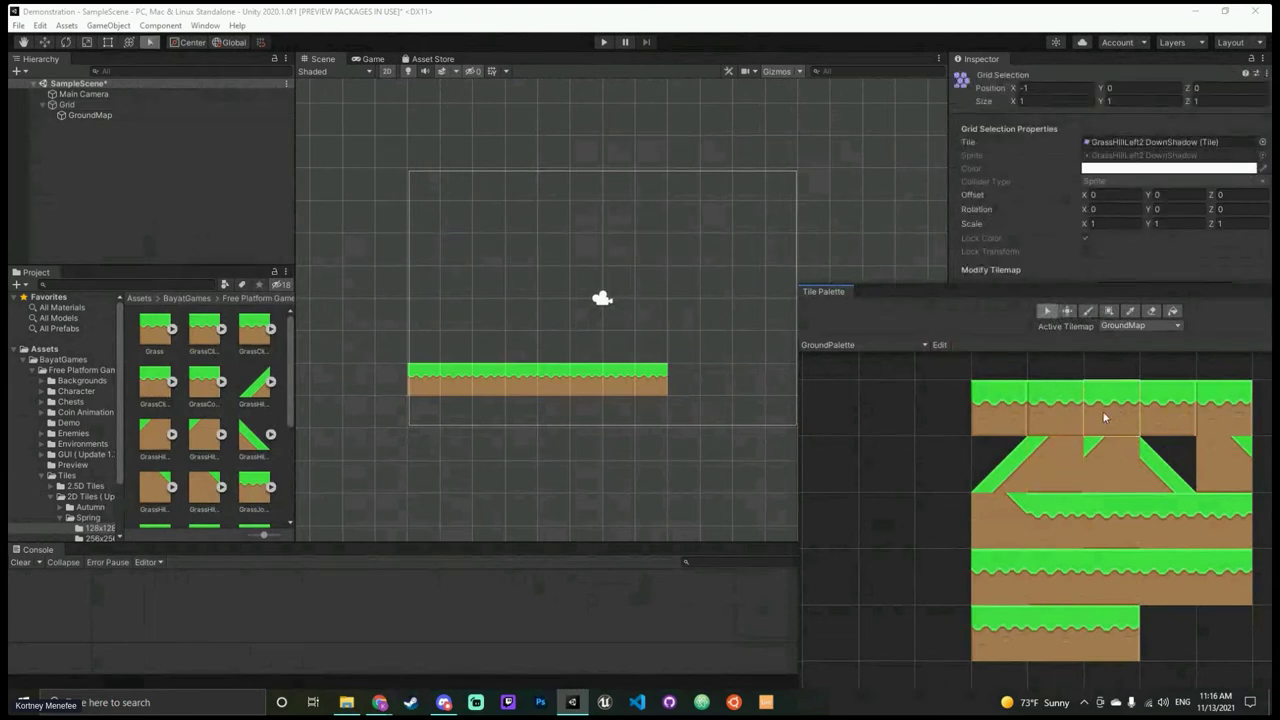
left_click(1100, 400)
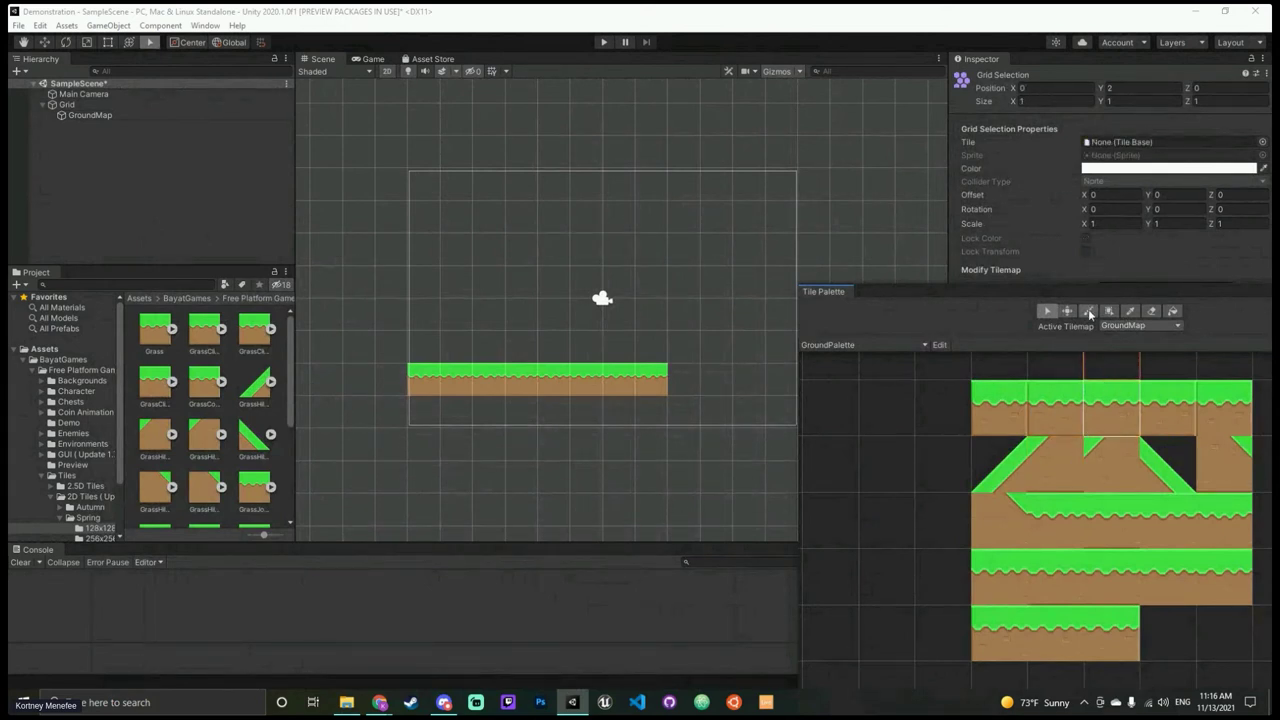
Step: Paint two GrassHillLeft2 DownShadow tiles with the brush, stepping diagonally up from the far end of the ground strip
left_click(1089, 310)
left_click(1066, 457)
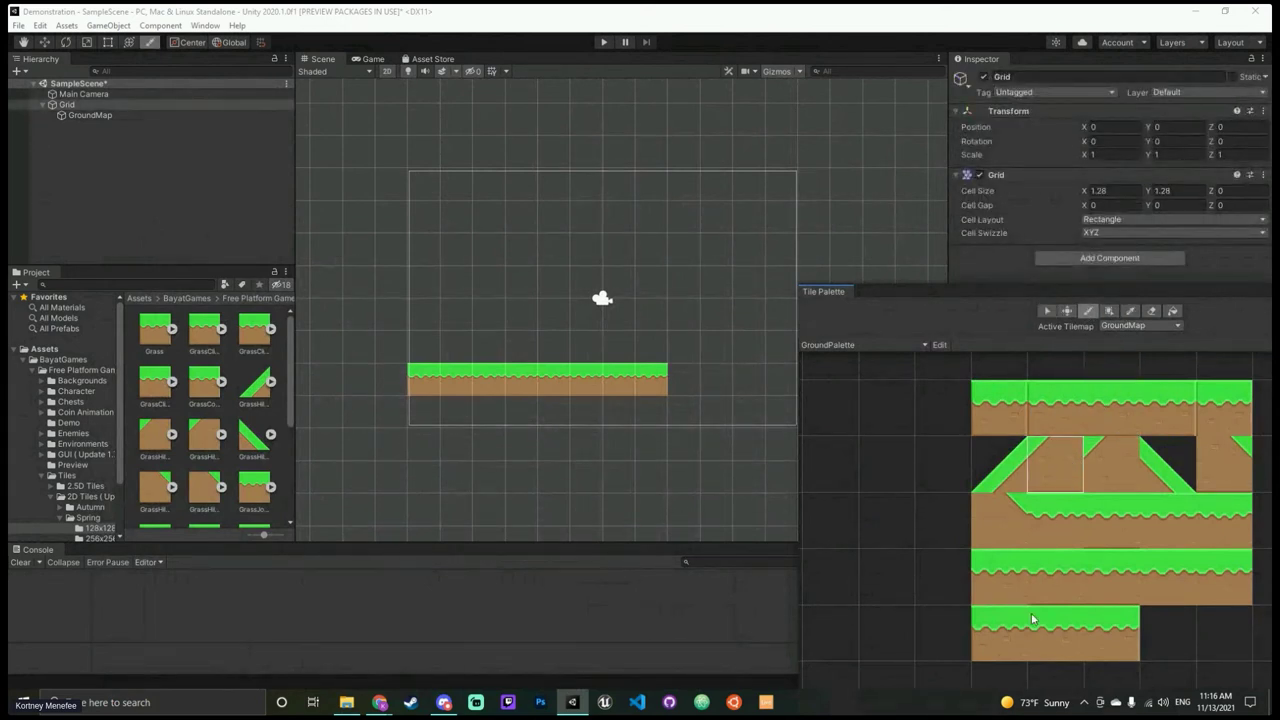
left_click(712, 378)
left_click(1057, 404)
left_click(1112, 392)
left_click(1038, 481)
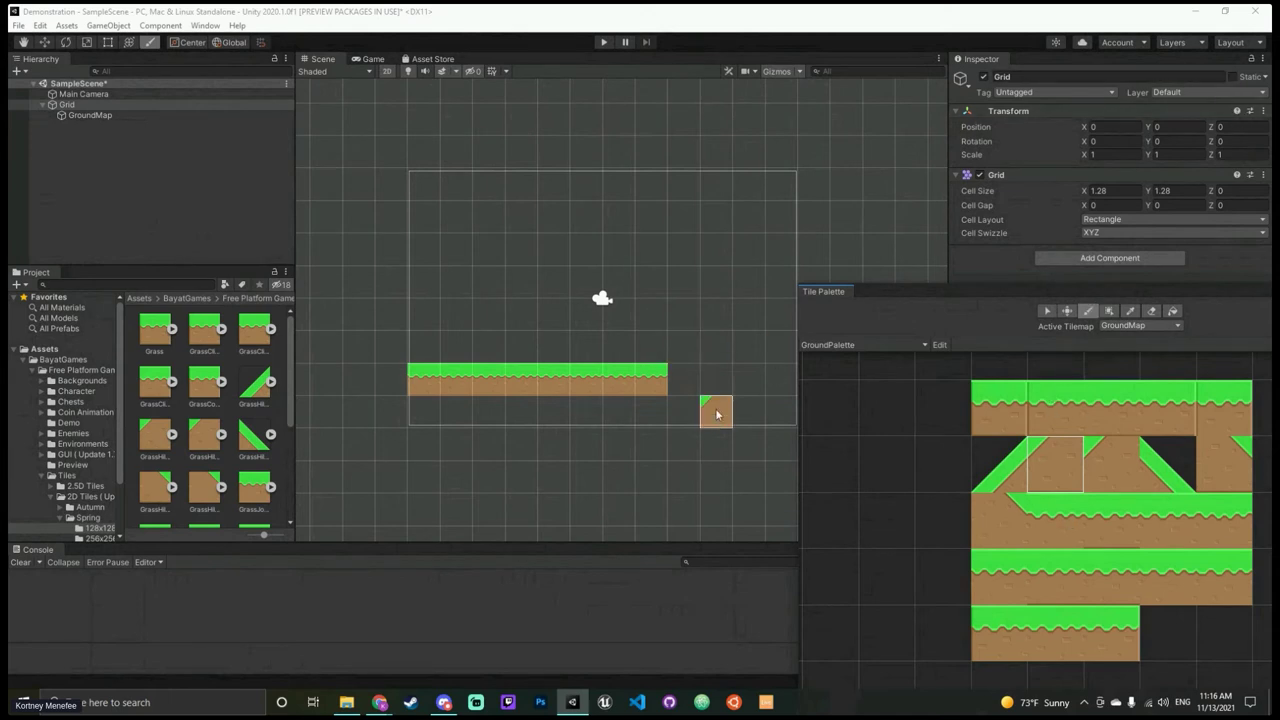
left_click_drag(669, 391, 692, 384)
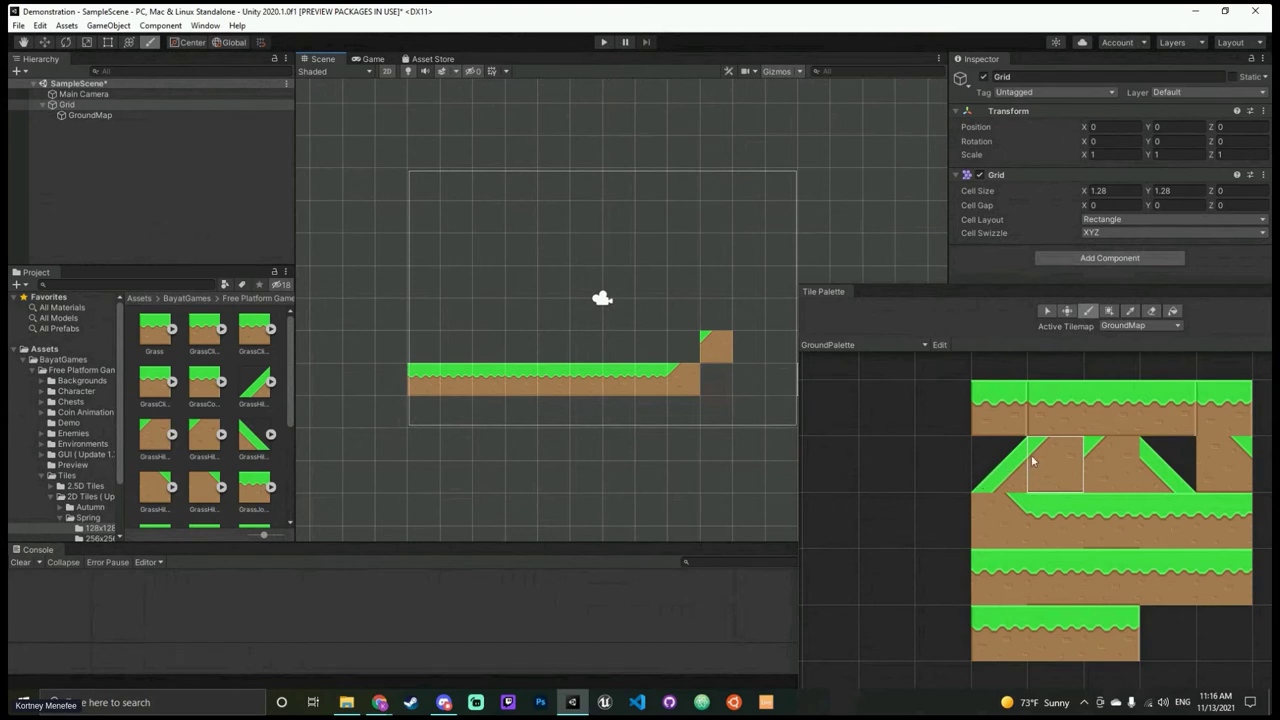
Step: Paint two rising grass slope tiles directly above the hill base tiles to form a continuous ramp
left_click(997, 470)
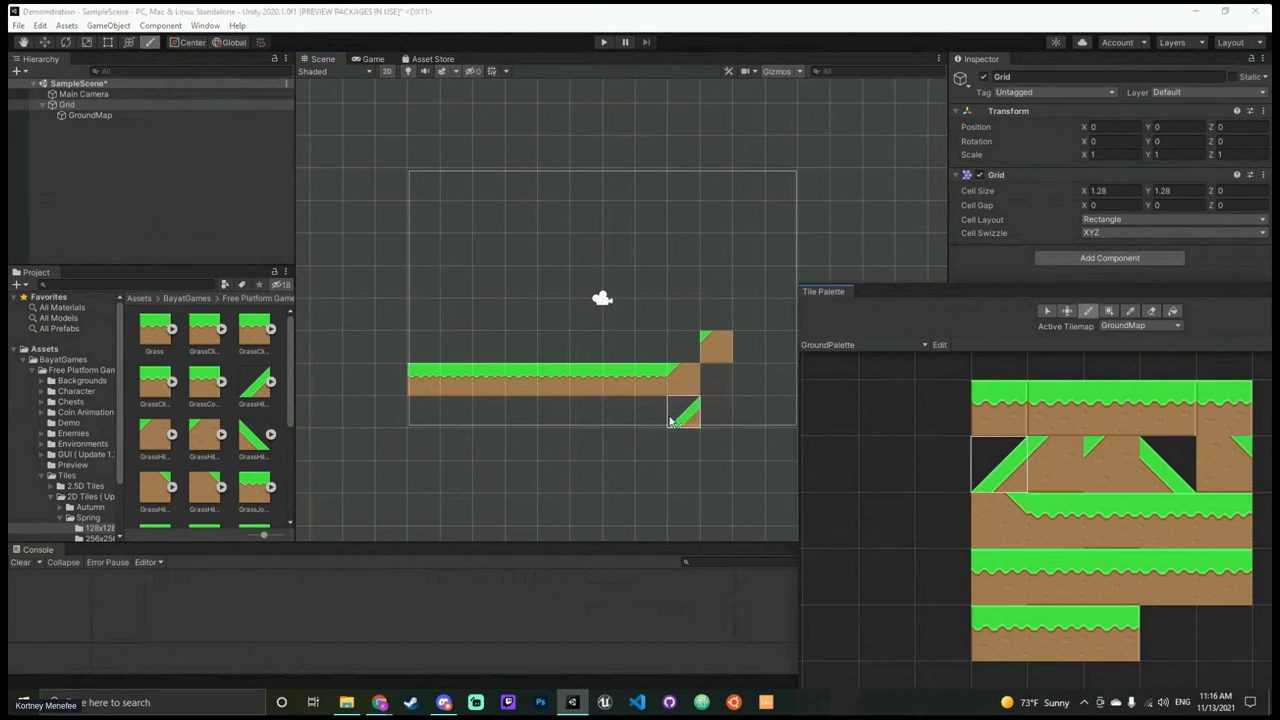
left_click(686, 346)
left_click(708, 328)
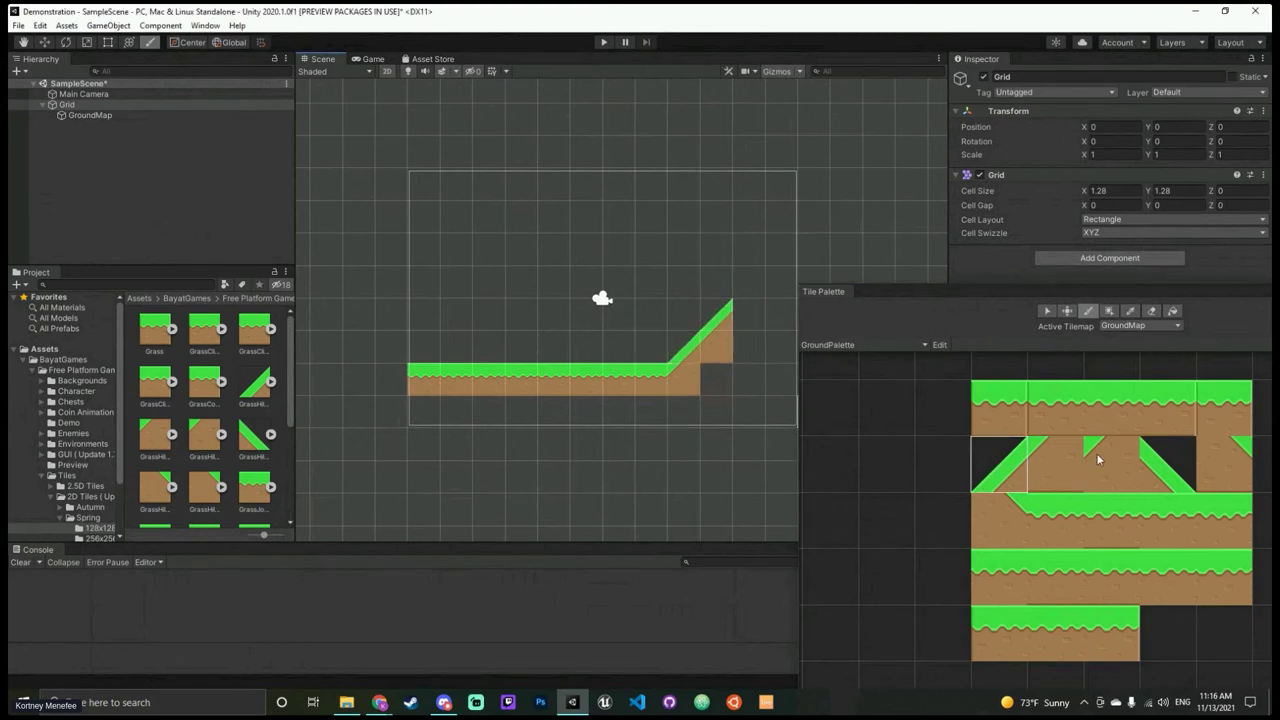
Step: Paint a flat grass platform six tiles long from the top of the slope, moving the Tile Palette out of the way
left_click(1019, 409)
left_click(748, 328)
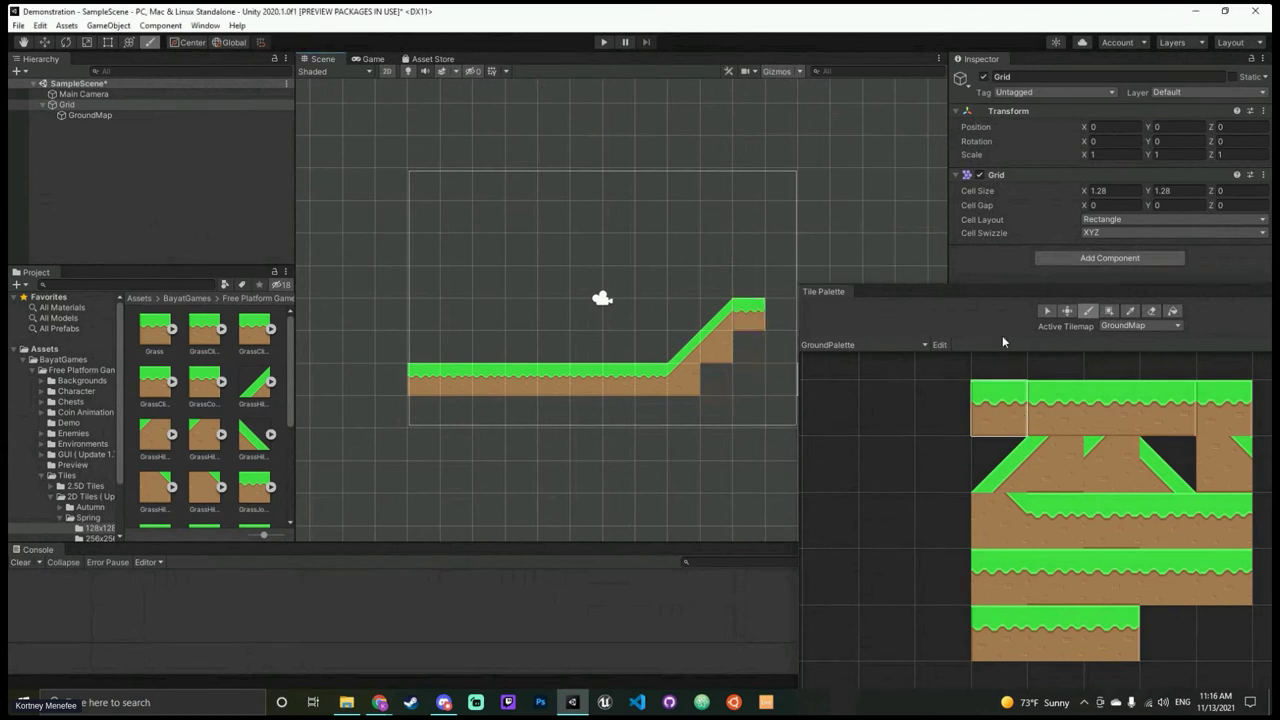
left_click_drag(1062, 293, 1190, 203)
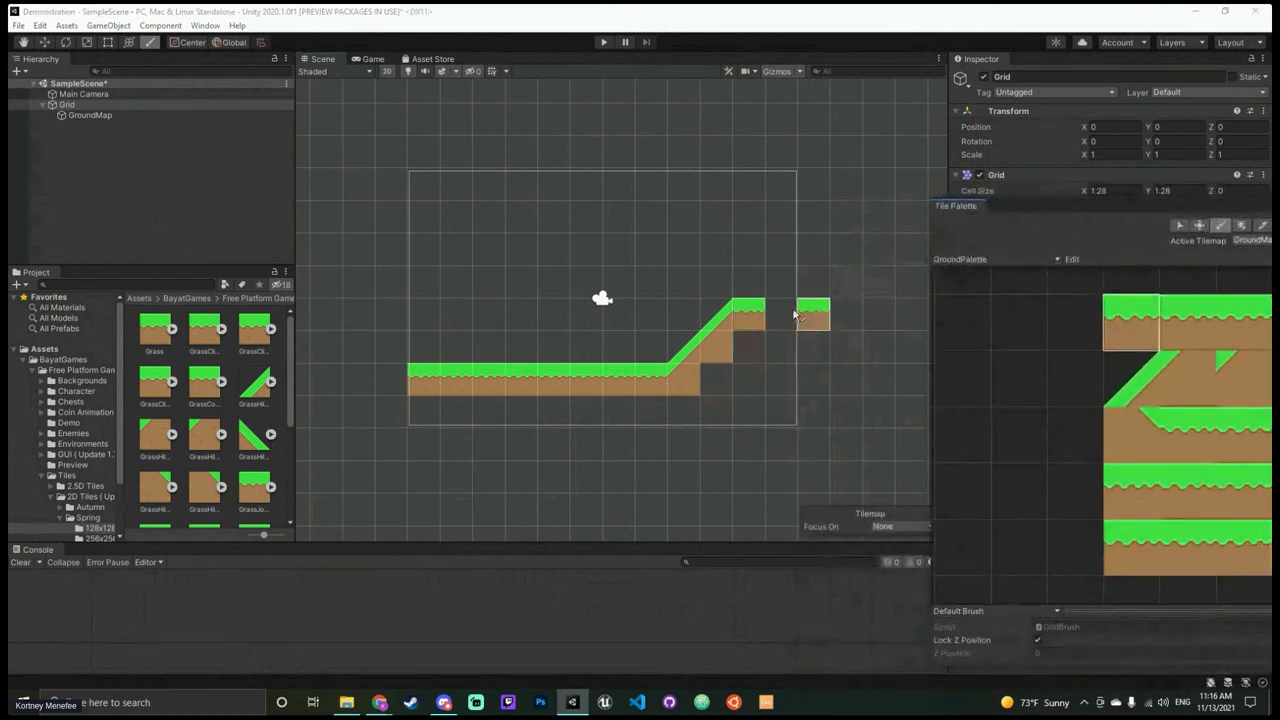
left_click(811, 315)
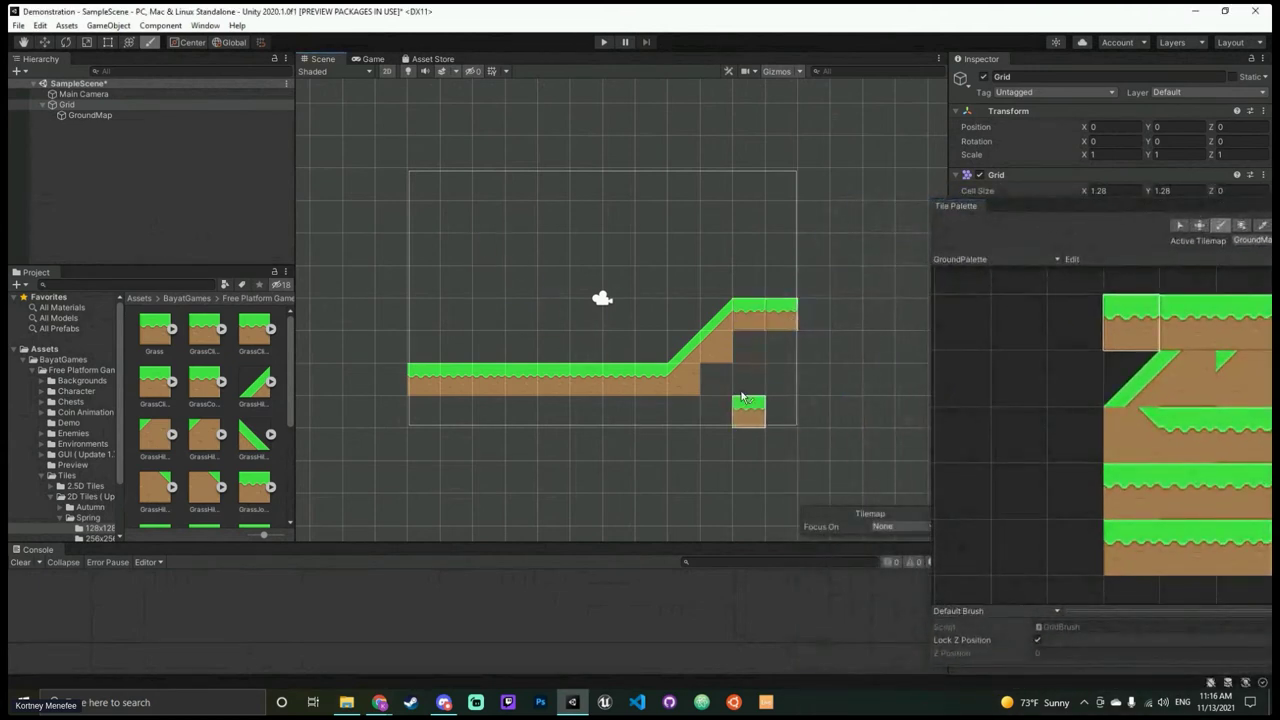
left_click(810, 320)
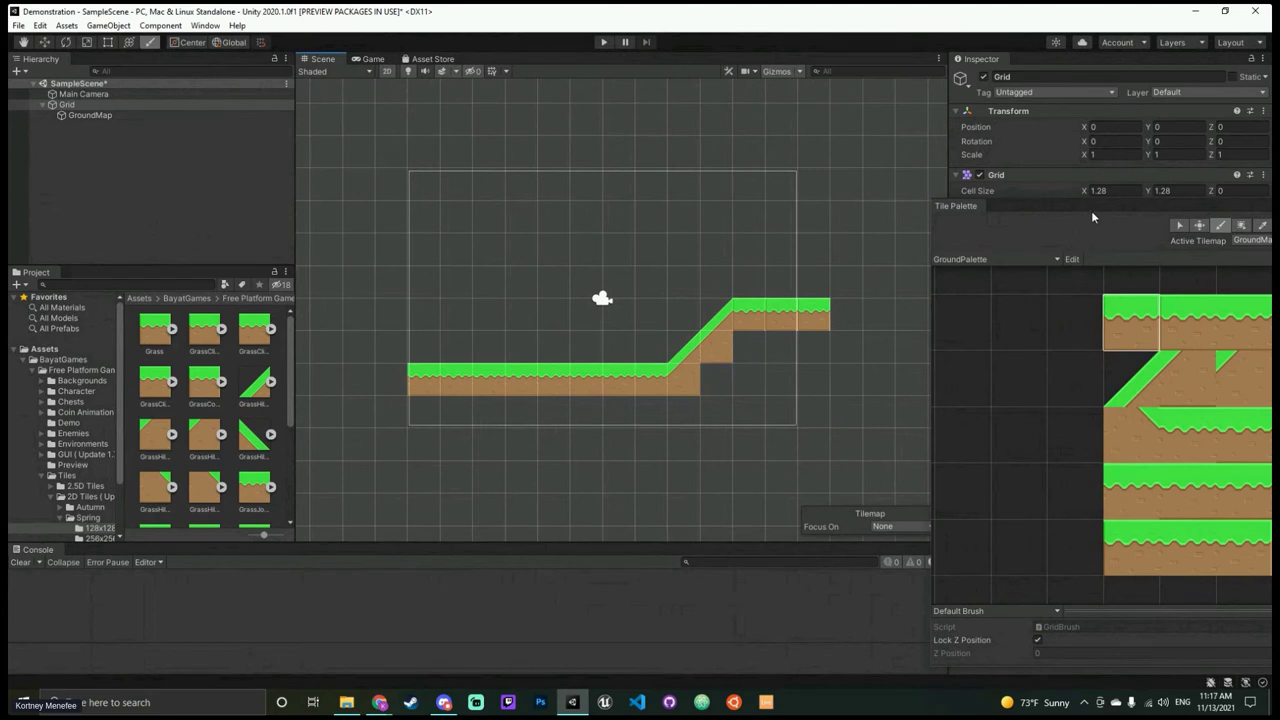
mouse_move(1100, 208)
left_mouse_down()
mouse_move(1177, 189)
mouse_move(1030, 135)
mouse_move(958, 125)
mouse_move(997, 118)
mouse_move(1068, 222)
mouse_move(1124, 270)
left_mouse_up()
left_click(849, 317)
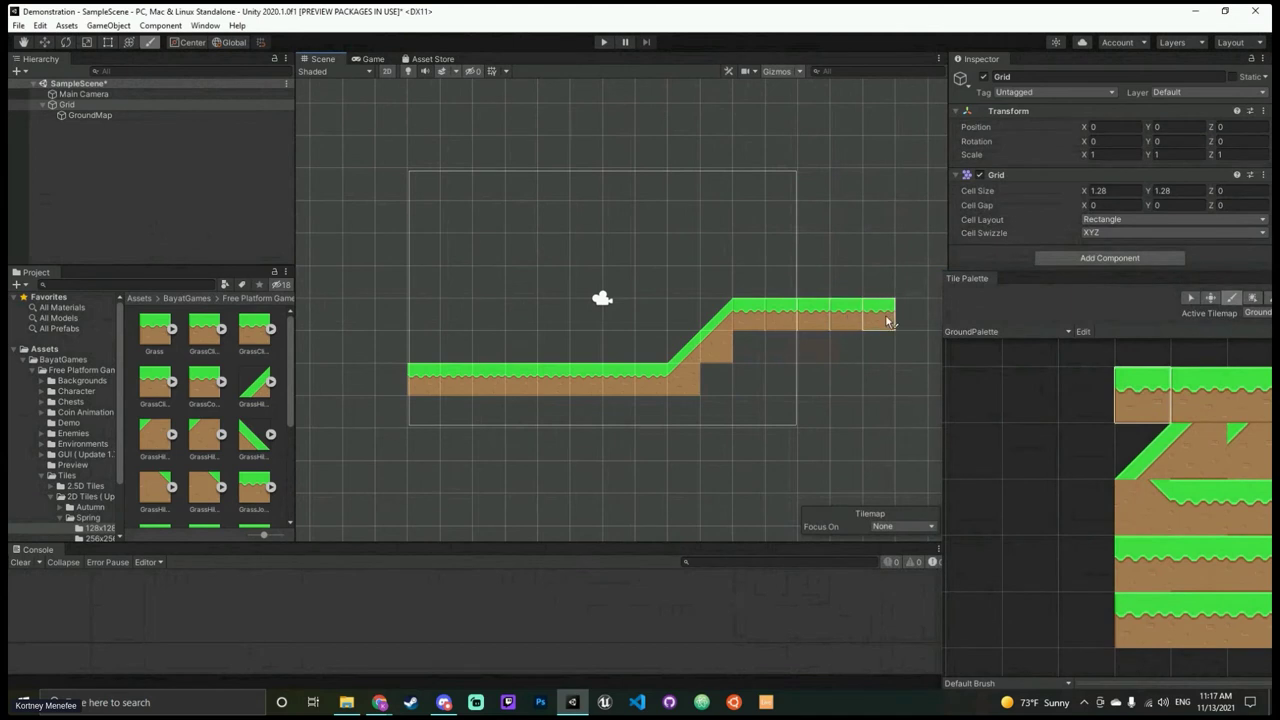
Step: Close the Tile Palette window to reveal the whole painted ground
left_click_drag(1078, 276, 686, 208)
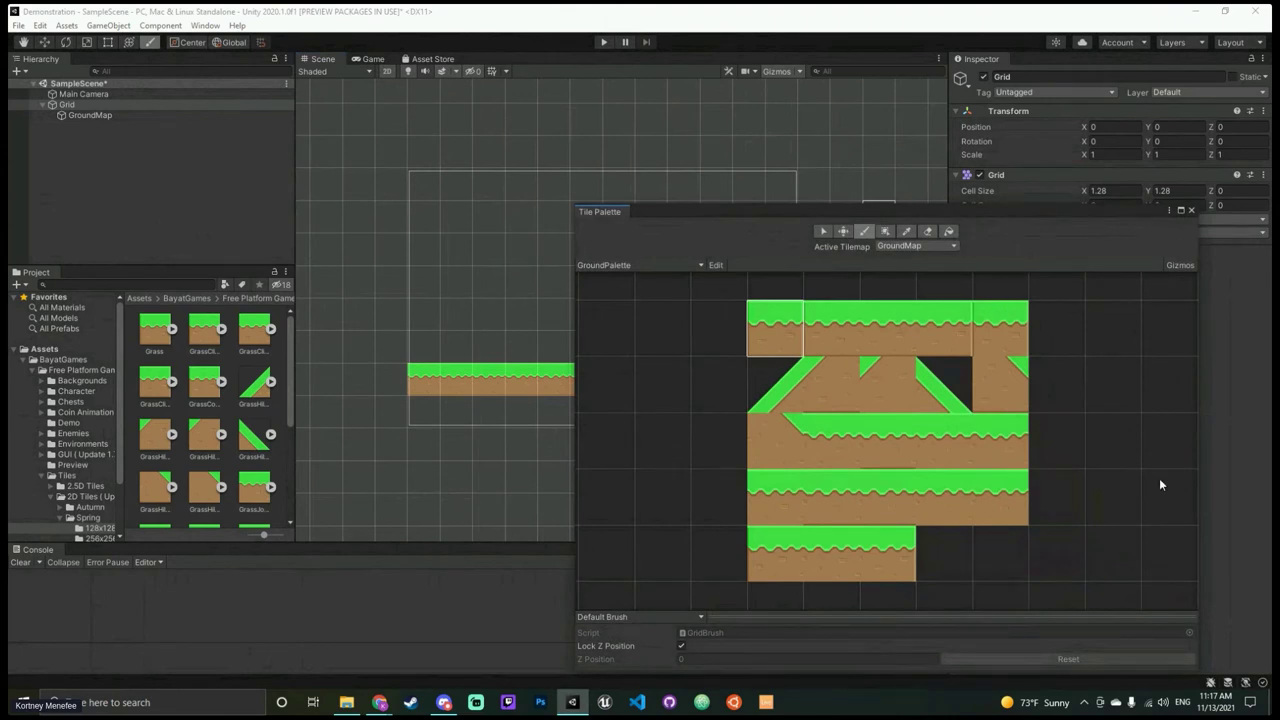
left_click_drag(1068, 210, 896, 144)
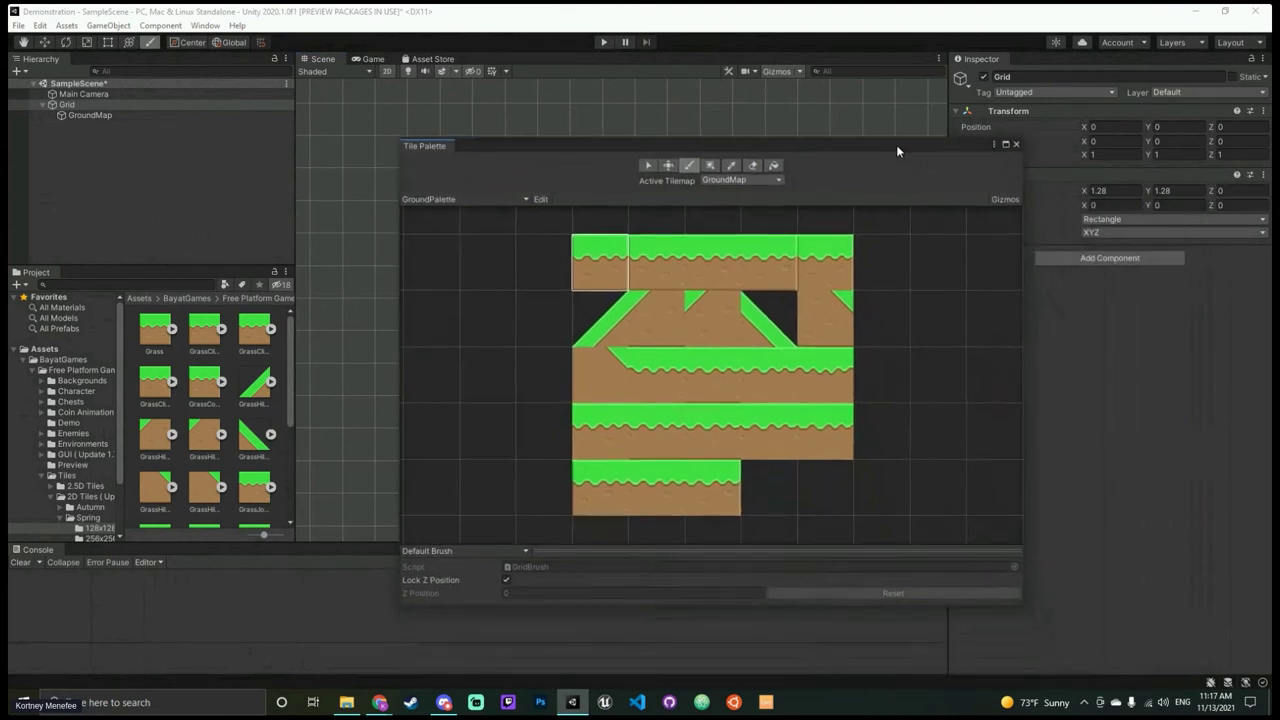
left_click(1016, 144)
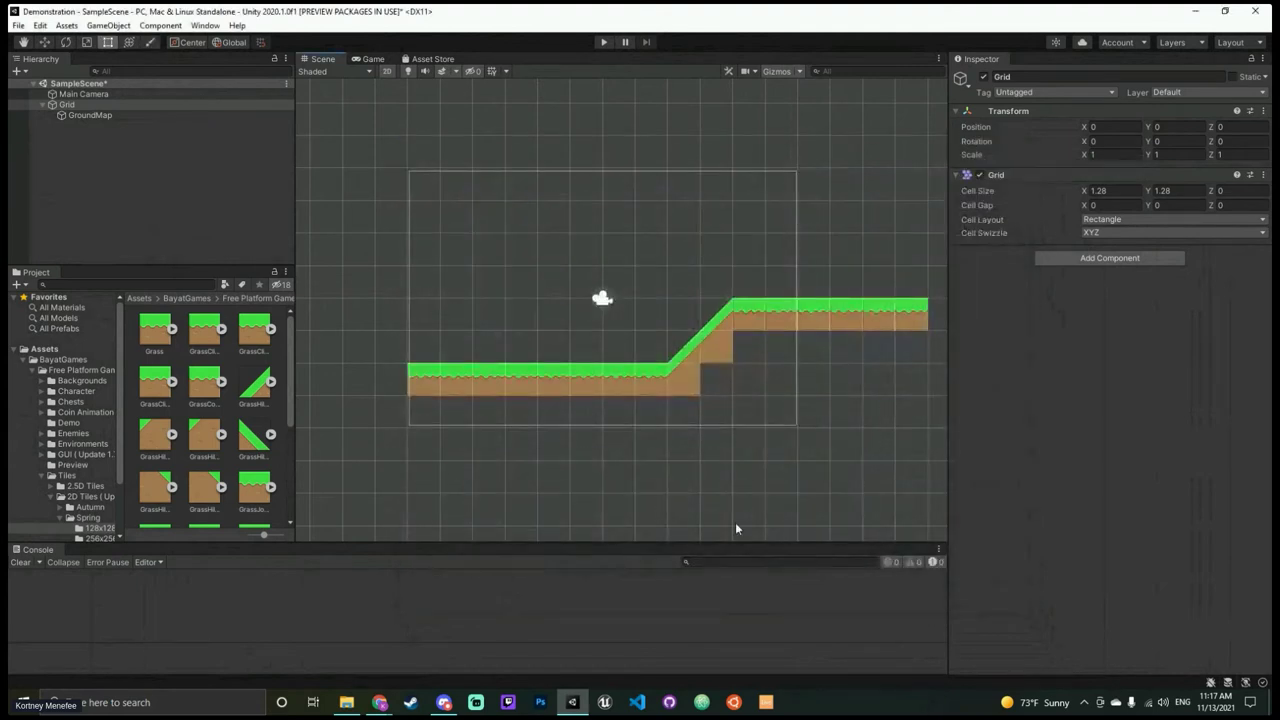
middle_click_drag(627, 455, 565, 450)
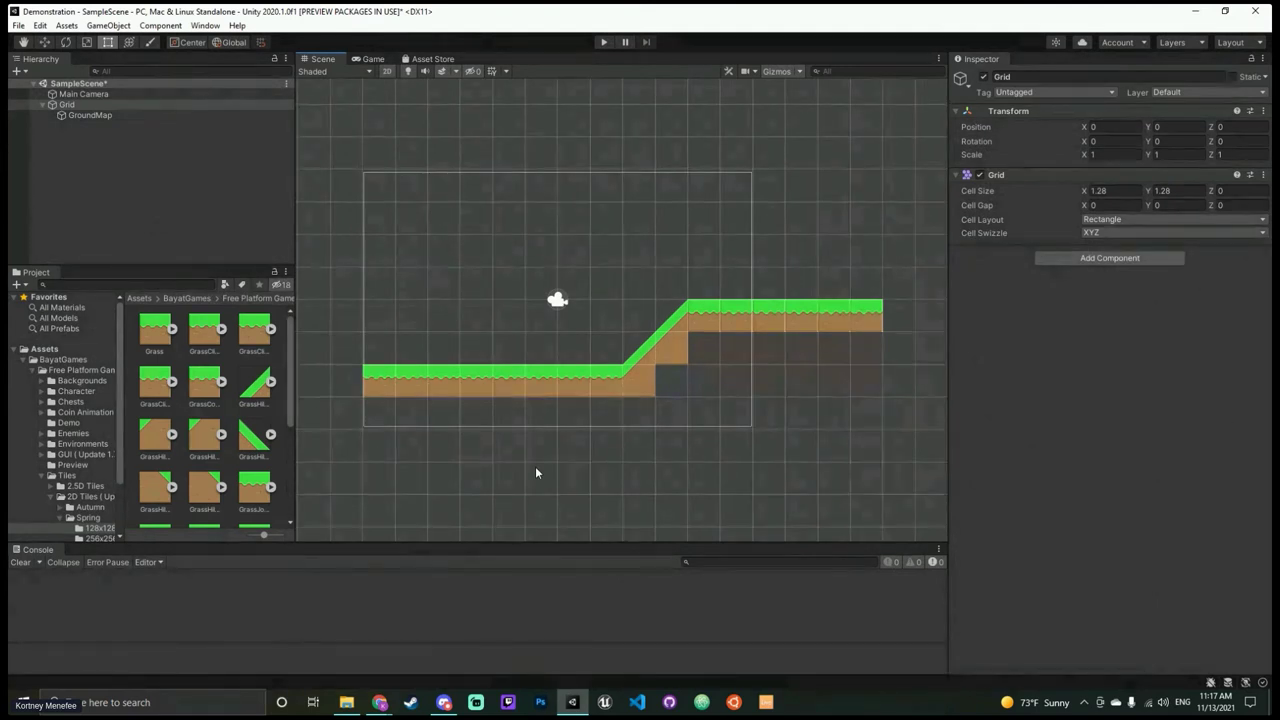
left_click(138, 113)
right_click(138, 113)
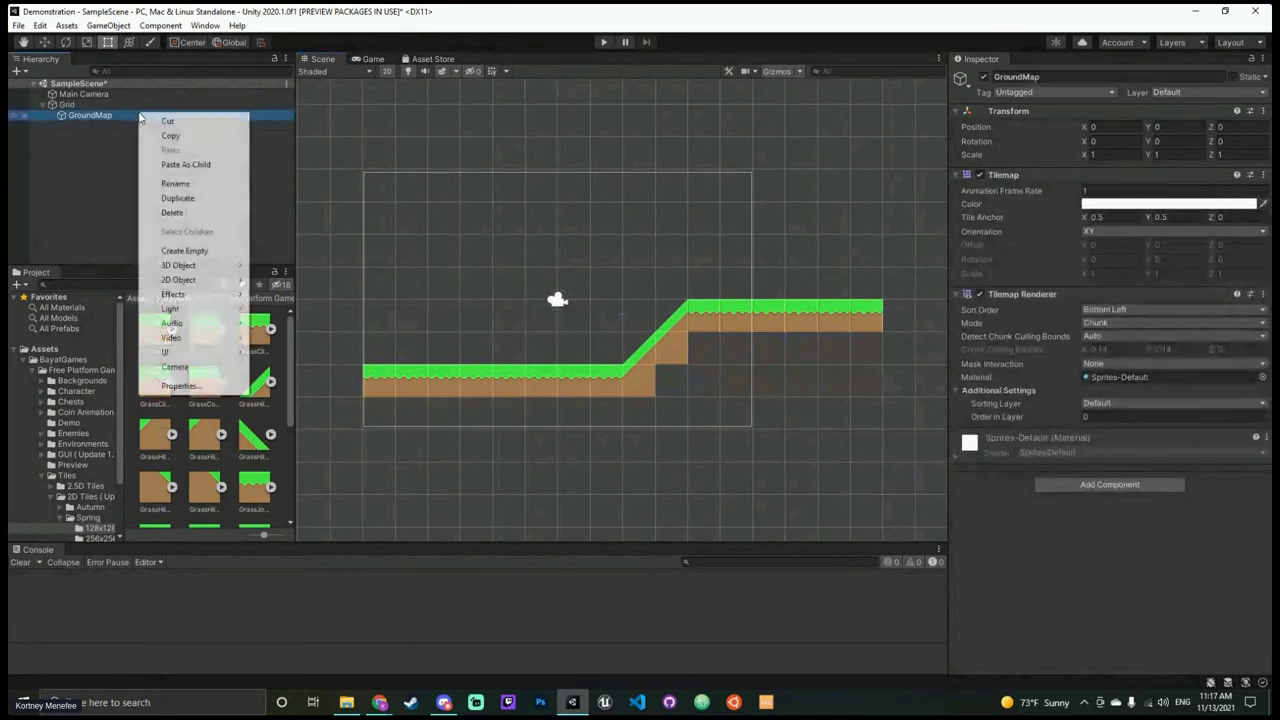
left_click(187, 211)
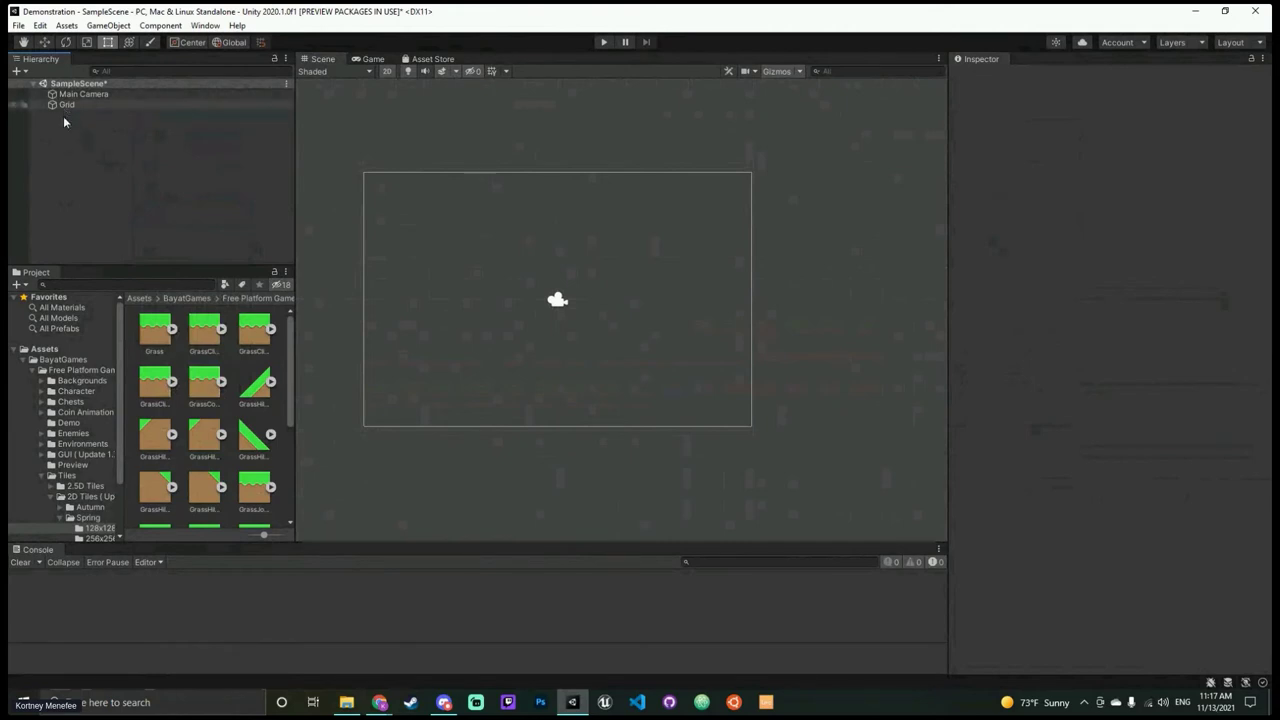
key("ctrl+z")
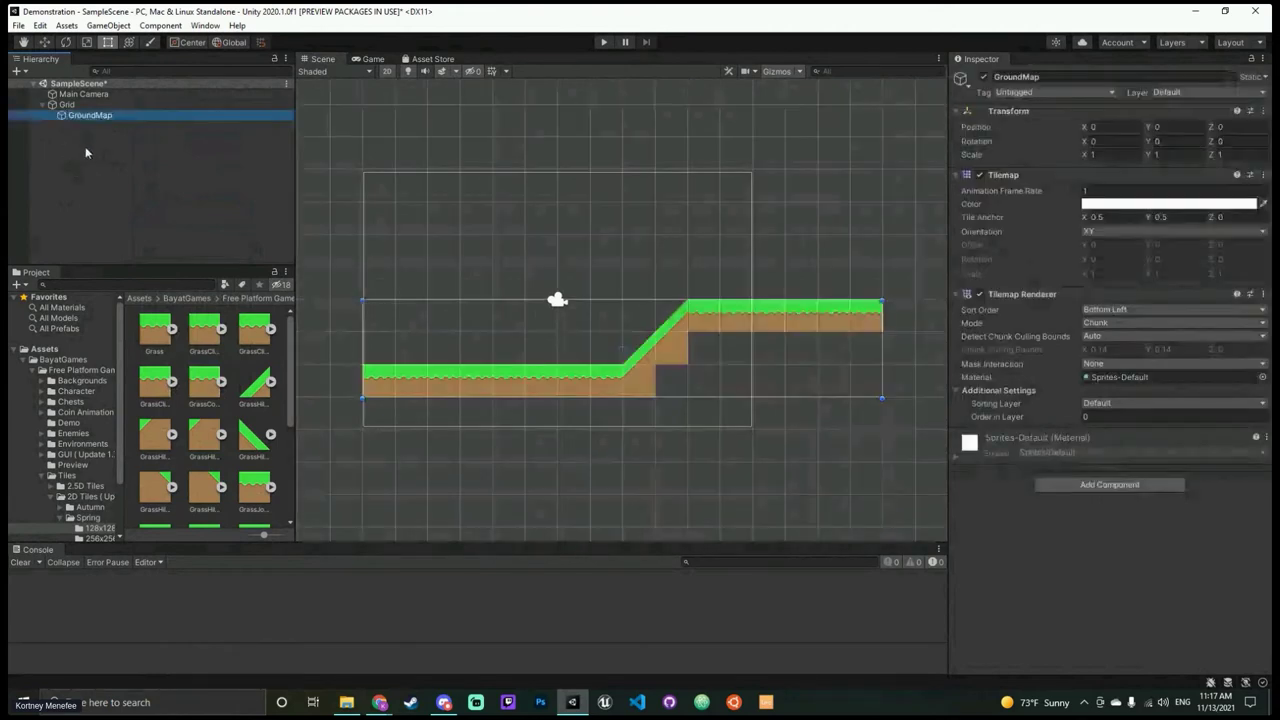
Step: Duplicate the GroundMap tilemap under Grid and rename the copy GroundMapColliders
right_click(152, 116)
left_click(211, 206)
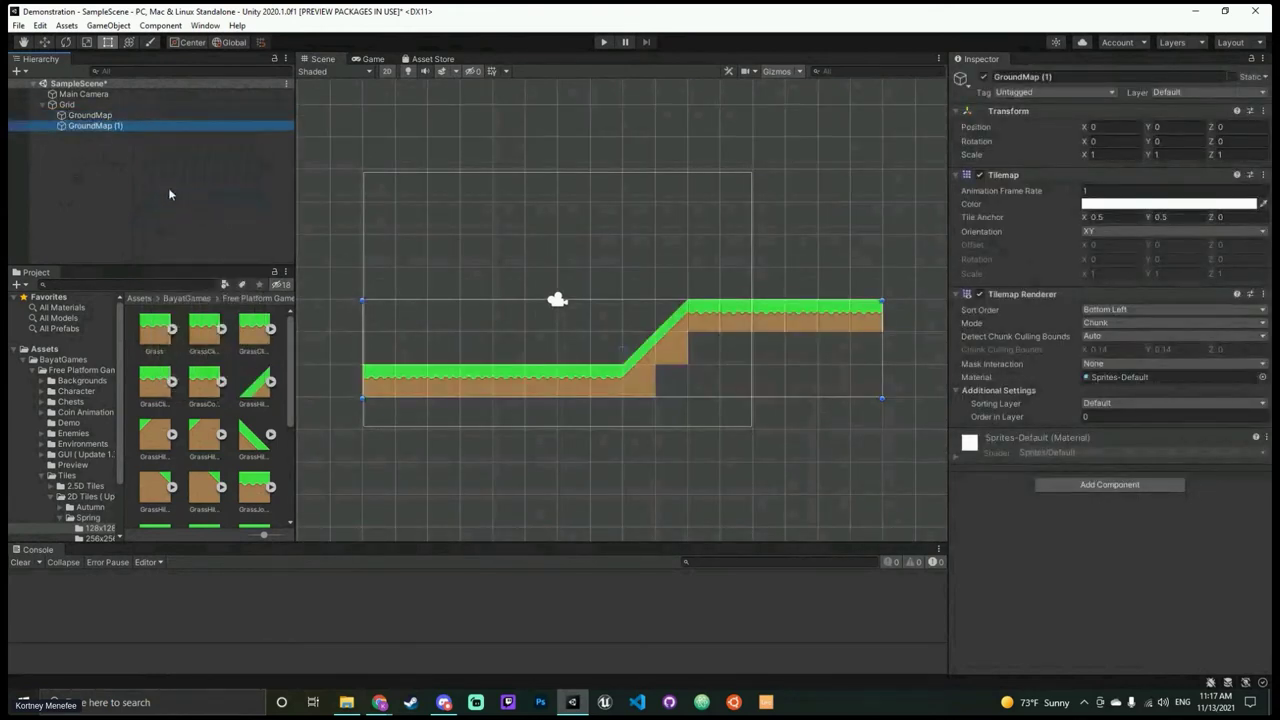
left_click(1080, 77)
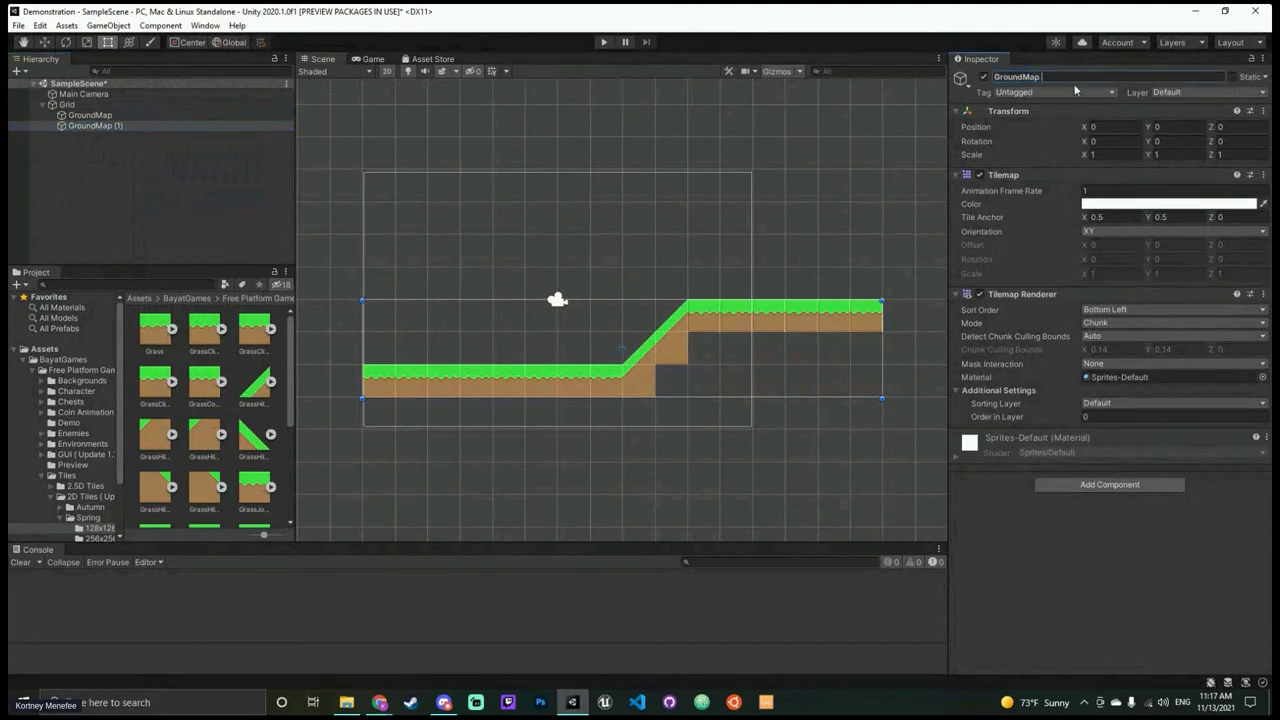
type("Colliders")
key("Return")
Step: Toggle GroundMap's Tilemap Renderer off and back on to compare it with the overlapping GroundMapColliders copy
left_click(1112, 485)
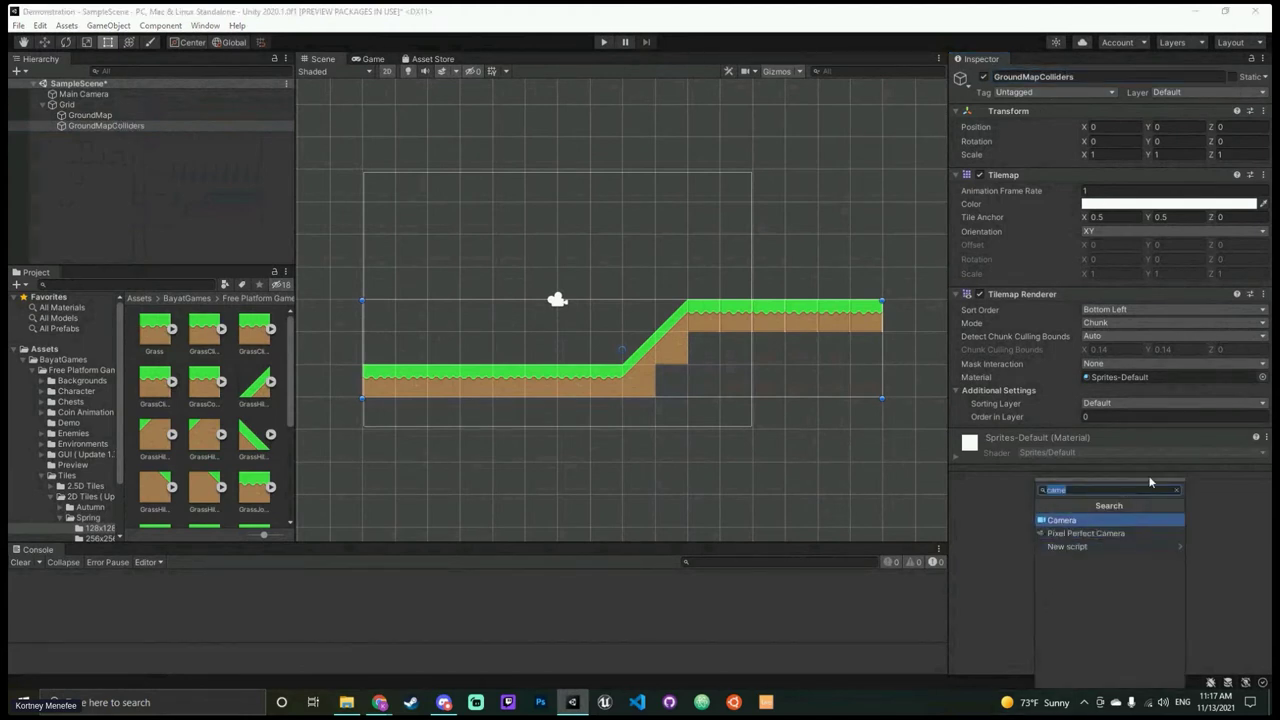
left_click(993, 546)
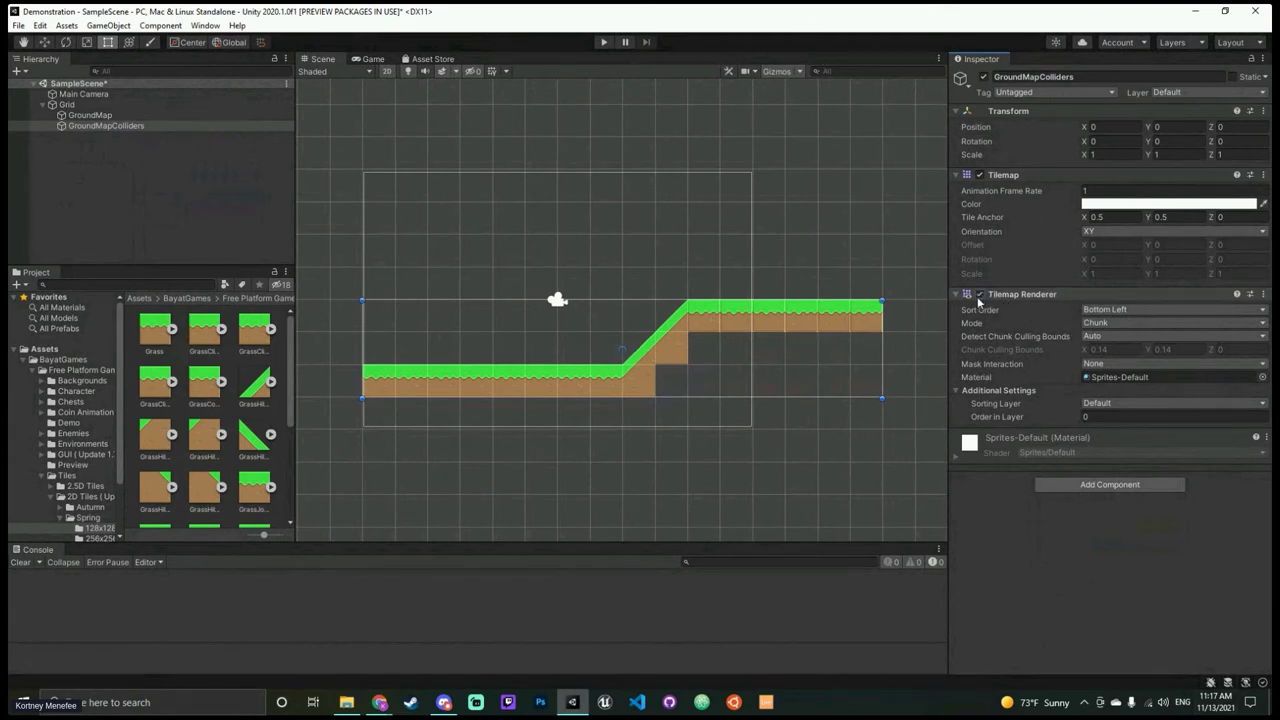
left_click(89, 115)
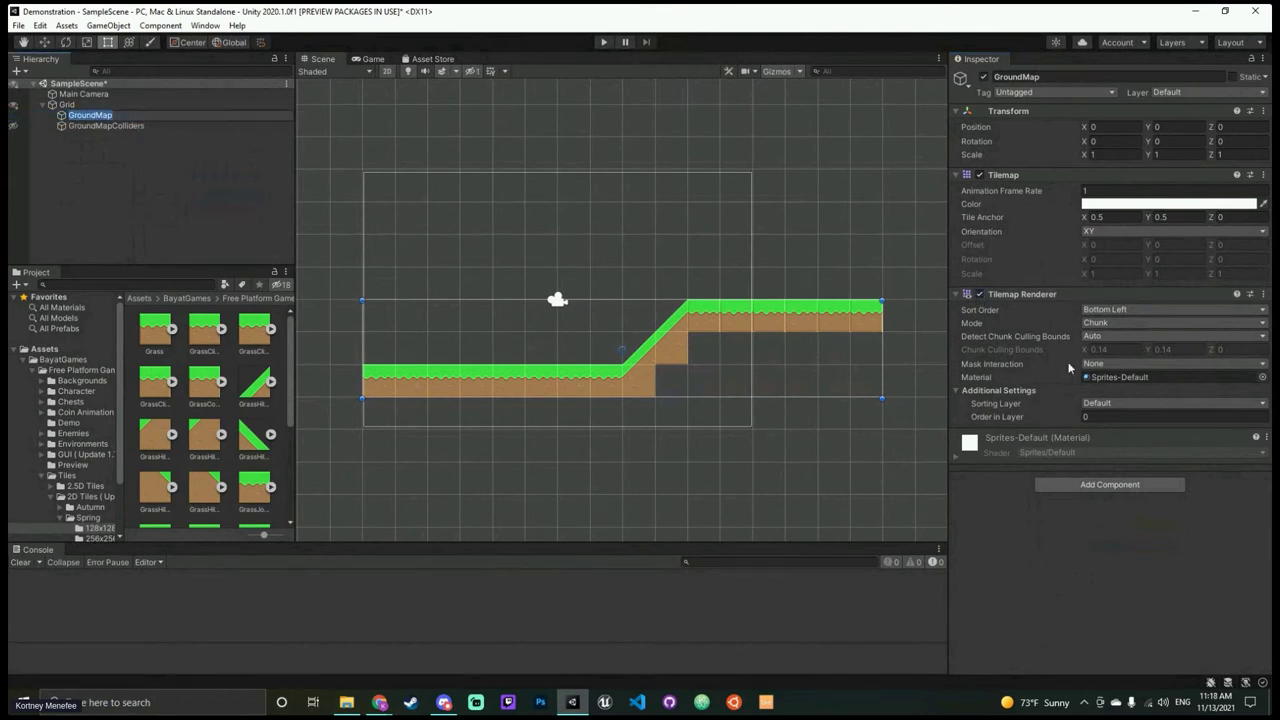
left_click(980, 295)
left_click(980, 295)
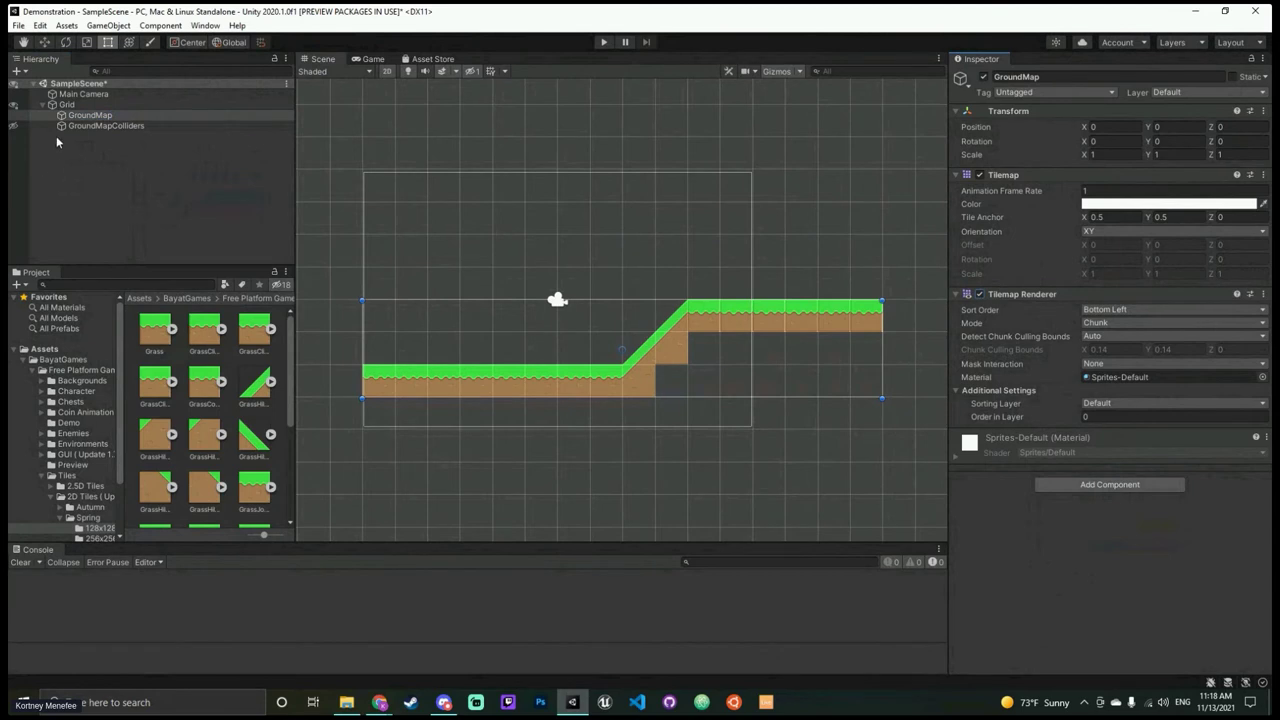
Step: Add a Tilemap Collider 2D component to GroundMapColliders and check its enabled state
left_click(120, 127)
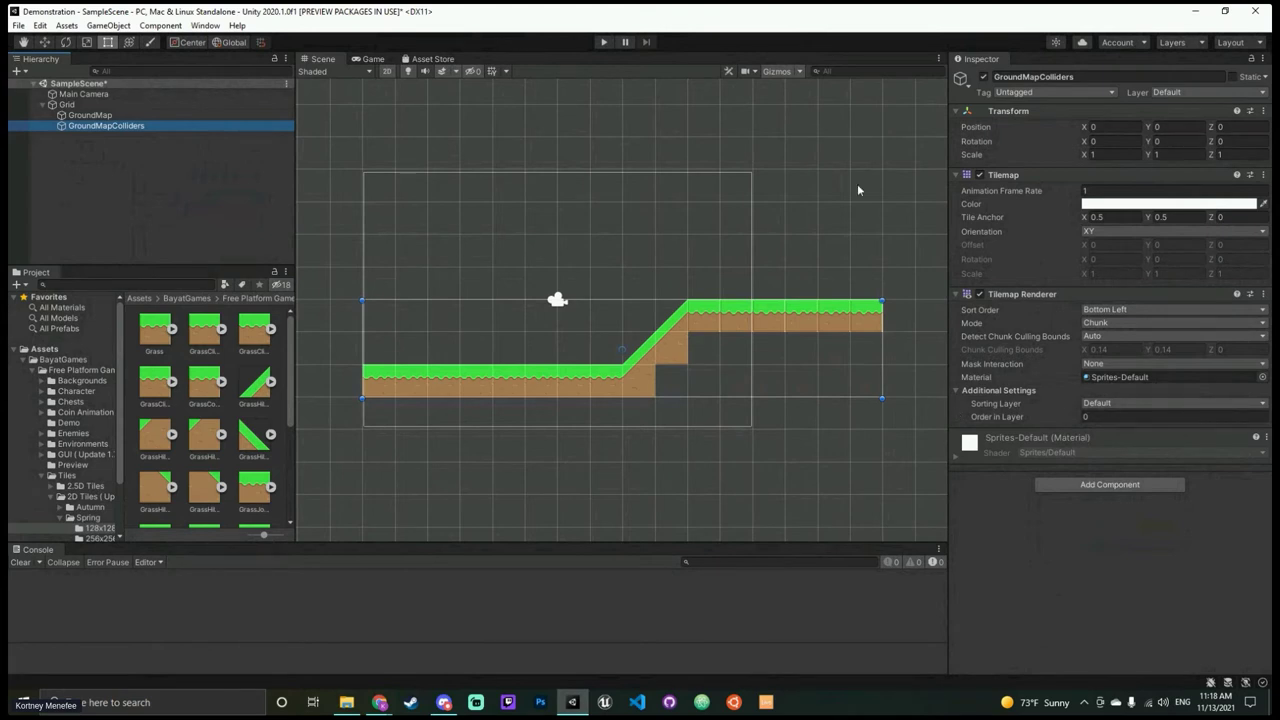
left_click(1089, 486)
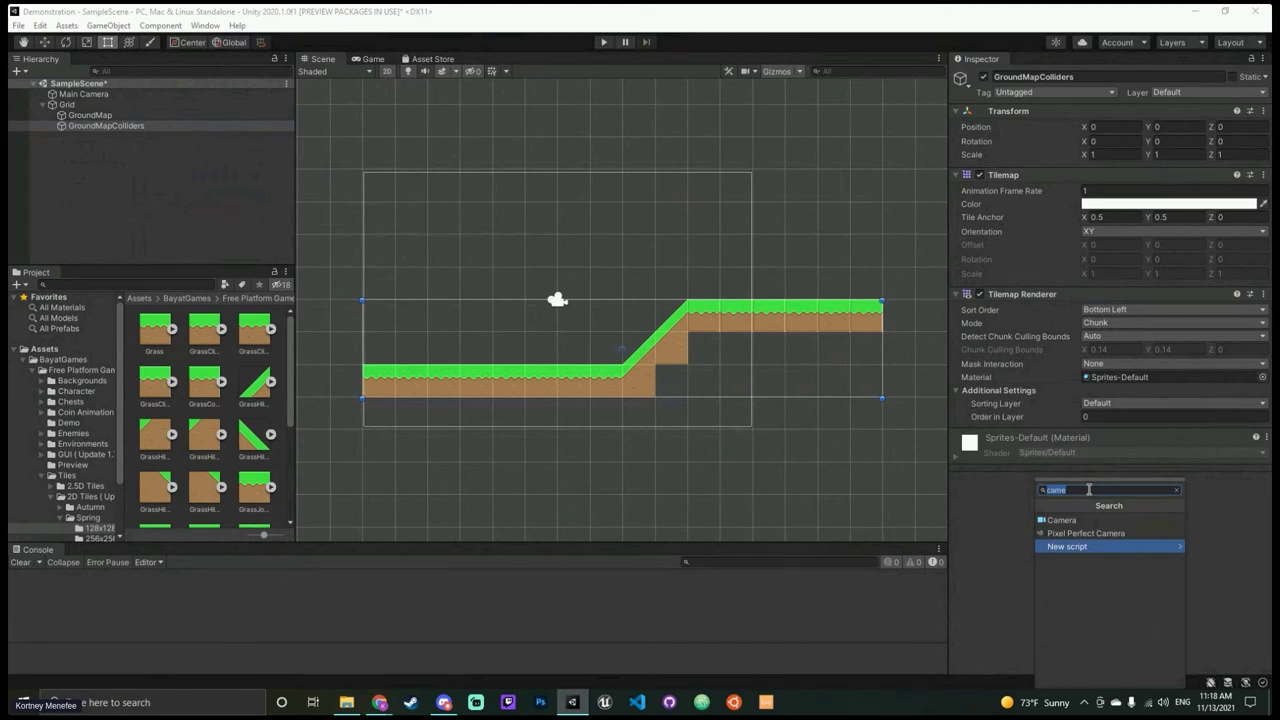
type("tile")
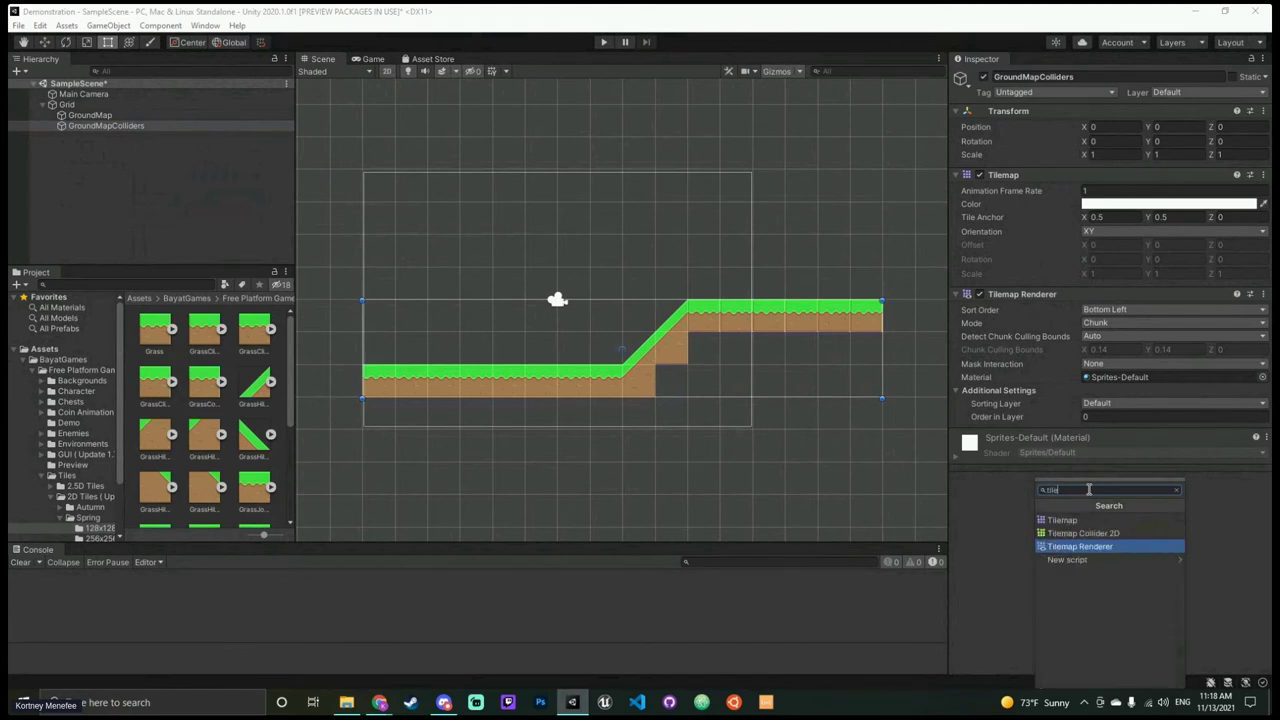
left_click(1125, 535)
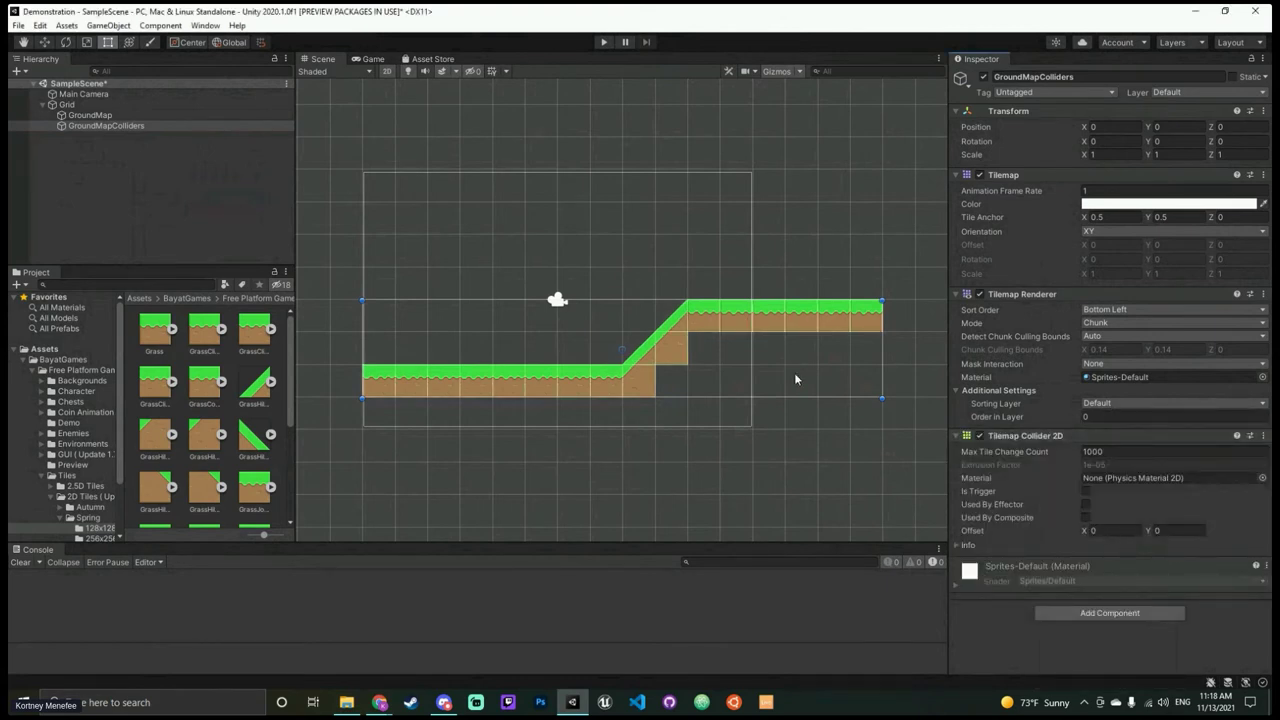
left_click(980, 436)
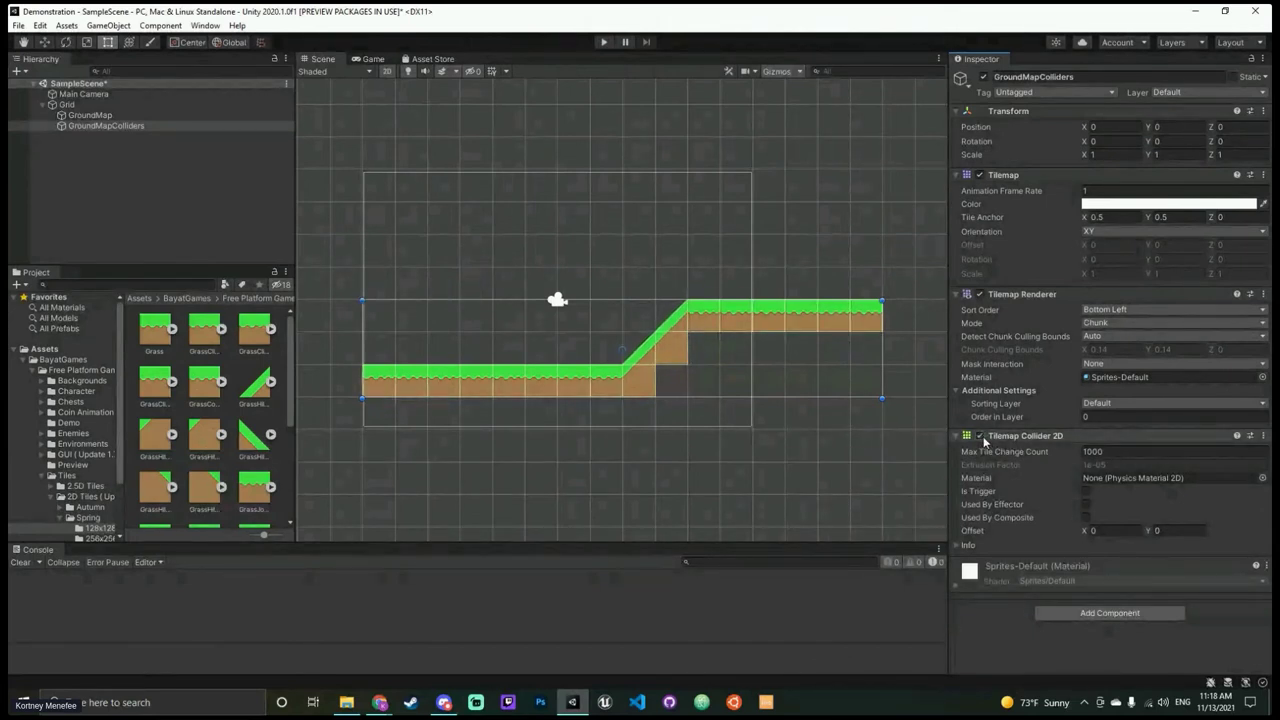
Step: Leave the Tilemap Collider 2D component on GroundMapColliders enabled
left_click(980, 436)
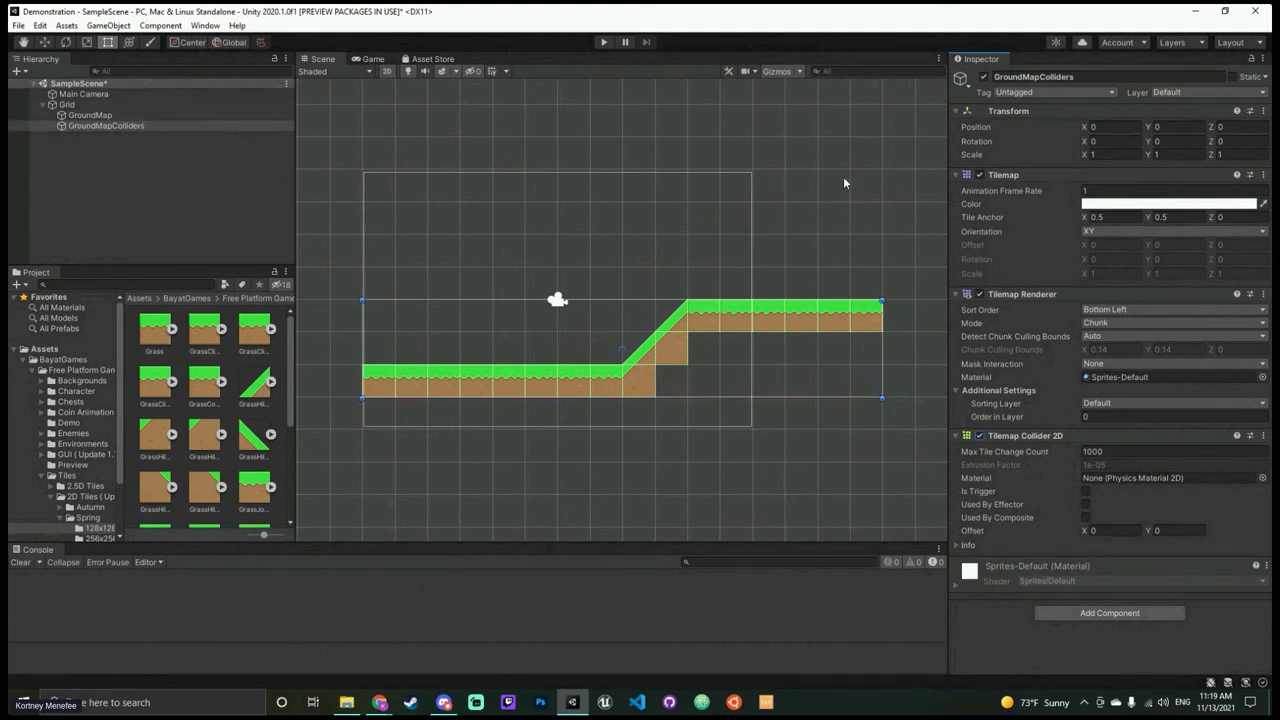
Step: Open the 1x folder inside the png folder of the Character Source assets
left_click(75, 391)
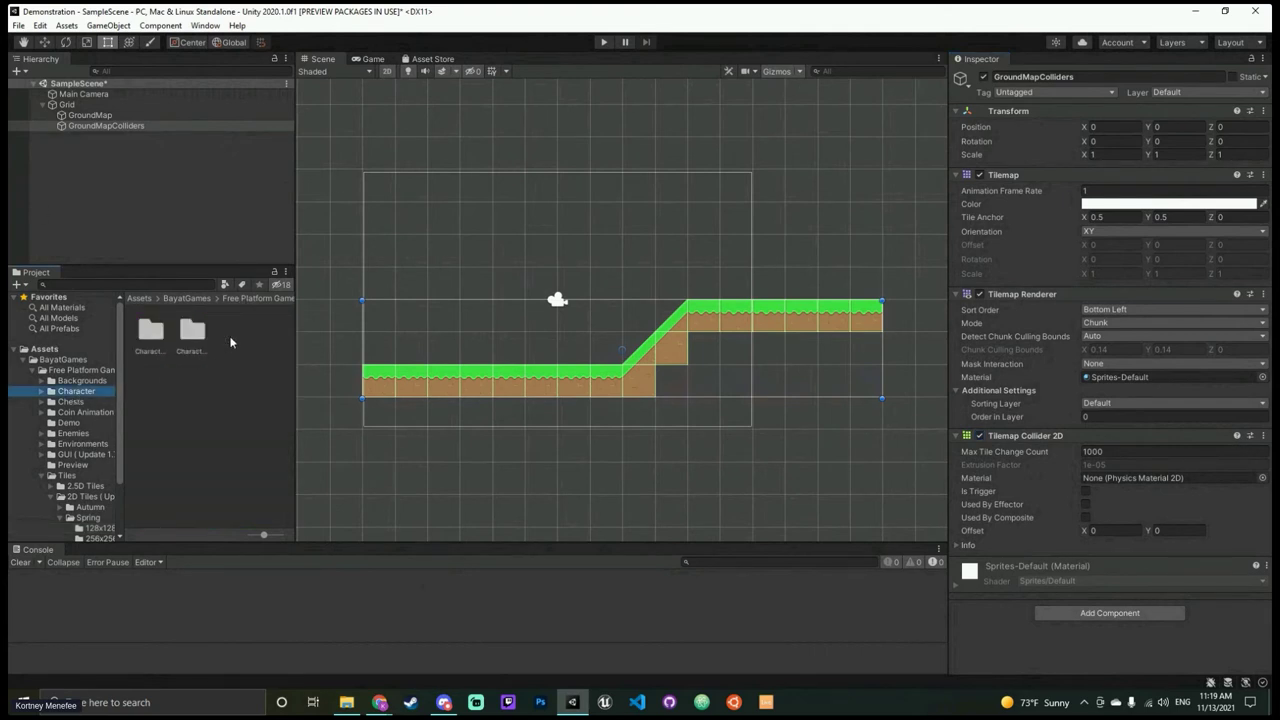
left_click(186, 340)
double_click(186, 342)
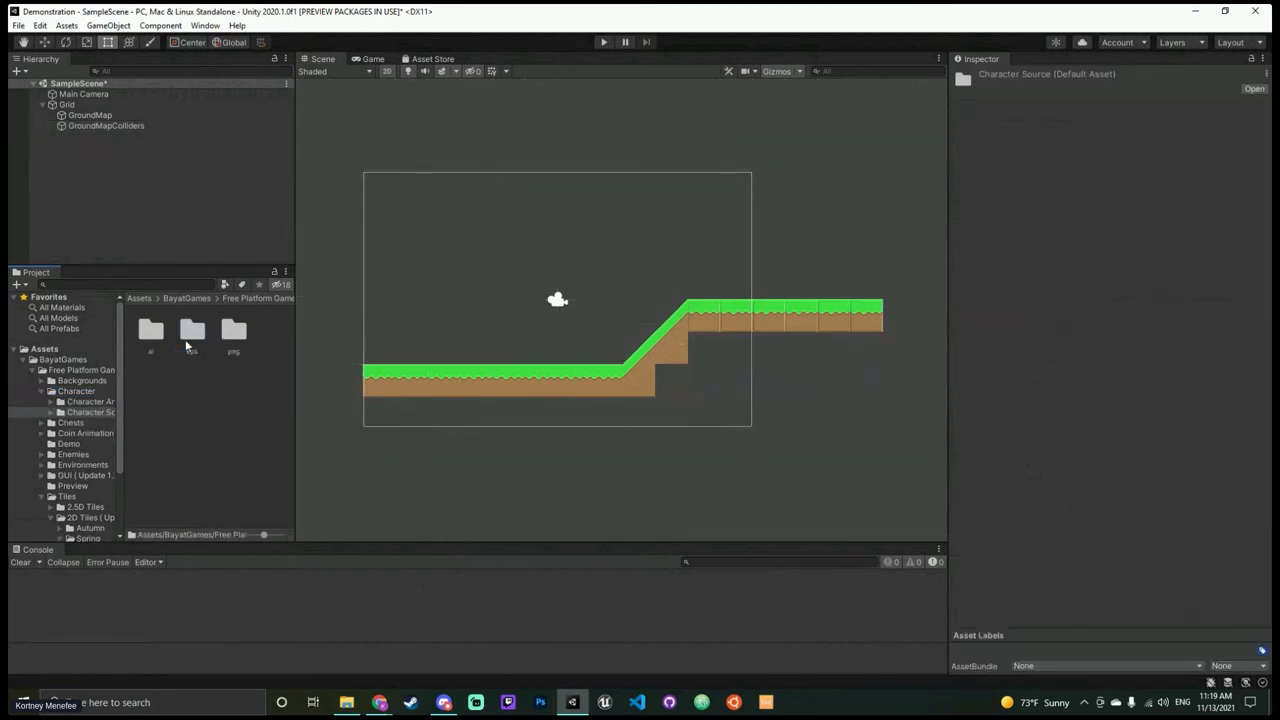
double_click(233, 330)
double_click(162, 338)
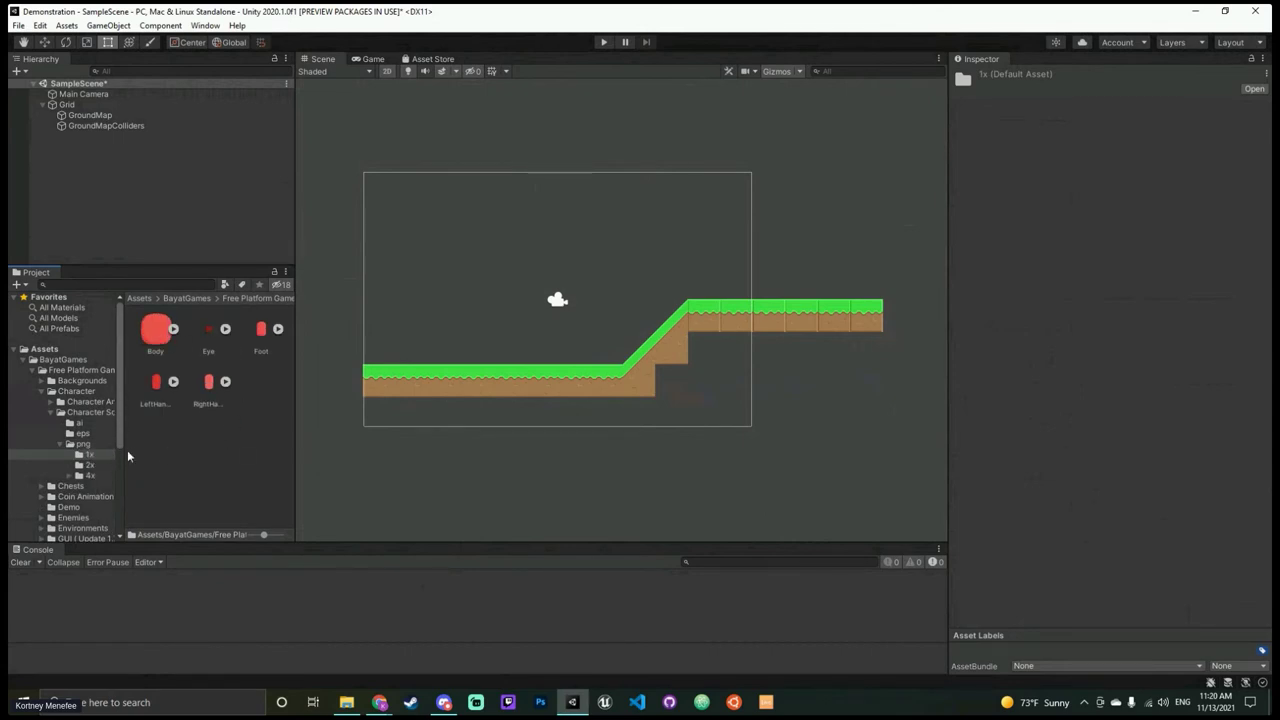
Step: Retrace the folder path from BayatGames through Free Platform Game Assets, Character and Character Source to the png 1x folder
left_click(187, 298)
double_click(153, 338)
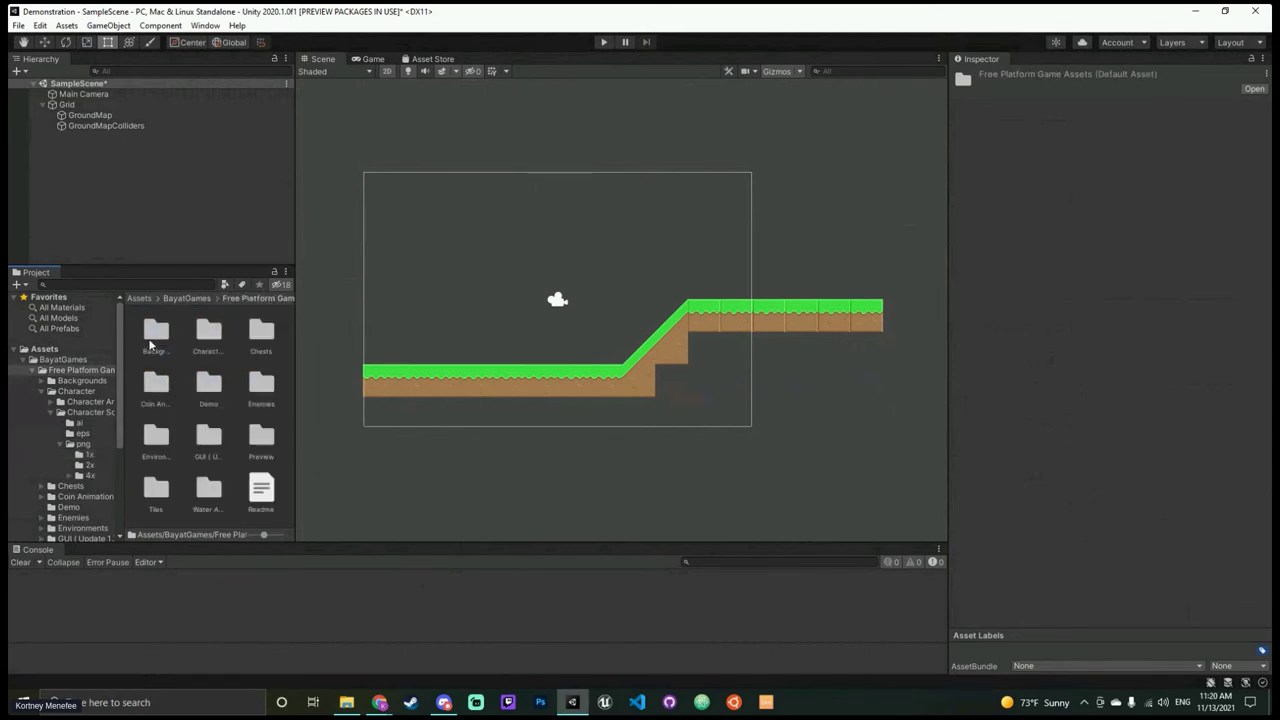
double_click(208, 333)
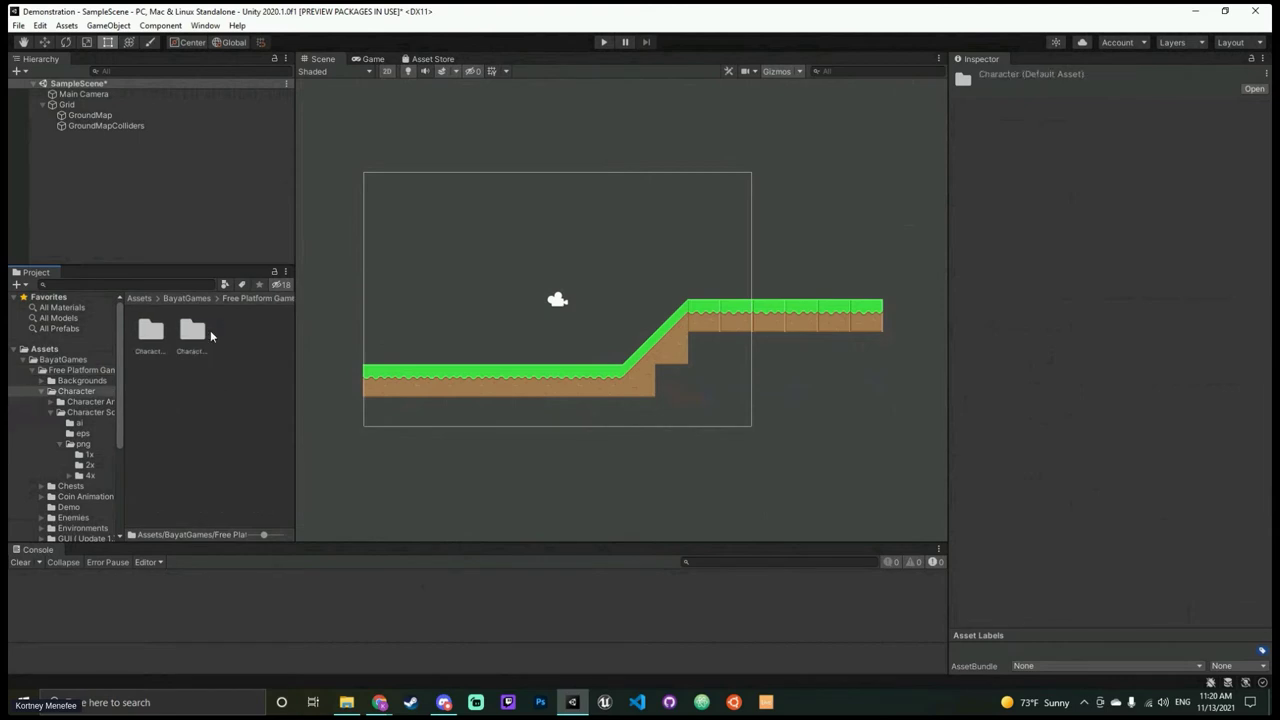
left_click(192, 336)
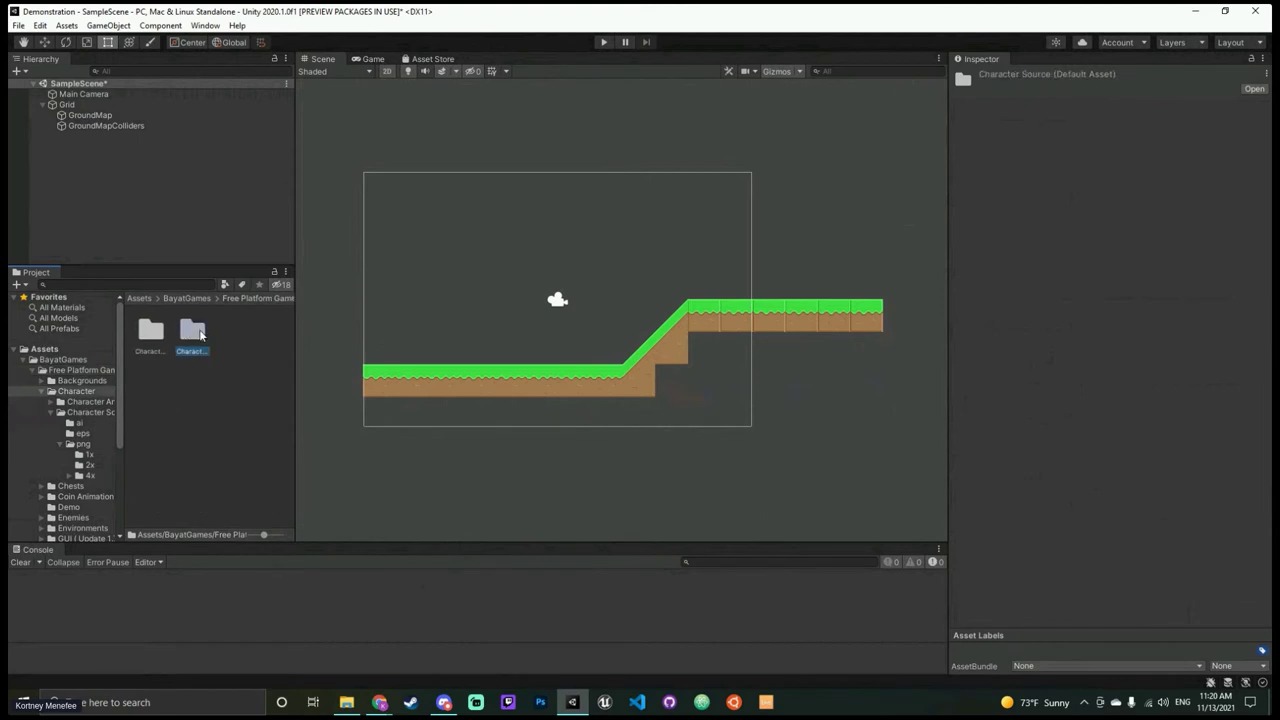
left_click(151, 352)
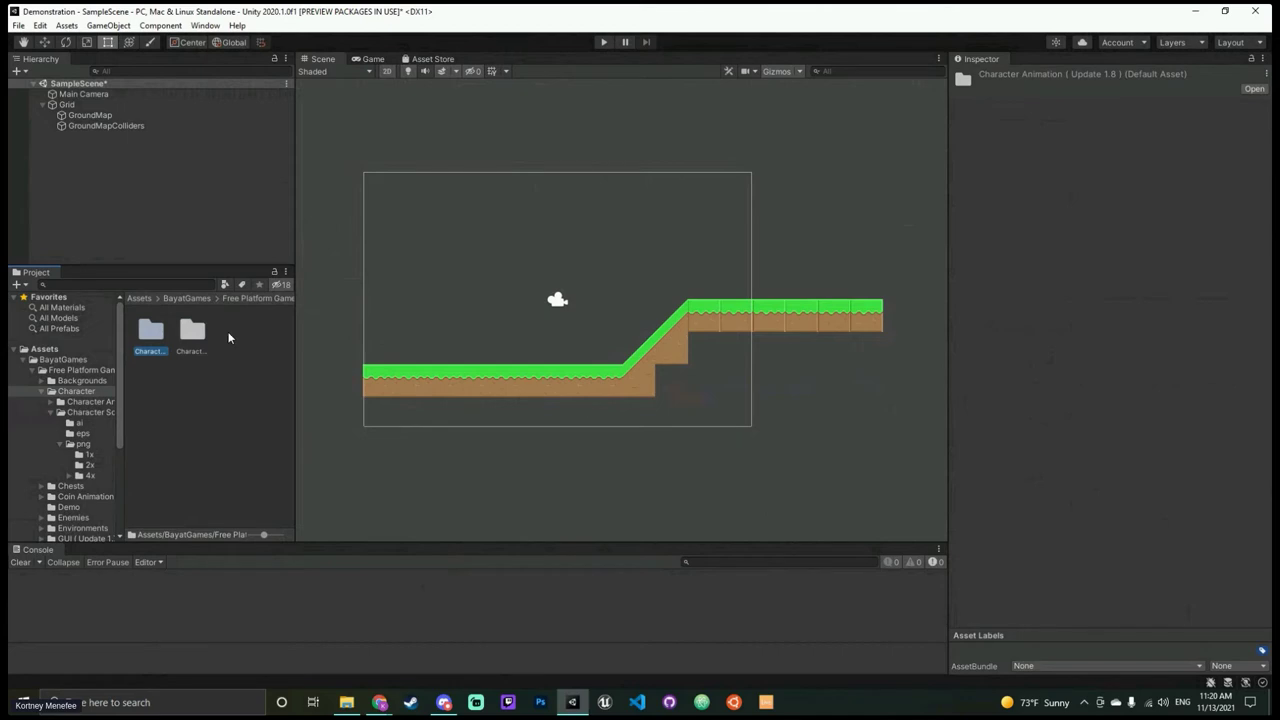
left_click(191, 345)
double_click(198, 338)
right_click(197, 338)
left_click(148, 421)
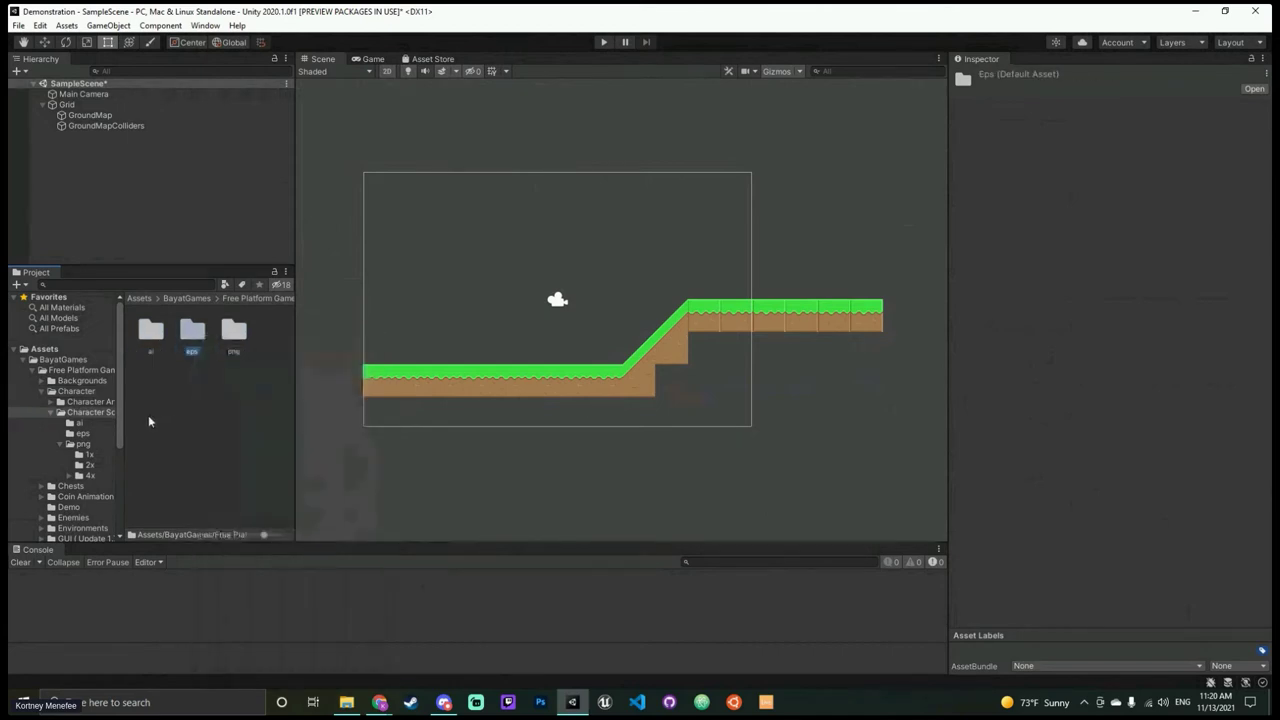
double_click(232, 337)
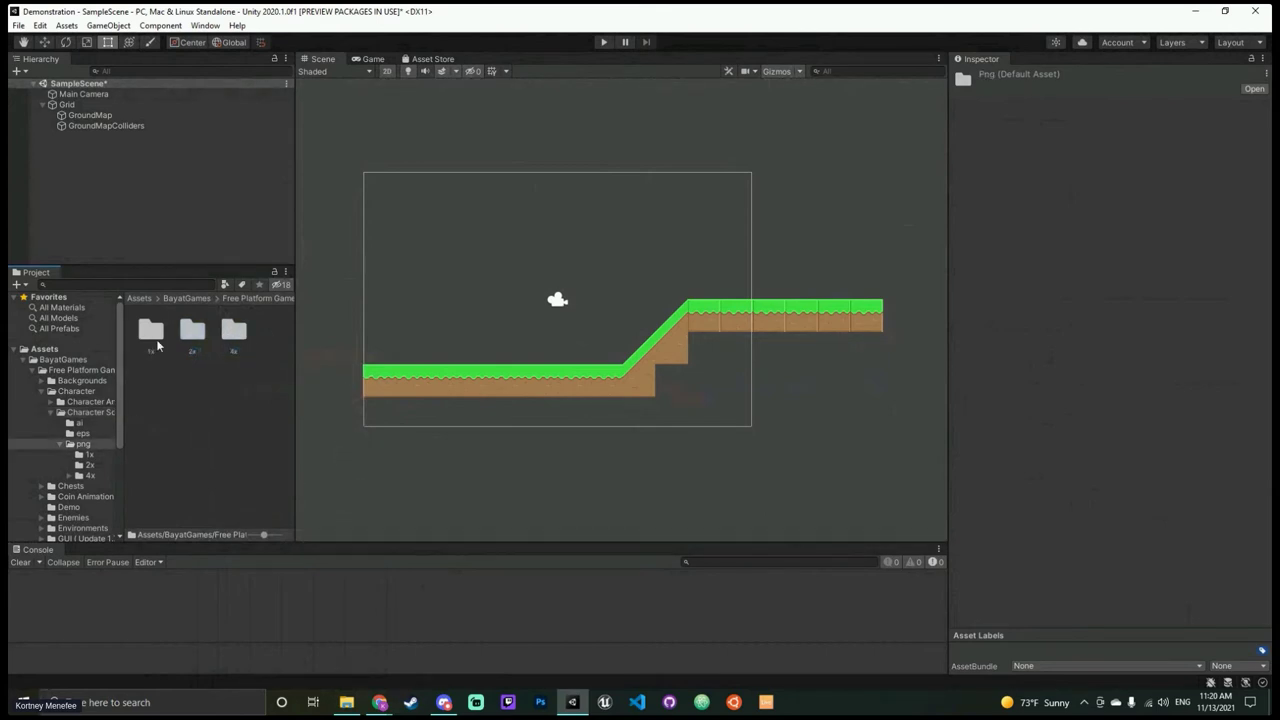
double_click(155, 338)
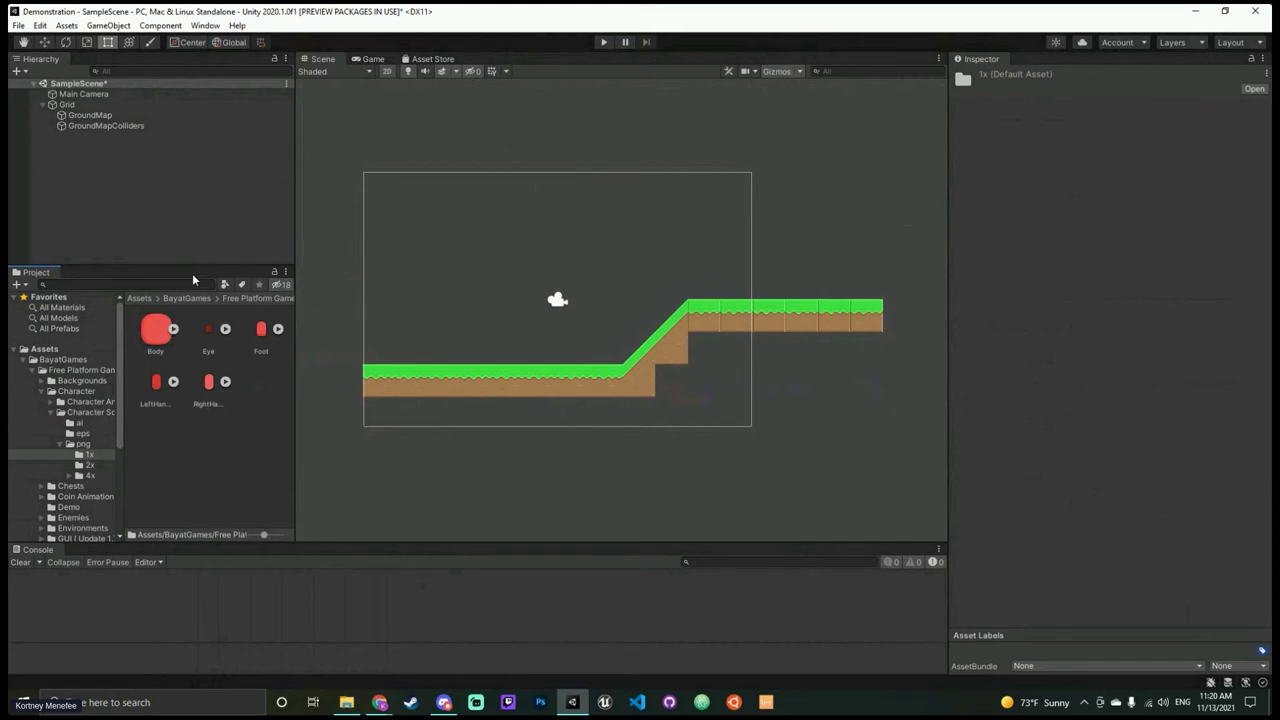
Step: Place the Body sprite just above the left end of the ground and rename the object Player
left_click_drag(158, 338, 387, 350)
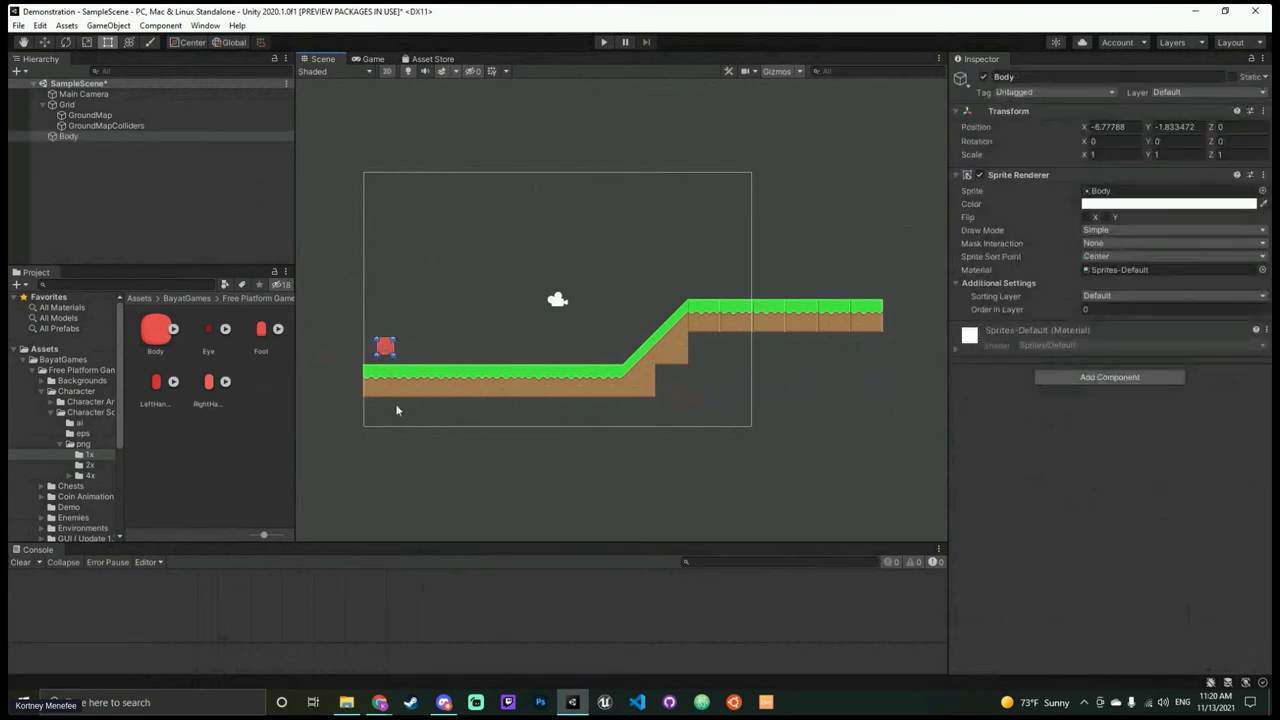
left_click(1025, 77)
type("Player")
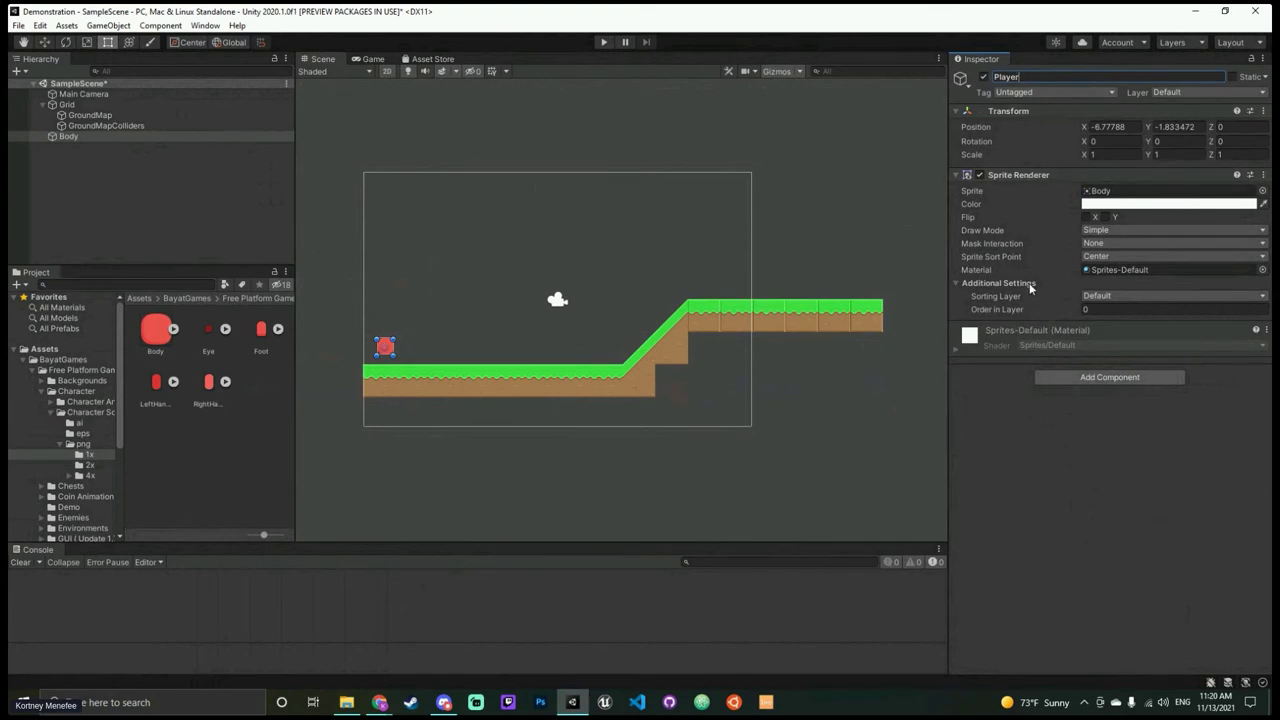
left_click(1020, 454)
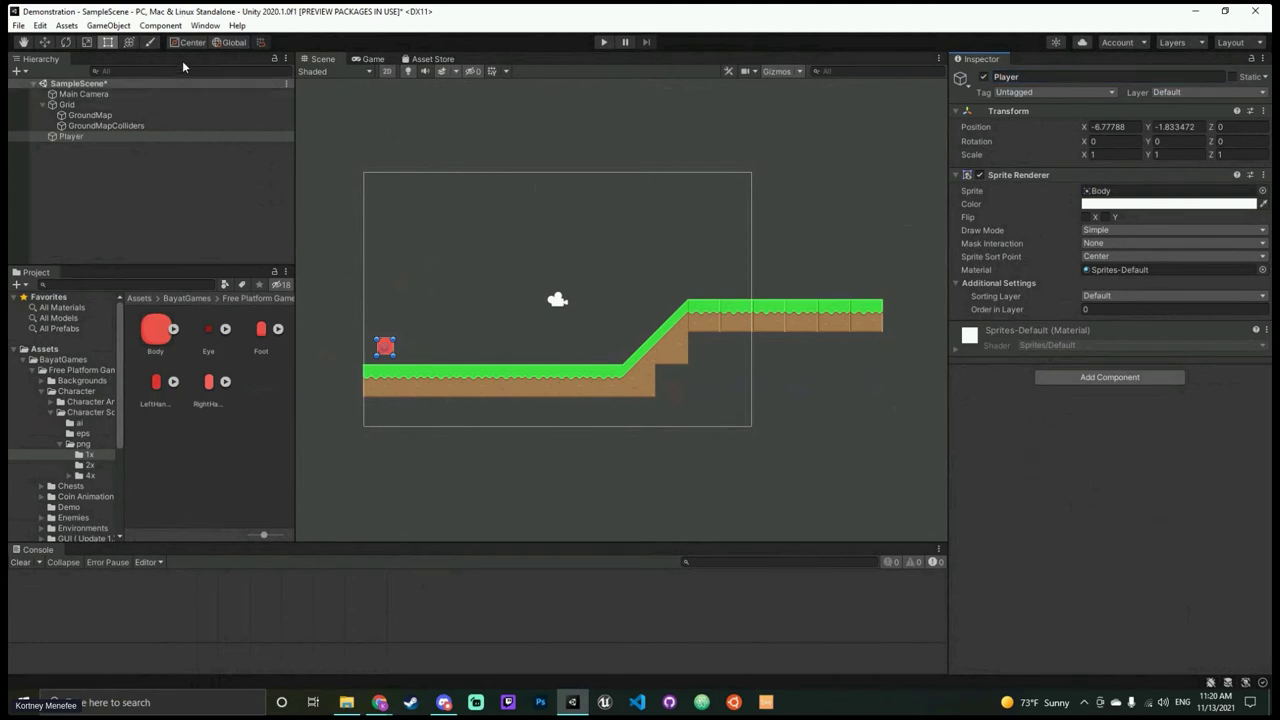
left_click(180, 175)
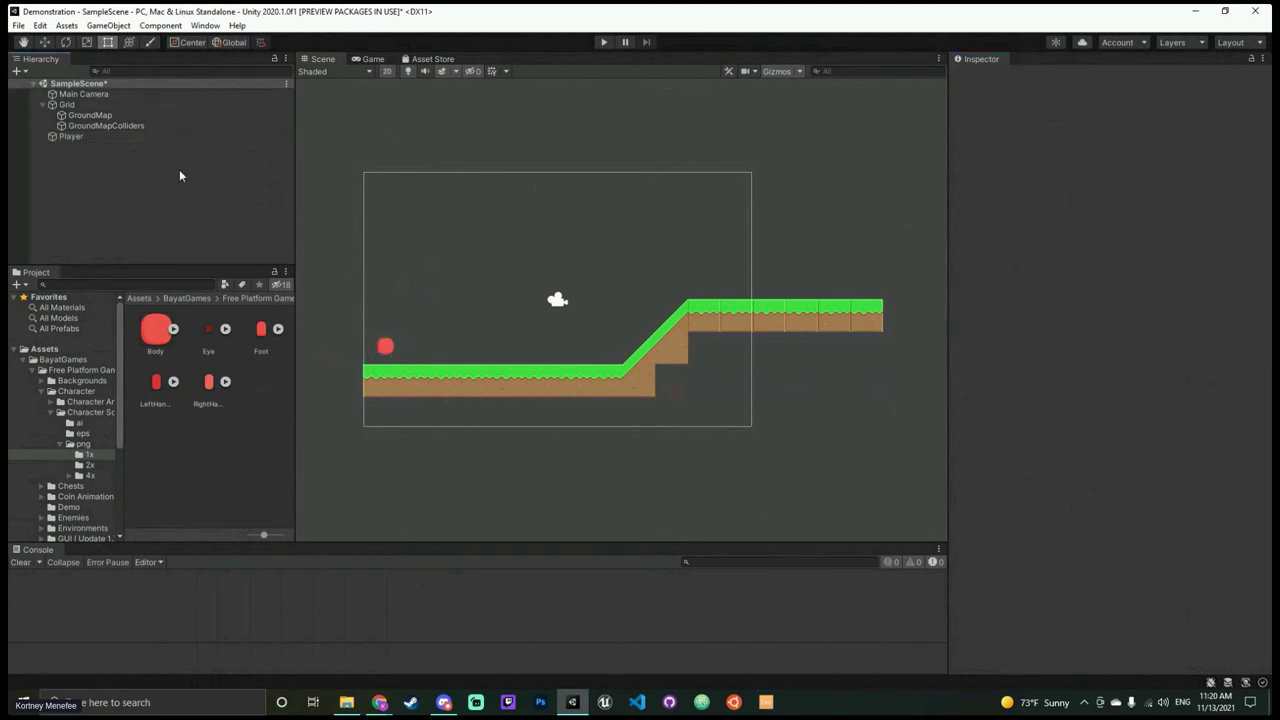
Step: Open the background sprite folder for 1920x1080 inside the png folder of New Background ( Update 1.9 ) under Backgrounds
left_click(186, 298)
double_click(156, 330)
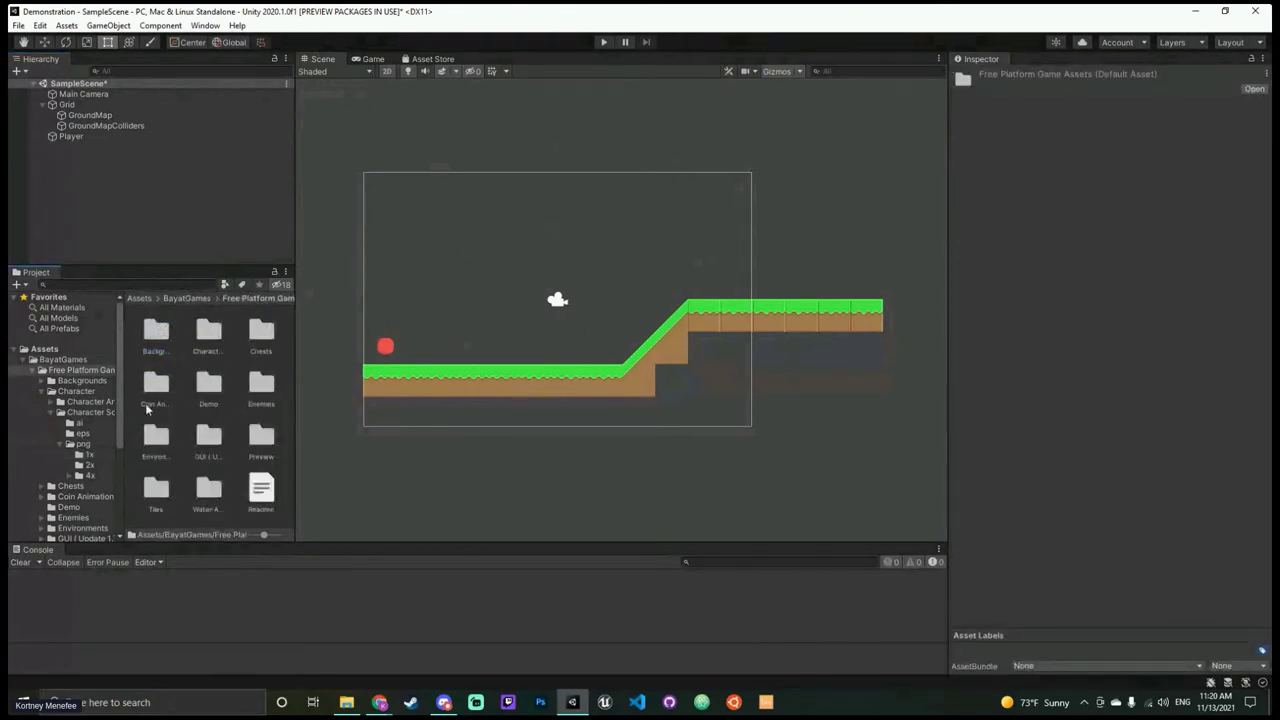
double_click(155, 332)
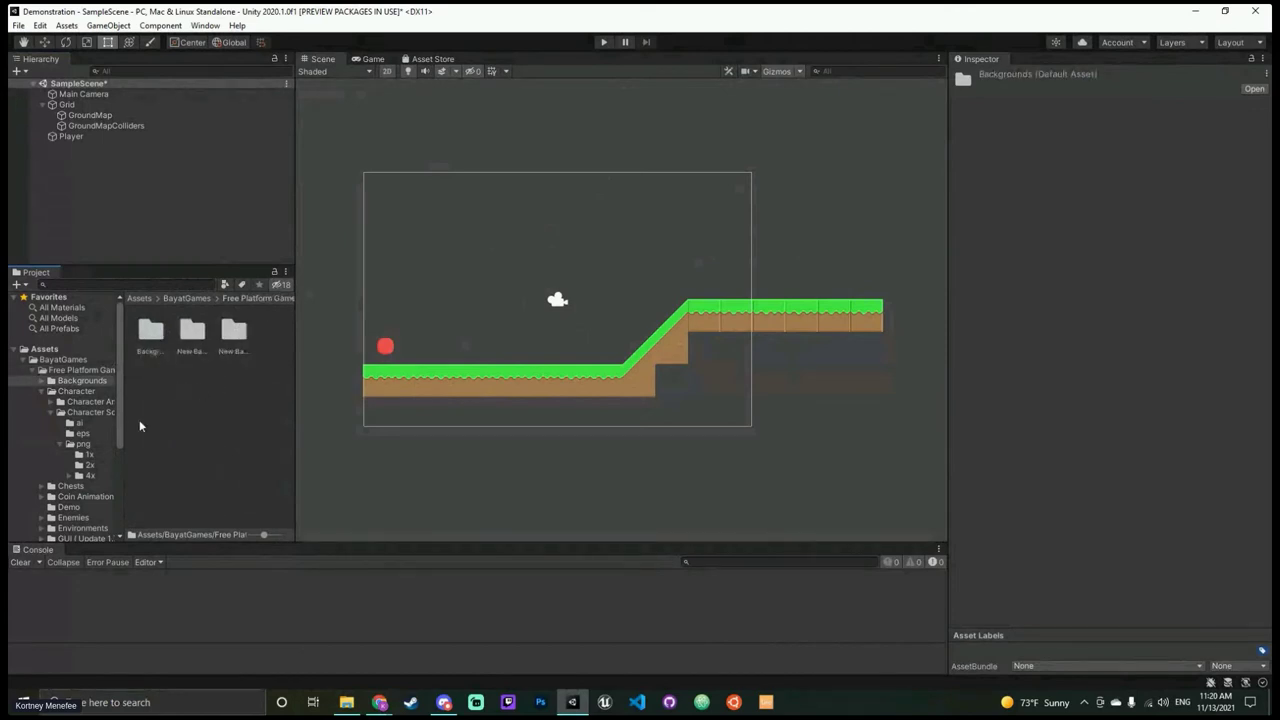
left_click_drag(122, 455, 141, 459)
left_click(251, 334)
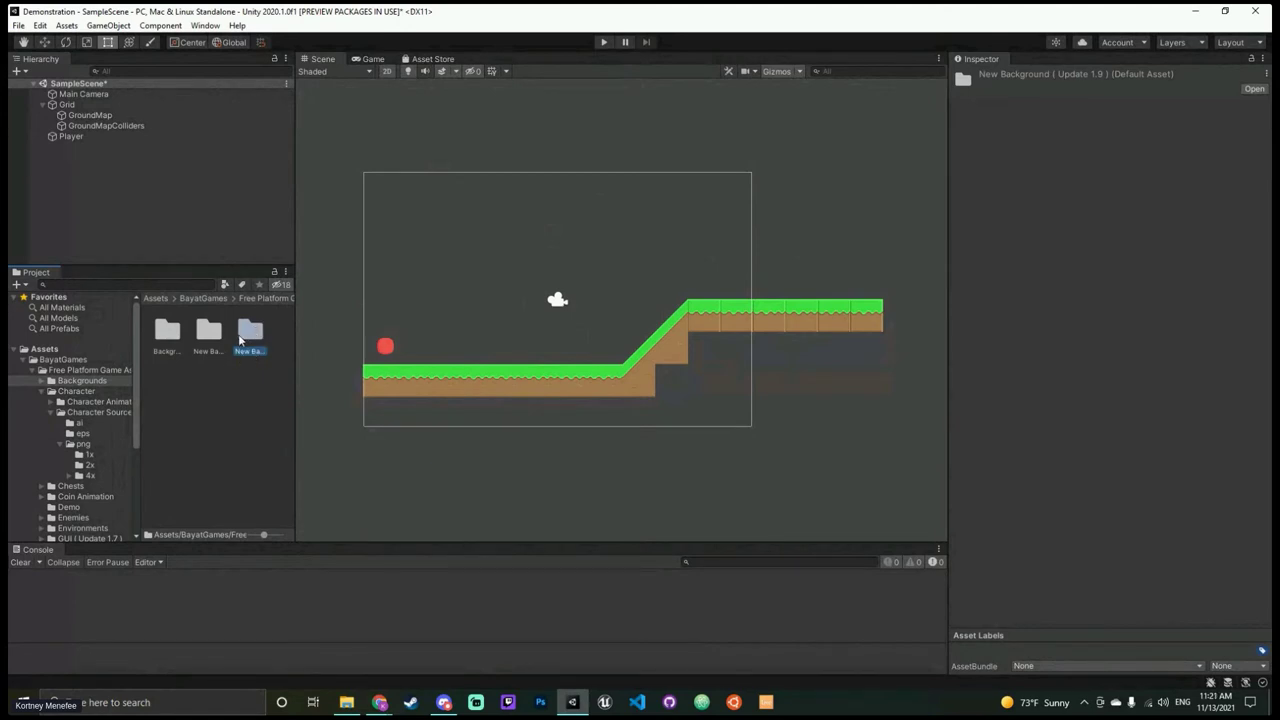
double_click(239, 341)
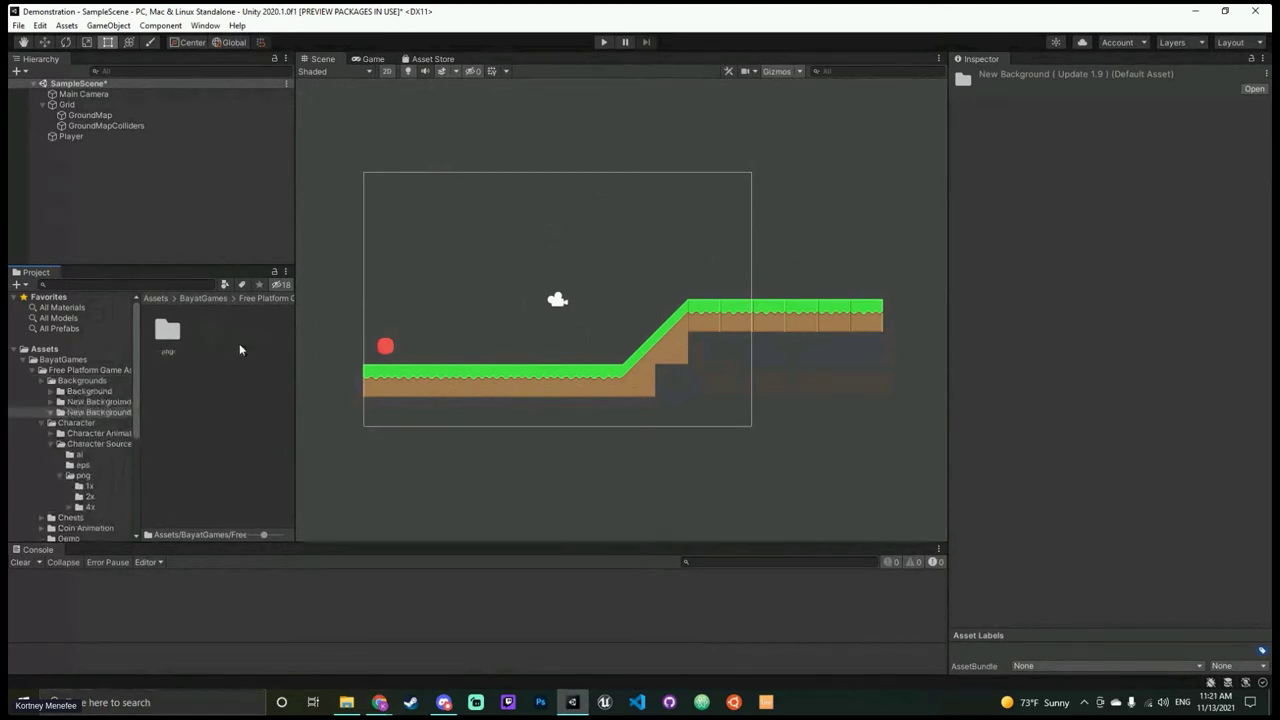
double_click(170, 346)
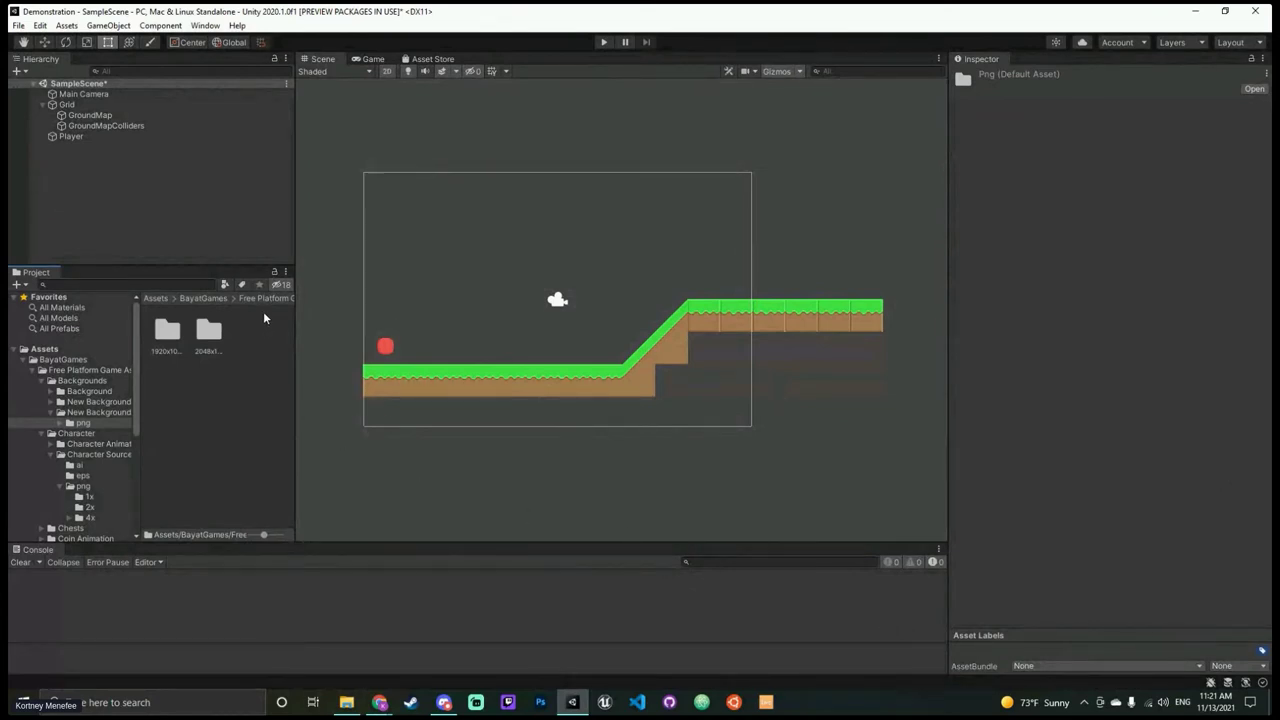
double_click(160, 340)
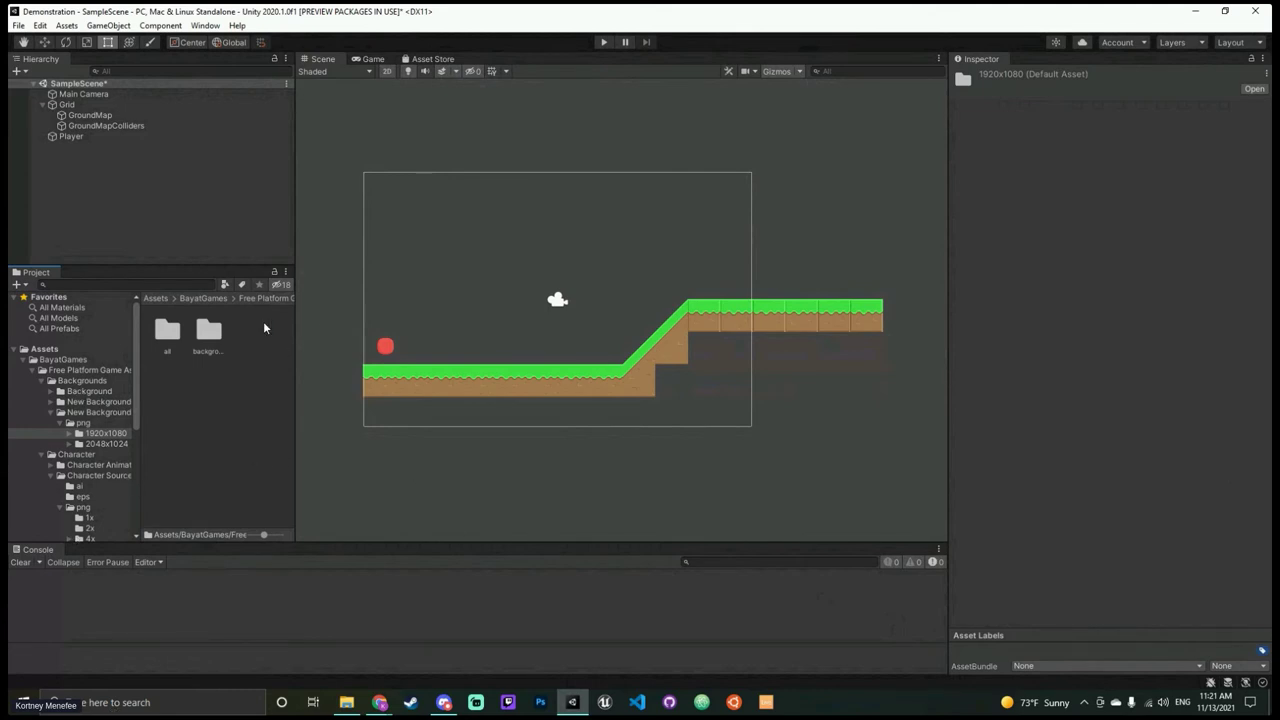
double_click(208, 330)
Step: Place the NewBackgraound 1920x1080 (2) hills sprite in the scene at about X 0.7, Y 0.38, covering the camera's lower edge
left_click_drag(167, 330, 631, 262)
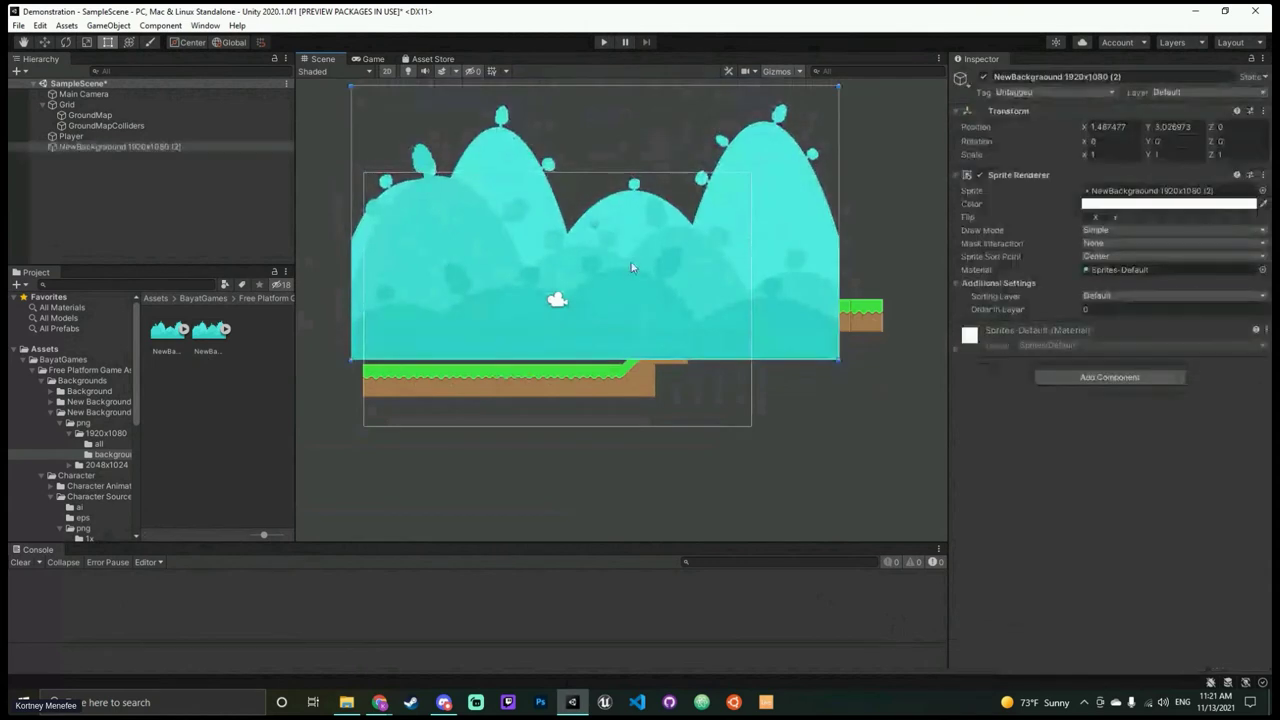
left_click_drag(628, 320, 628, 347)
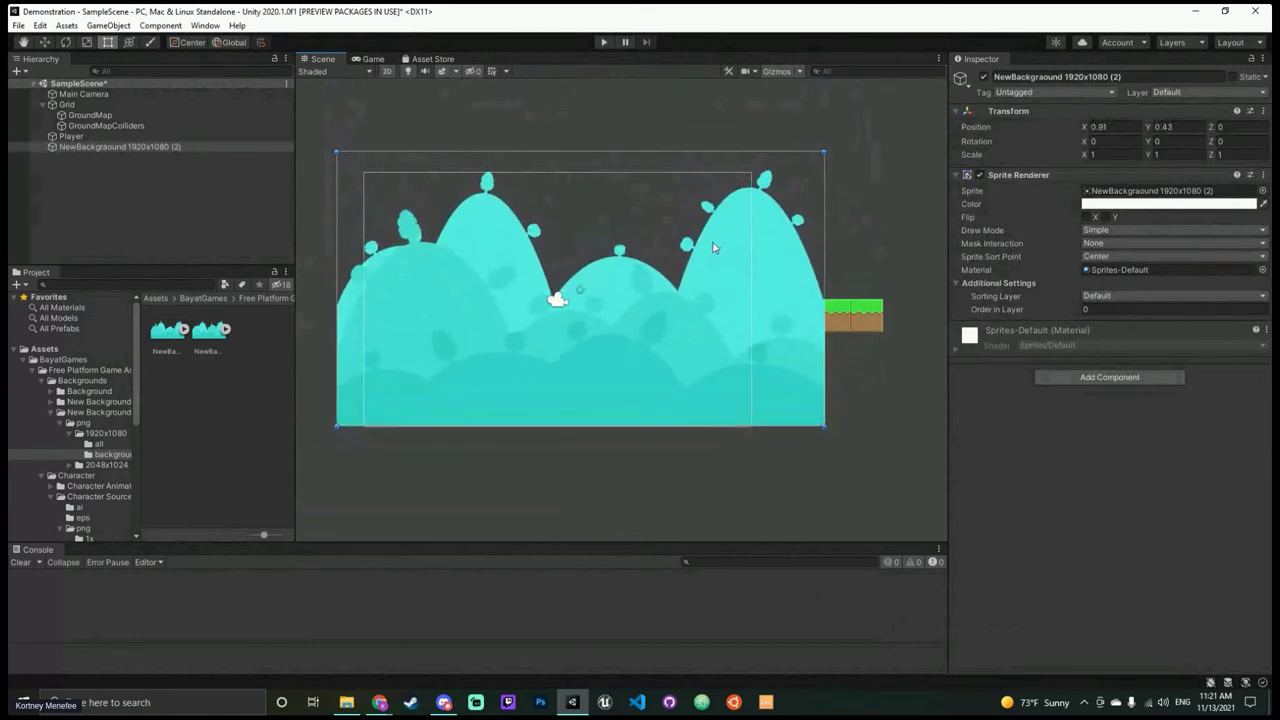
left_click_drag(629, 358, 686, 370)
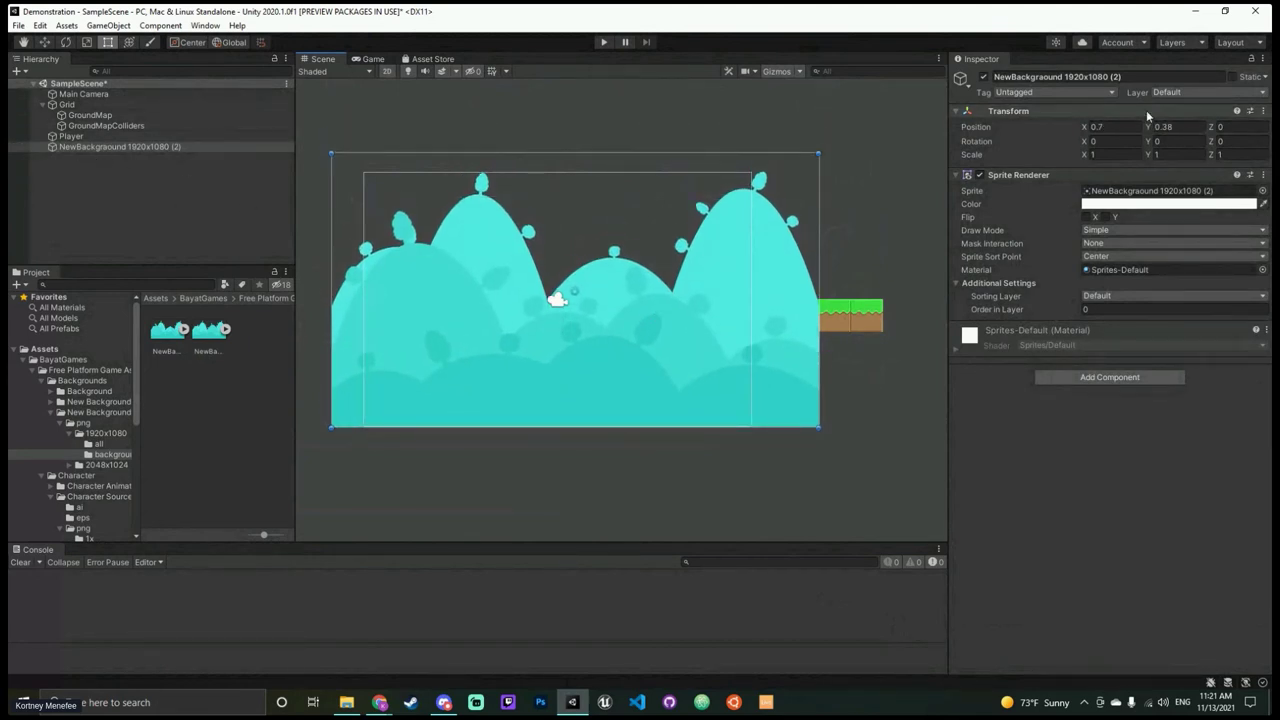
Step: Rename the hills sprite object BackGround
left_click_drag(1150, 77, 993, 76)
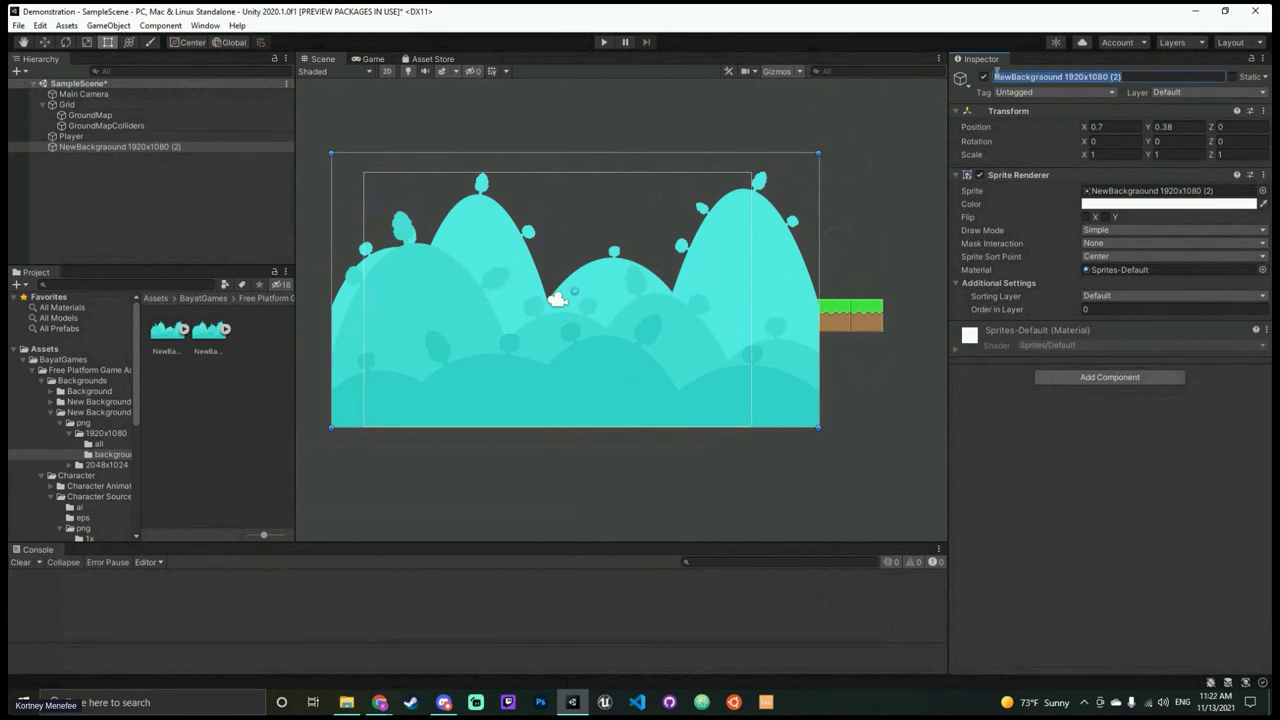
type("Back")
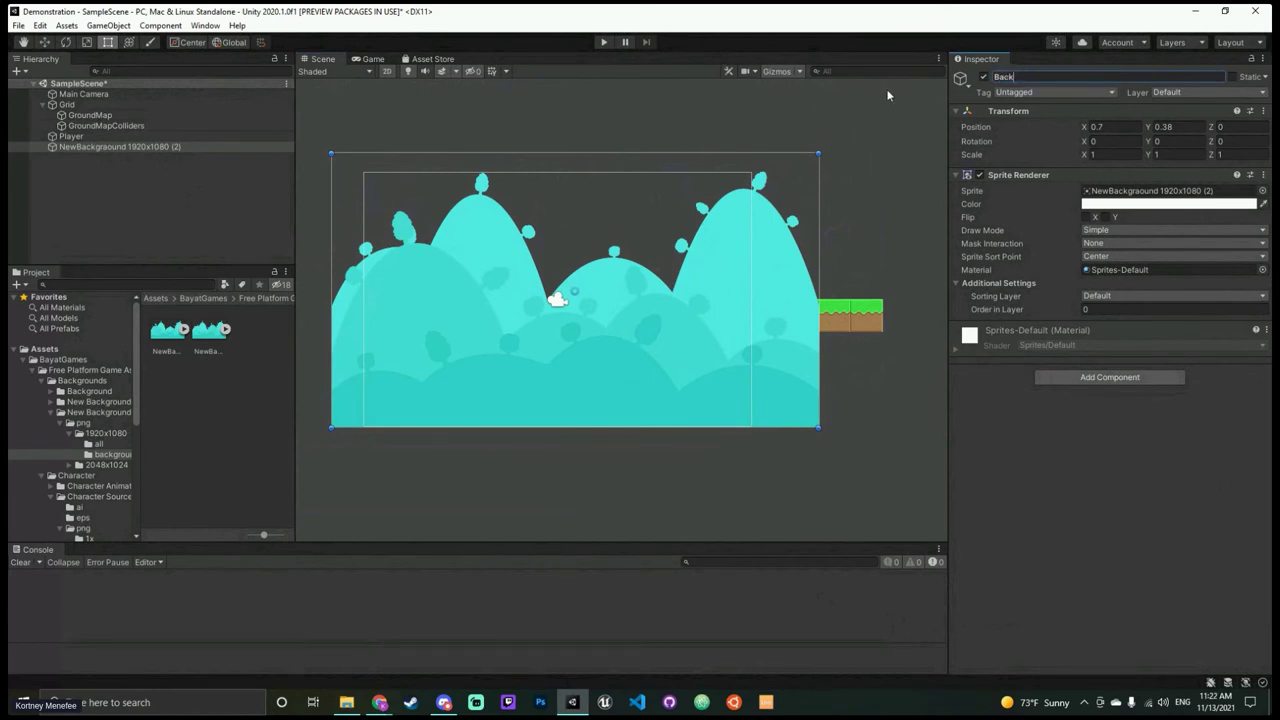
type("Ground")
key("Return")
Step: Set Order in Layer to 1 for both the GroundMap and GroundMapColliders tilemap renderers
left_click(123, 107)
left_click(120, 115)
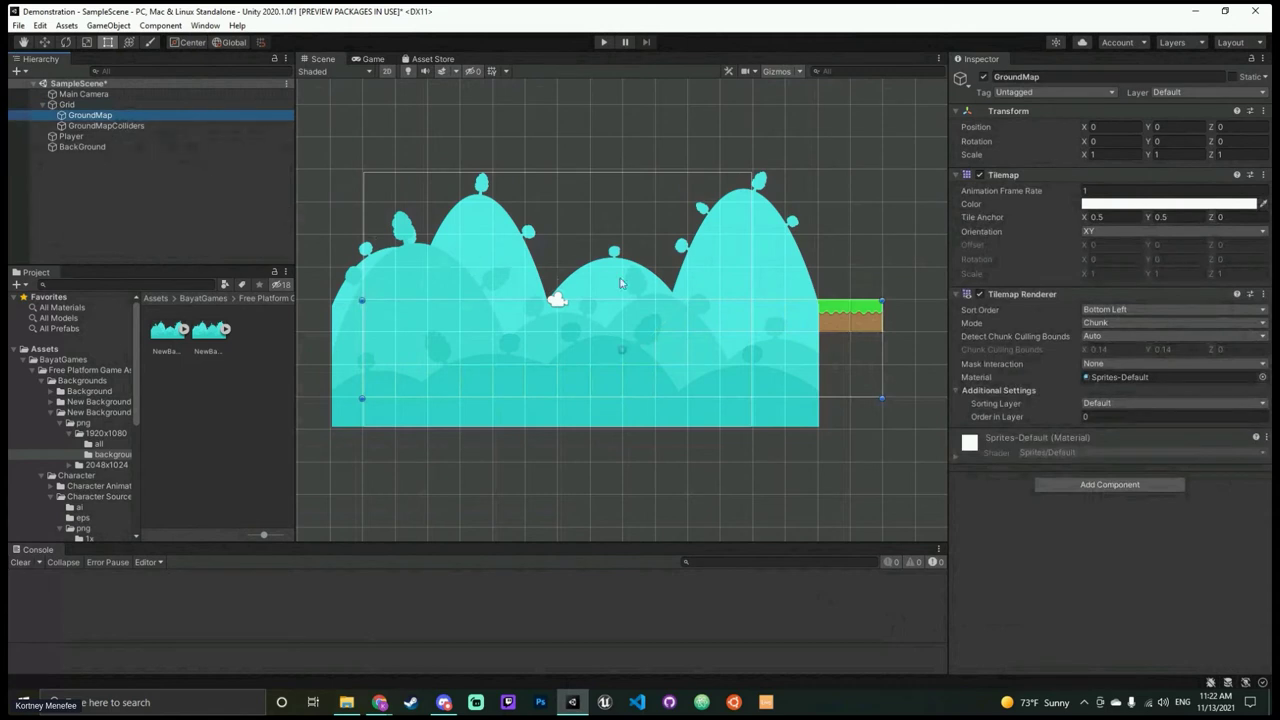
left_click(1127, 417)
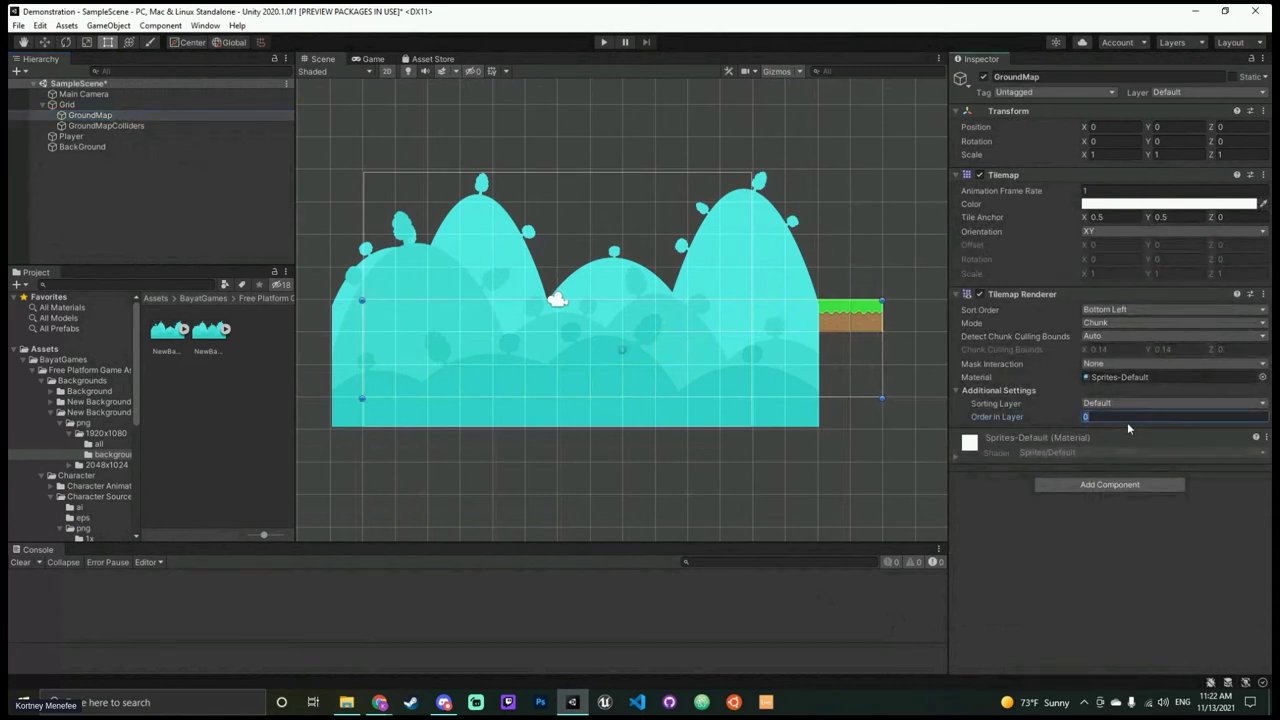
type("1")
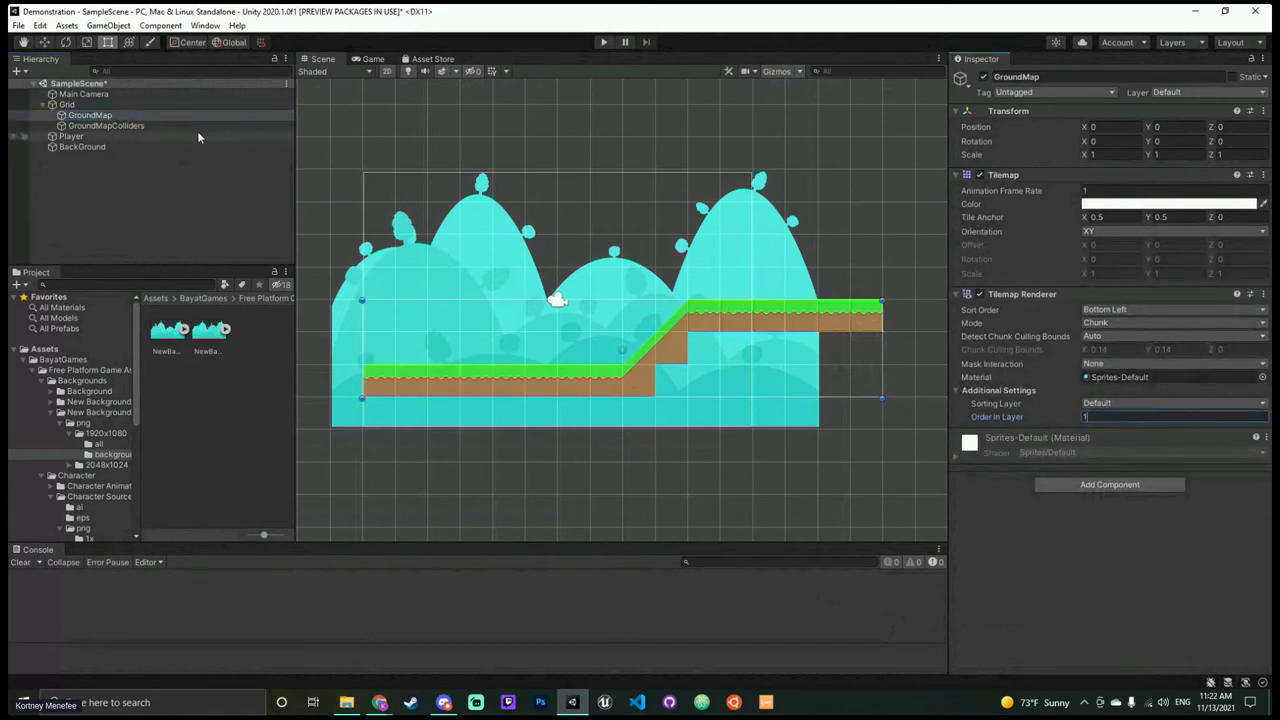
left_click(180, 125)
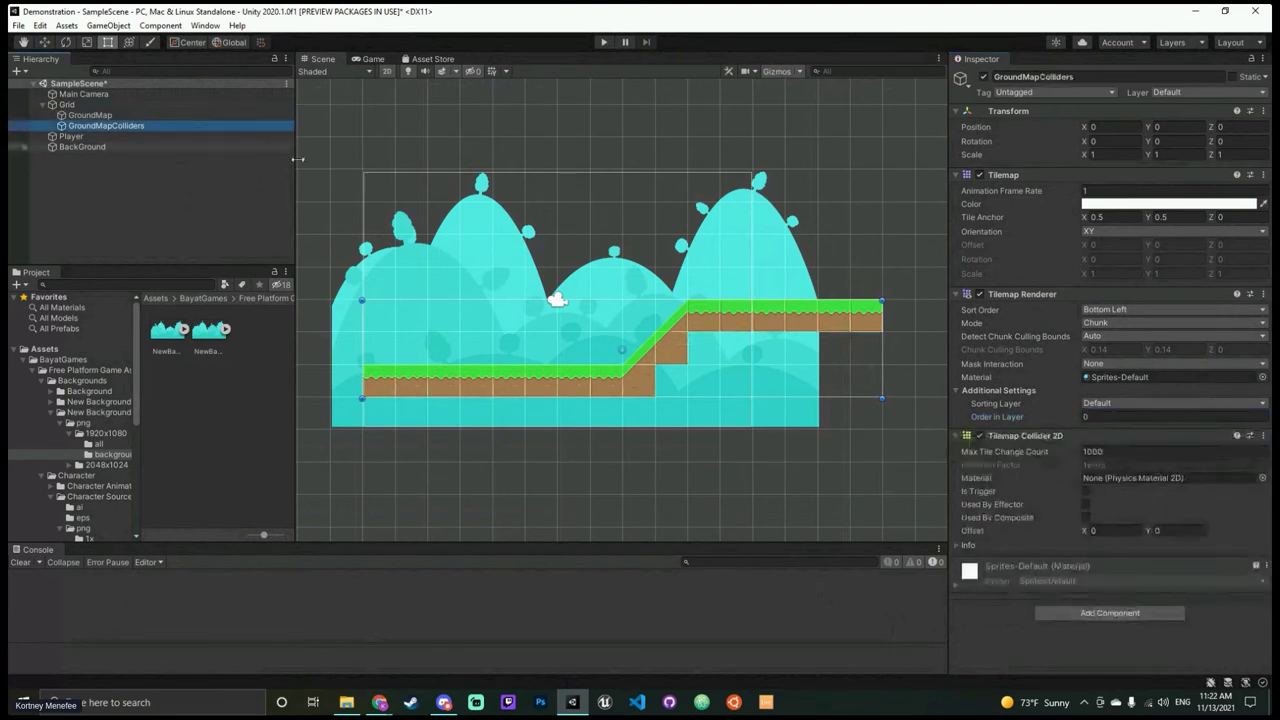
left_click(1097, 415)
type("1")
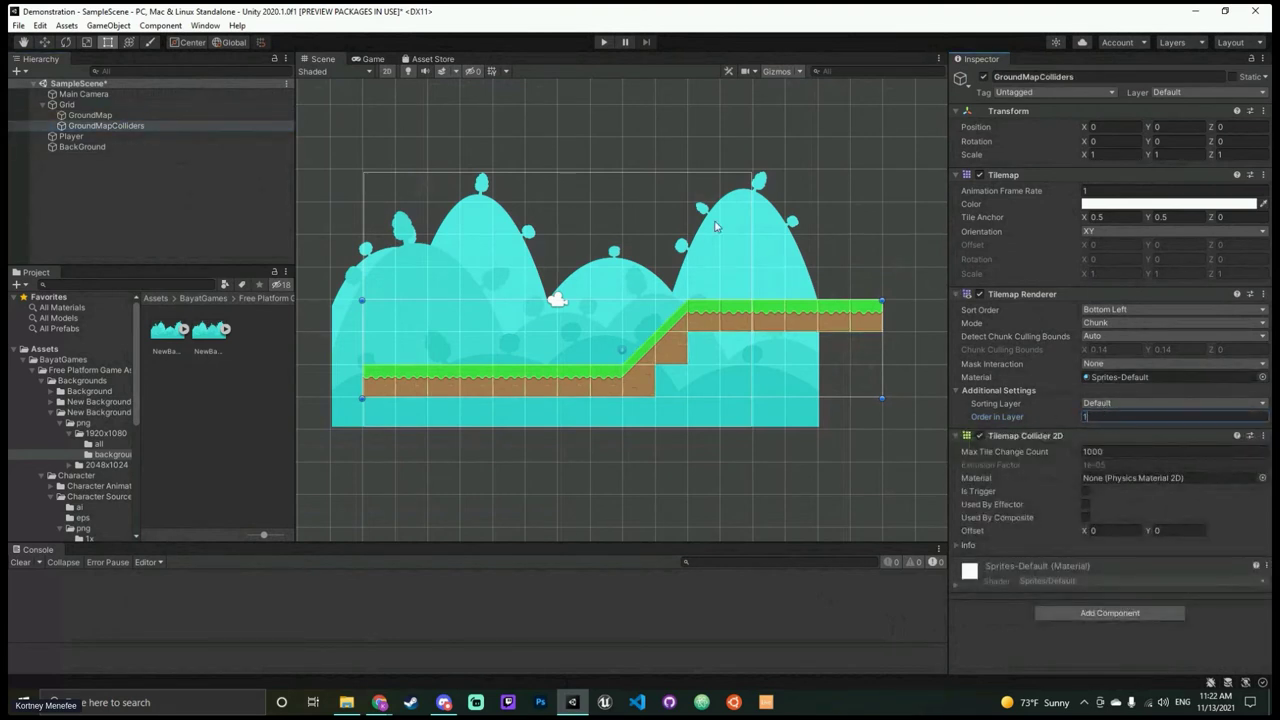
Step: Set the Player sprite's Order in Layer to 1 so it draws in front of the background
left_click(210, 130)
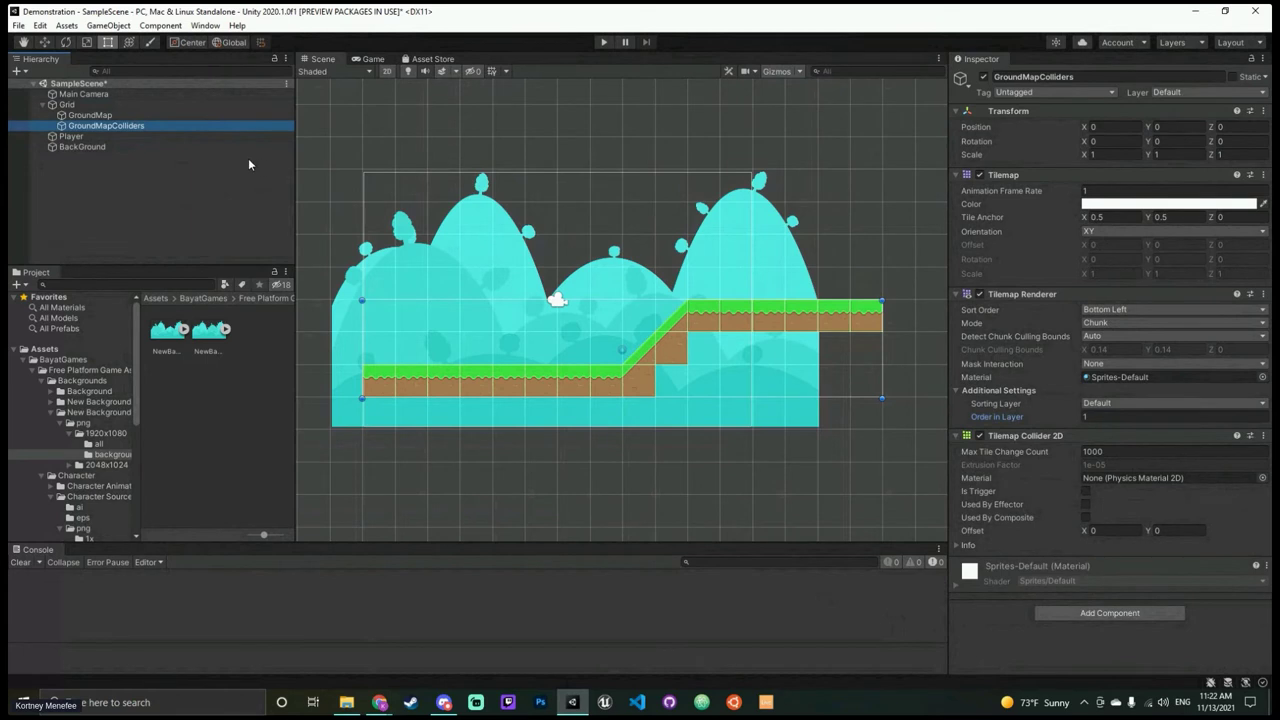
left_click(212, 134)
left_click(1105, 309)
type("1")
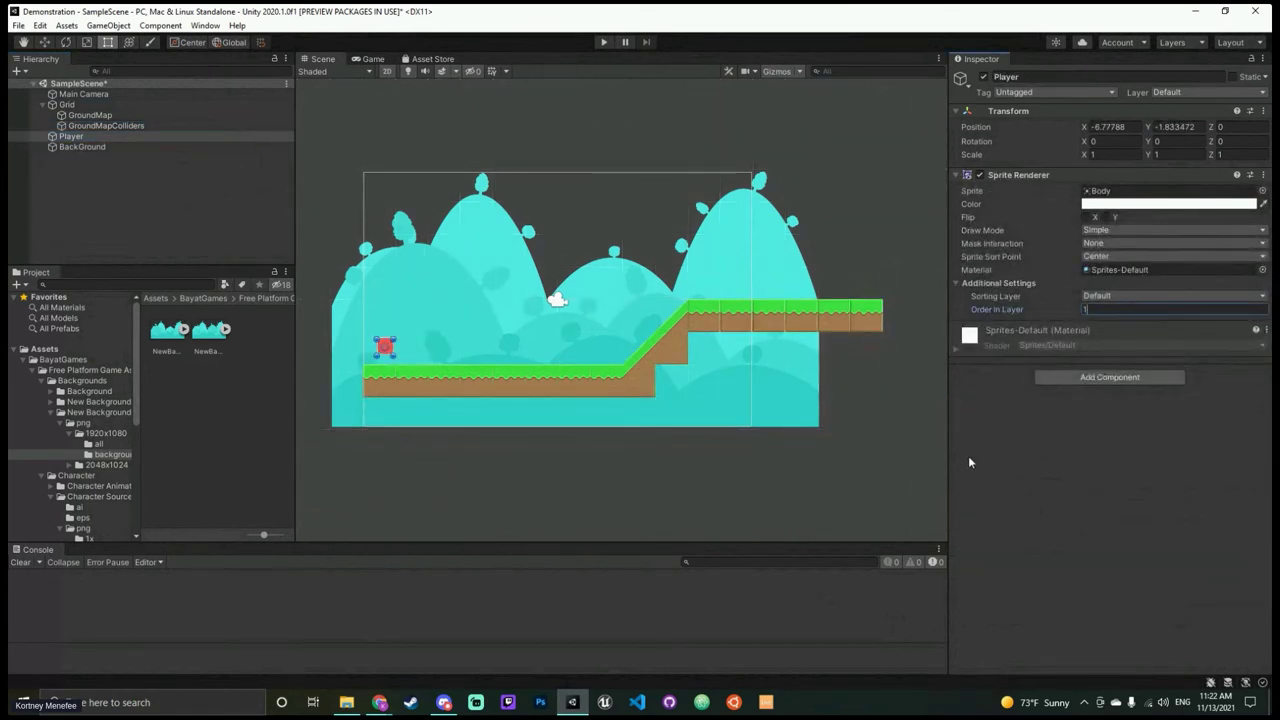
Step: Check the Main Camera's preview of the layered scene and reselect GroundMap
left_click(180, 94)
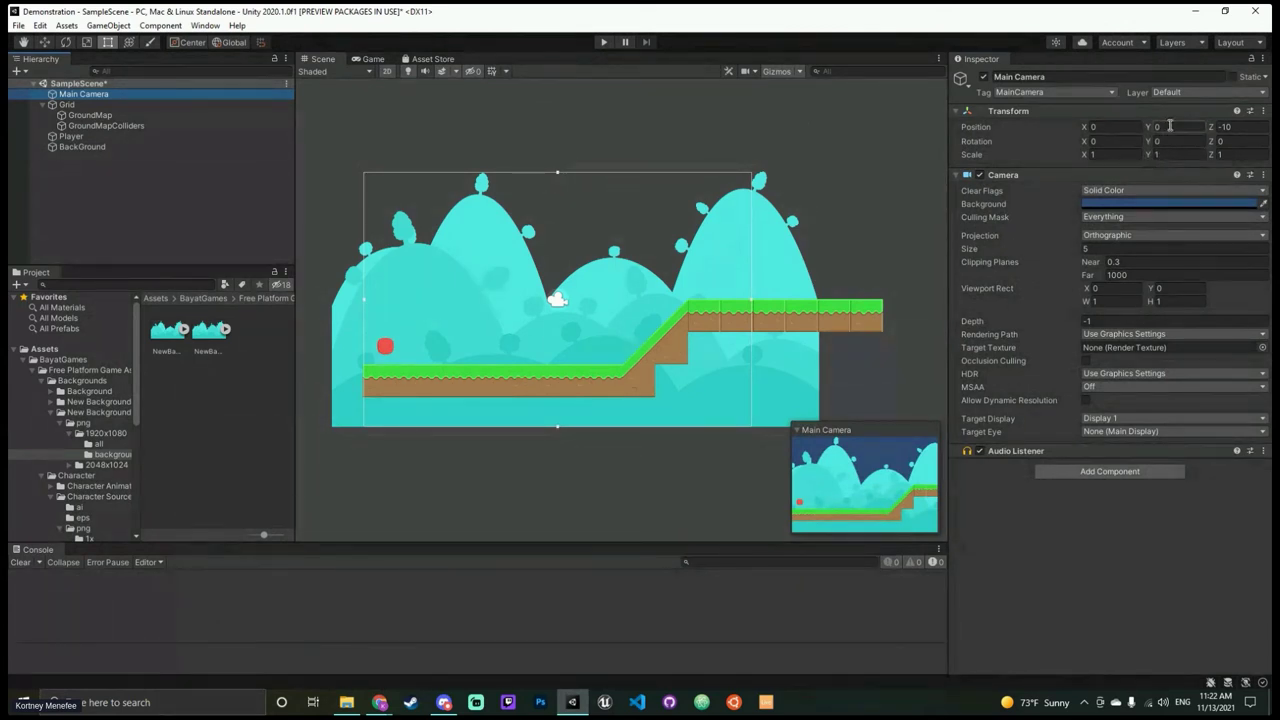
left_click(148, 114)
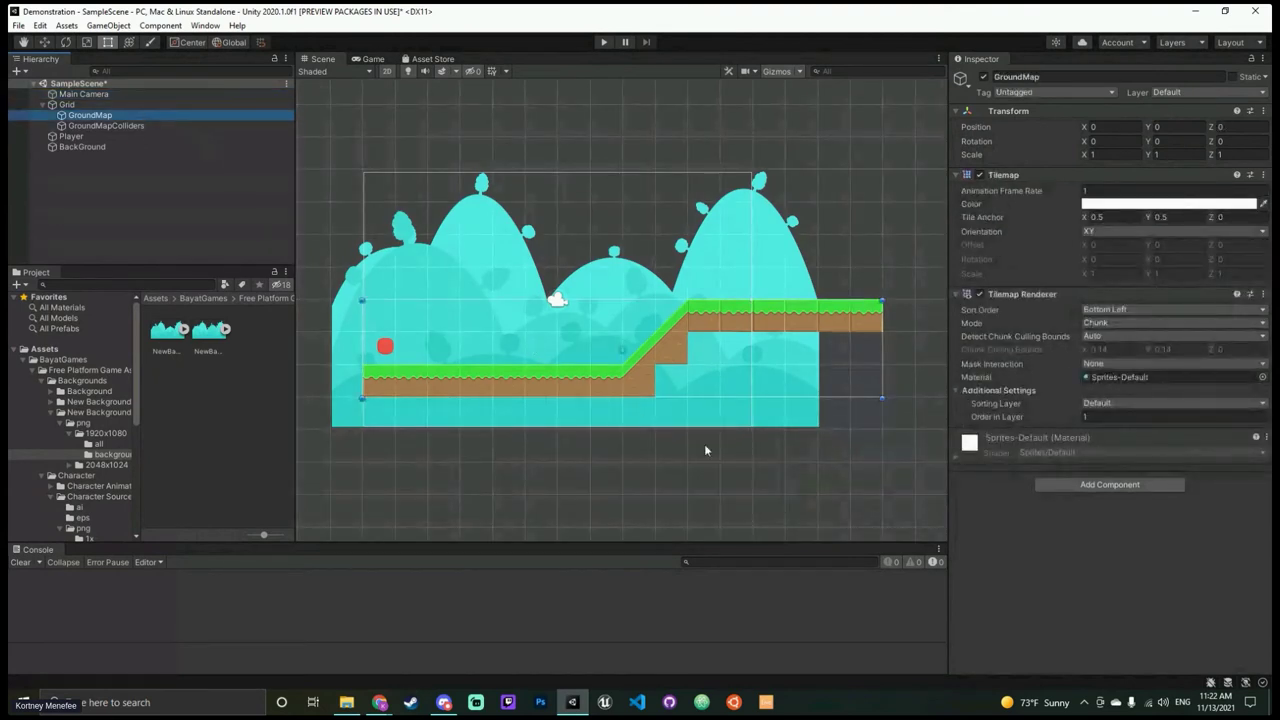
Step: Try an Order in Layer of 5 on the GroundMap tilemap renderer, then restore it to 1
left_click(983, 417)
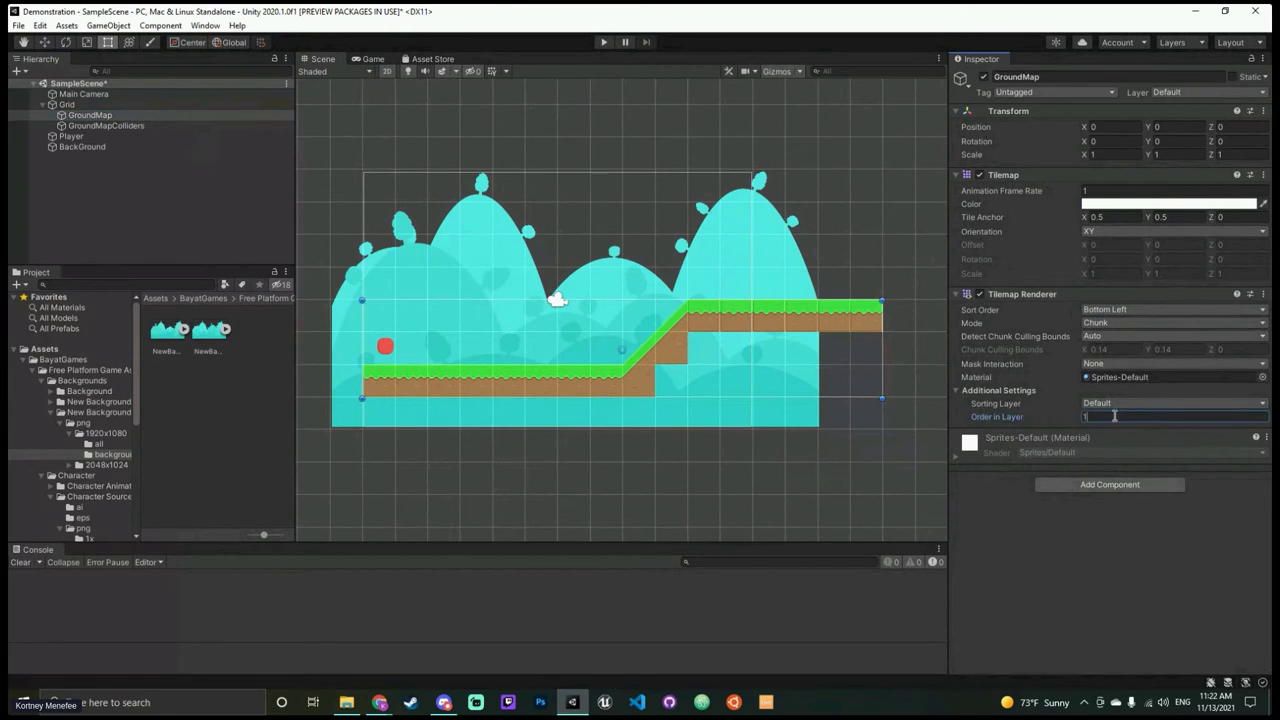
type("5")
double_click(1087, 417)
type("1")
Step: Check which Sorting Layer options are available for the GroundMap tilemap renderer
left_click(1124, 403)
left_click(1124, 406)
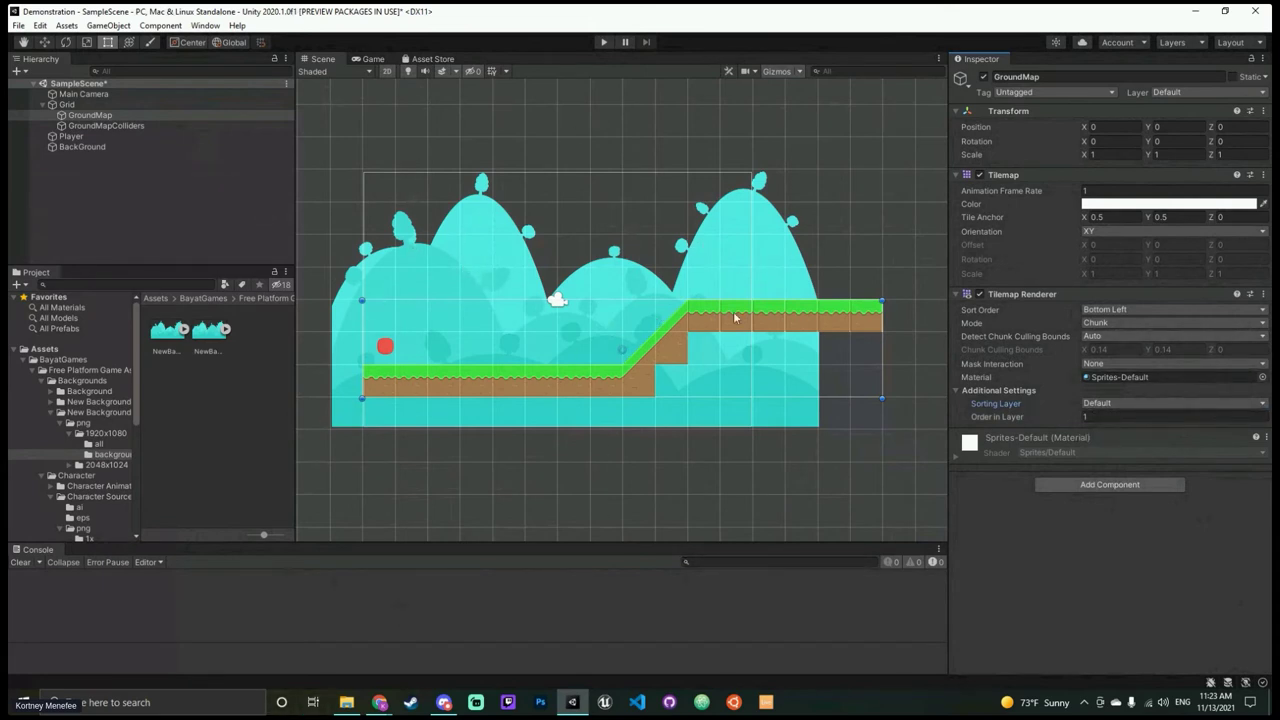
left_click(1148, 404)
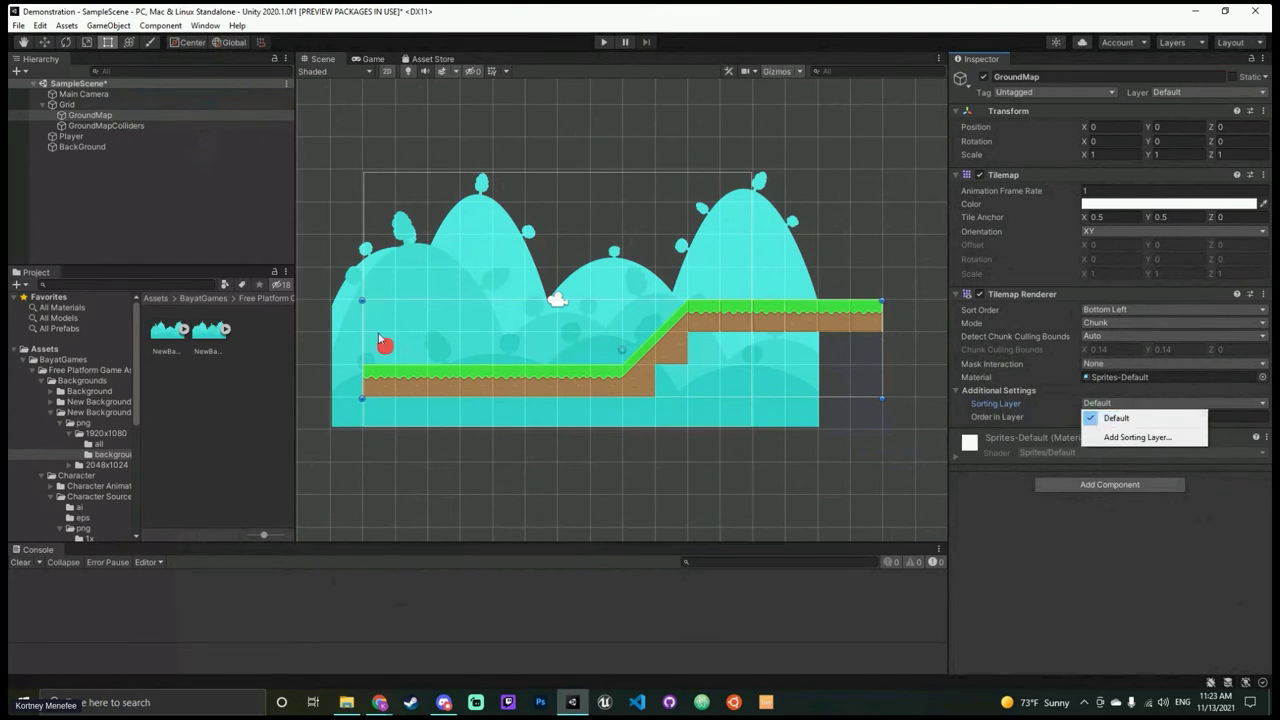
left_click(1141, 550)
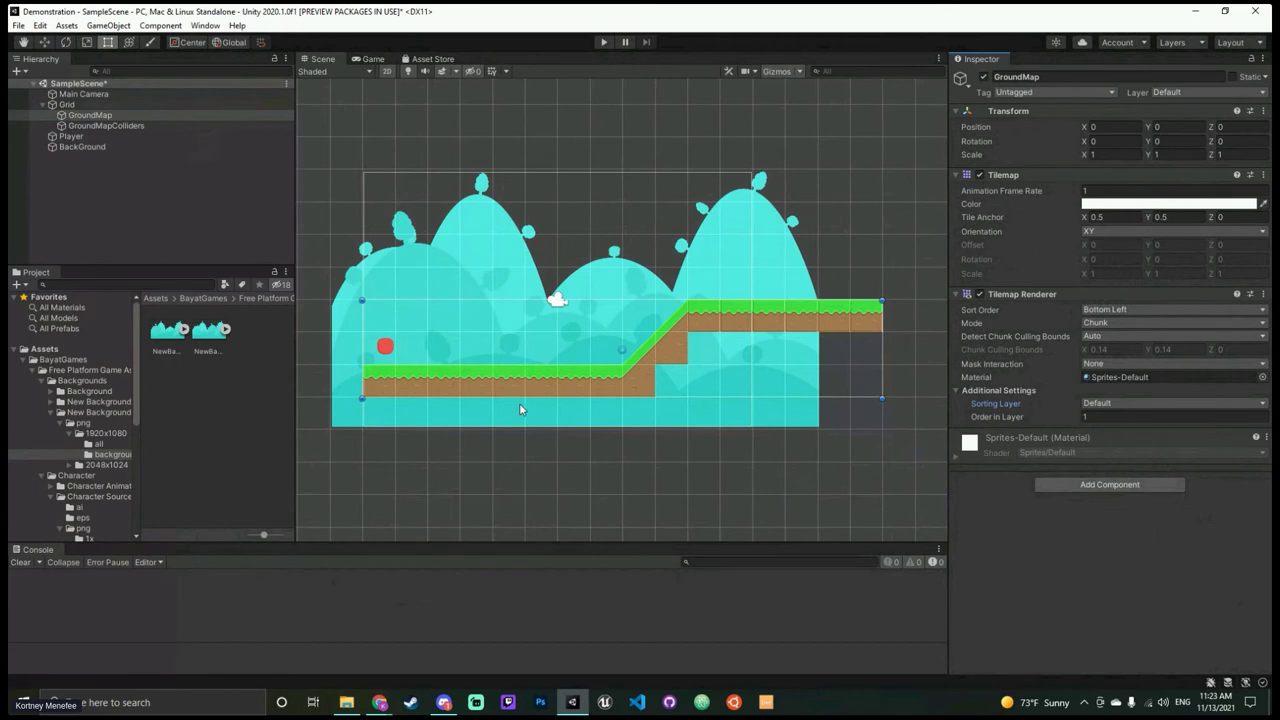
Step: Check the Main Camera's preview and position settings, and save the scene
left_click(83, 94)
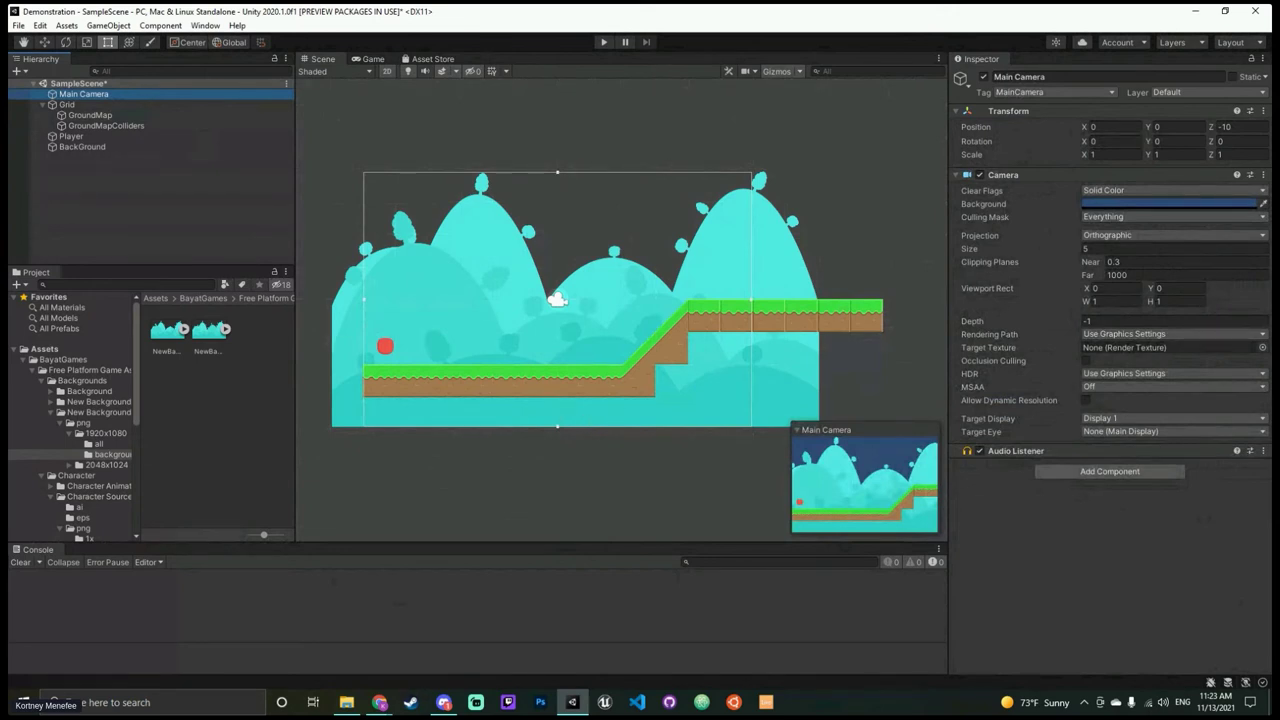
left_click(1155, 128)
mouse_move(1155, 128)
left_mouse_down()
mouse_move(1180, 133)
mouse_move(1158, 140)
left_mouse_up()
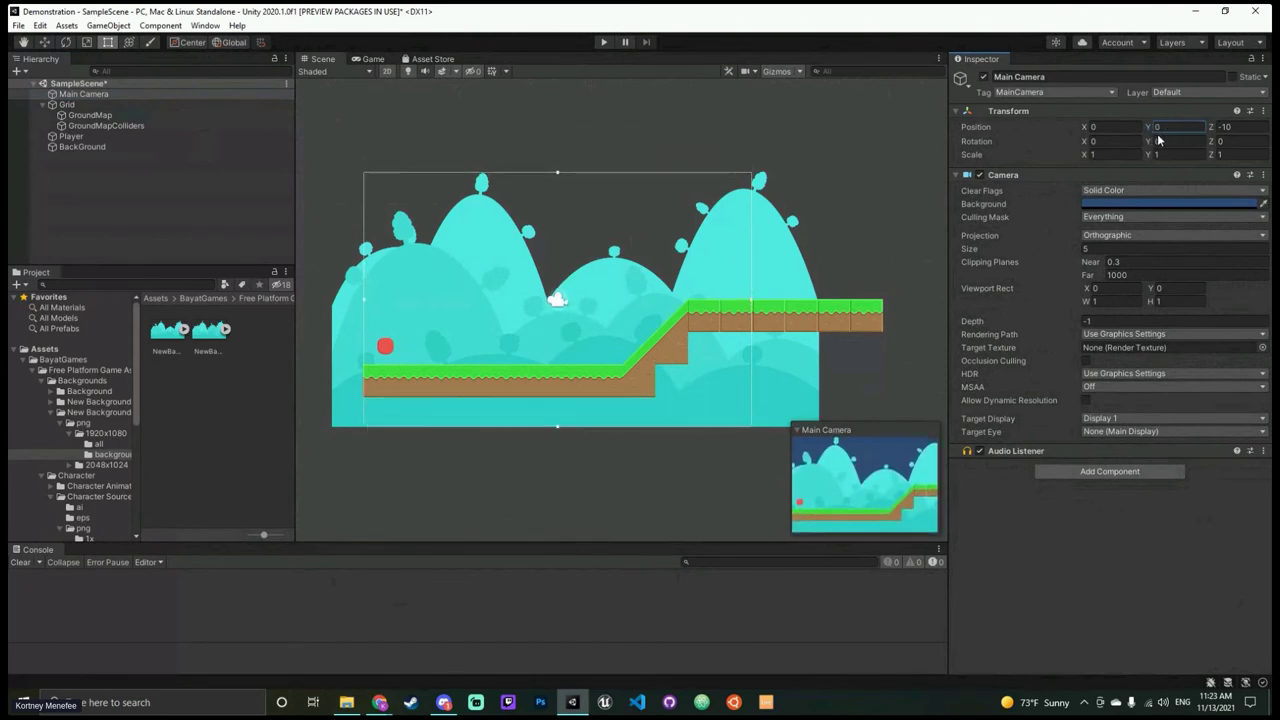
left_click(499, 497)
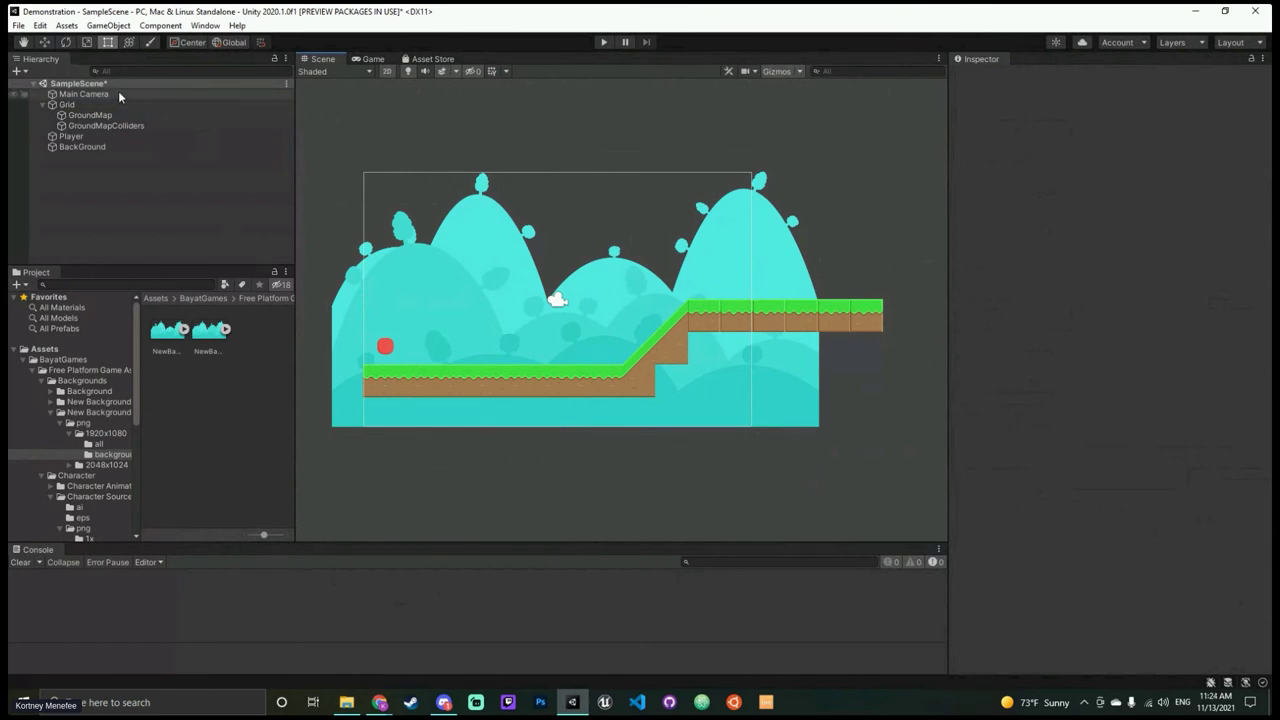
key("ctrl+s")
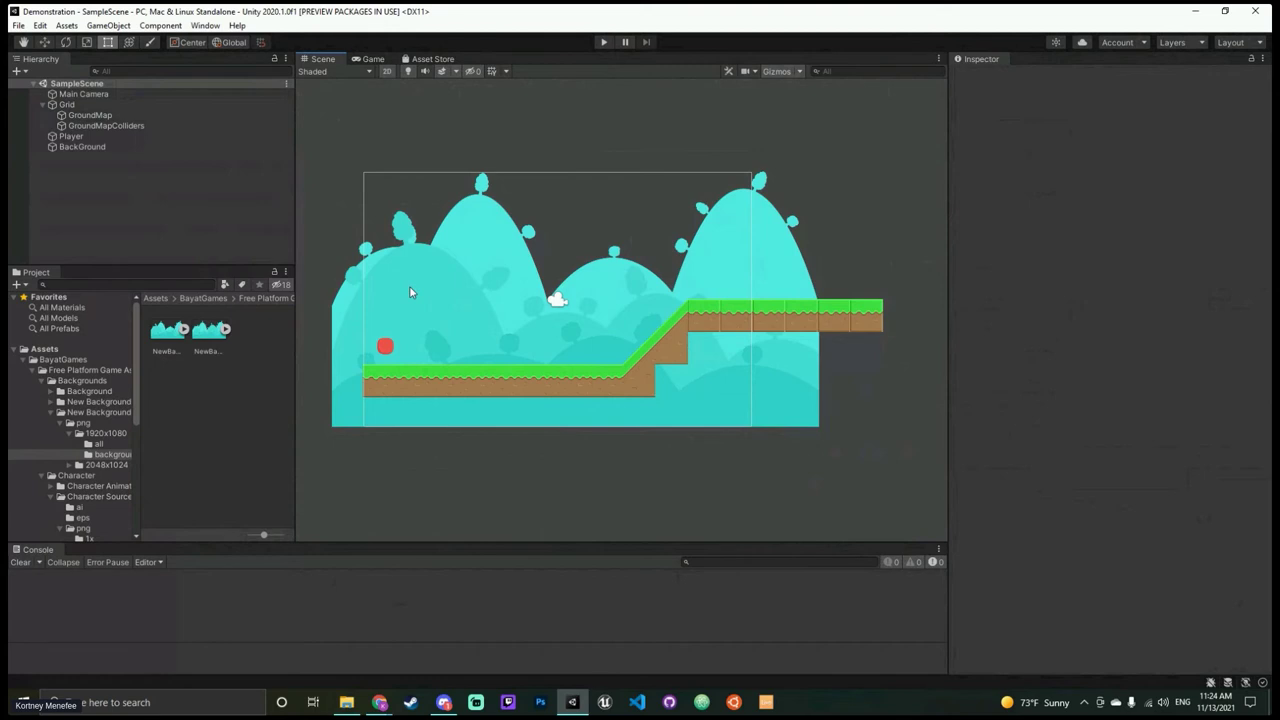
Step: Review the renderer settings of BackGround, GroundMap, GroundMapColliders and Player, keeping Order in Layer at 1 for GroundMapColliders
left_click(536, 329)
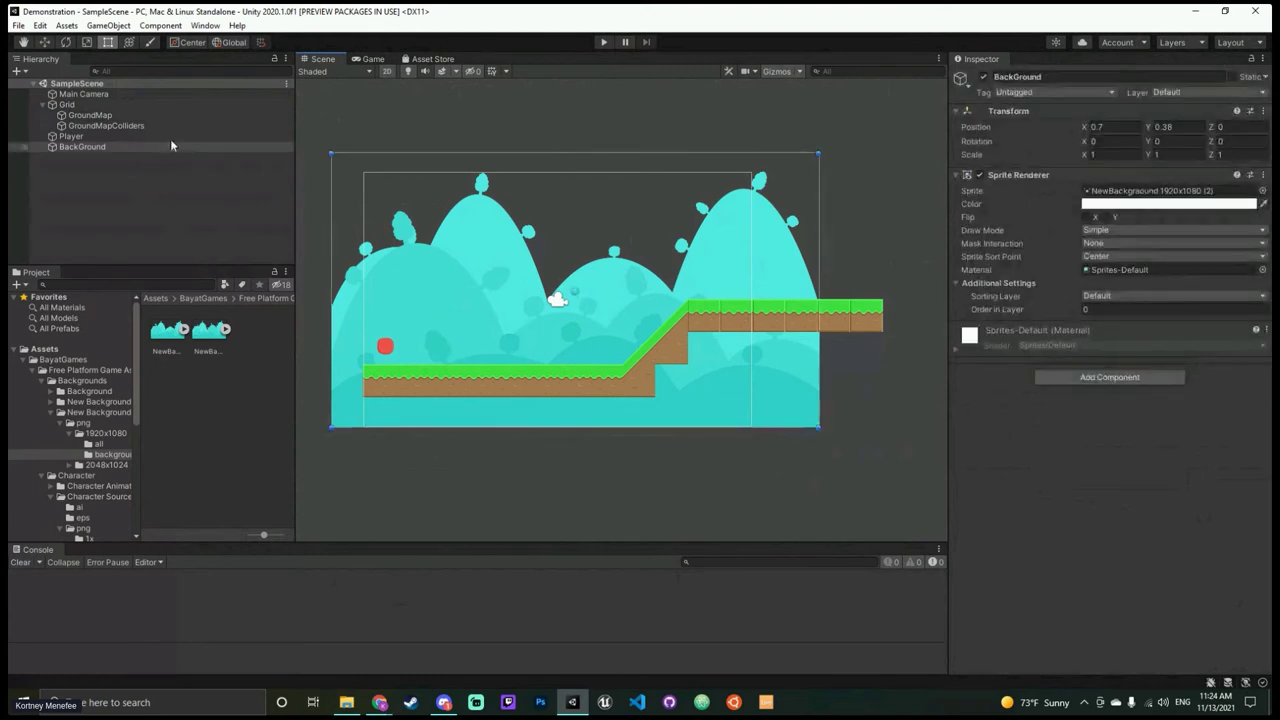
left_click(155, 124)
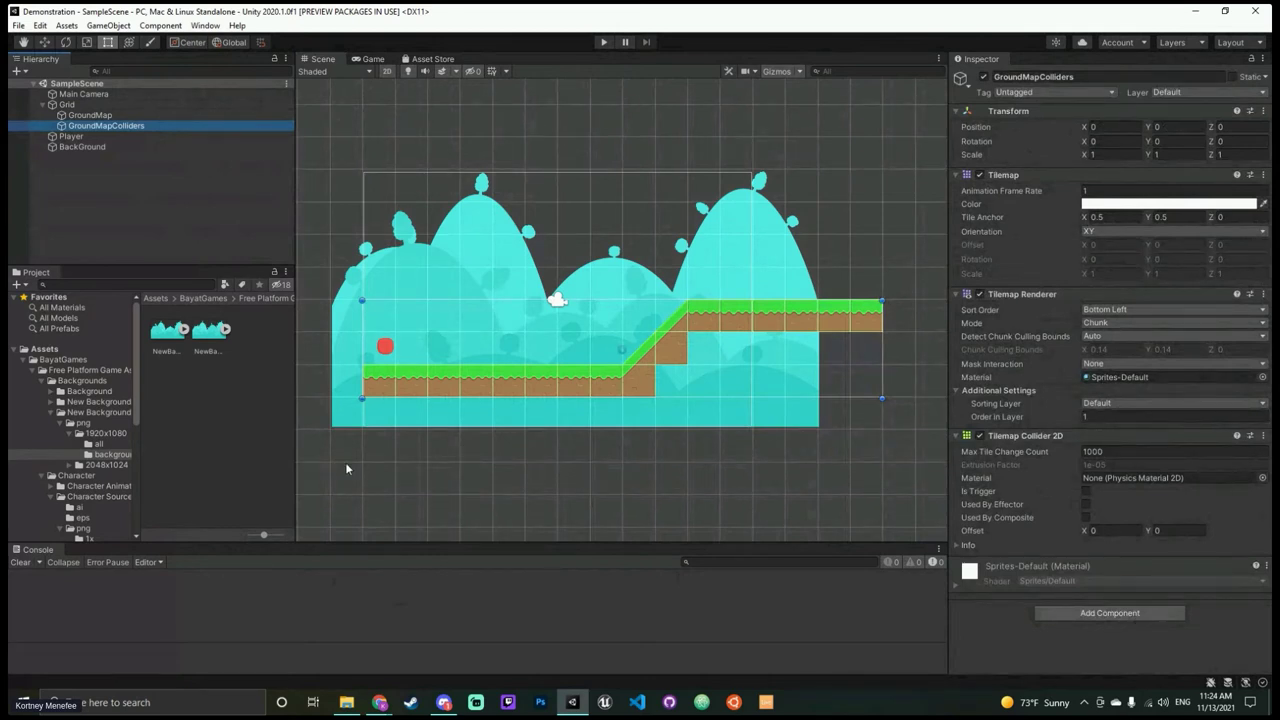
left_click(134, 117)
left_click(13, 115)
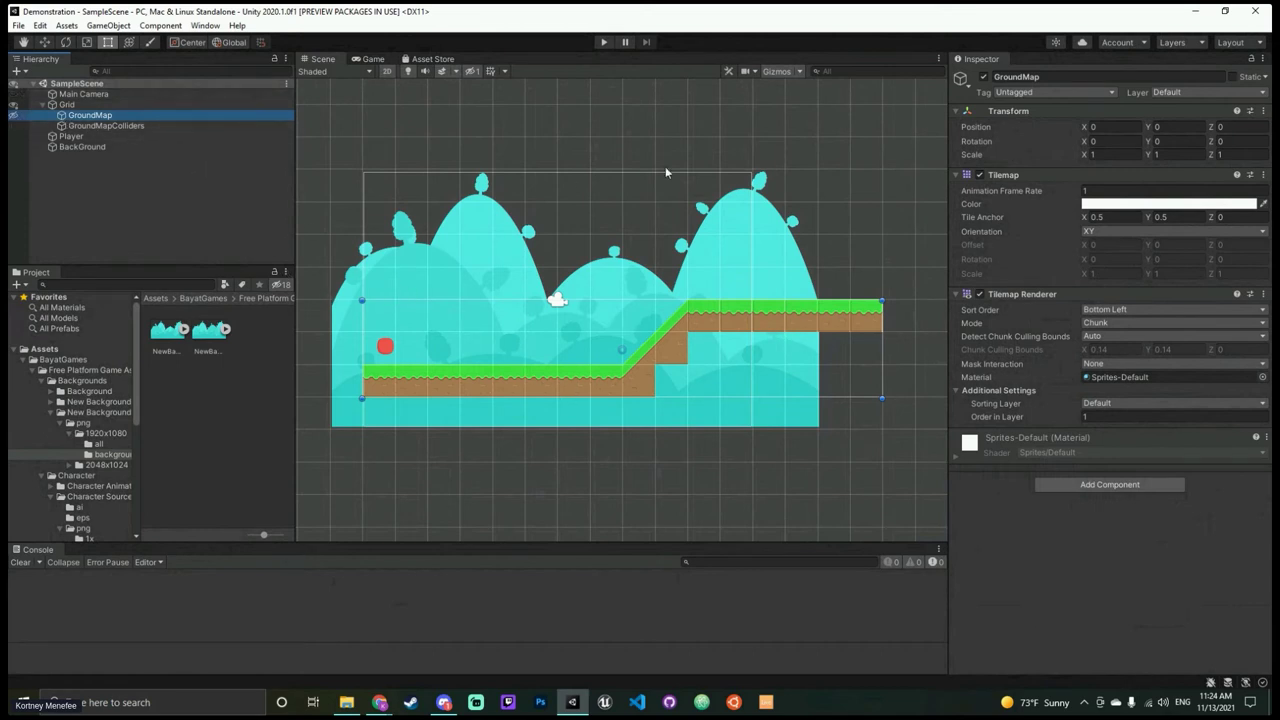
left_click(163, 124)
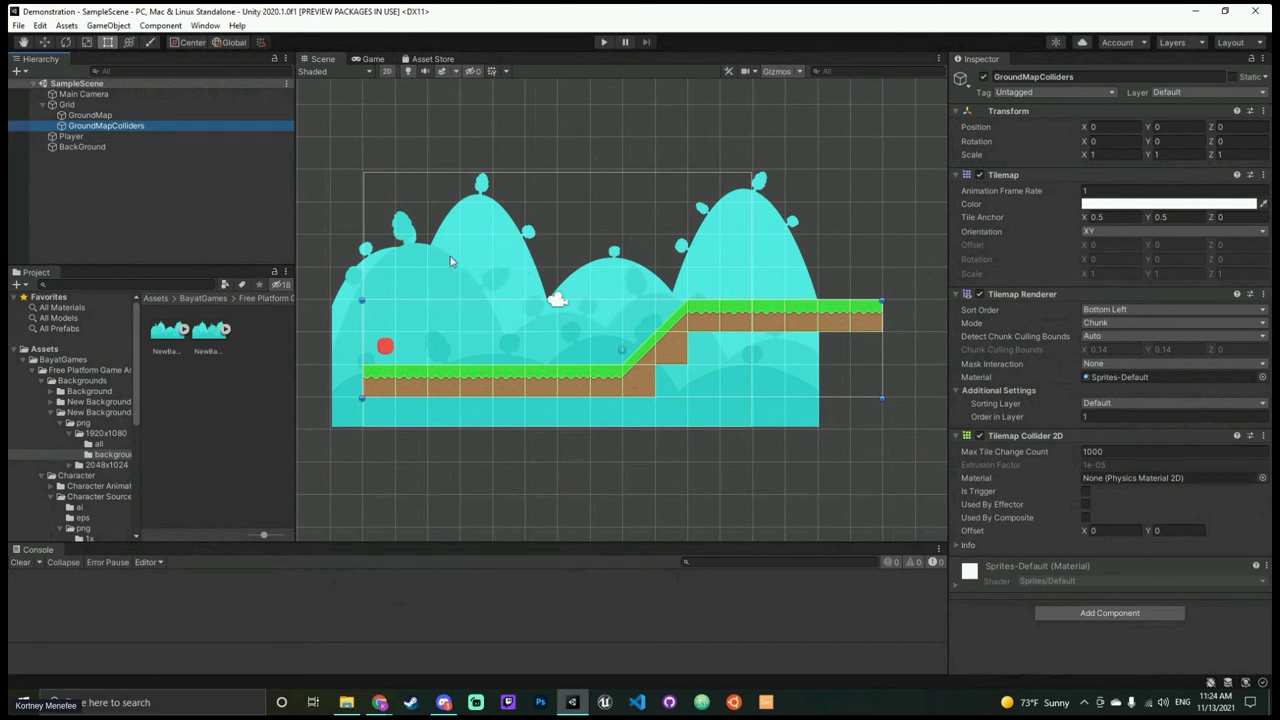
left_click(1090, 416)
type("1")
key("Return")
left_click(155, 137)
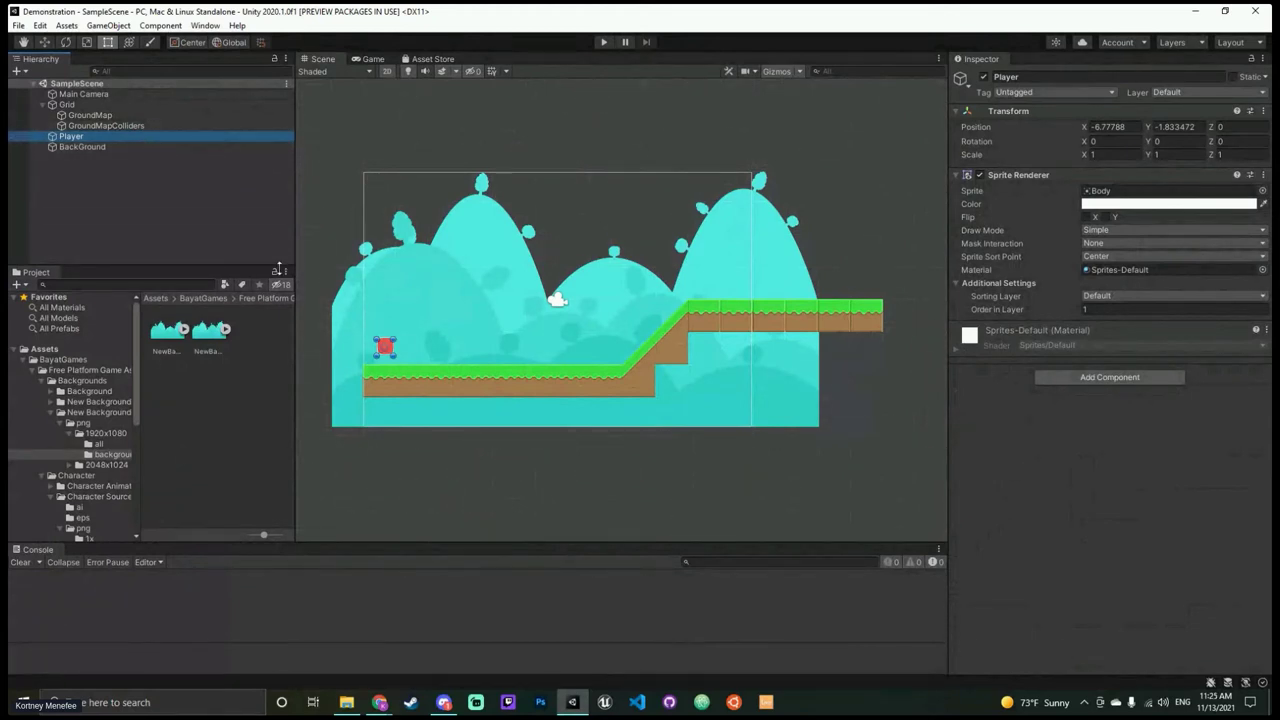
Step: Create a folder named Scripts inside the BayatGames assets folder
left_click(63, 359)
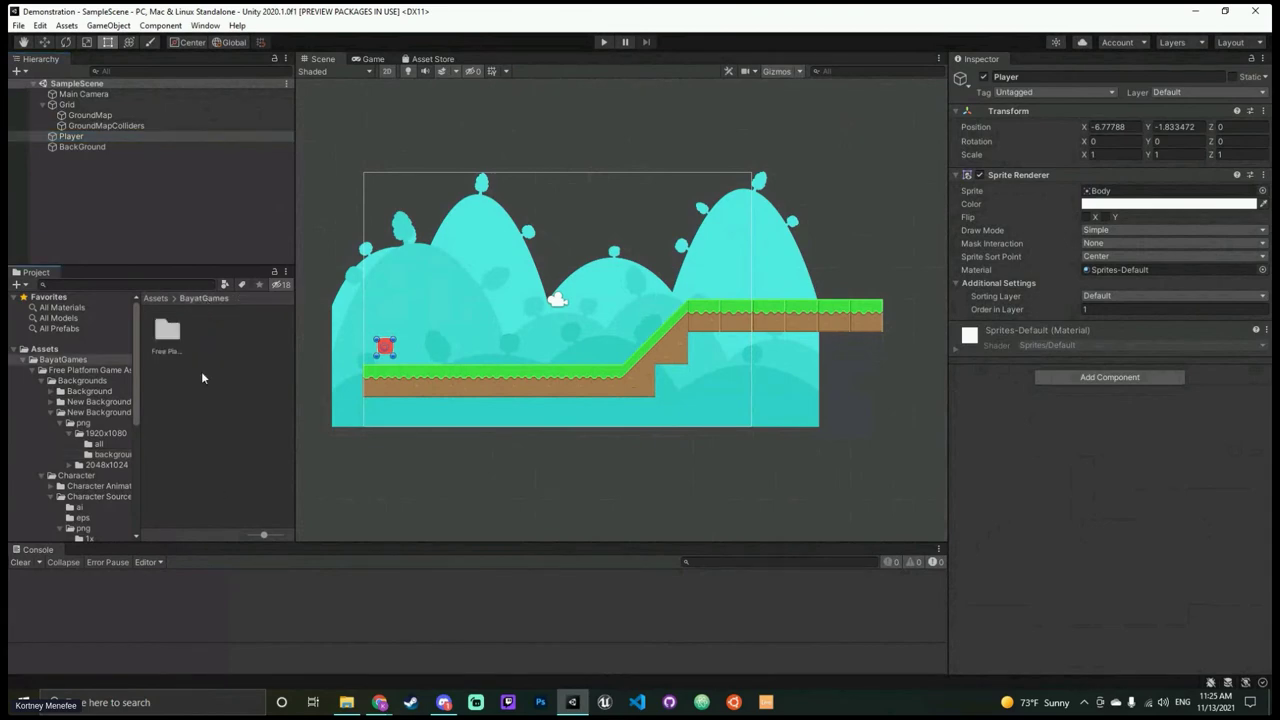
right_click(201, 371)
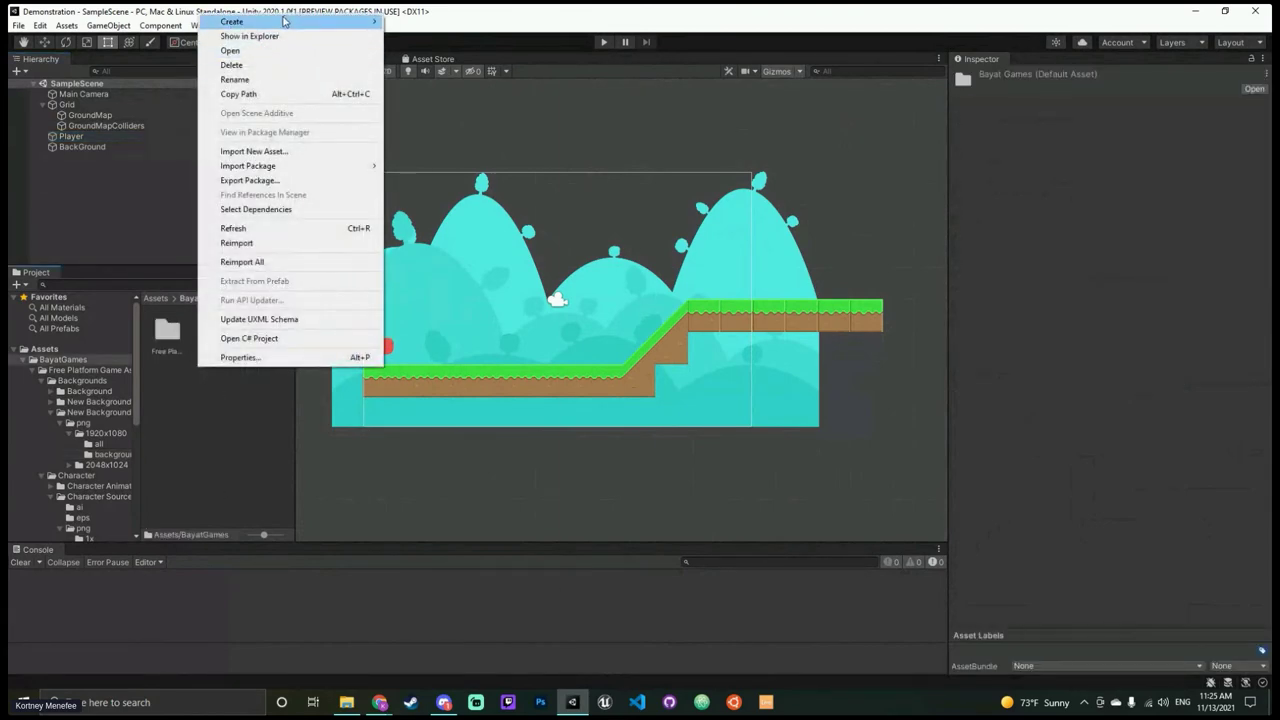
mouse_move(364, 24)
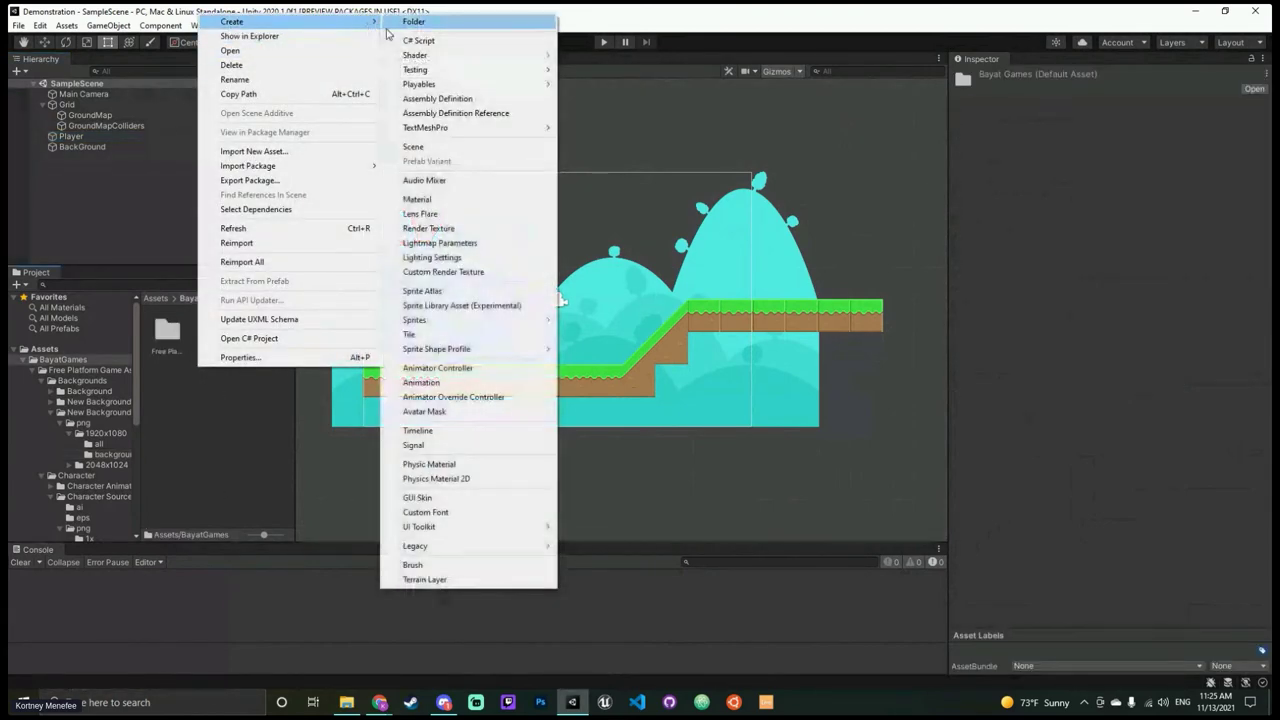
left_click(410, 24)
type("Scripts")
key("Return")
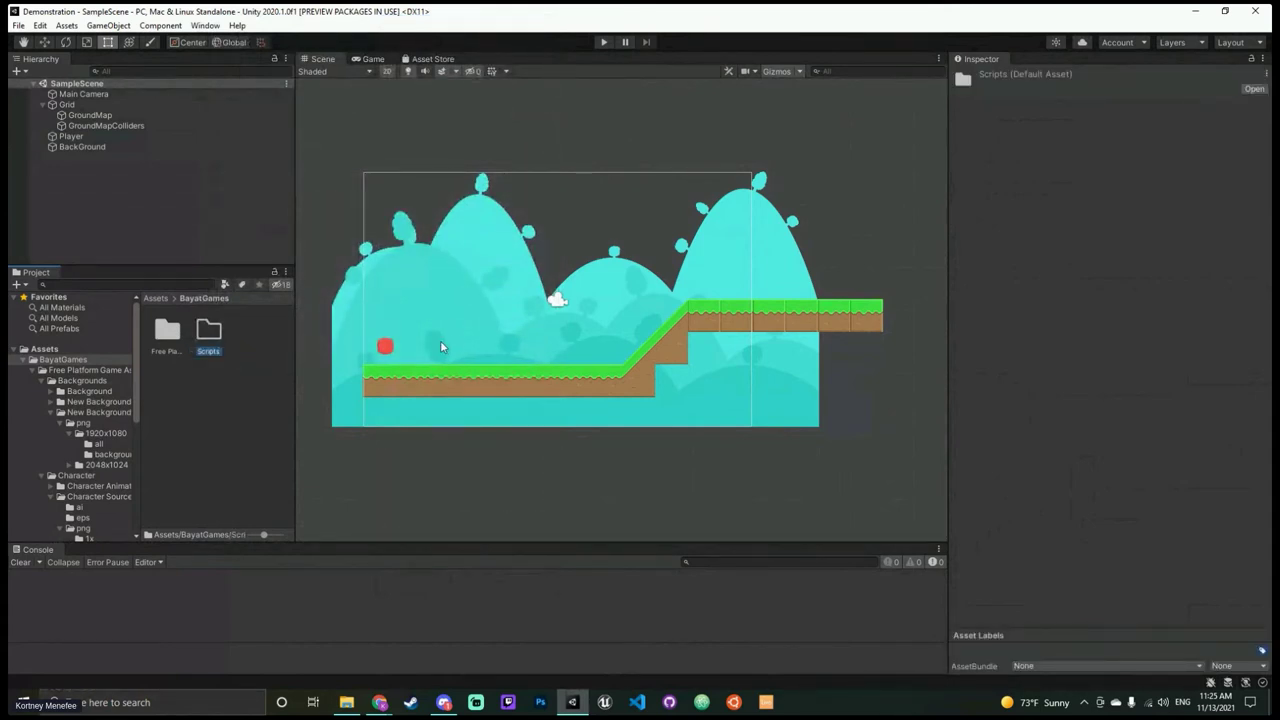
Step: Create a C# script named CharacterController in the Scripts folder and open it in Visual Studio
double_click(209, 337)
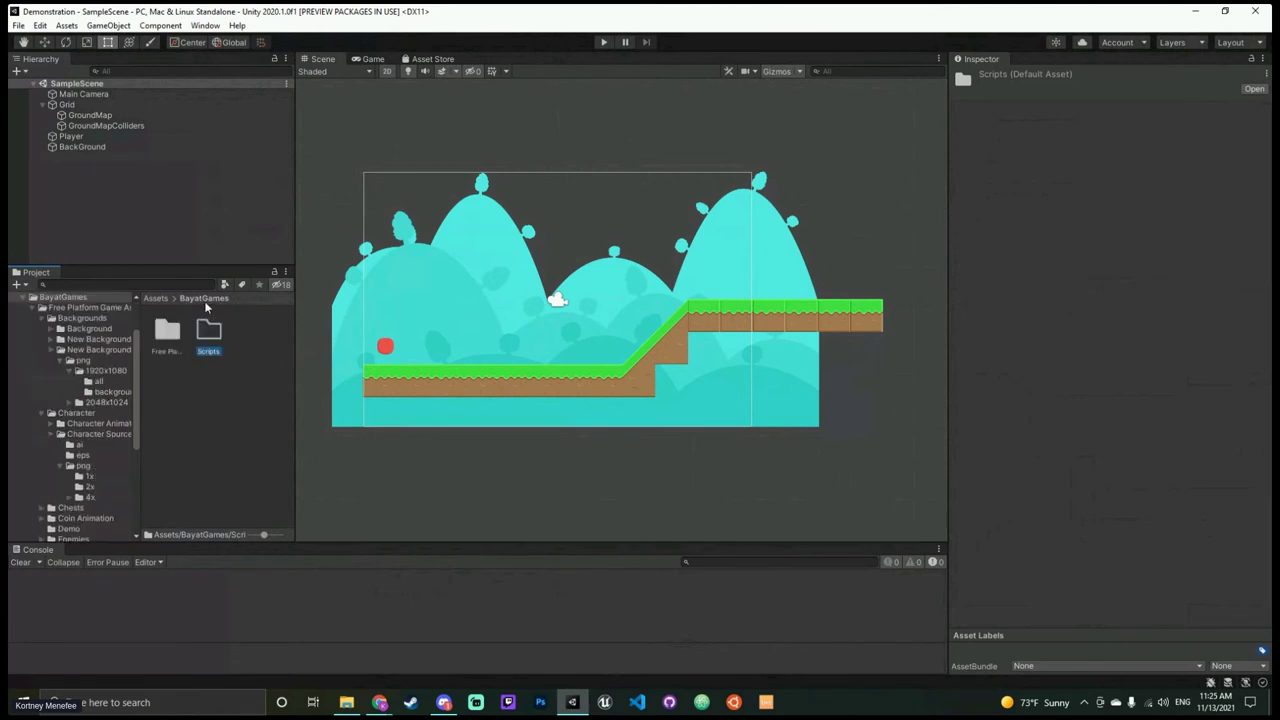
right_click(192, 345)
mouse_move(254, 344)
left_click(493, 170)
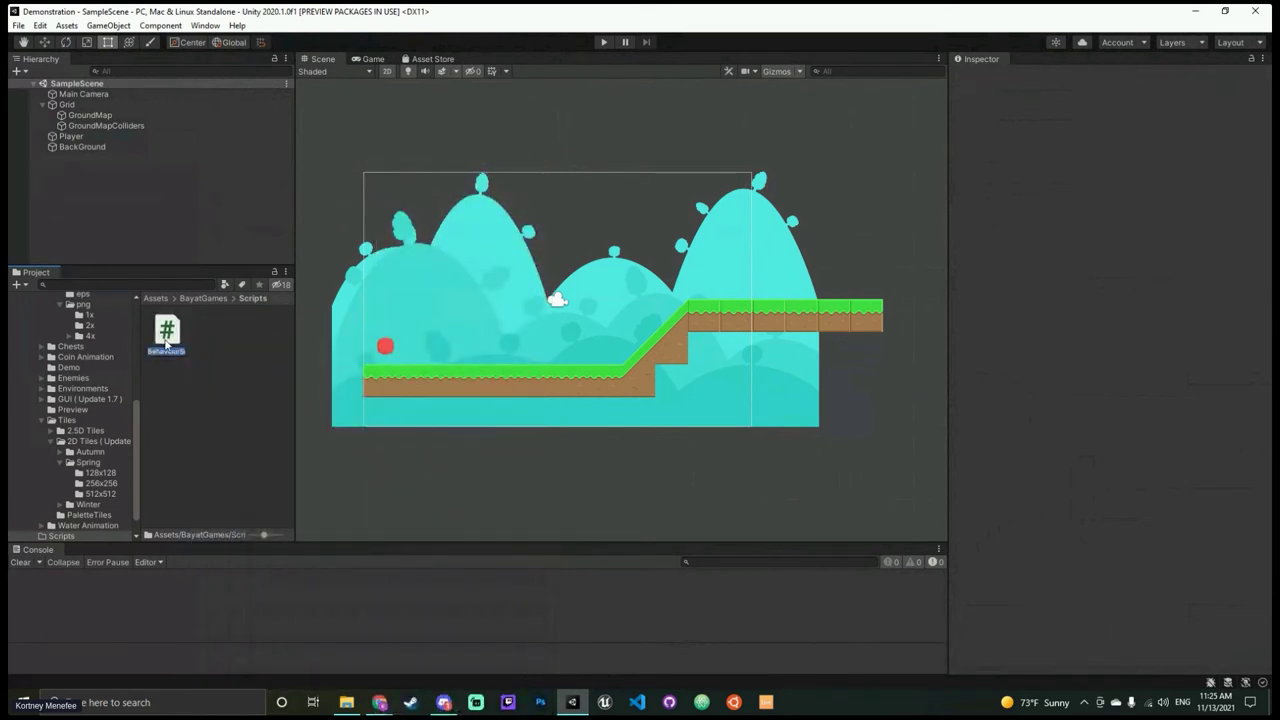
key("BackSpace")
type("CharacterCon")
type("troller")
key("Return")
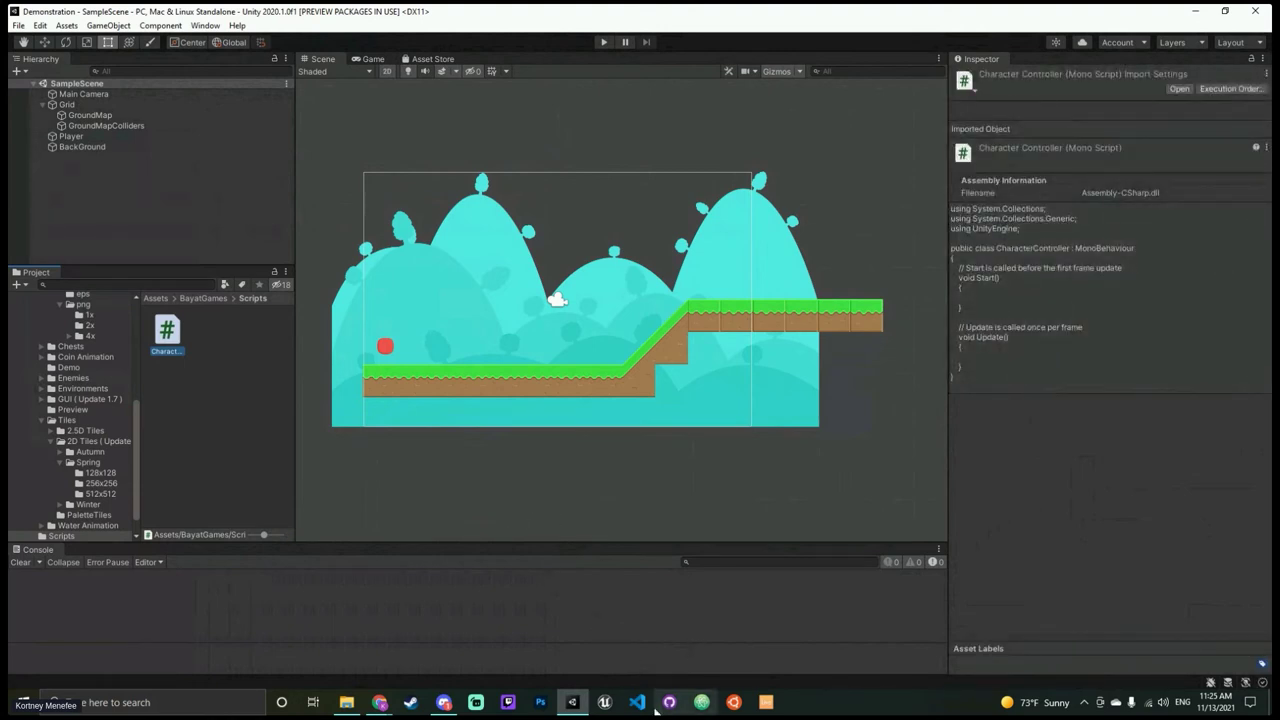
double_click(167, 342)
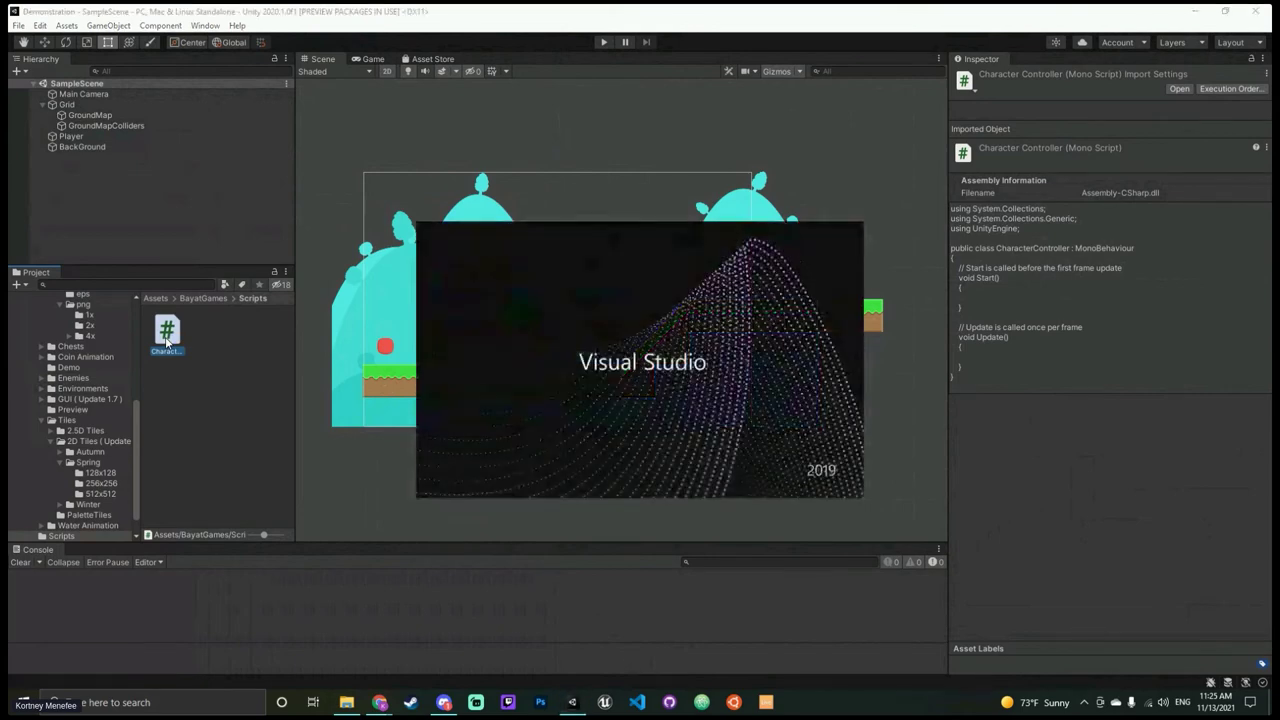
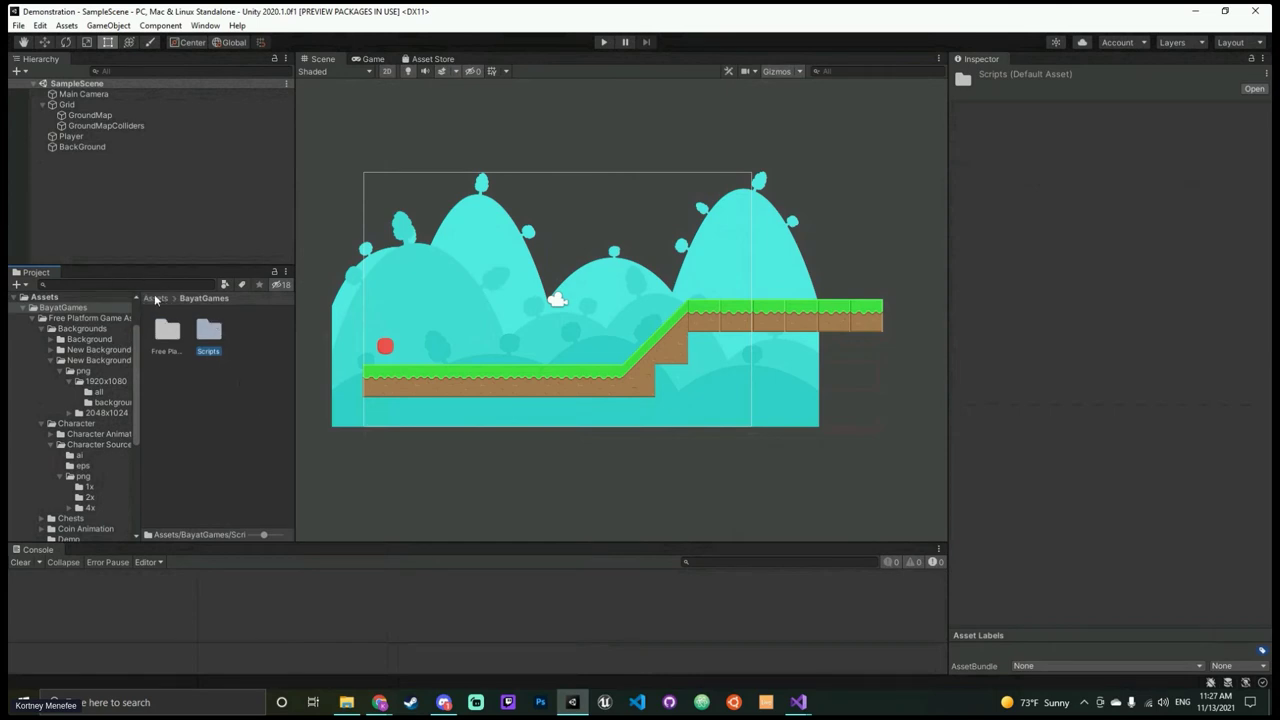
Step: Browse from Assets through BayatGames to the Scripts folder and review where new C# scripts are created
left_click(156, 299)
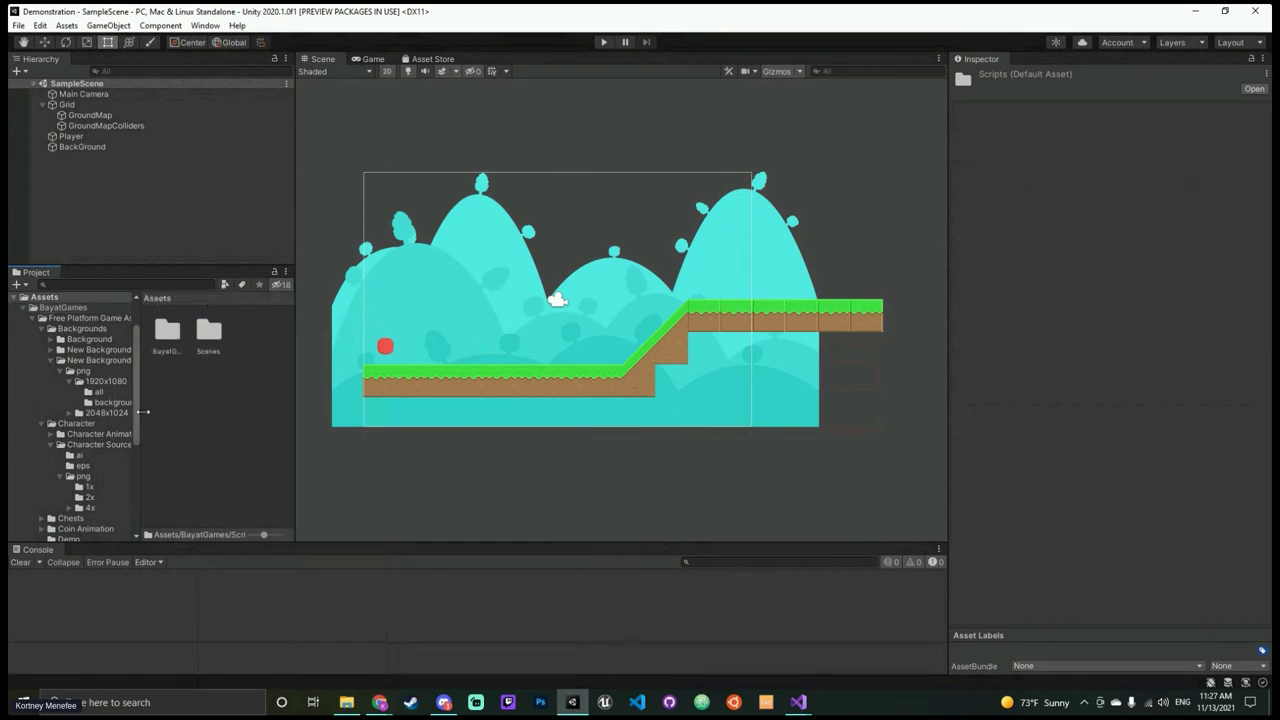
left_click(238, 386)
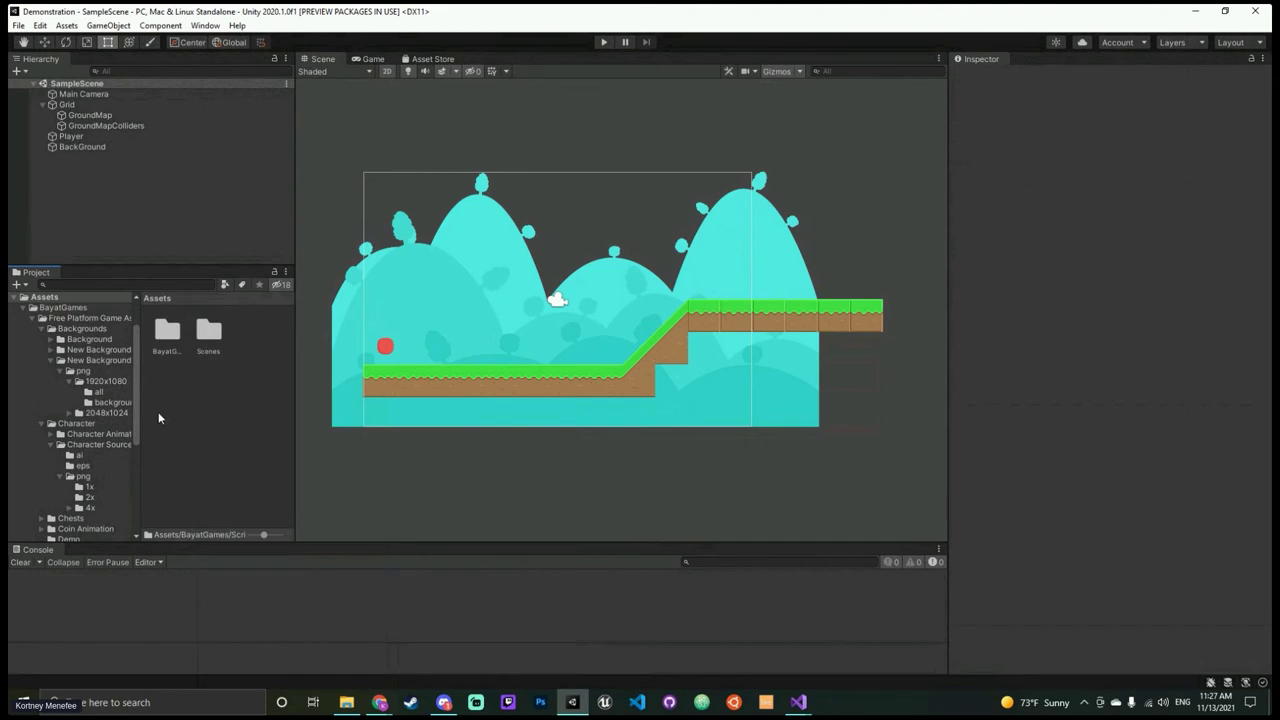
double_click(180, 331)
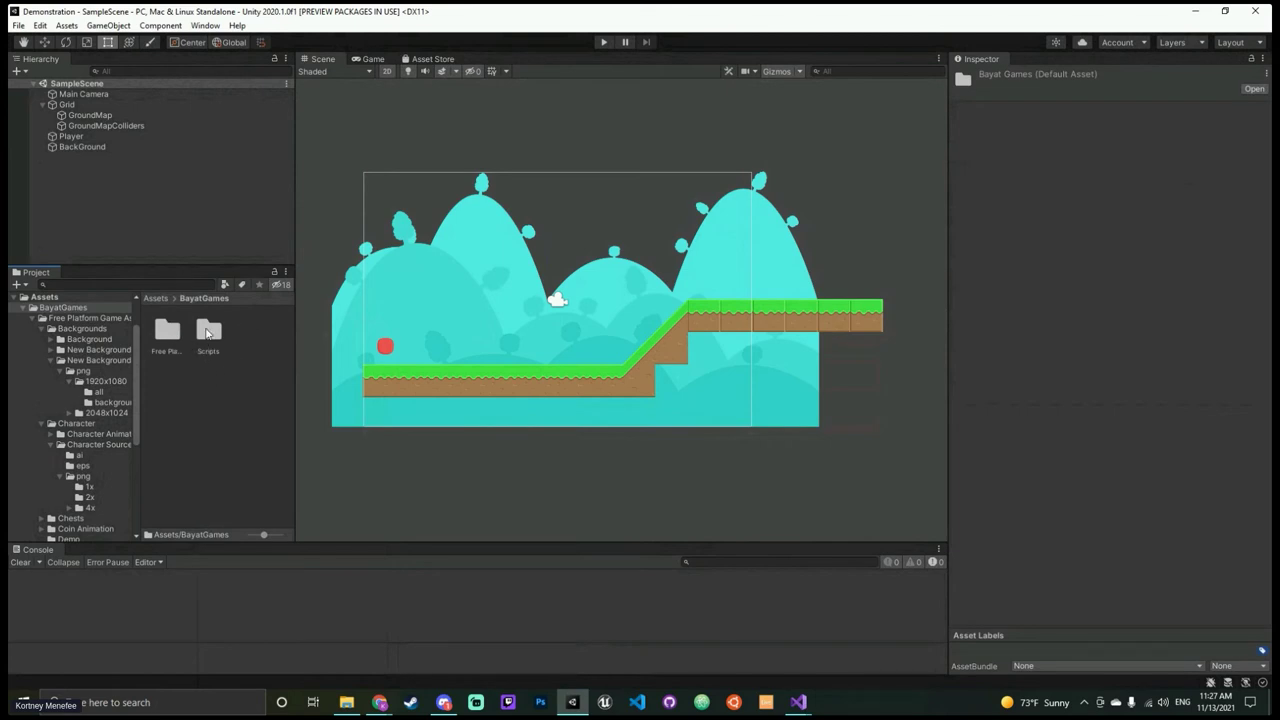
double_click(207, 333)
right_click(233, 335)
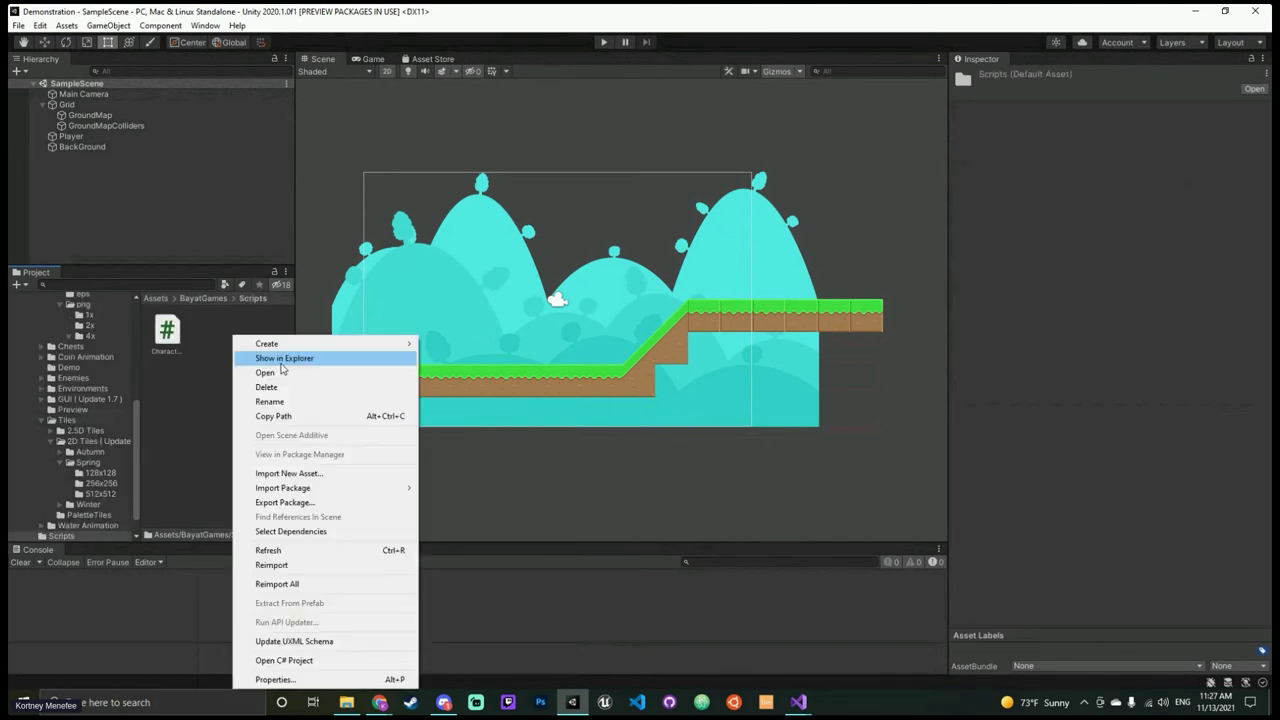
mouse_move(296, 347)
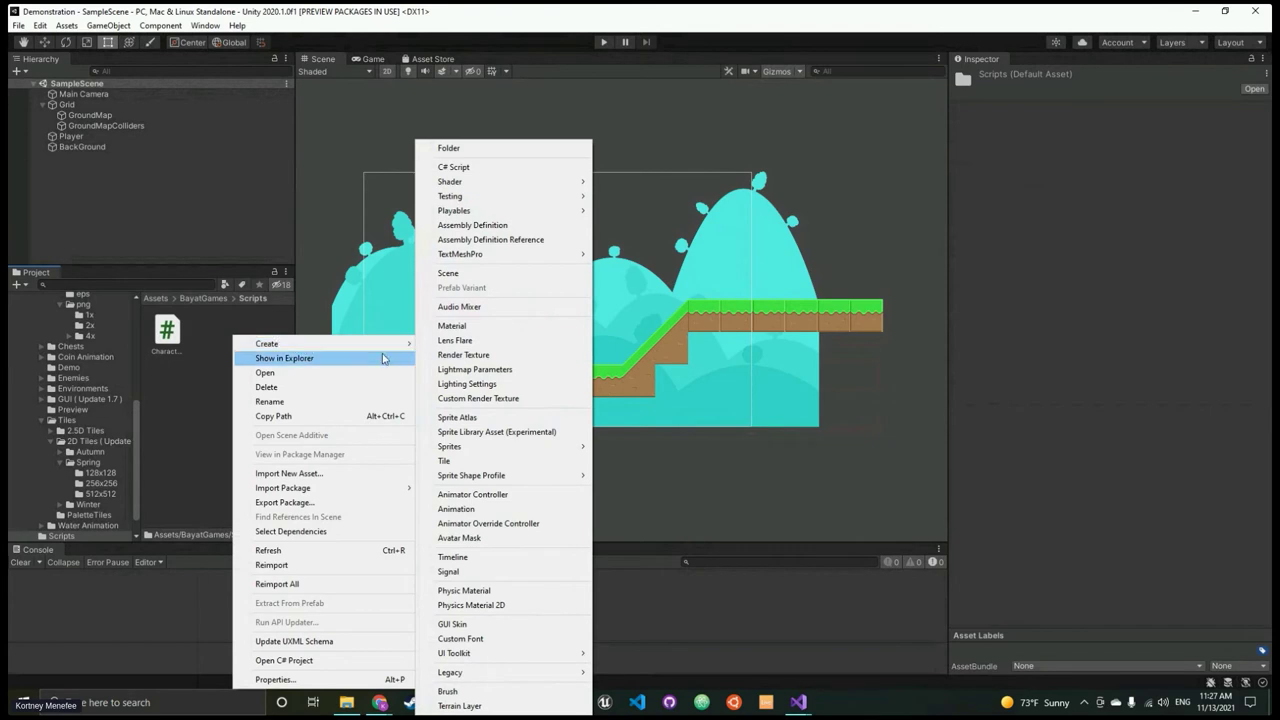
mouse_move(374, 344)
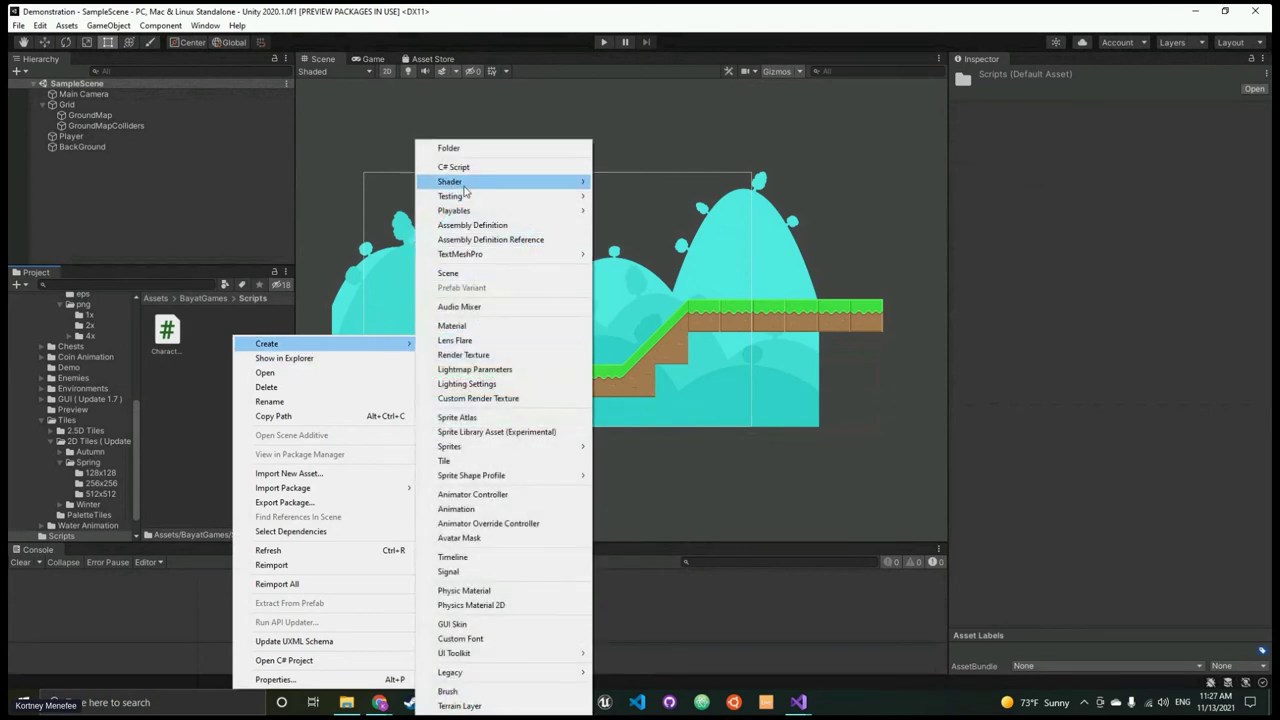
left_click(201, 345)
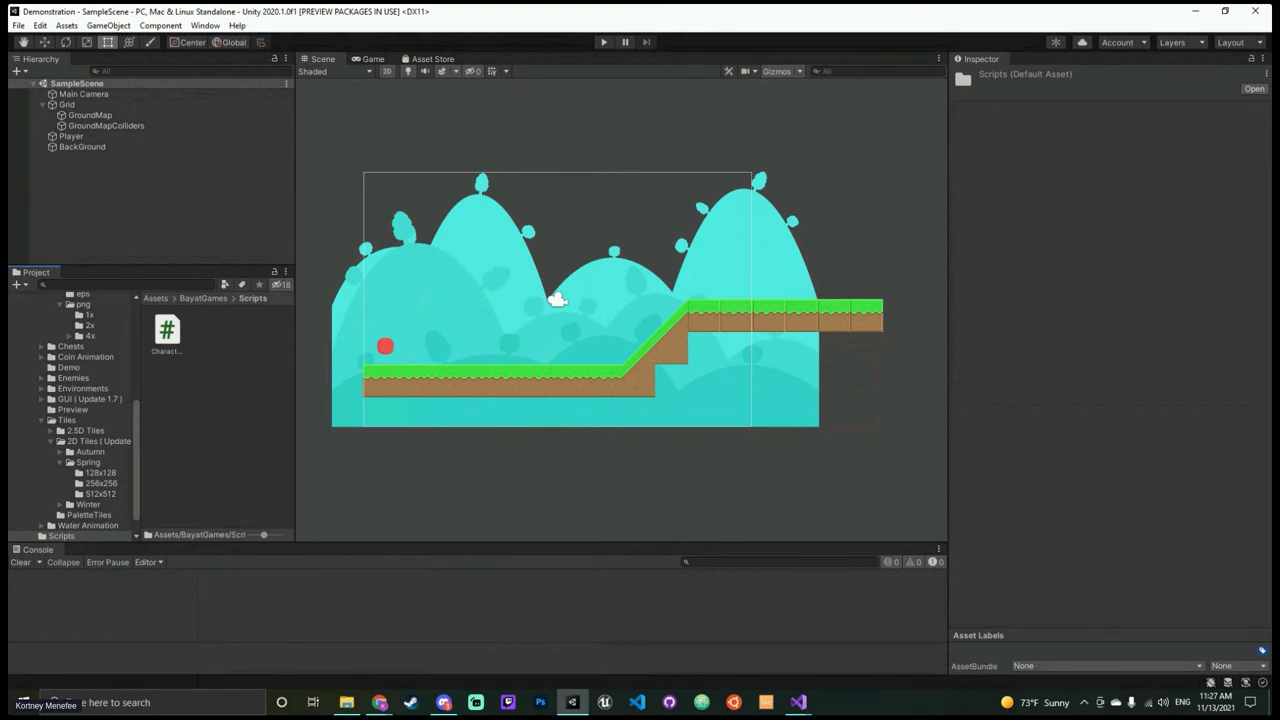
Step: Switch to Visual Studio and examine the Start and Update methods in CharacterController.cs, placing the cursor inside Update
left_click(769, 640)
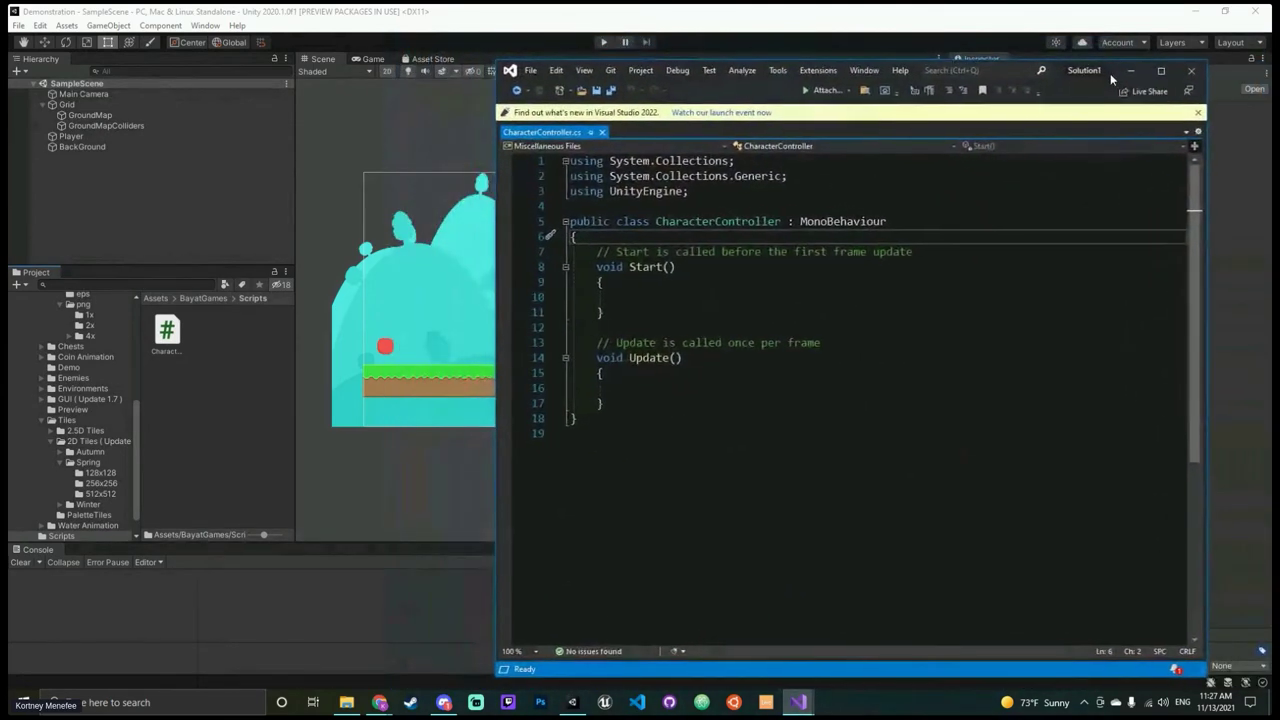
left_click_drag(1110, 73, 1115, 72)
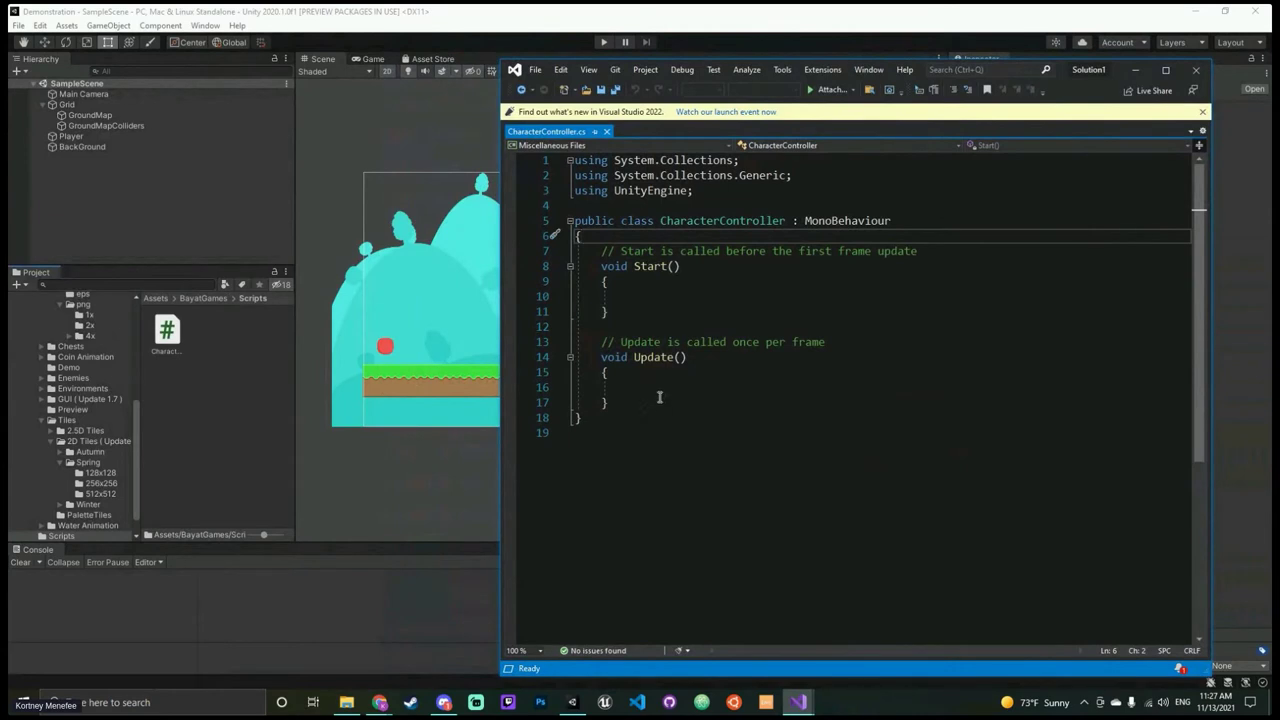
left_click(649, 296)
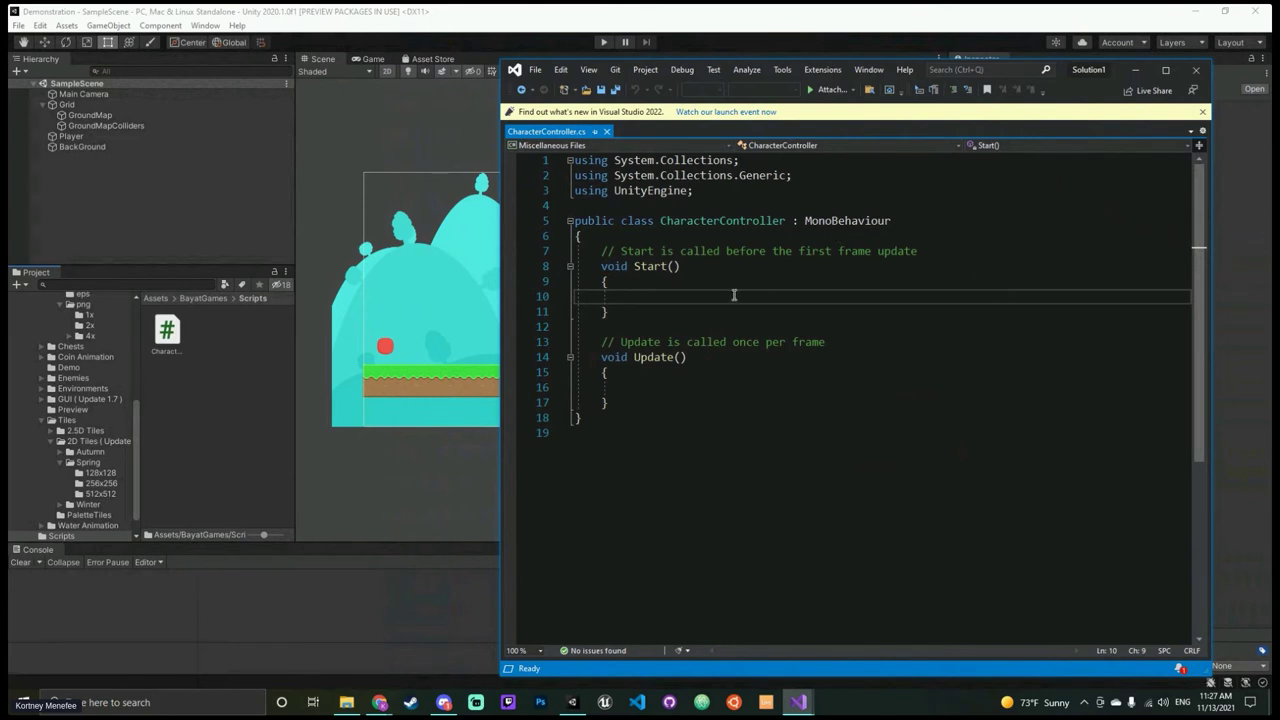
double_click(641, 266)
left_click(678, 314)
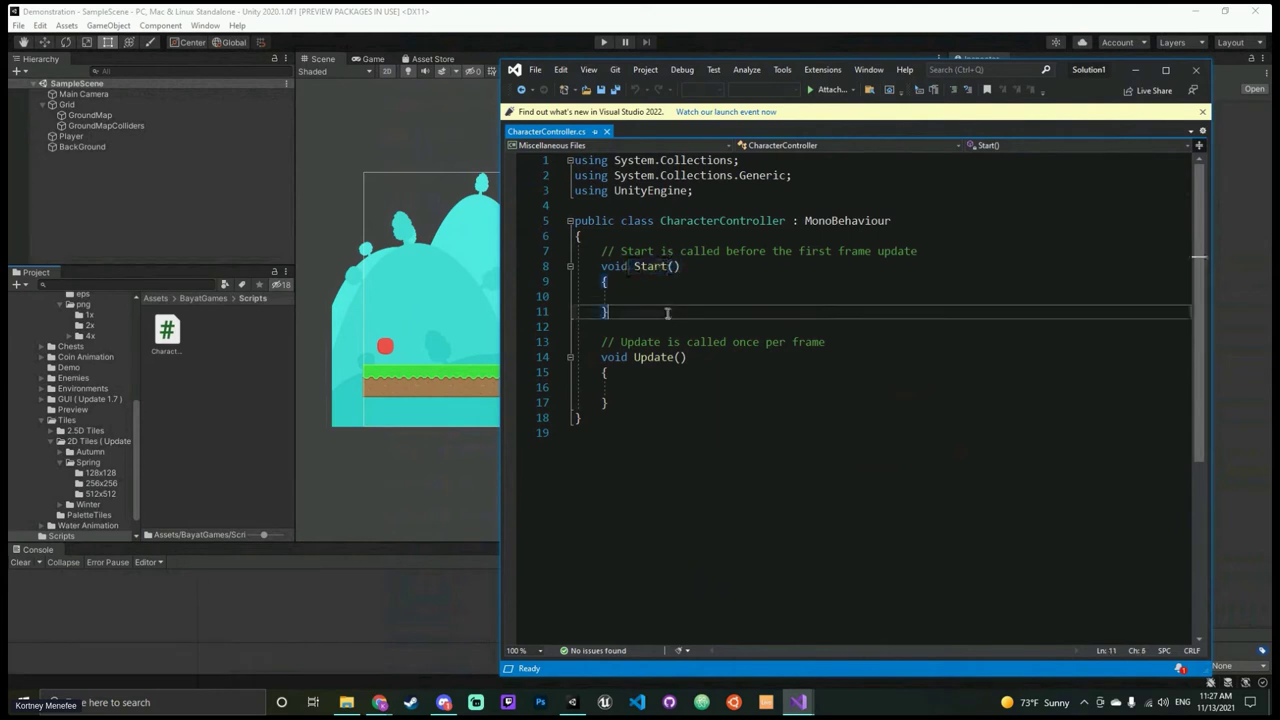
left_click(671, 300)
left_click_drag(680, 266, 581, 266)
left_click(680, 297)
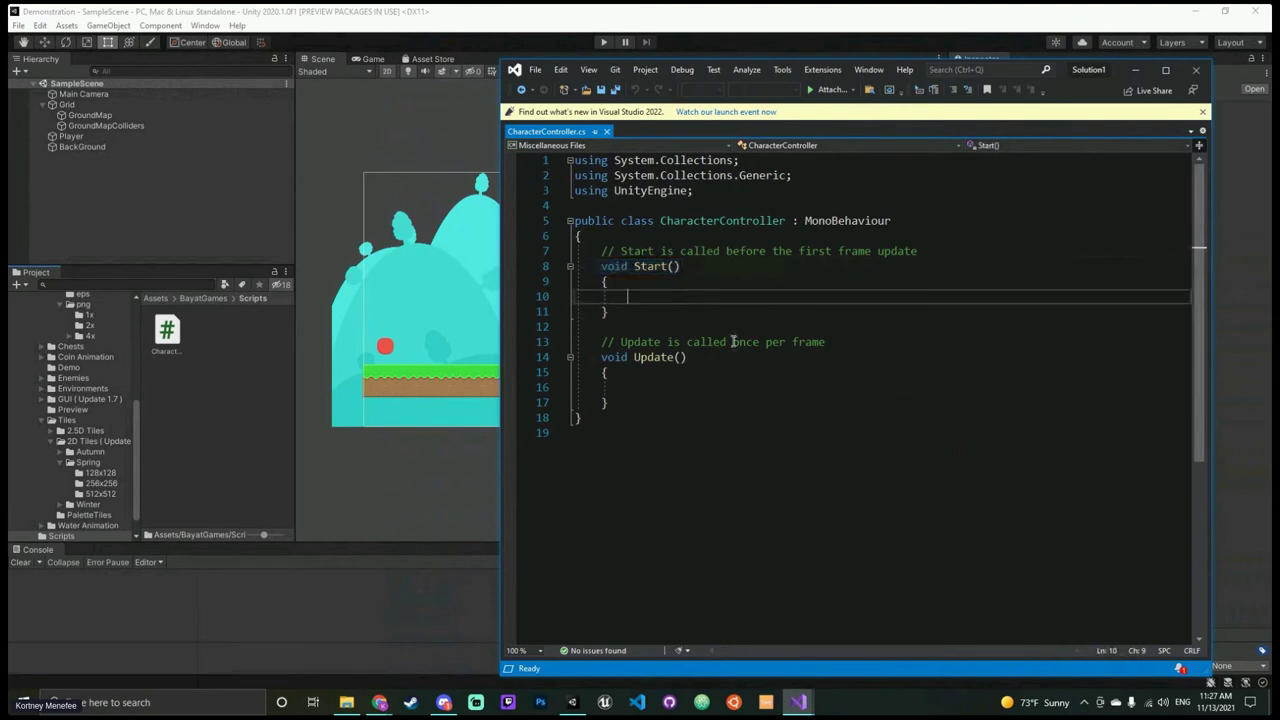
left_click(636, 387)
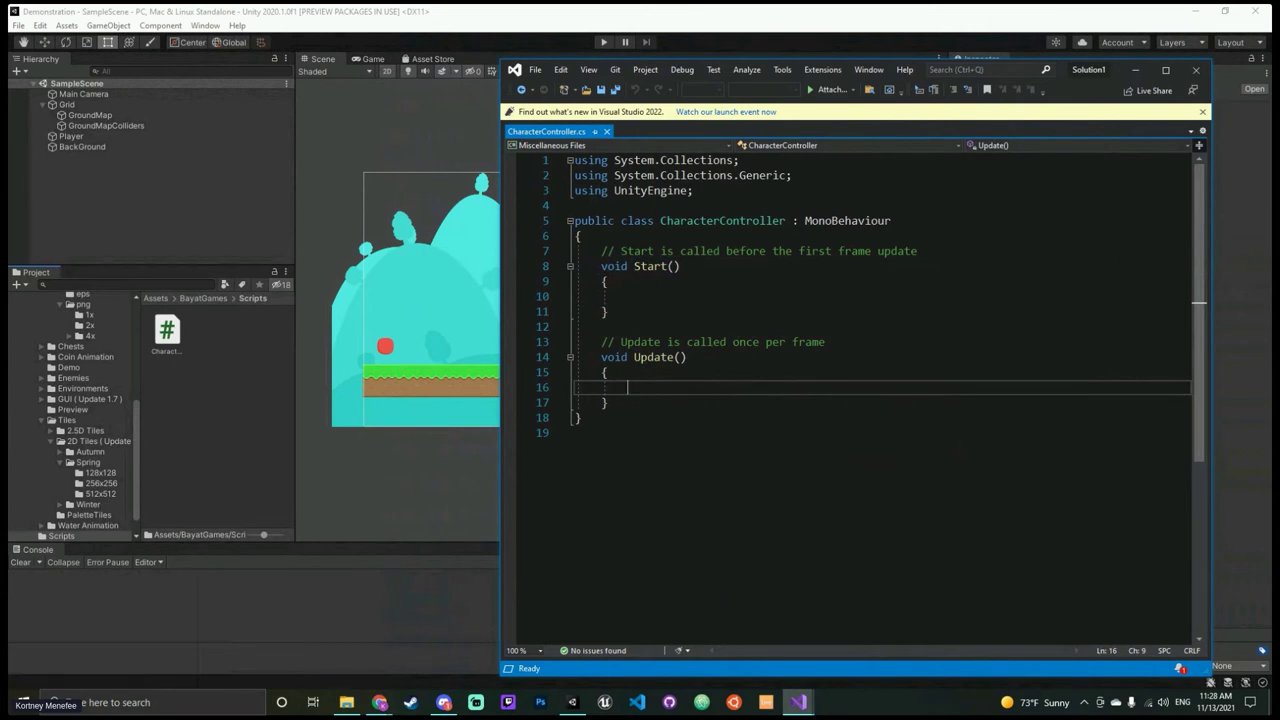
Step: Switch back to Unity and add a Rigidbody 2D component to the Player object
left_click(1136, 69)
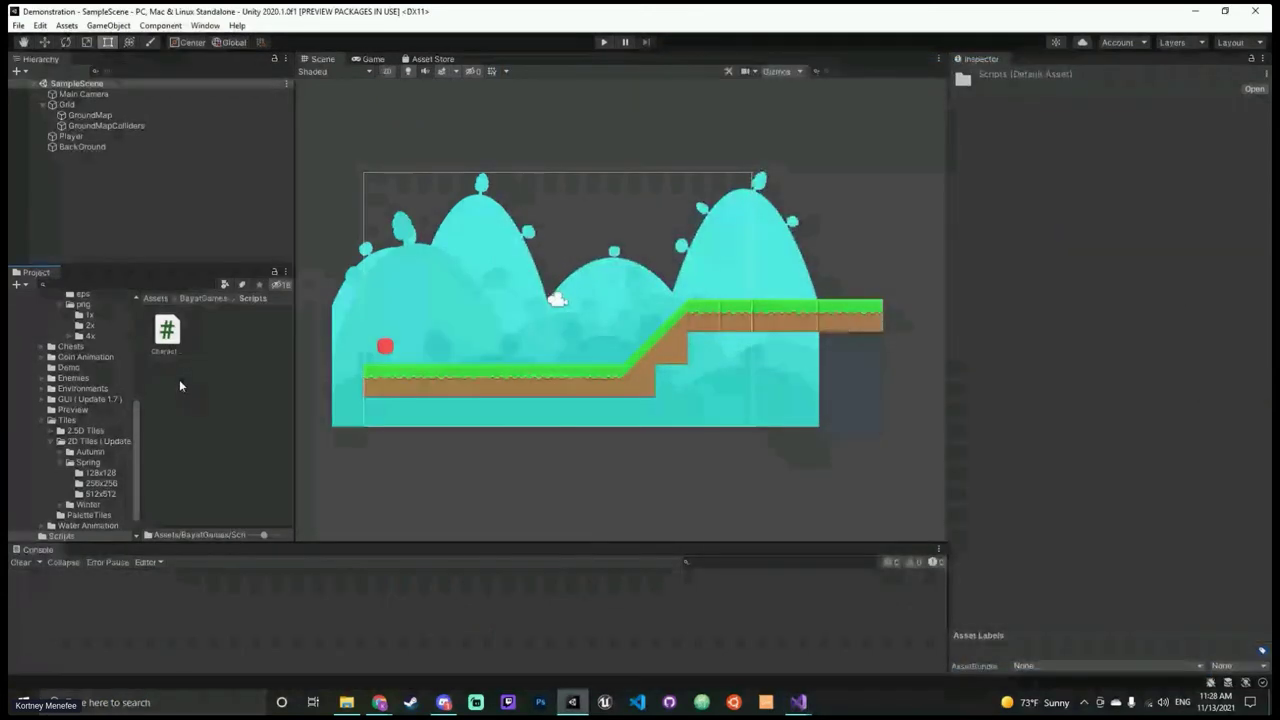
left_click(110, 137)
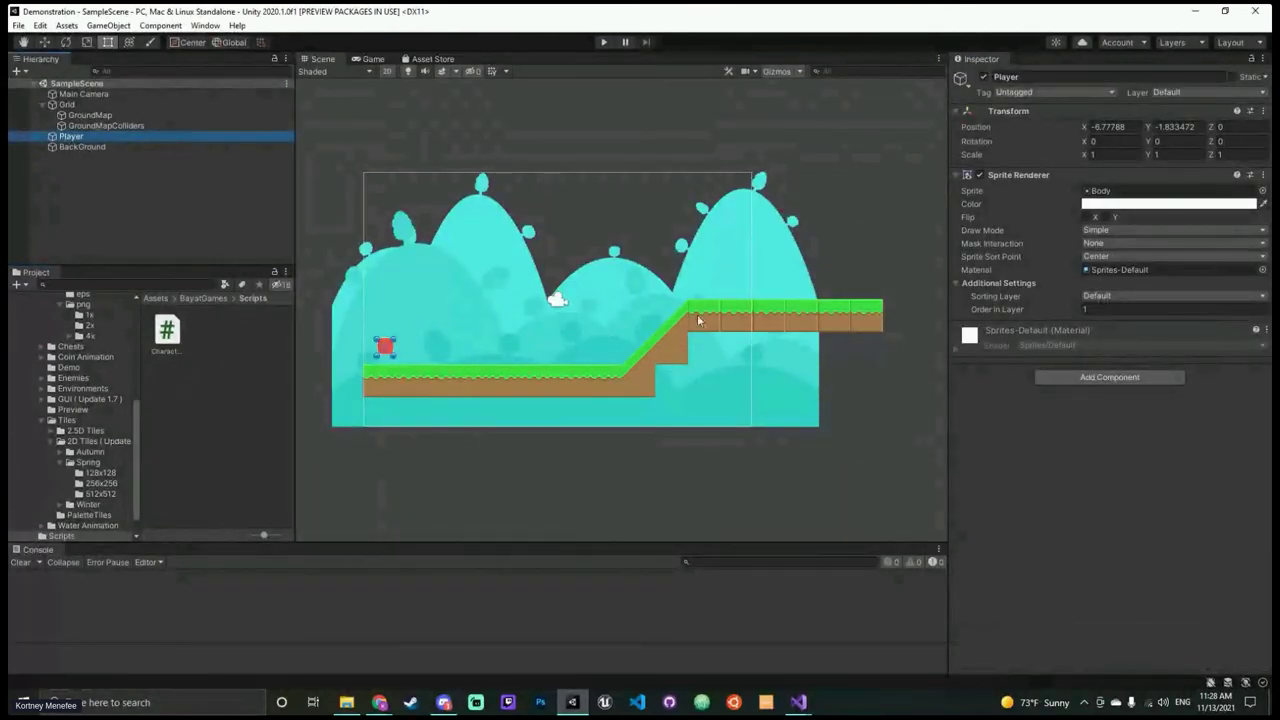
left_click(1144, 377)
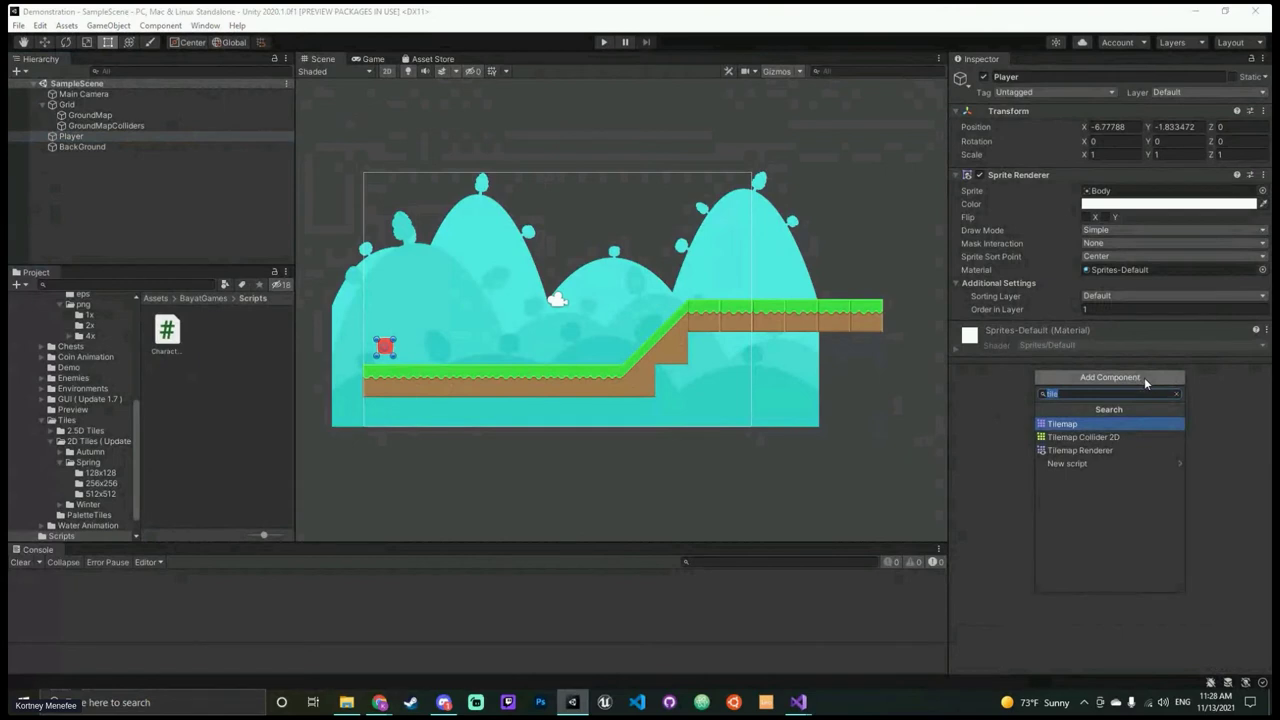
type("rigi")
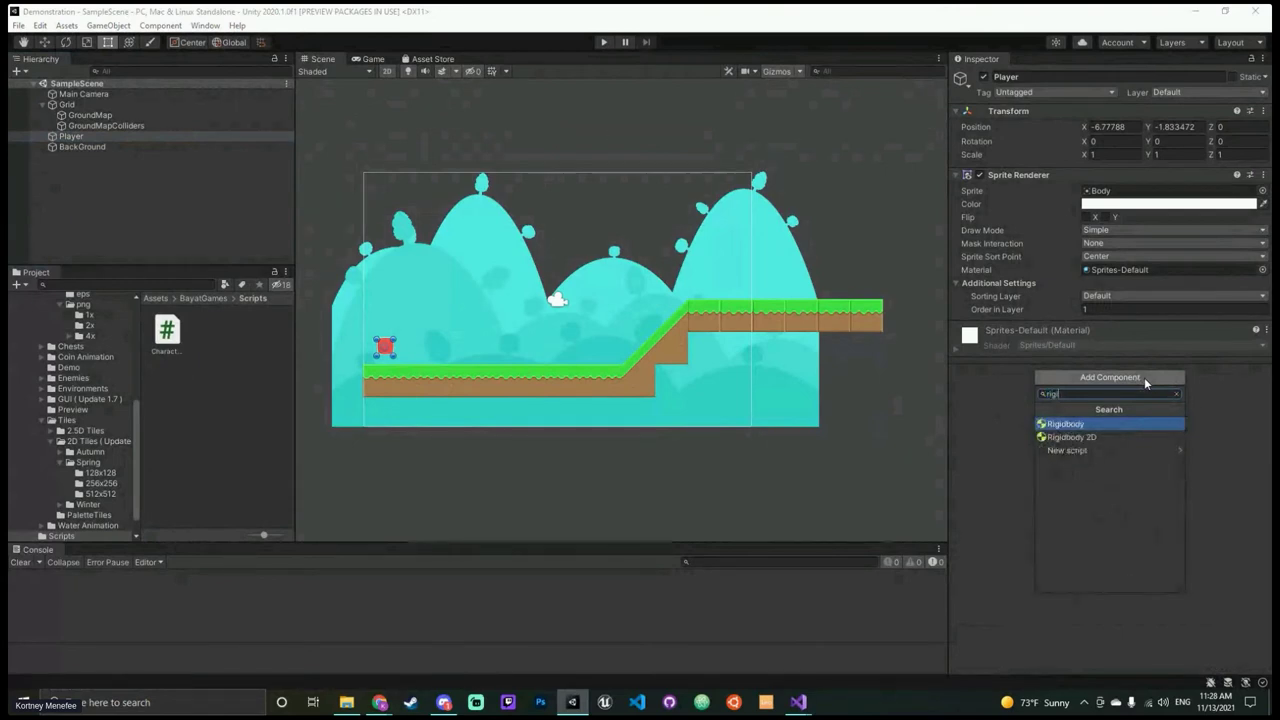
left_click(1117, 441)
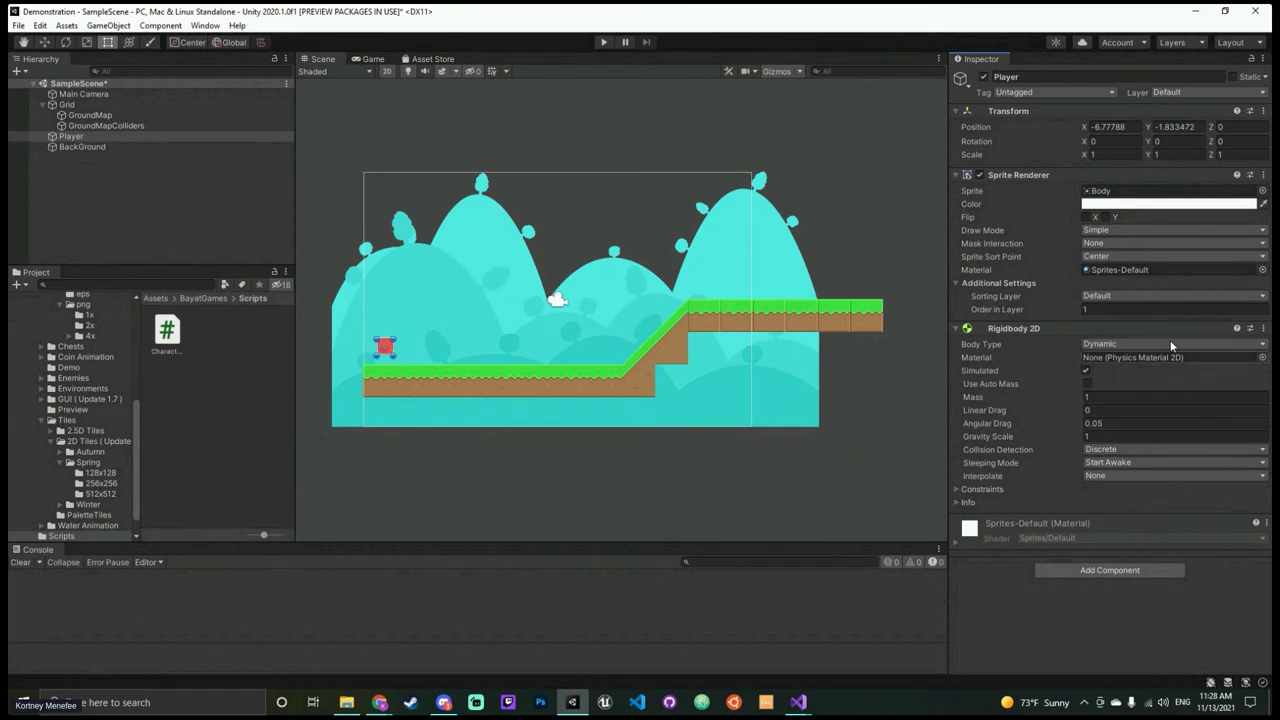
Step: Add a Circle Collider 2D component to the Player object
left_click(1105, 569)
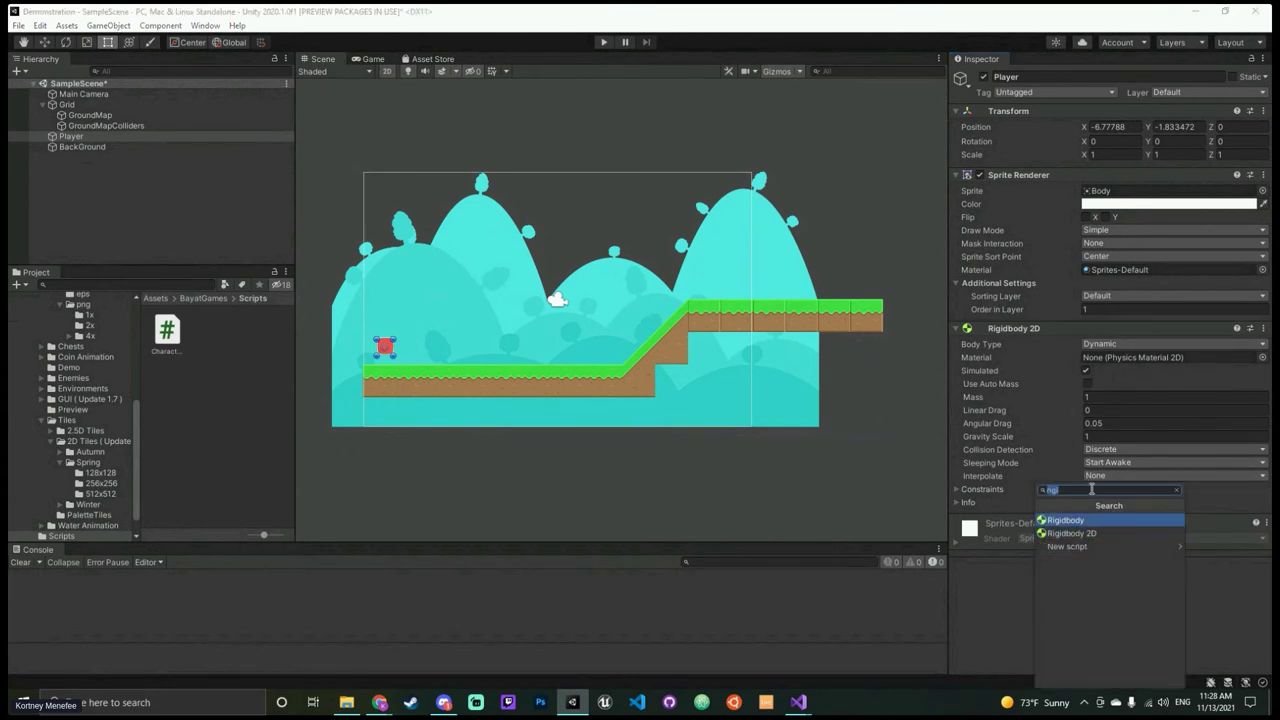
type("coll")
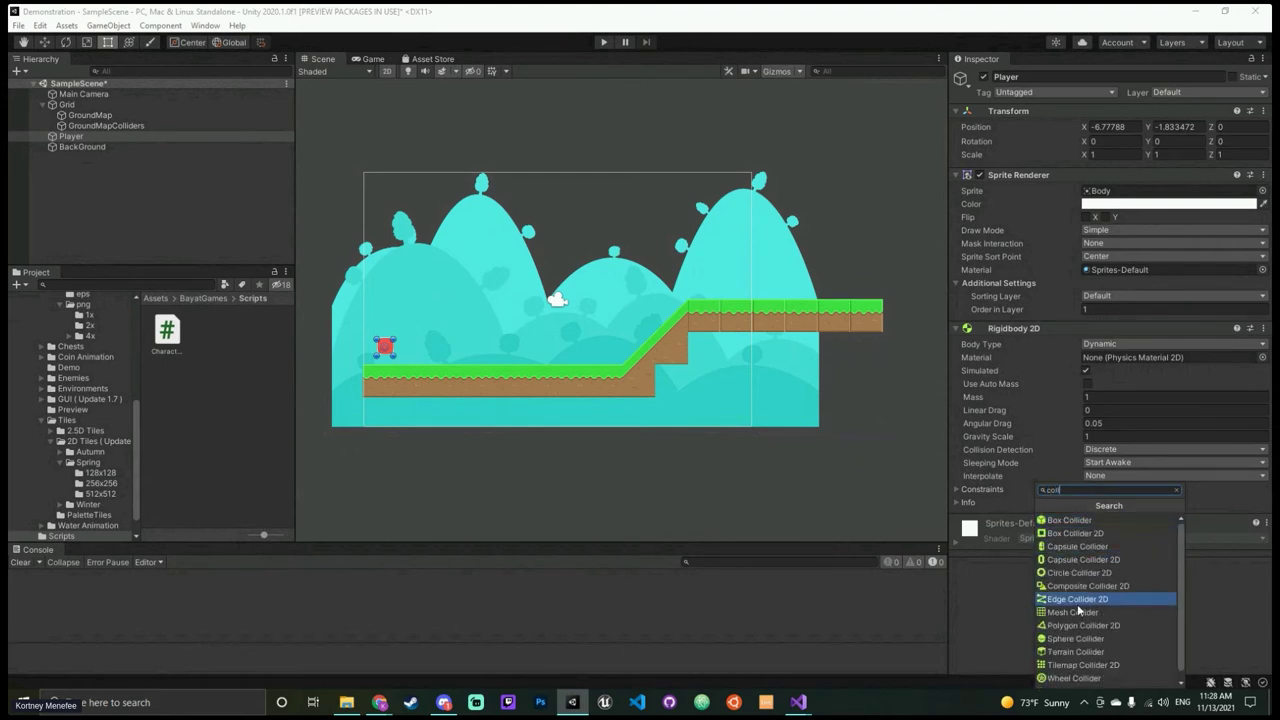
left_click(1078, 573)
left_click(1053, 505)
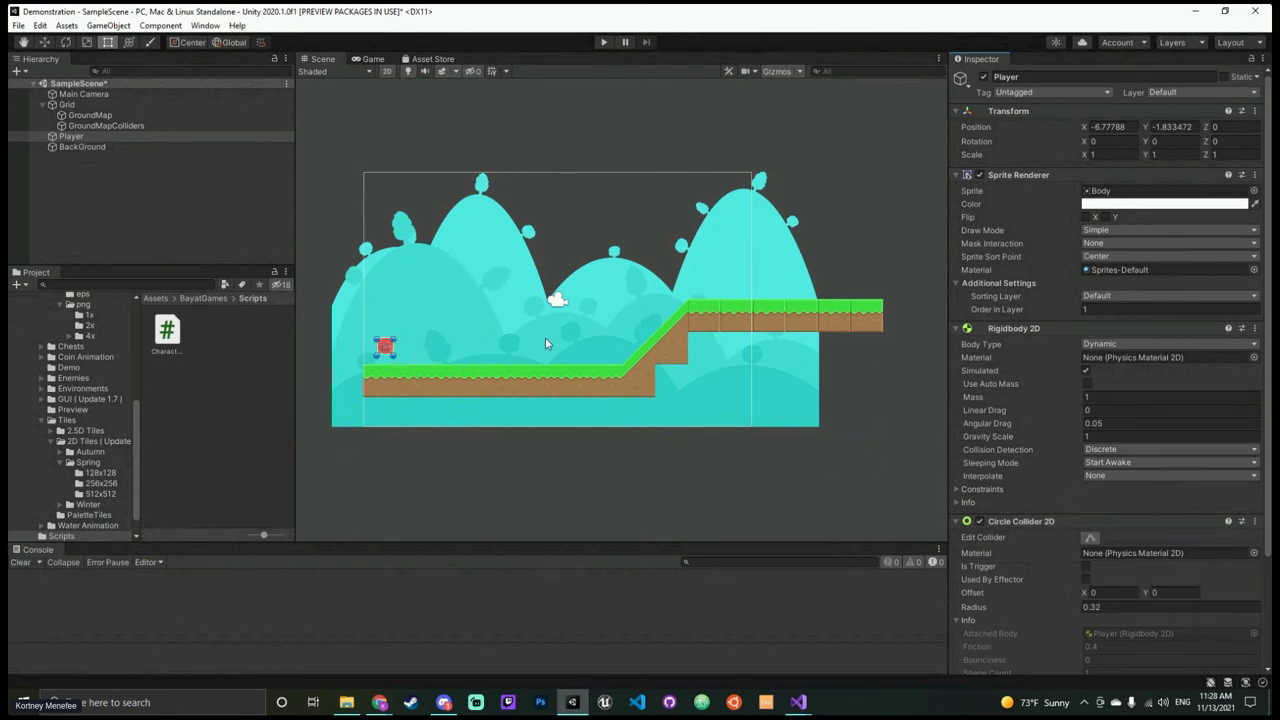
Step: Examine the Circle Collider 2D's fit around the player sprite and its Offset and Radius settings
scroll(1070, 342, "down", 3)
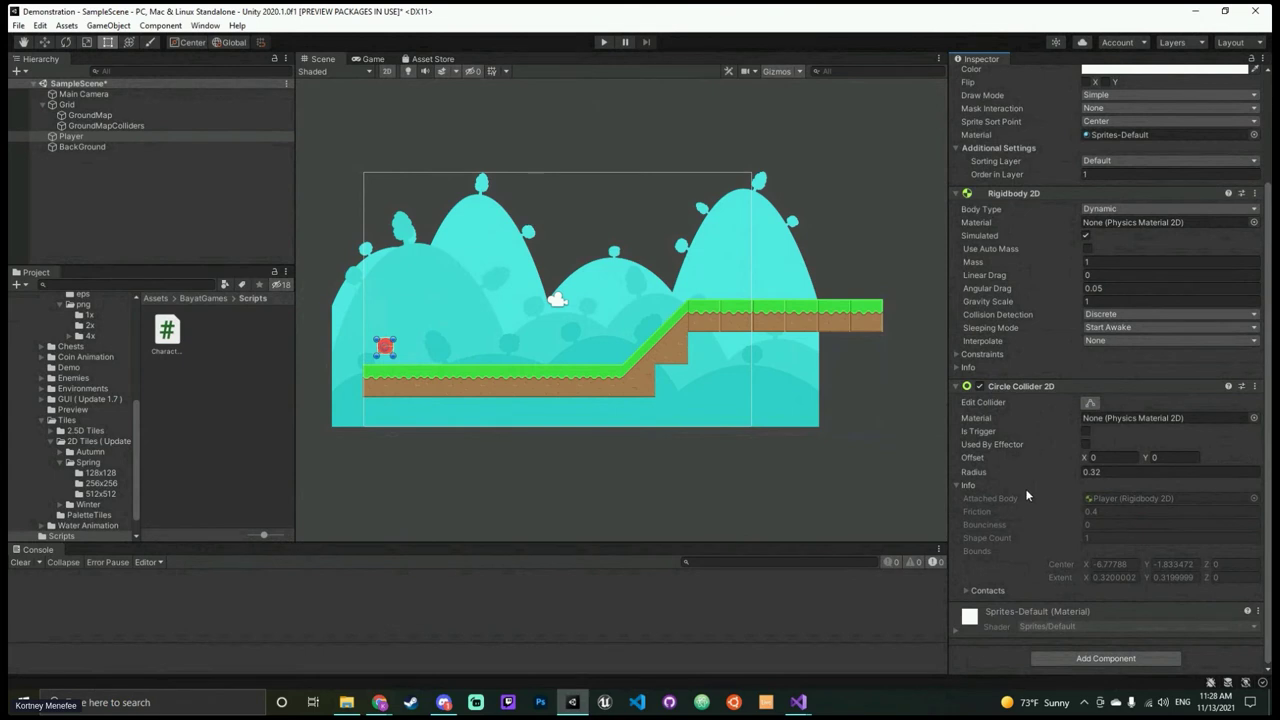
scroll(441, 390, "up", 5)
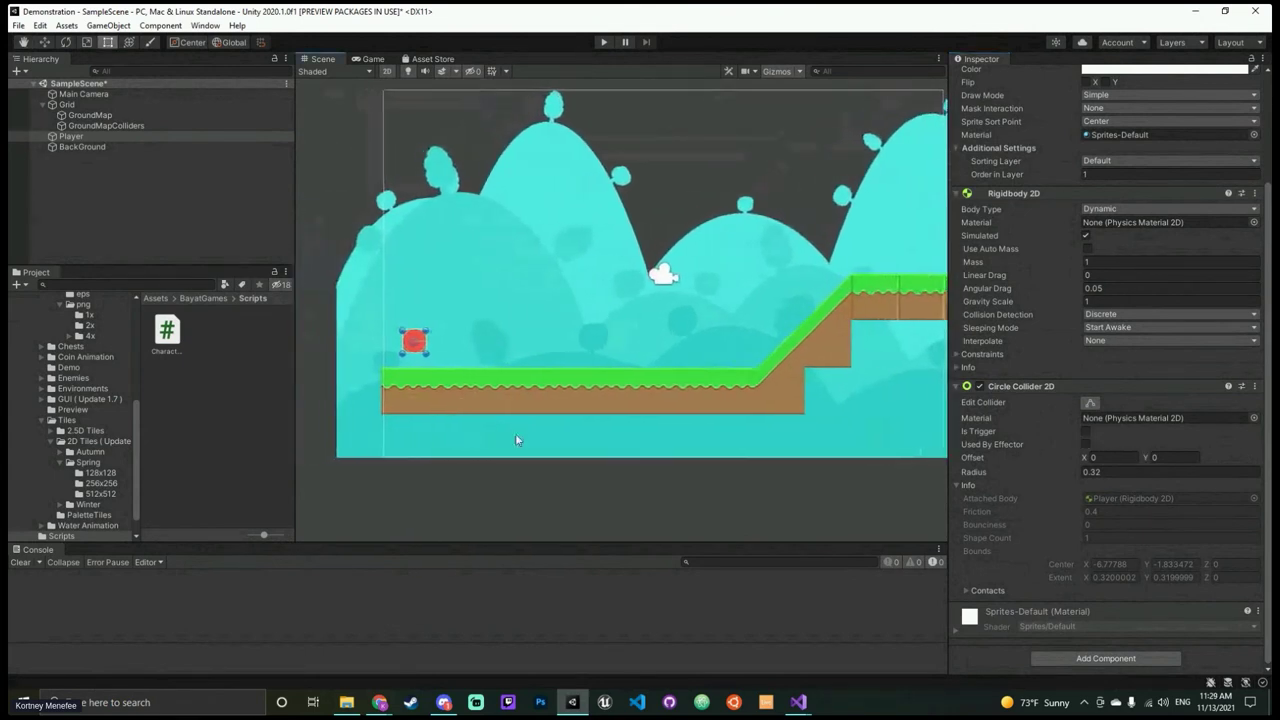
scroll(505, 410, "up", 3)
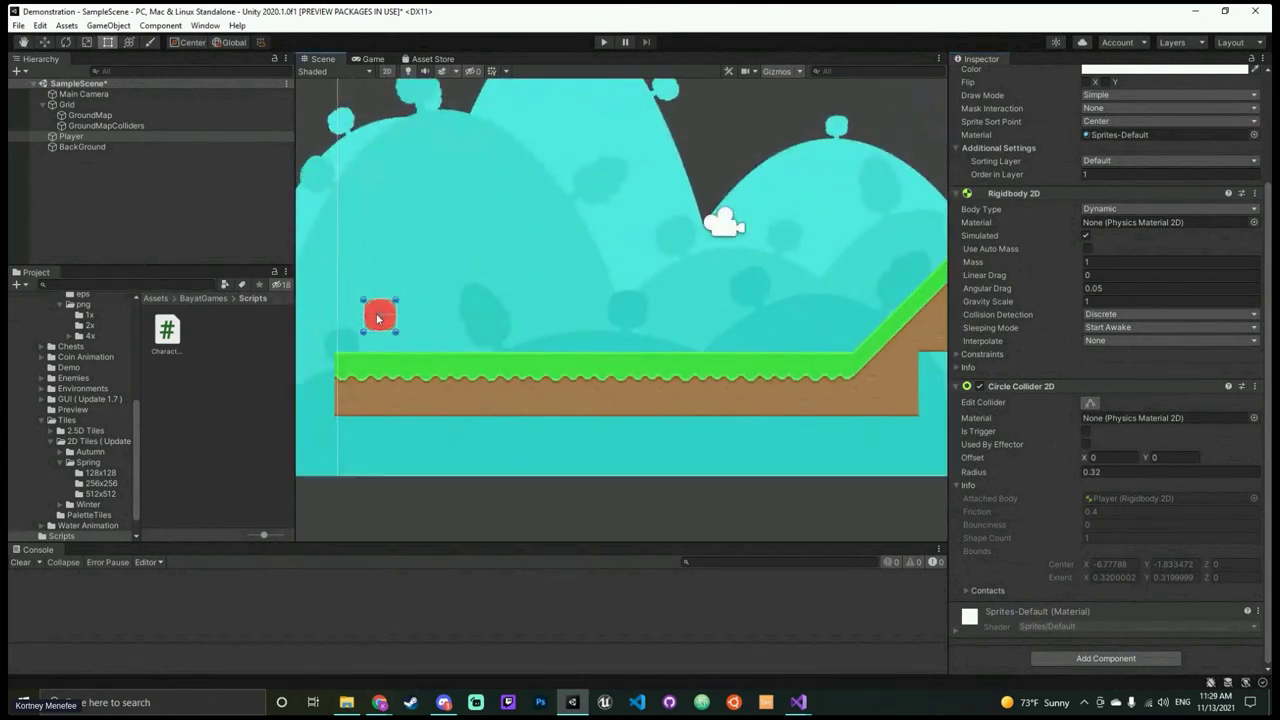
scroll(504, 289, "down", 5)
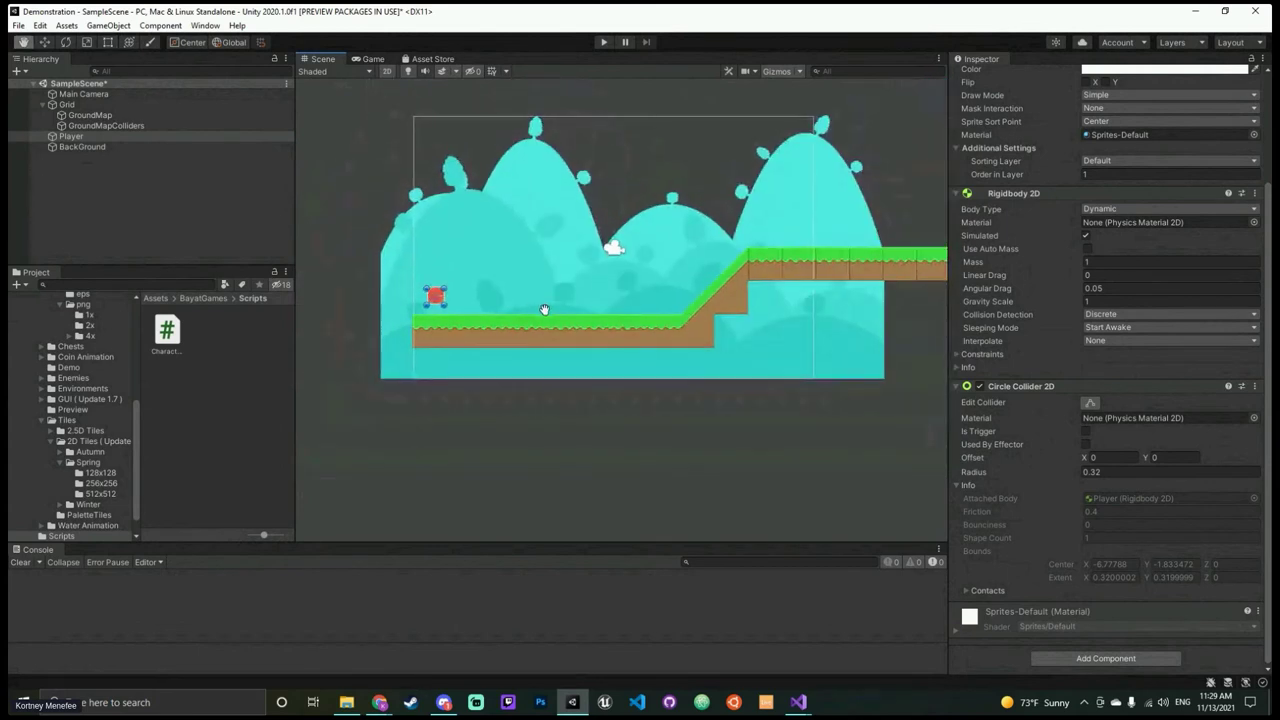
middle_click_drag(544, 309, 547, 353)
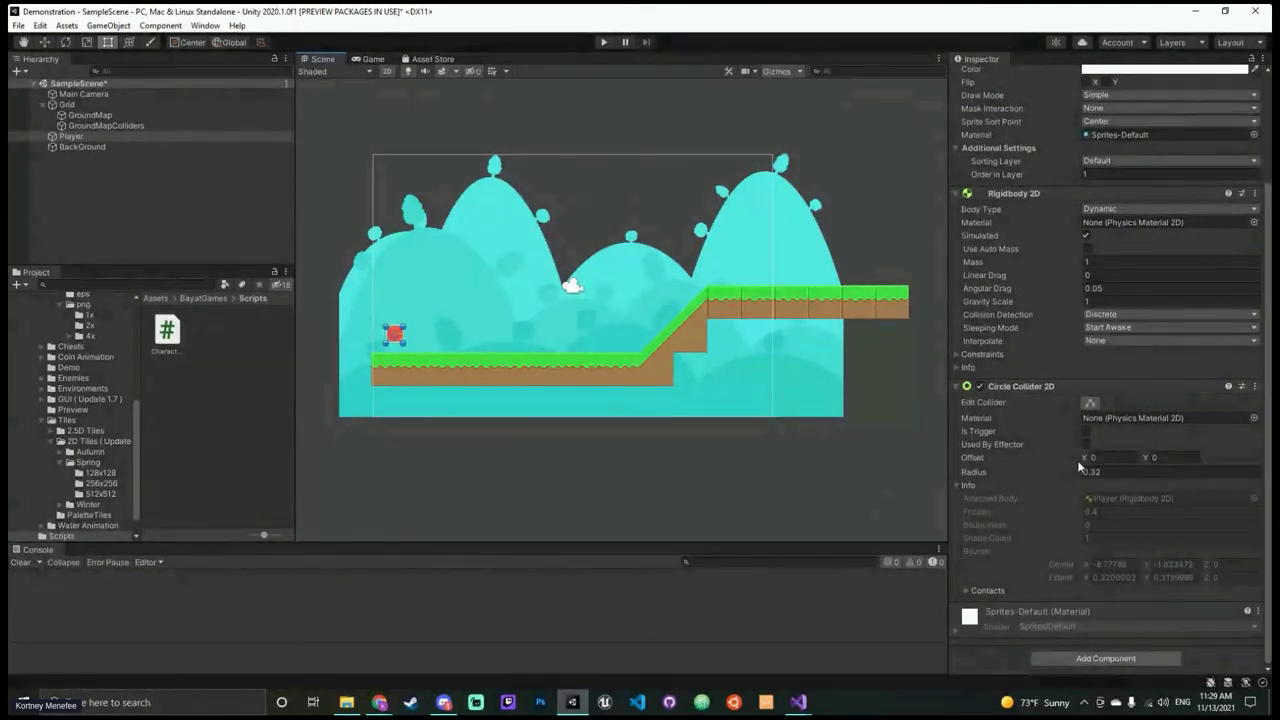
left_click_drag(1145, 459, 1082, 458)
right_click(972, 458)
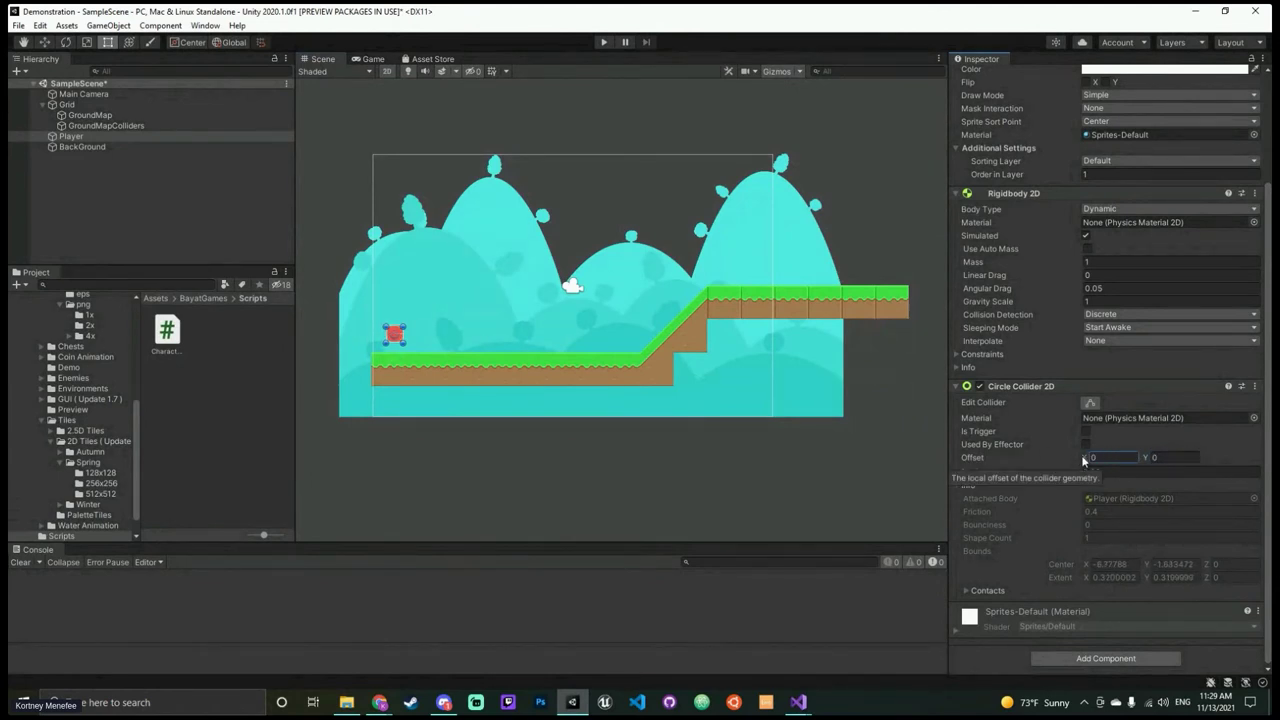
left_click(1038, 500)
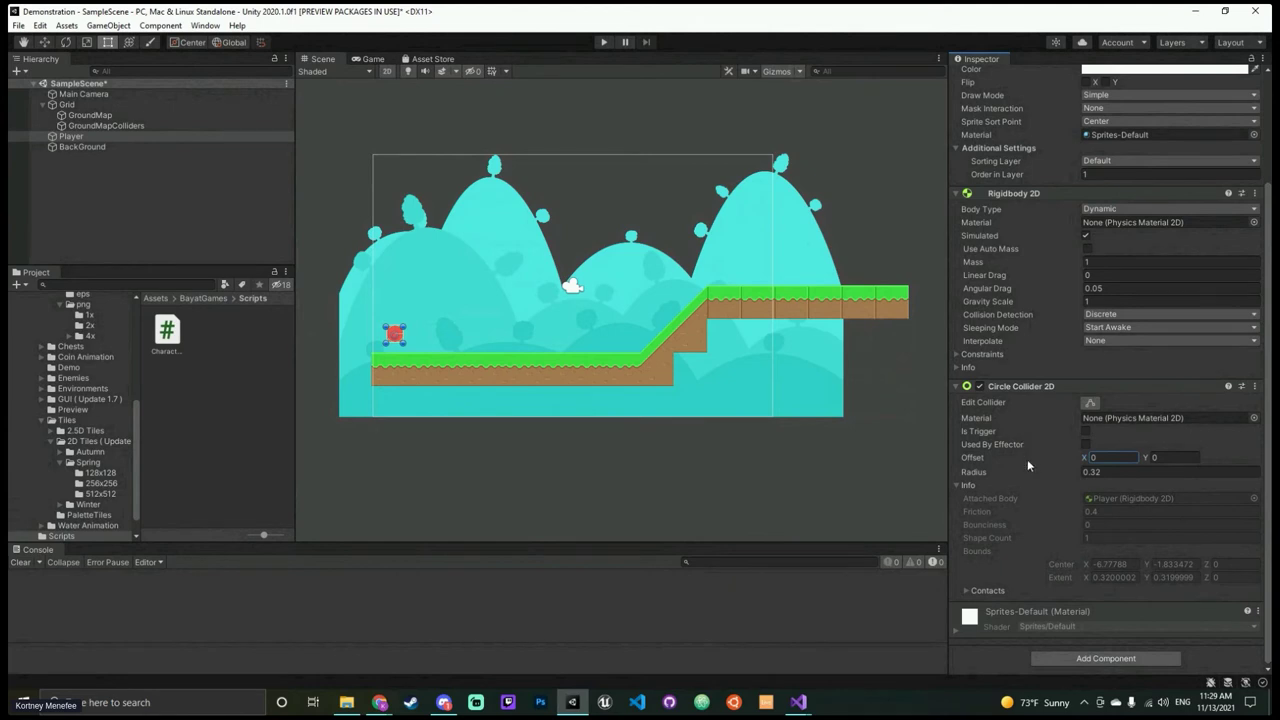
mouse_move(1071, 471)
left_mouse_down()
mouse_move(1102, 472)
mouse_move(1071, 484)
left_mouse_up()
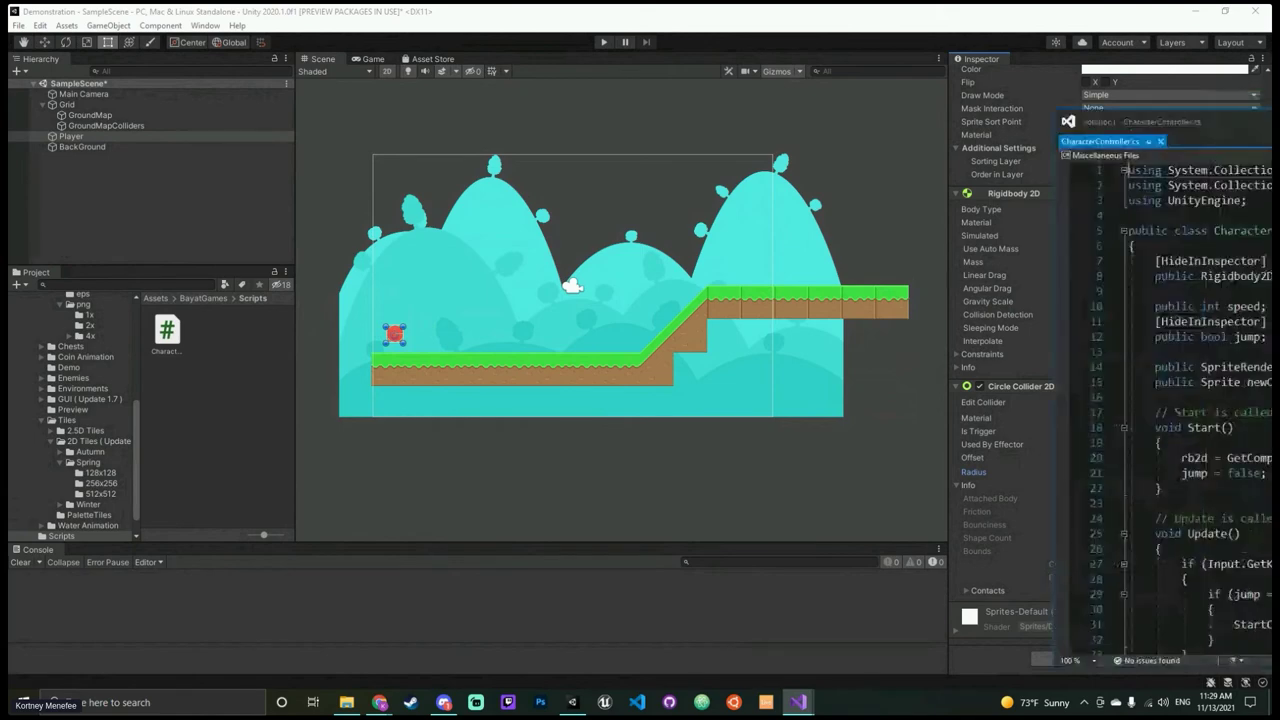
Step: Switch to Visual Studio, declare a public Rigidbody2D variable named rb2d above Start in the CharacterController class, and save the script
mouse_move(1279, 128)
left_mouse_down()
mouse_move(920, 52)
mouse_move(392, 121)
mouse_move(581, 42)
mouse_move(750, 116)
mouse_move(844, 103)
mouse_move(1279, 104)
left_mouse_up()
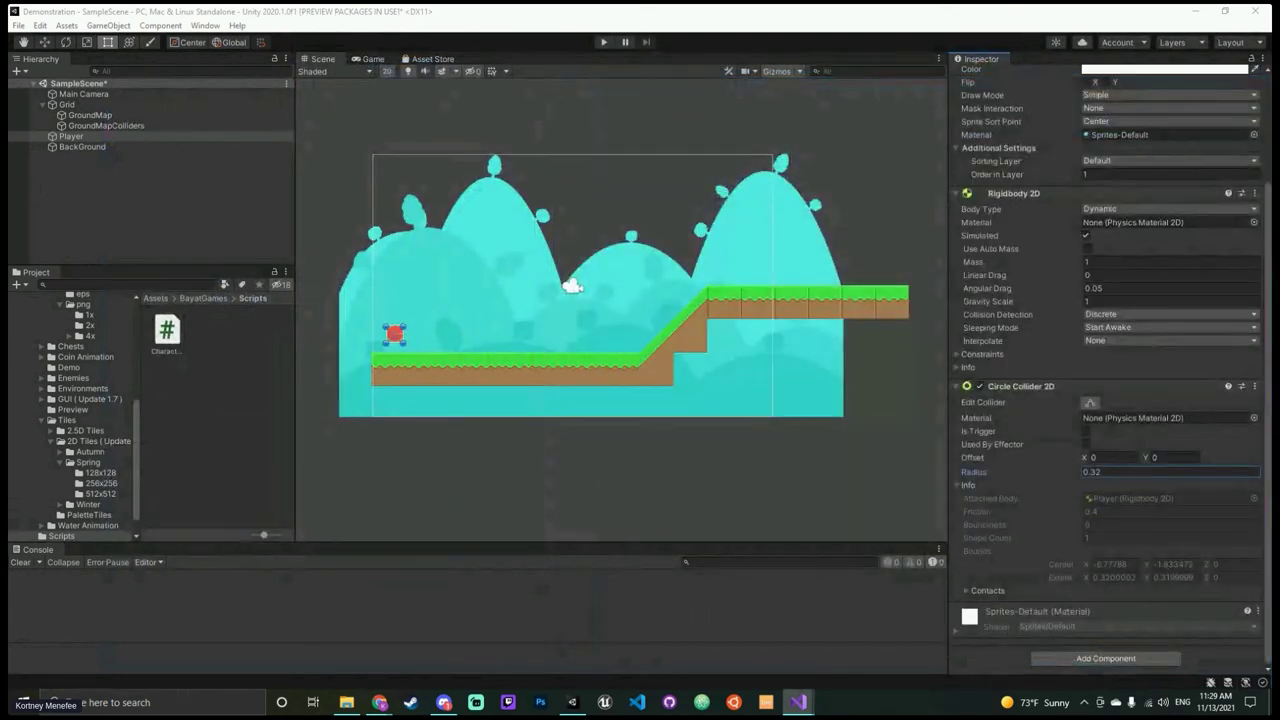
left_click_drag(1279, 68, 1050, 69)
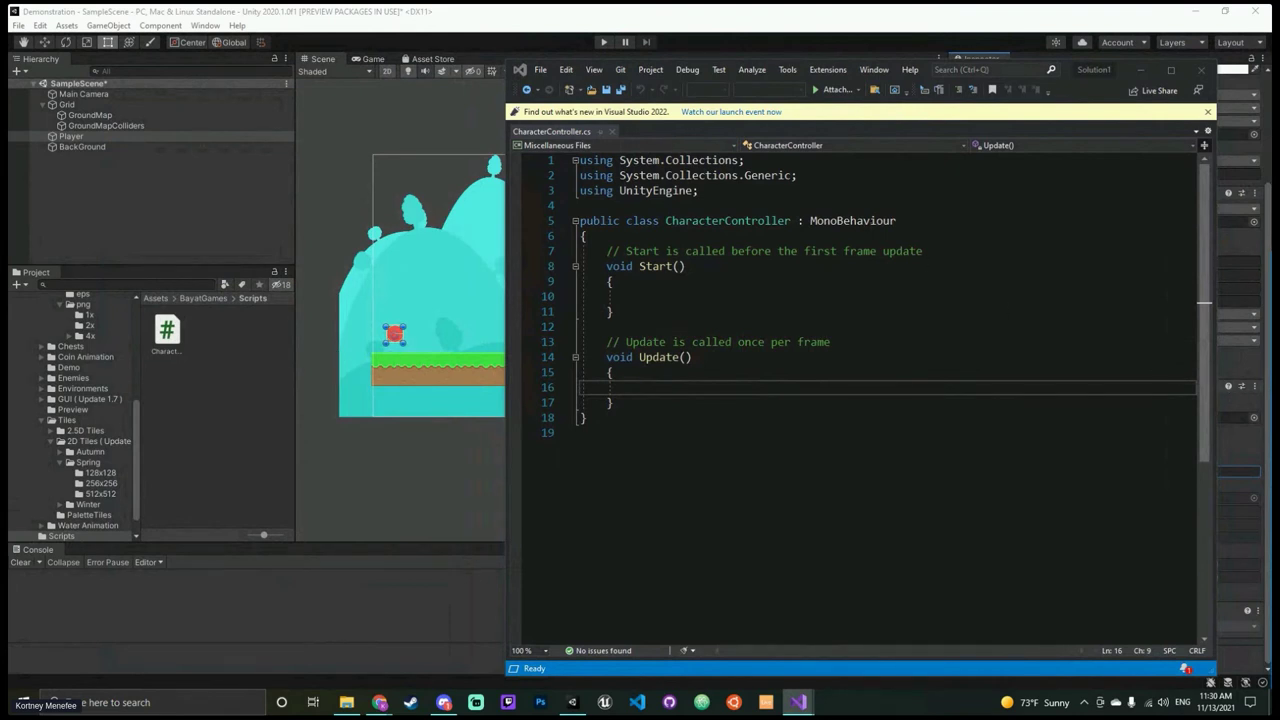
left_click(808, 232)
key("Return")
key("Return")
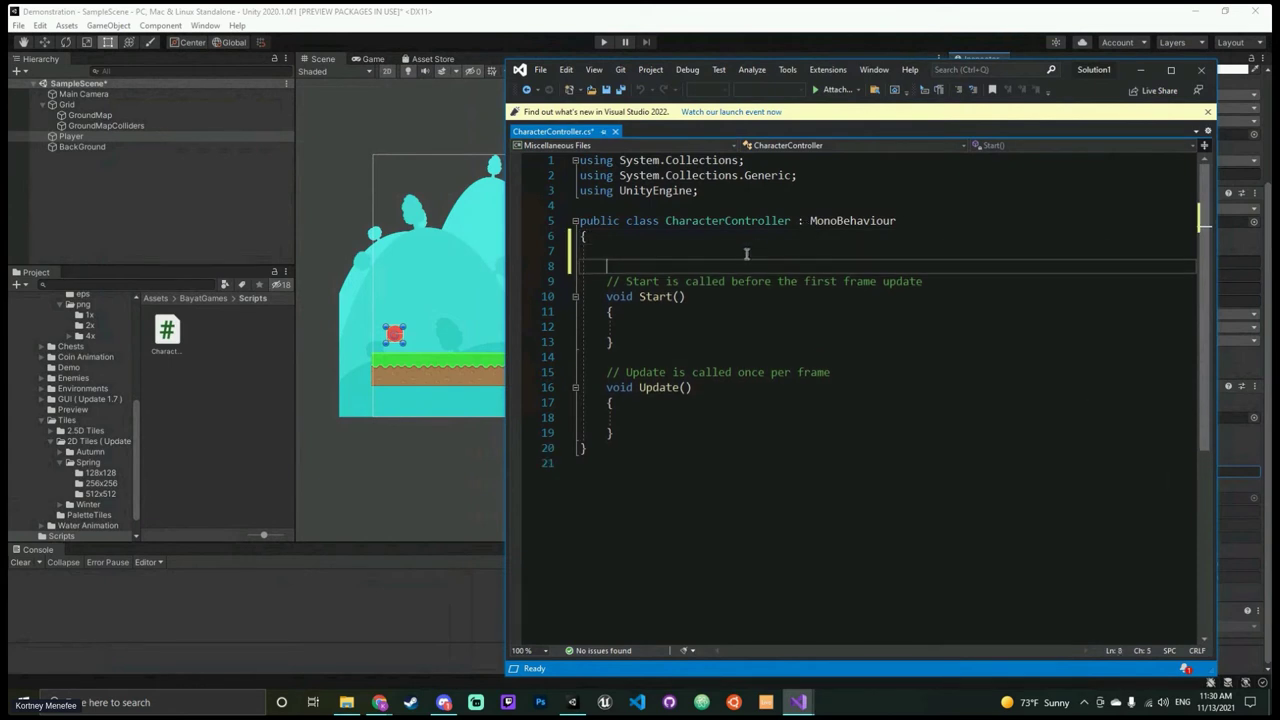
key("Up")
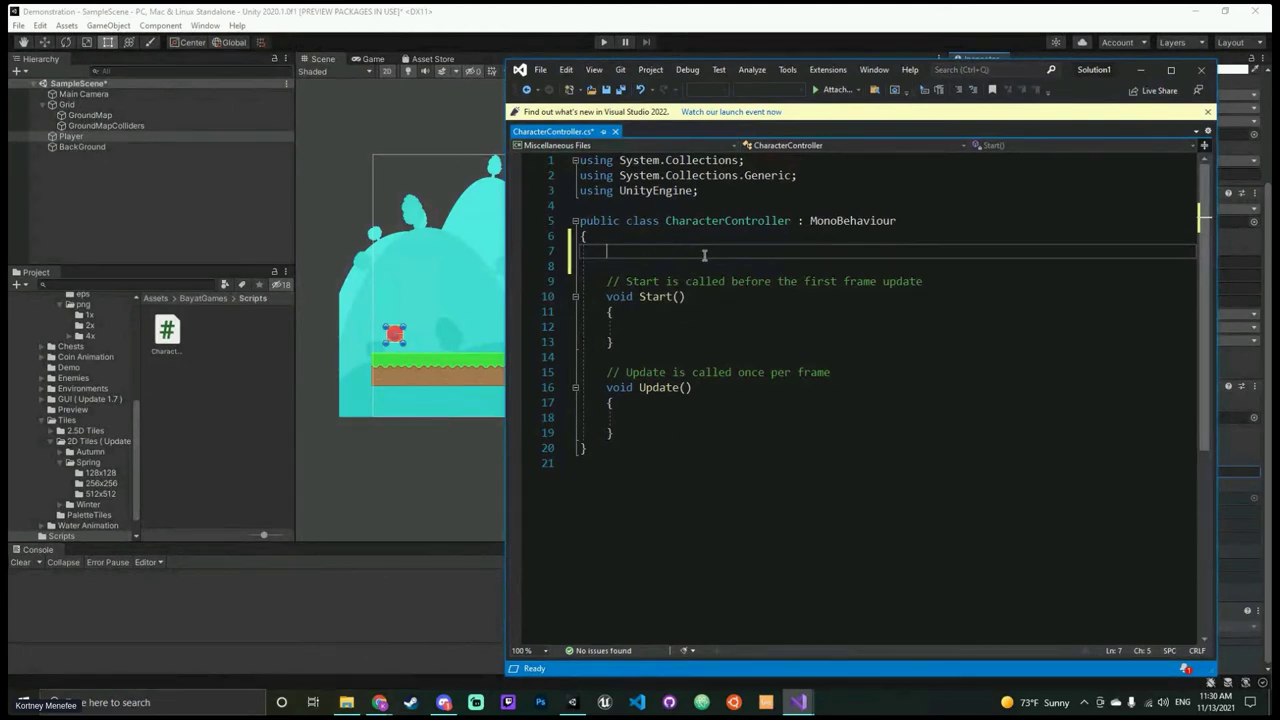
type("public Rigi")
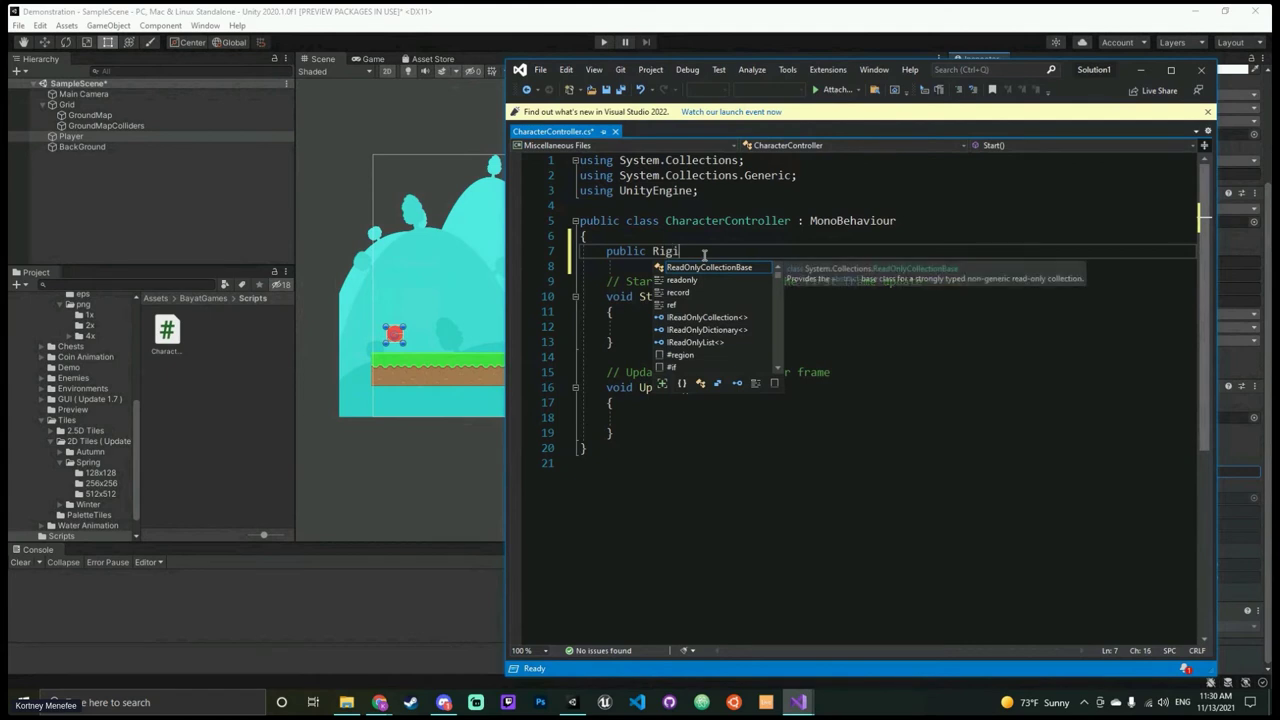
type("dbo")
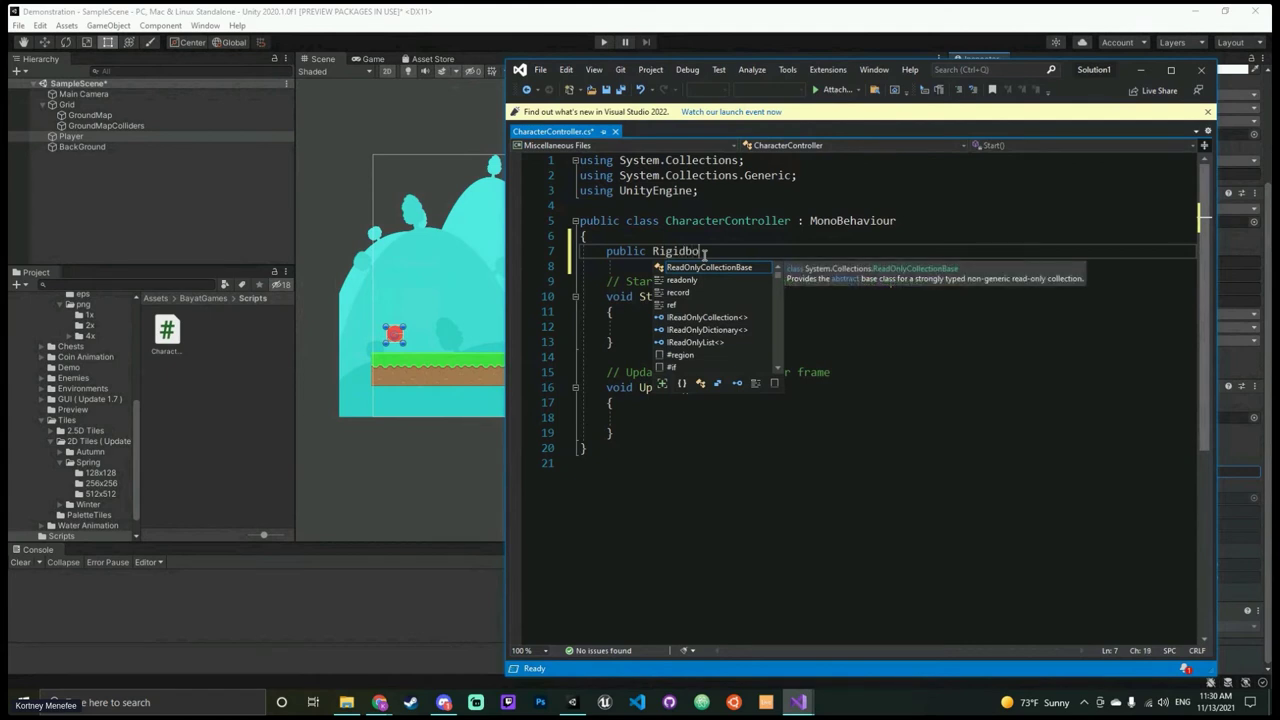
type("dy2D r")
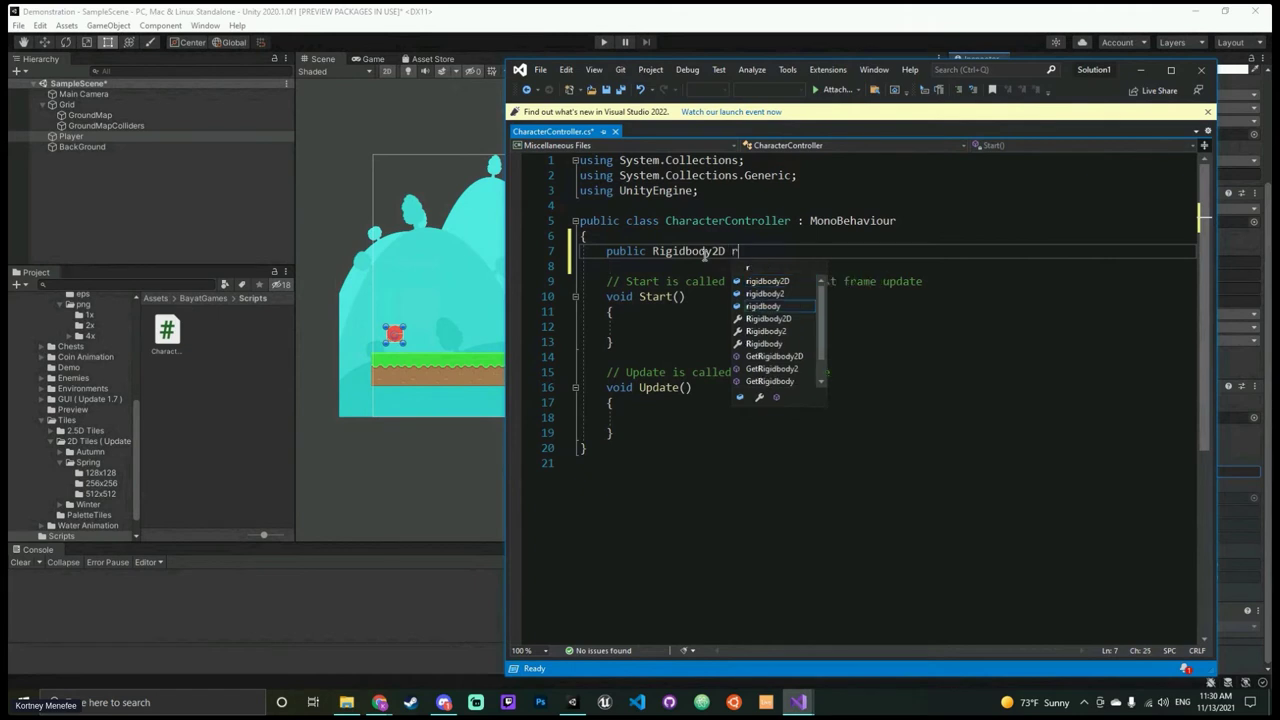
type("b2d")
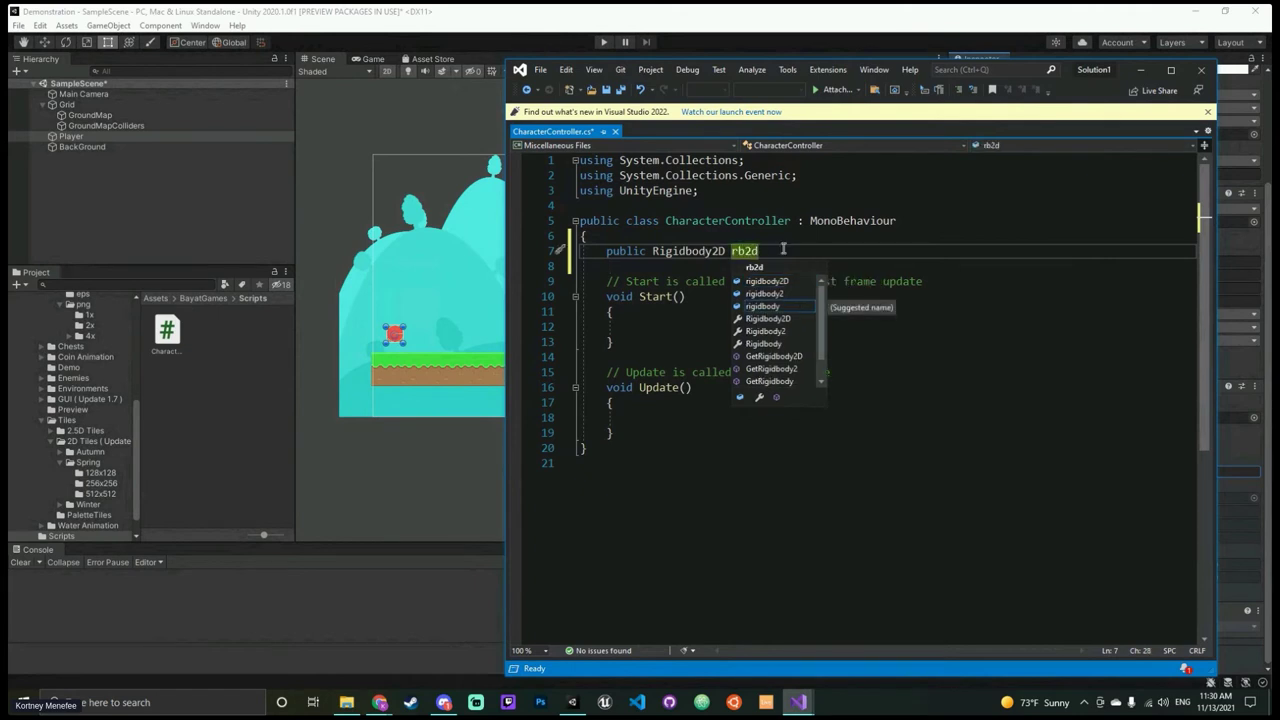
type(";")
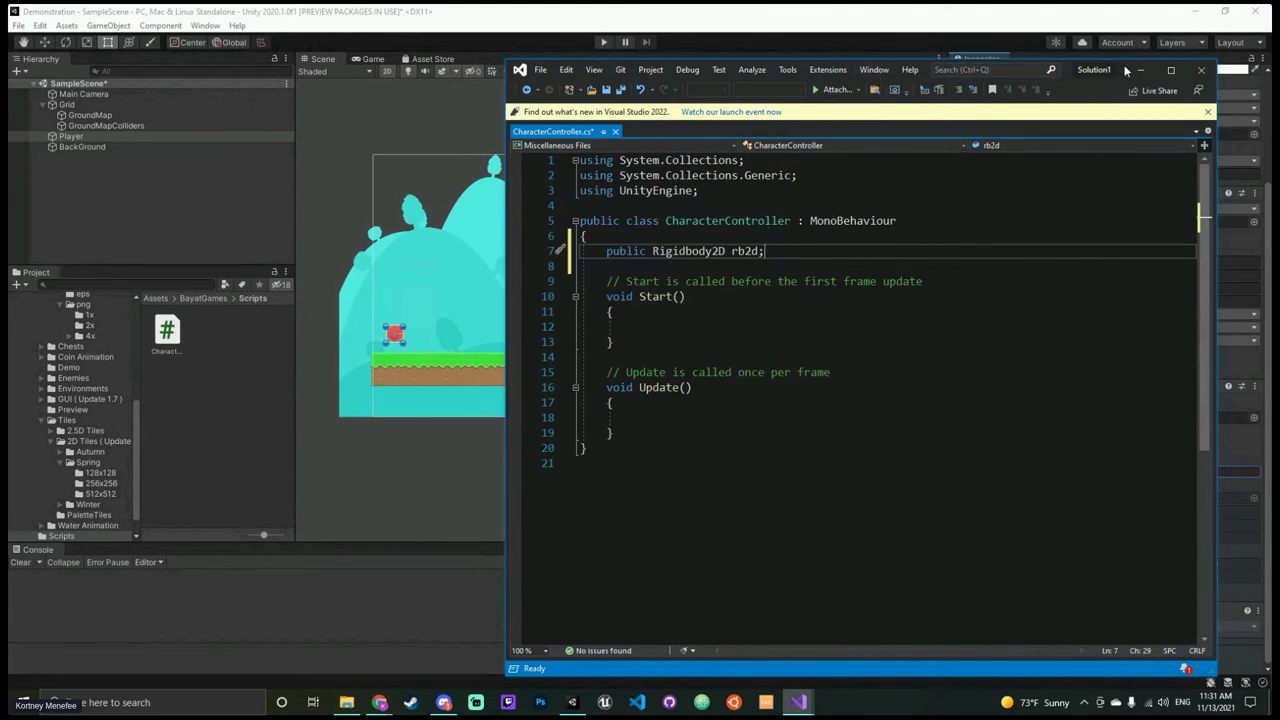
key("ctrl+s")
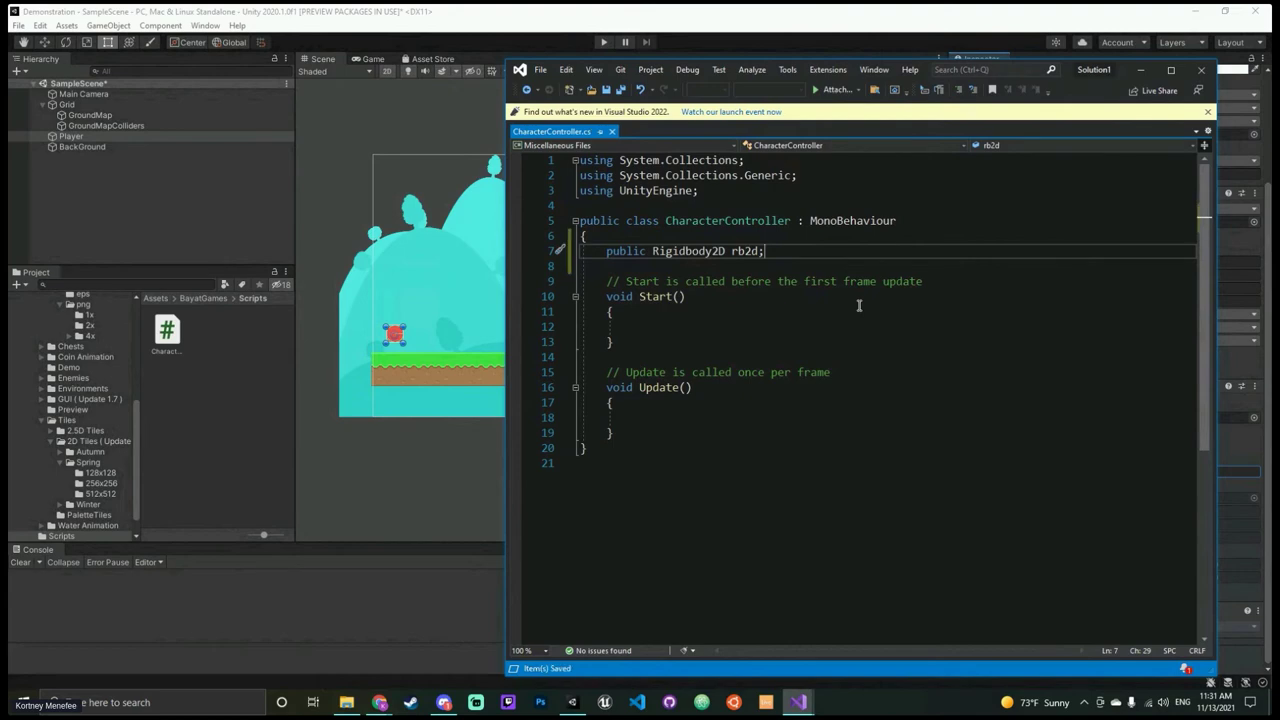
Step: Return to Unity, attach the CharacterController script to the Player, and assign the Player's Rigidbody 2D to its Rb 2d field
left_click(1140, 69)
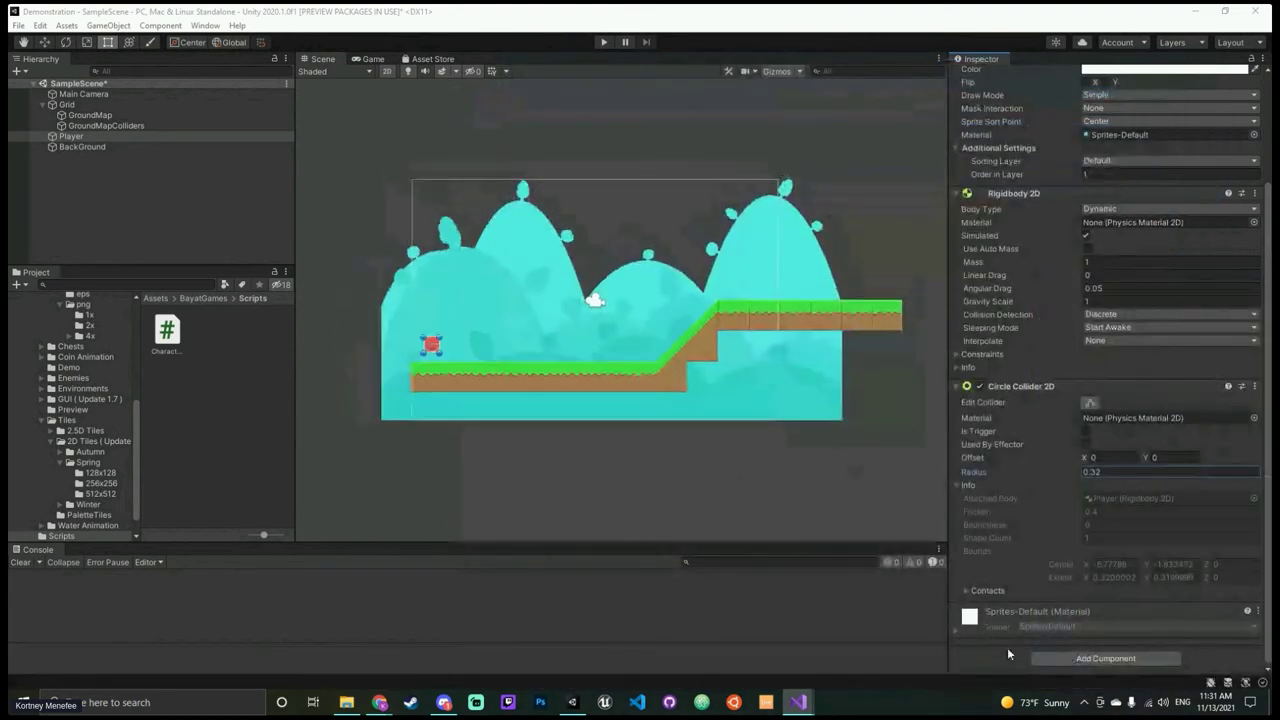
left_click(1095, 659)
type("ch")
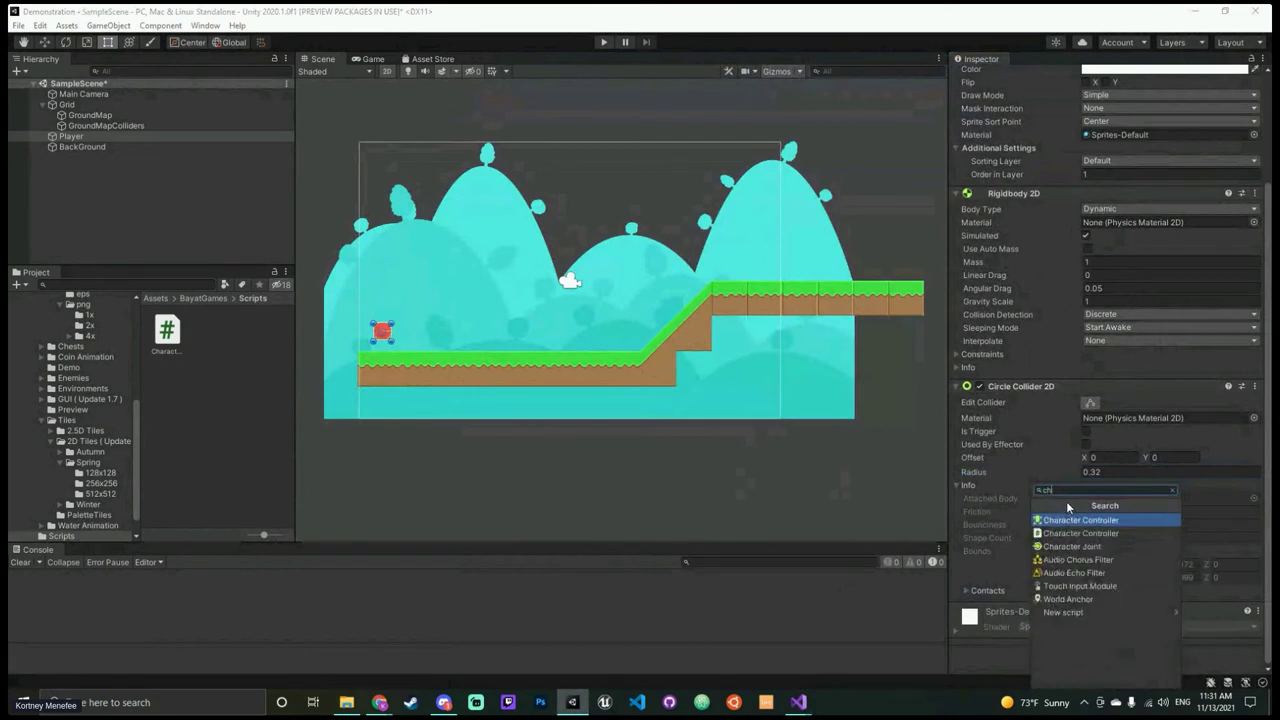
left_click(1080, 533)
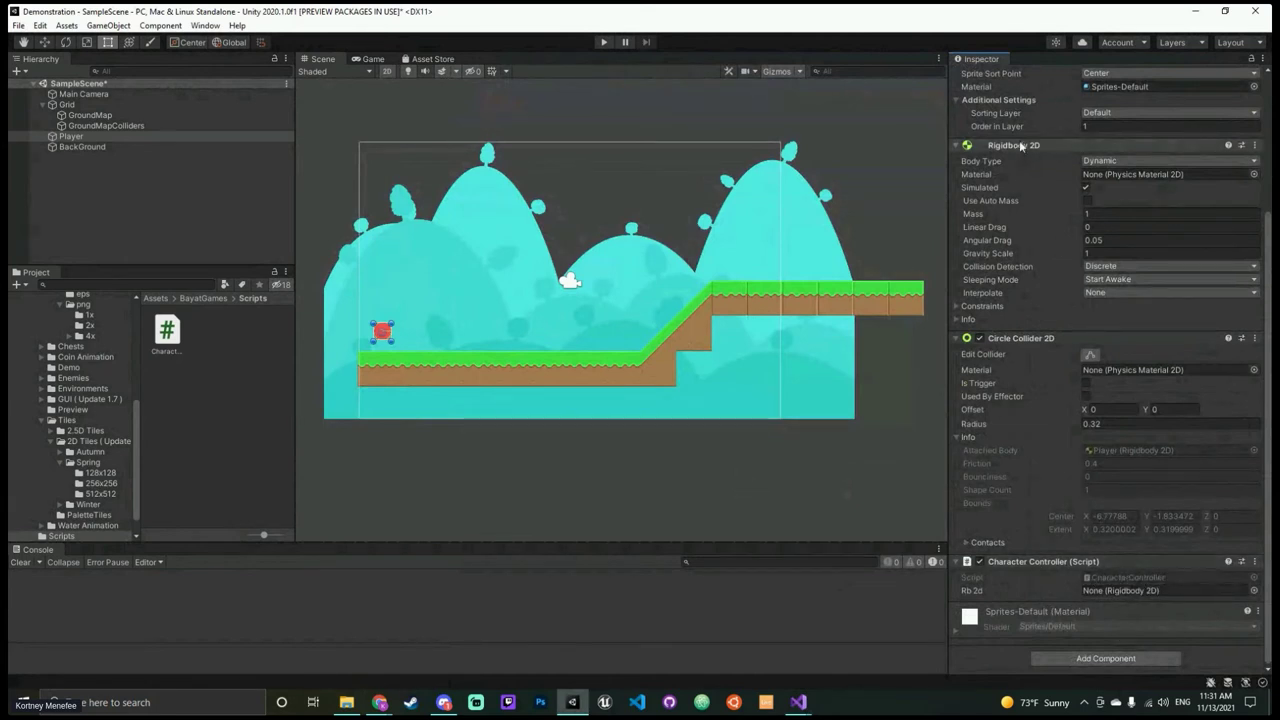
left_click_drag(1019, 148, 1178, 596)
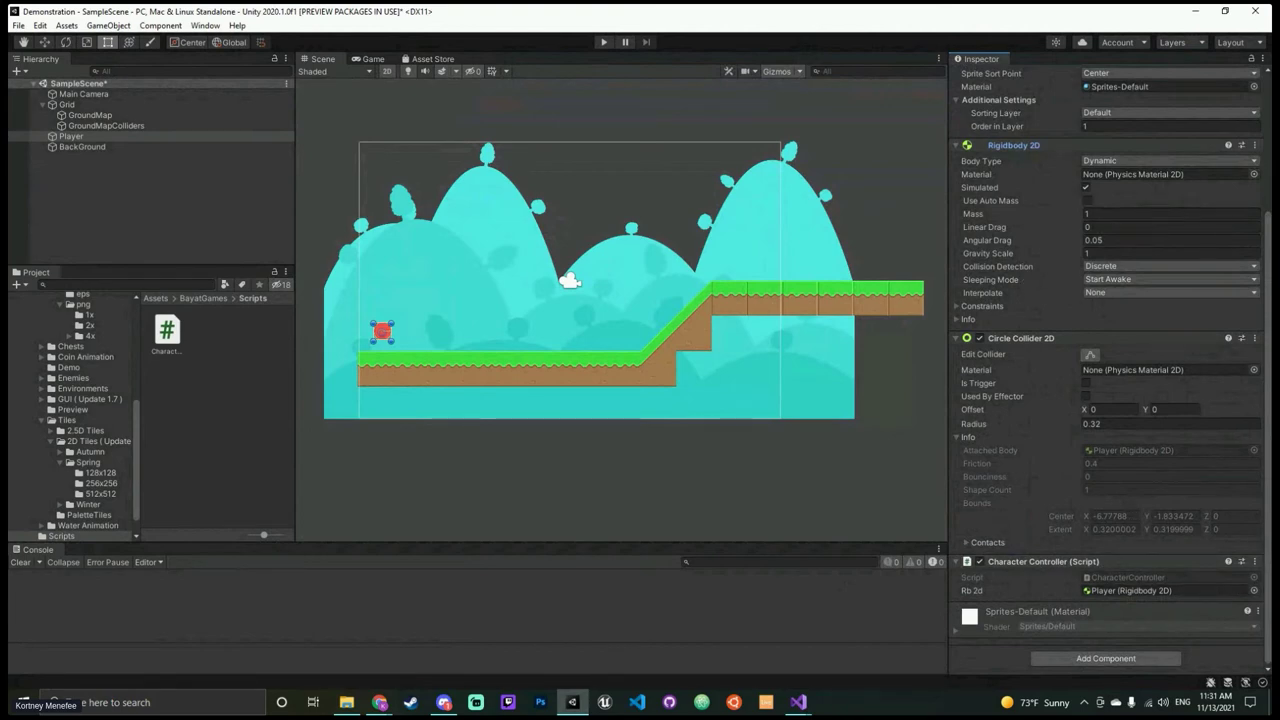
Step: Switch to Visual Studio and add the [HideInInspector] attribute on its own line above the rb2d declaration
key("alt+Tab")
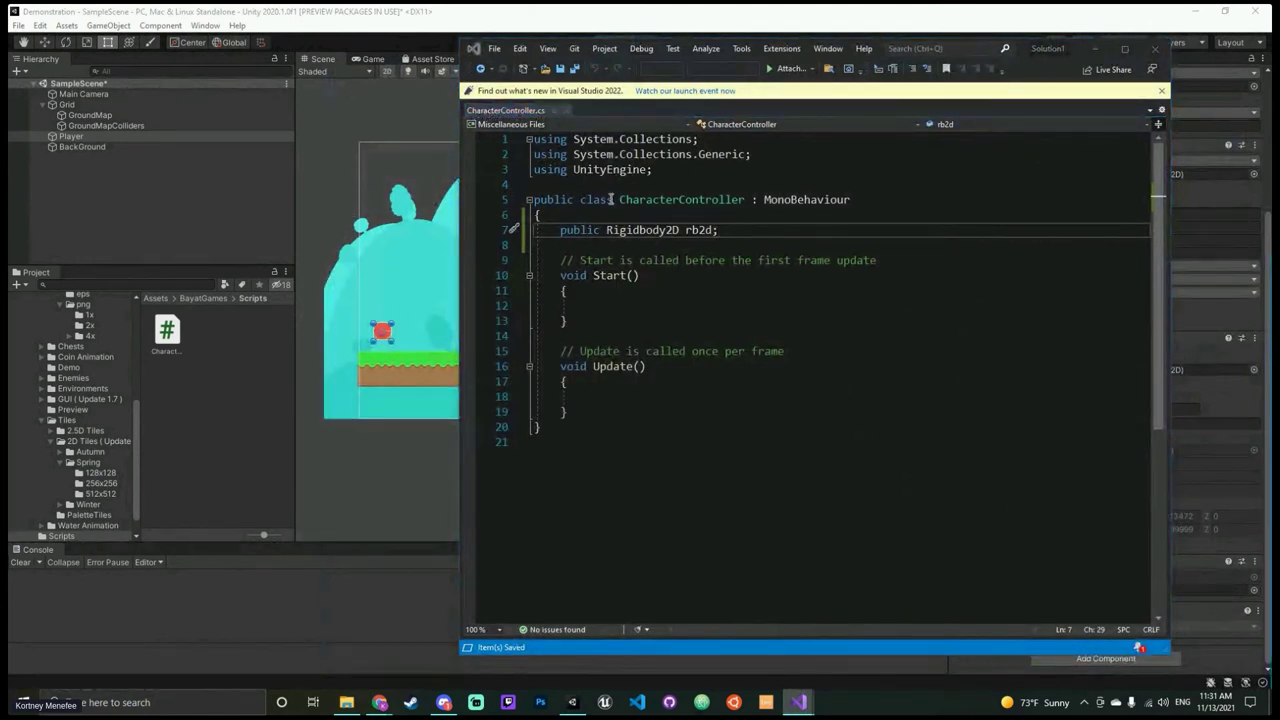
key("Return")
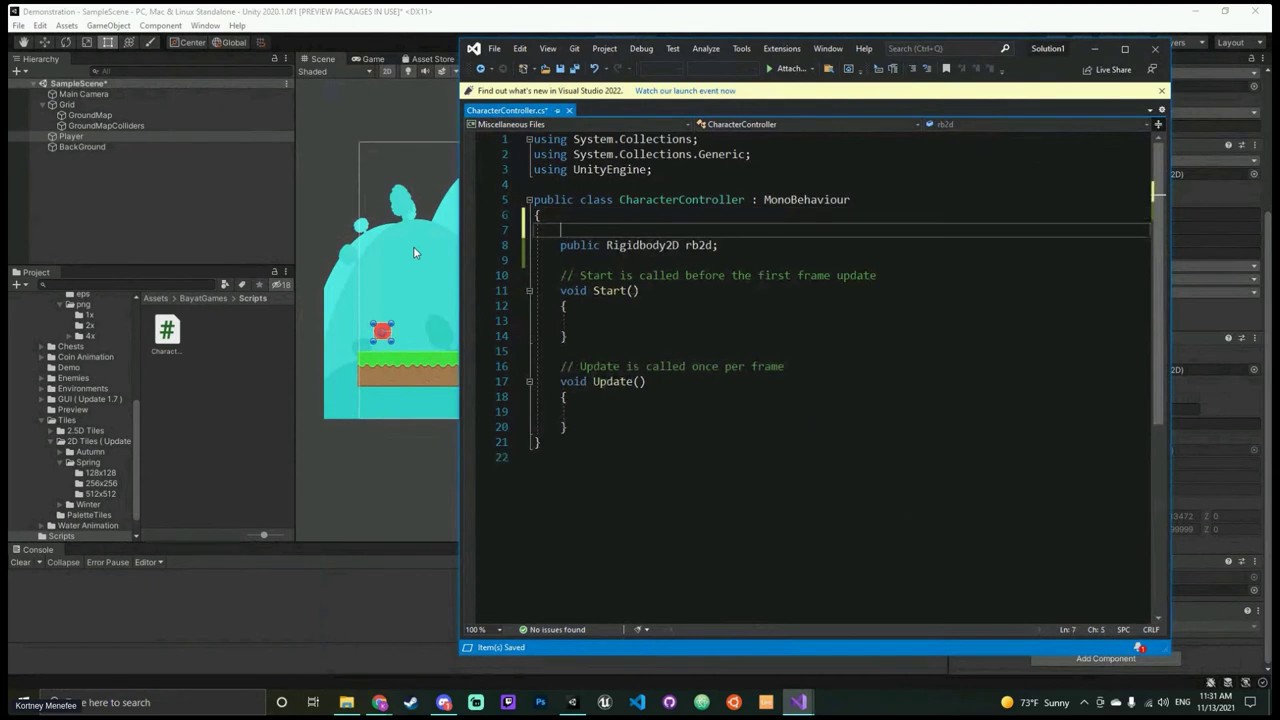
type("[HideInInspector]")
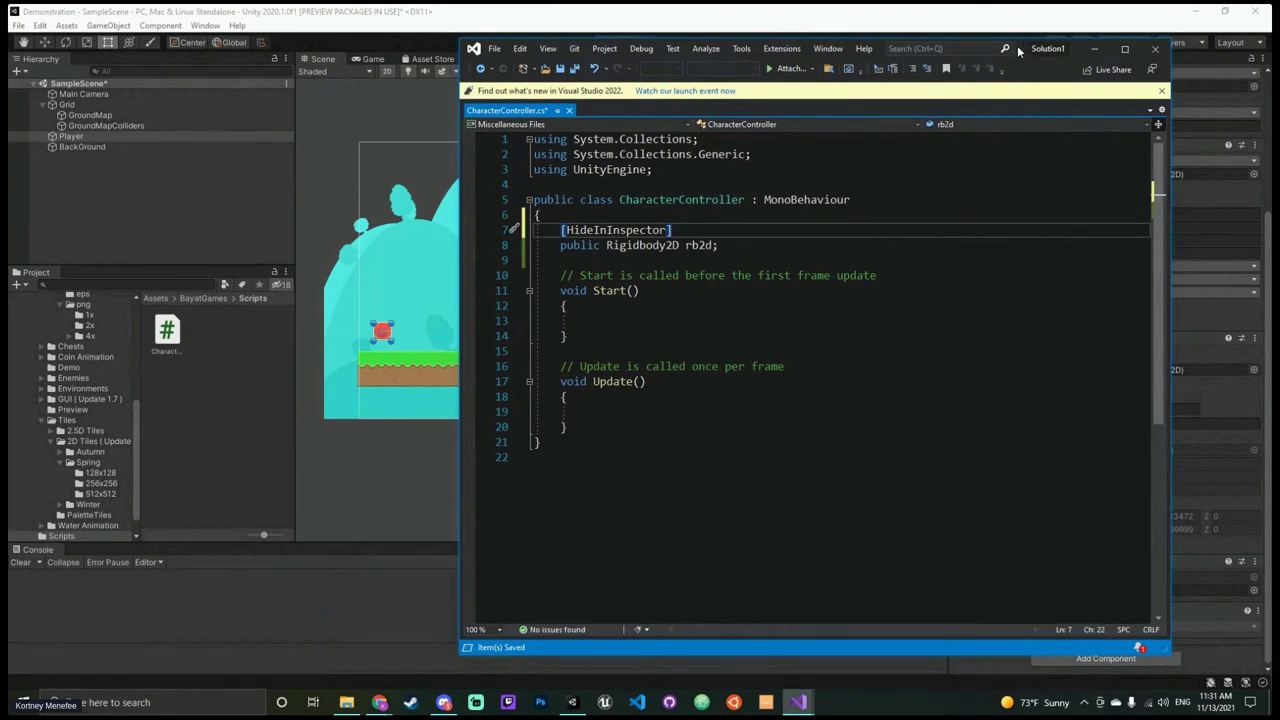
left_click_drag(1024, 48, 1014, 44)
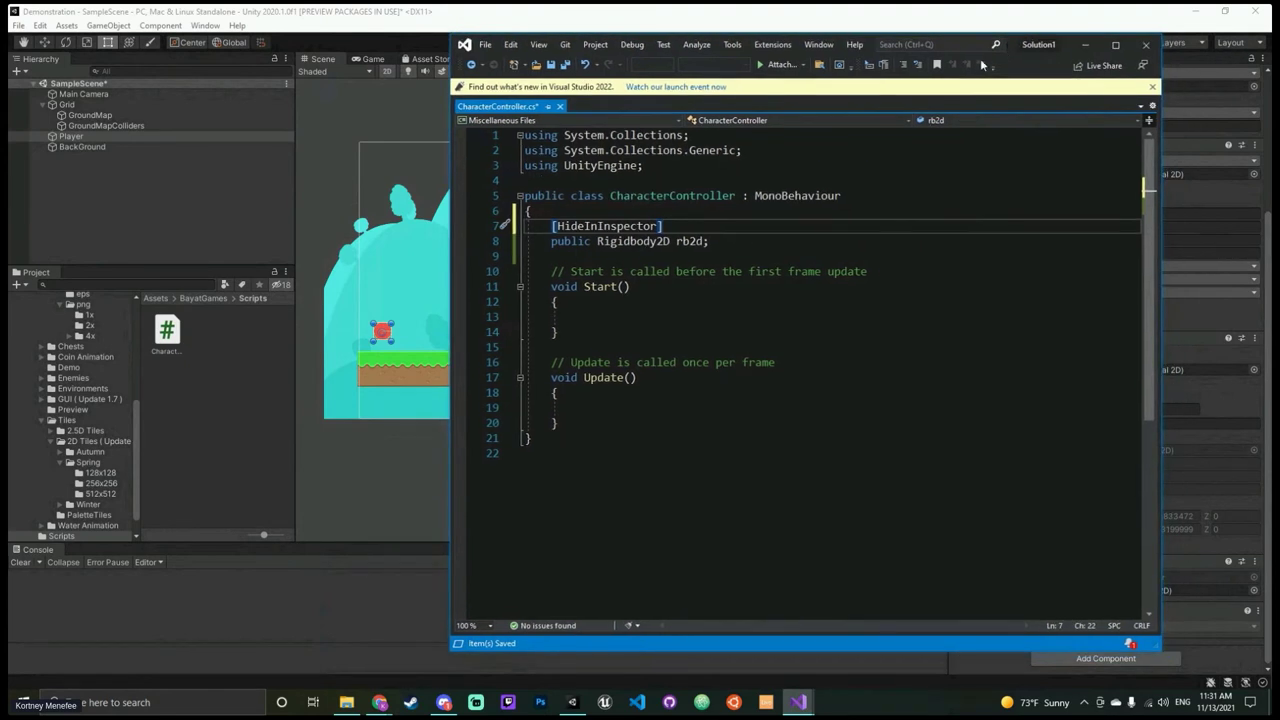
left_click(571, 241)
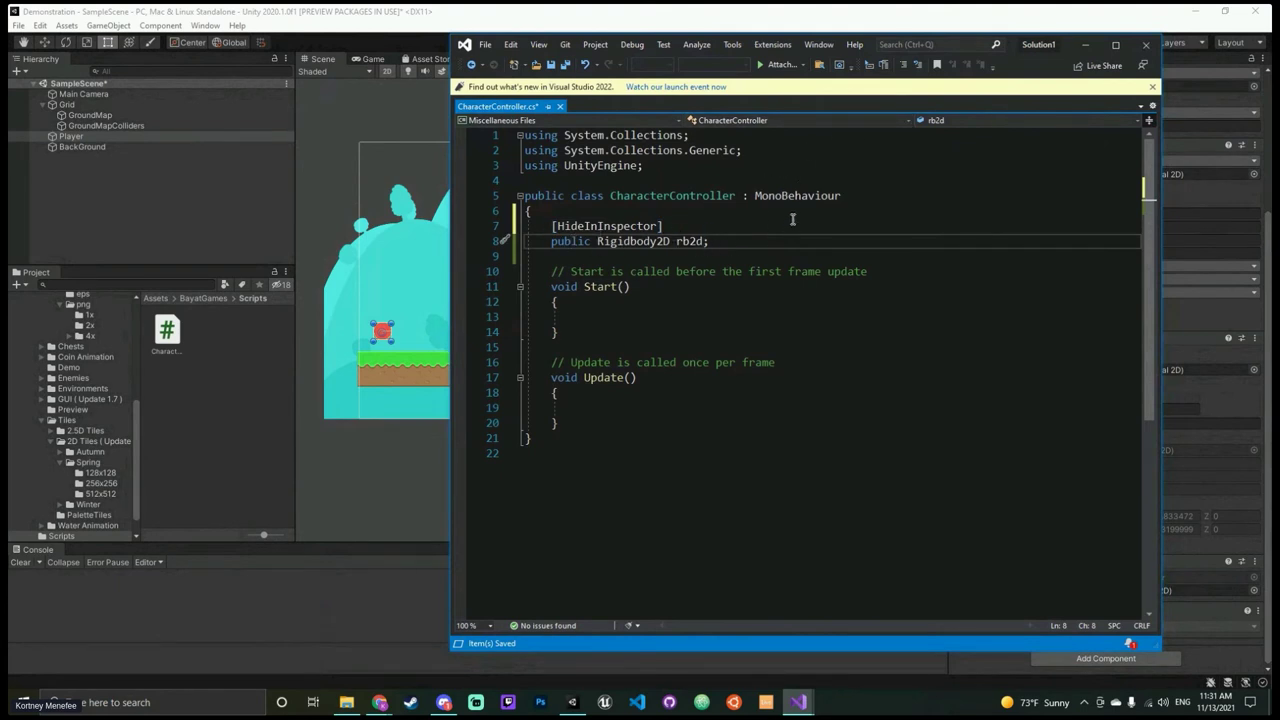
Step: Save the CharacterController script and return to Unity to check the component's fields on the Player
key("ctrl+s")
left_click(1079, 45)
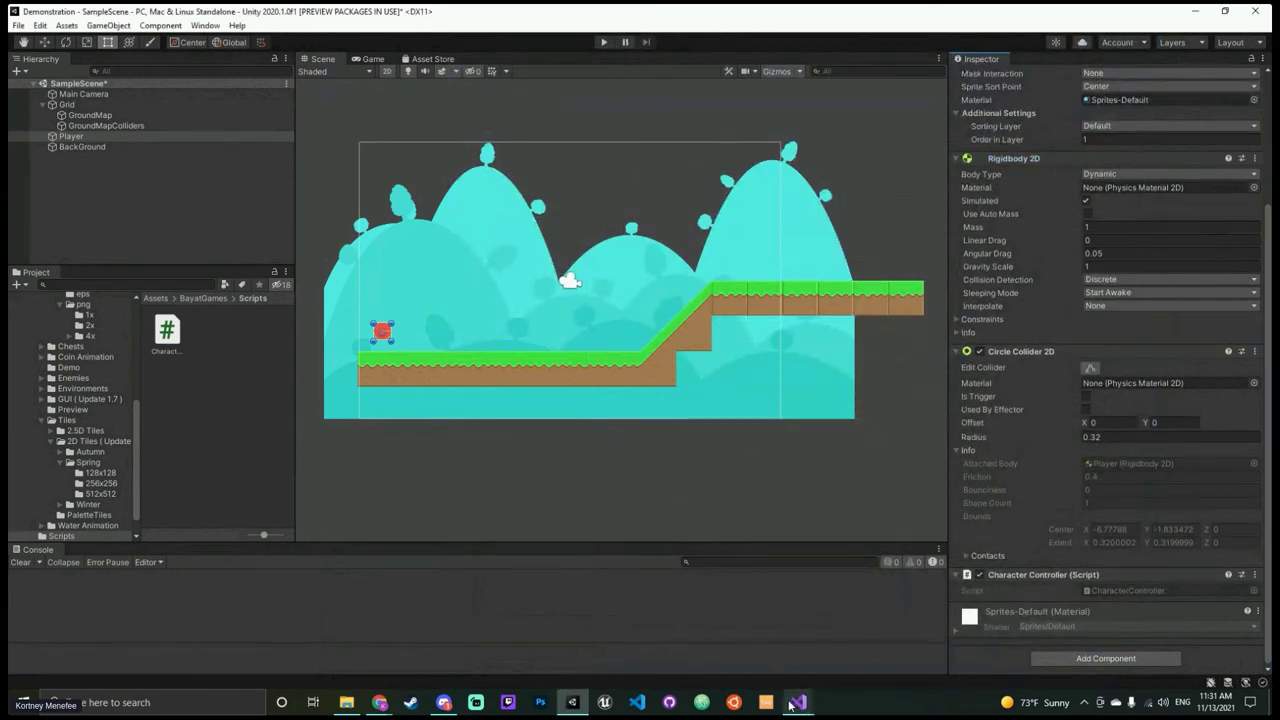
Step: Switch back to Visual Studio and declare a public int variable named speed, separated by a blank line below the rb2d declaration
mouse_move(798, 702)
left_click(765, 639)
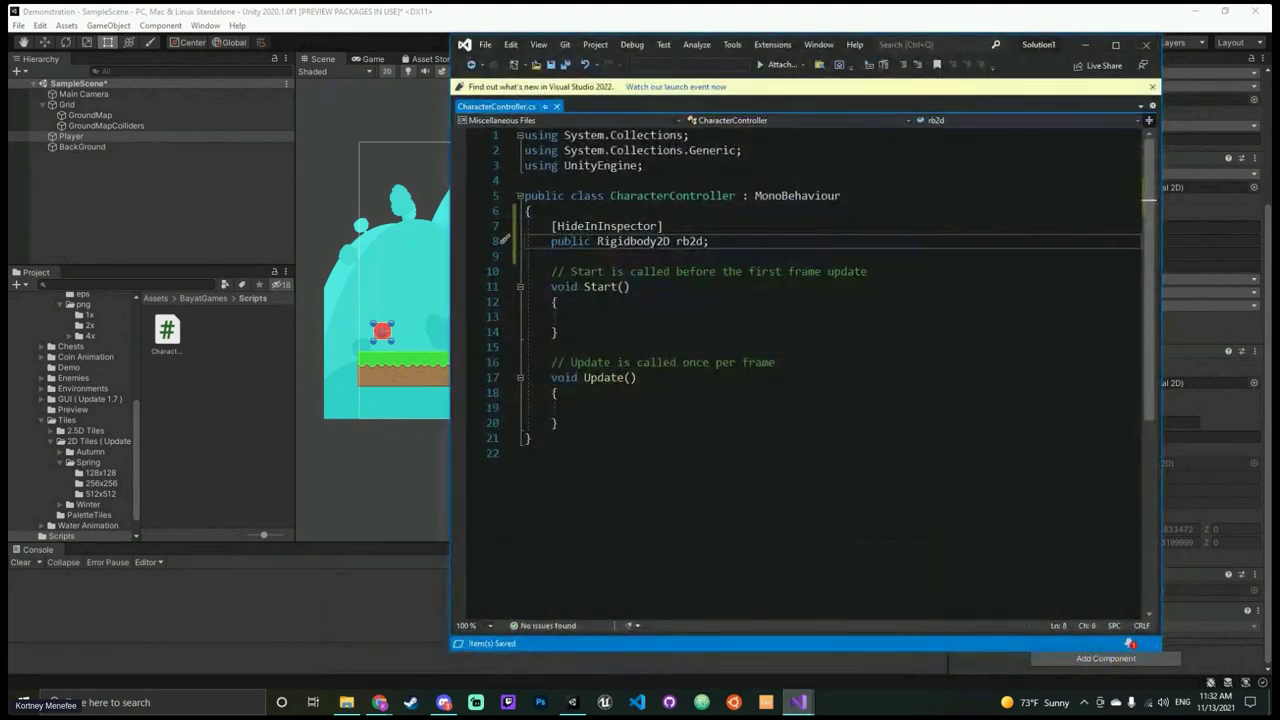
left_click(781, 253)
left_click(780, 246)
key("Return")
key("Return")
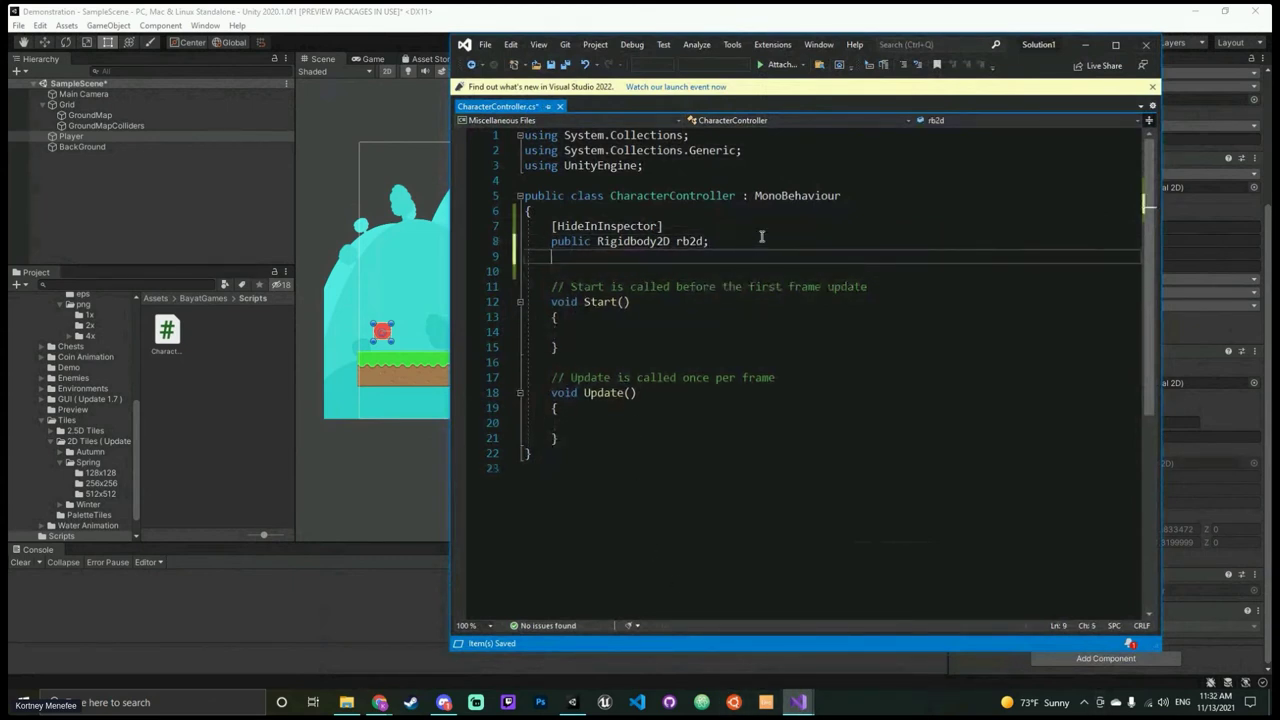
type("p")
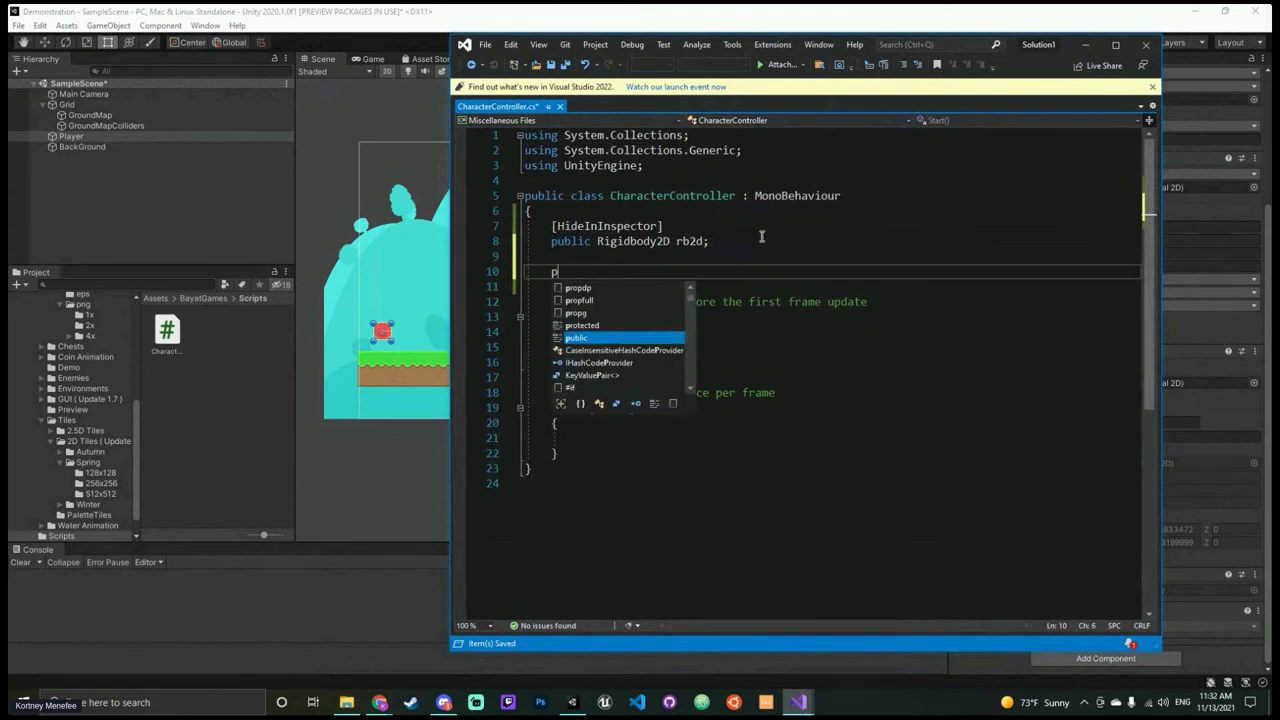
type("ublic int speed")
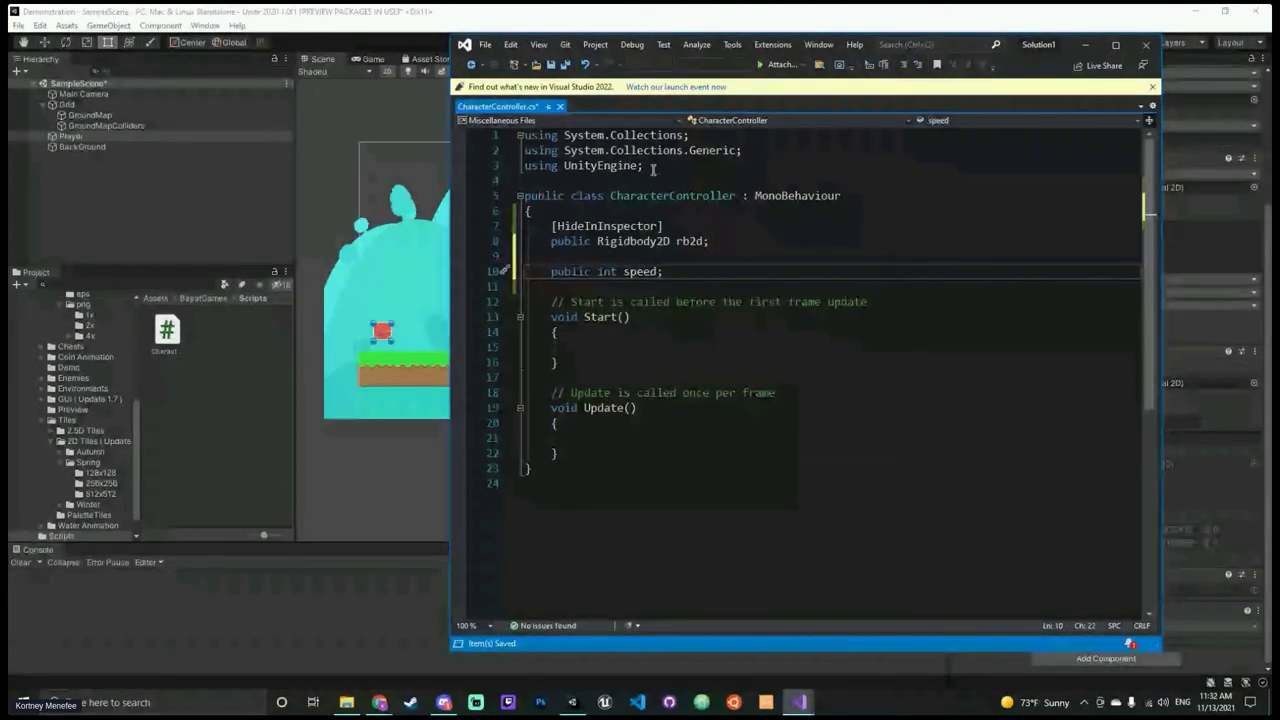
type(";")
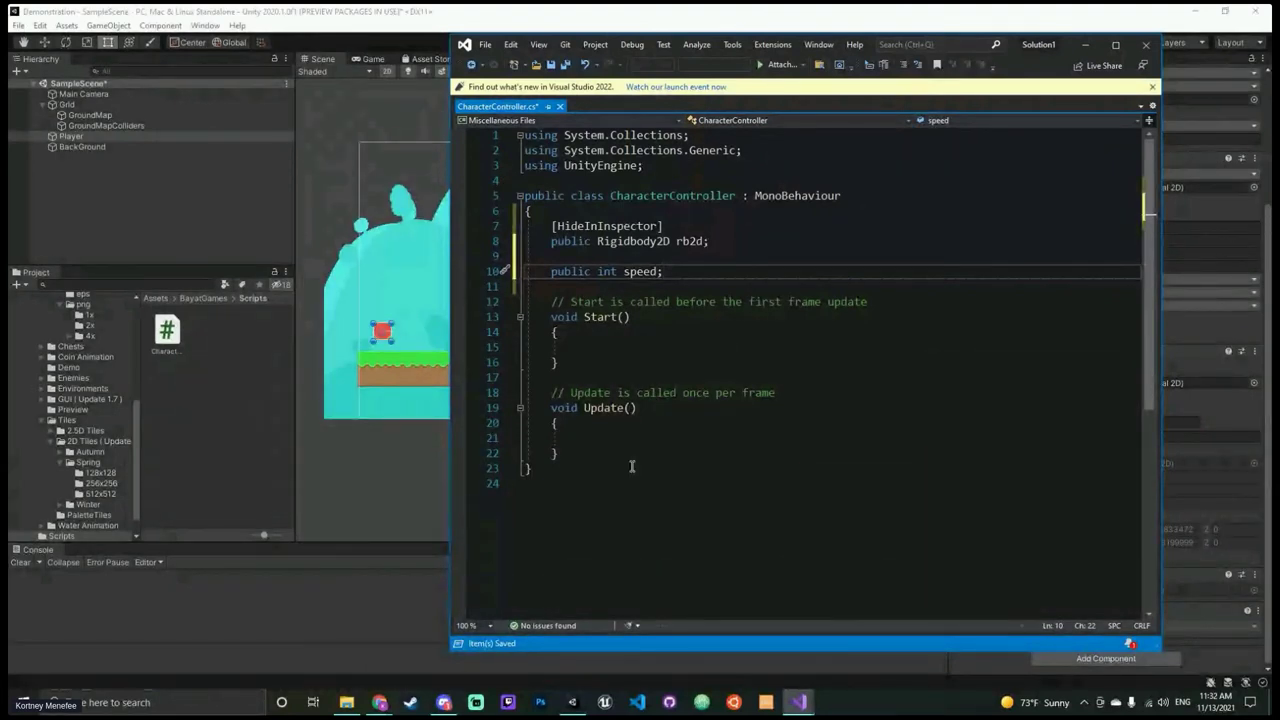
Step: In the Start method, assign rb2d with the statement rb2d = GetComponent<Rigidbody2D>();
left_click(698, 350)
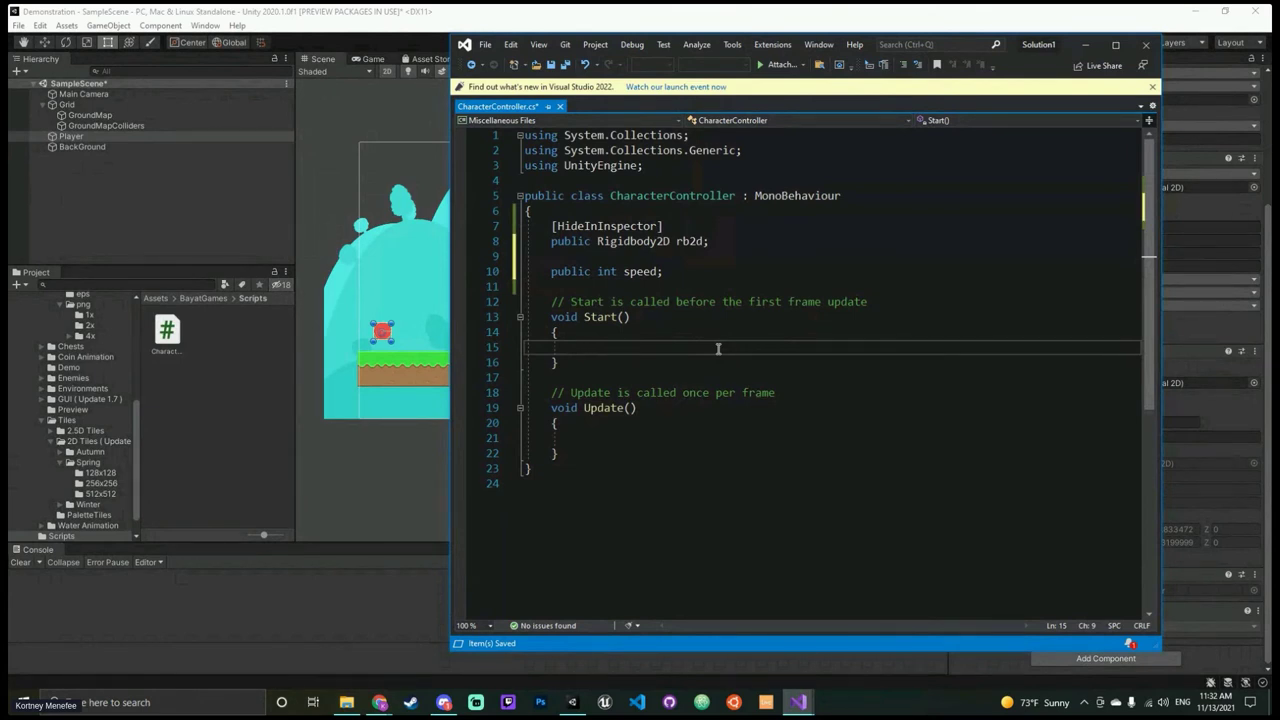
type("rb2d =")
type("Get")
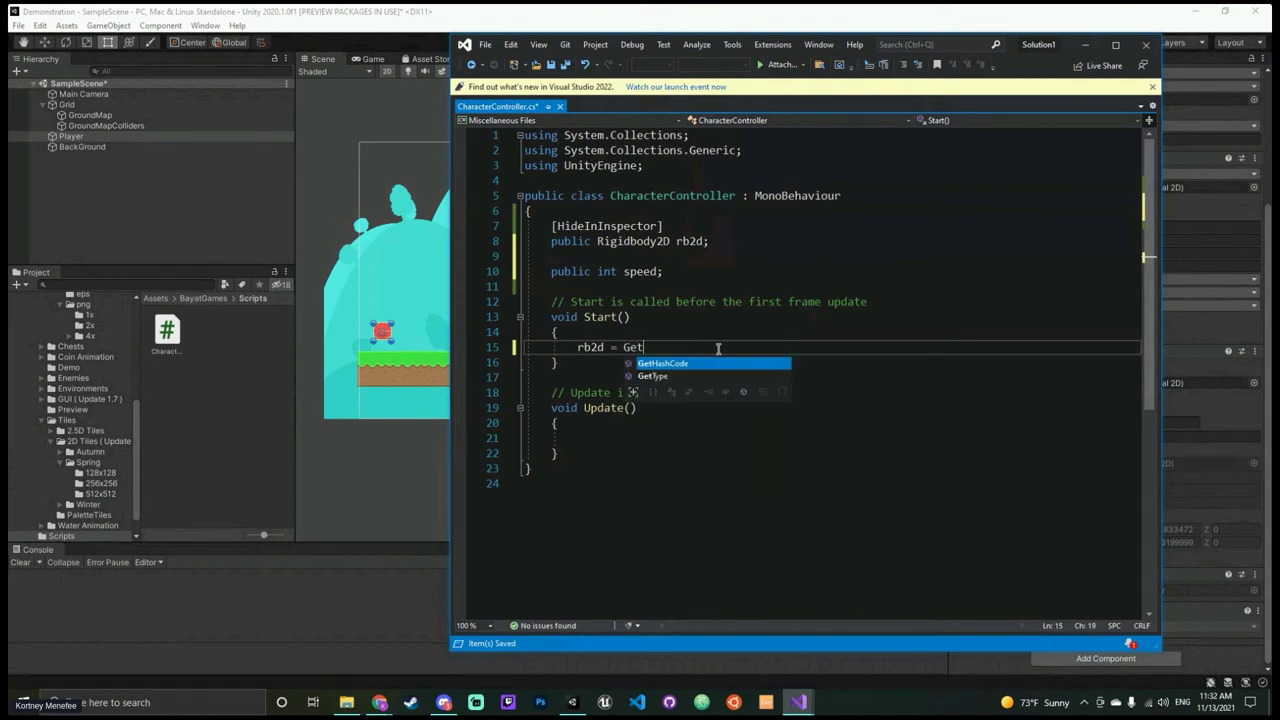
type("Component")
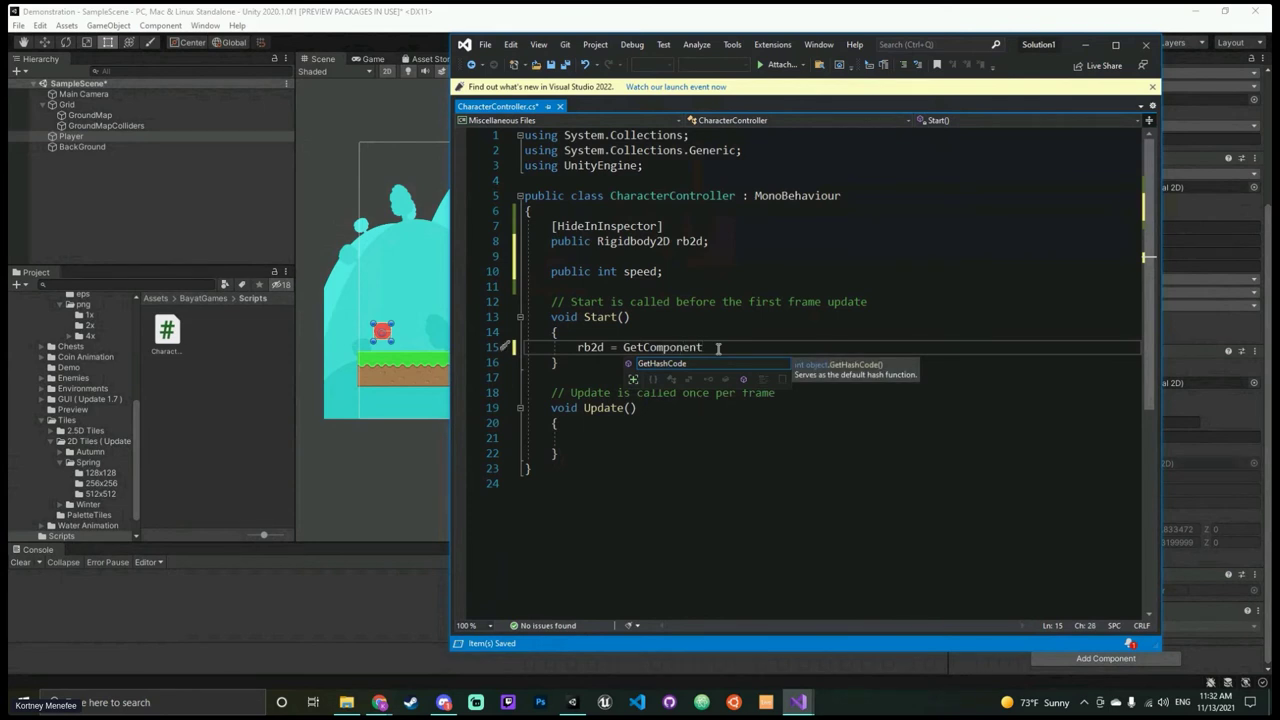
type("<")
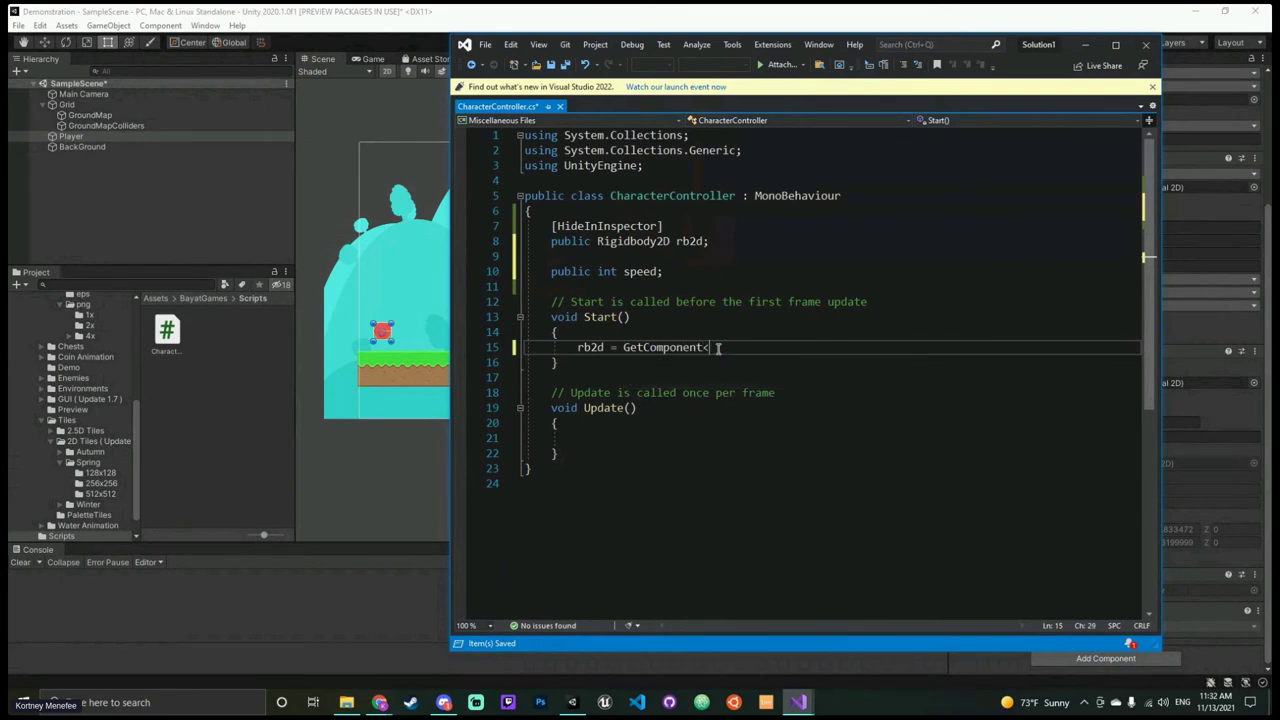
type("R")
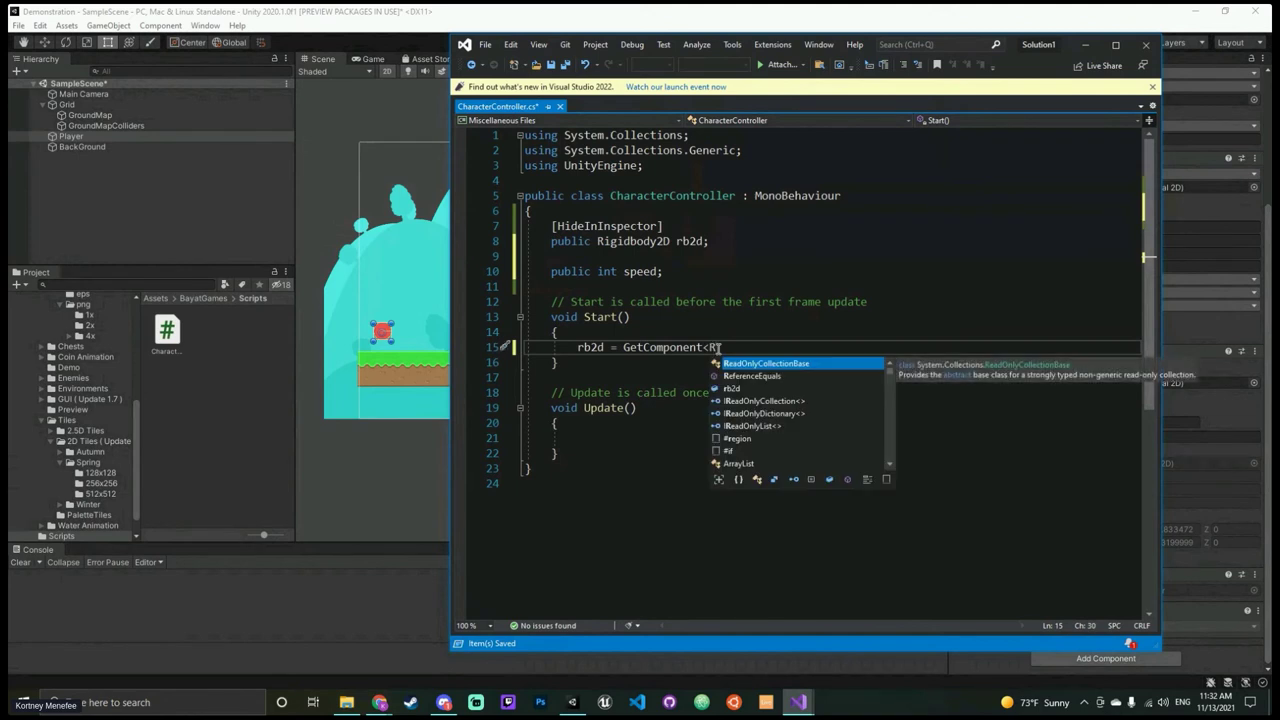
type("igidi")
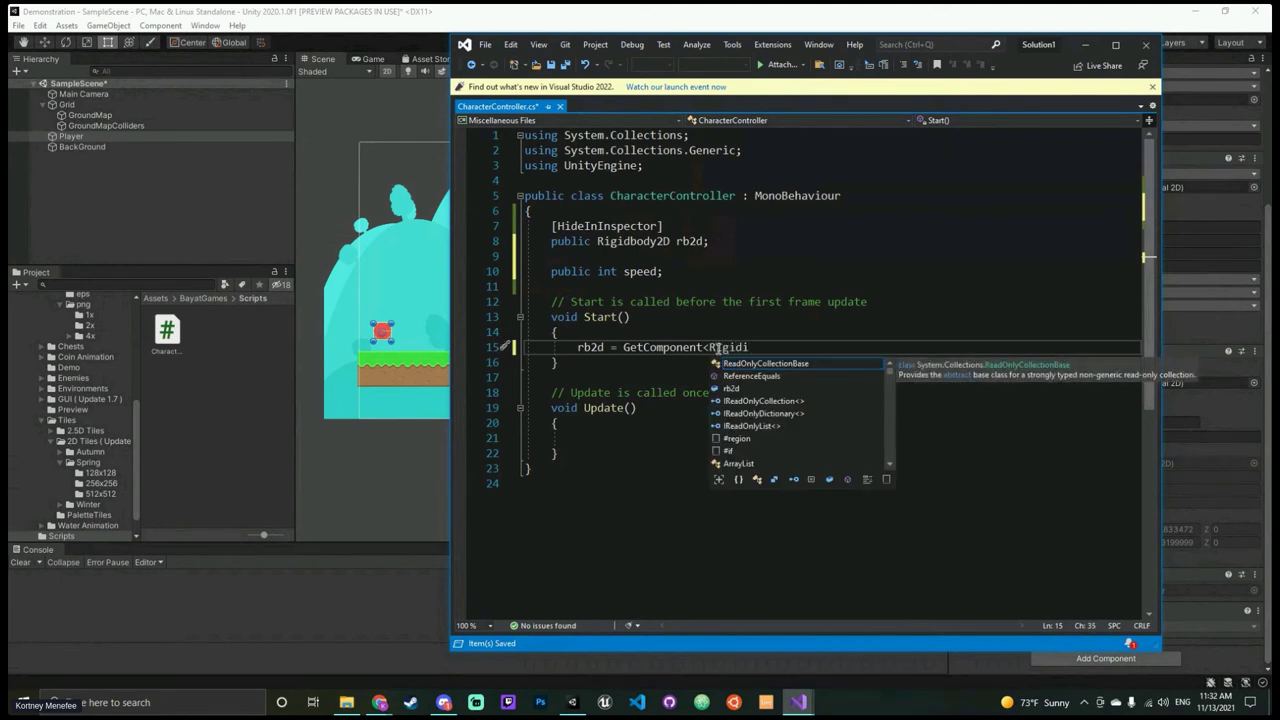
key("BackSpace")
key("BackSpace")
type("dB")
key("BackSpace")
type("body2D>")
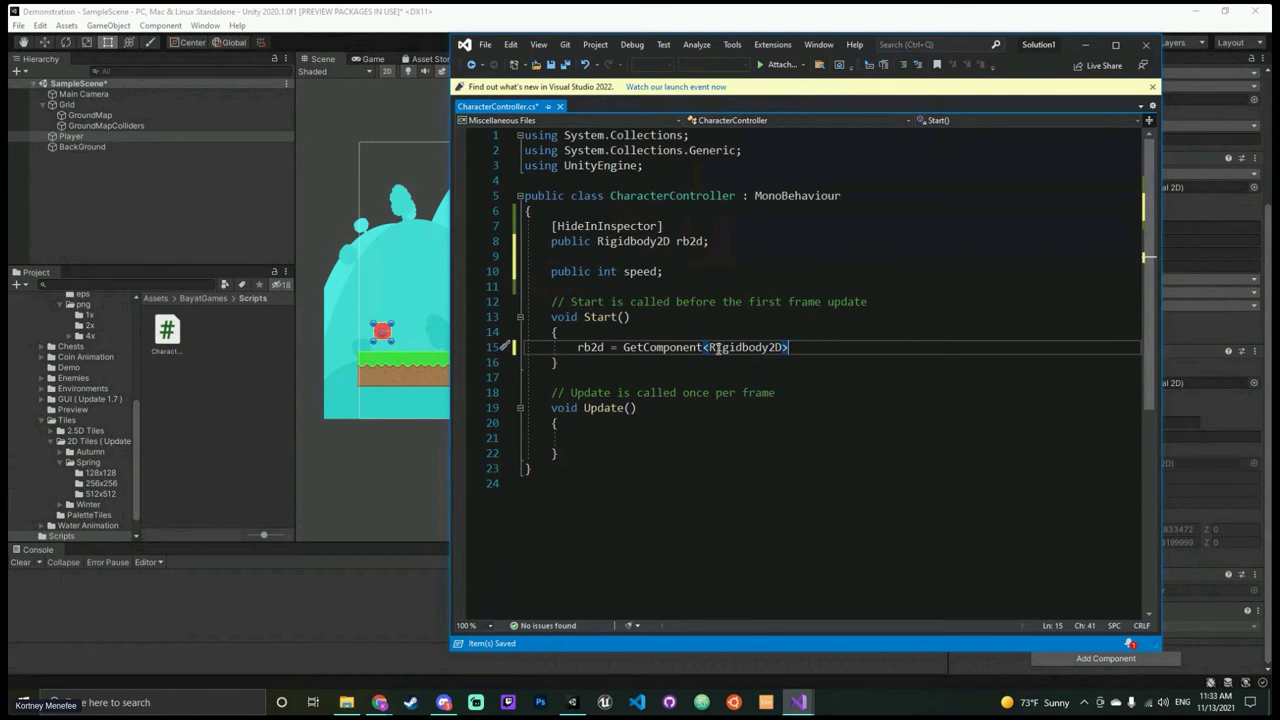
type("();")
double_click(590, 347)
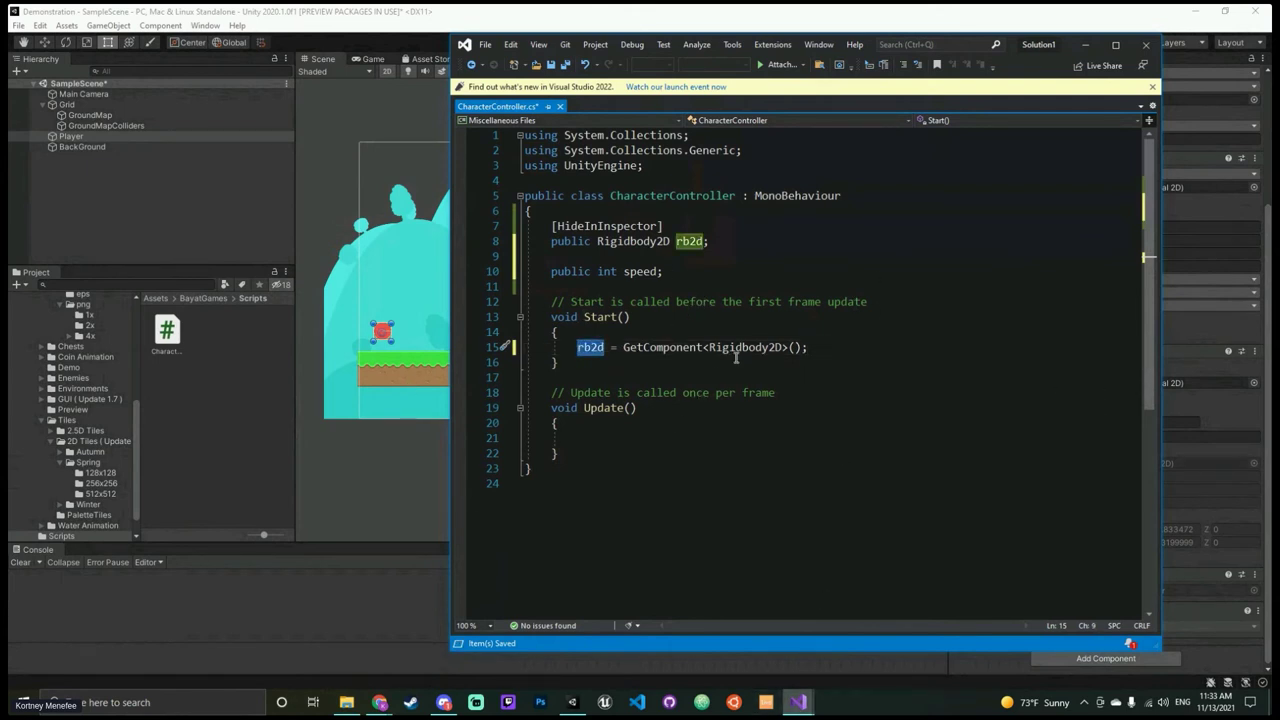
Step: In the Update method, add an if block with the condition Input.GetKey(KeyCode.A) and an empty body
scroll(1034, 362, "down", 1)
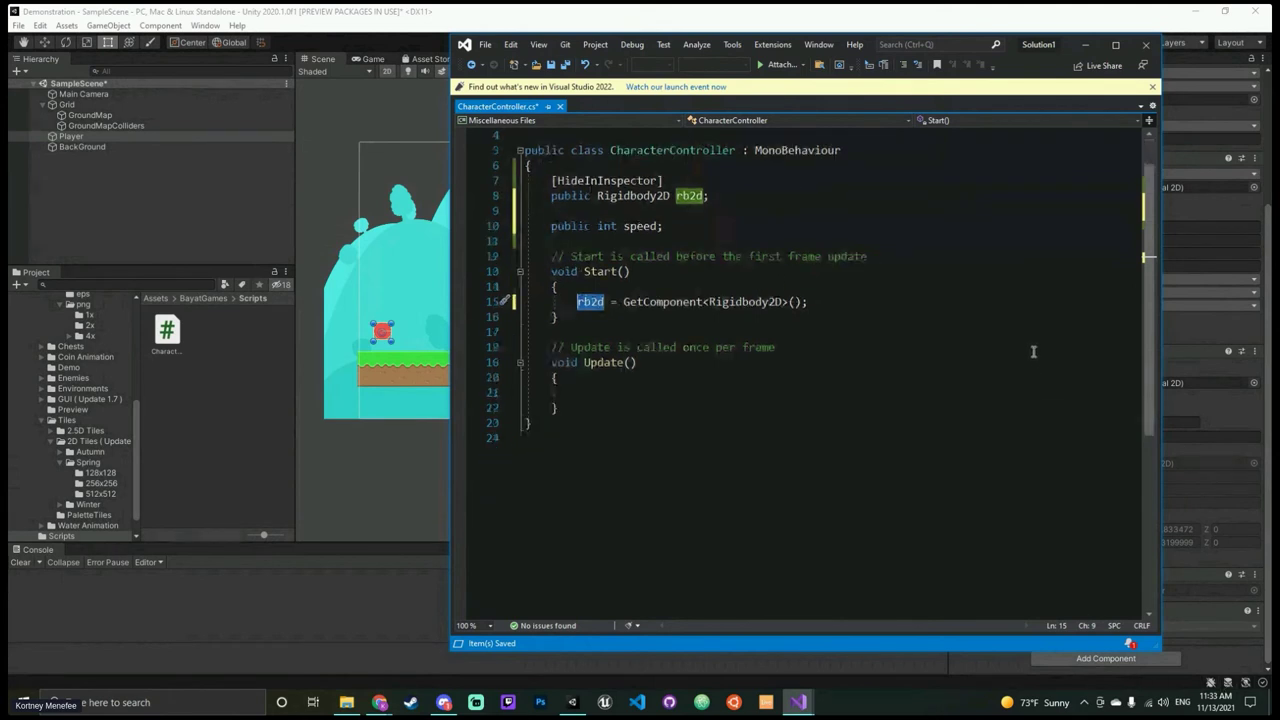
left_click(662, 390)
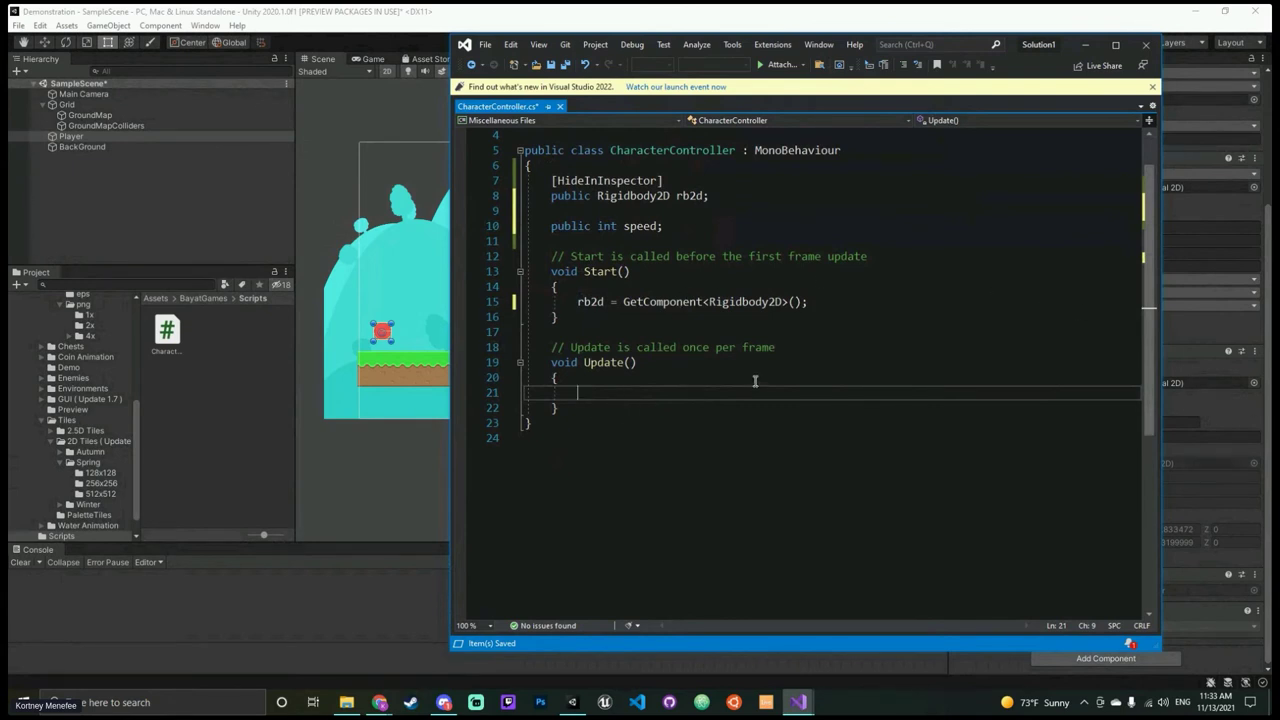
type("if (")
type("Input")
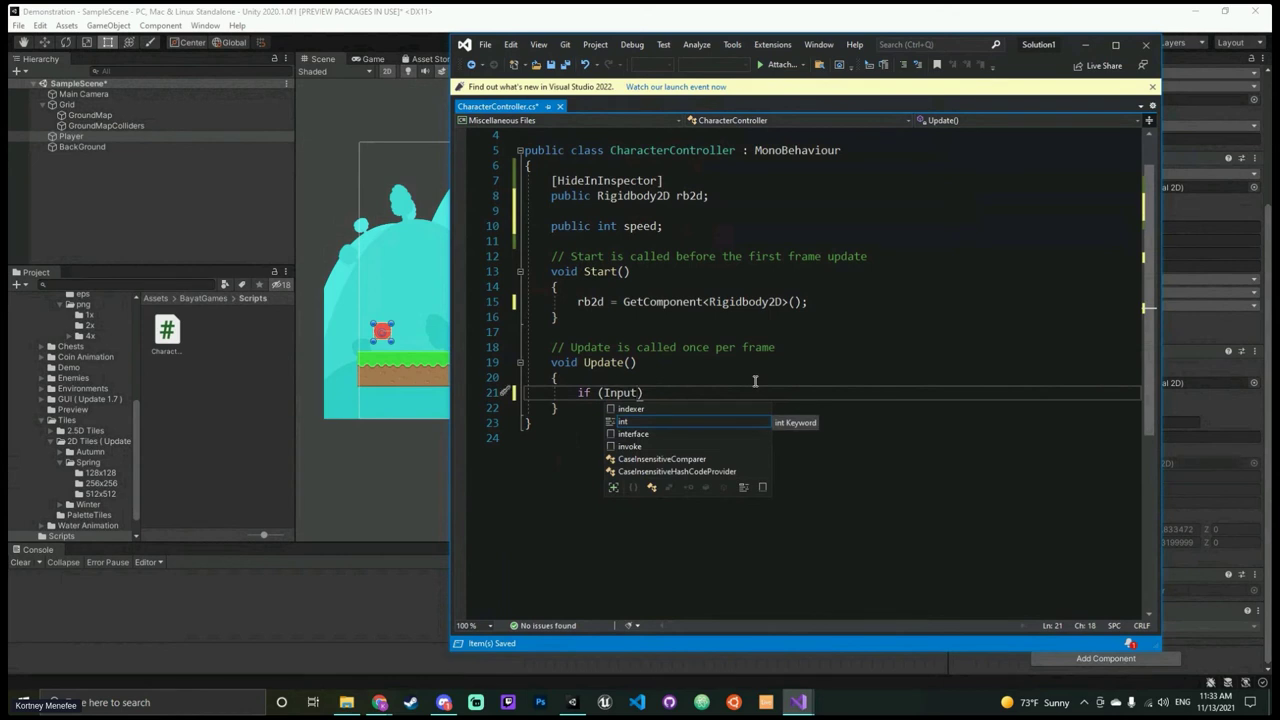
type(".GetKey")
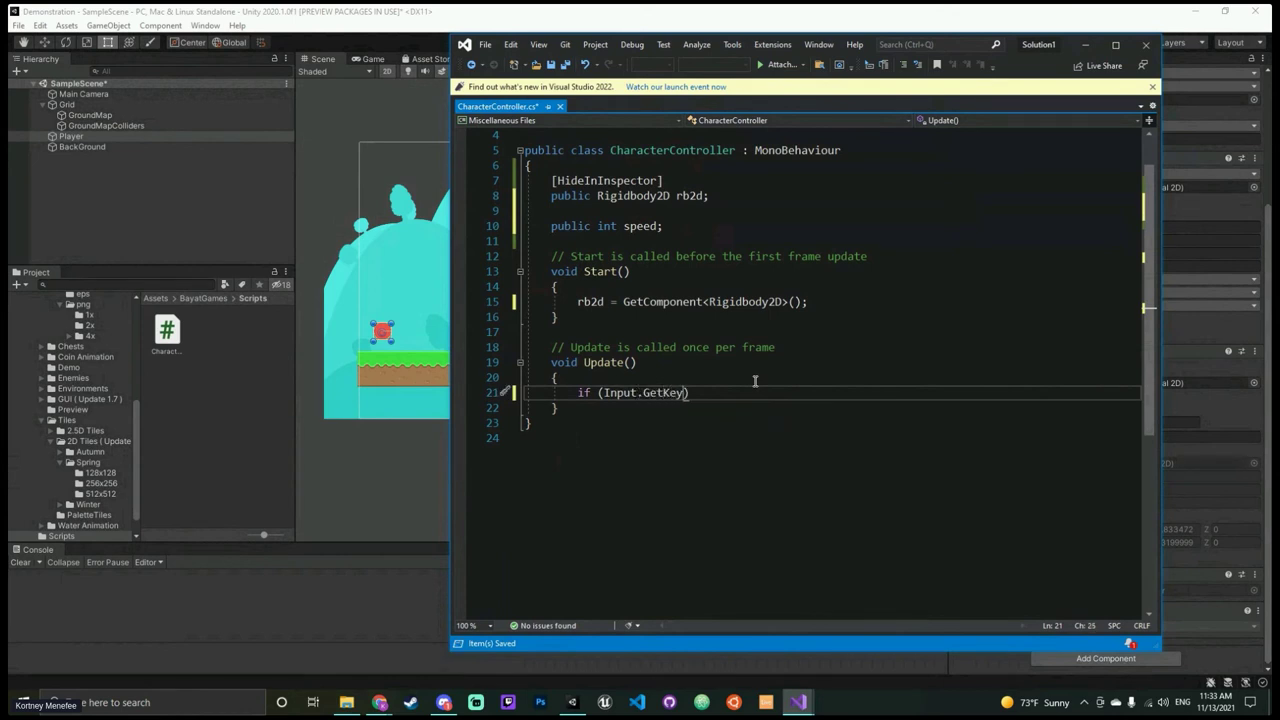
type("(")
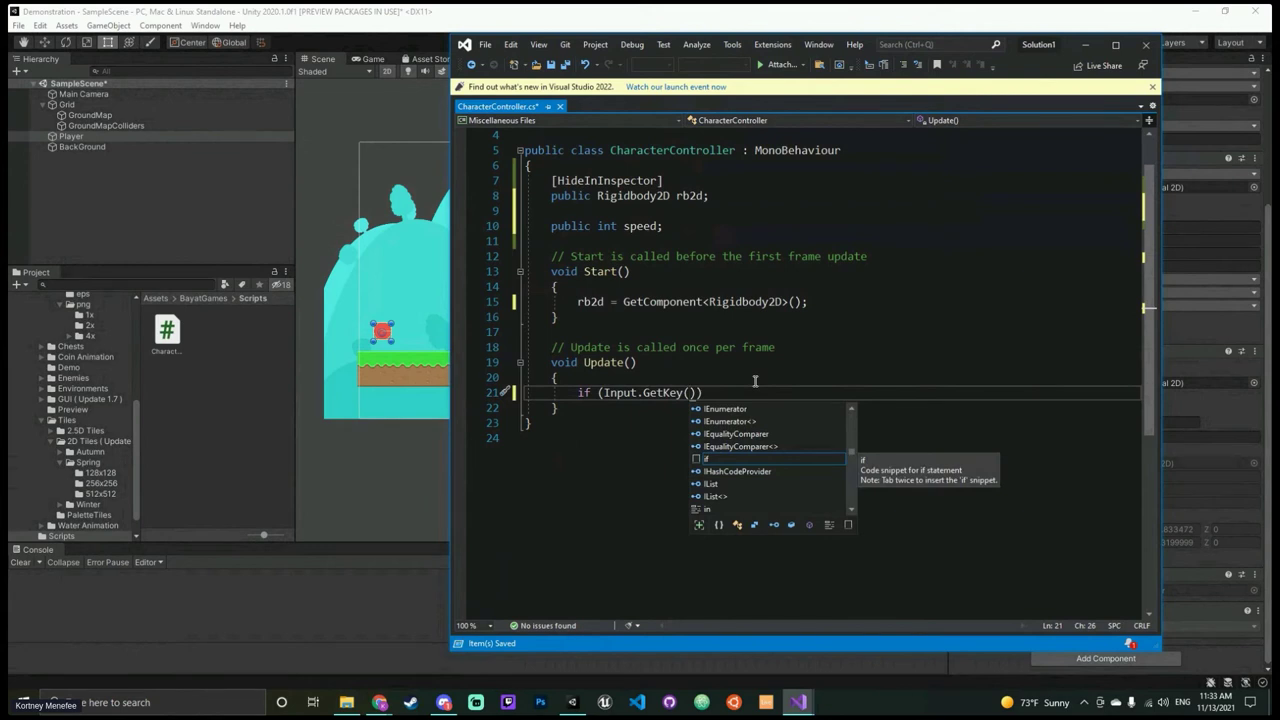
type("KeyCode")
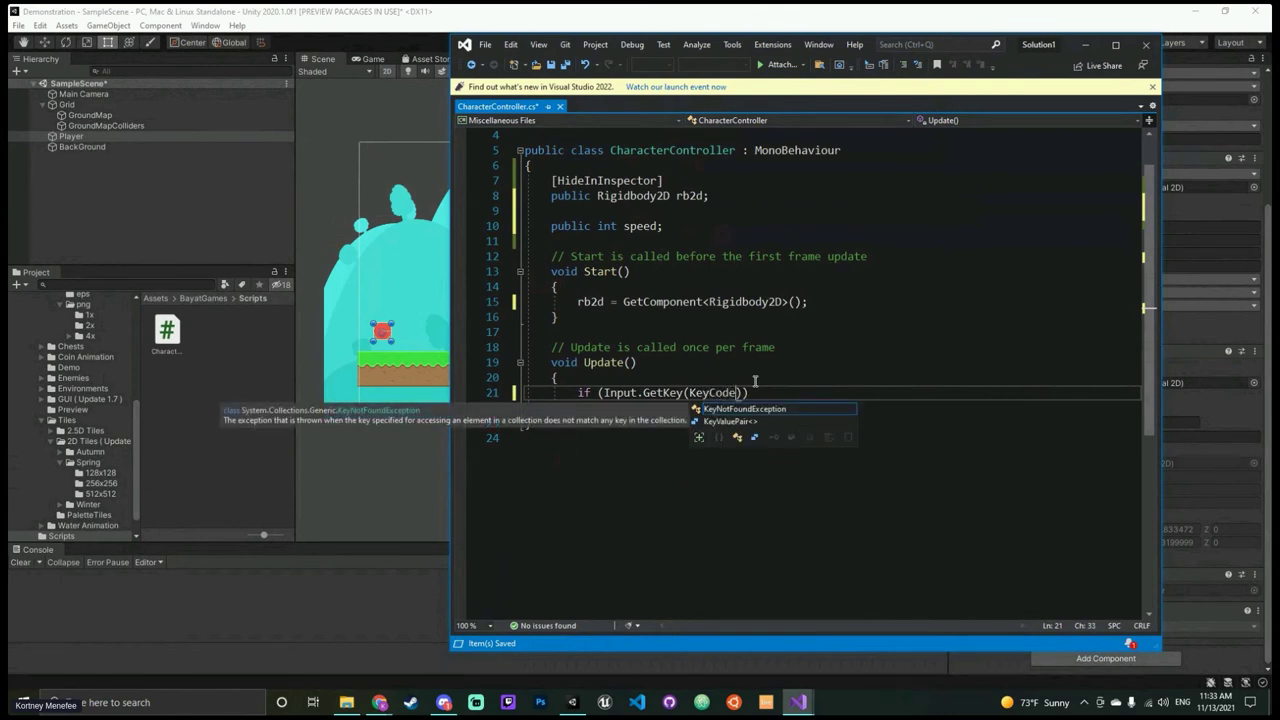
type(".A")
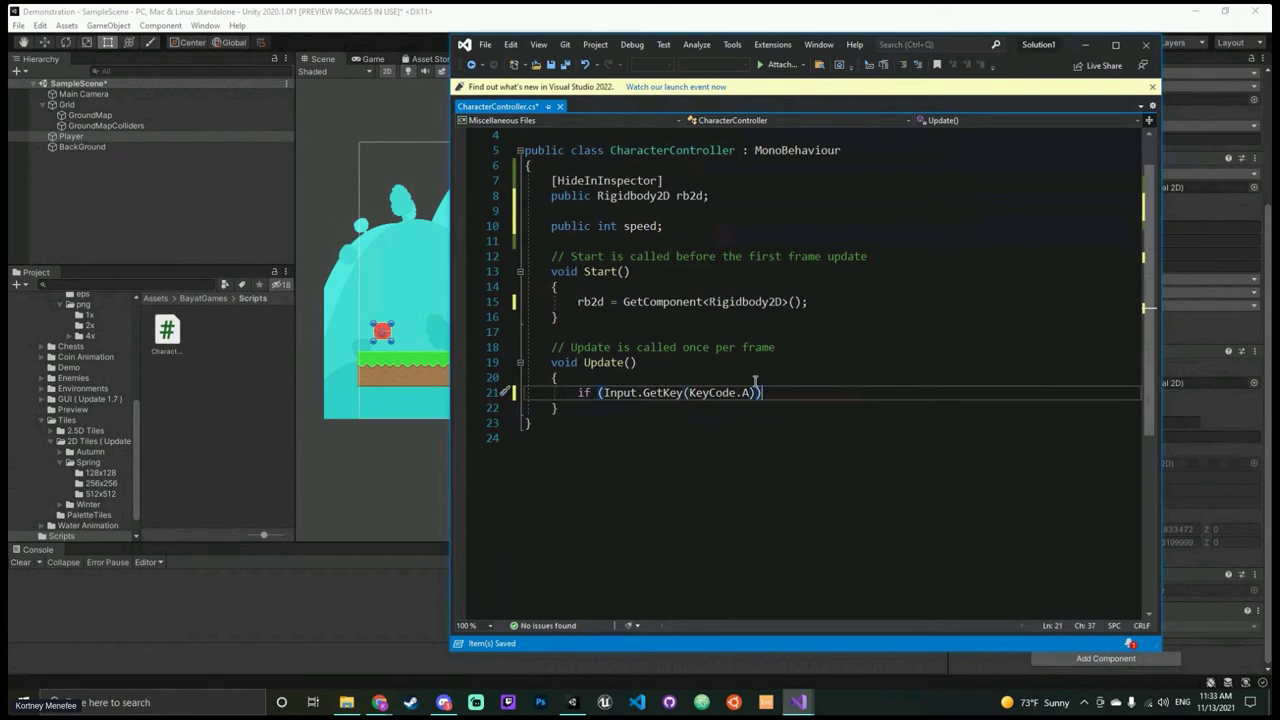
key("Return")
type("{")
key("Return")
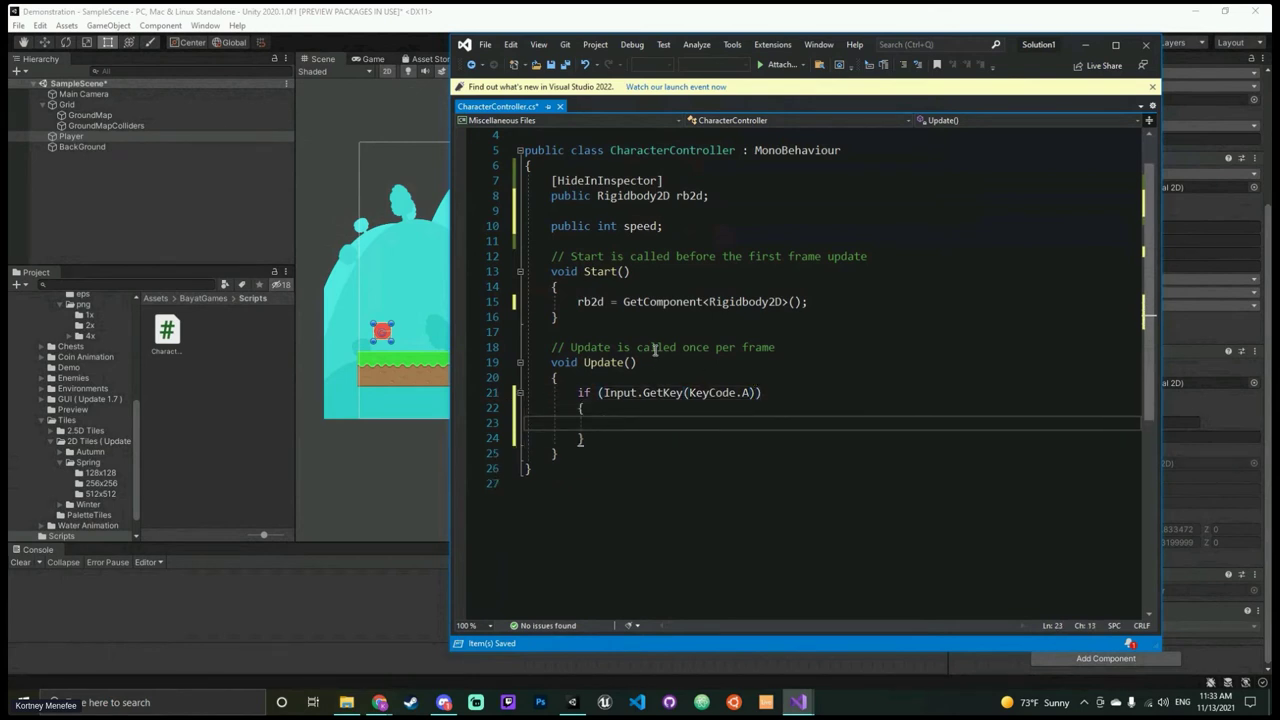
Step: Move the Visual Studio window aside to examine the Player's Transform component in Unity's Inspector
left_click_drag(1004, 54, 789, 81)
scroll(899, 197, "up", 1)
scroll(1046, 203, "up", 3)
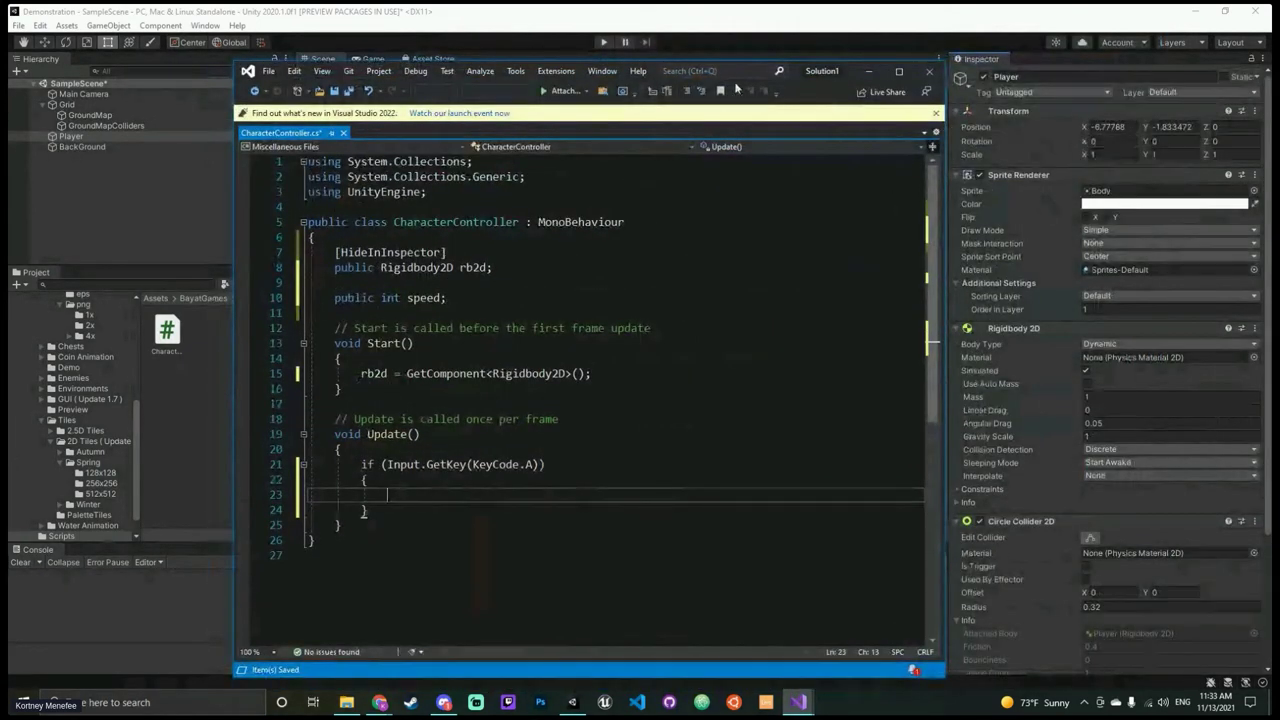
left_click_drag(797, 71, 888, 56)
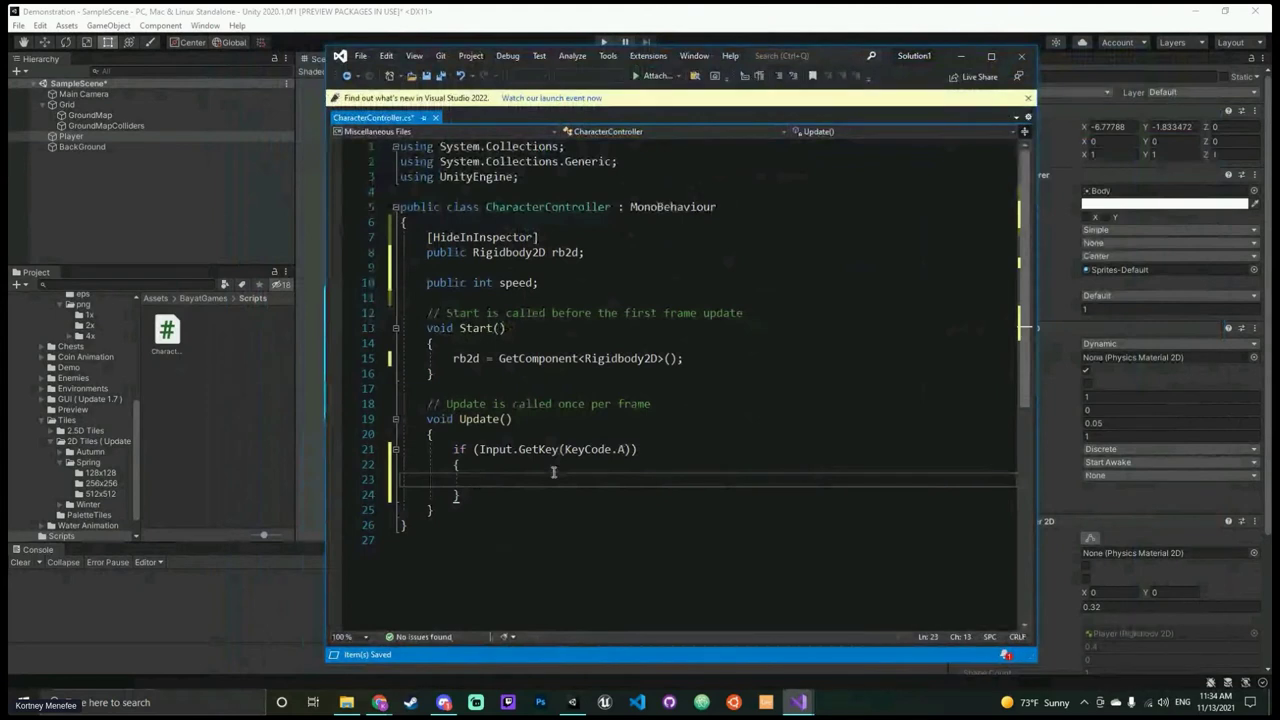
Step: Inside the KeyCode.A if block, add the statement transform.position -= transform.right * Time.deltaTime * speed;
type("tran")
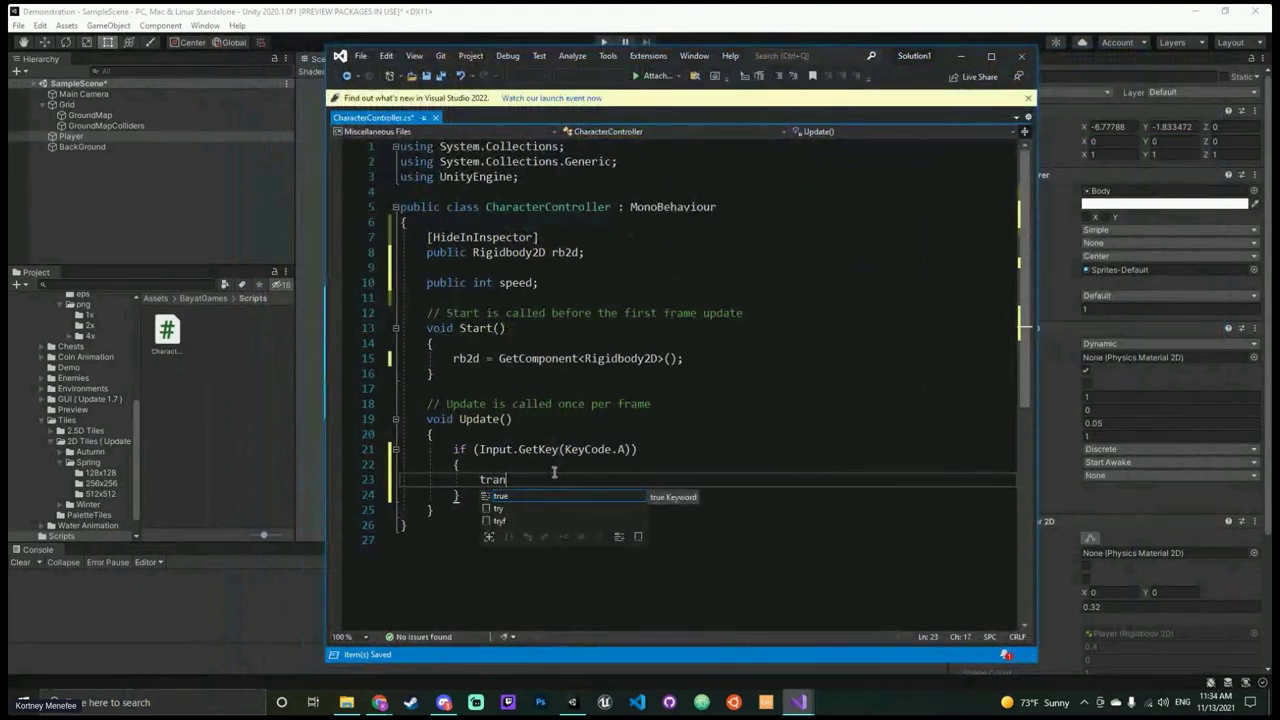
type("sform.")
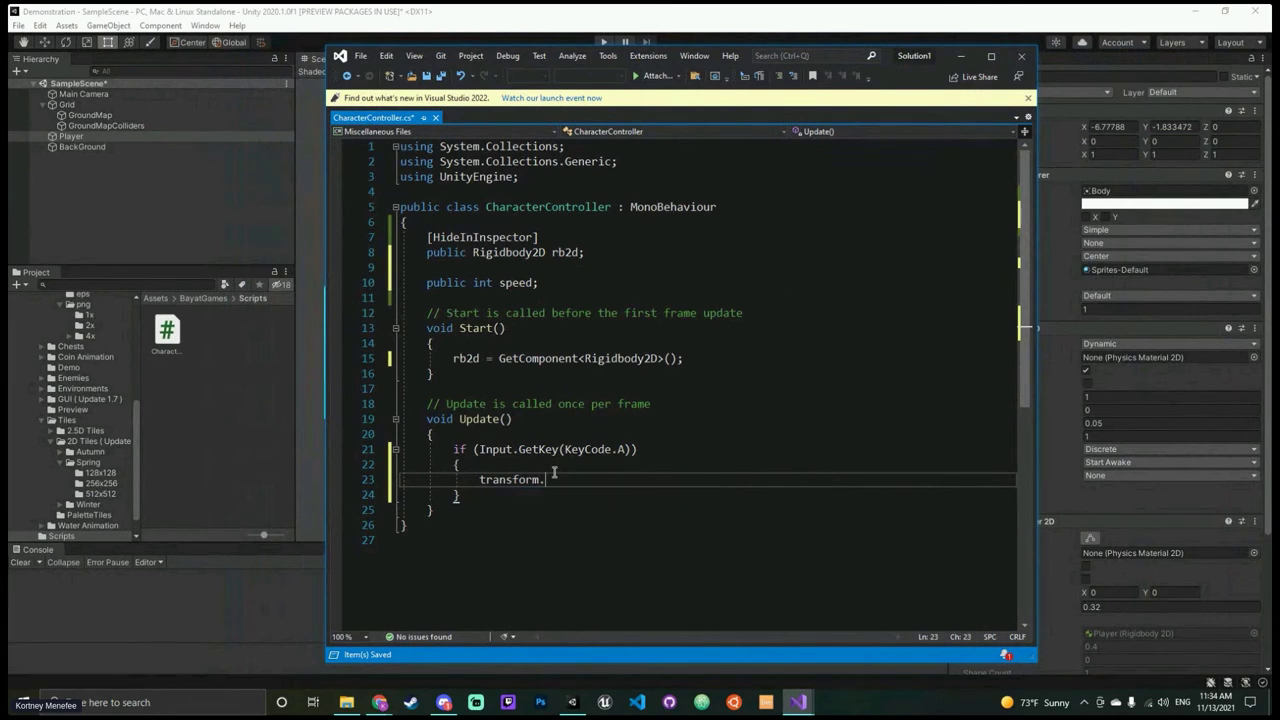
type("position -= transform")
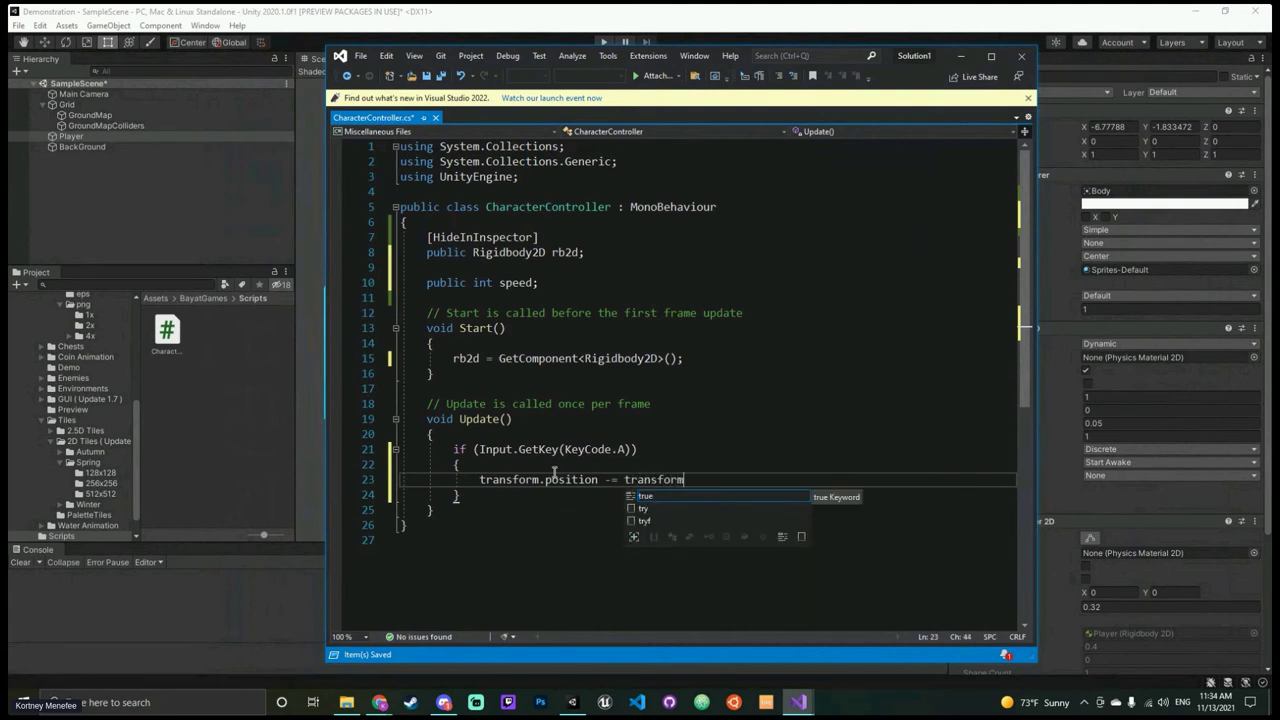
key("Escape")
type(".right")
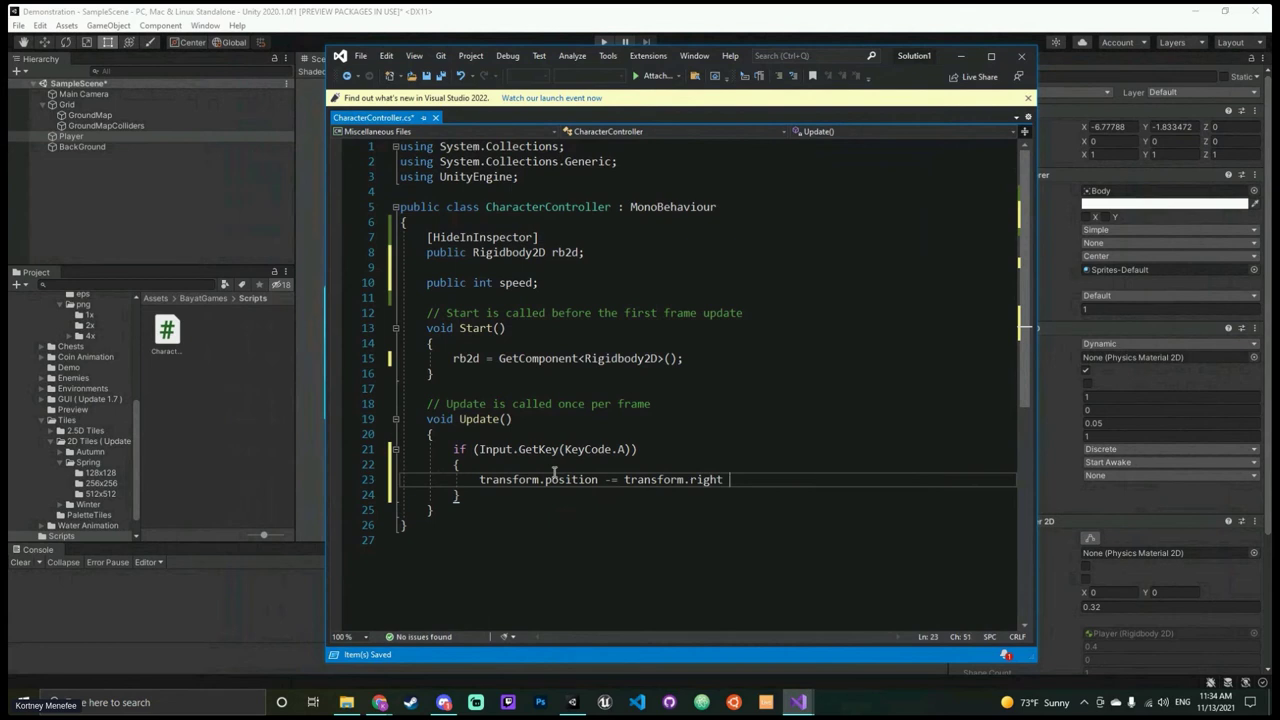
type("* T")
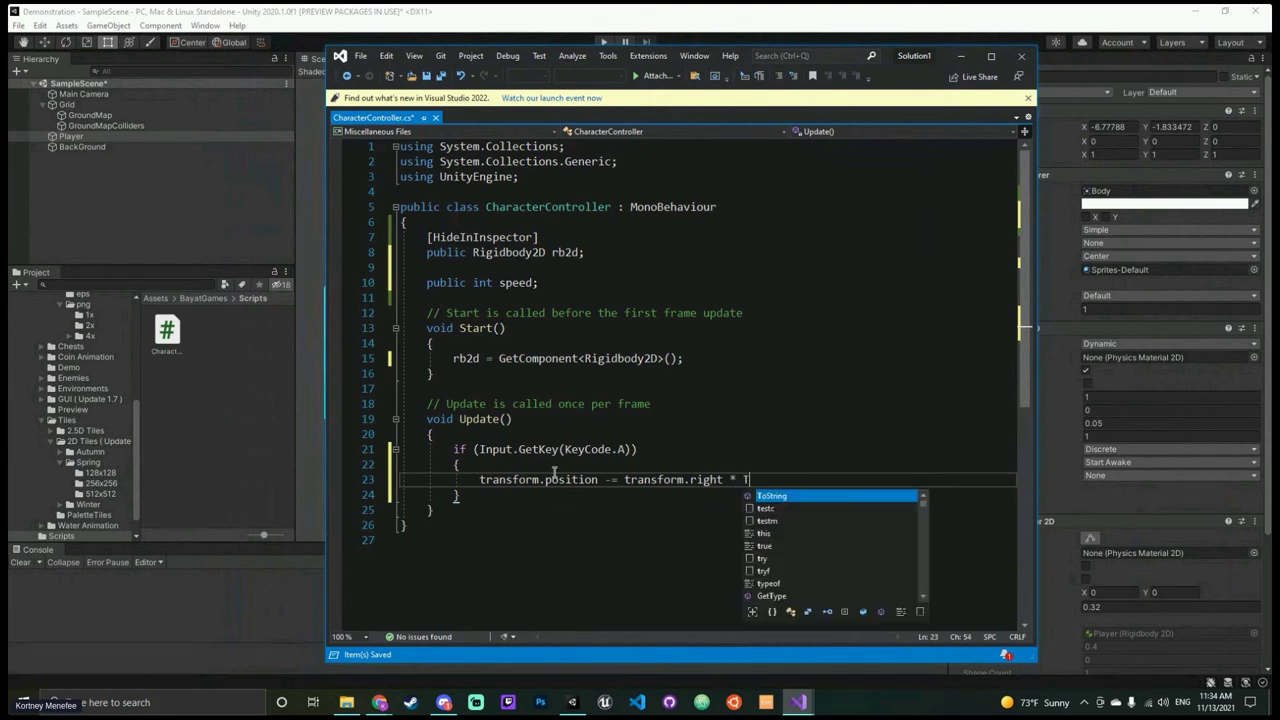
type("ime.")
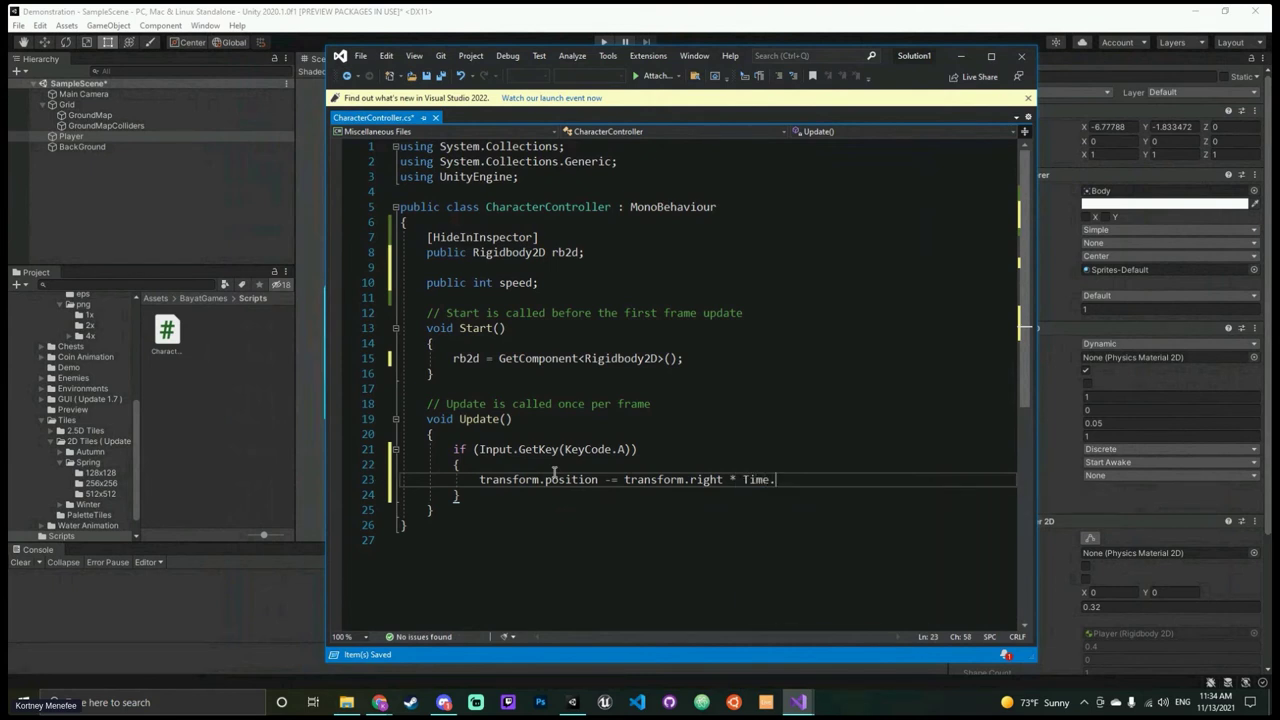
type("deltaTime * speed")
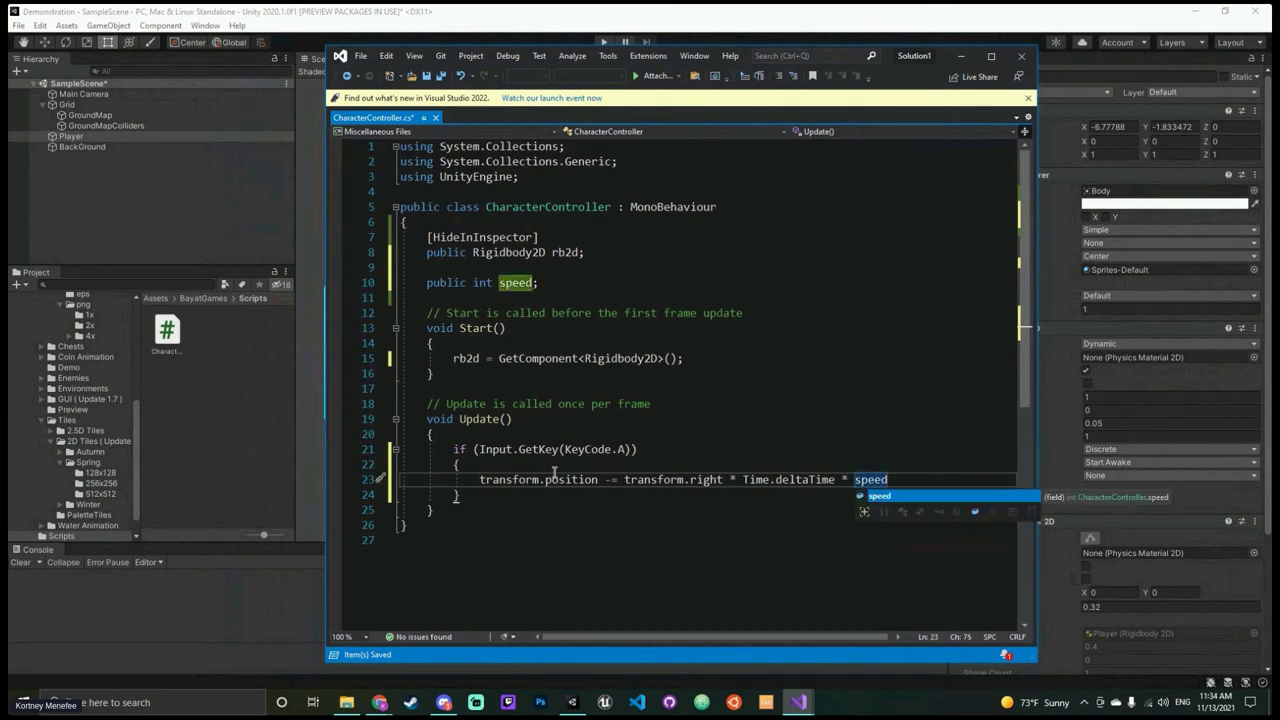
type(";")
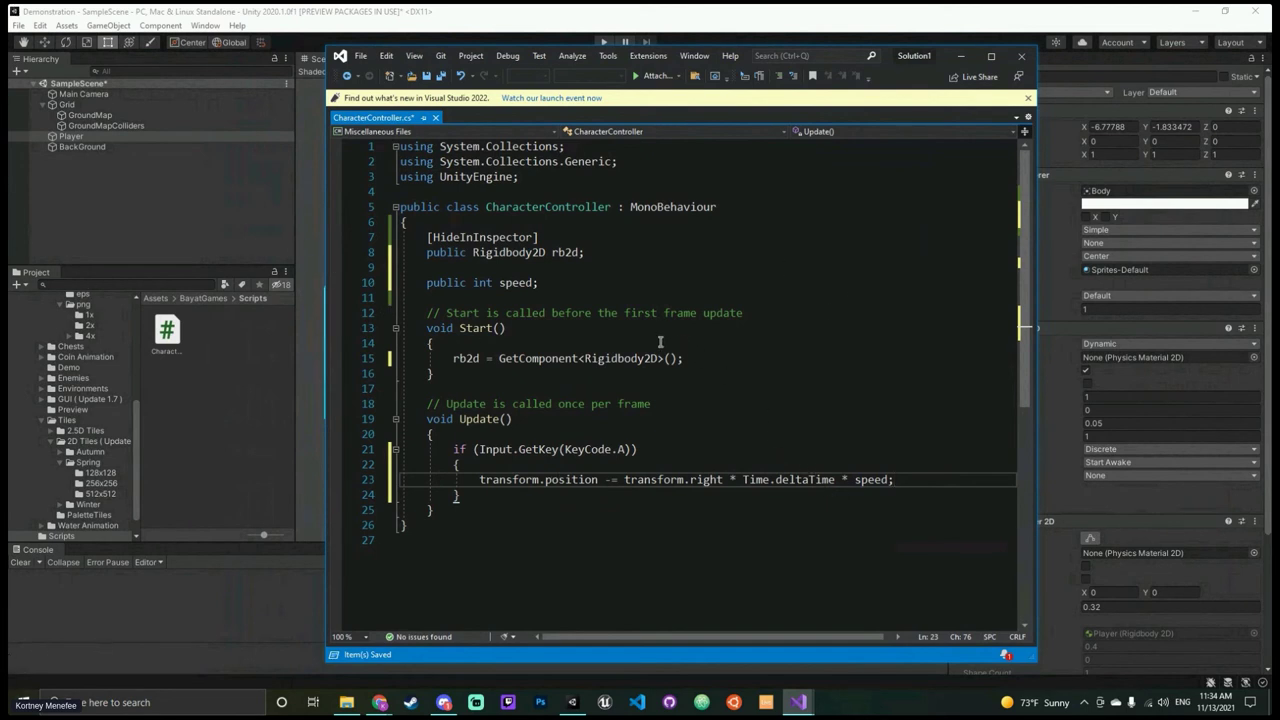
Step: In Unity, set the Player's Character Controller speed to 5 and briefly run the scene in play mode
left_click(958, 58)
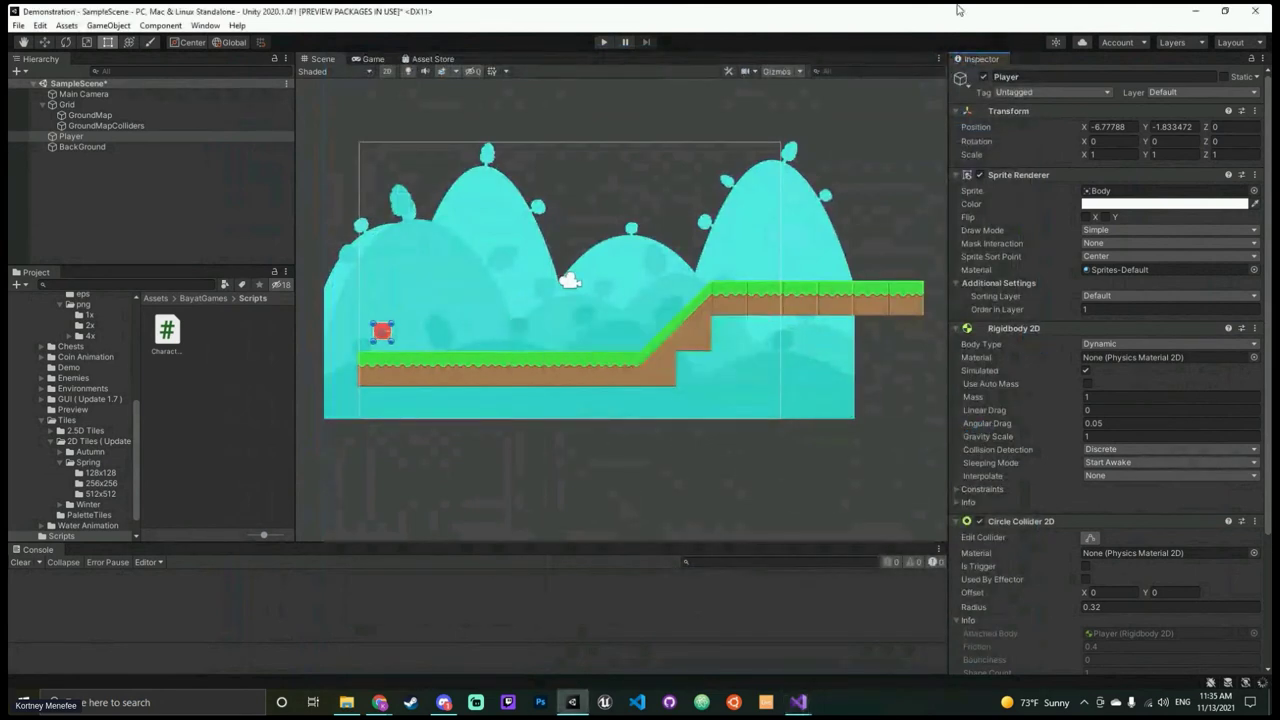
scroll(1052, 313, "down", 5)
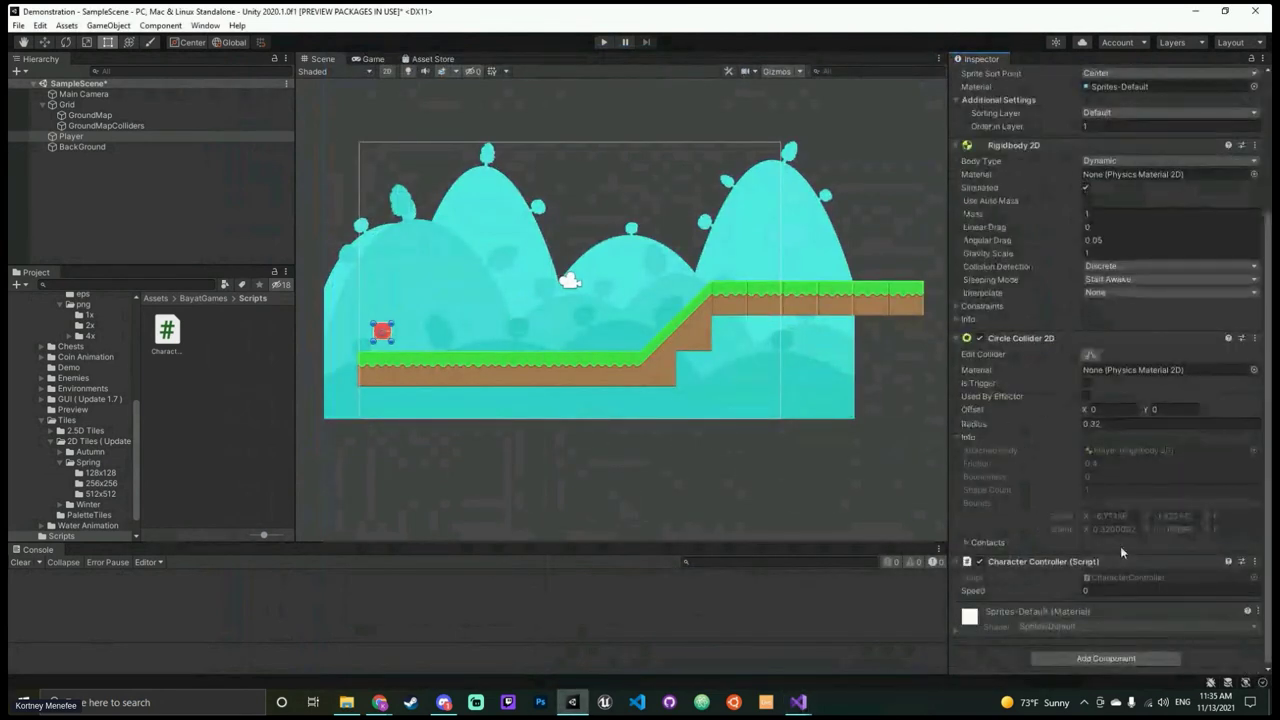
left_click(1097, 590)
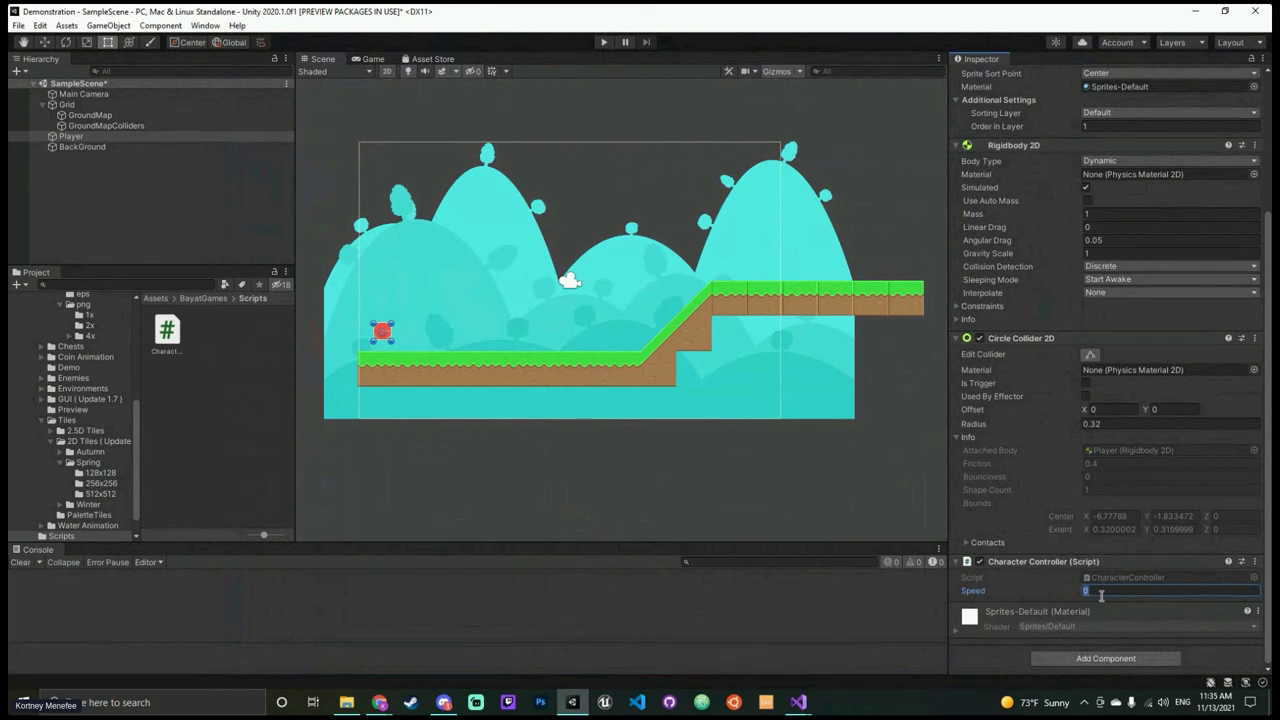
type("5")
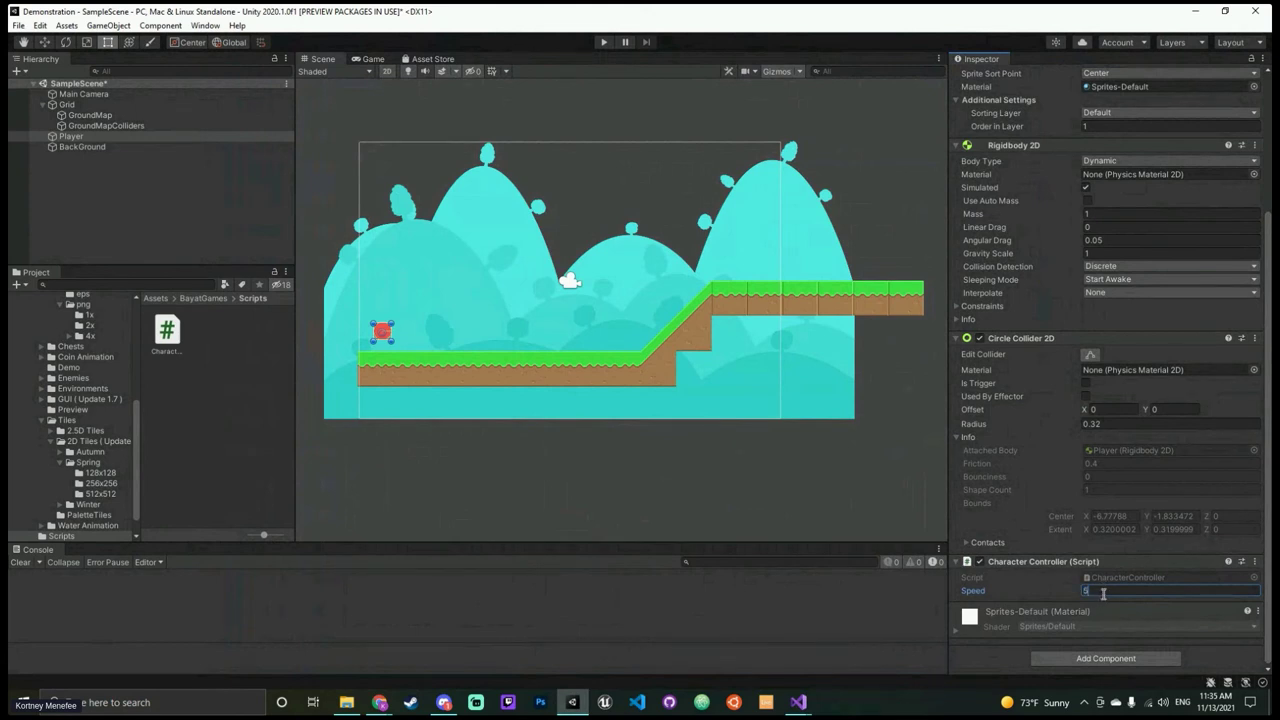
left_click(604, 42)
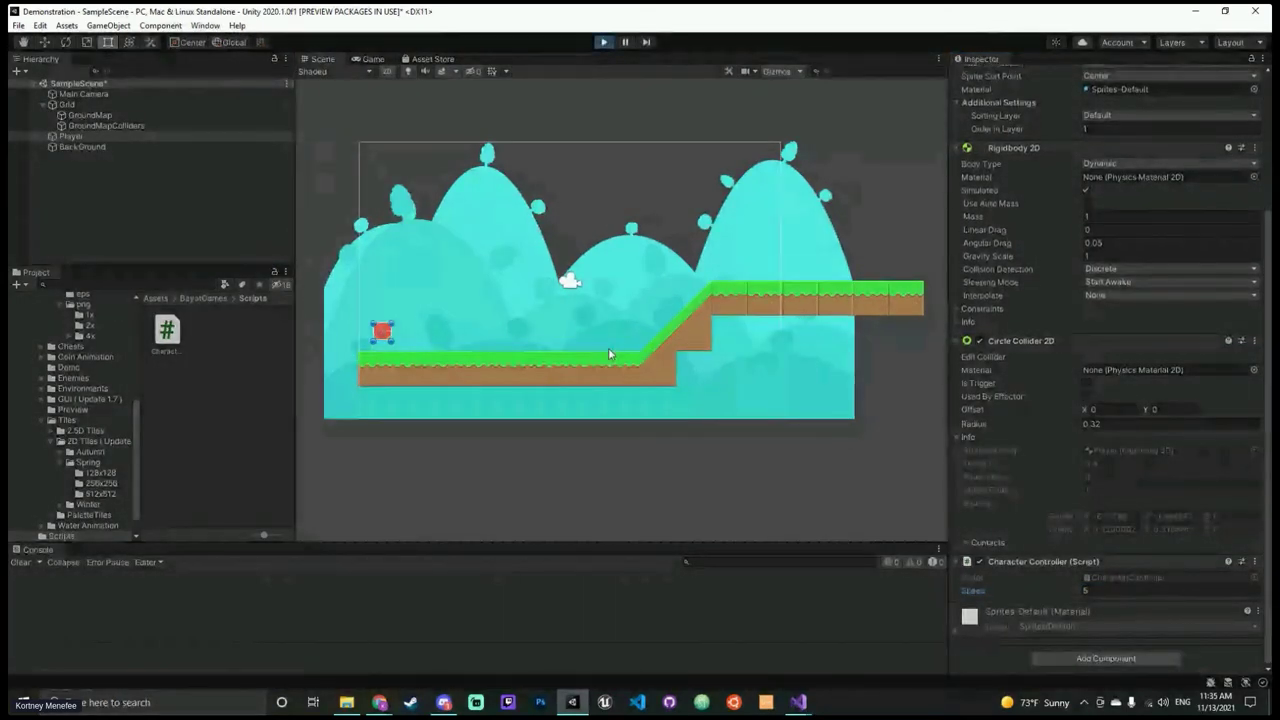
left_click(604, 42)
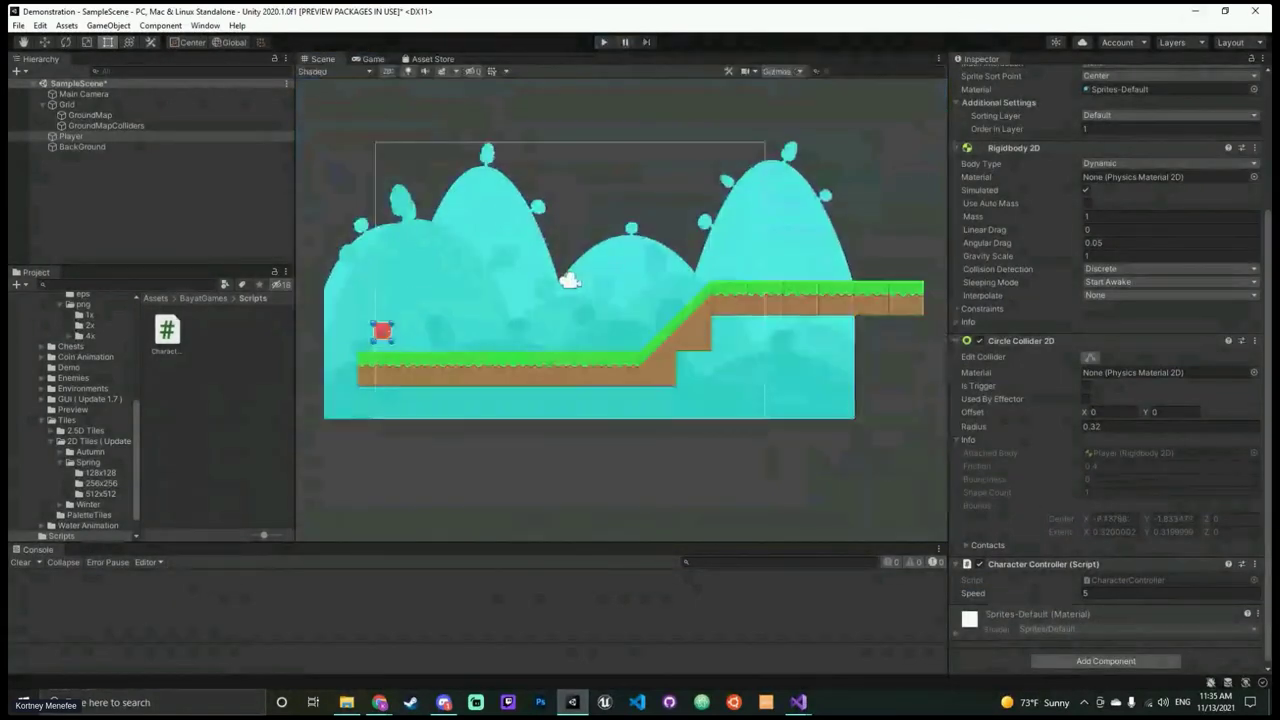
Step: Back in Visual Studio, duplicate the KeyCode.A if block directly below itself in the Update method
mouse_move(798, 702)
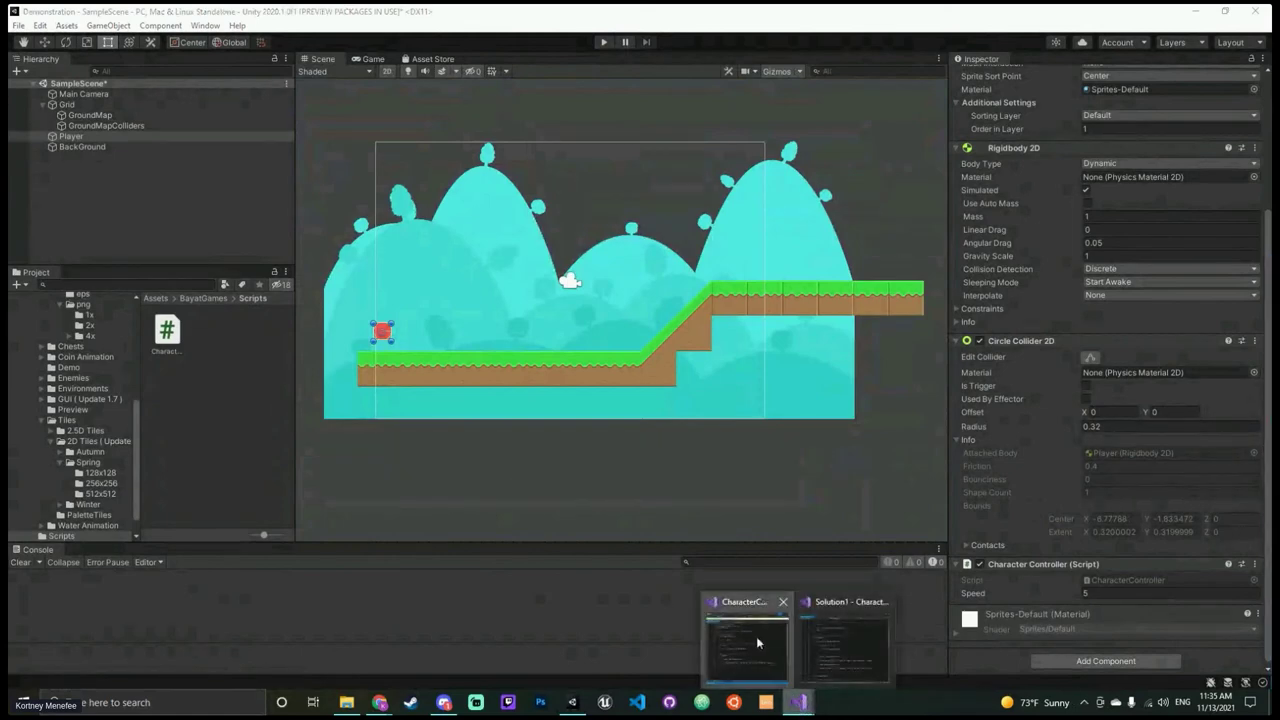
left_click(756, 636)
scroll(943, 457, "down", 2)
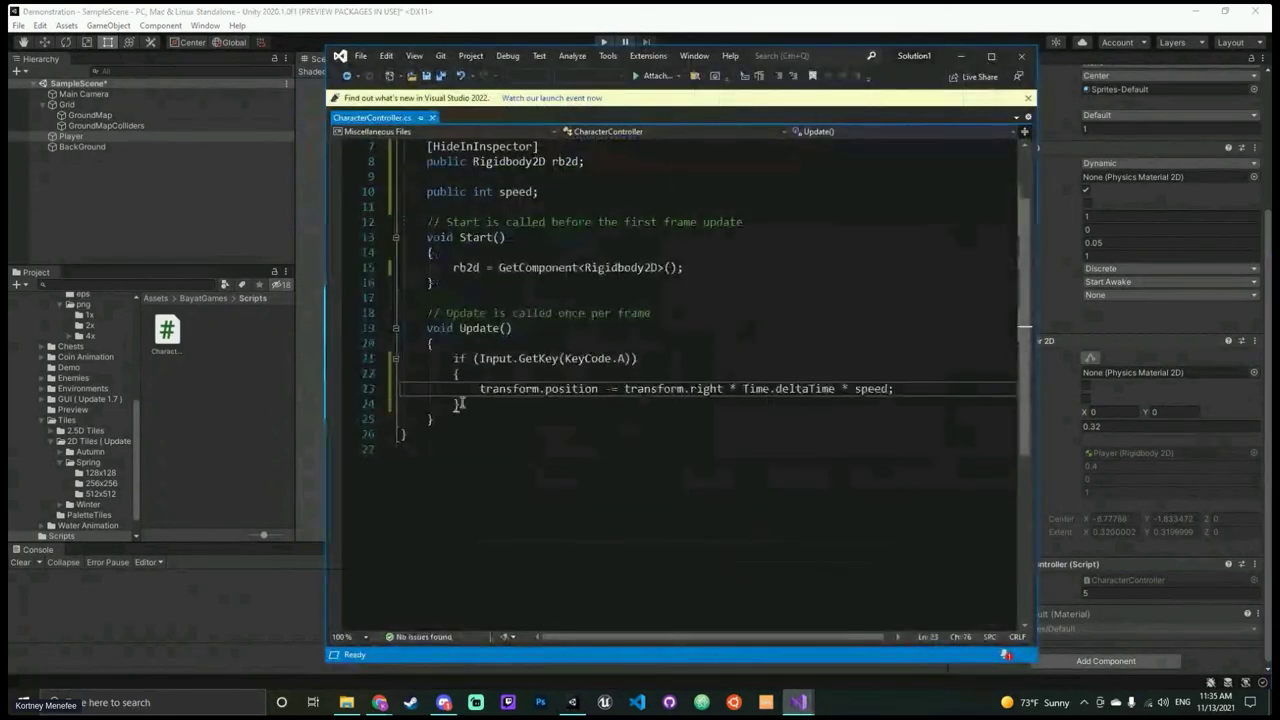
left_click_drag(461, 404, 455, 358)
key("ctrl+c")
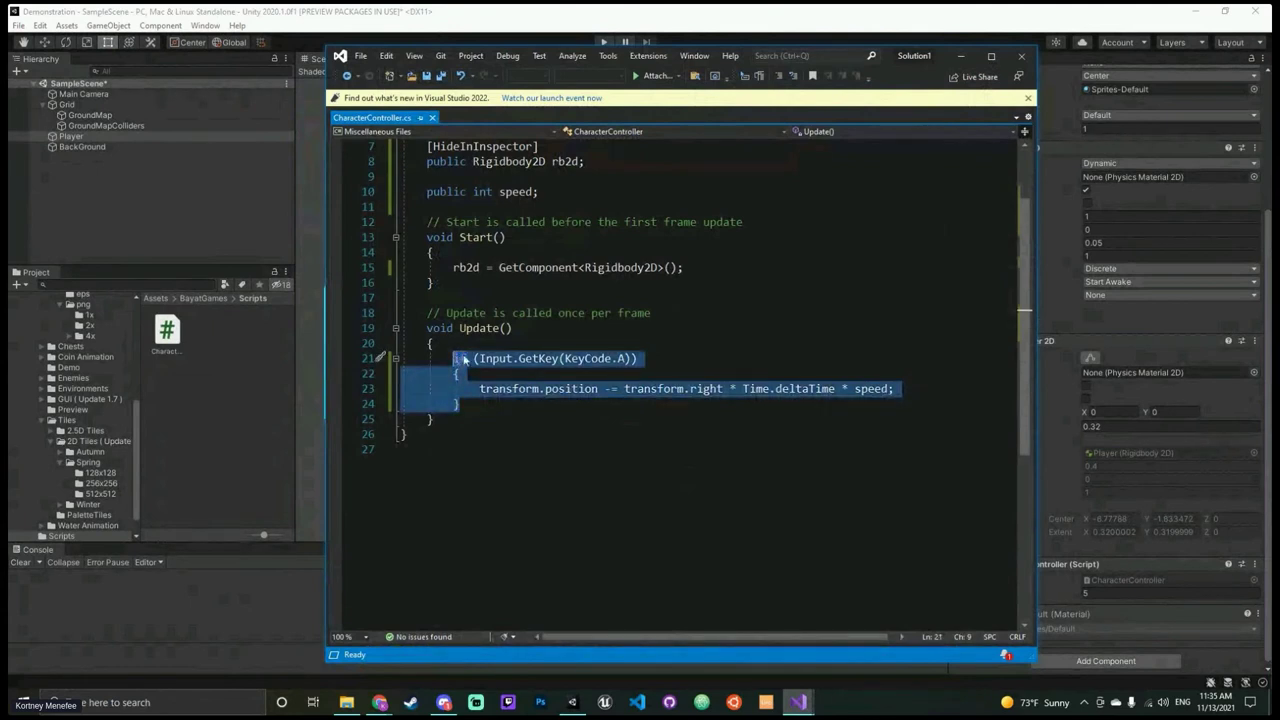
left_click(480, 405)
key("Return")
key("ctrl+v")
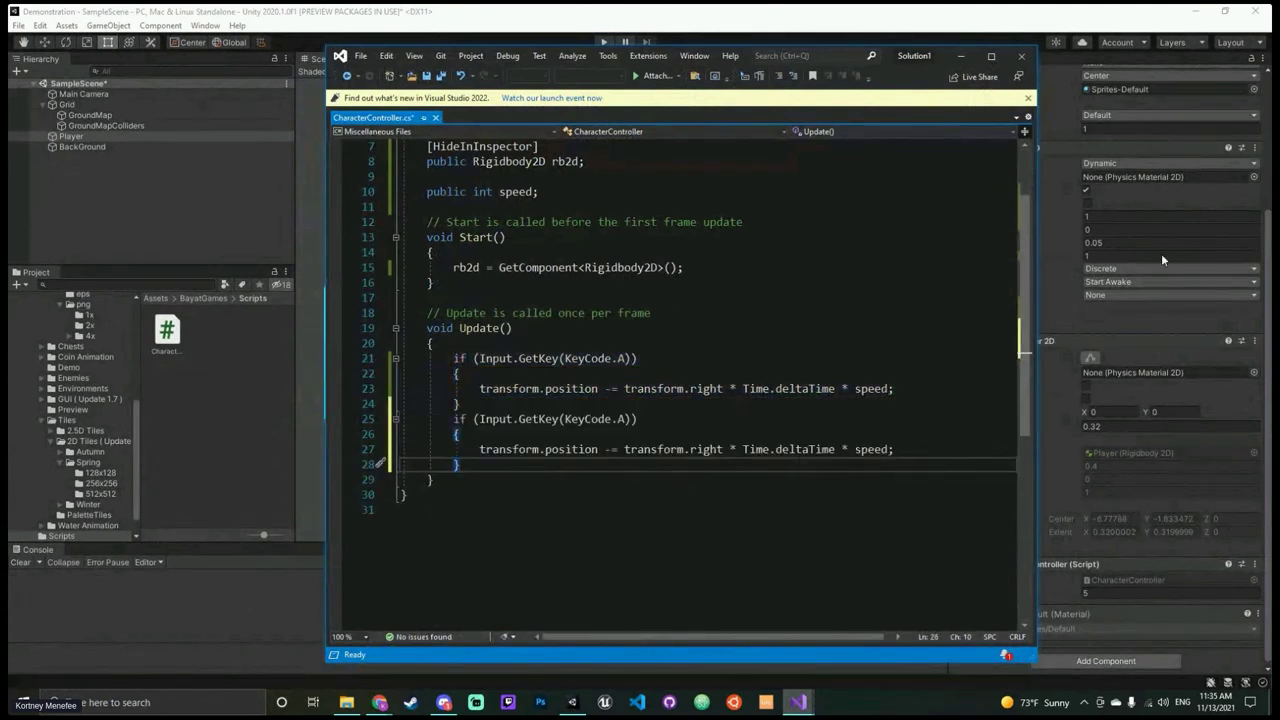
Step: In the duplicated if block, change the key to KeyCode.D and the operator to +=, and save the script
double_click(620, 419)
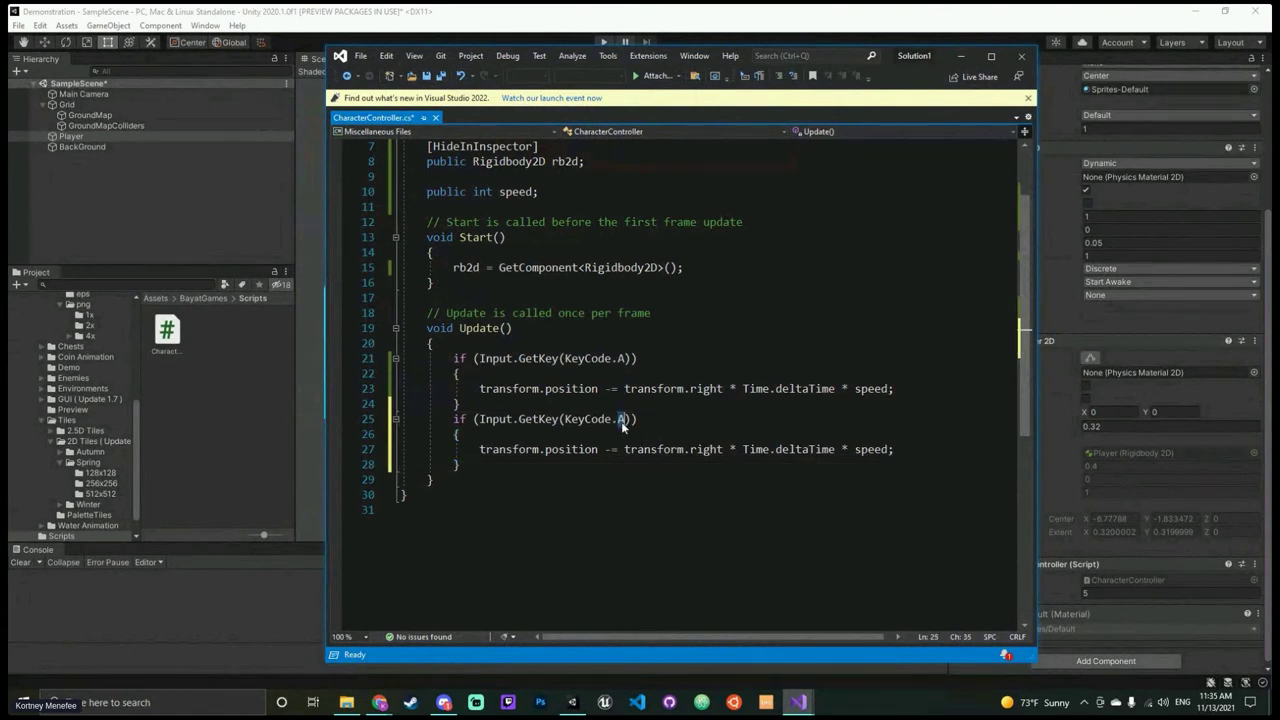
type("D")
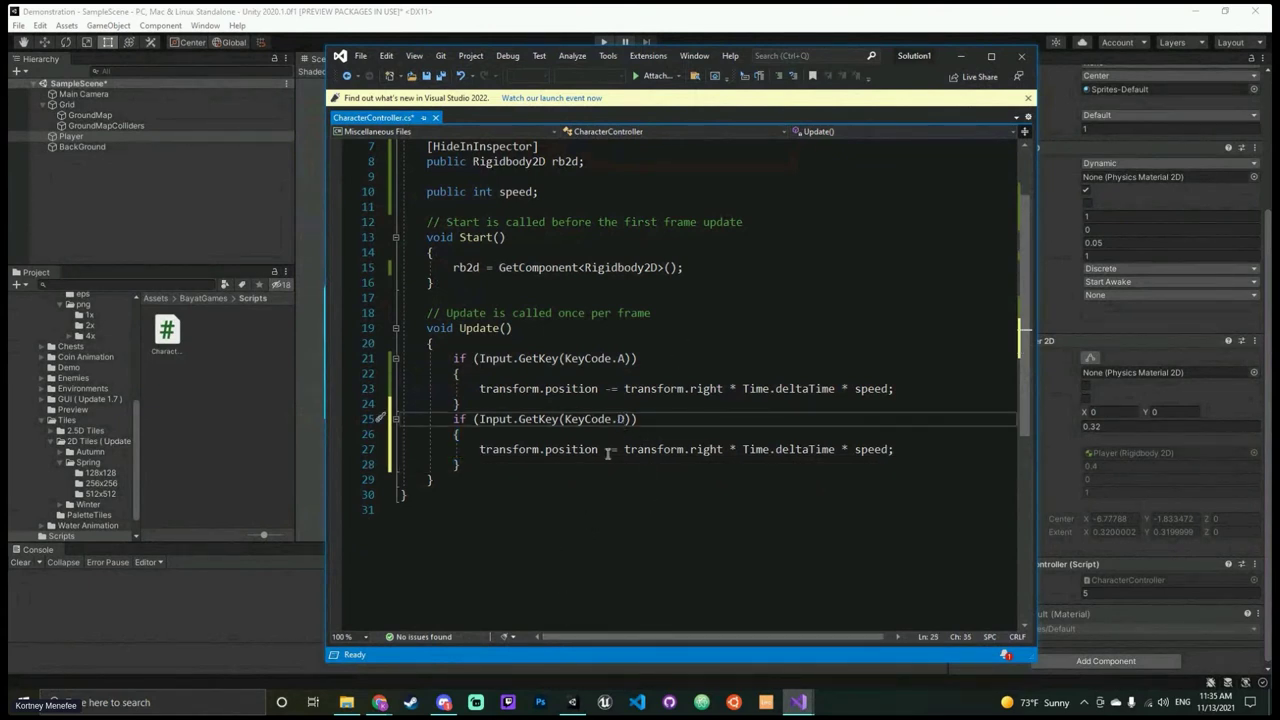
key("Down")
key("Down")
key("Left")
key("Left")
key("BackSpace")
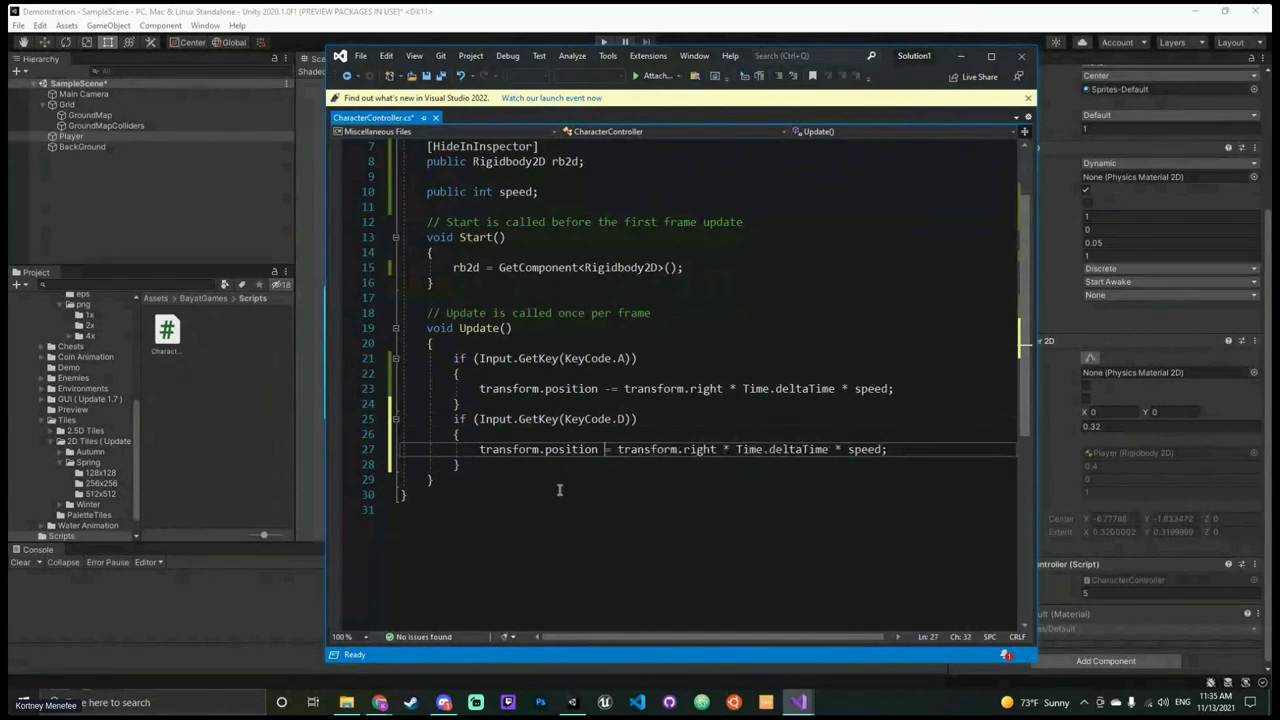
type("+")
key("ctrl+s")
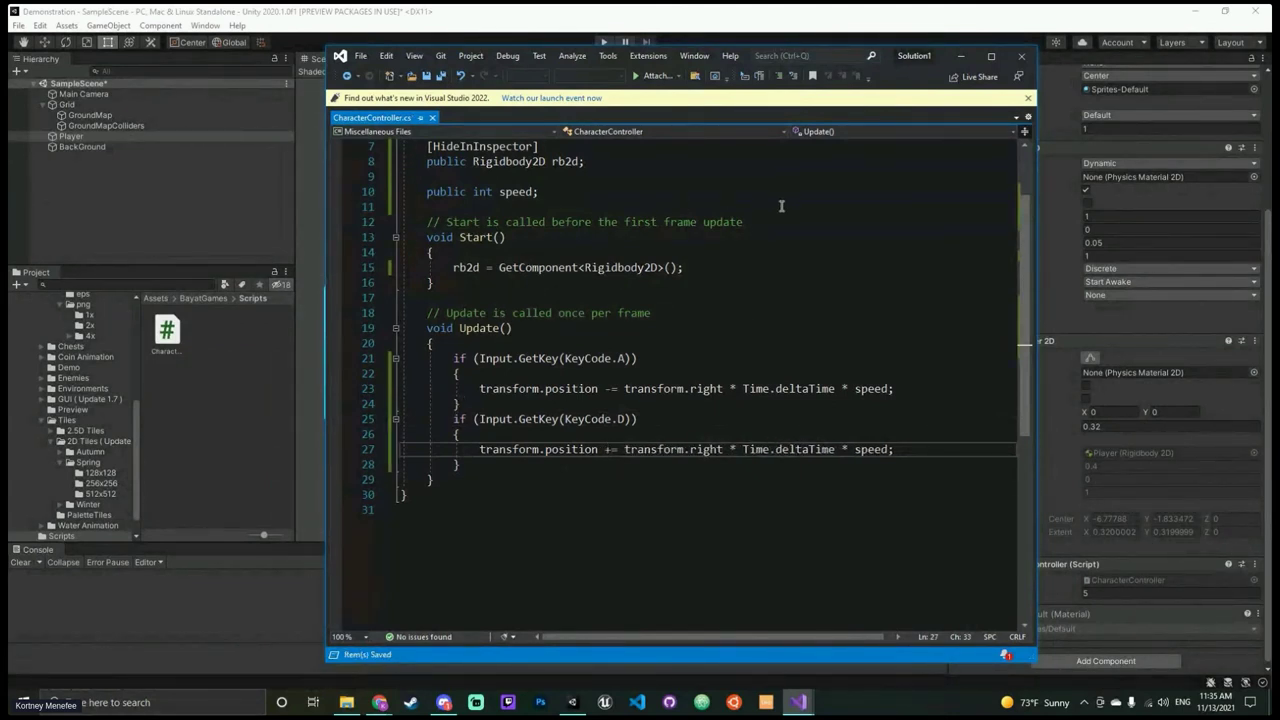
Step: In Unity, run the scene, test moving the player left and right along the ground, and stop play mode
left_click(960, 56)
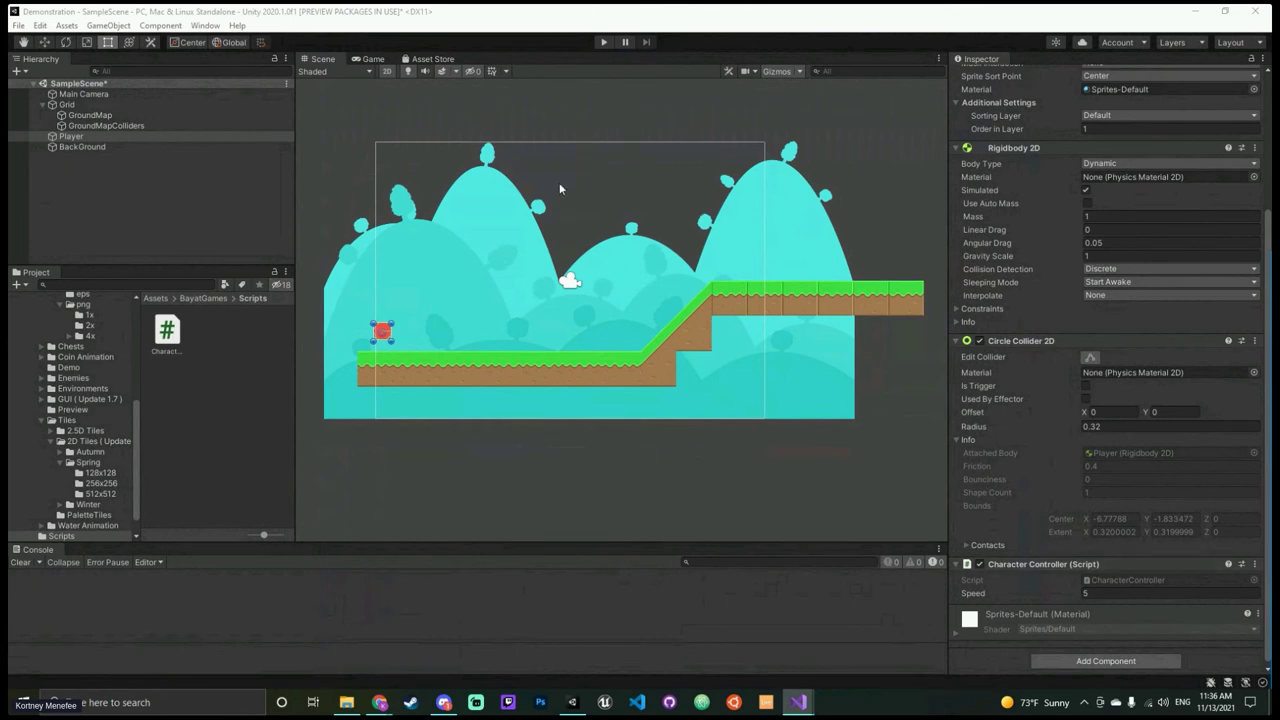
left_click(606, 43)
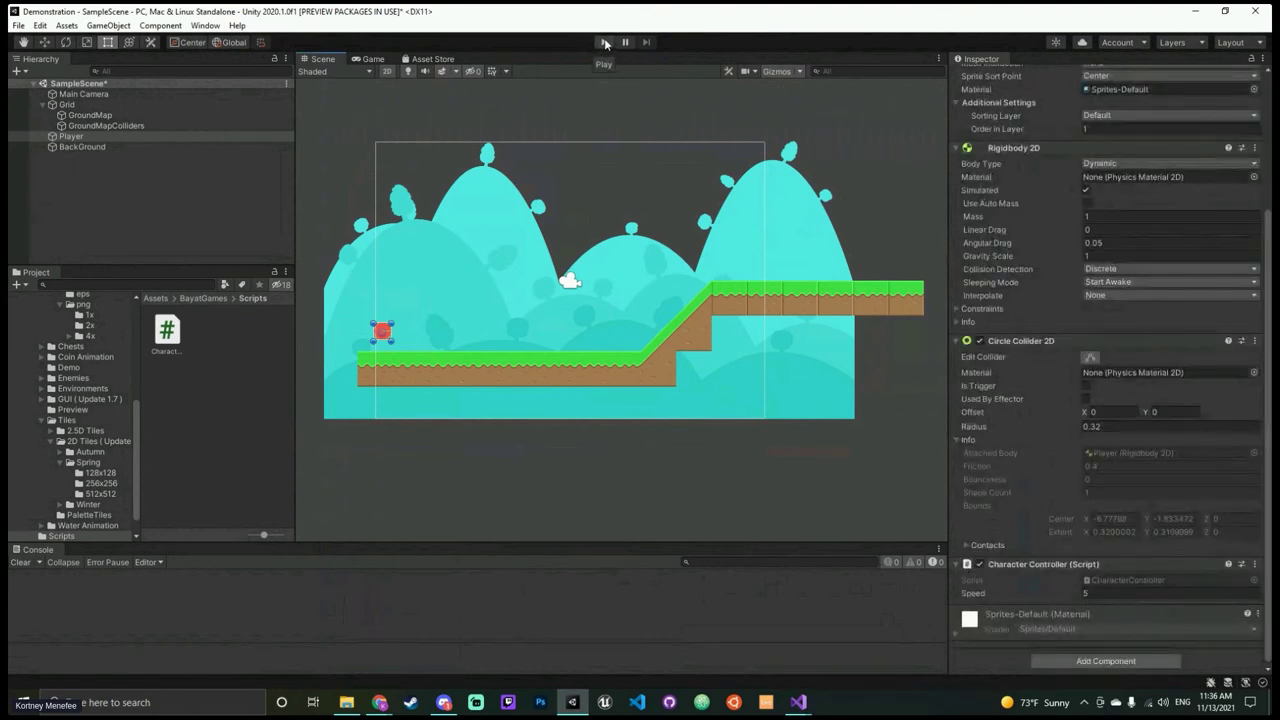
left_click(605, 43)
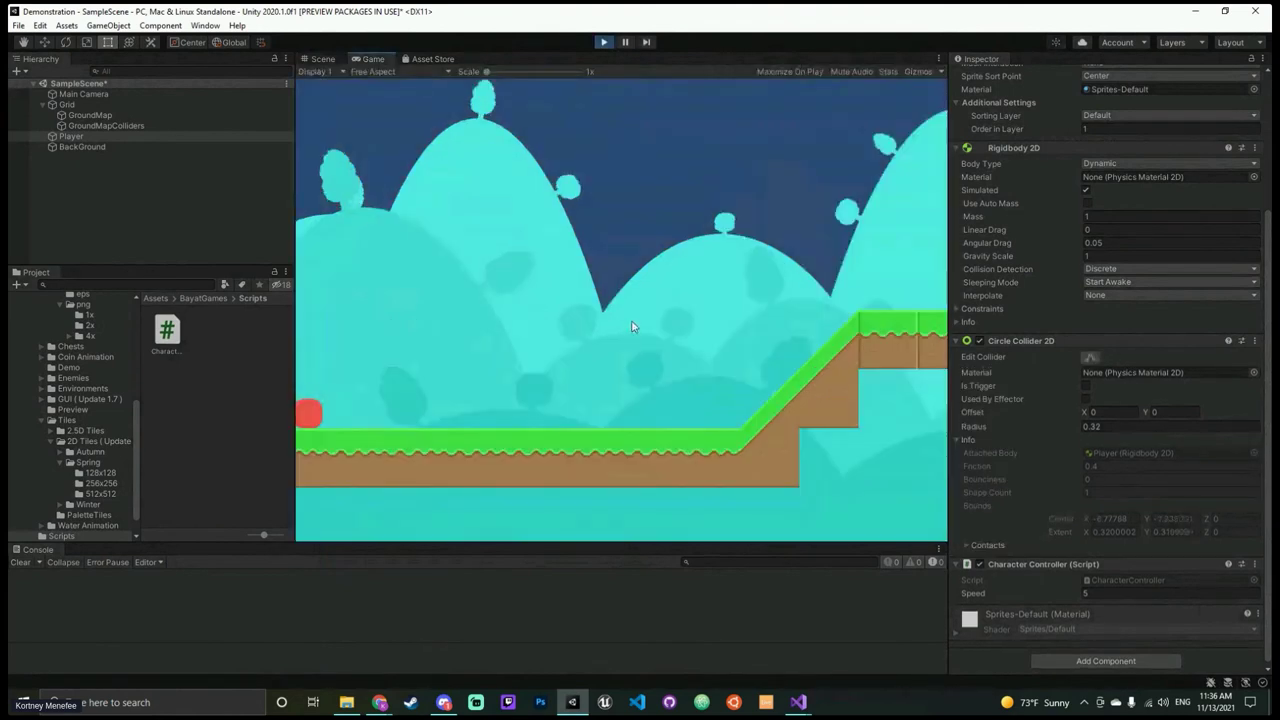
key("Right")
key("Left")
key("Right")
key("Left")
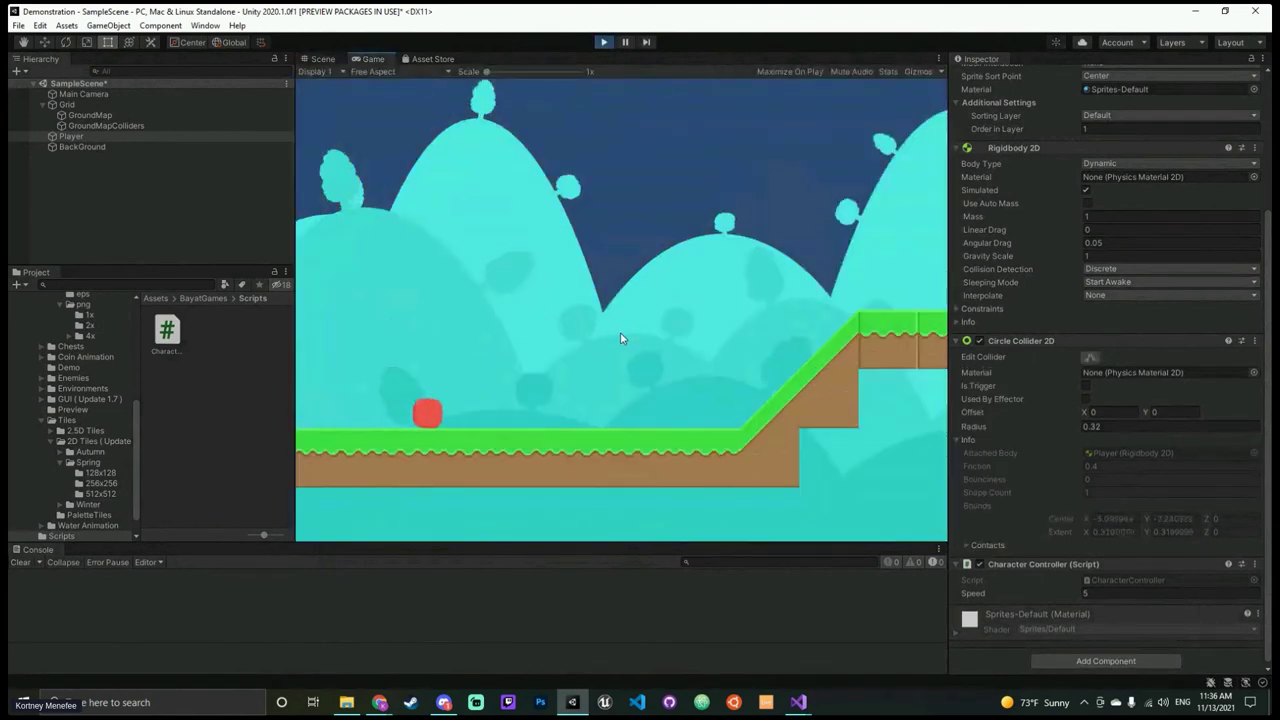
key("Right")
key("Left")
key("Right")
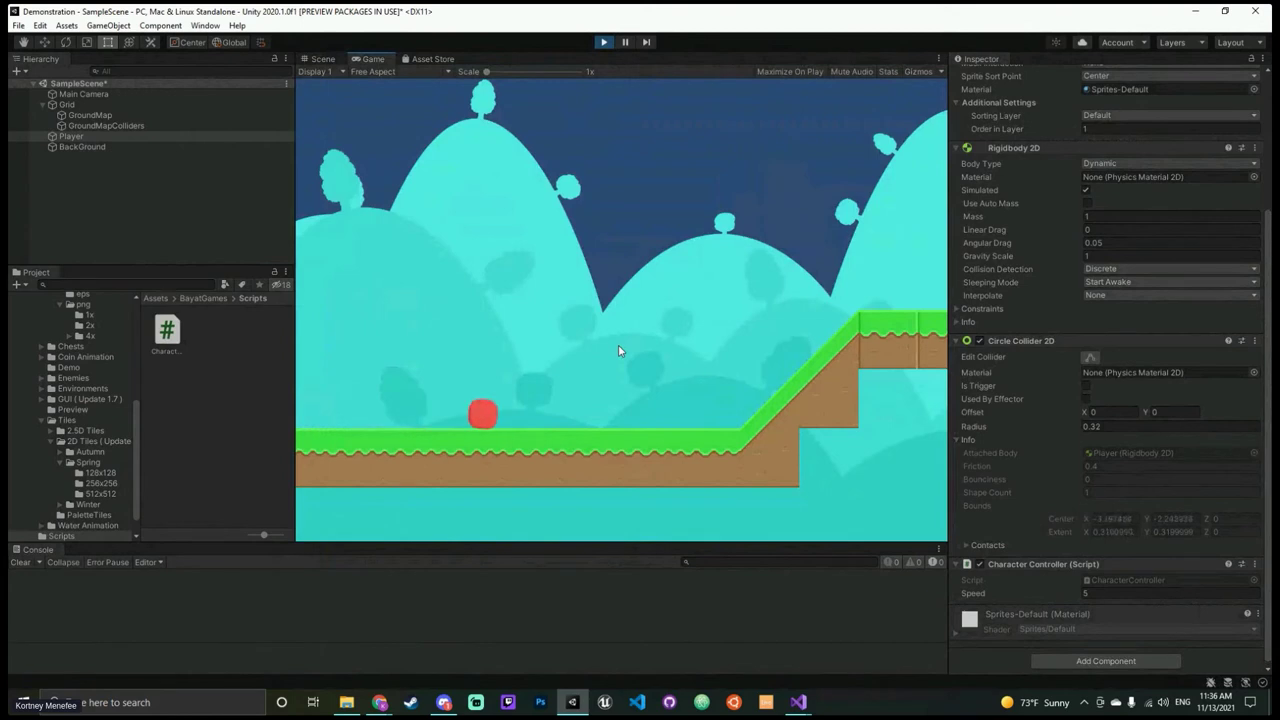
key("Left")
key("Right")
key("Left")
key("Right")
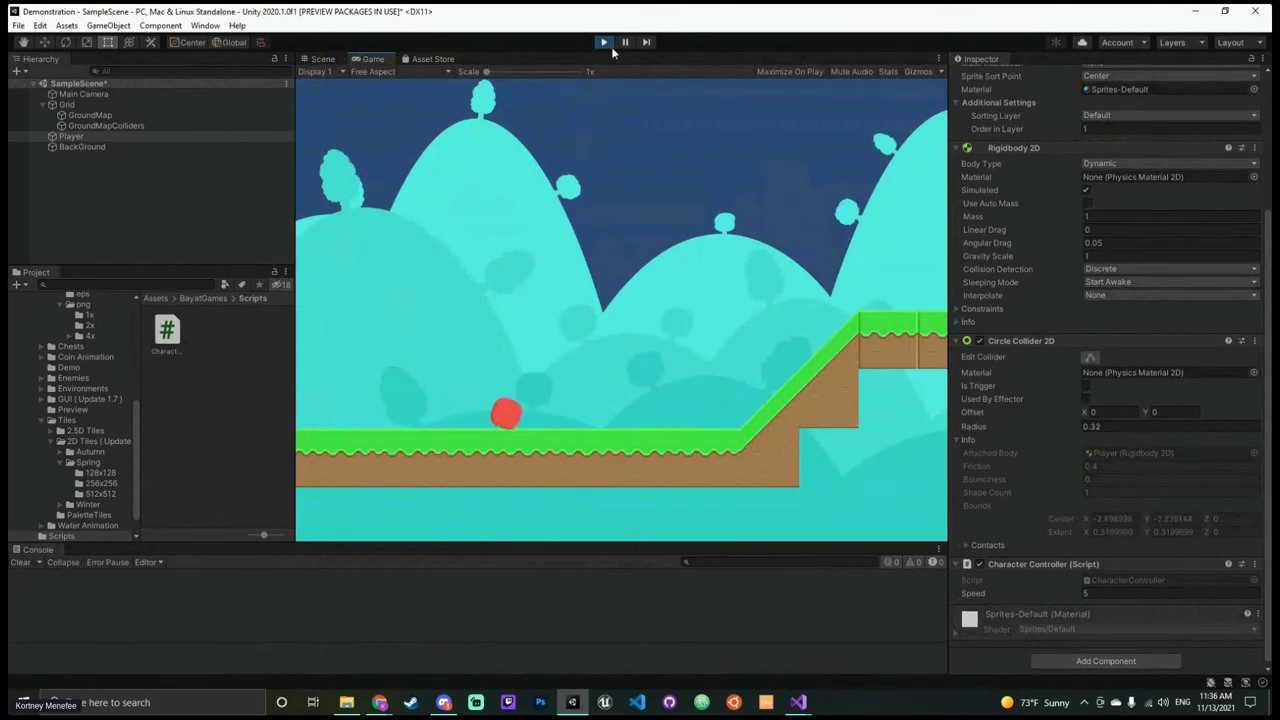
key("Left")
left_click(605, 43)
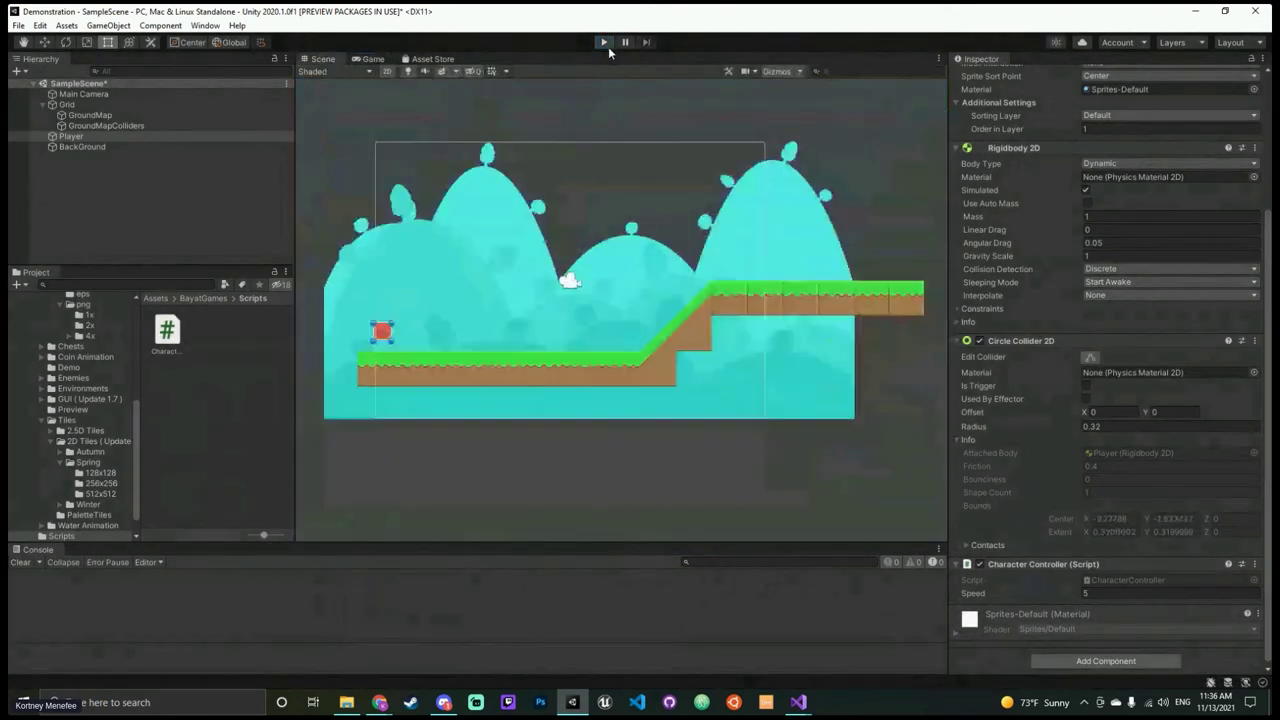
Step: Return to the script in Visual Studio and paste a copy of the KeyCode.A if block at the start of Update
left_click(1188, 10)
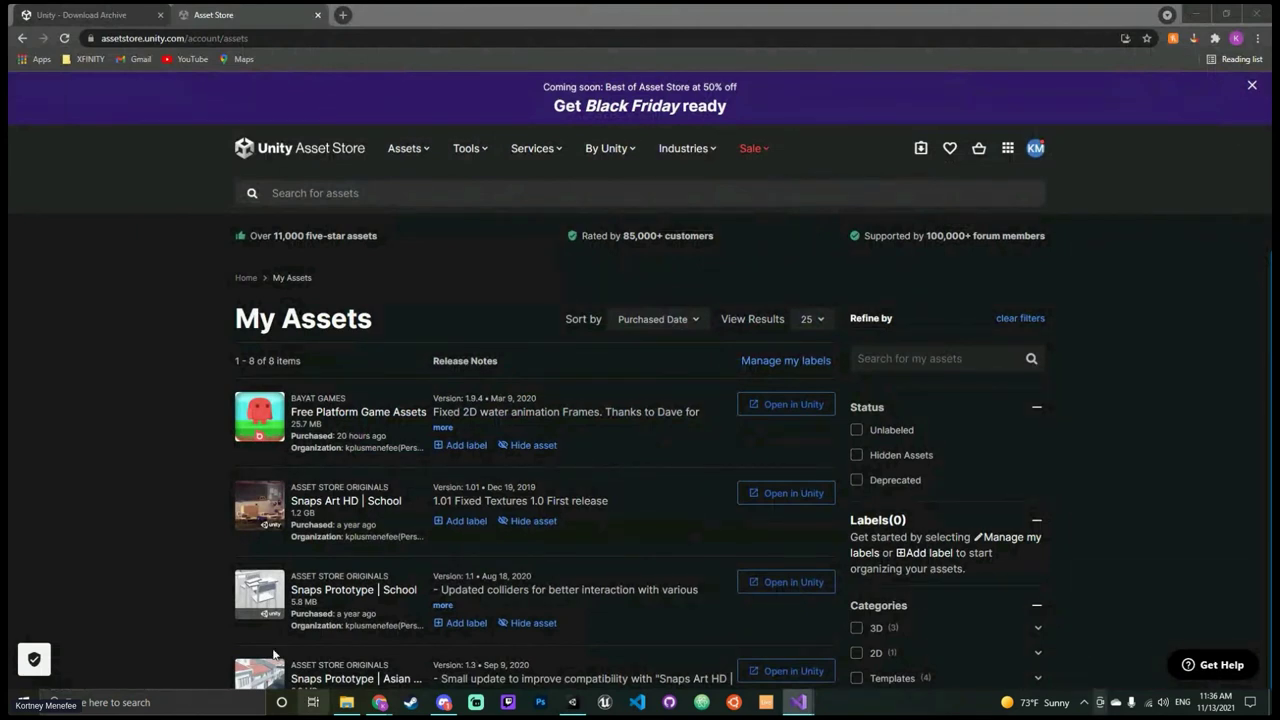
mouse_move(785, 698)
left_click(748, 640)
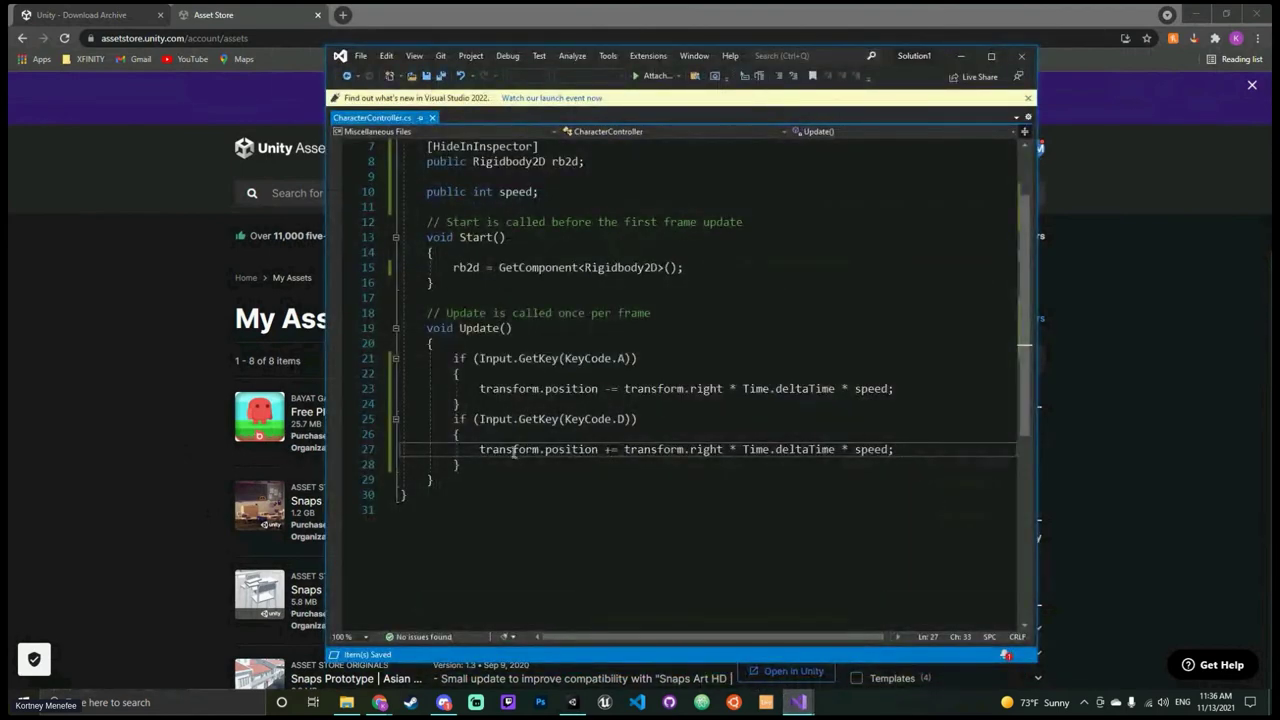
left_click_drag(462, 404, 455, 358)
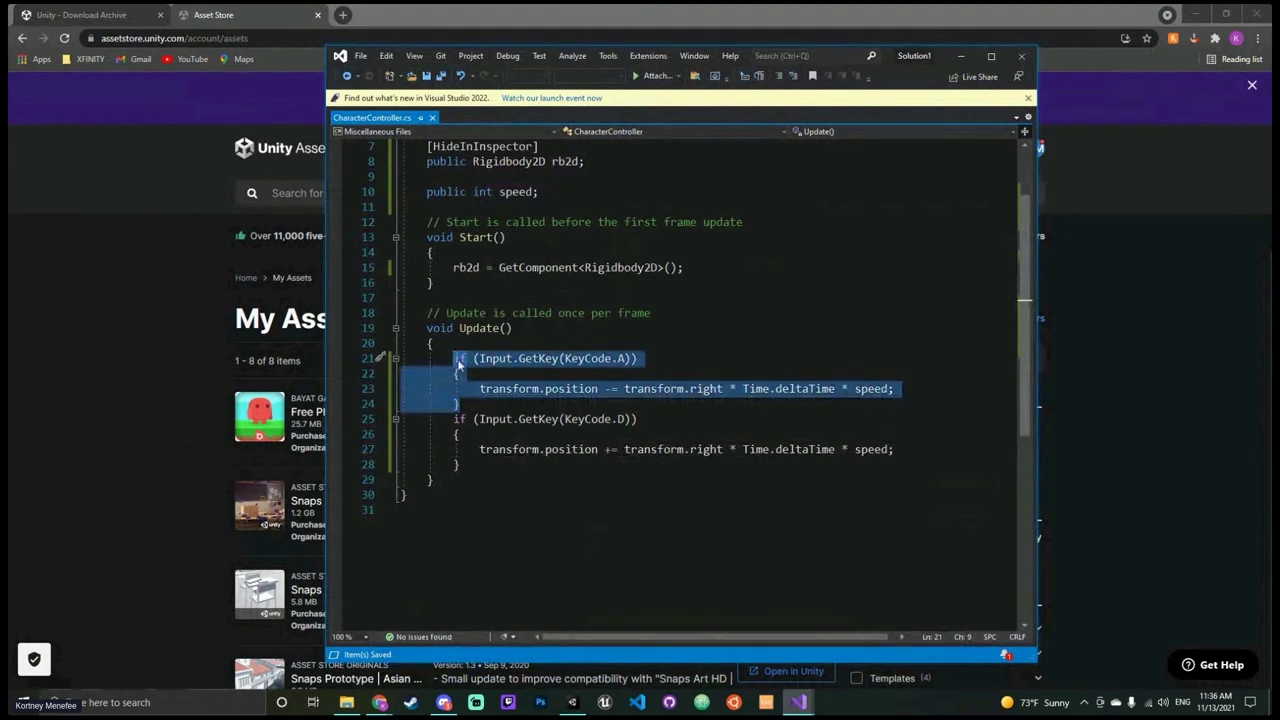
left_click(470, 346)
key("Return")
key("Return")
key("Up")
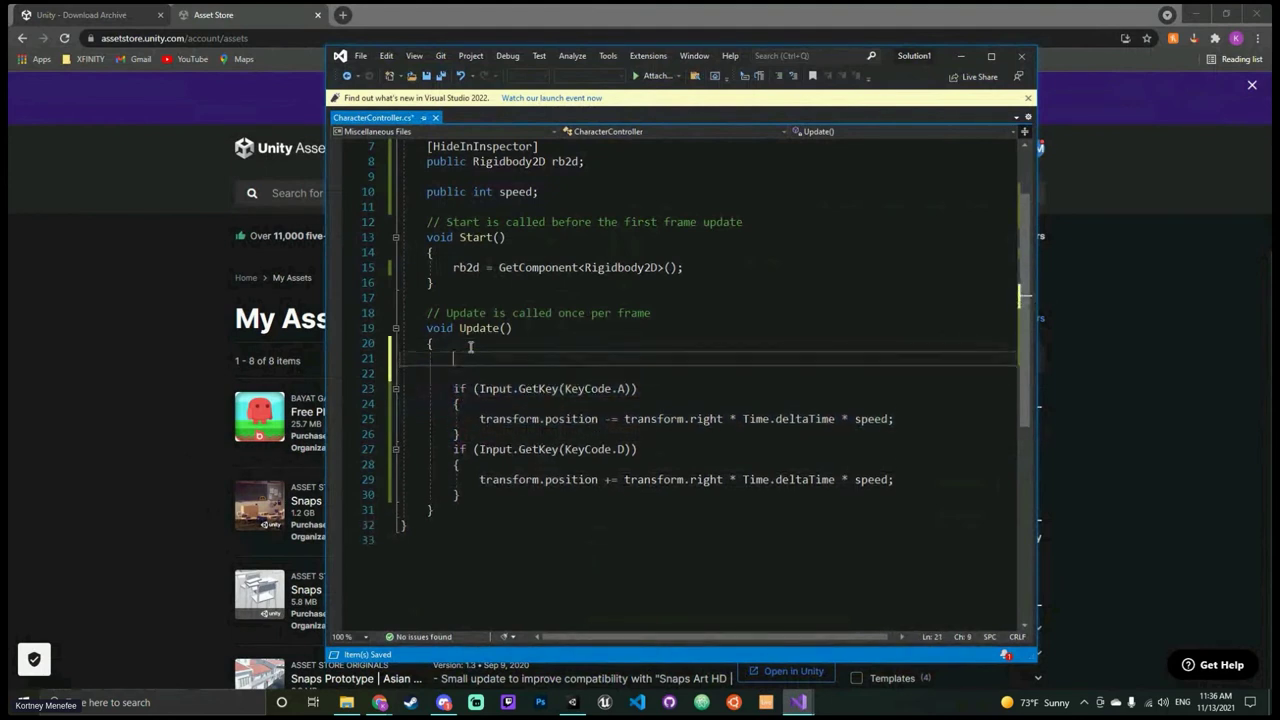
key("ctrl+v")
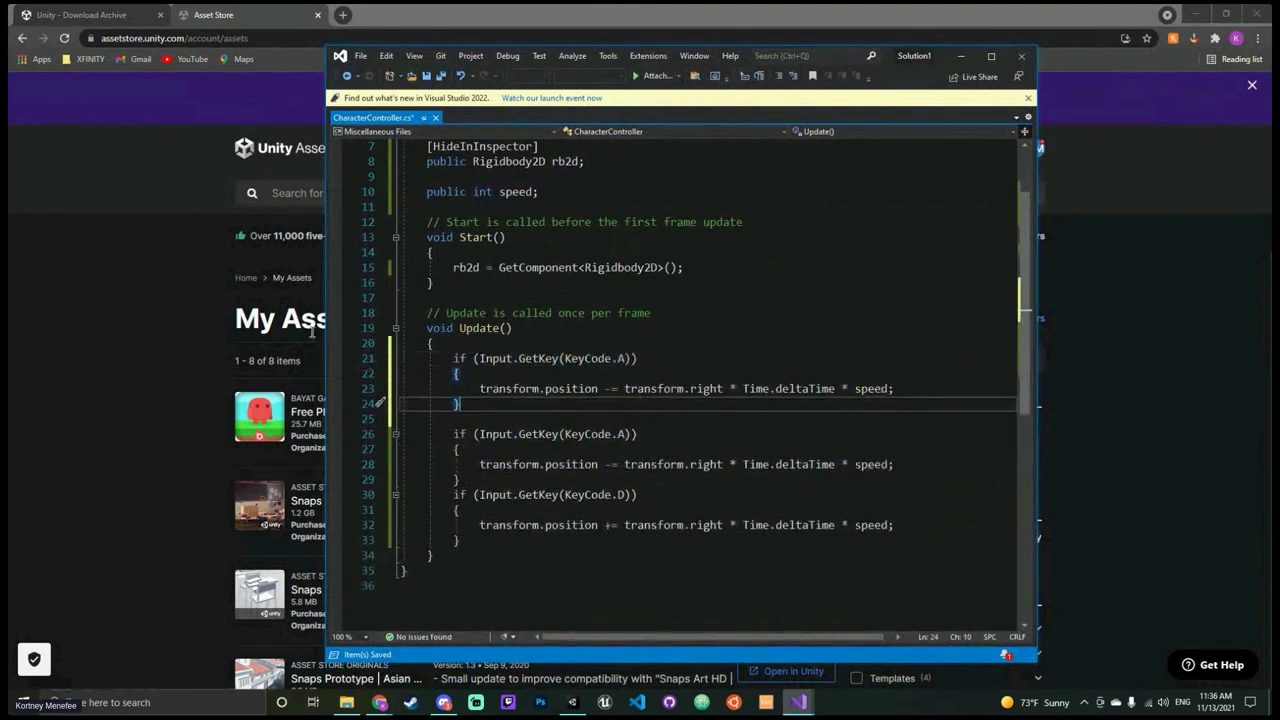
Step: Change the first if block's key to KeyCode.W and delete the transform.position statement from its body
double_click(621, 358)
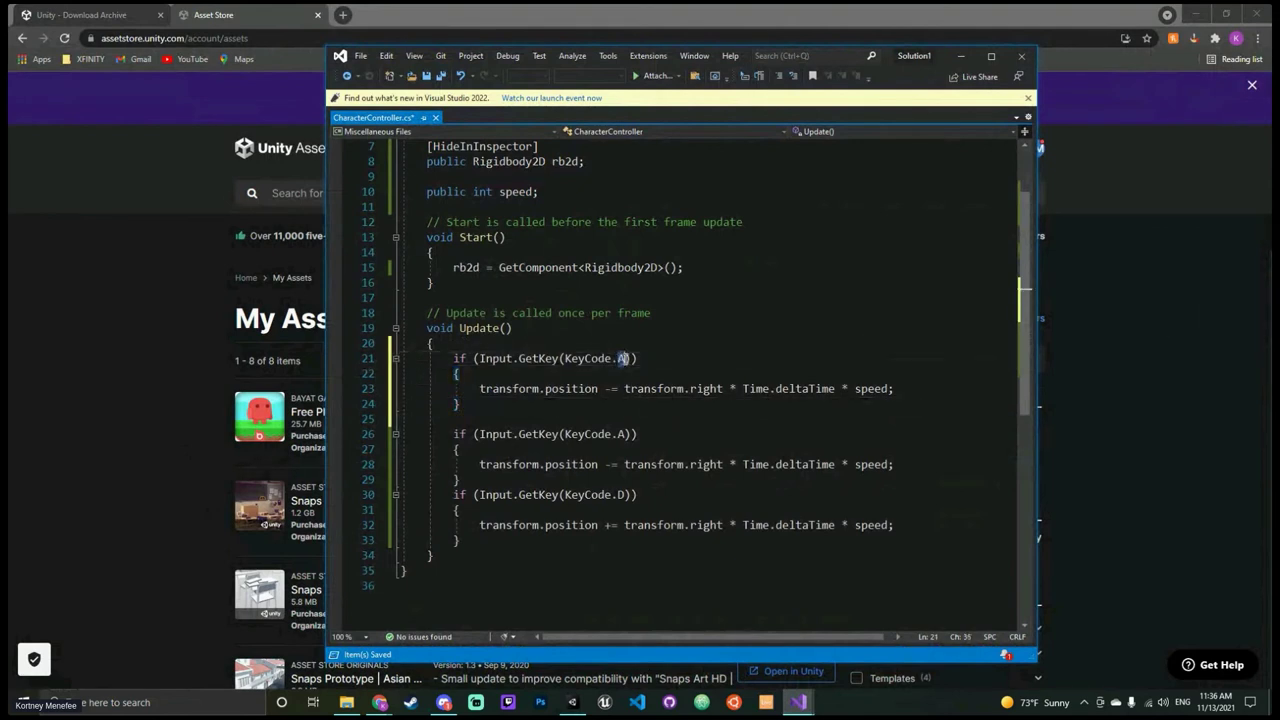
type("W")
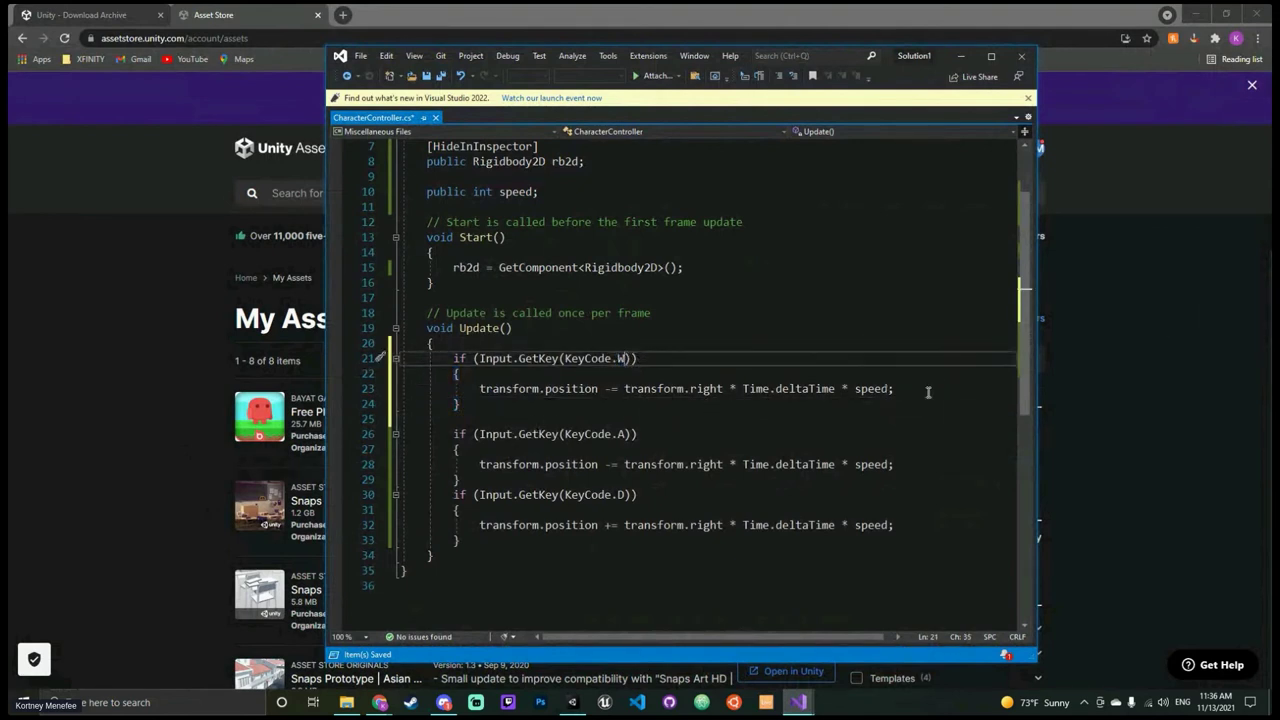
left_click_drag(929, 389, 481, 390)
key("BackSpace")
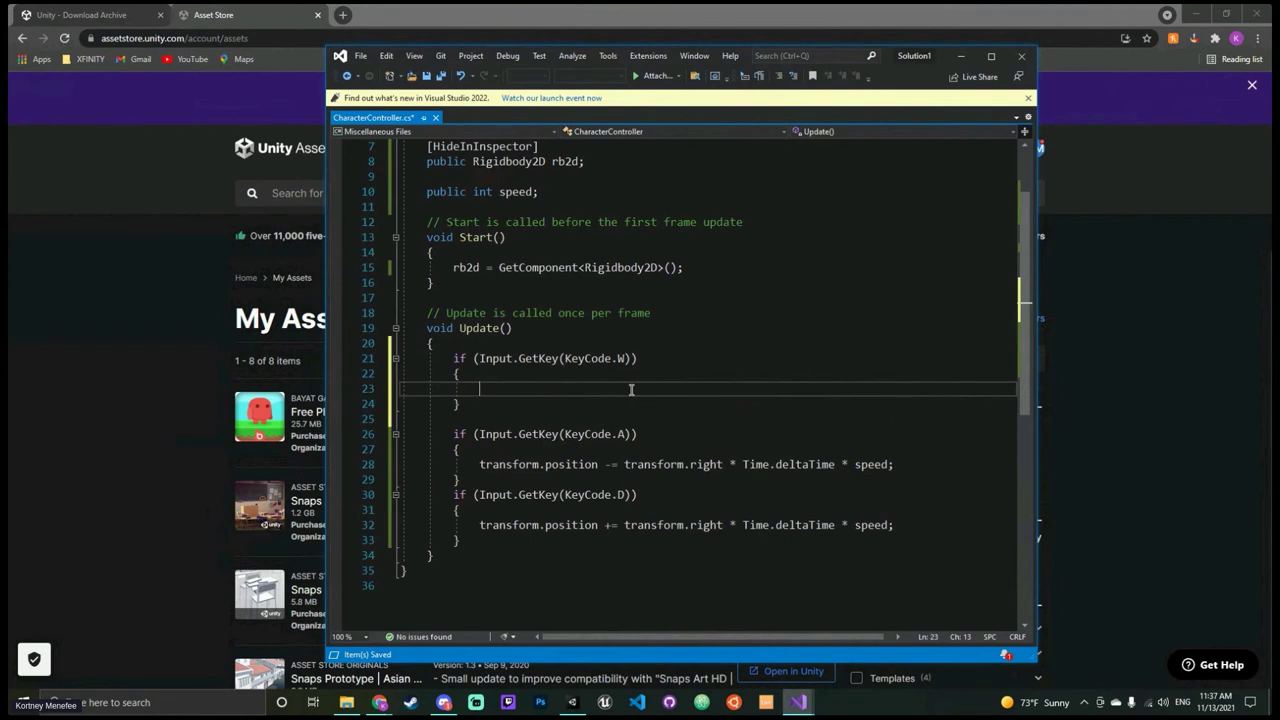
Step: Inside the KeyCode.W block, add the nested condition if (jump == false)
type("if (")
type("jump ")
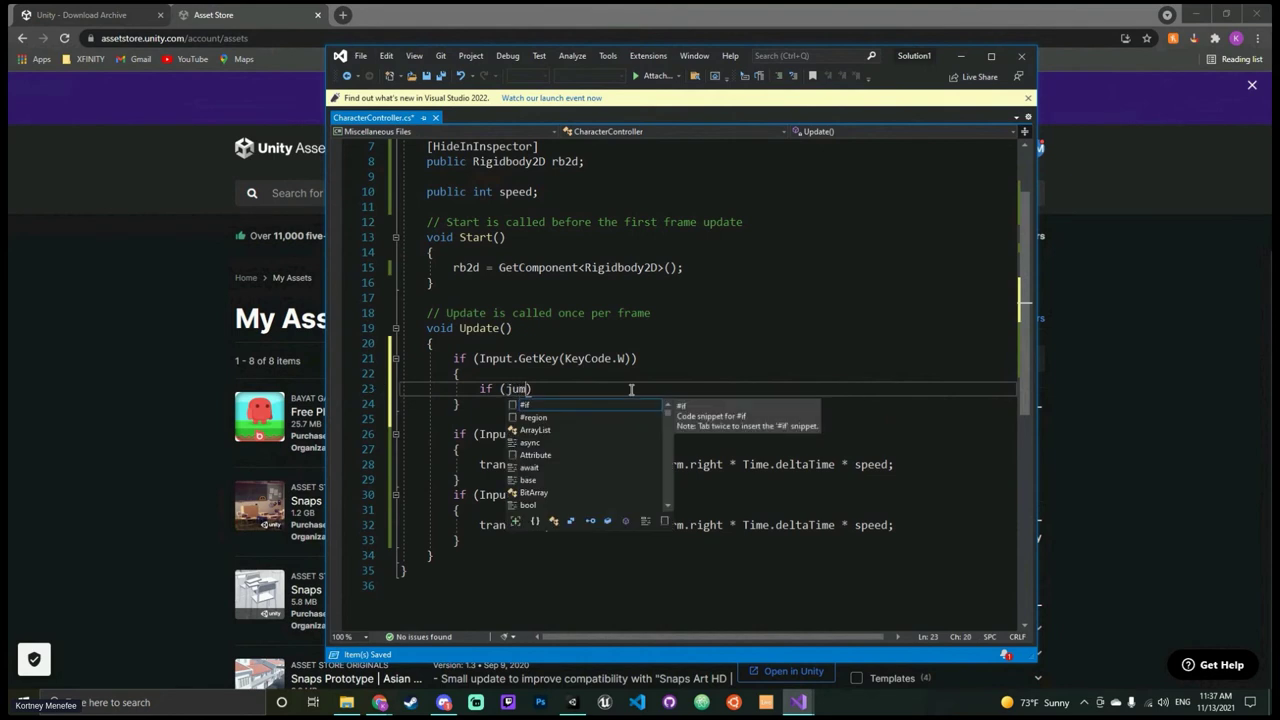
type("== fals")
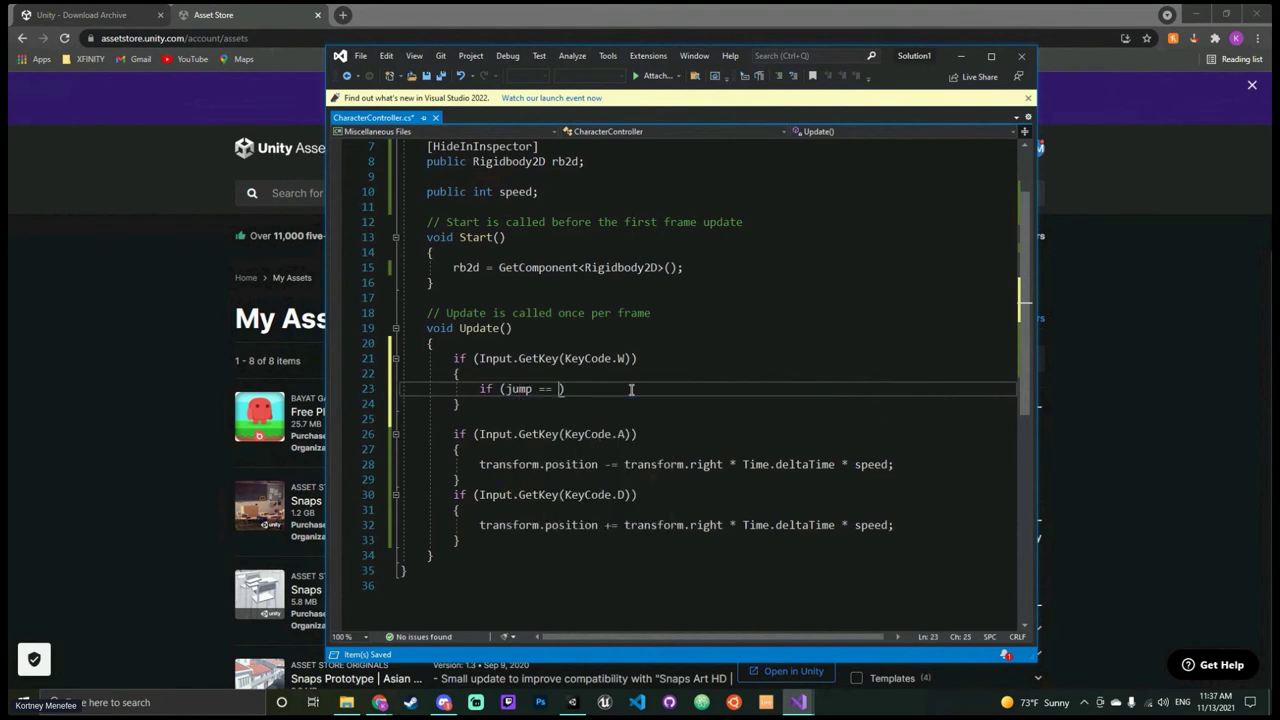
type("e")
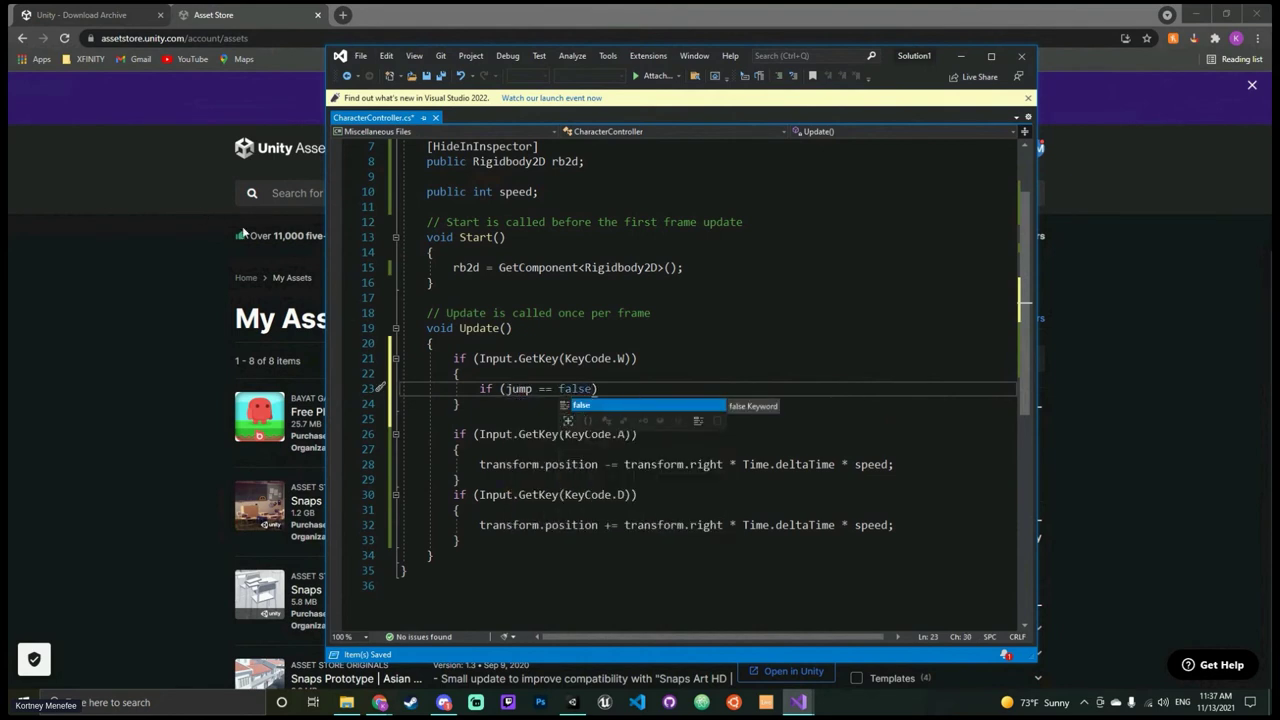
Step: Below the speed declaration, declare public bool jump; with a copied [HideInInspector] attribute above it
scroll(650, 265, "up", 2)
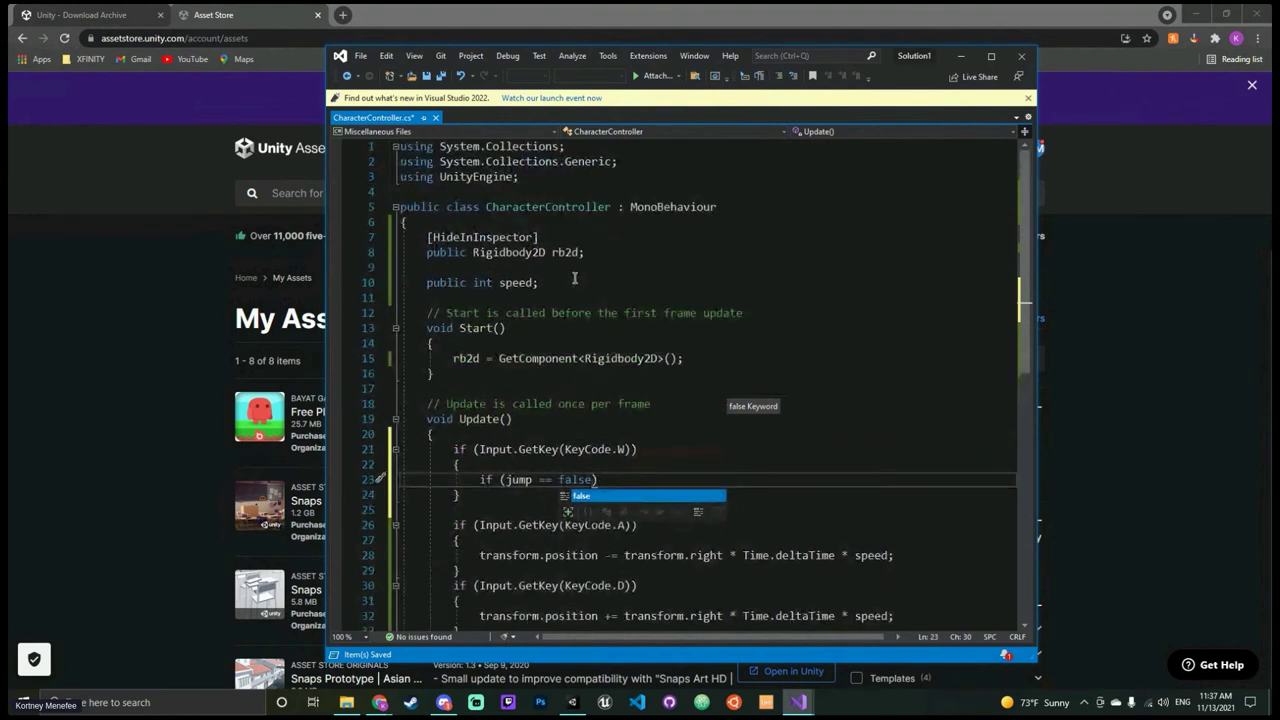
left_click(575, 280)
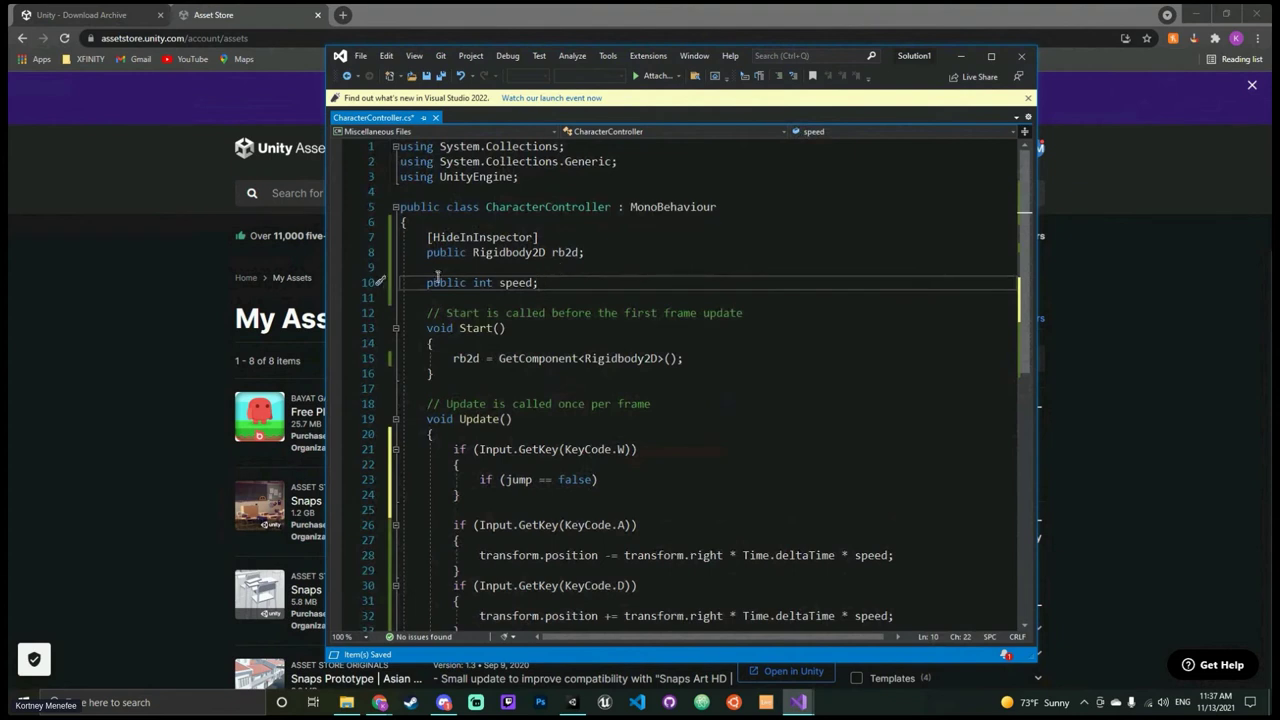
left_click_drag(570, 240, 427, 243)
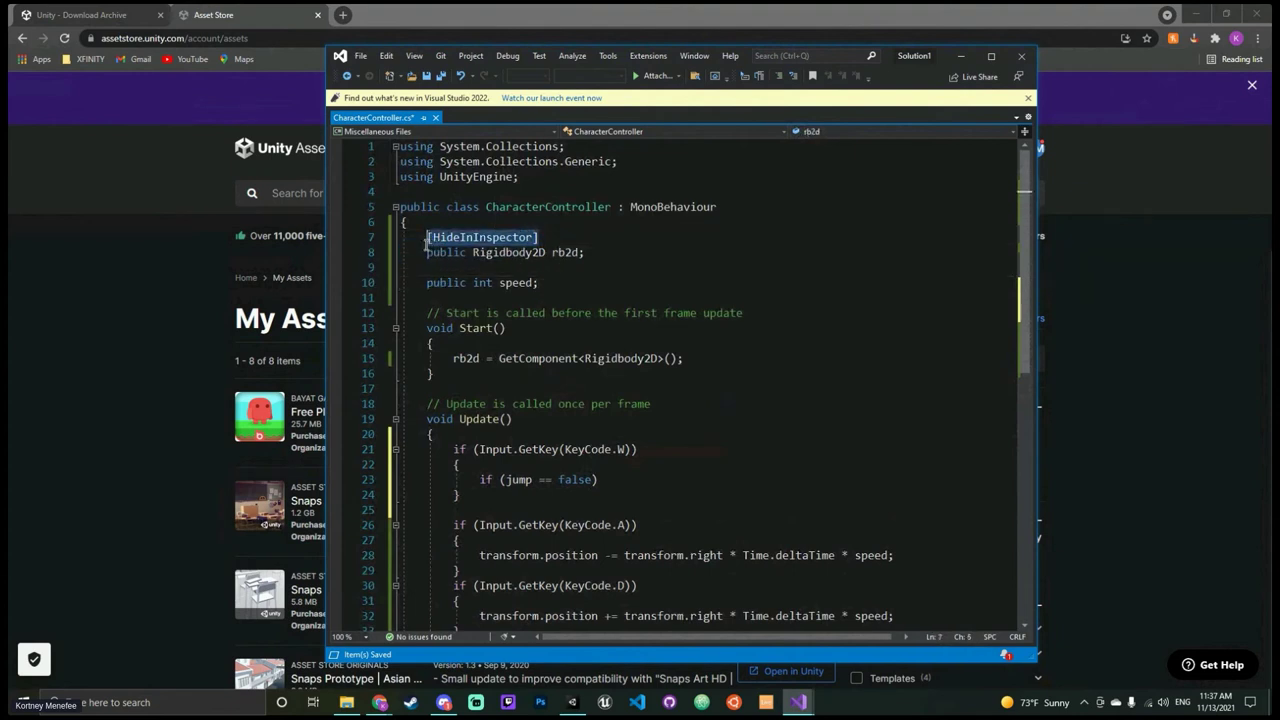
key("ctrl+c")
left_click(568, 284)
key("Return")
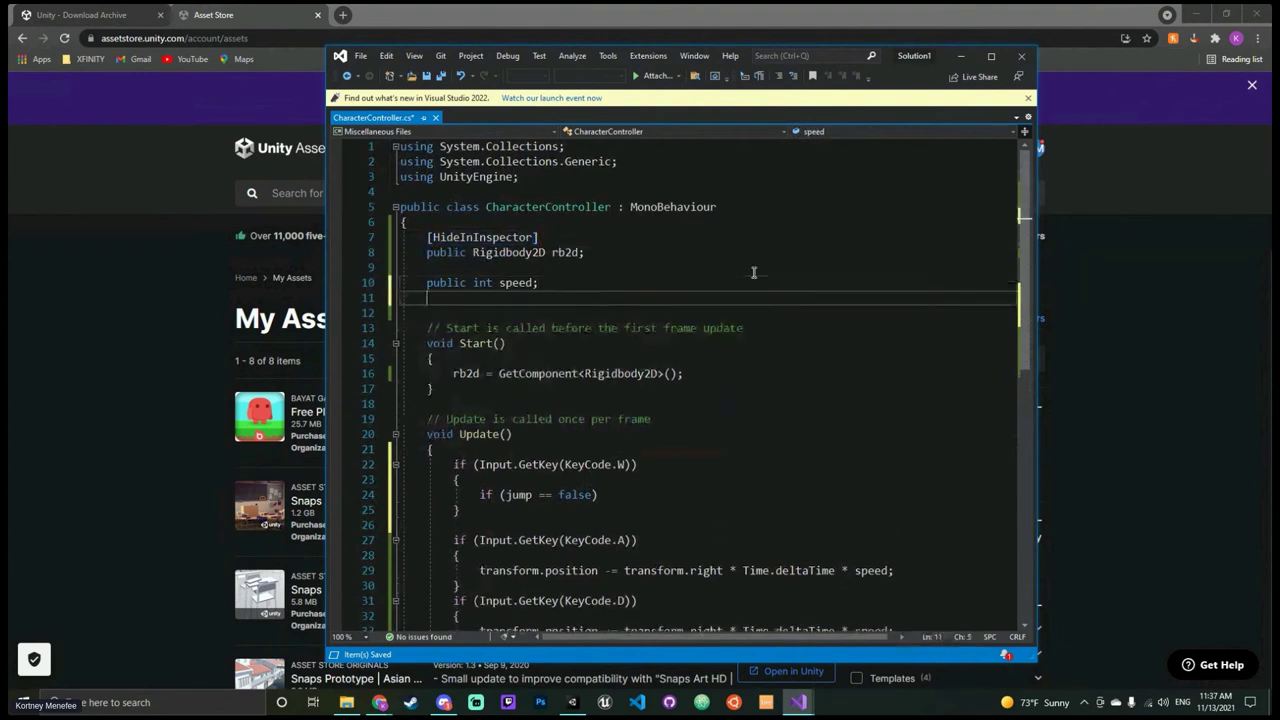
key("ctrl+v")
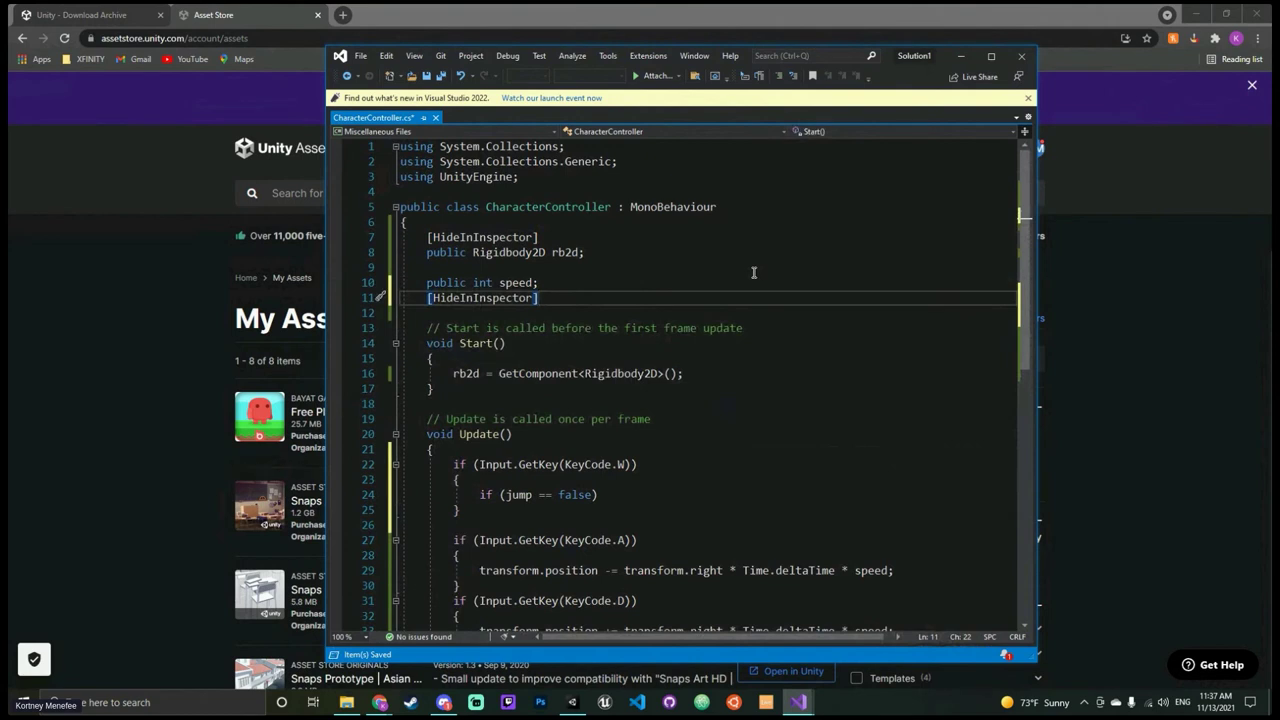
key("Return")
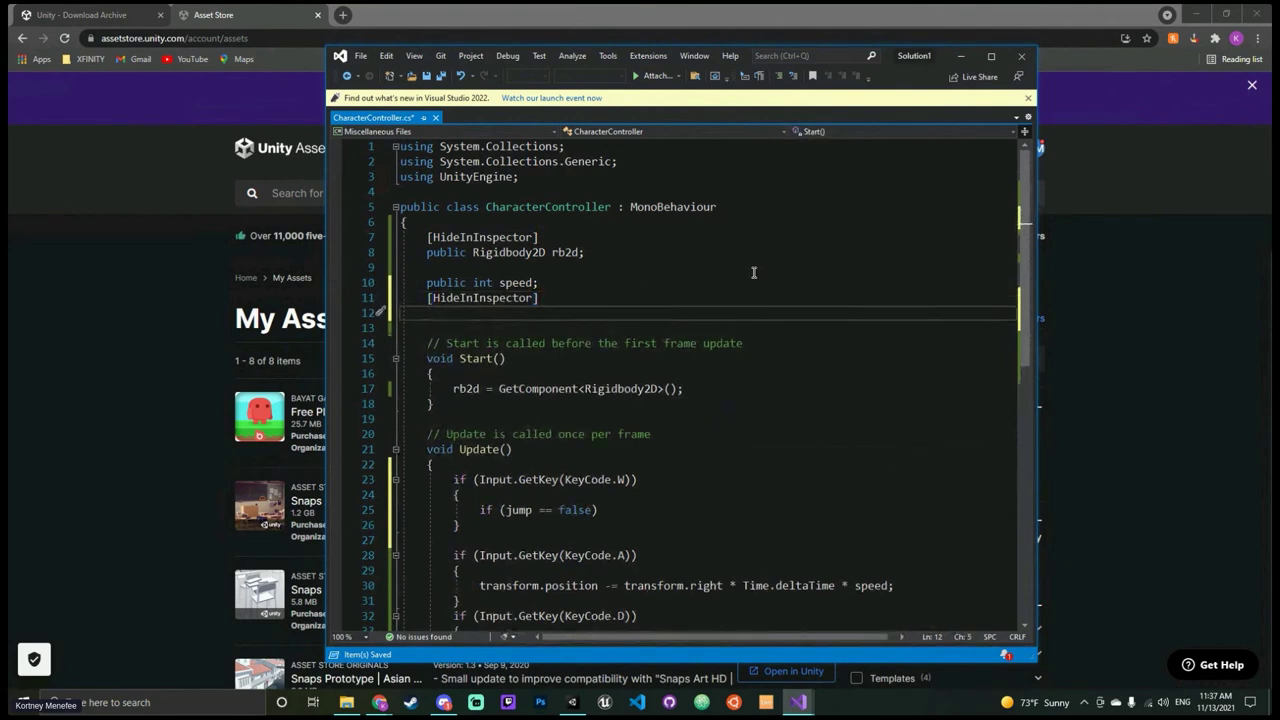
type("public bool ju")
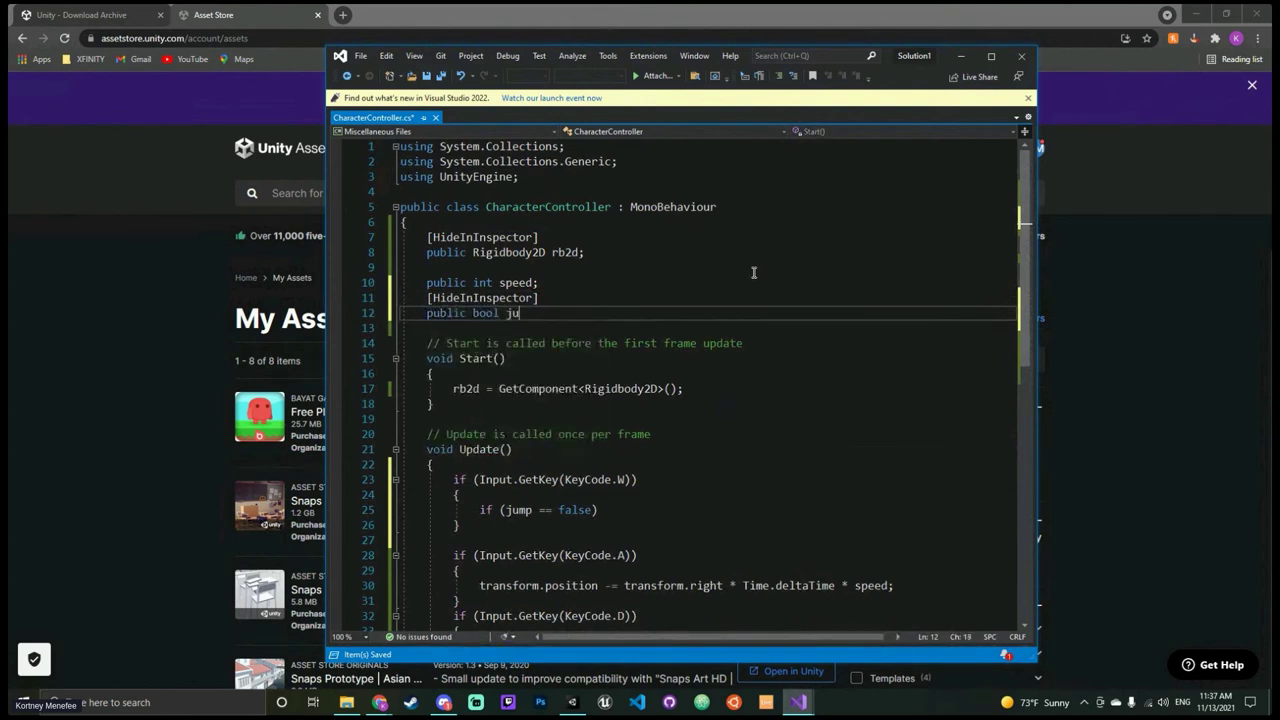
type("mp;")
Step: In Start, initialize the flag with jump = false; below the GetComponent line
scroll(580, 370, "down", 3)
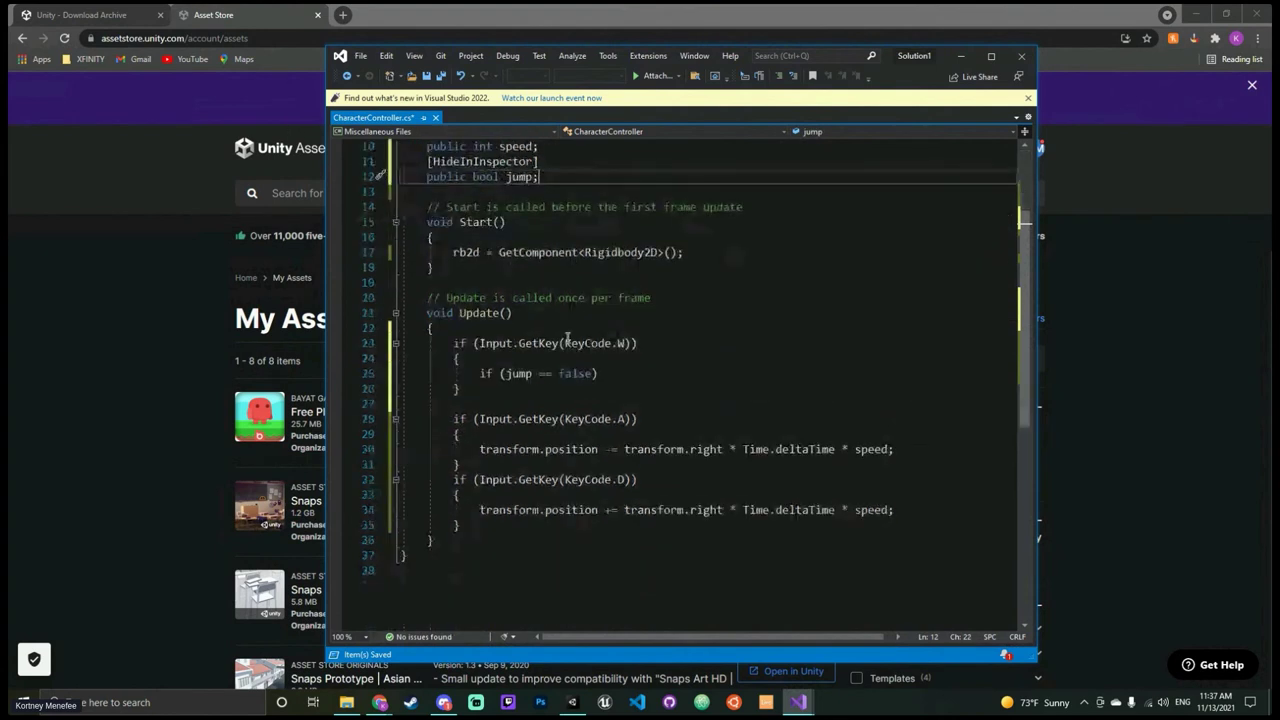
left_click(684, 252)
key("Return")
type("ju")
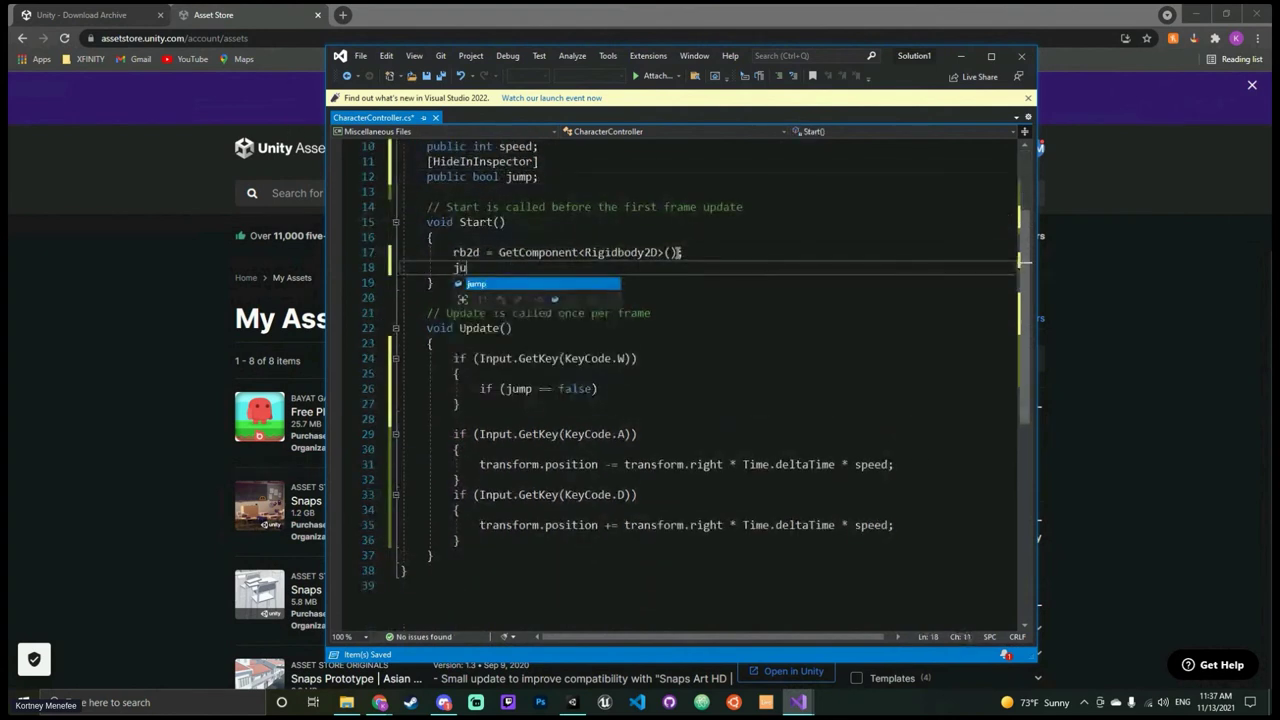
type("mp = ")
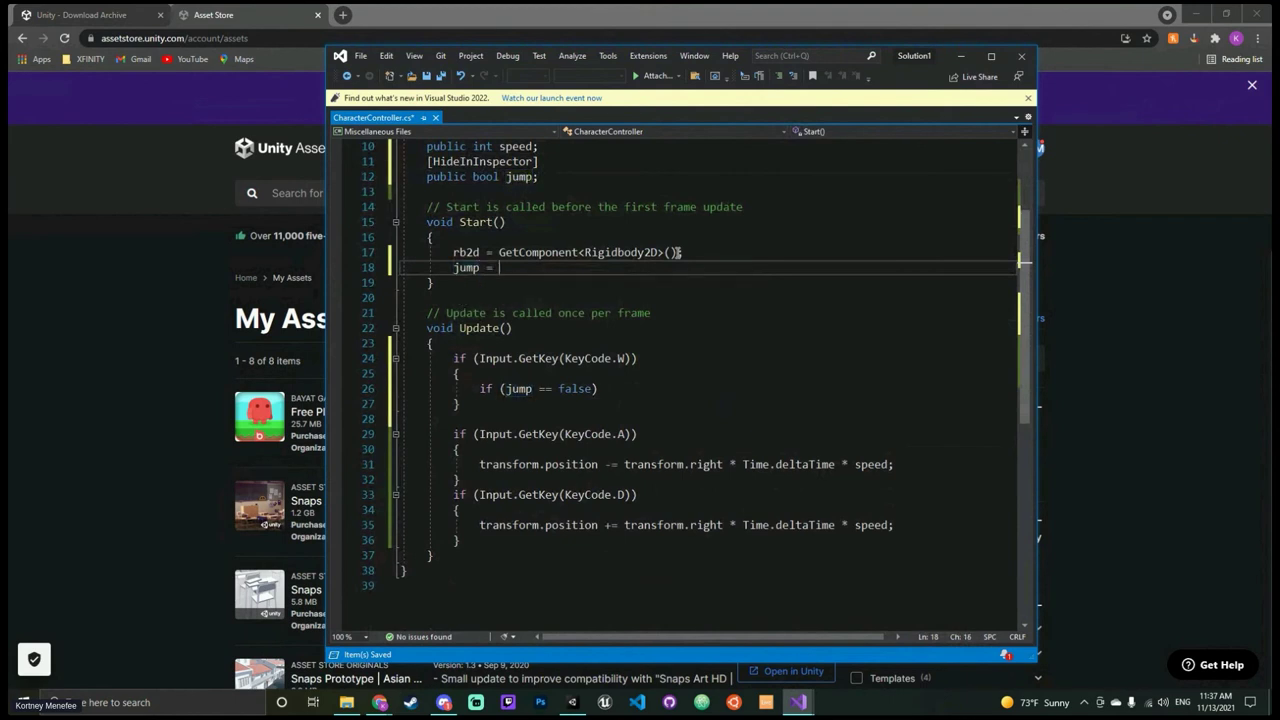
type("false;")
Step: Give the if (jump == false) condition a braced body containing StartCorutine(jump());
scroll(852, 271, "down", 2)
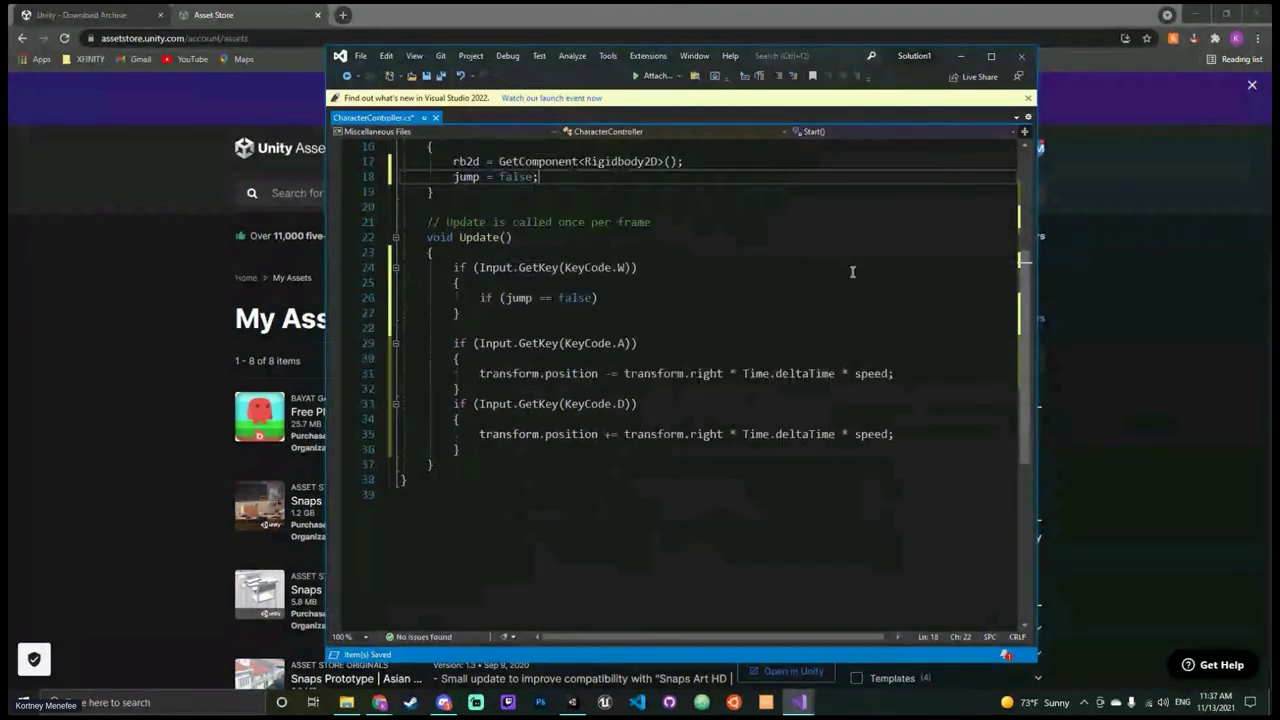
left_click(641, 296)
key("Return")
type("{")
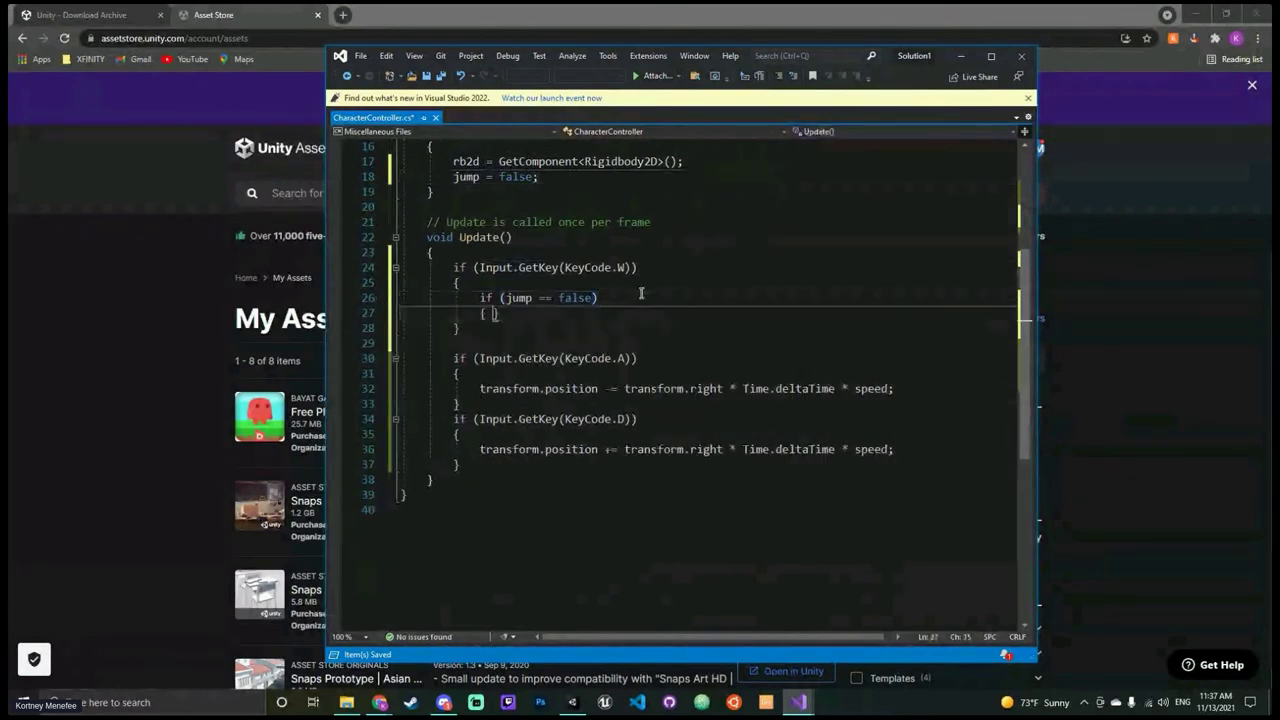
key("Return")
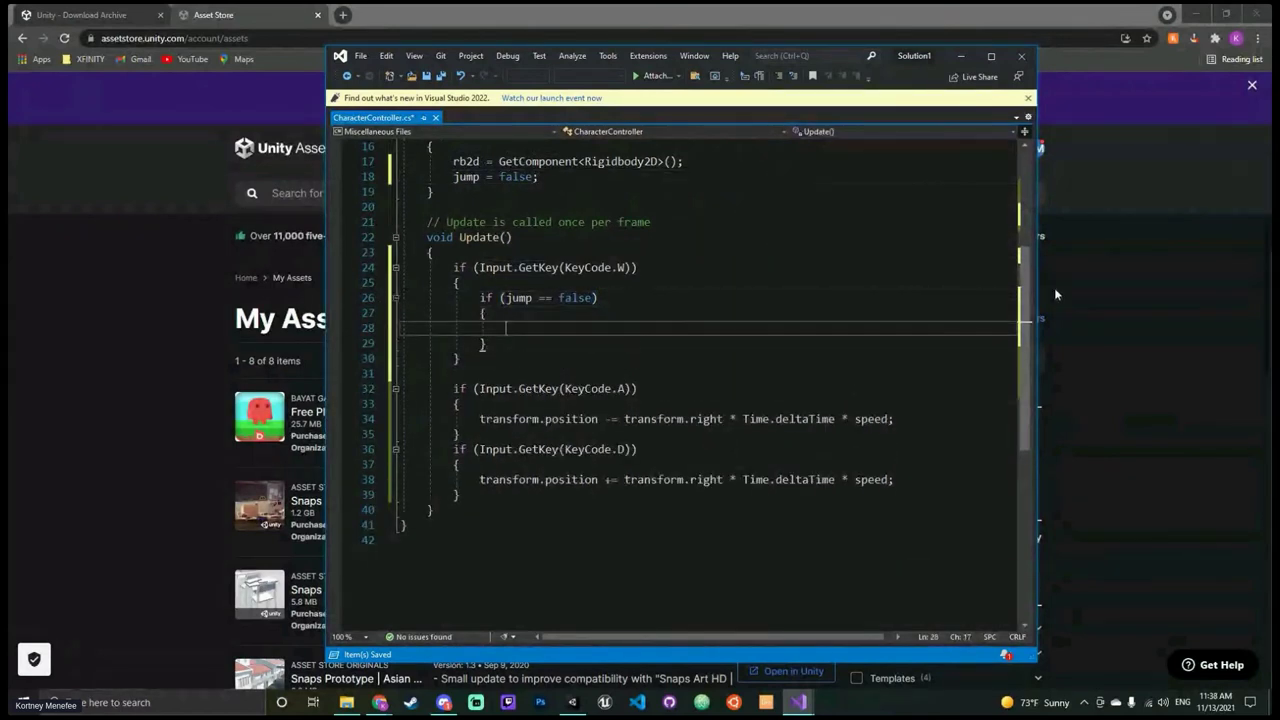
type("S")
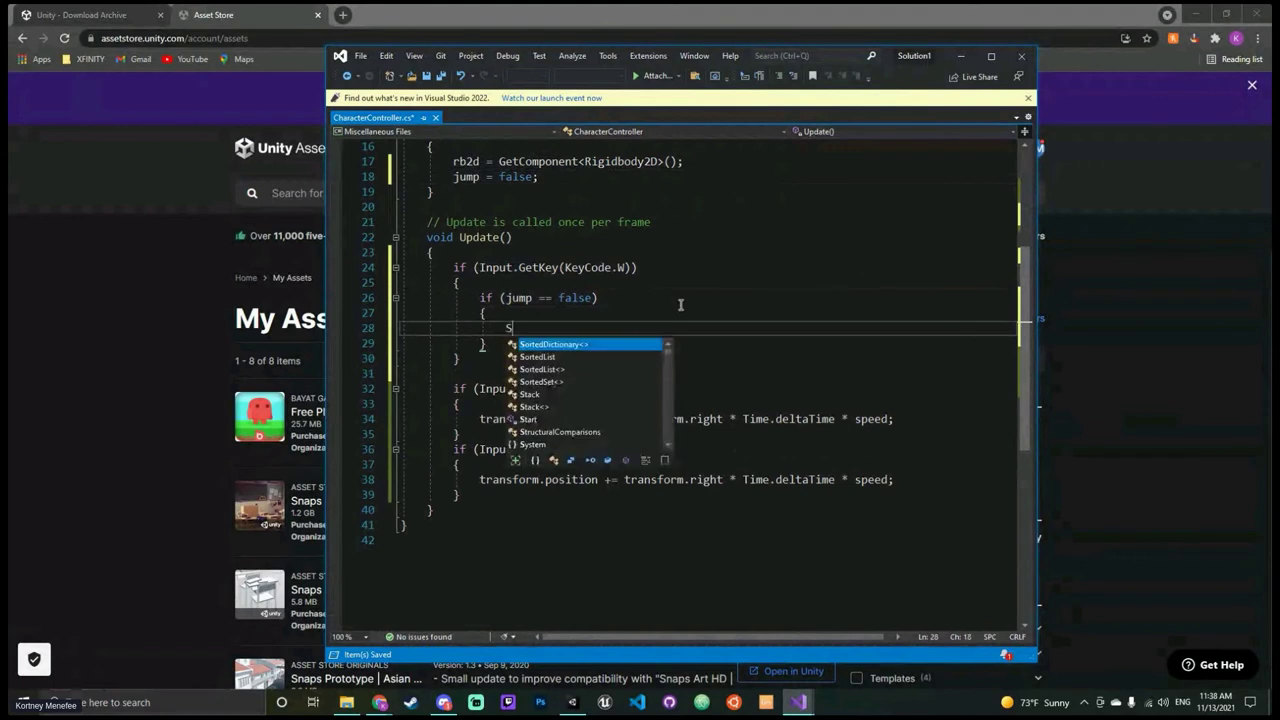
type("tartCor")
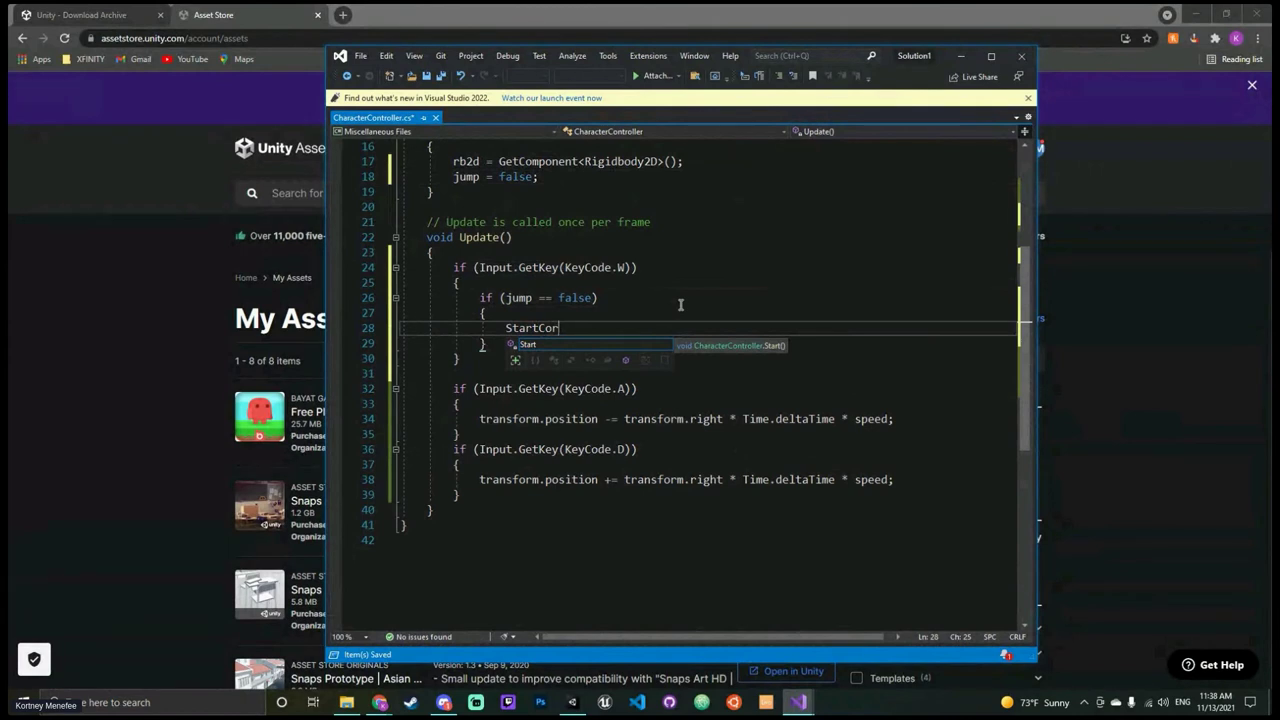
type("utine(Ju")
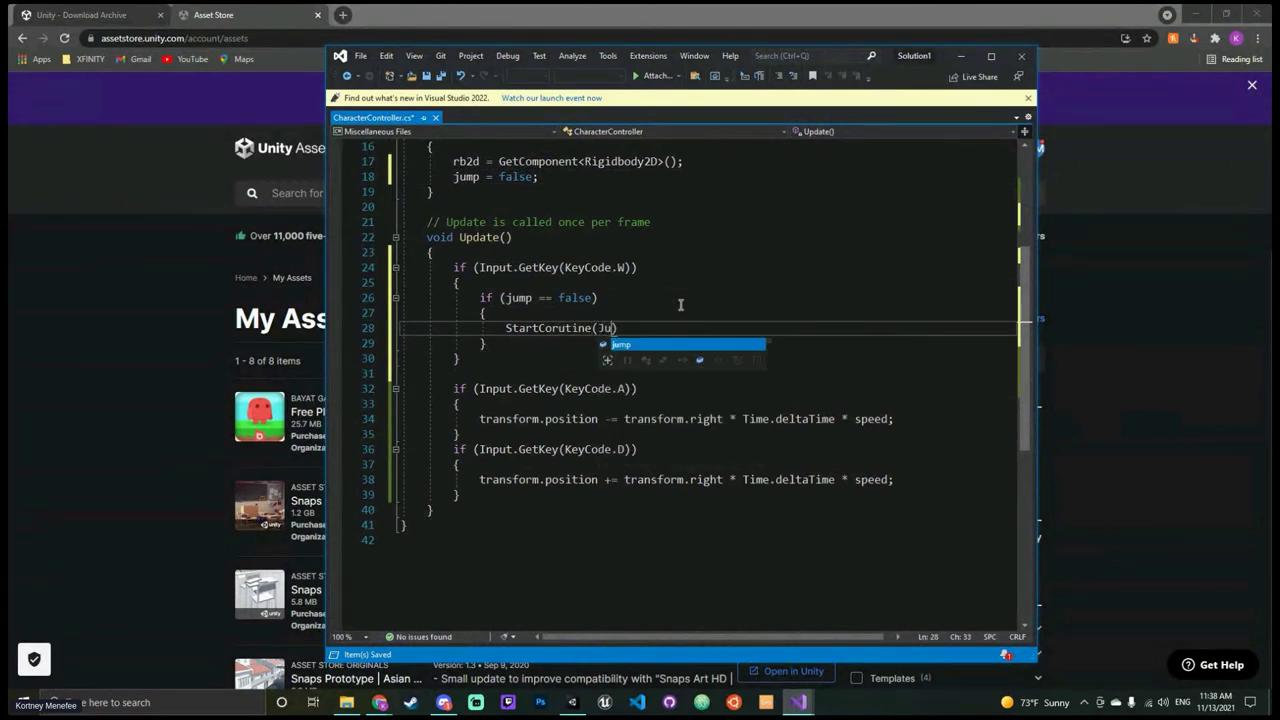
type("mp(")
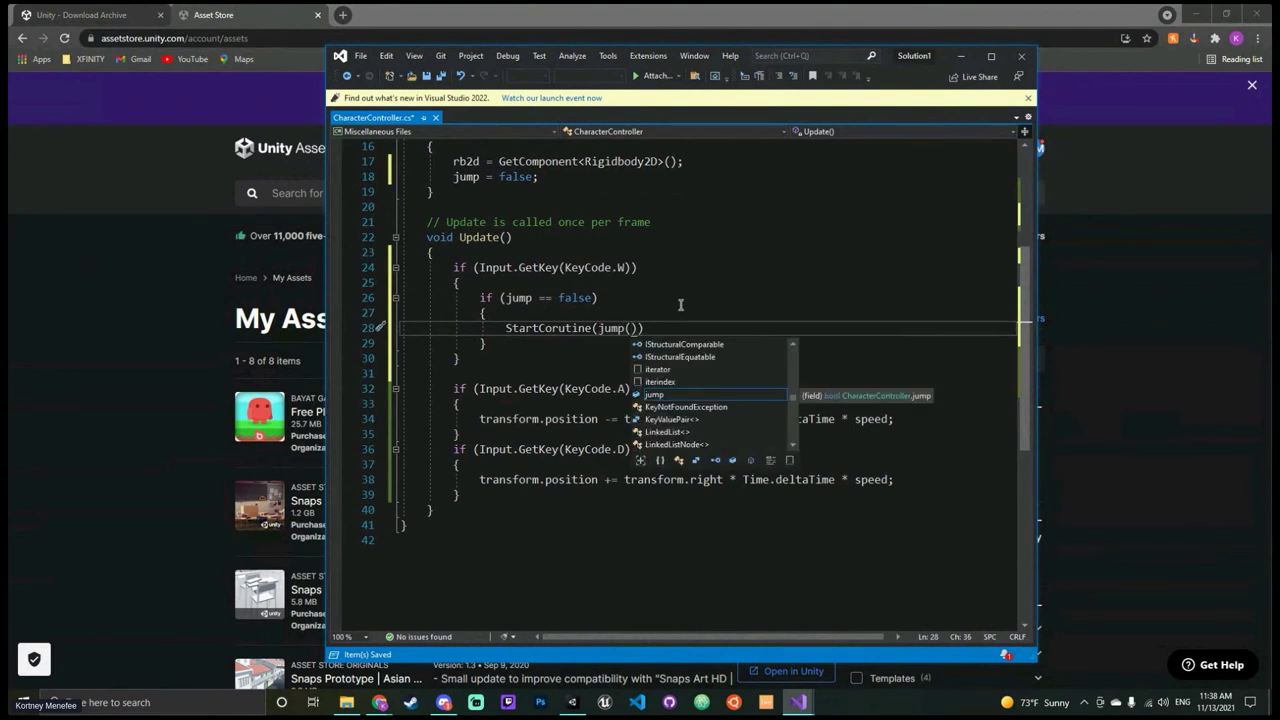
type("));")
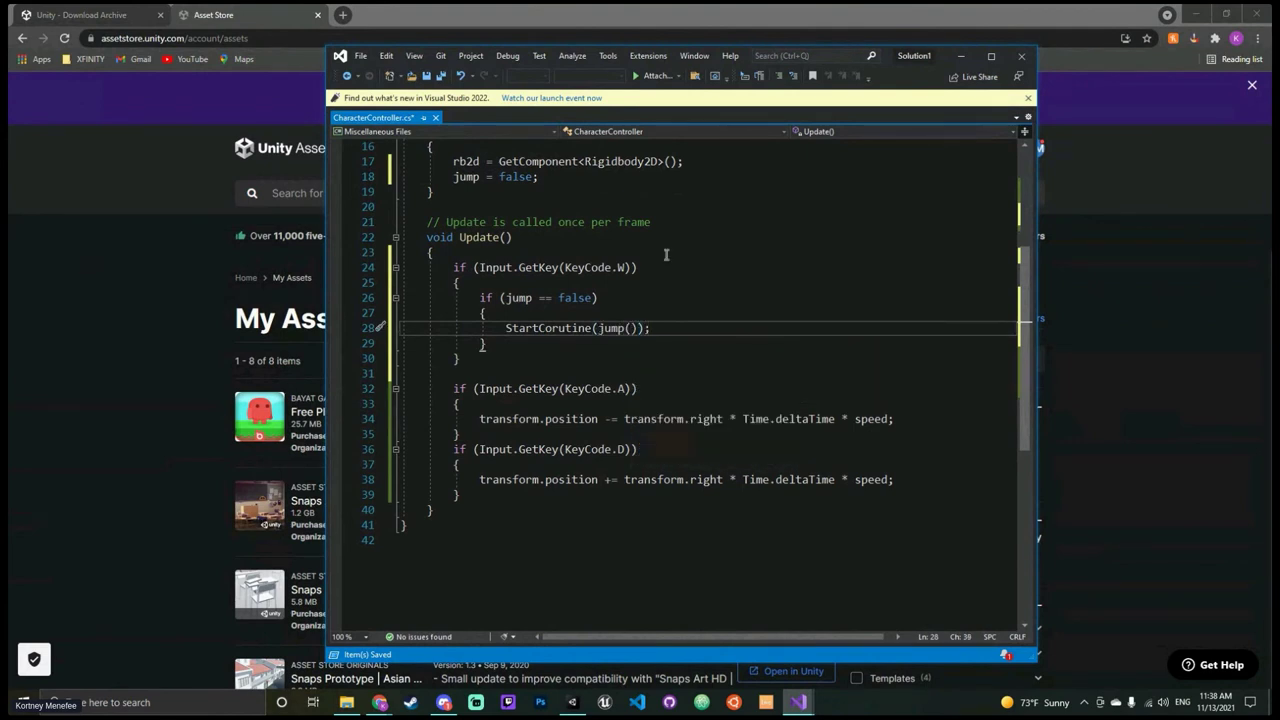
Step: Below the Update method, declare a coroutine with the signature IEnumerator Jump()
scroll(666, 255, "down", 3)
scroll(580, 213, "up", 2)
left_click(483, 463)
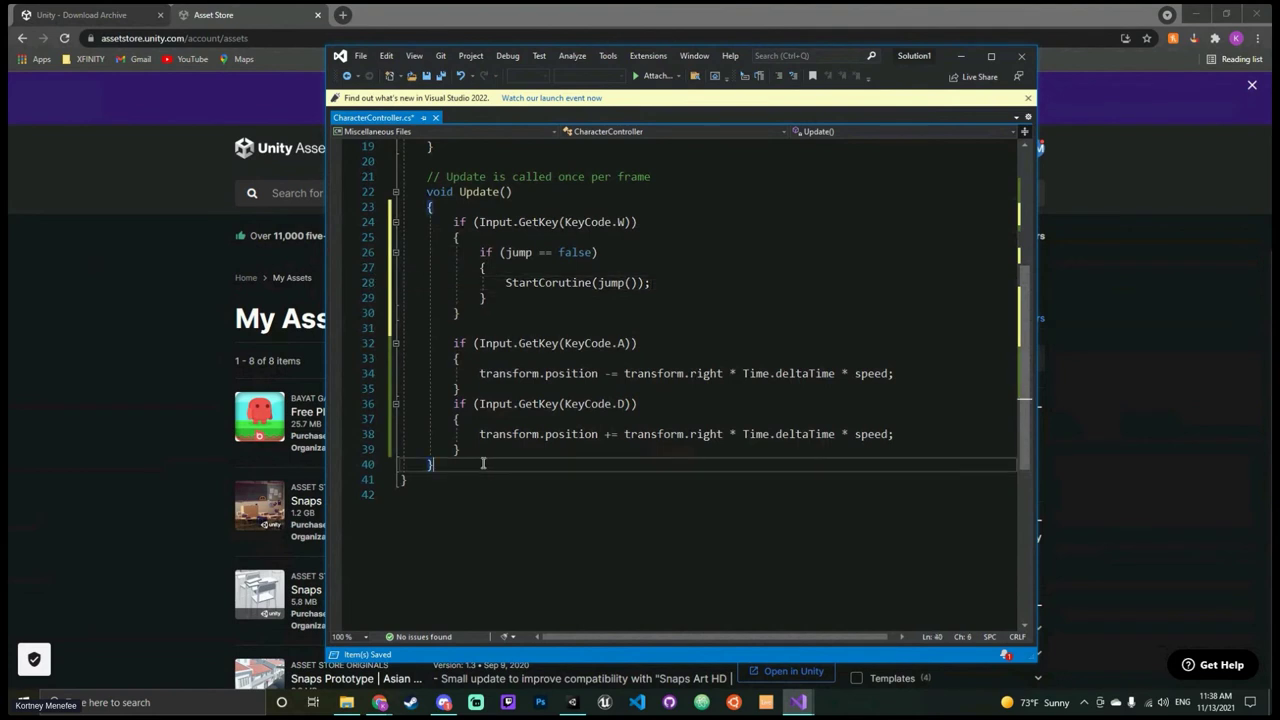
key("Return")
key("Return")
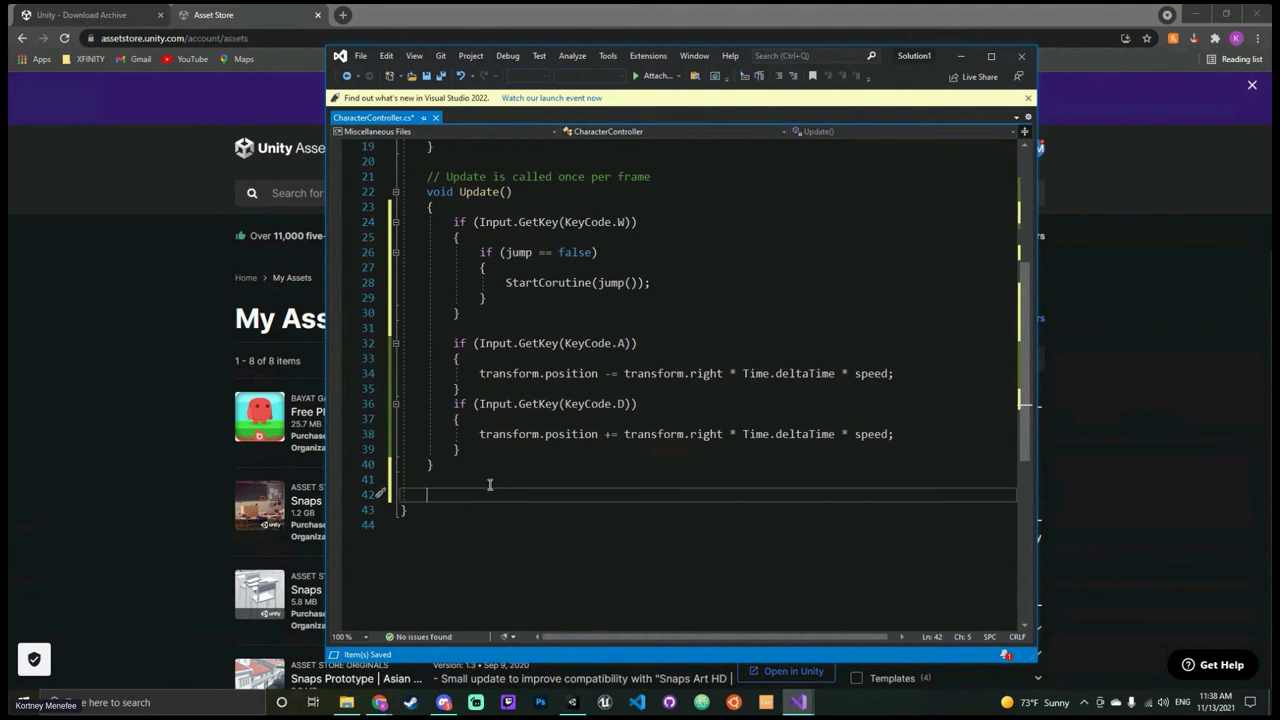
type("Ie")
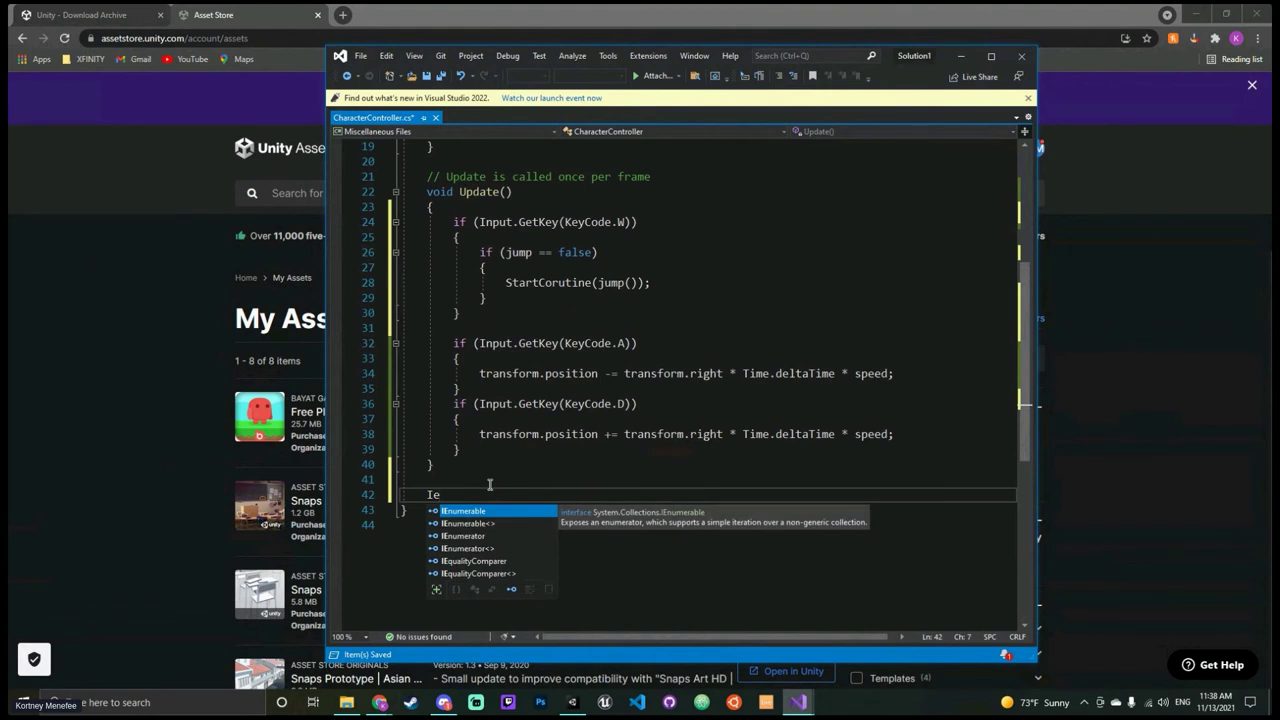
type("numerator")
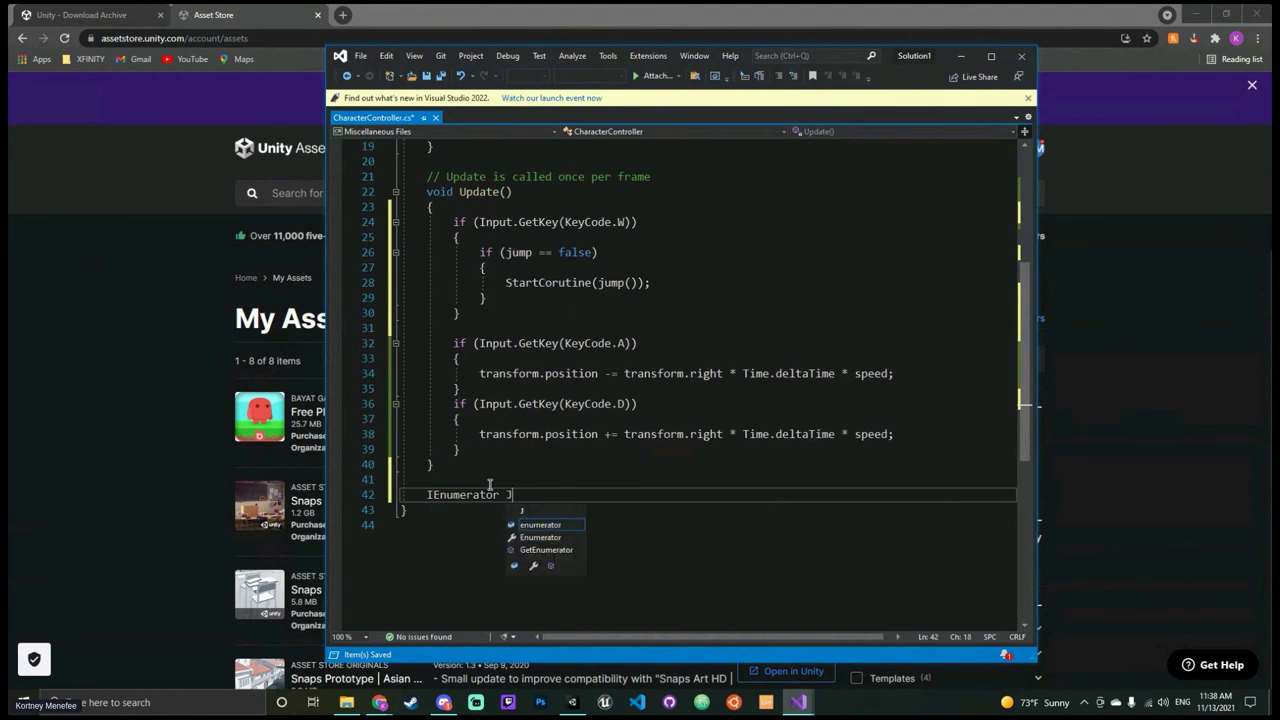
type(" Jump")
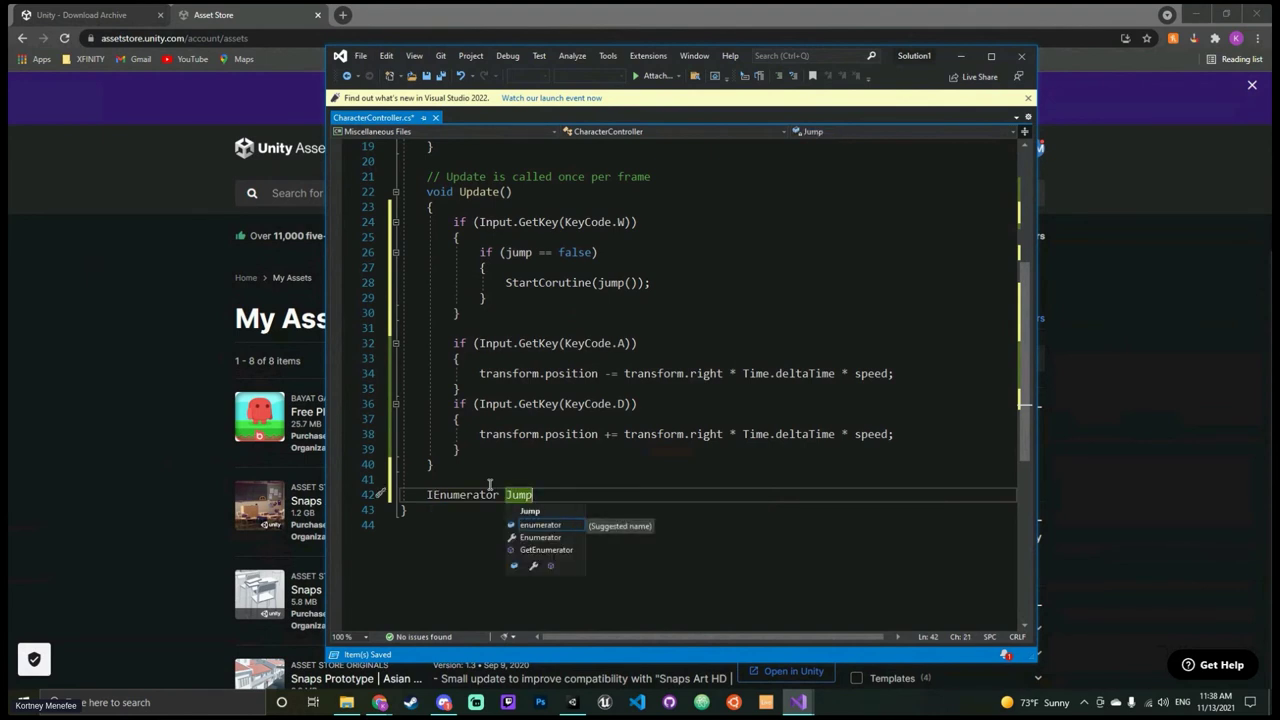
key("Escape")
type("()")
key("Return")
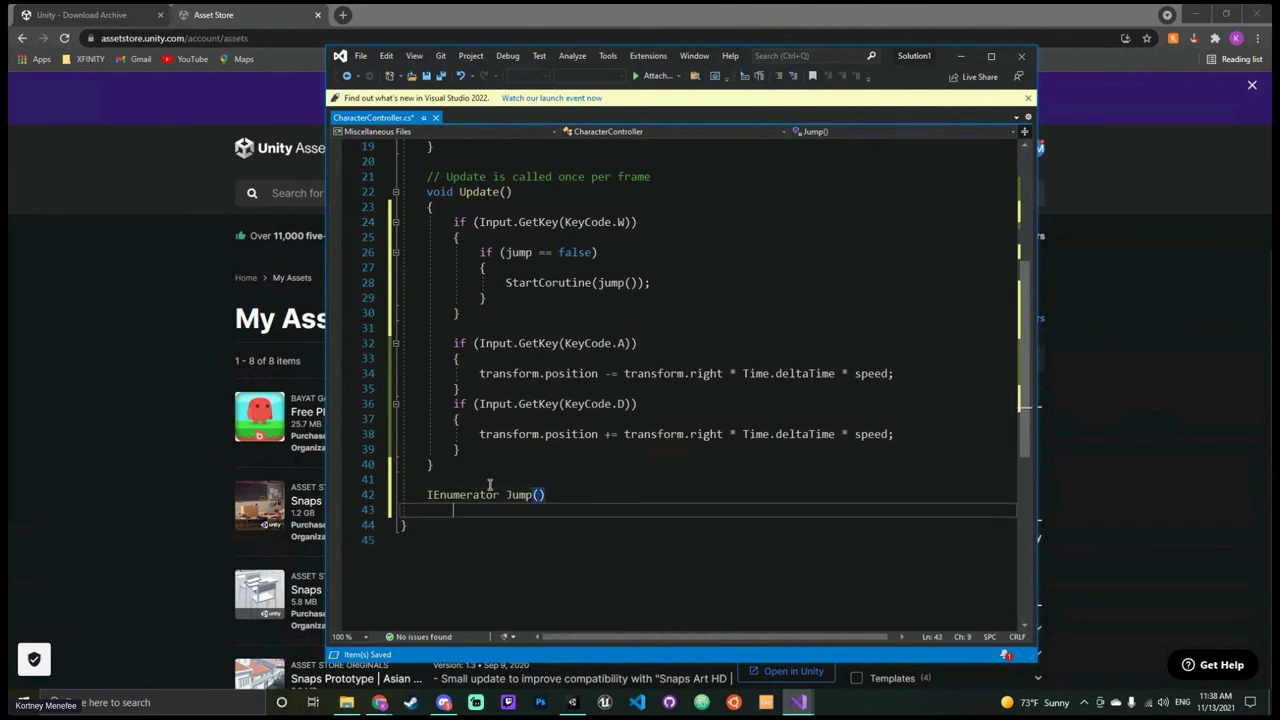
Step: Add an empty body to Jump() with its braces on separate lines and no spare line below it
type("{ }")
key("Return")
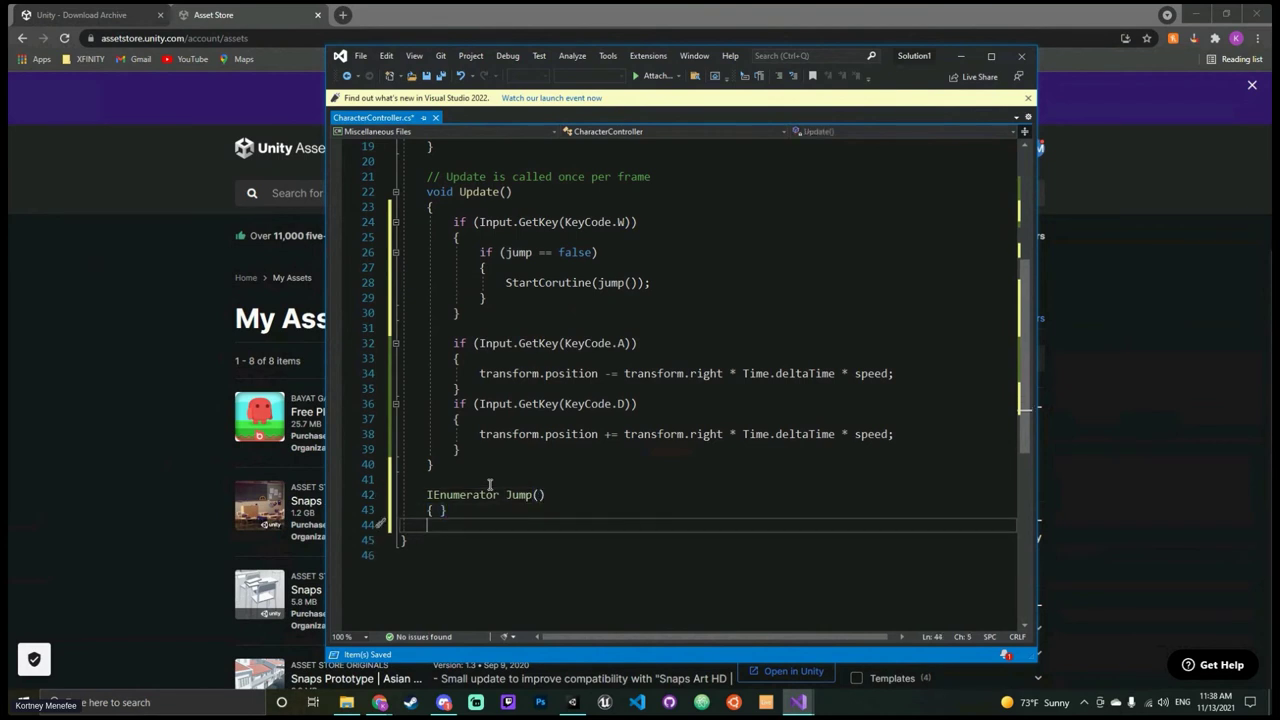
left_click(440, 510)
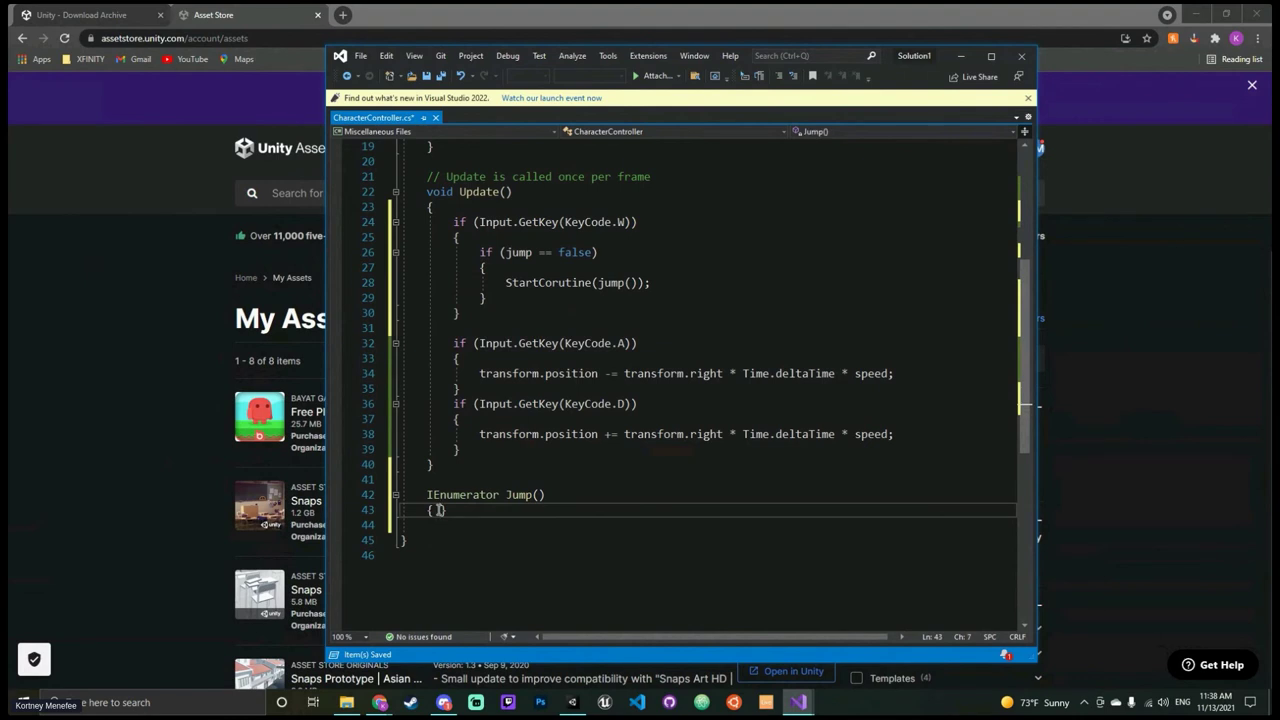
key("Return")
left_click(447, 552)
left_click(450, 541)
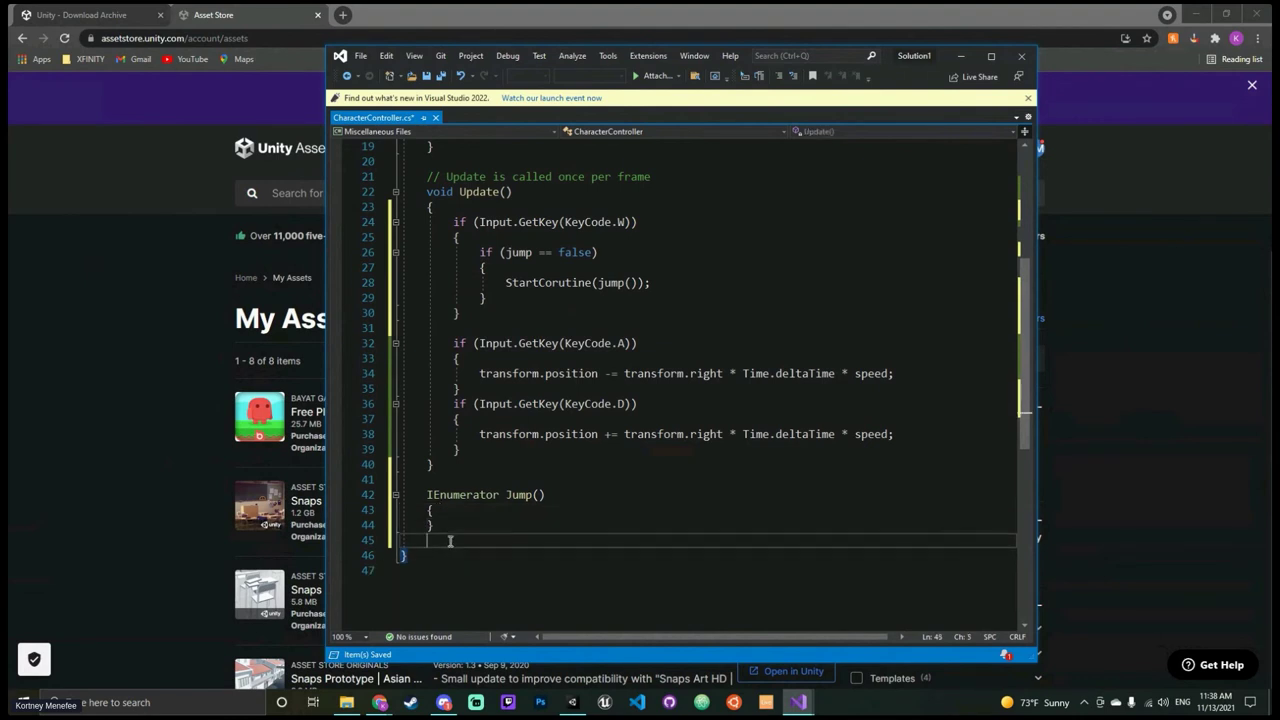
key("BackSpace")
left_click(456, 510)
Step: Insert jump = true; as the first statement of the Jump() coroutine
key("Return")
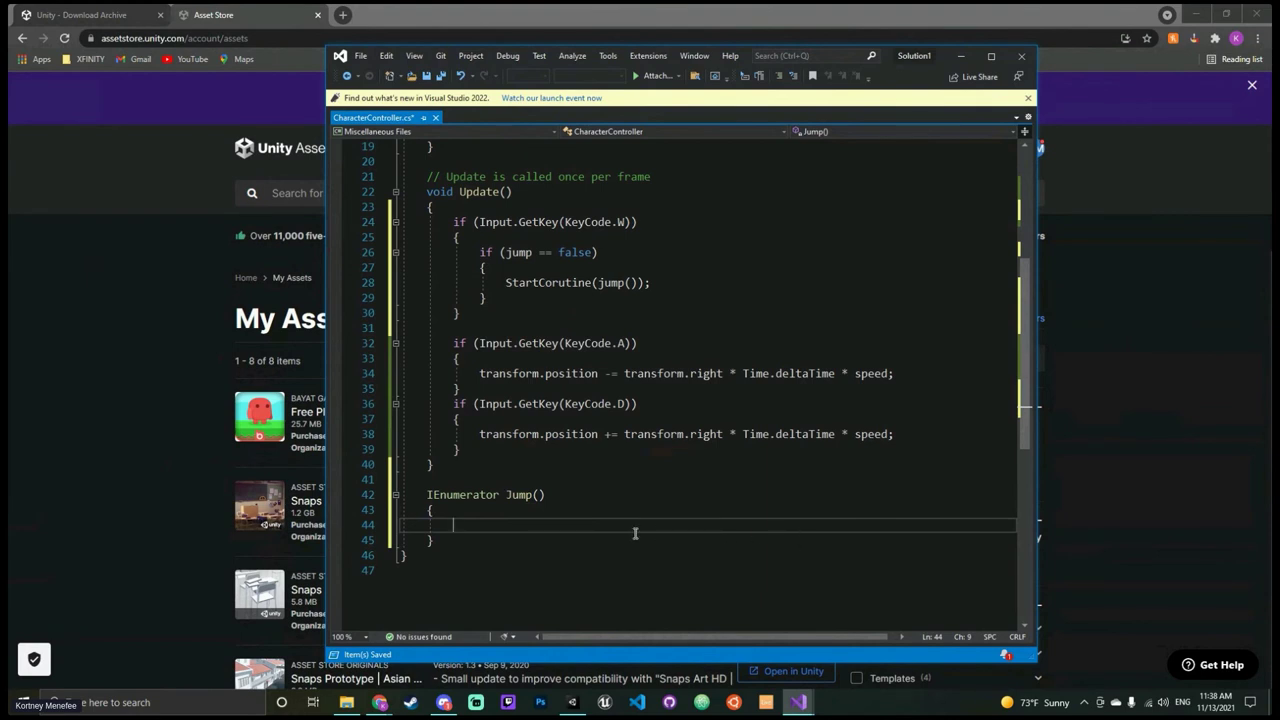
type("jump = true;")
key("Return")
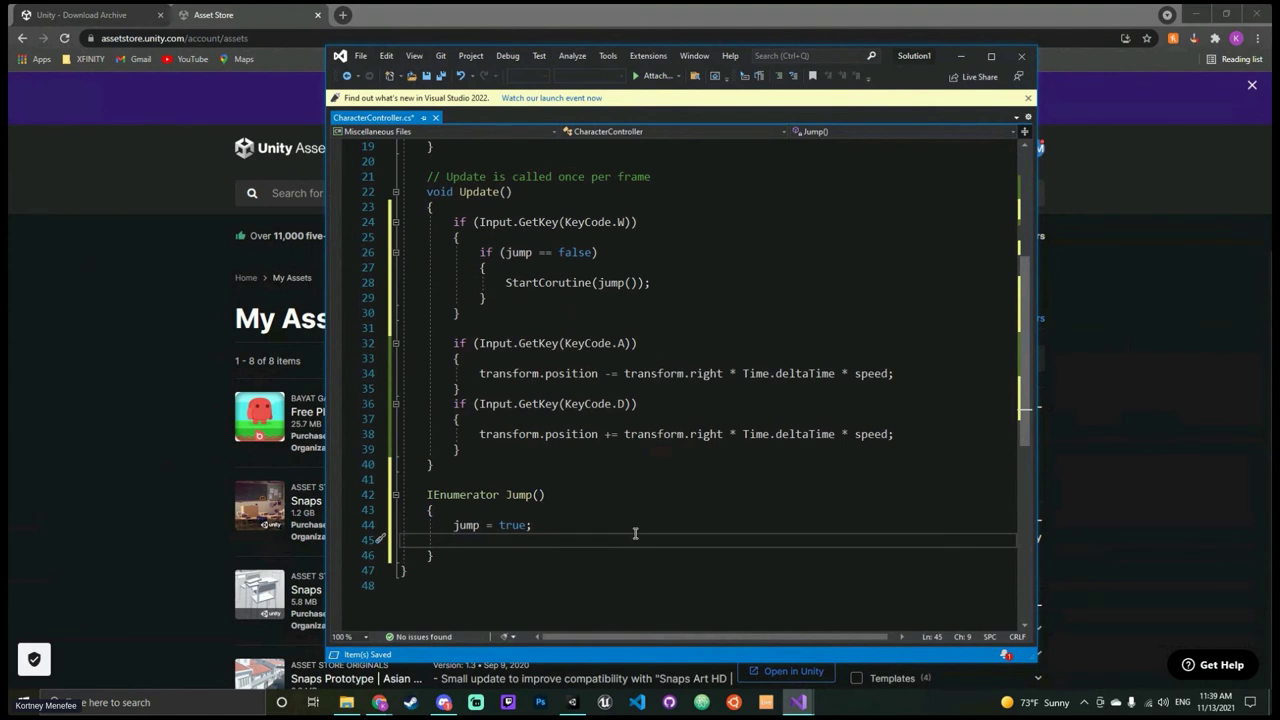
Step: Below it, add the loop for (int i = 0; i < 10; i++) containing rb2d.AddForce((Vector2.up * 20));
key("Return")
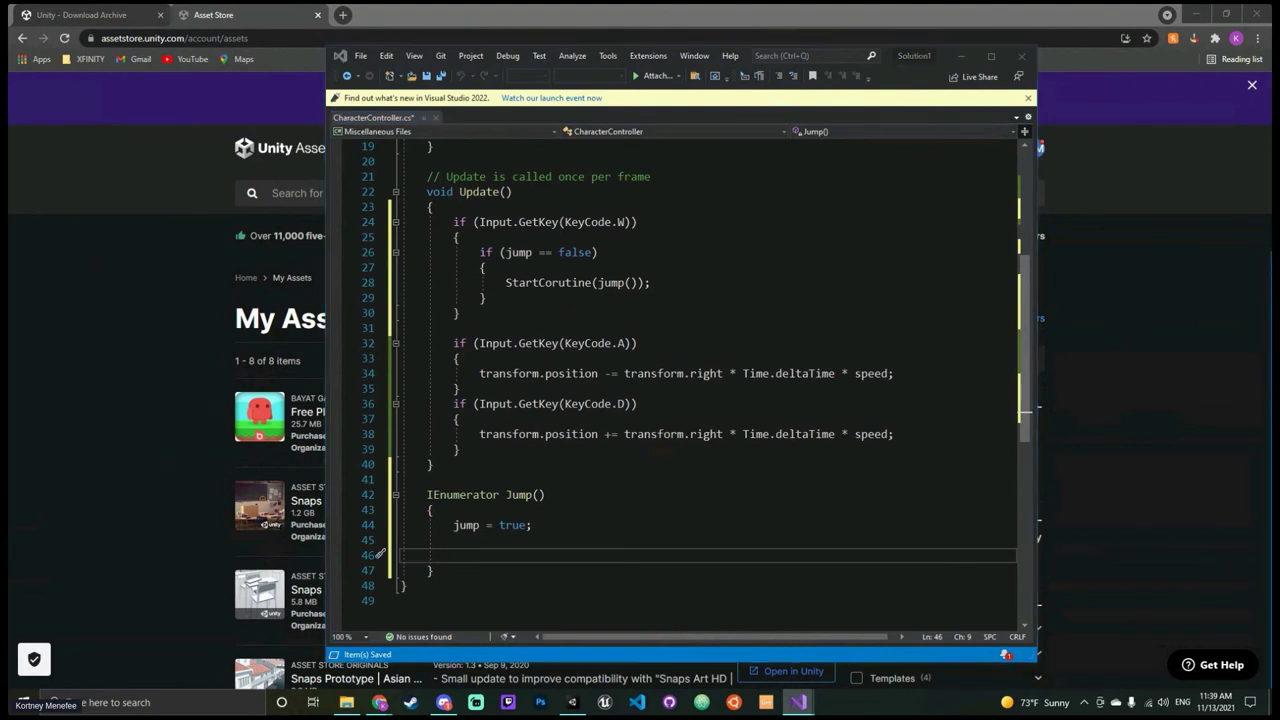
left_click(490, 549)
type("for (int i = 0; i < 10; i++) {     rb2d.AddForce((Vector2.up * 20)); }")
scroll(600, 520, "down", 1)
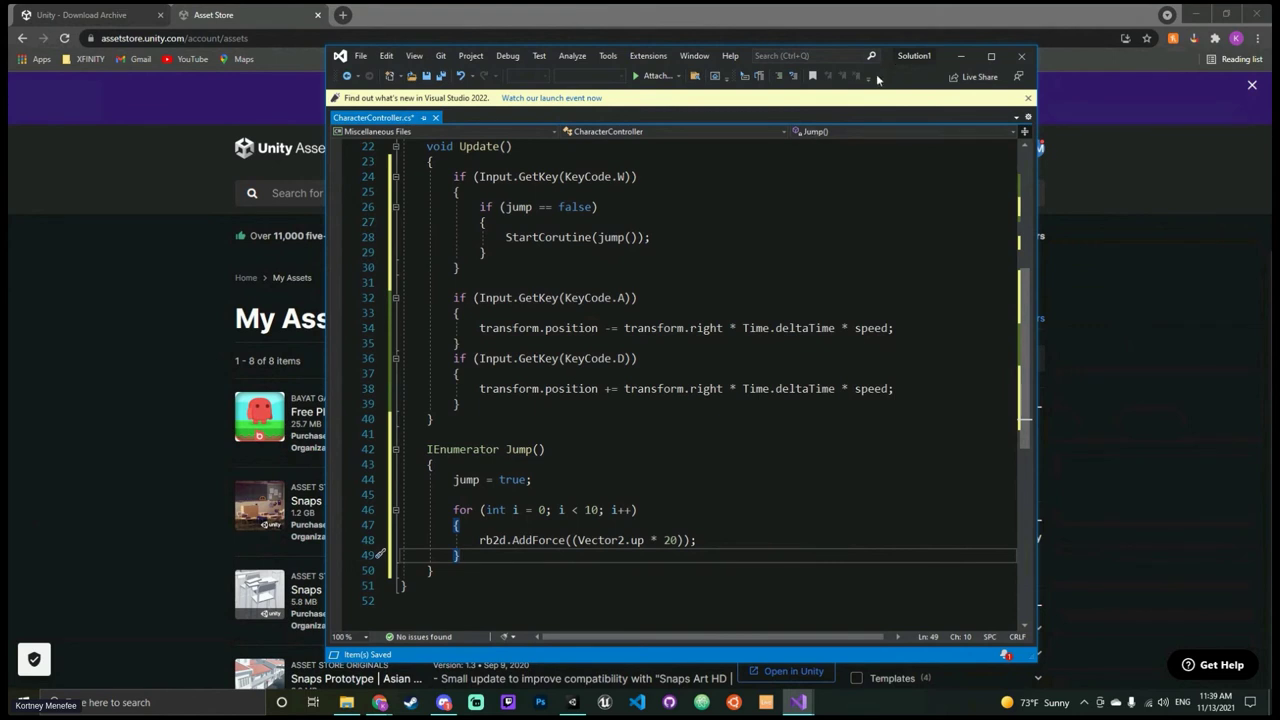
Step: Make room for a new statement below the for loop's closing brace, inside the Jump() coroutine
left_click_drag(892, 72, 940, 64)
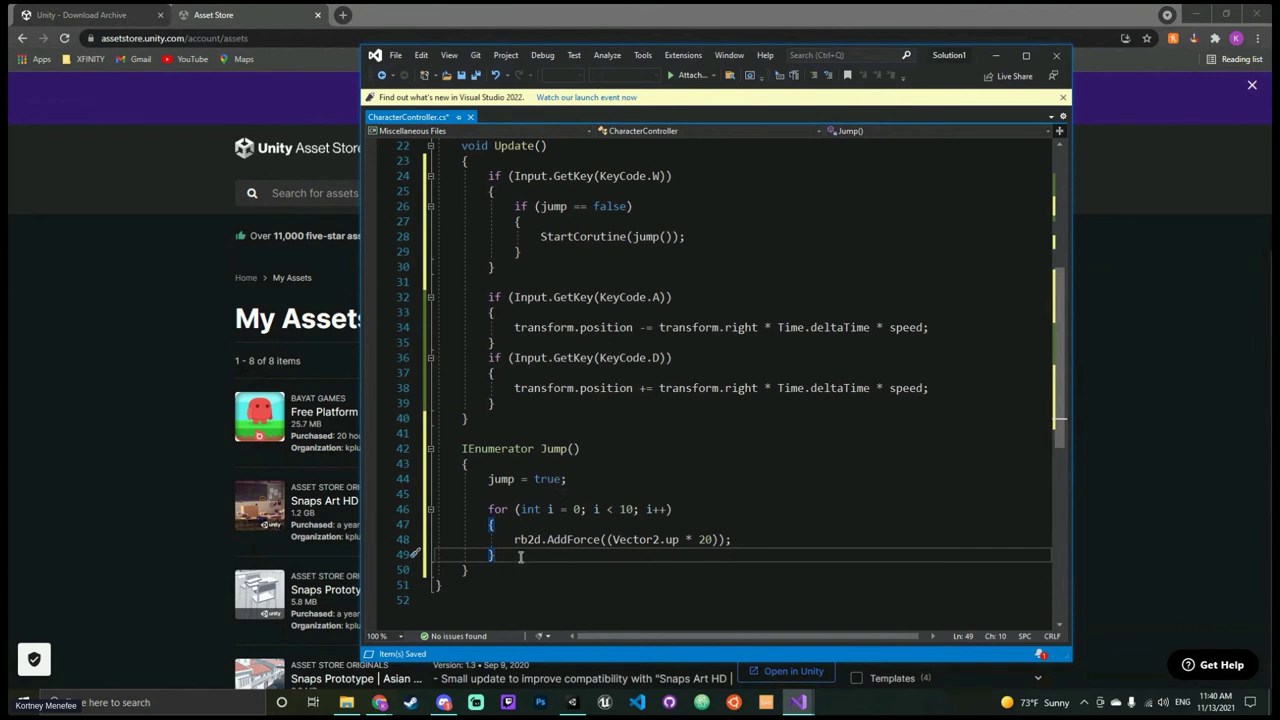
mouse_move(489, 557)
key("Return")
key("Return")
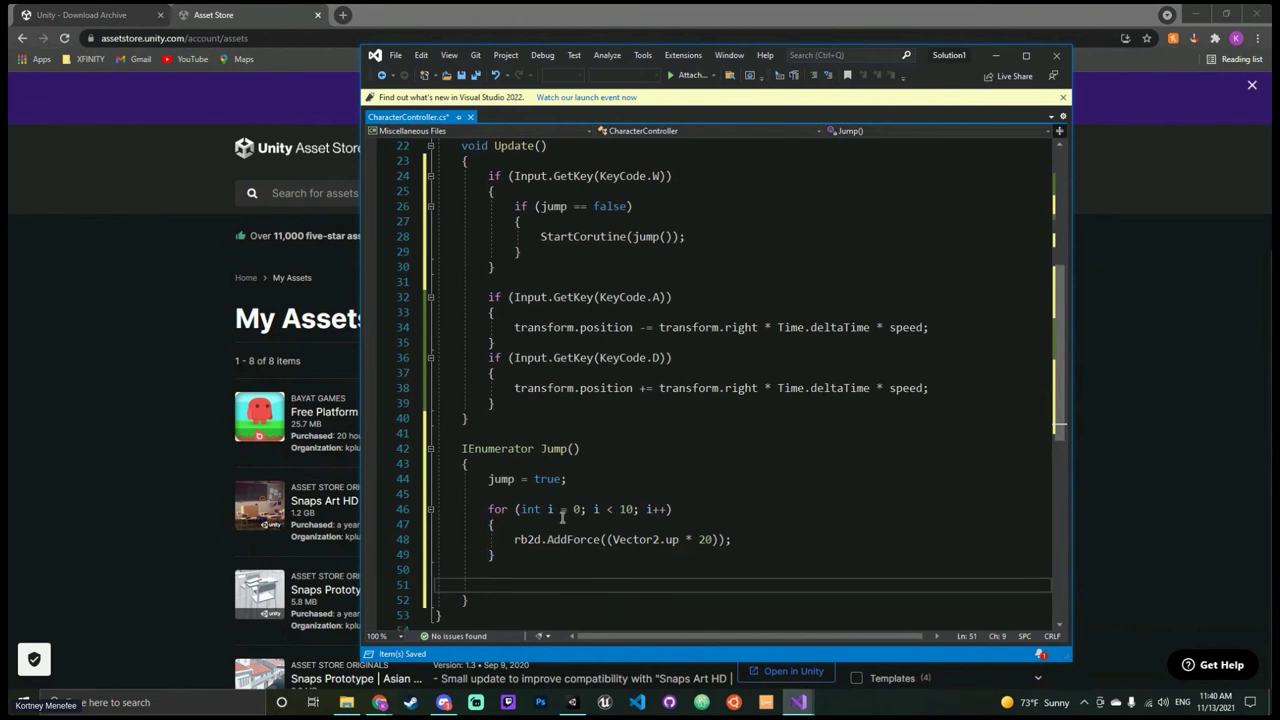
scroll(527, 433, "down", 2)
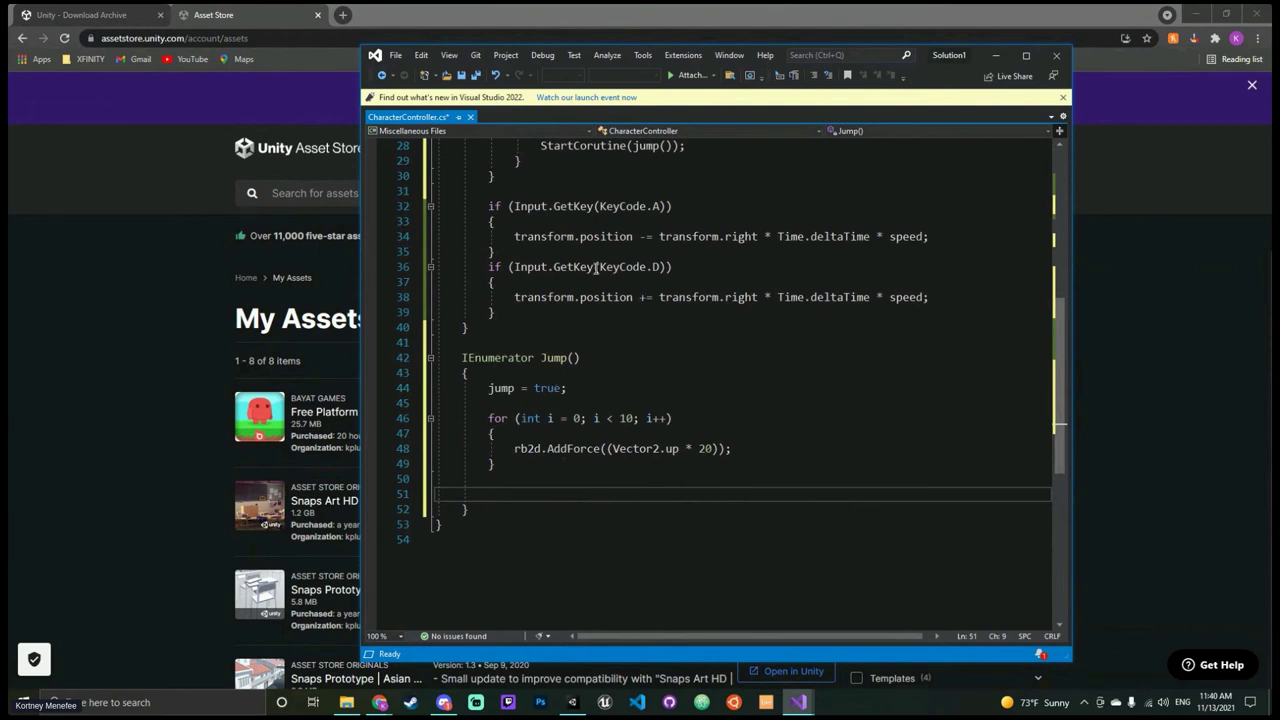
scroll(683, 347, "down", 1)
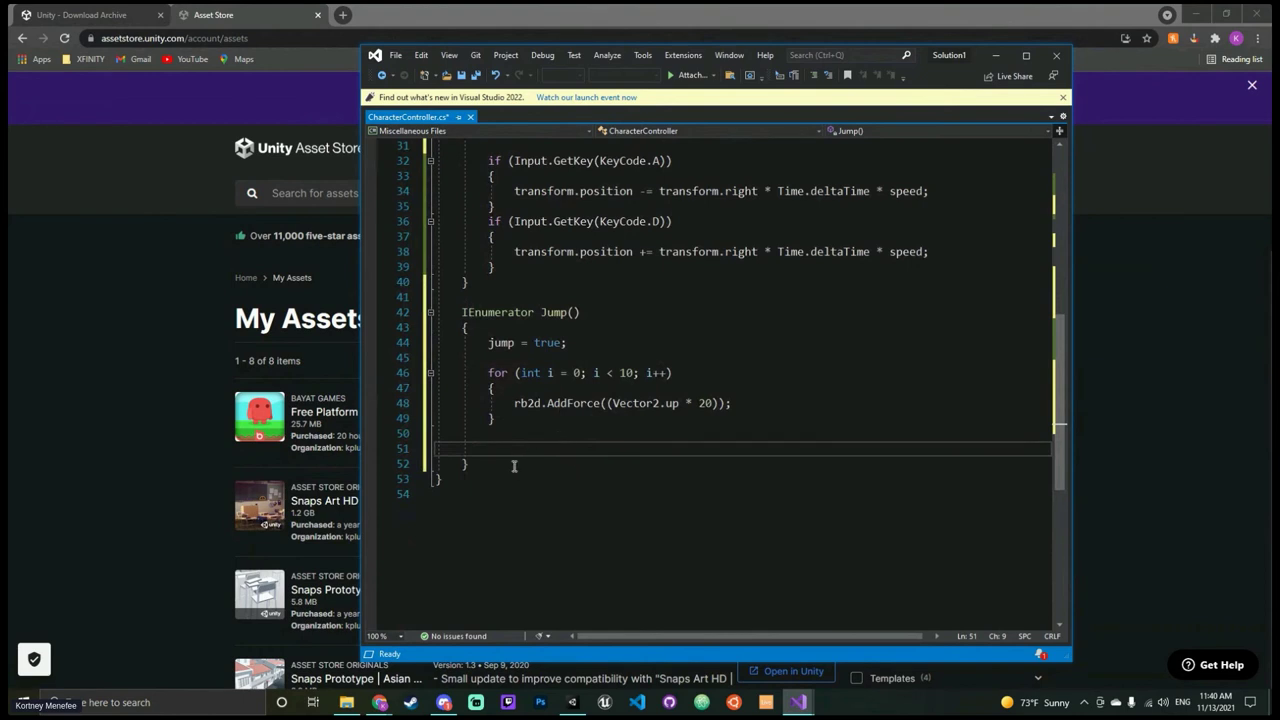
left_click(544, 438)
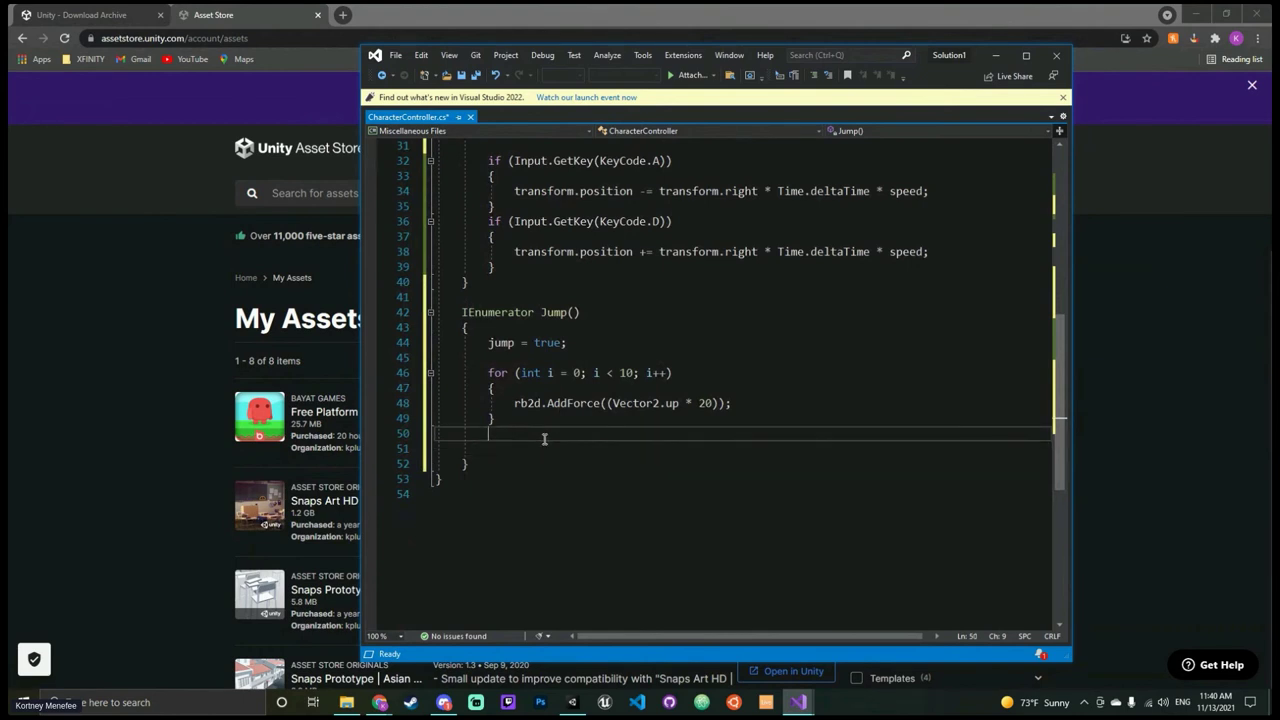
left_click(517, 450)
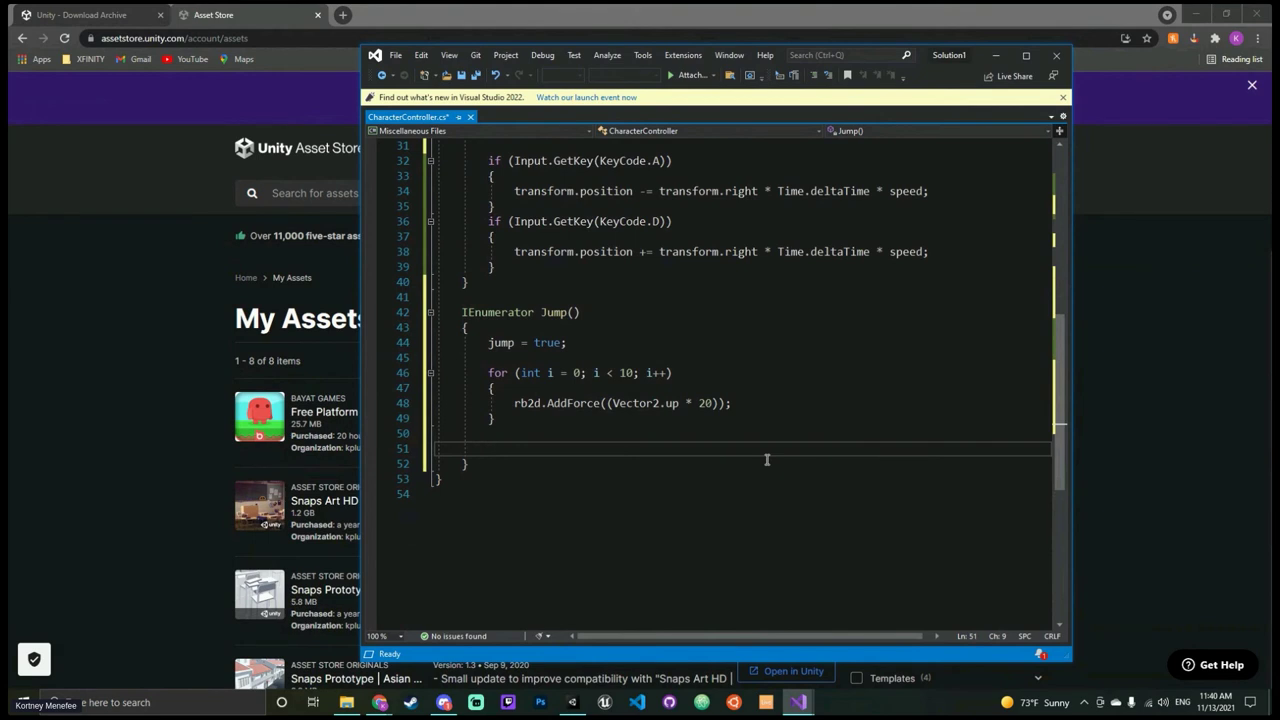
Step: Below the for loop in Jump(), add the statement yield return new WaitForSeconds(1);
type("yiel")
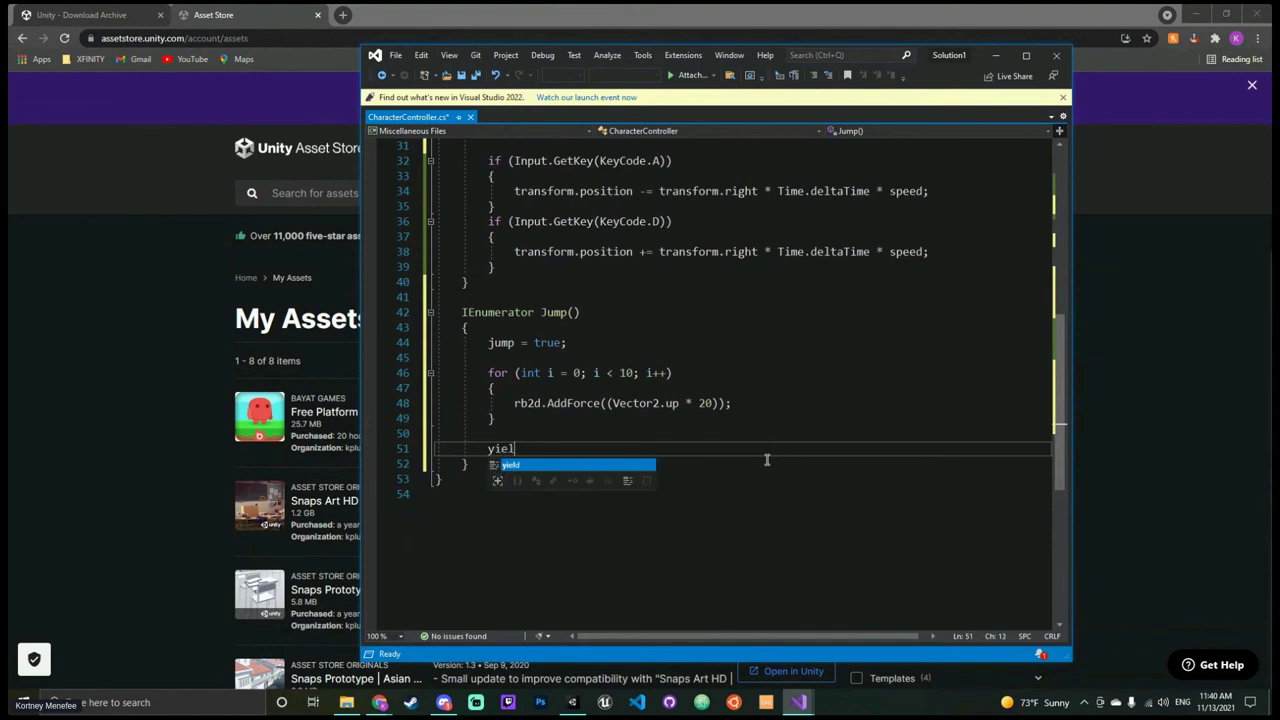
type("d ")
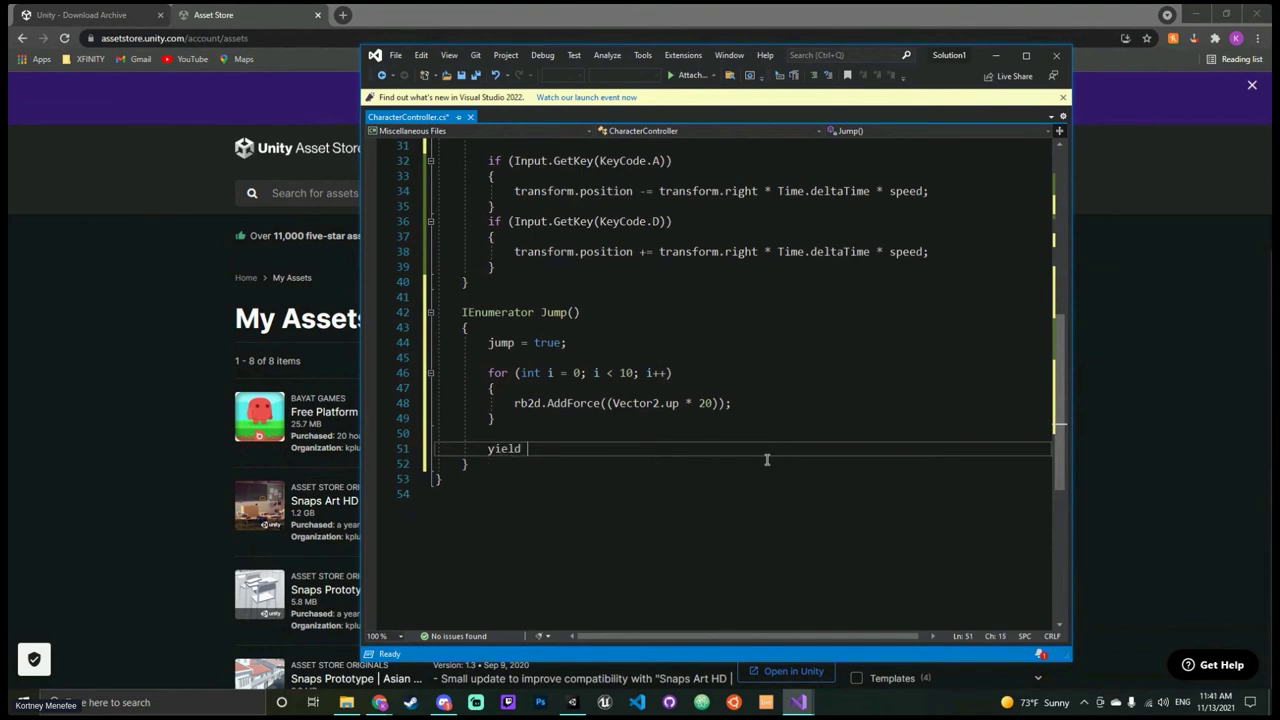
type("return new WaitFor")
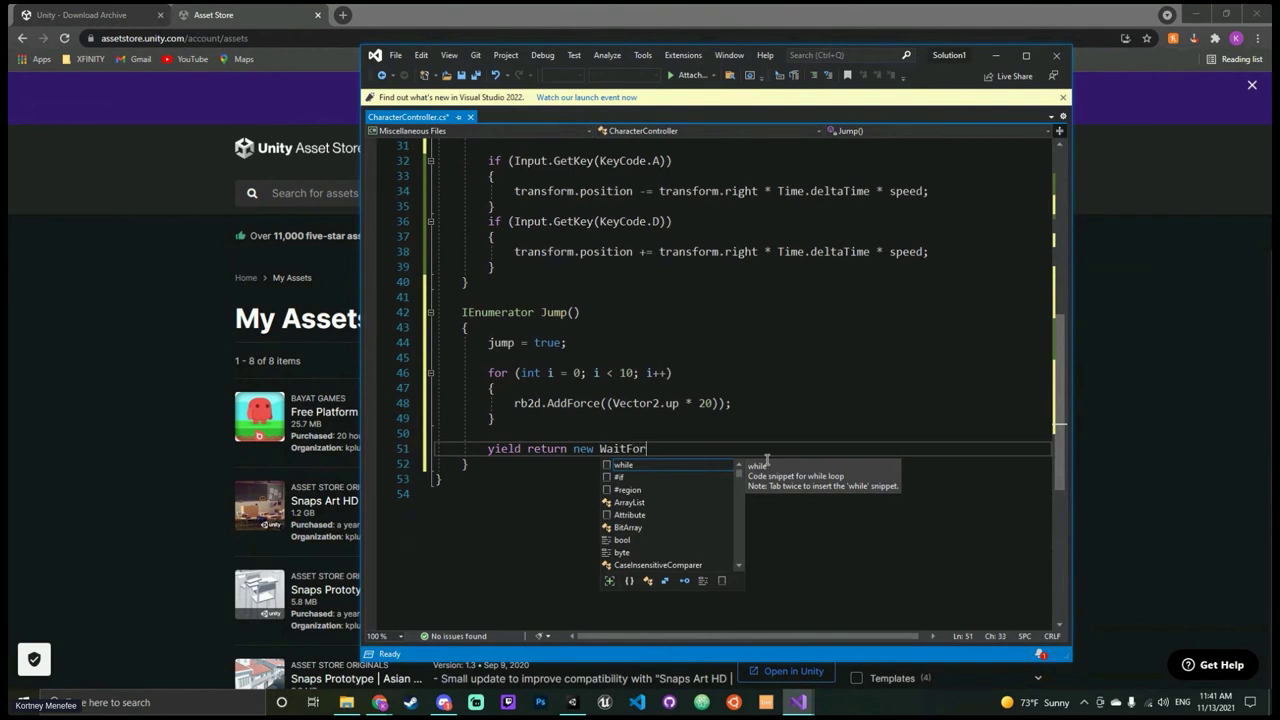
type("Seconds(")
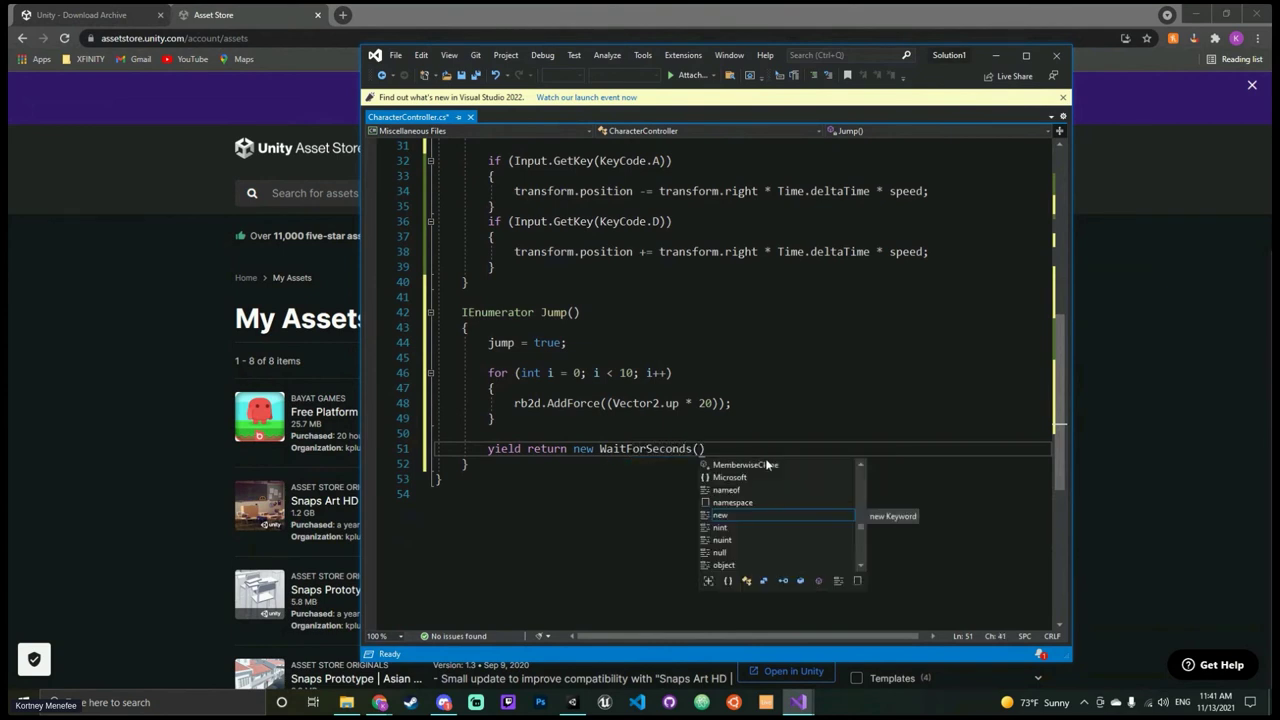
type("1")
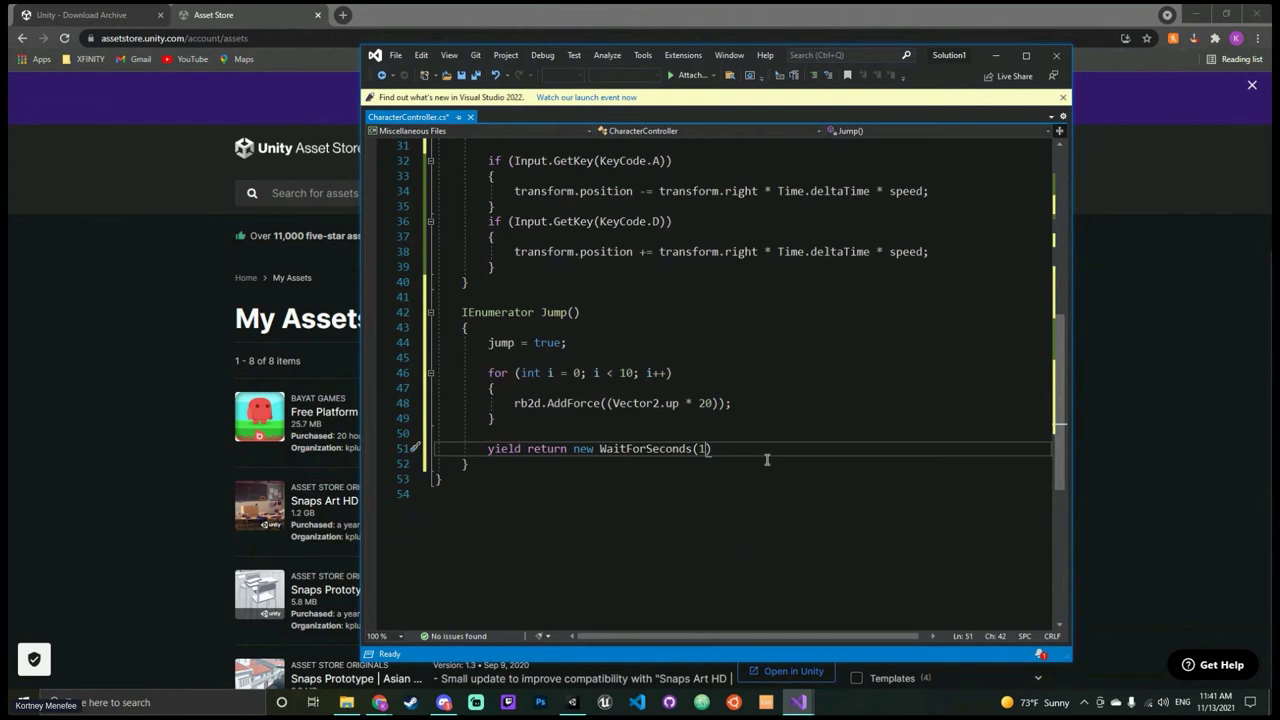
type(".5f")
key("BackSpace")
key("BackSpace")
key("BackSpace")
type(");")
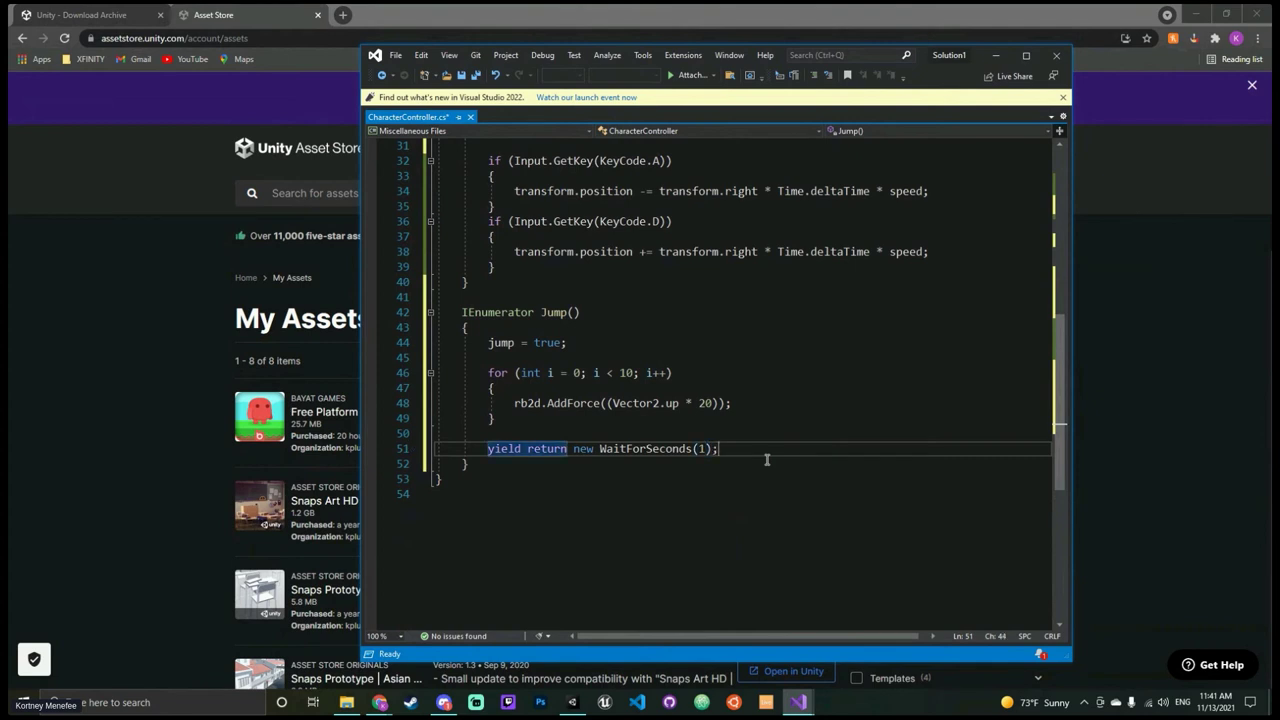
Step: After the wait statement, separated by a blank line, add jump = false;
key("Return")
key("Return")
type("jum")
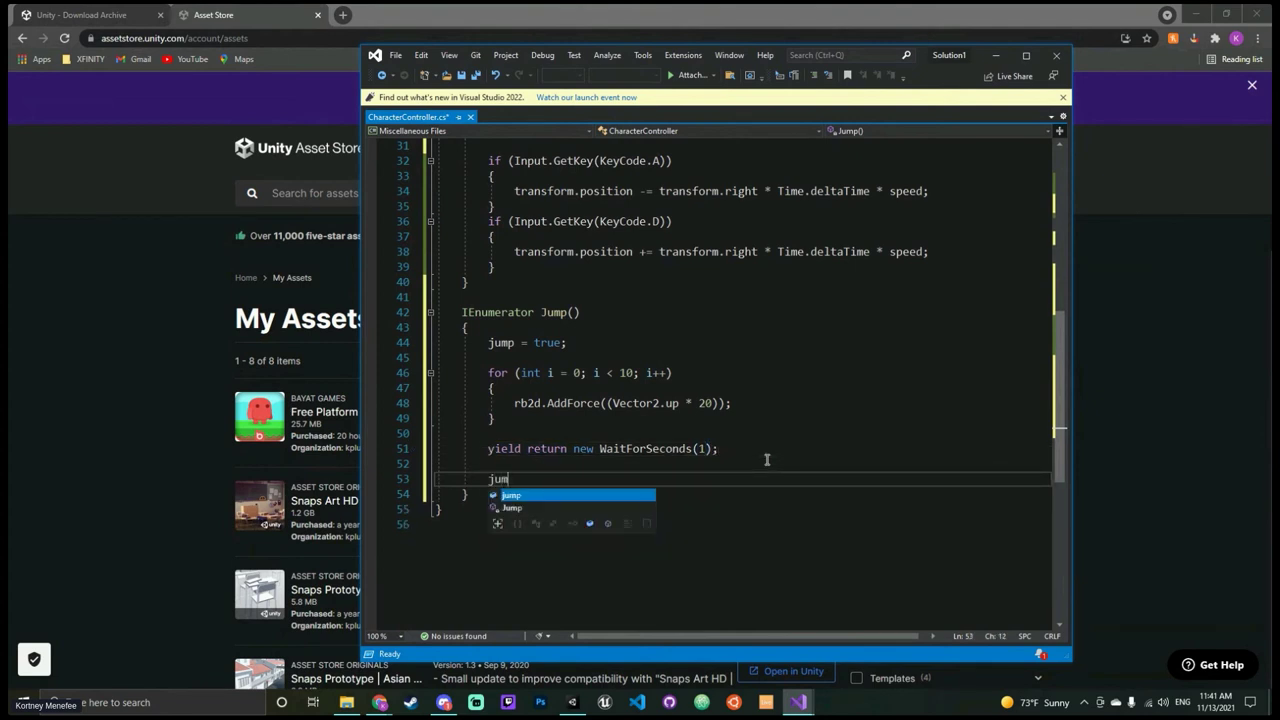
type("p = fal")
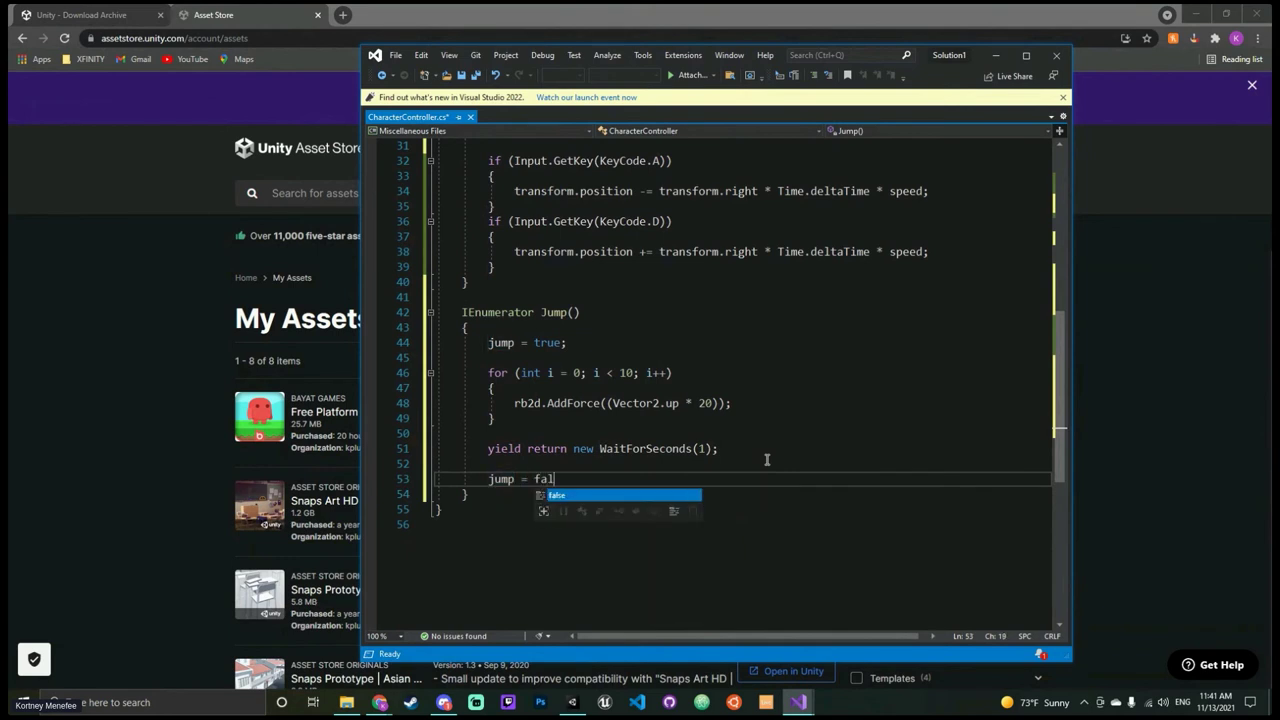
type("se;")
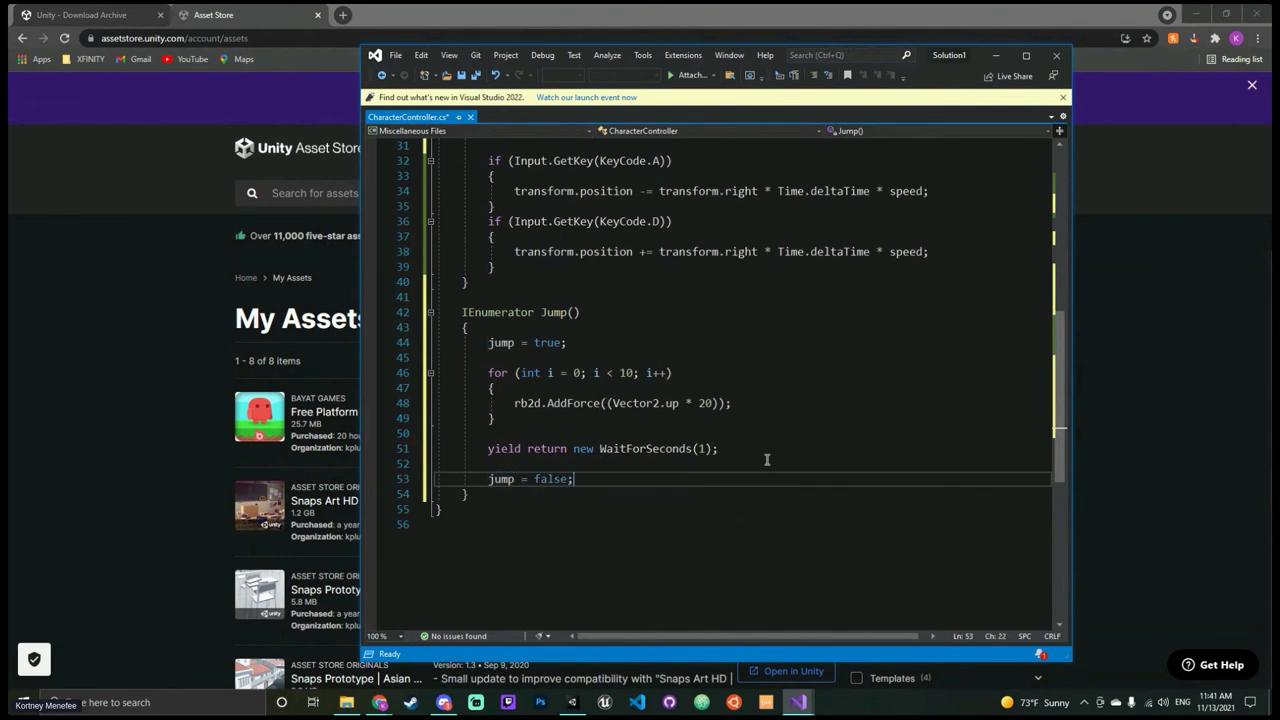
Step: End the Jump() coroutine with yield return null; after a blank line, and save CharacterController.cs
key("Return")
key("Return")
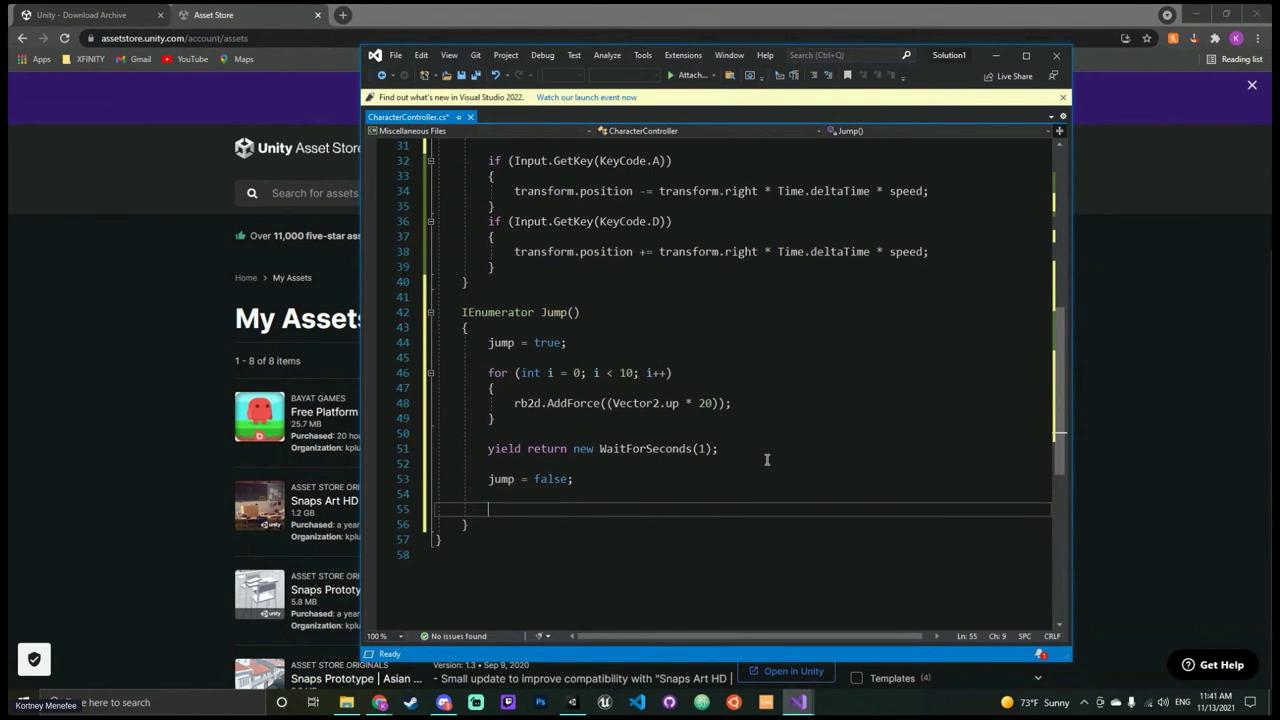
type("yield")
type("return nul")
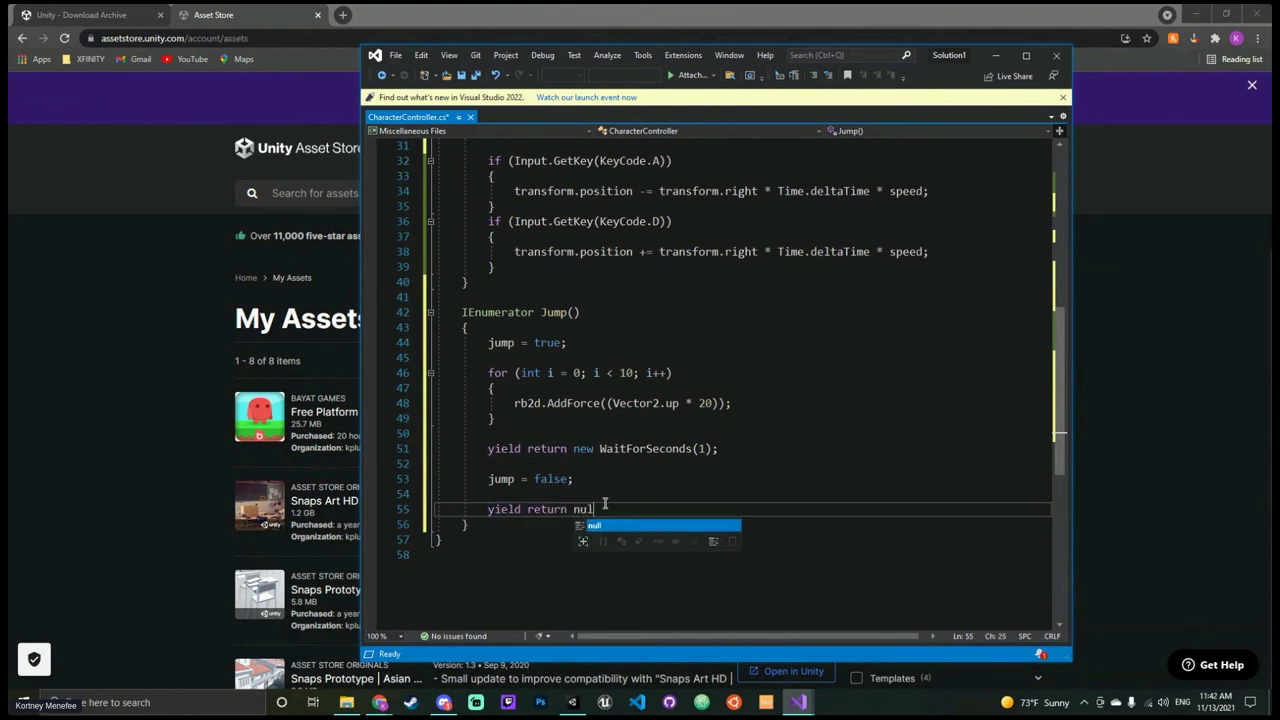
type("l;")
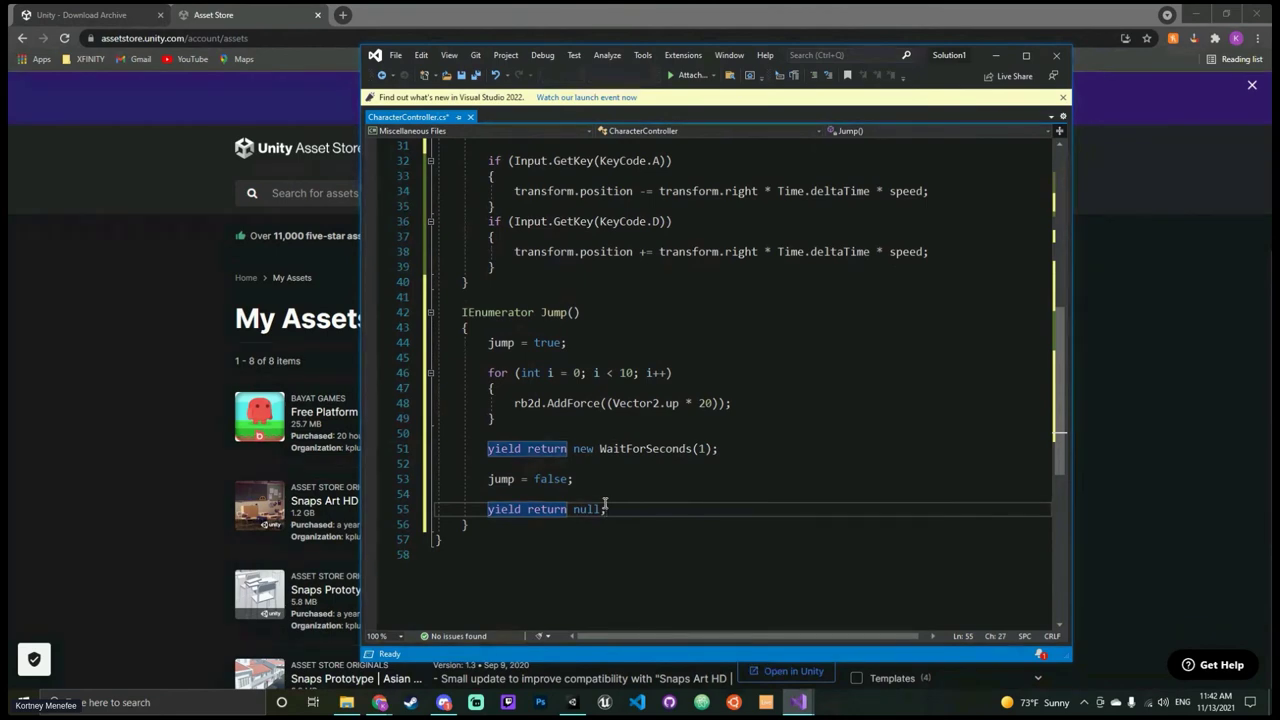
scroll(752, 485, "up", 4)
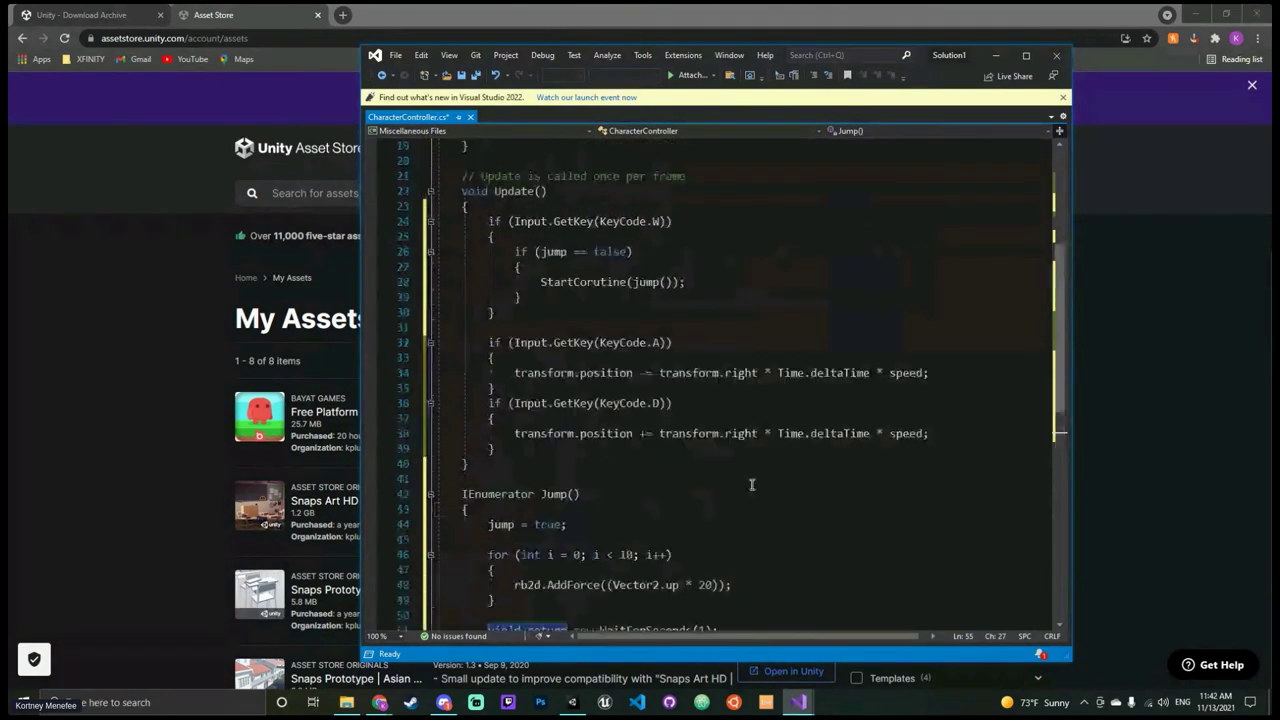
scroll(752, 485, "up", 6)
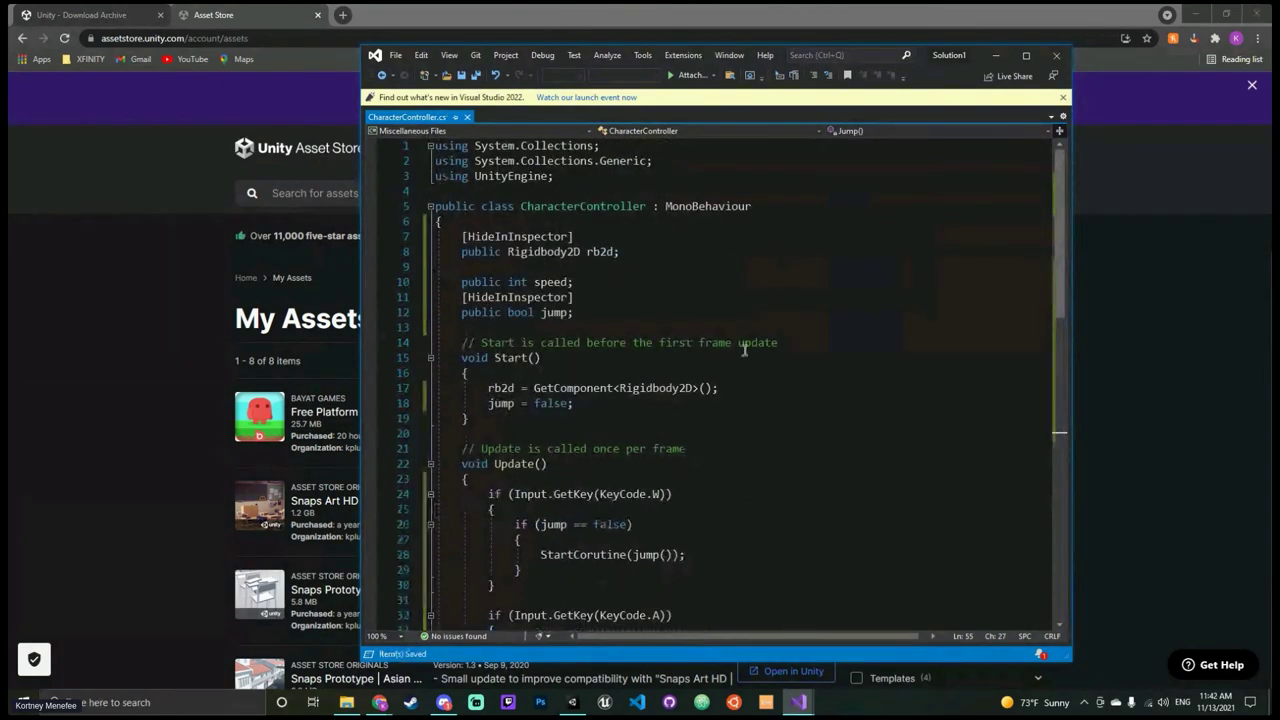
Step: Switch to Unity to check the script's compile errors, and correct the misspelled call in the W-key block to StartCoroutine
left_click(996, 55)
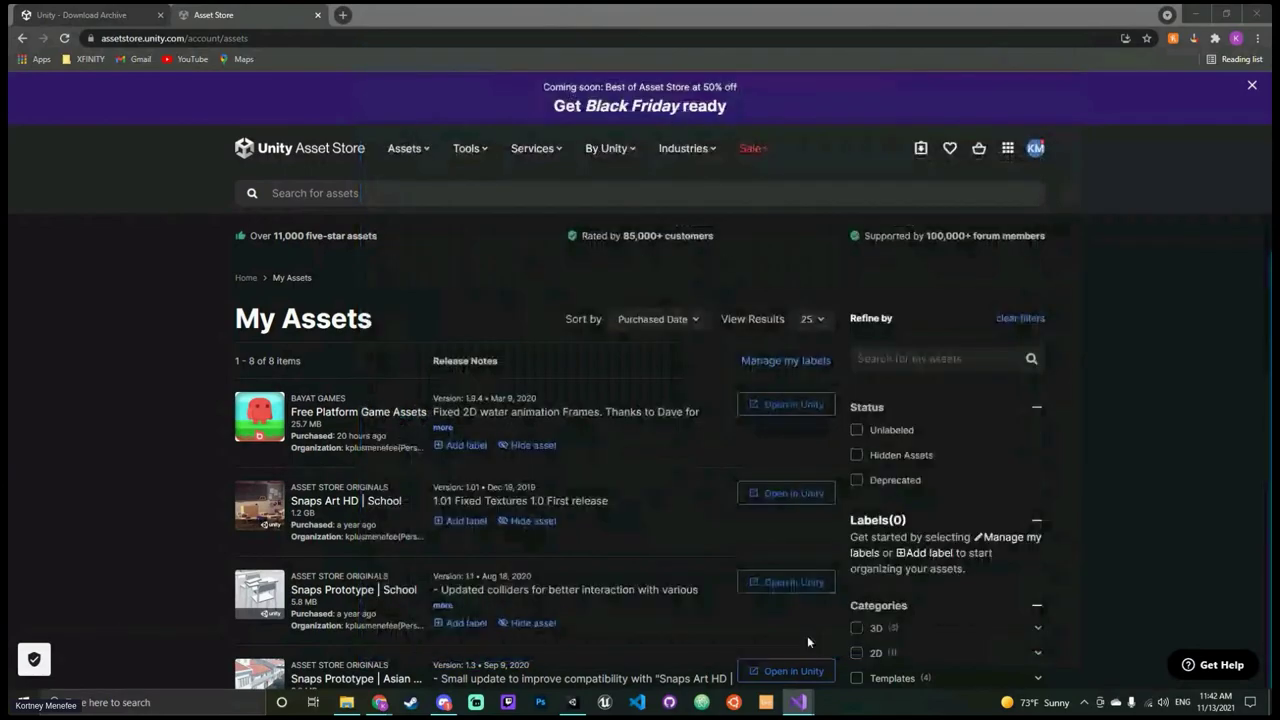
left_click(569, 704)
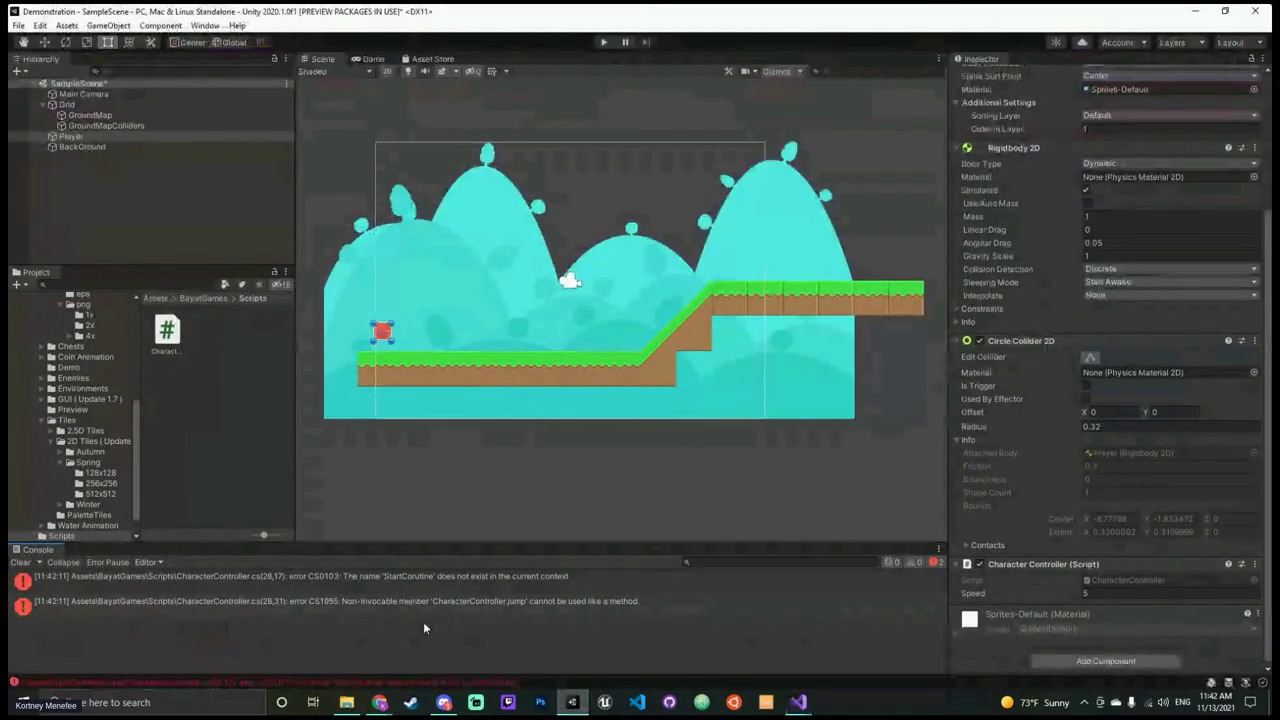
mouse_move(797, 702)
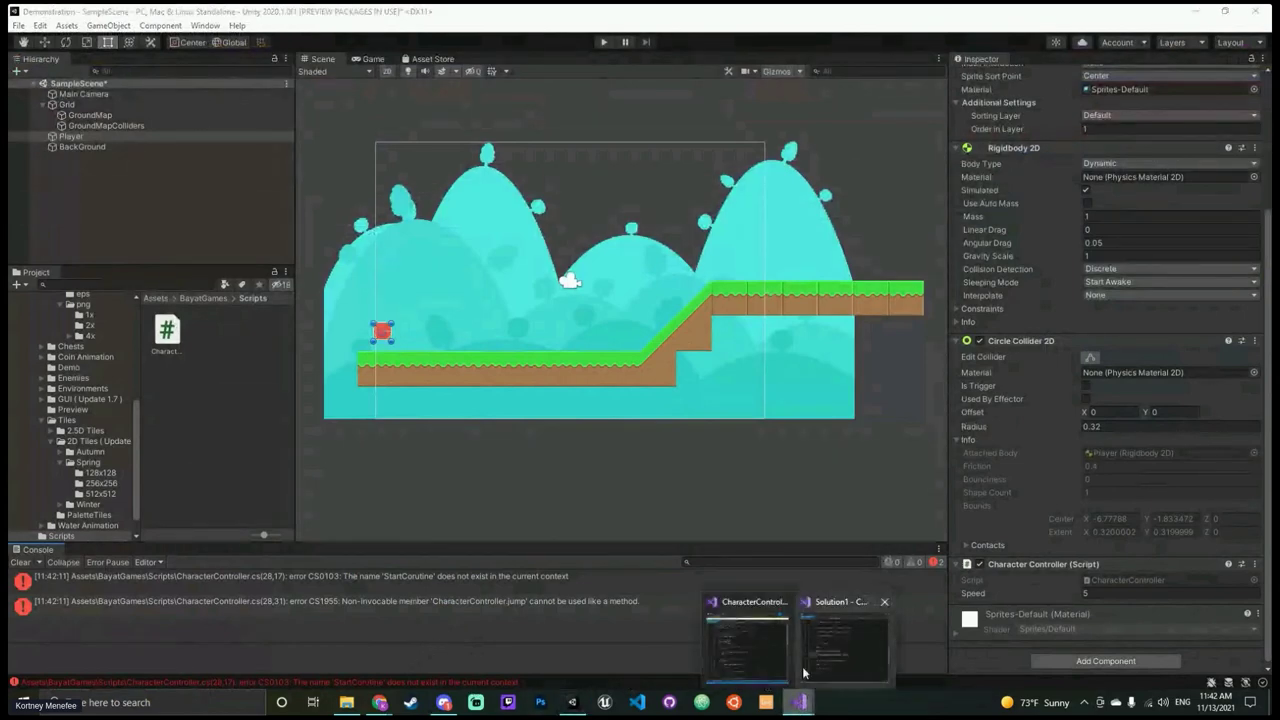
left_click(743, 634)
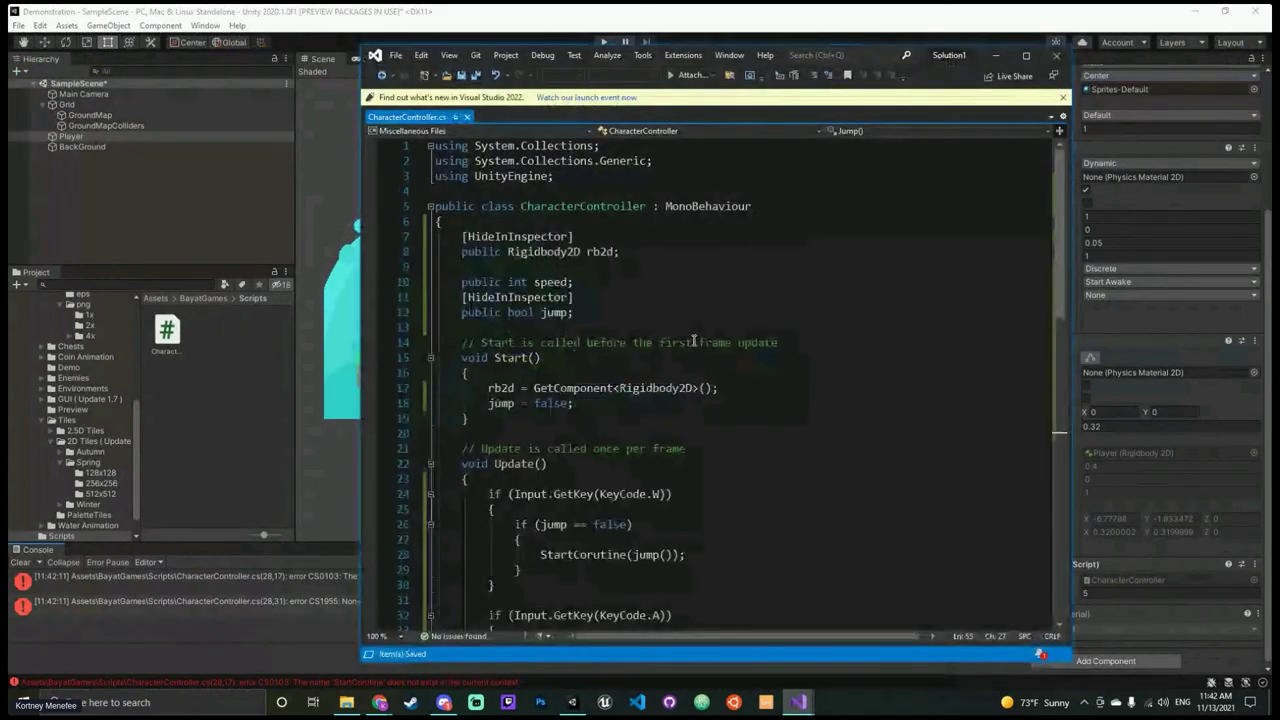
scroll(684, 411, "down", 2)
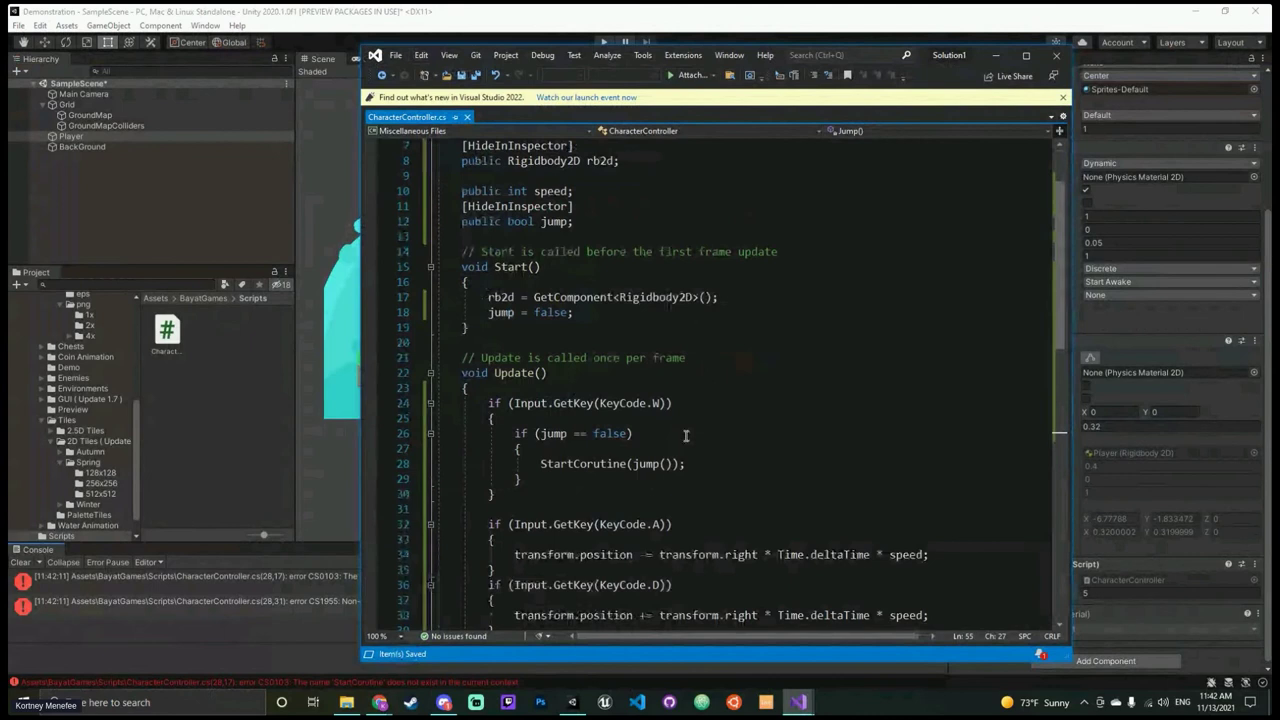
left_click(592, 464)
type("ou")
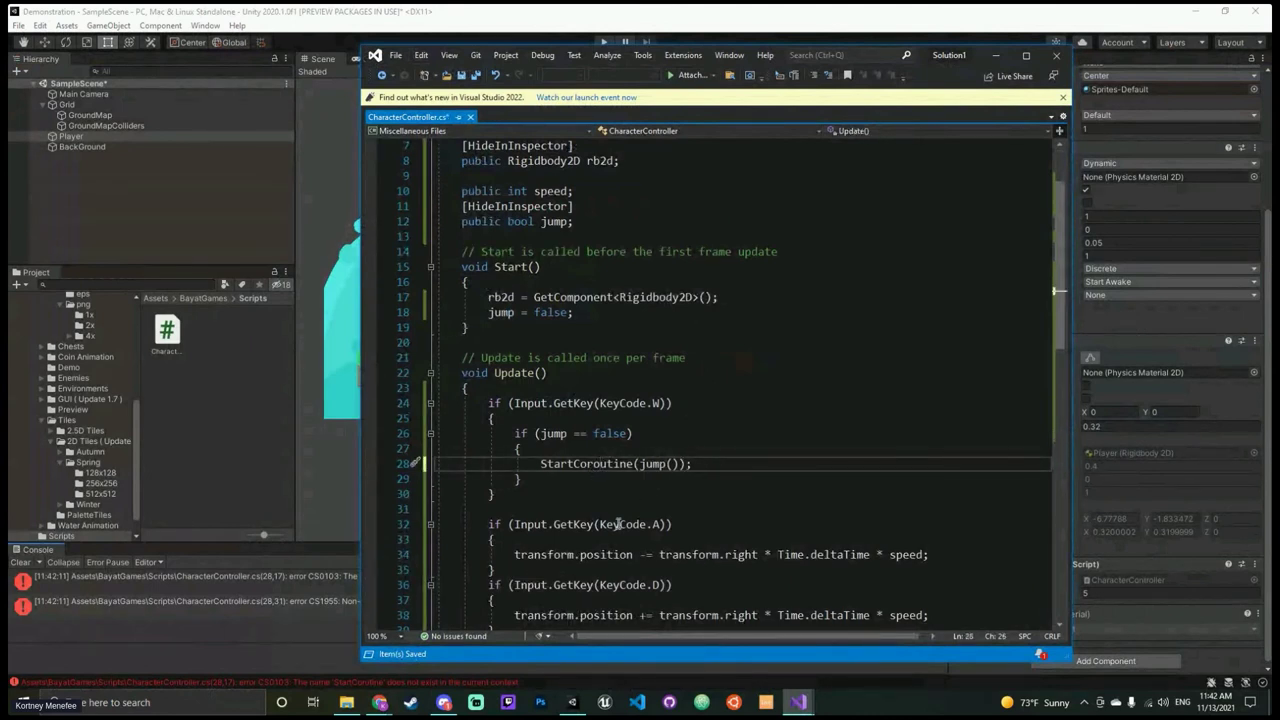
Step: Recheck the compile errors in Unity, change the StartCoroutine argument to Jump() with a capital J, and save the script
left_click(312, 614)
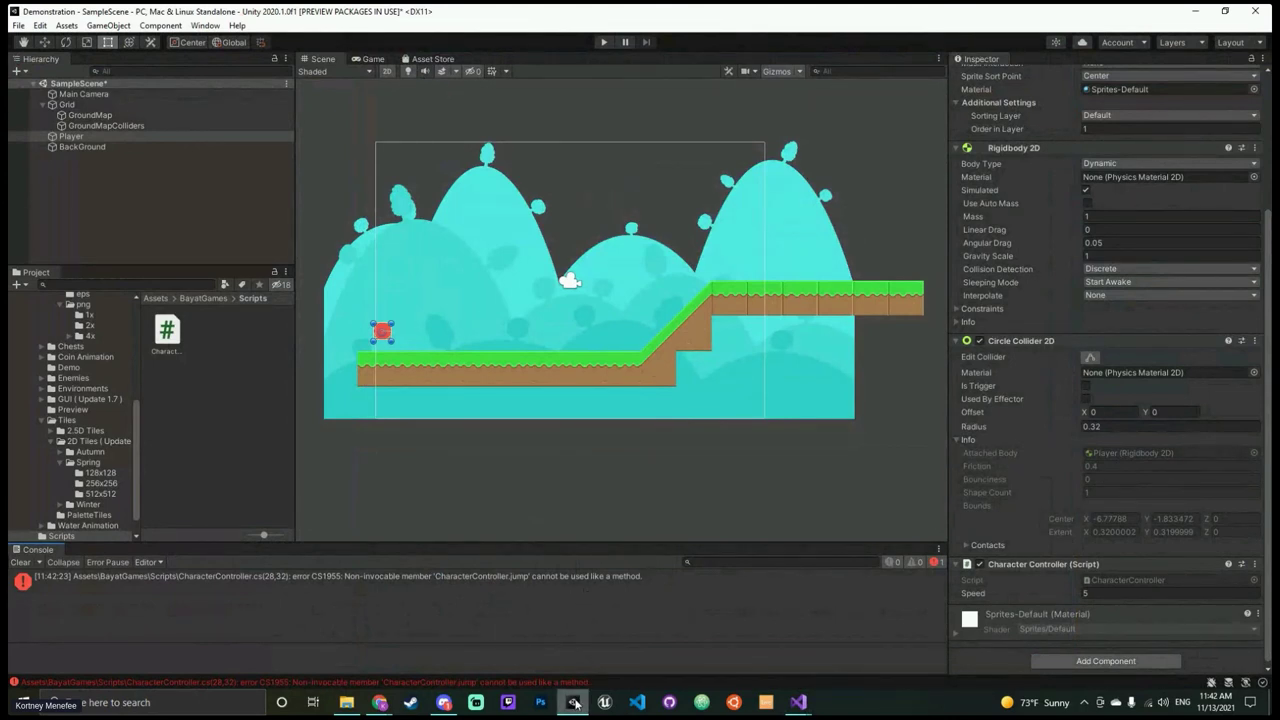
mouse_move(798, 698)
left_click(857, 635)
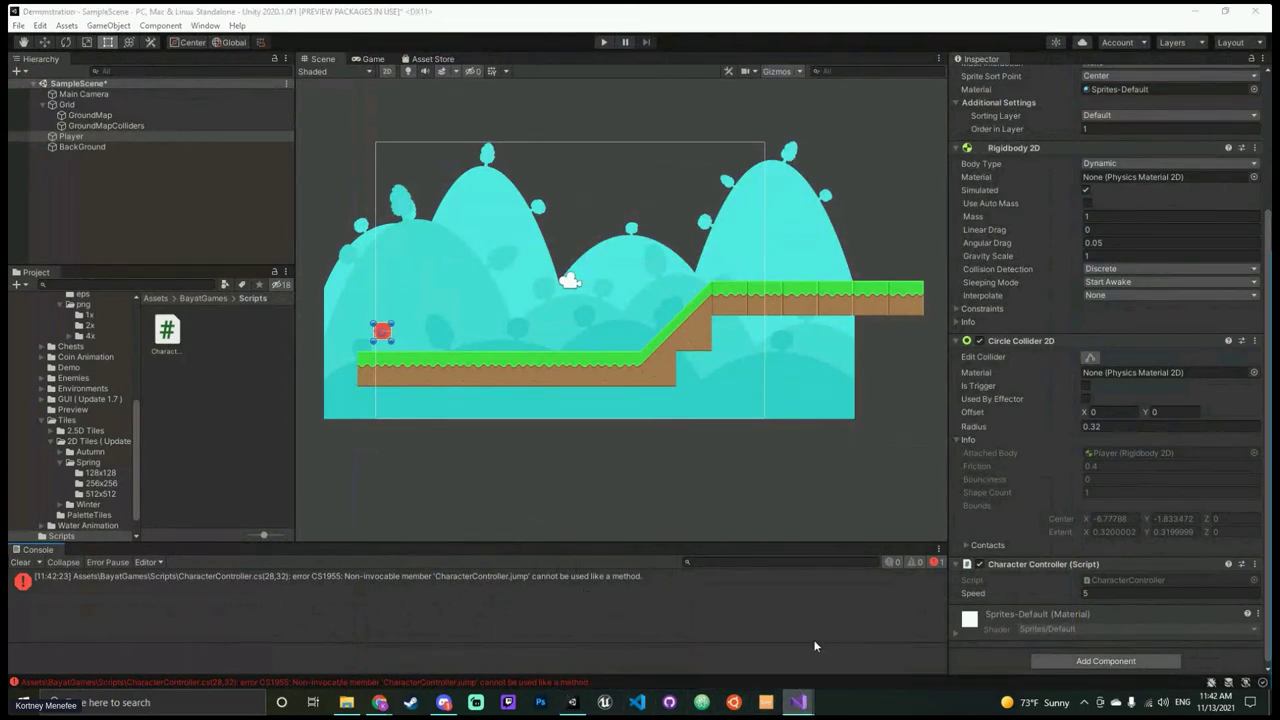
scroll(771, 366, "down", 3)
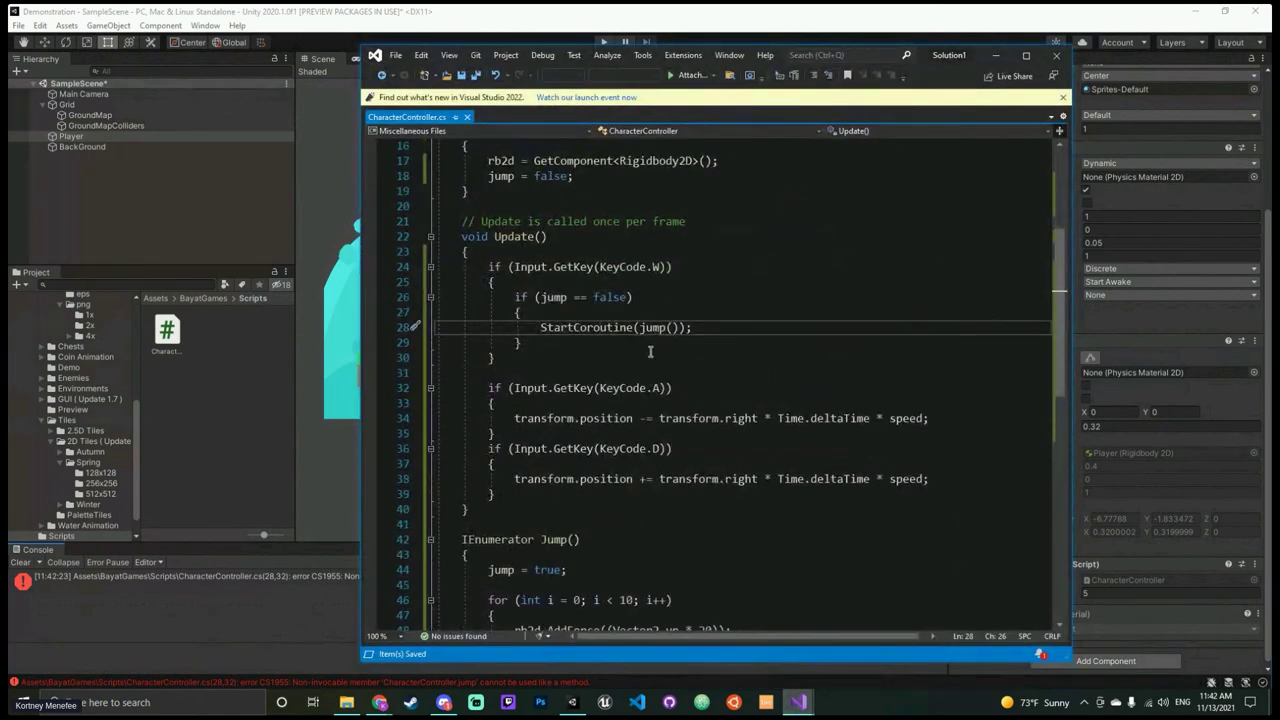
left_click(641, 329)
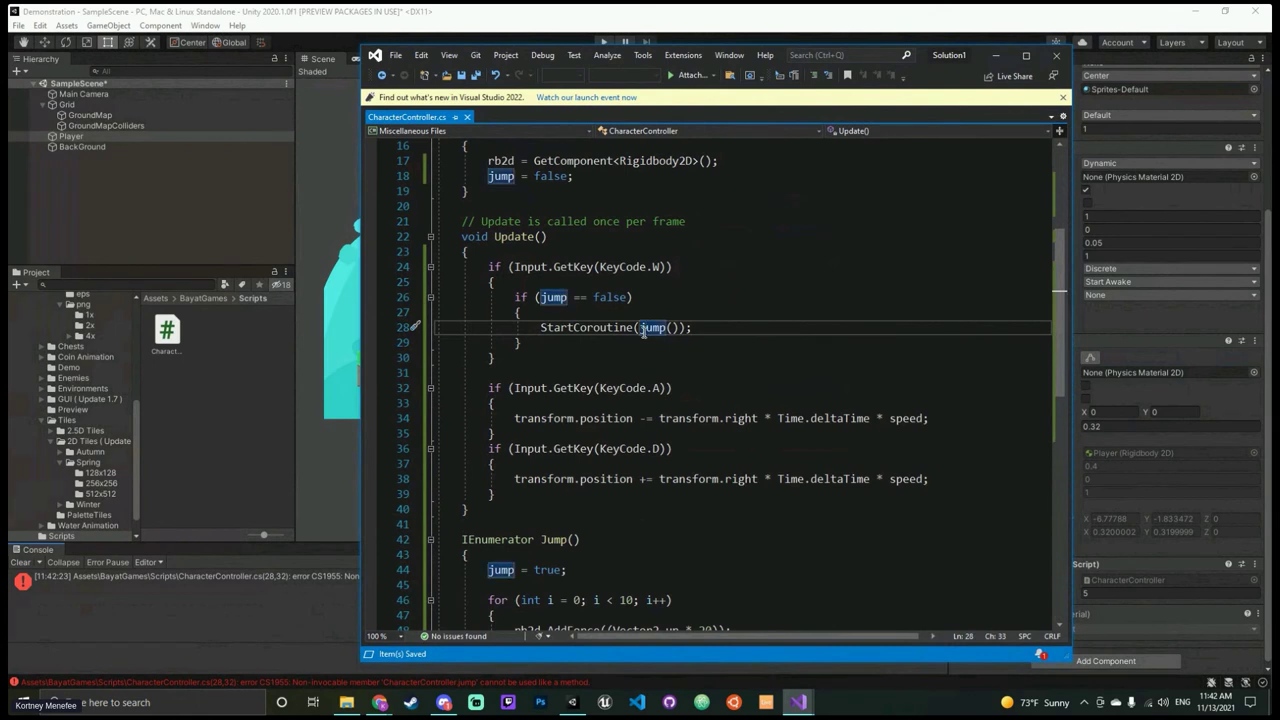
key("Delete")
type("J")
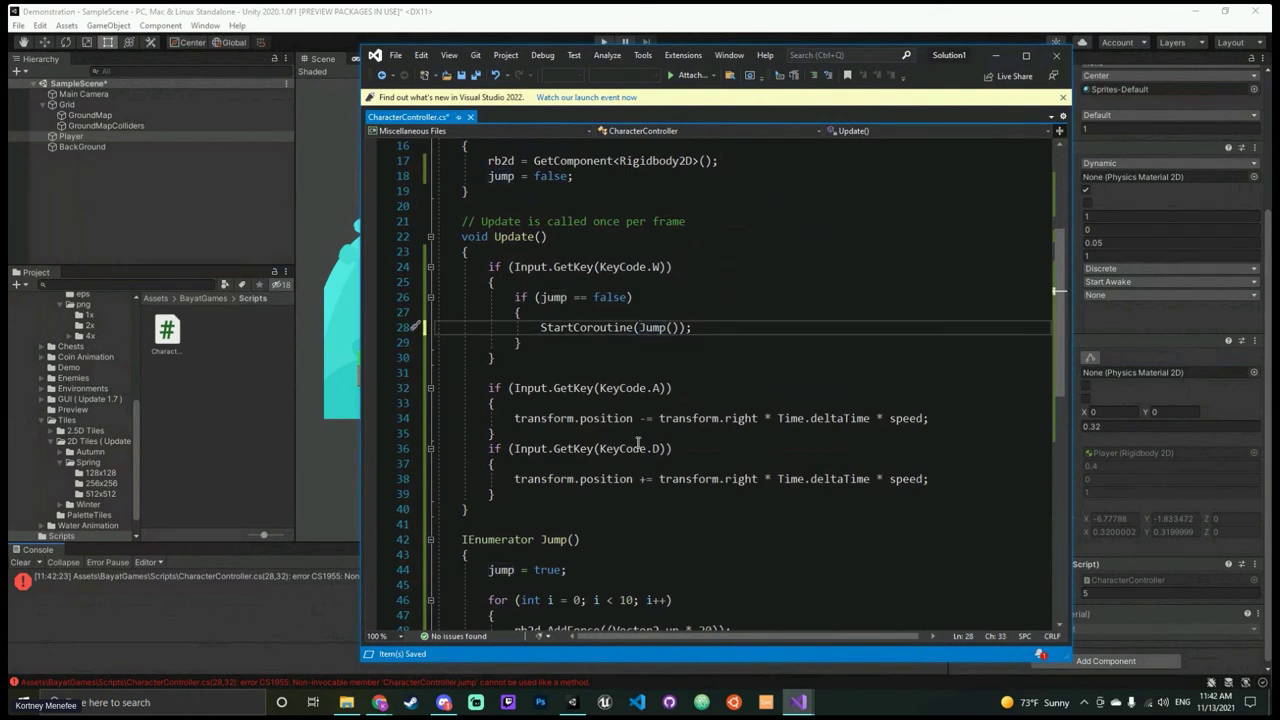
key("ctrl+s")
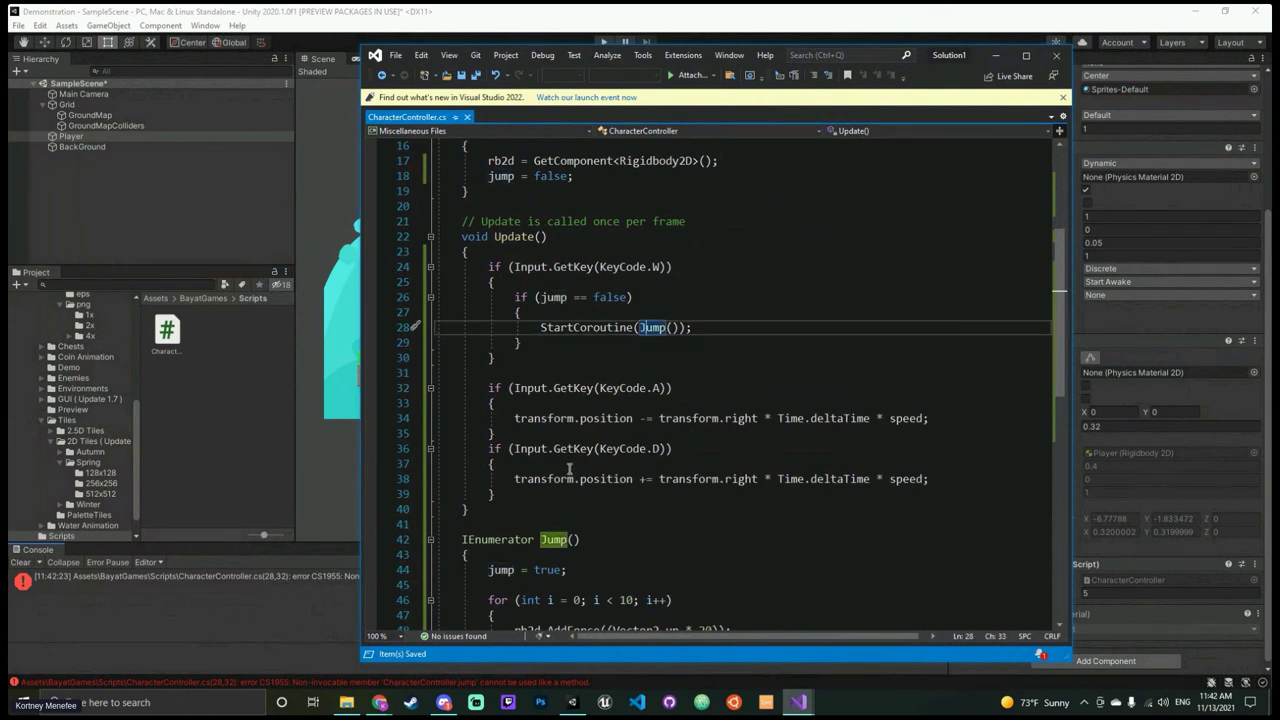
Step: Switch to Unity and playtest the scene, moving the player both ways and jumping repeatedly, and stop play mode
left_click(325, 553)
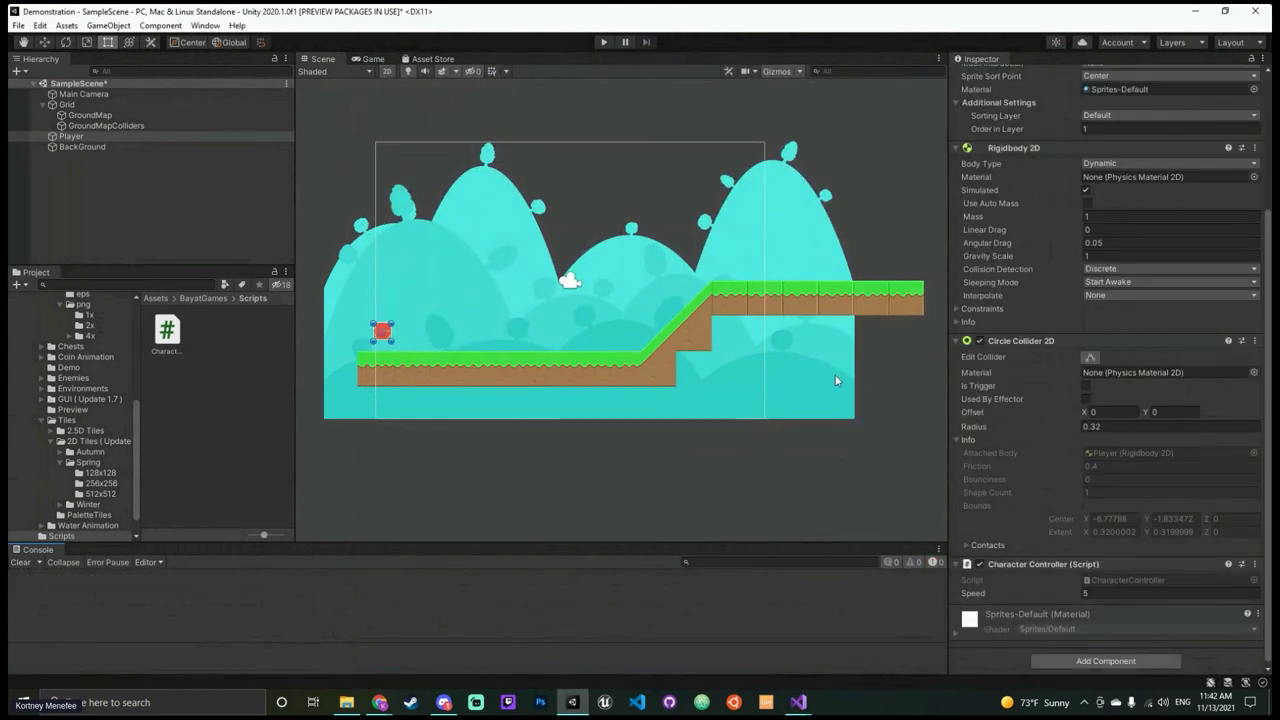
left_click(602, 43)
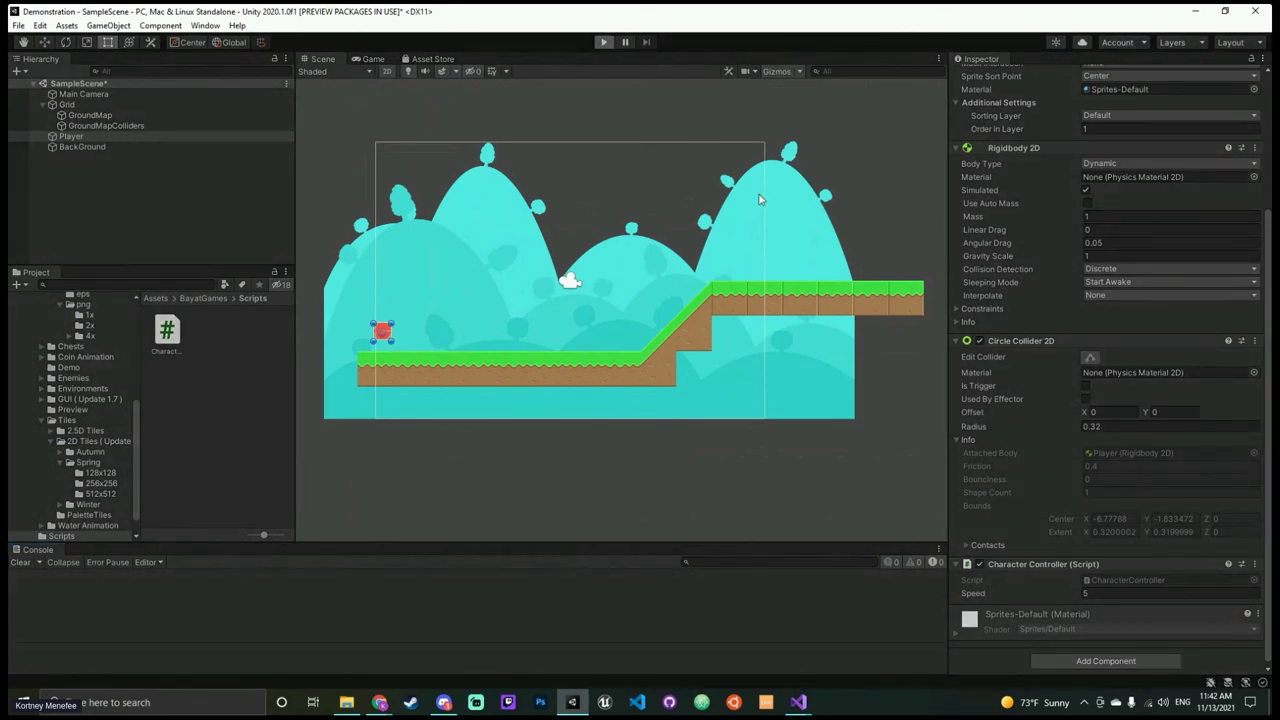
key("Right")
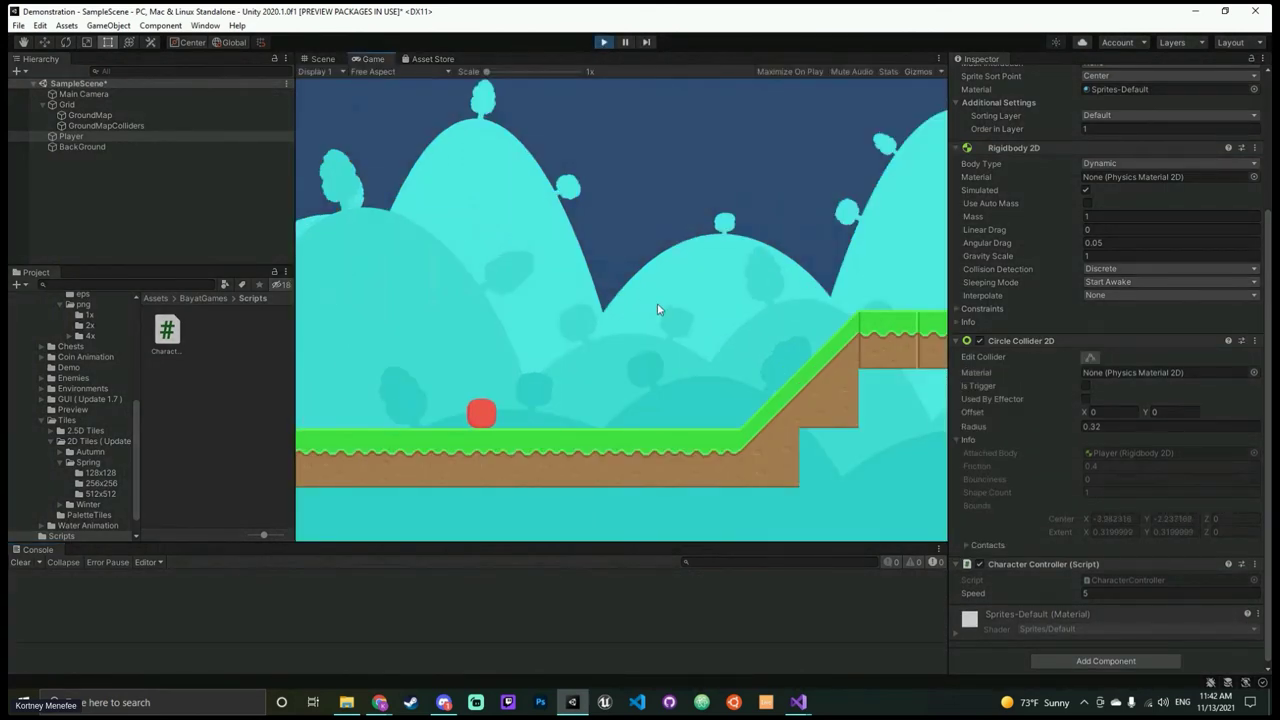
key("Left")
key("Up")
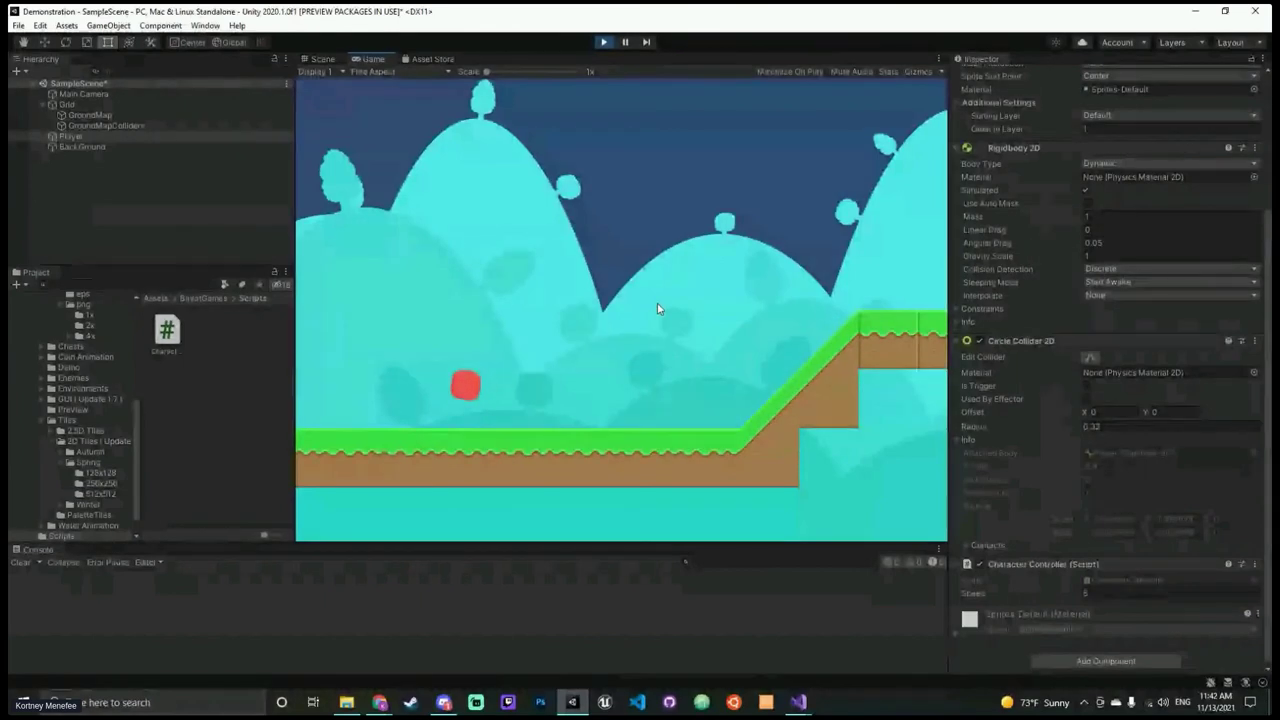
key("Right")
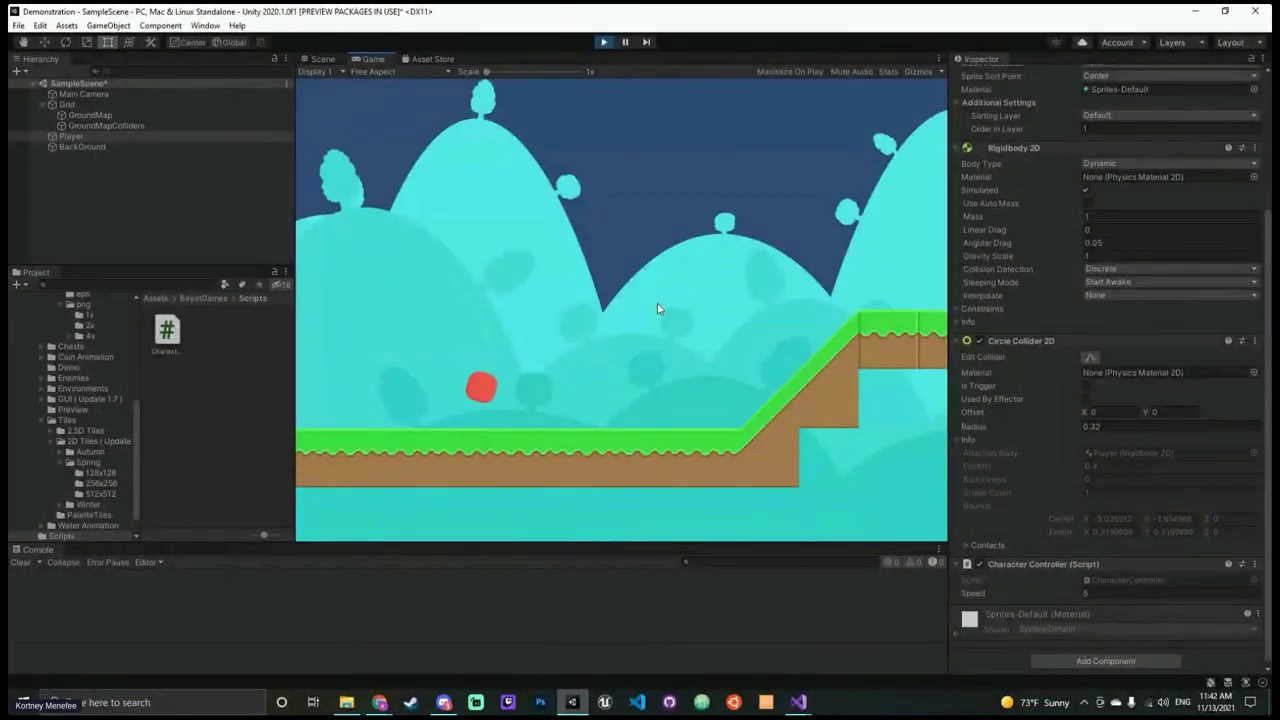
key("Up")
key("Up")
key("Up")
key("Up")
key("Up")
key("Up")
key("Left")
key("Up")
key("Right")
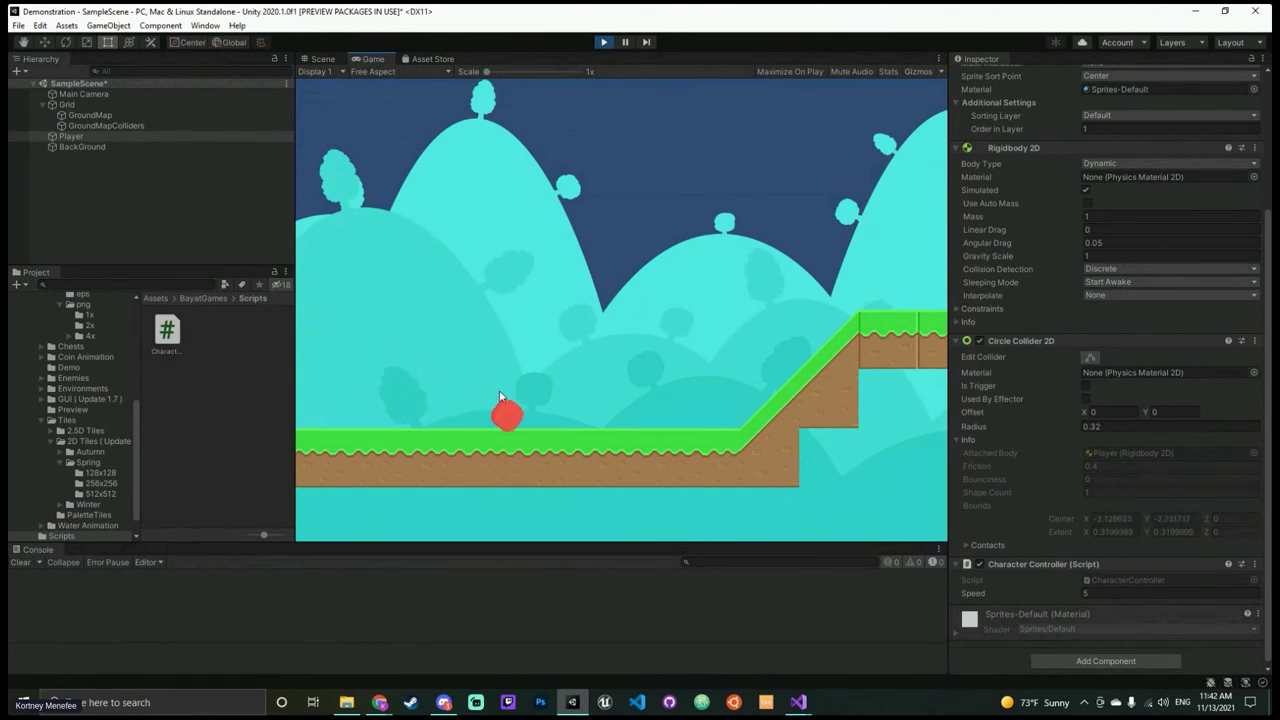
left_click(603, 42)
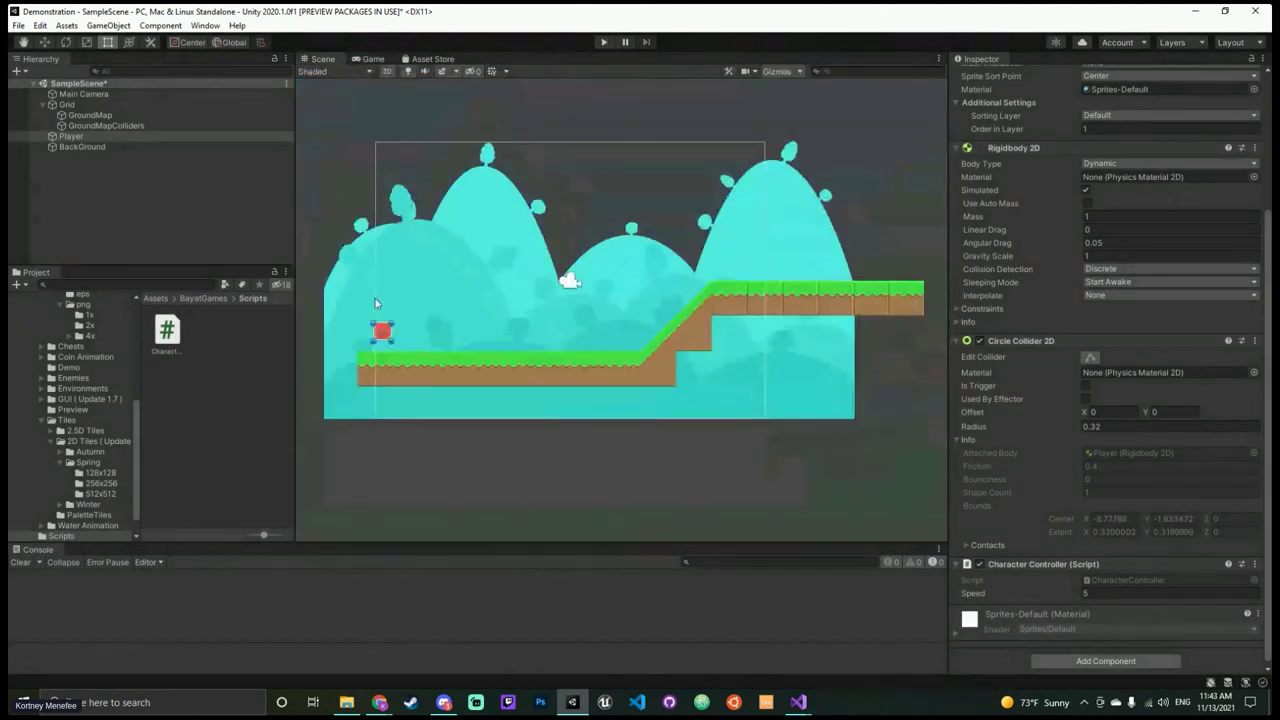
Step: Freeze the Player's Z rotation in its Rigidbody 2D constraints
left_click(194, 137)
scroll(1019, 375, "down", 1)
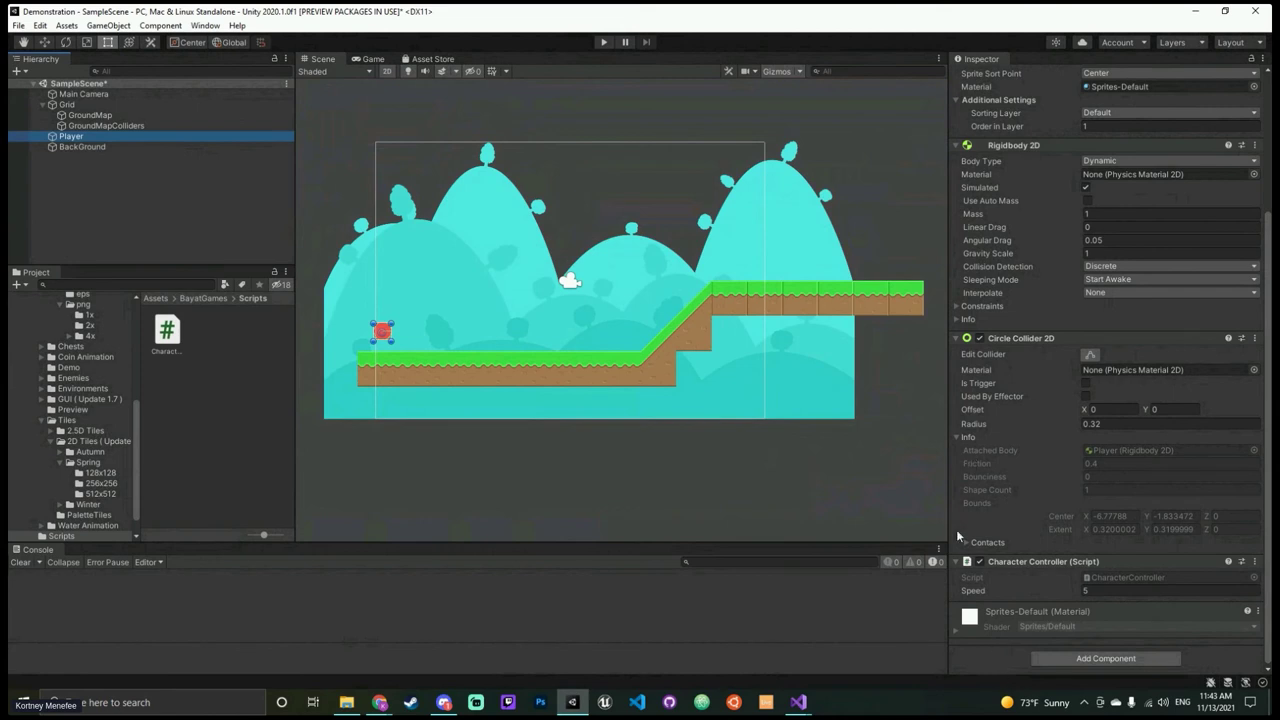
left_click(955, 308)
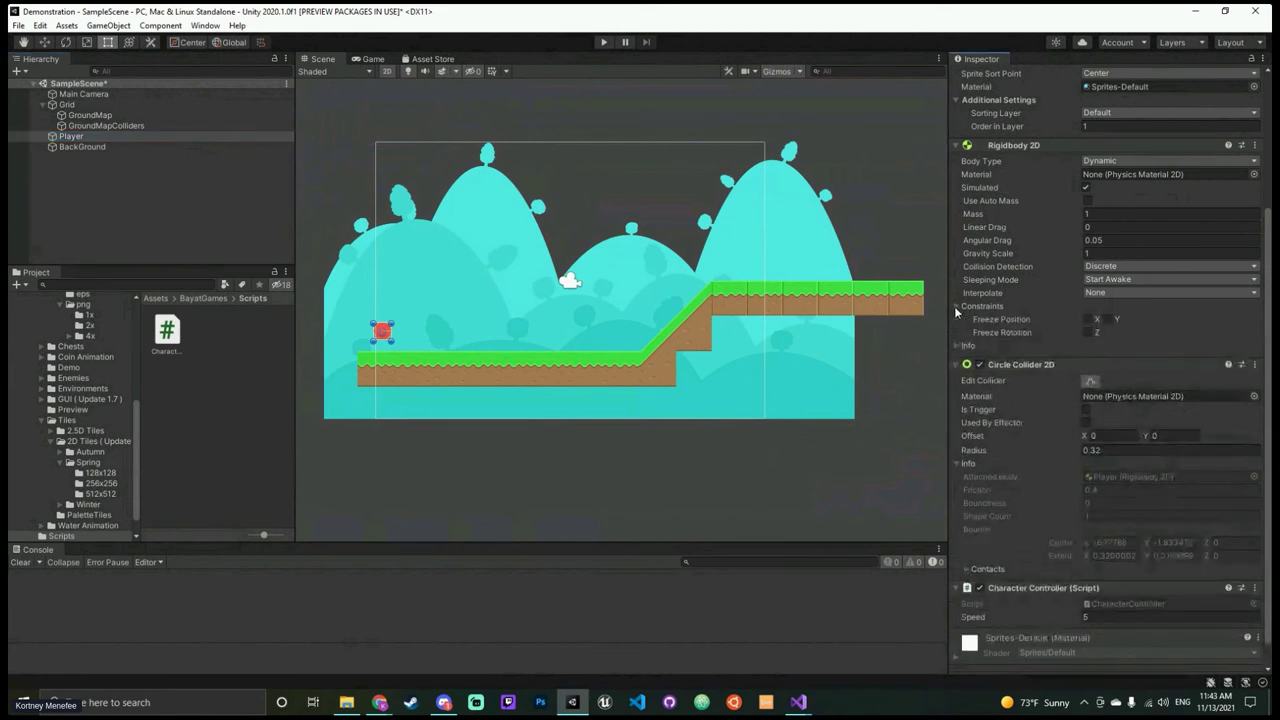
left_click(1086, 331)
Step: Playtest the rotation-locked player by moving back and forth, jumping repeatedly and climbing the slope, and end the play session
left_click(603, 43)
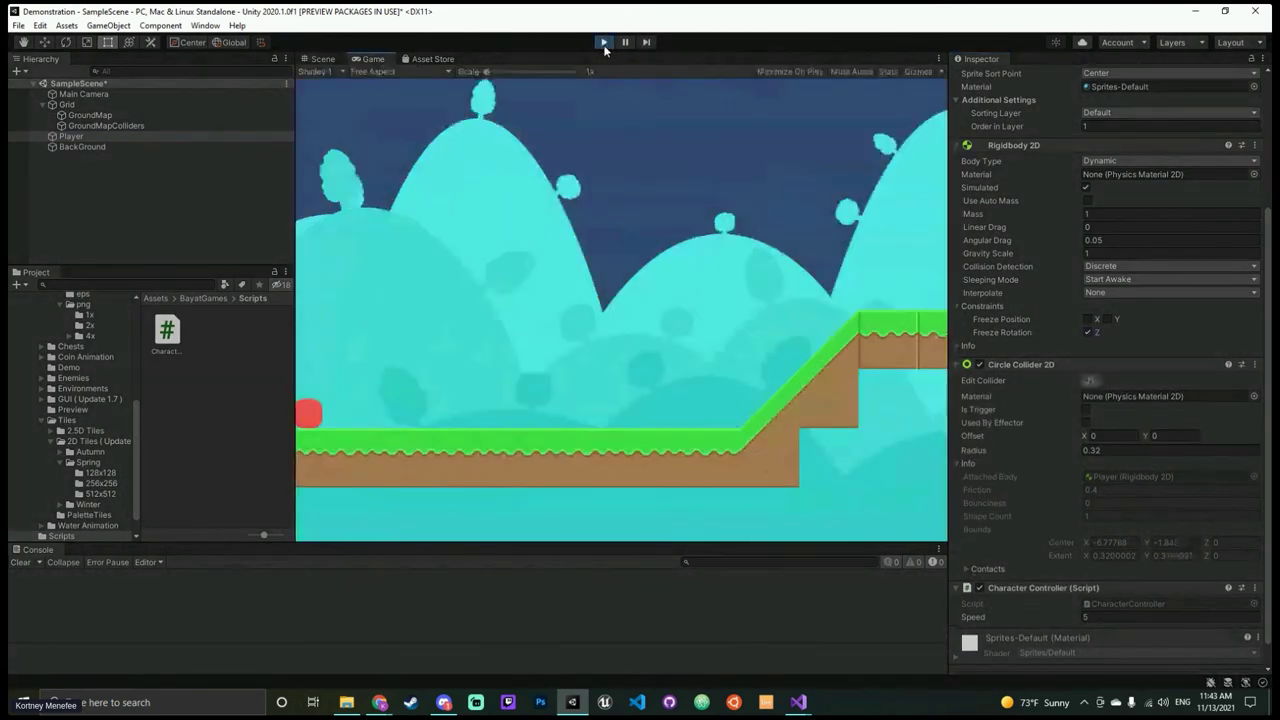
key("Right")
key("space")
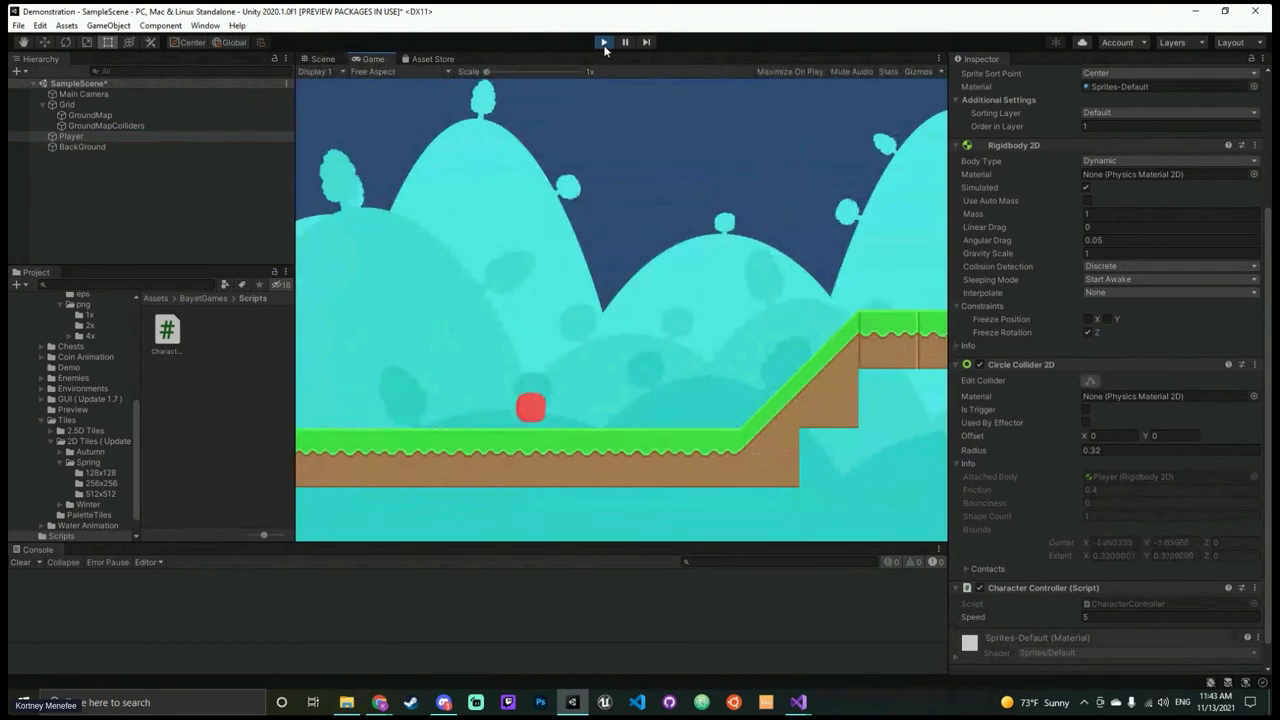
key("Right")
key("Left")
key("space")
key("Right")
key("space")
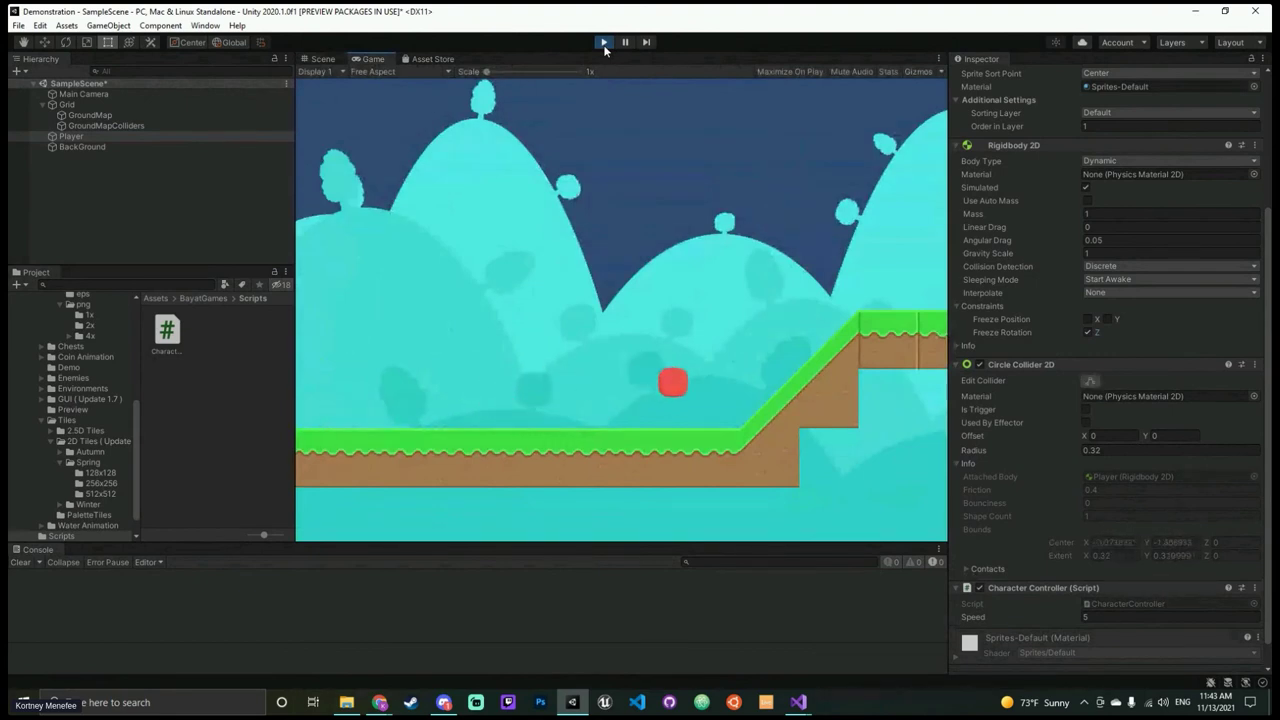
key("Left")
key("space")
key("Right")
key("space")
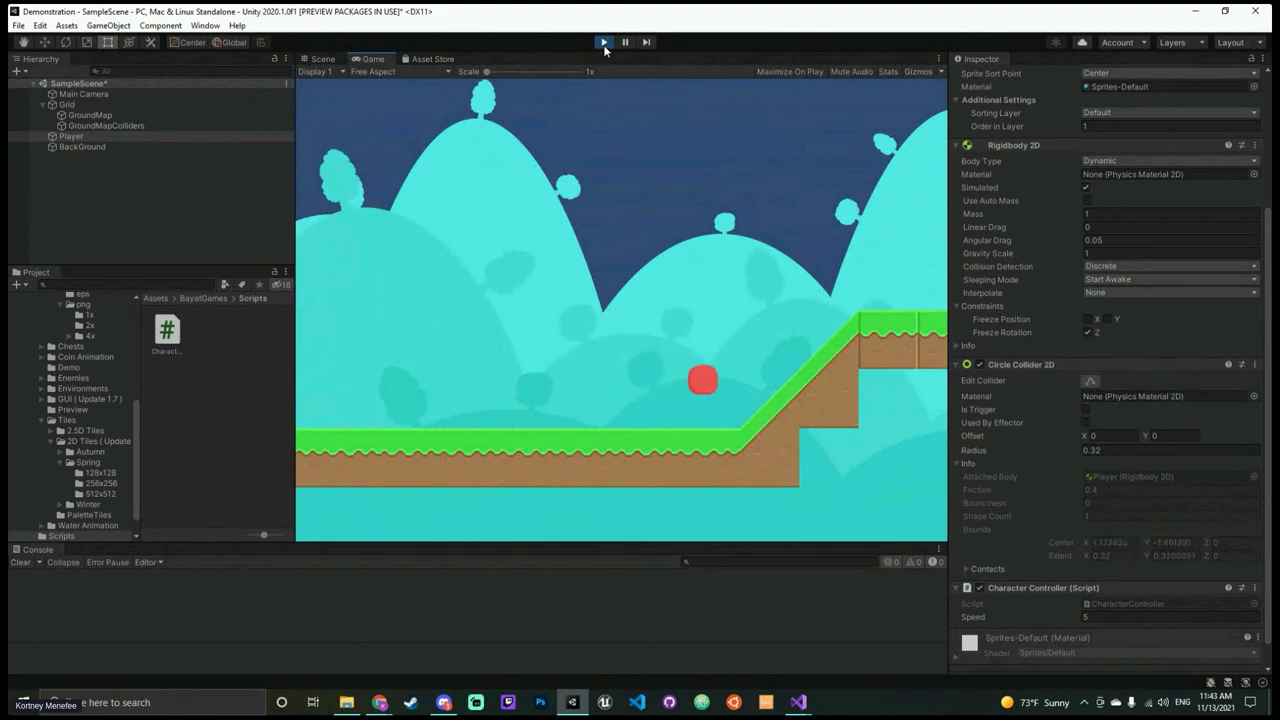
key("Left")
key("space")
key("Right")
key("space")
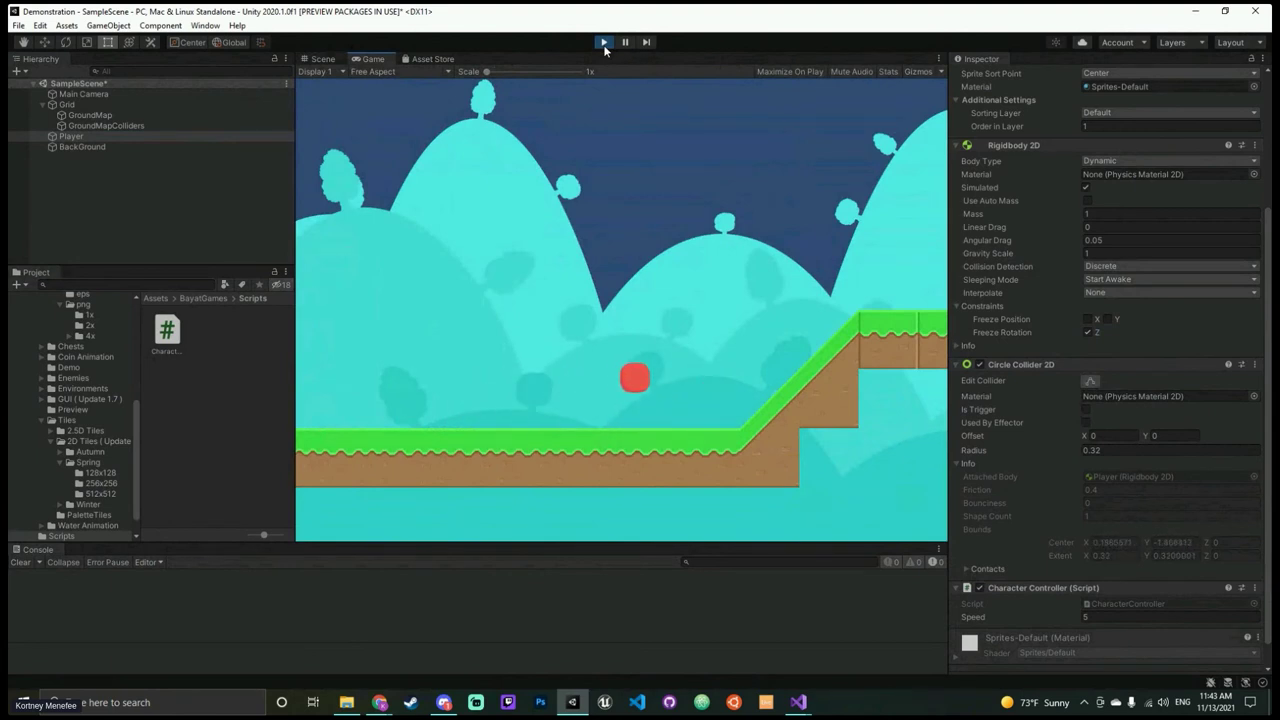
key("Left")
key("space")
key("Right")
key("space")
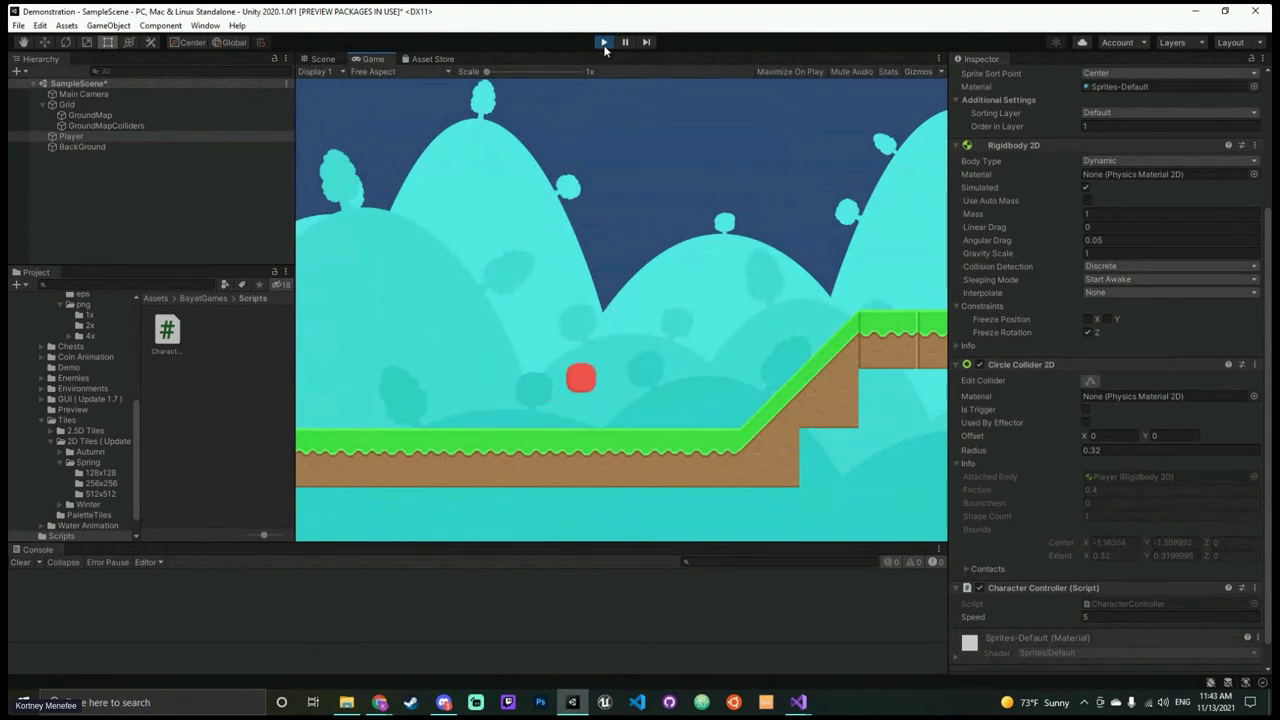
key("Left")
key("space")
key("Right")
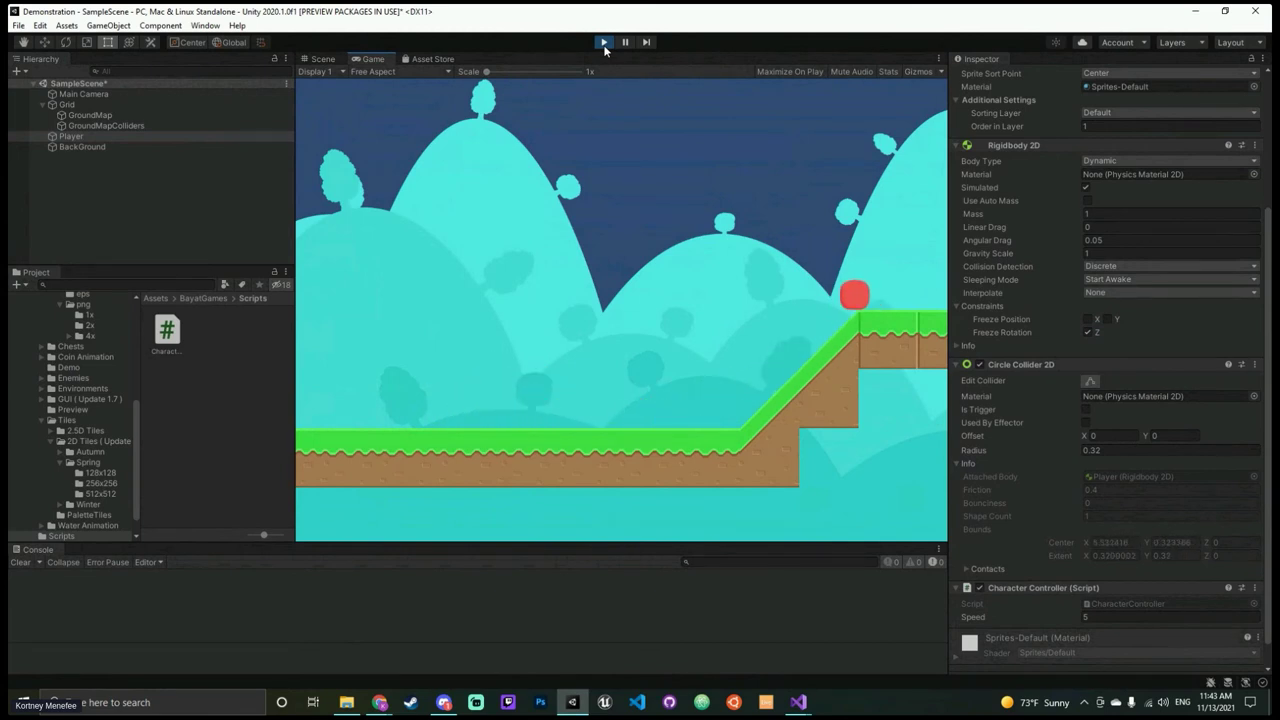
key("Left")
key("Right")
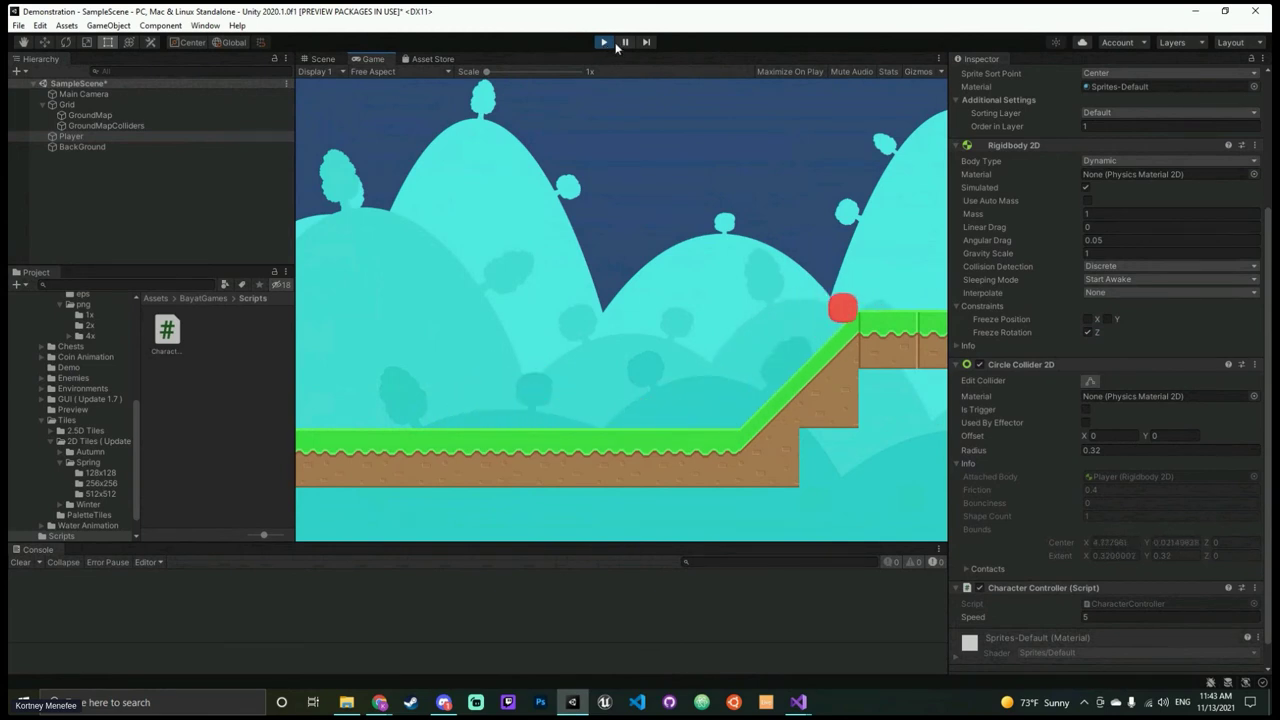
key("Left")
left_click(603, 42)
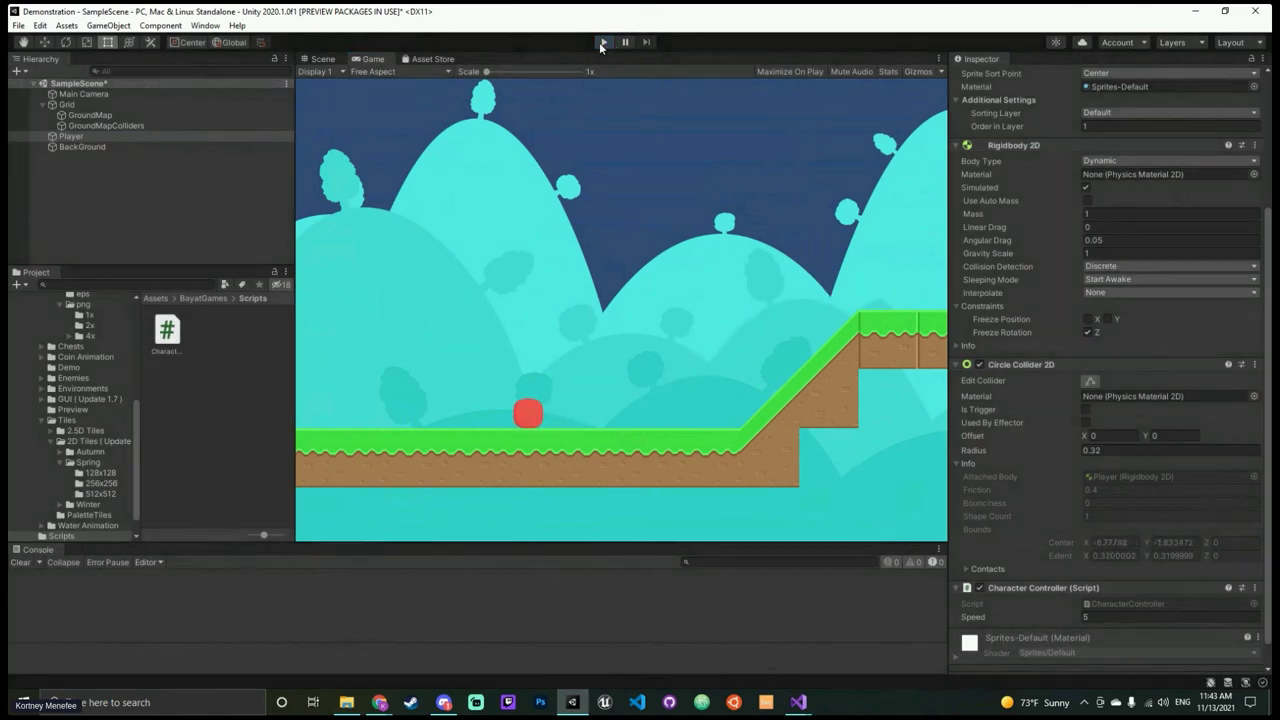
Step: Create a new C# script named CameraController in the Scripts folder
left_click(798, 702)
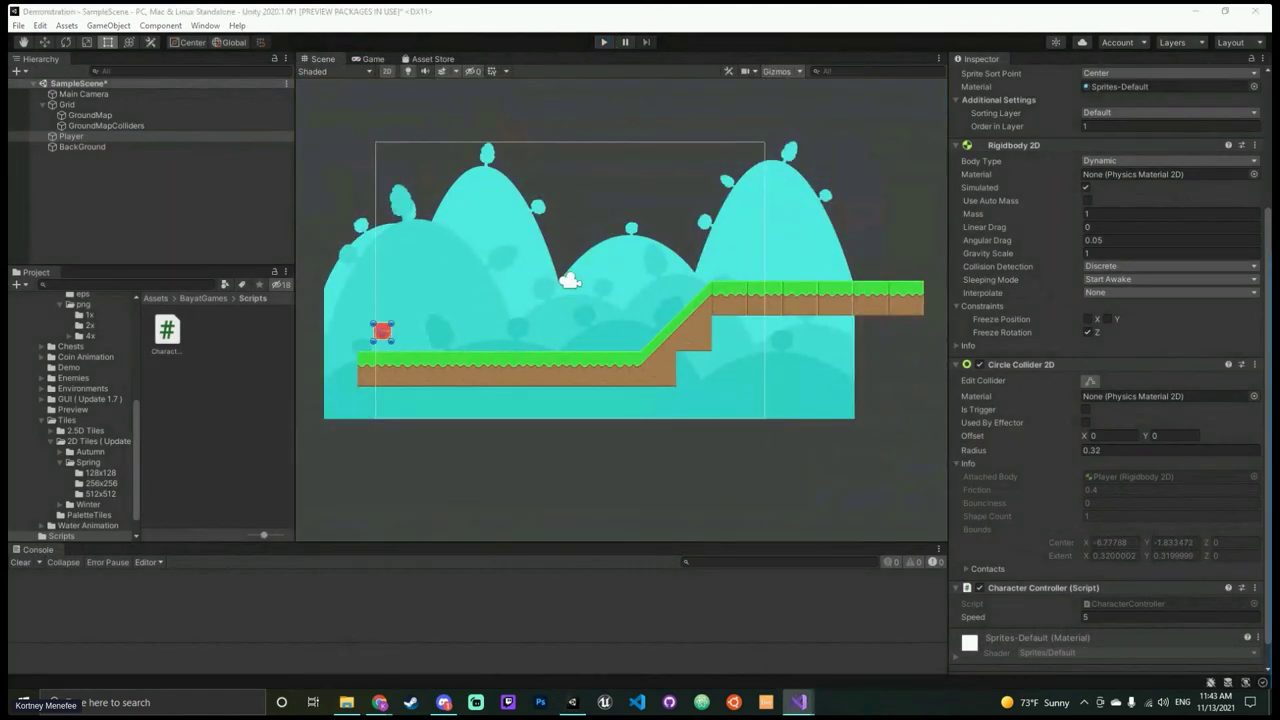
mouse_move(793, 706)
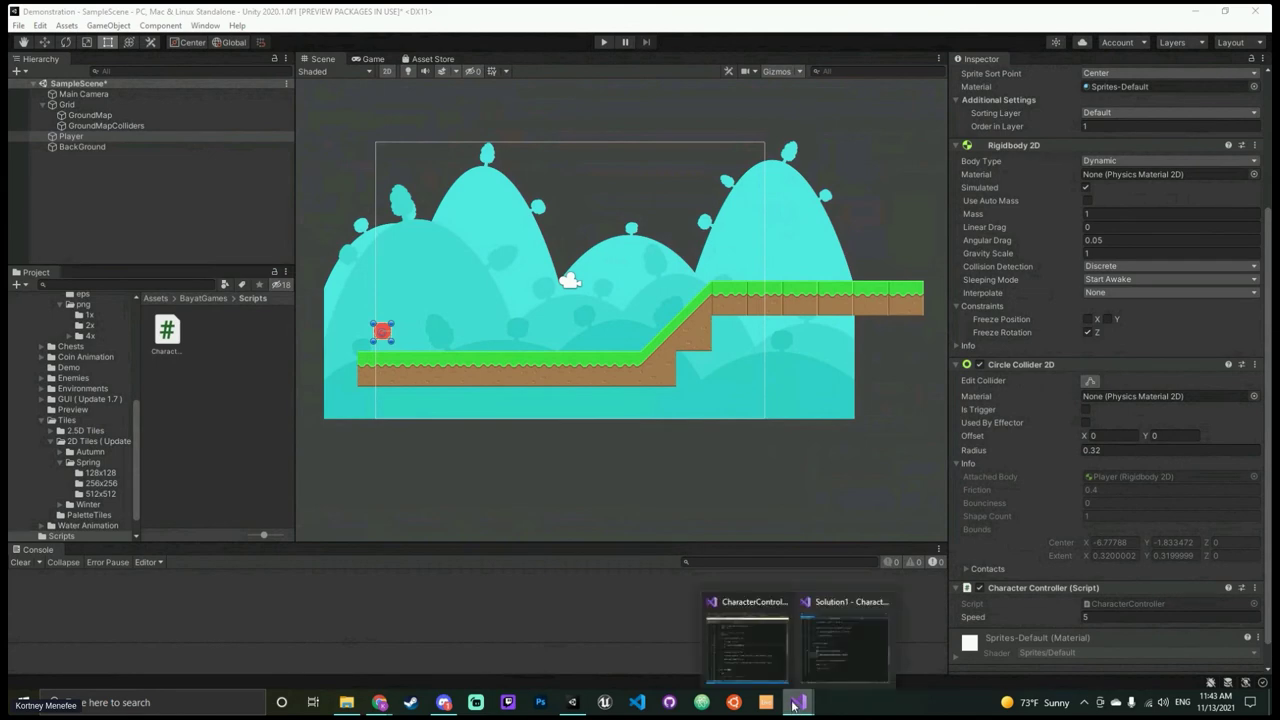
left_click(206, 505)
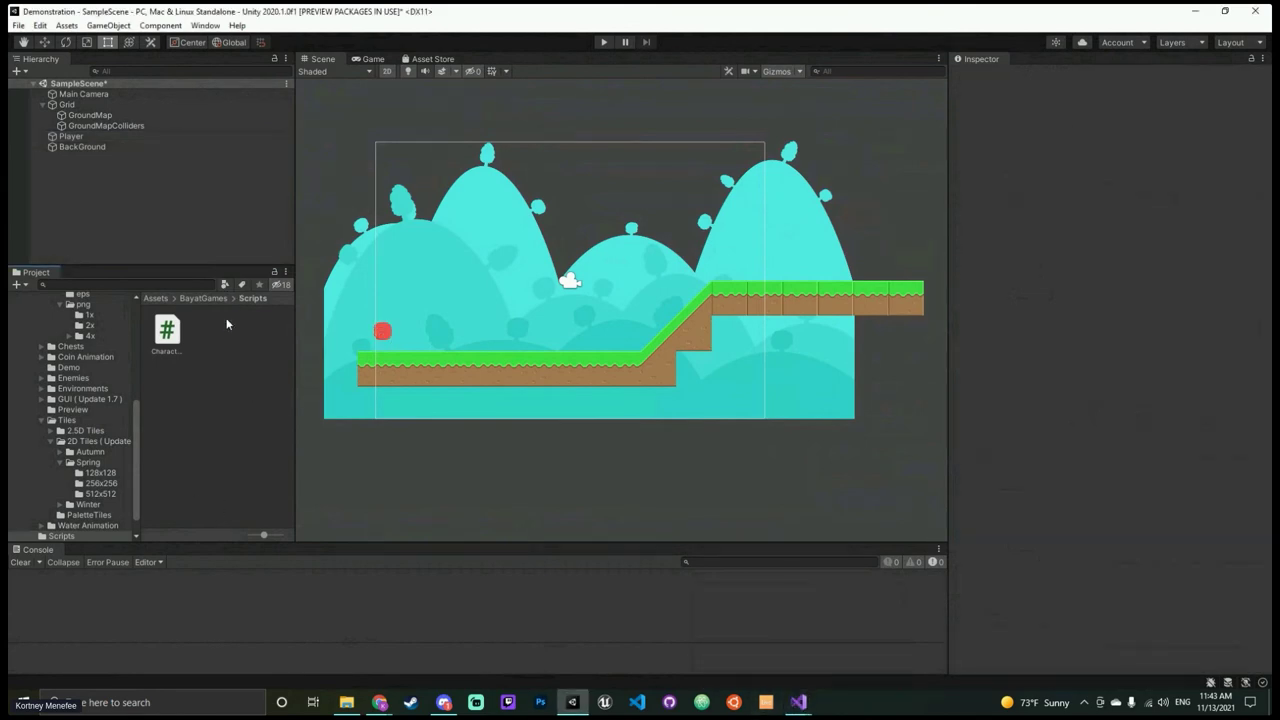
right_click(227, 323)
mouse_move(380, 17)
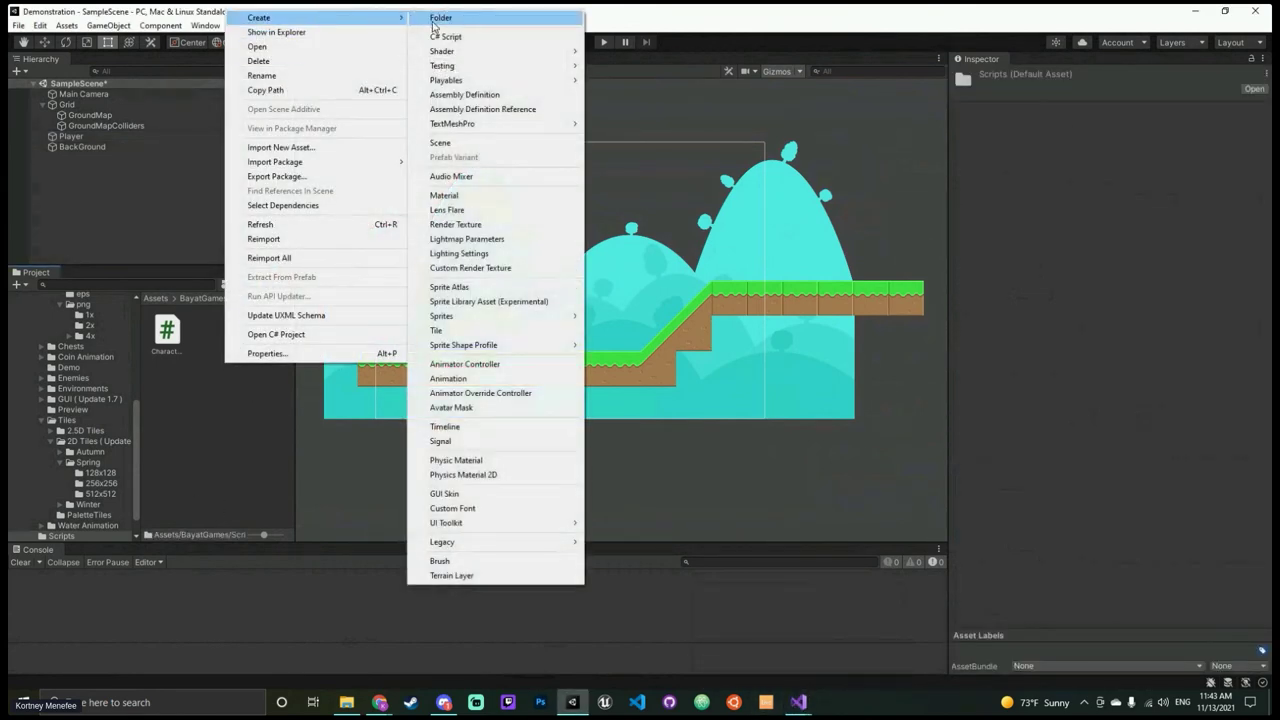
left_click(445, 36)
type("Came")
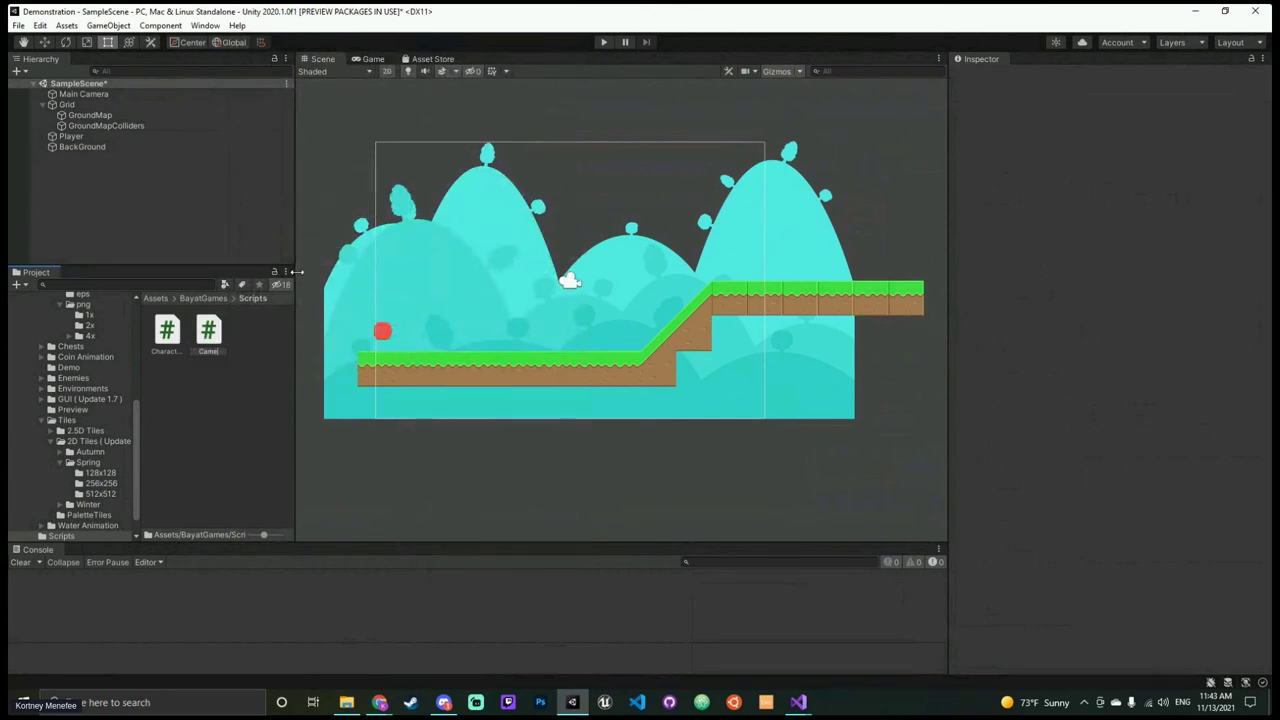
type("roller")
key("Return")
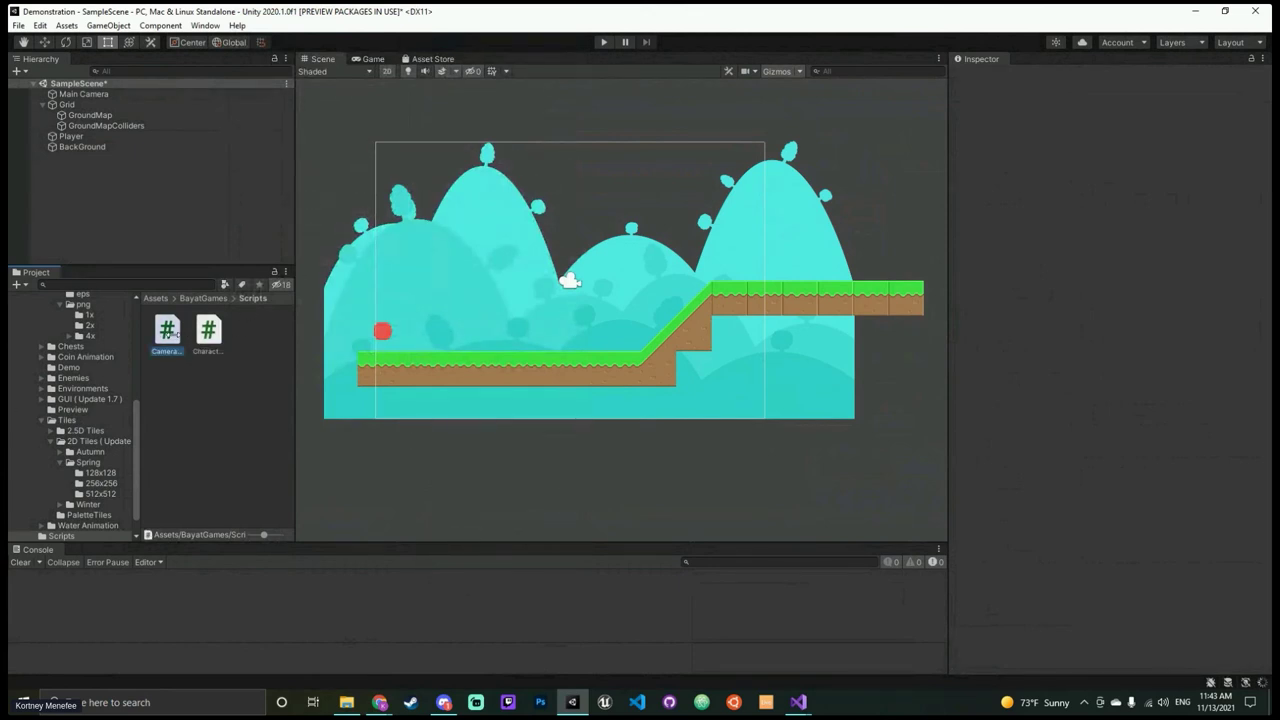
Step: Open the CameraController script in Visual Studio alongside CharacterController.cs
double_click(168, 334)
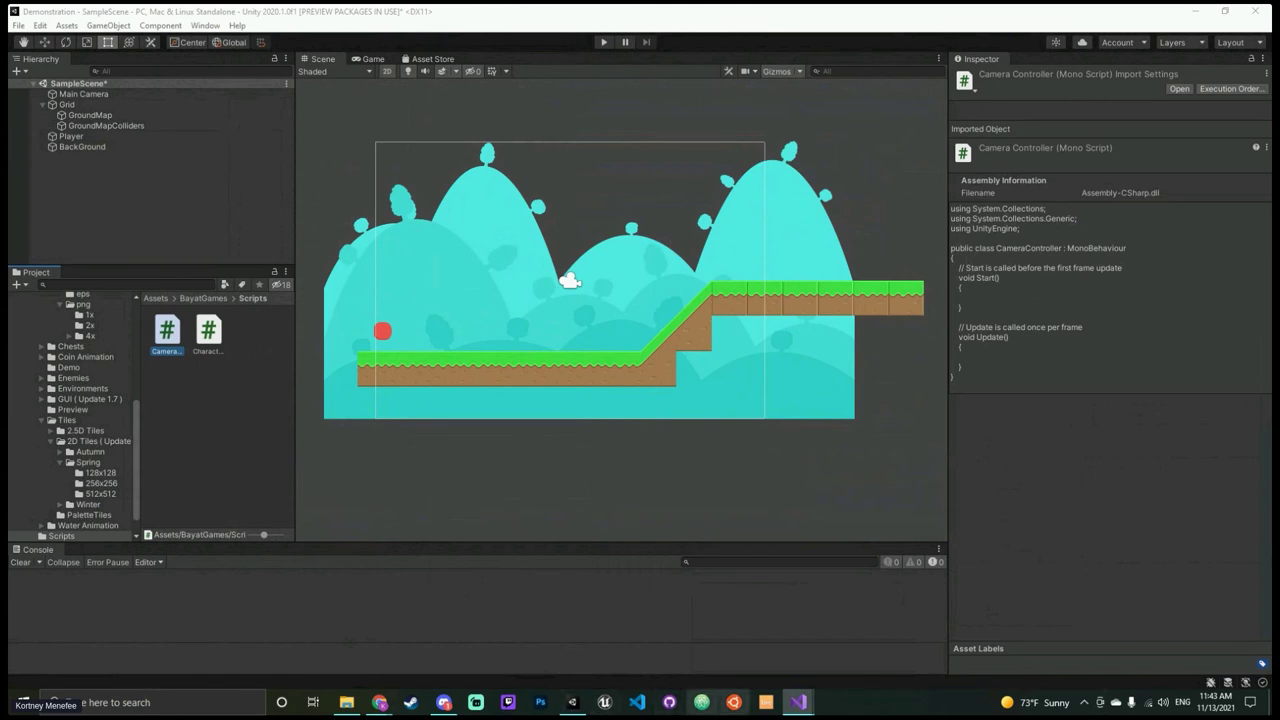
mouse_move(797, 702)
left_click(749, 657)
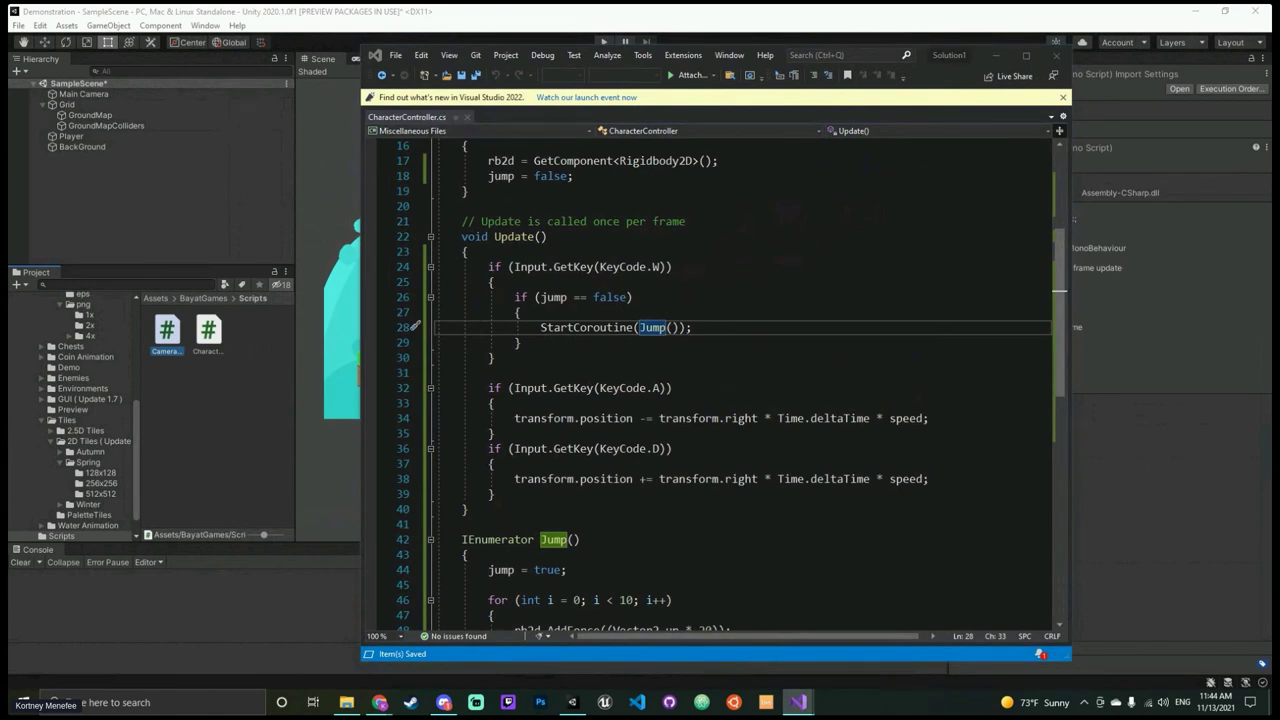
left_click_drag(1279, 520, 536, 117)
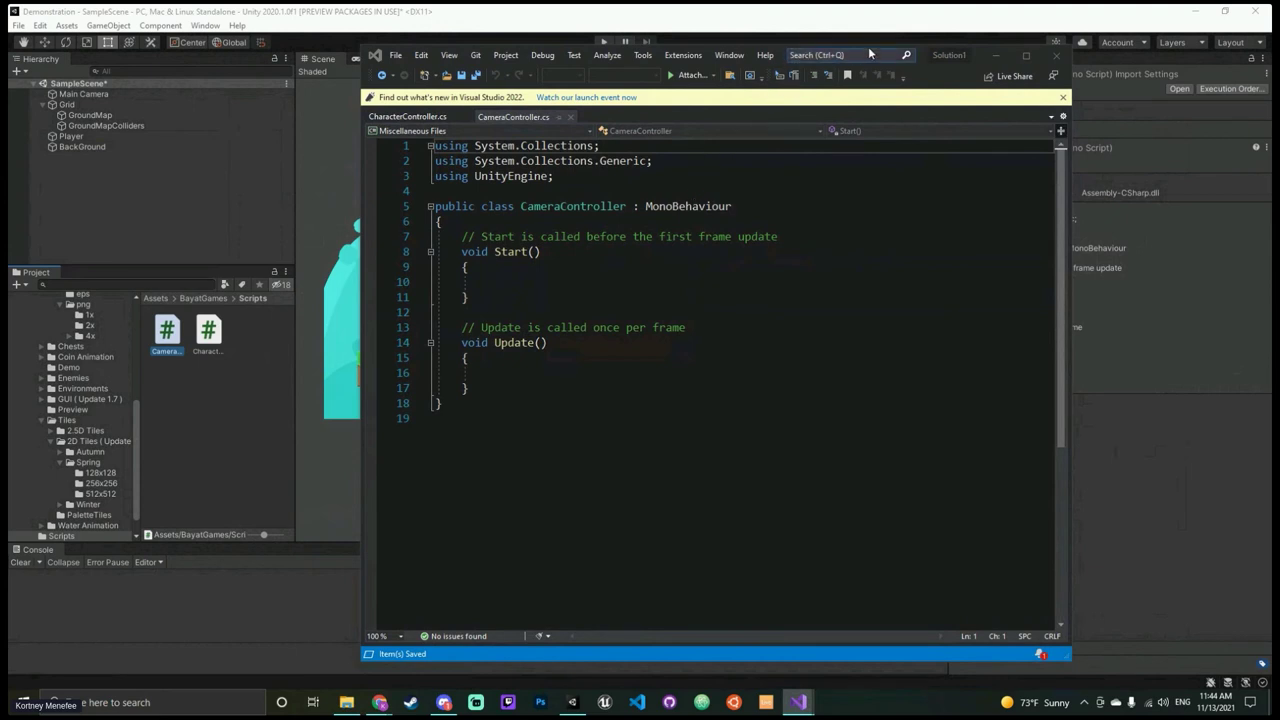
left_click_drag(882, 46, 881, 41)
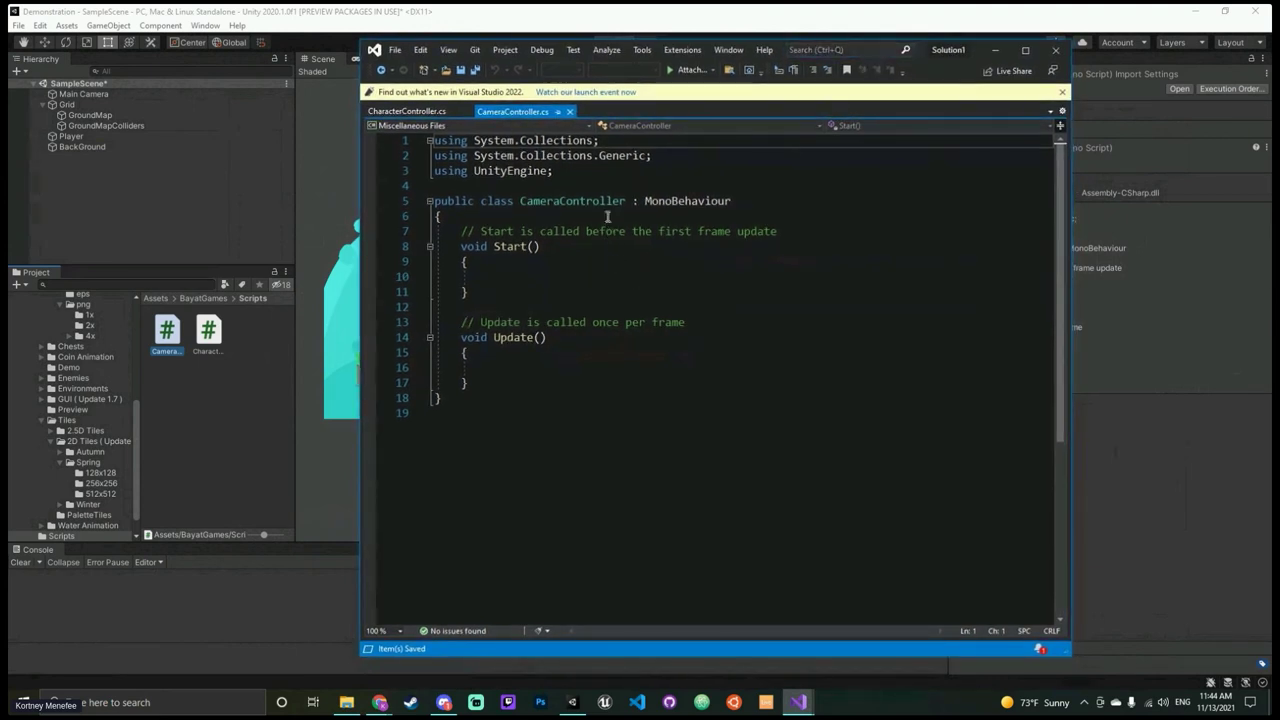
Step: Declare public transform player; at the start of the CameraController class, with blank lines separating it from Start()
left_click(604, 216)
key("Return")
key("Return")
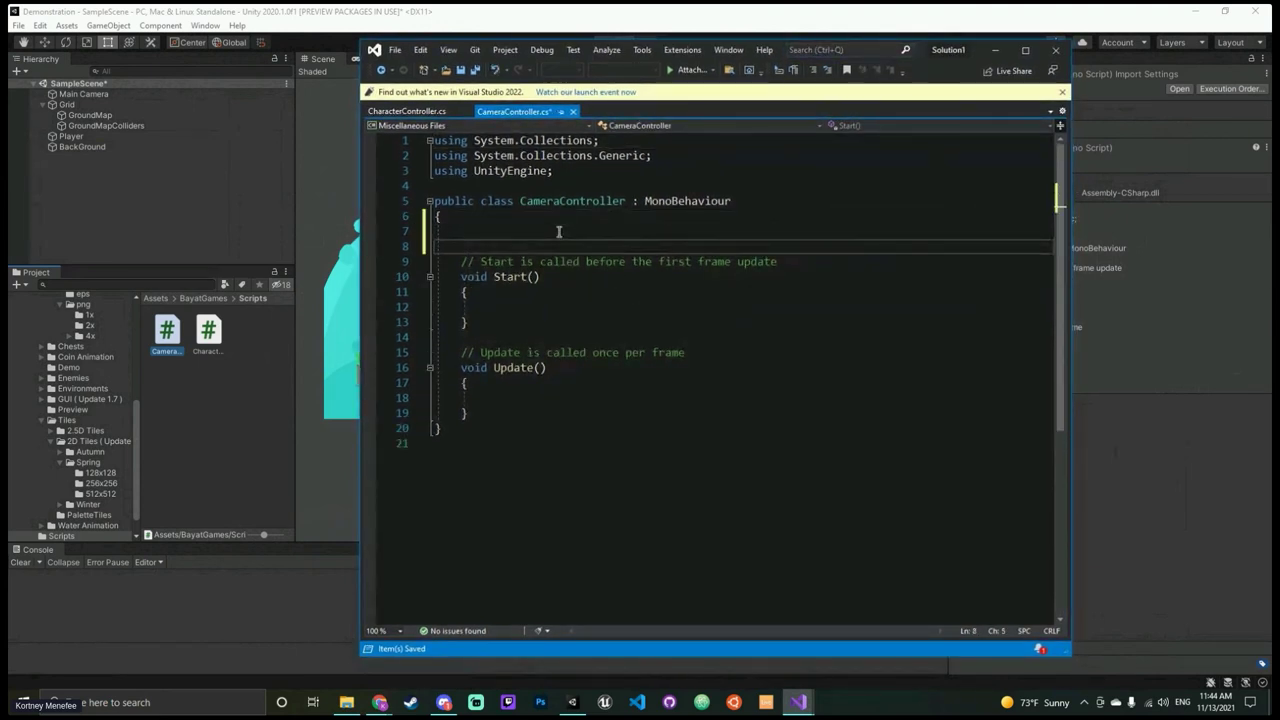
key("Up")
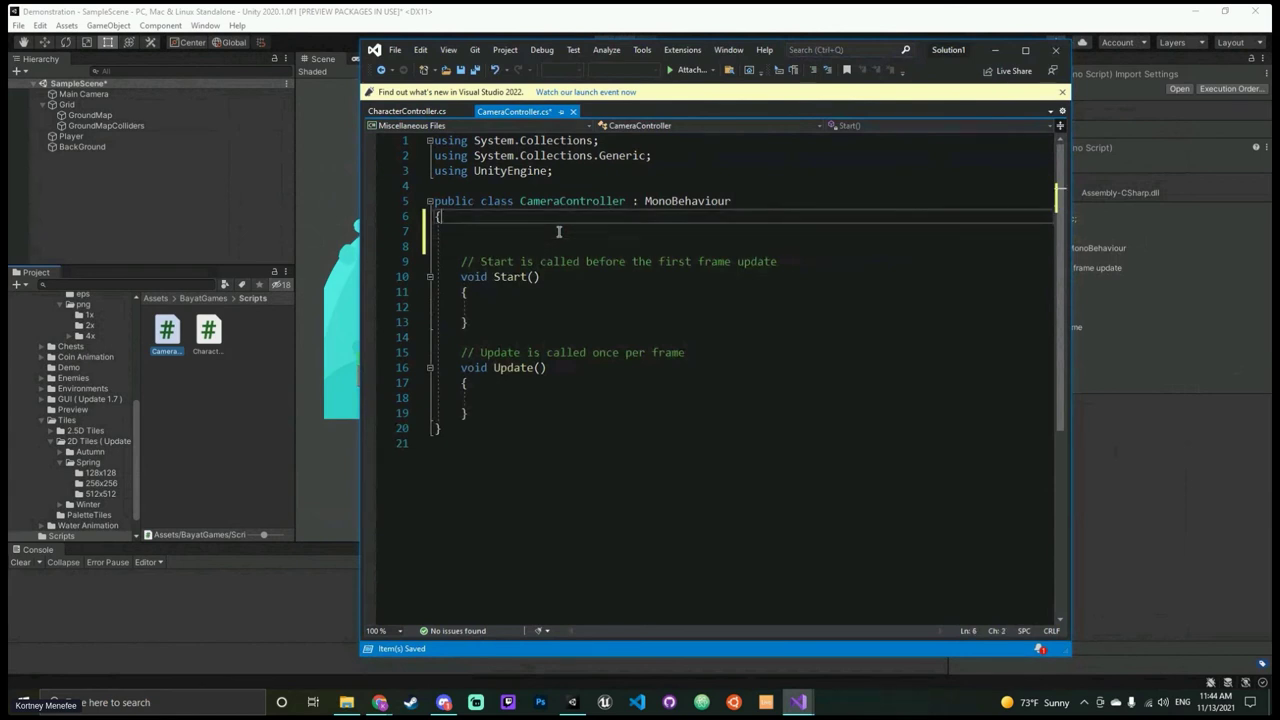
type("public tranf")
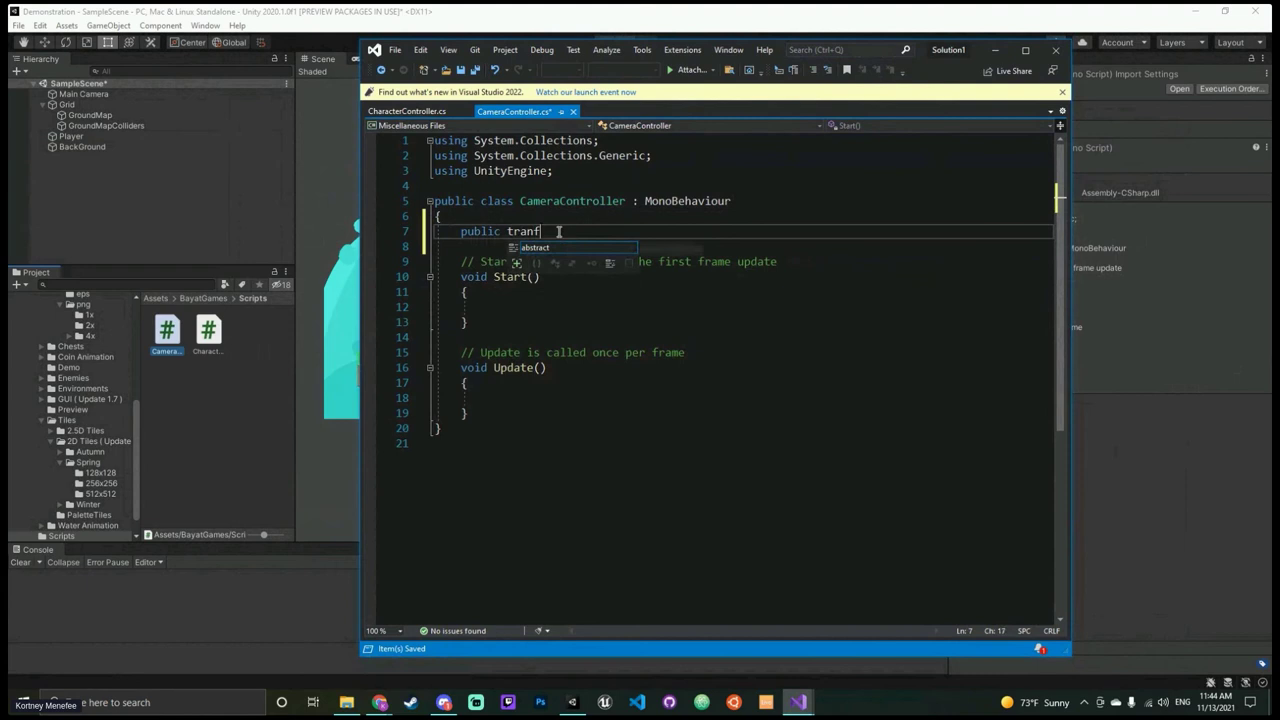
key("BackSpace")
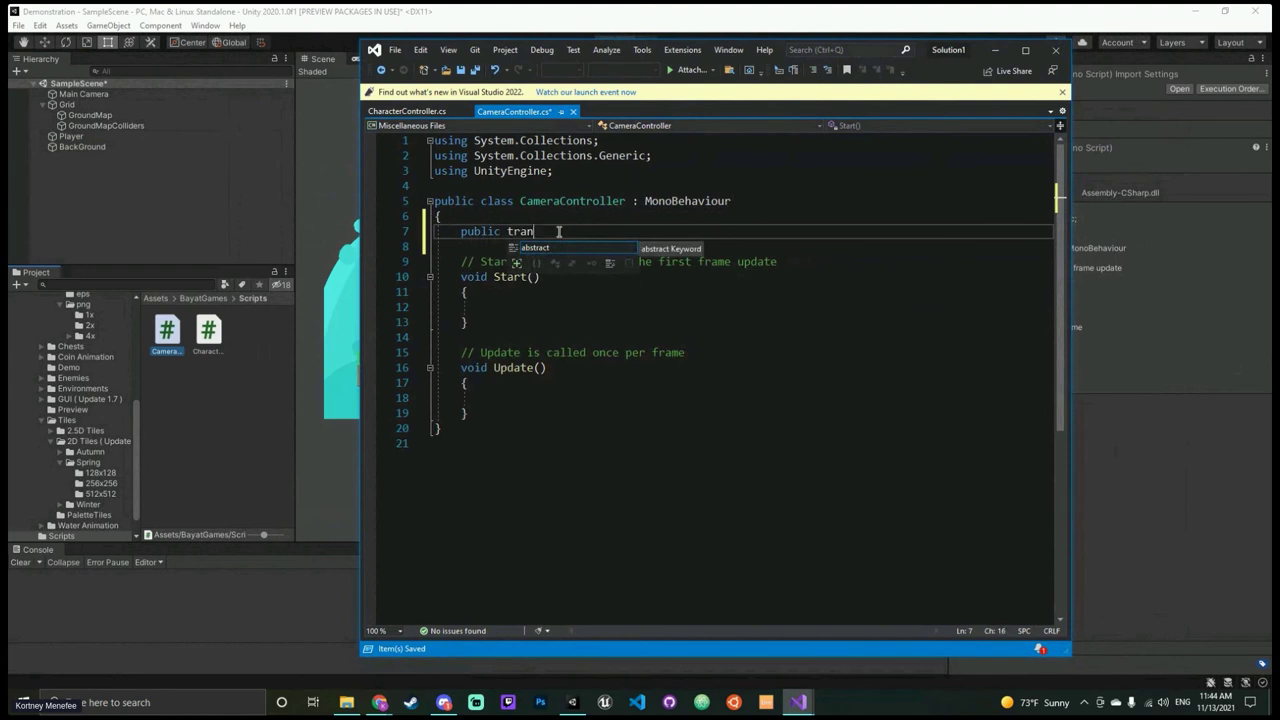
type("sform P")
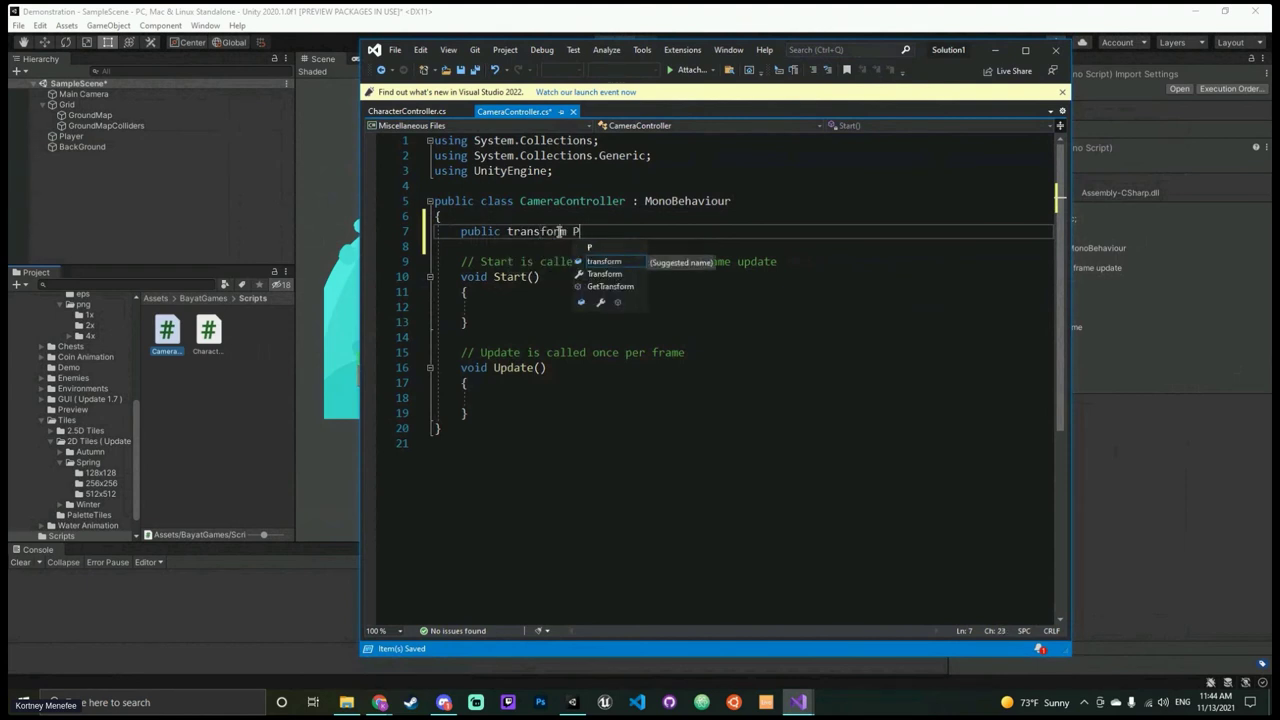
key("BackSpace")
type("player;")
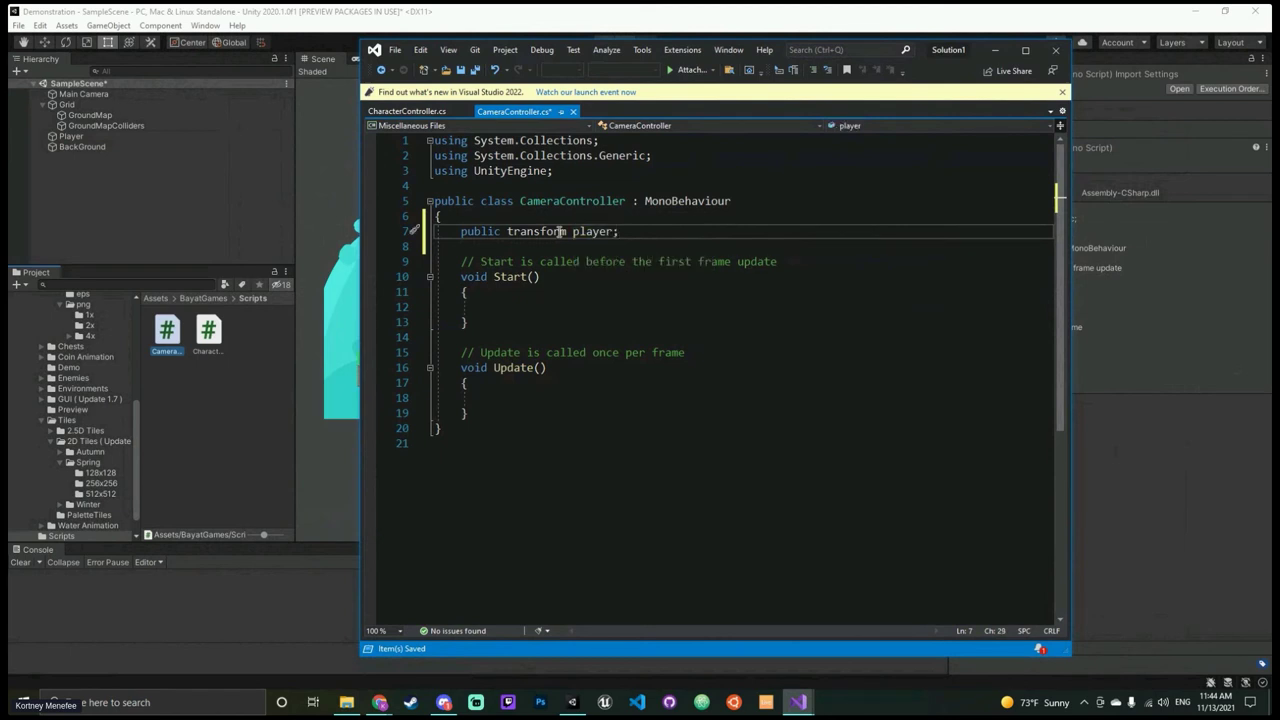
key("Return")
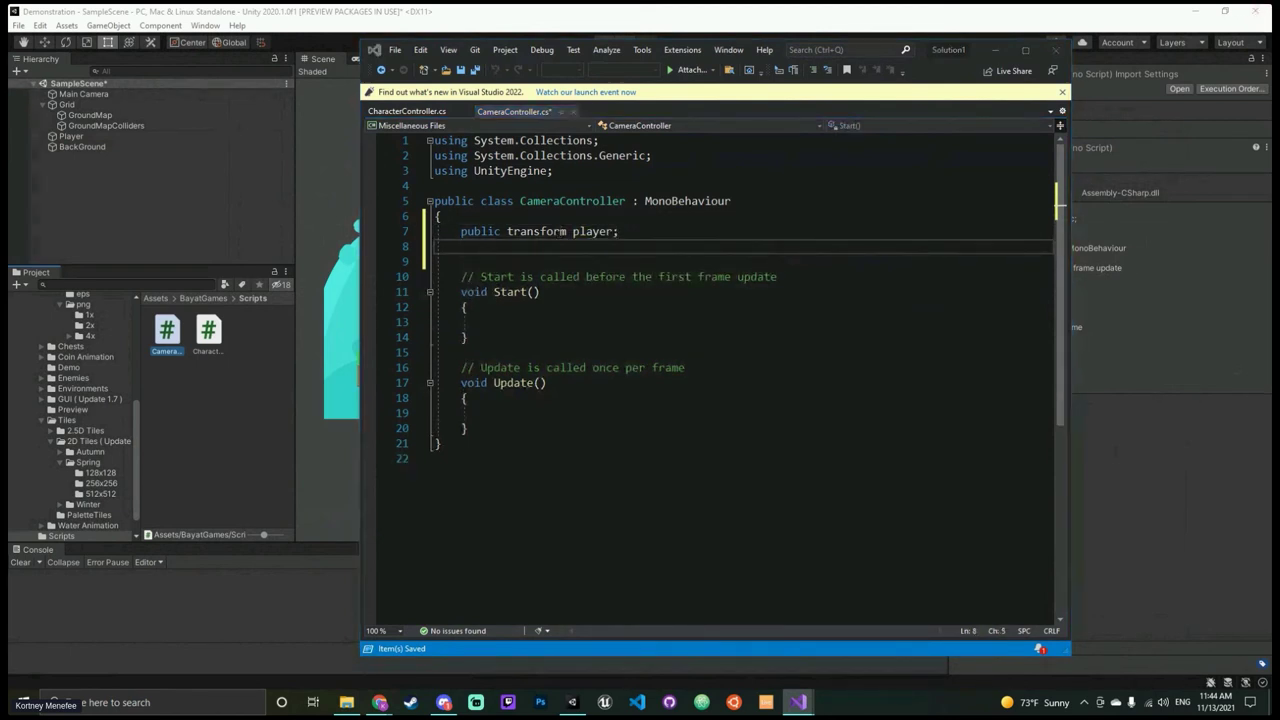
Step: Add a [HideInInspector] public Vector3 offset; field below player and delete the Start() method with its comment
left_click(551, 240)
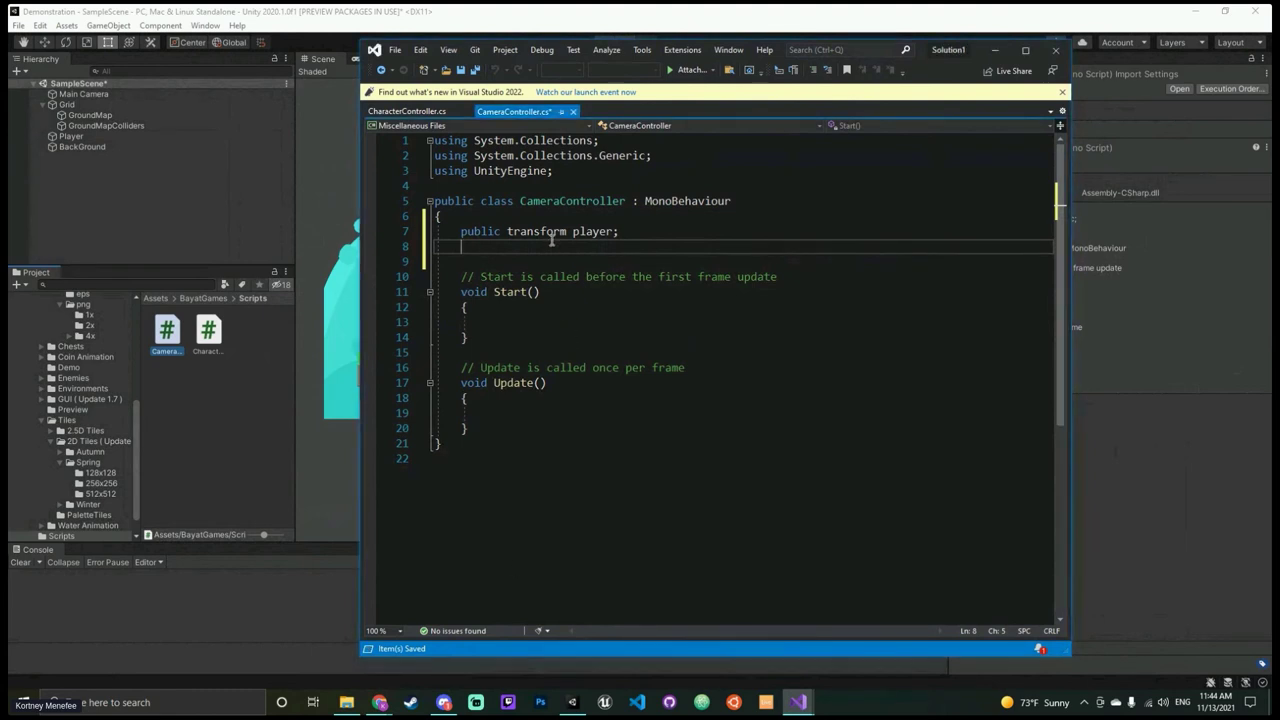
type("[HideInInspector]     public Vector3 offset;")
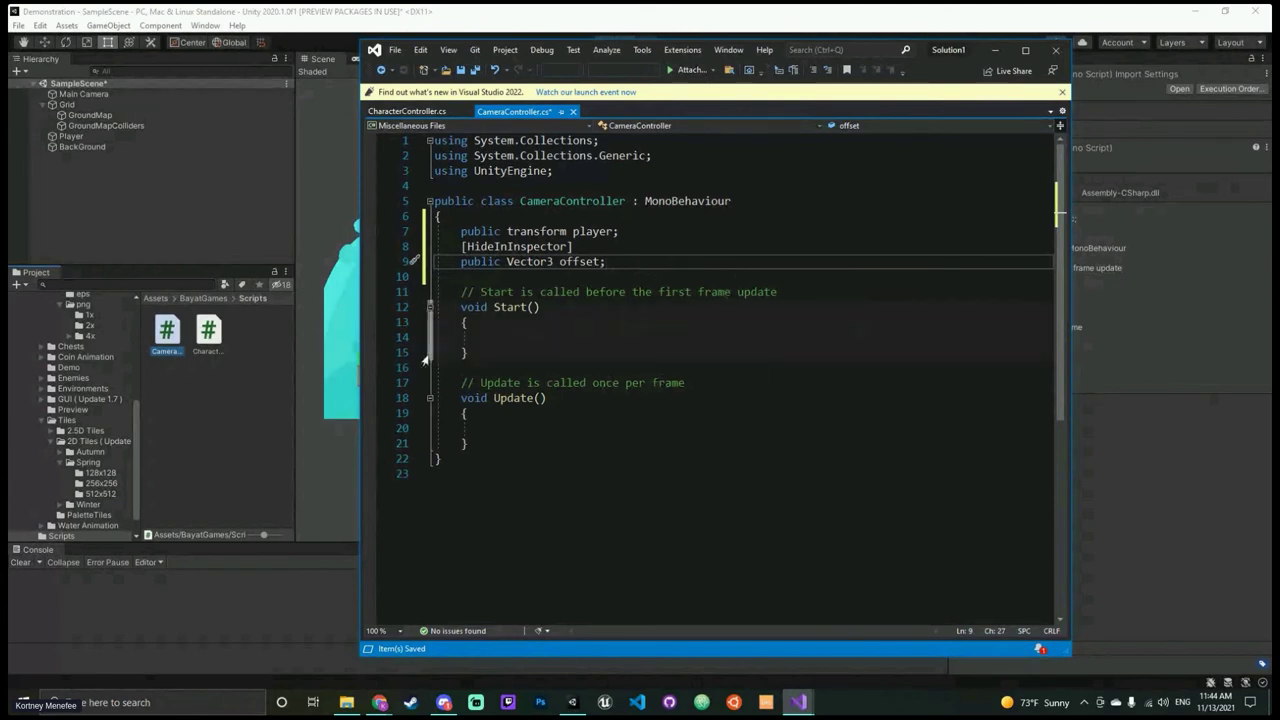
left_click_drag(489, 359, 404, 278)
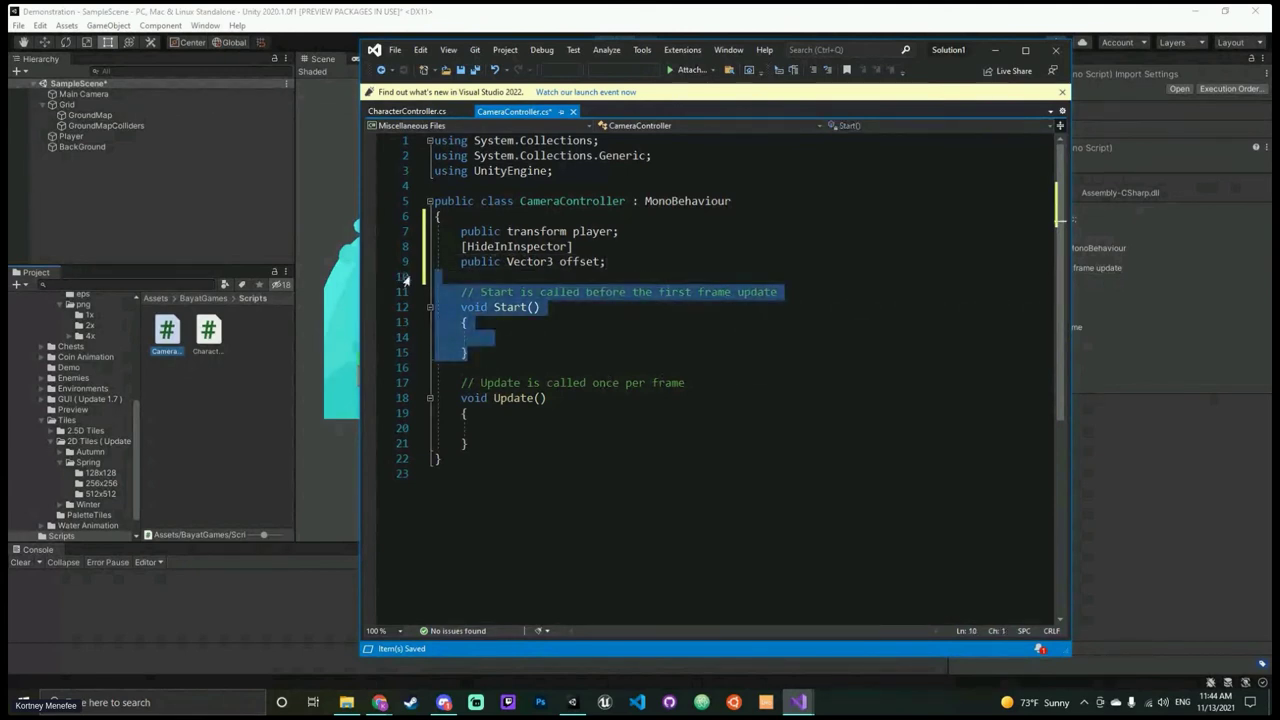
key("Delete")
key("Delete")
Step: Inside Update(), write the assignment offset = new Vector3() with its arguments still empty
left_click(545, 337)
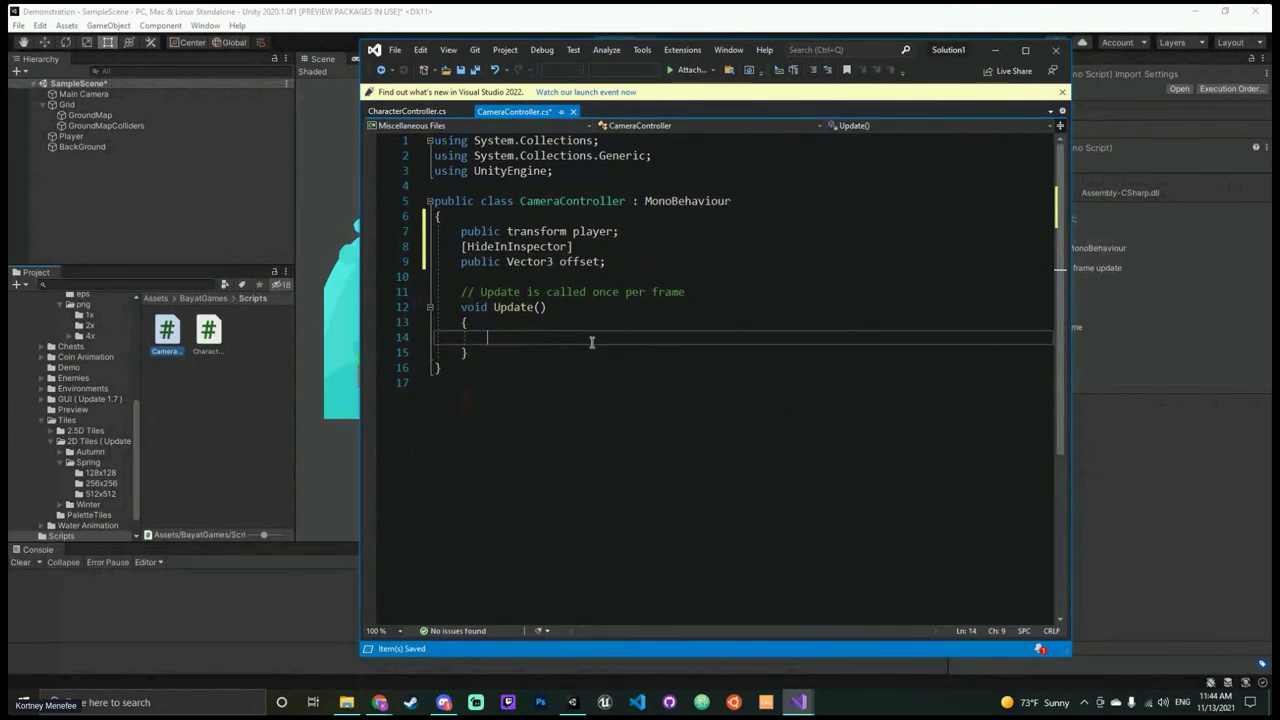
type("offset")
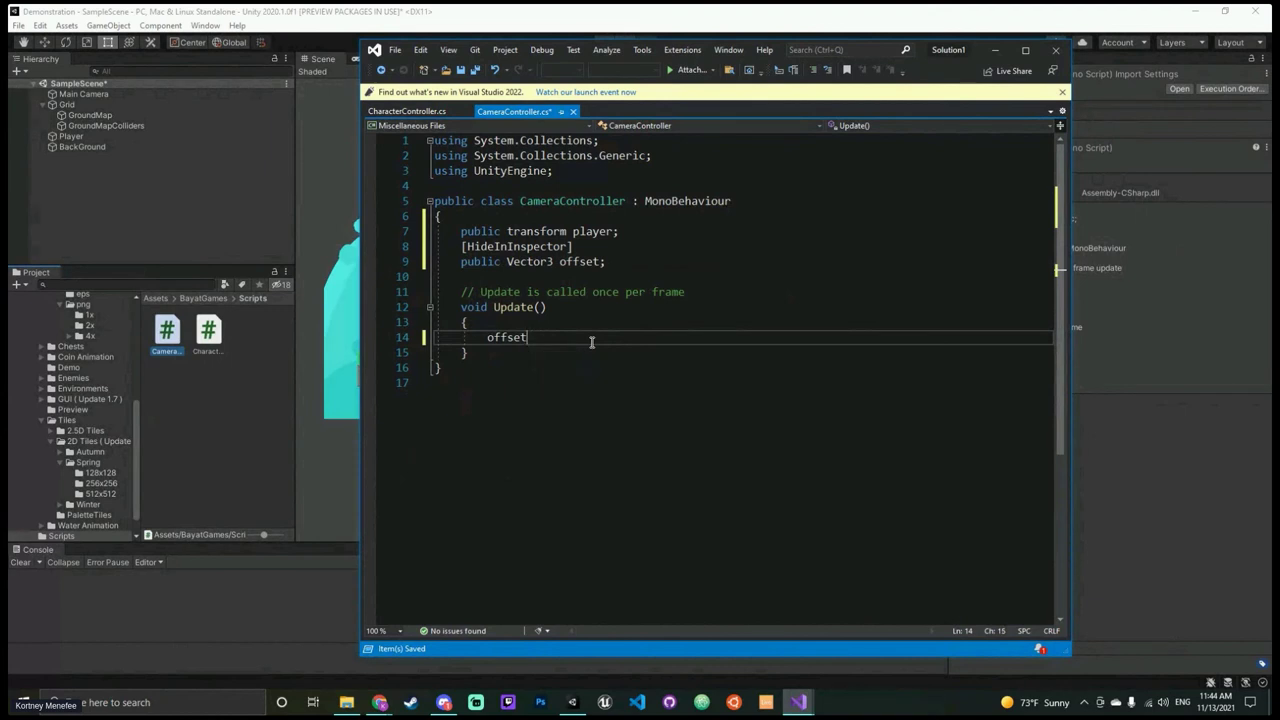
type(" = new V")
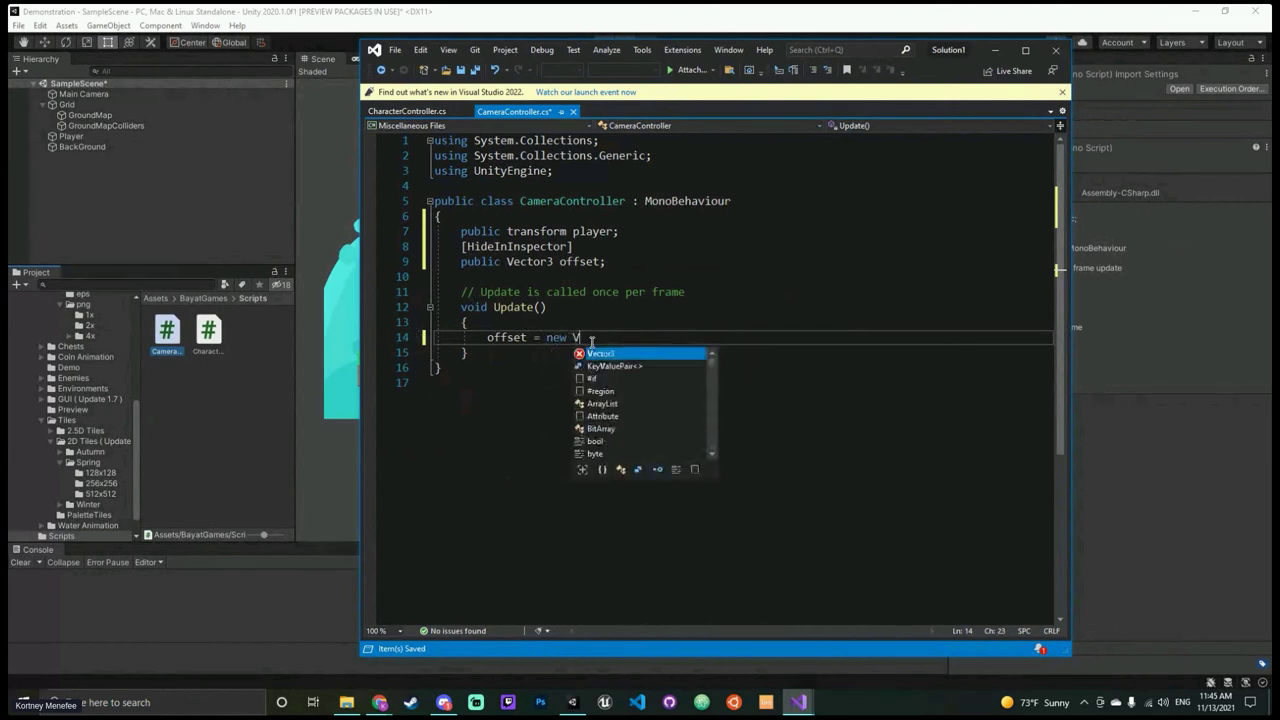
type("ector")
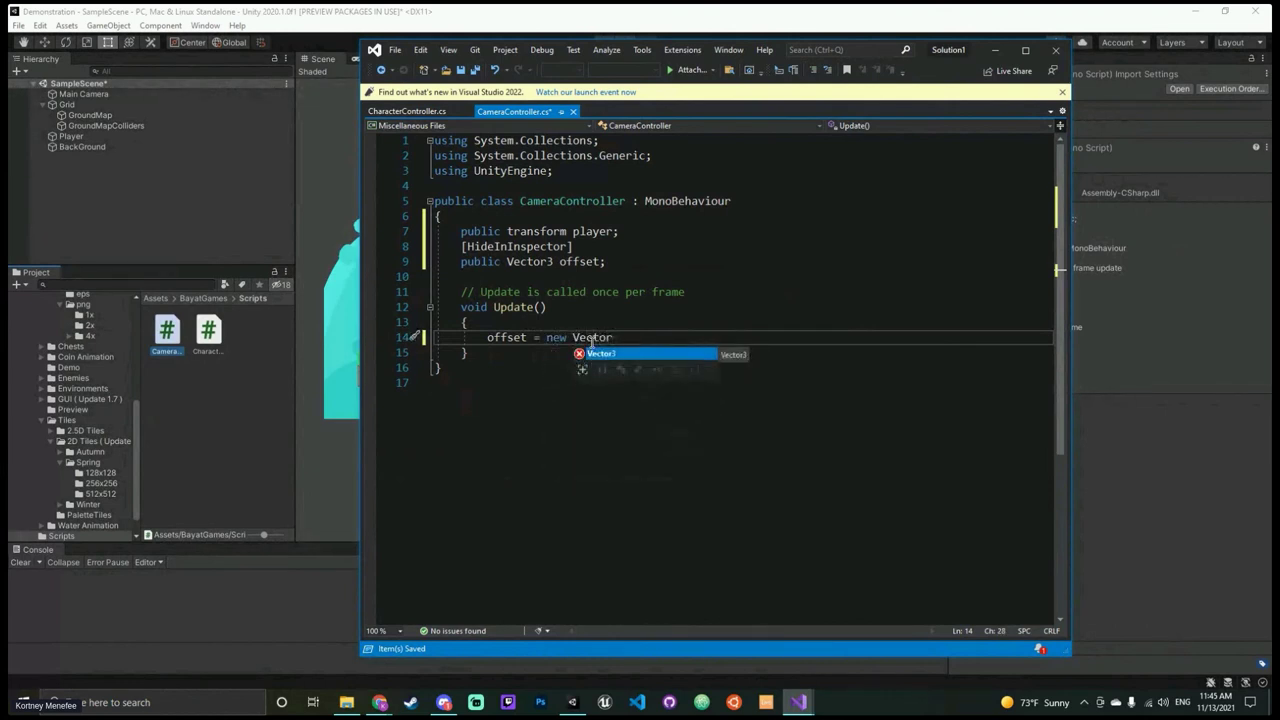
type("3()")
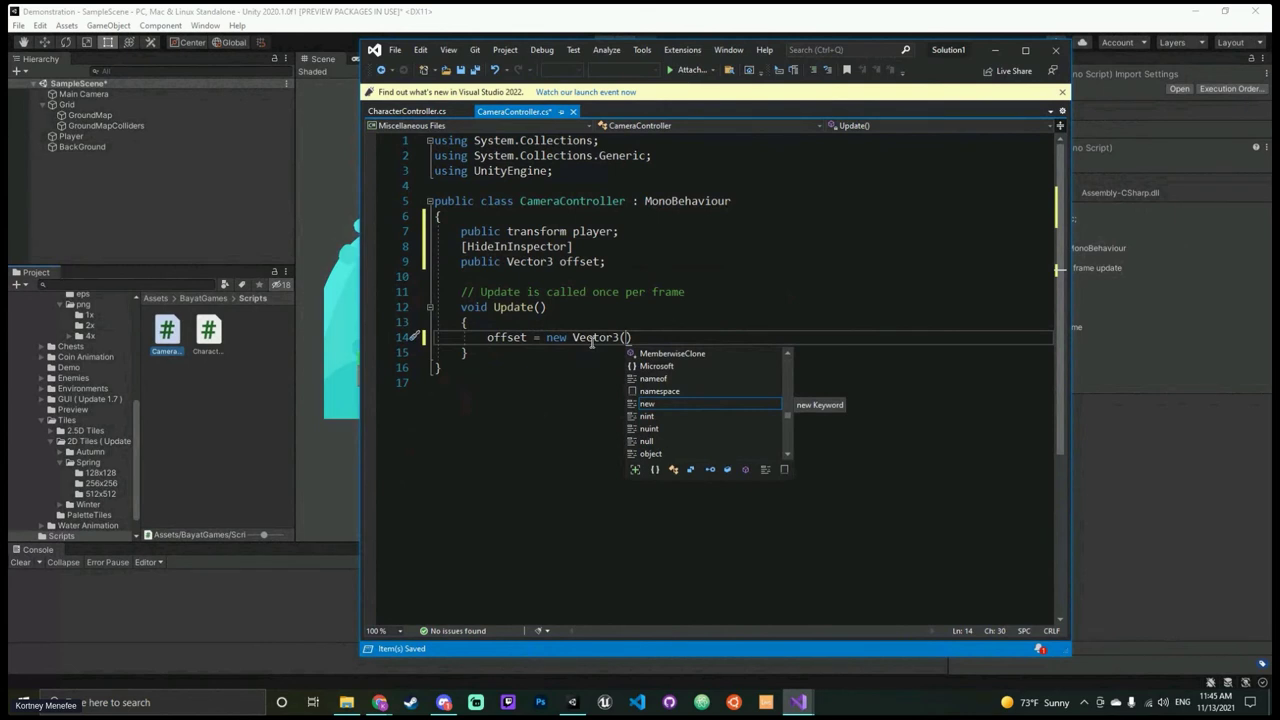
Step: Switch to Unity to check the Main Camera's Transform position, then return to the CameraController script and place its window clear of the Inspector
left_click(164, 95)
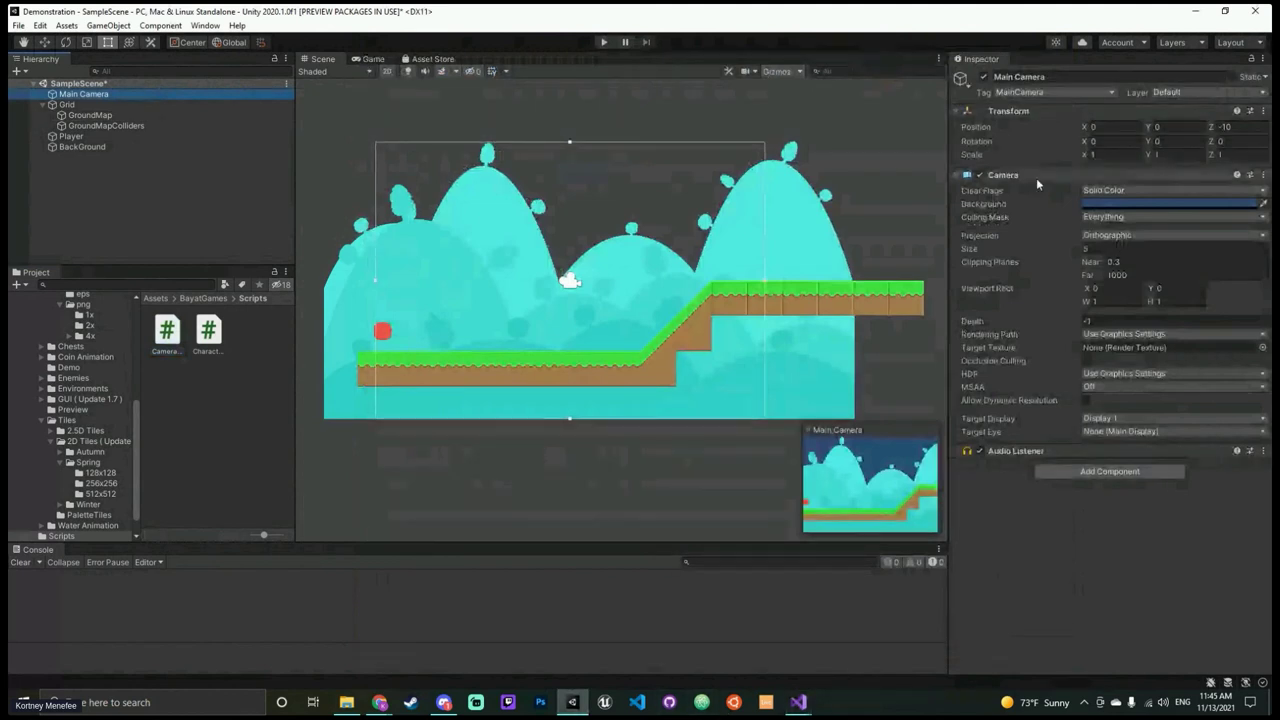
left_click(797, 702)
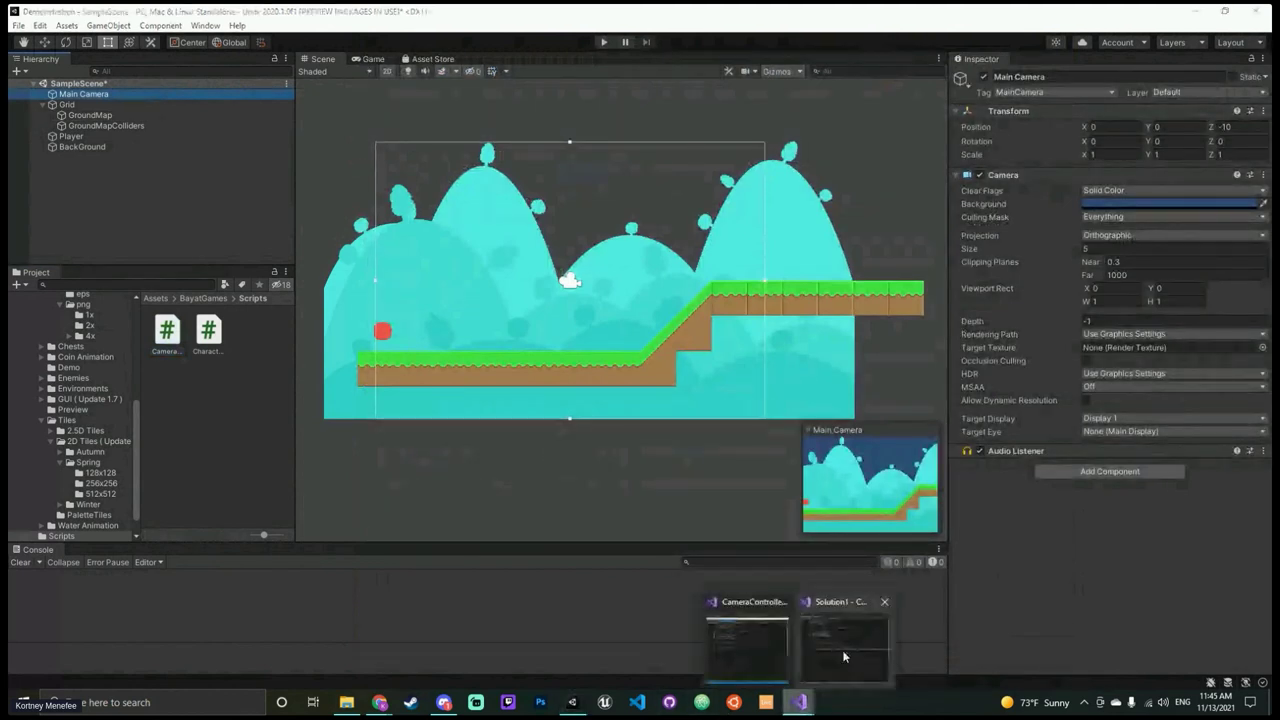
left_click(761, 650)
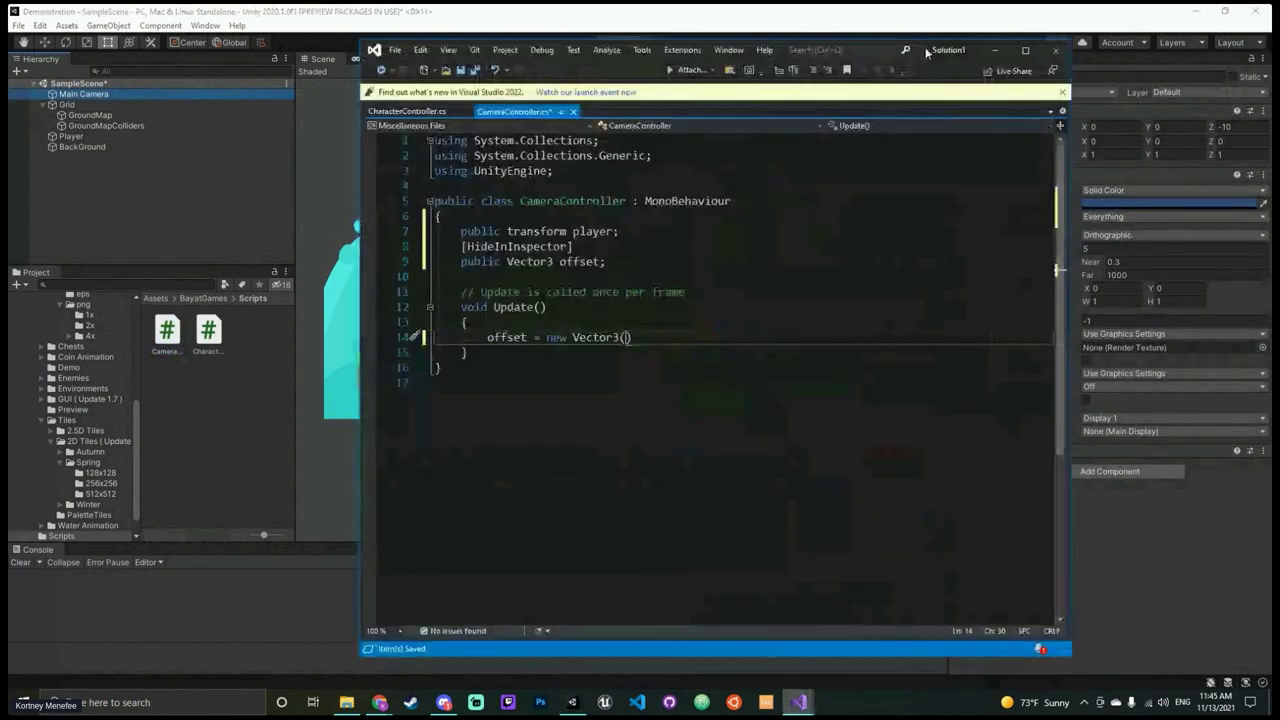
left_click_drag(920, 52, 805, 60)
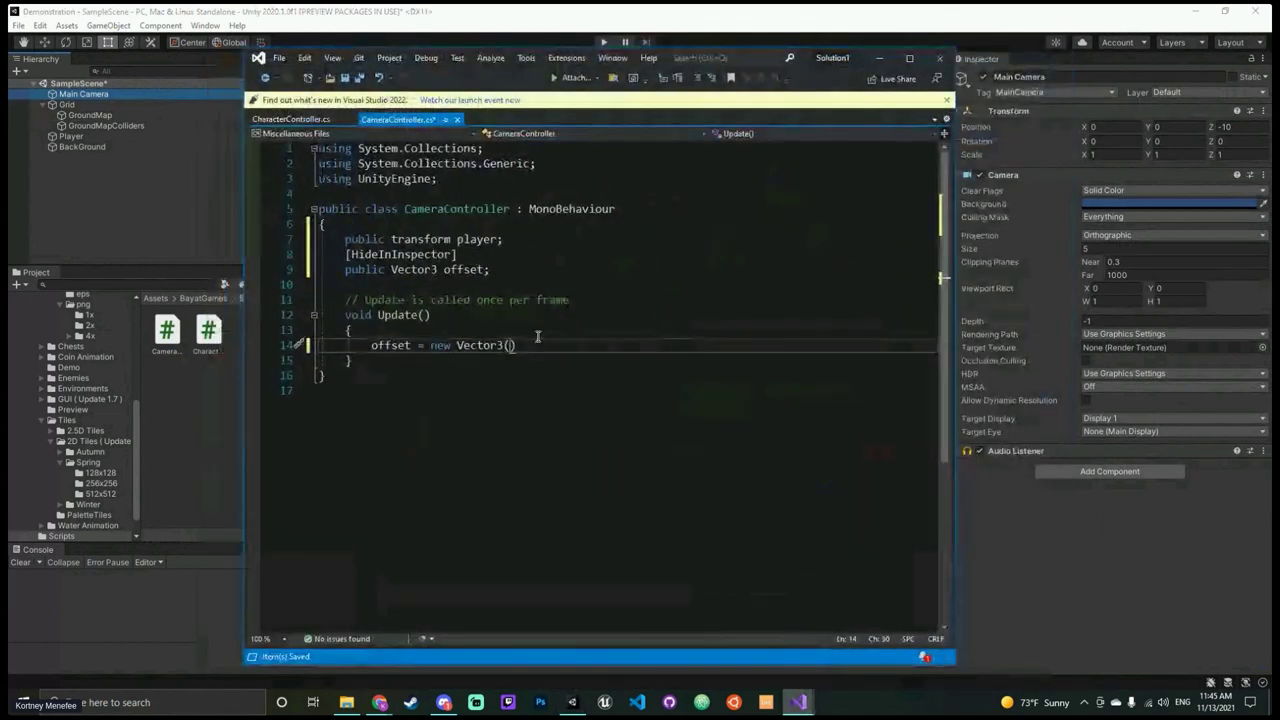
Step: Complete the offset vector as (0, 0, -10); and add blank lines below it inside Update()
type("0, 0, ")
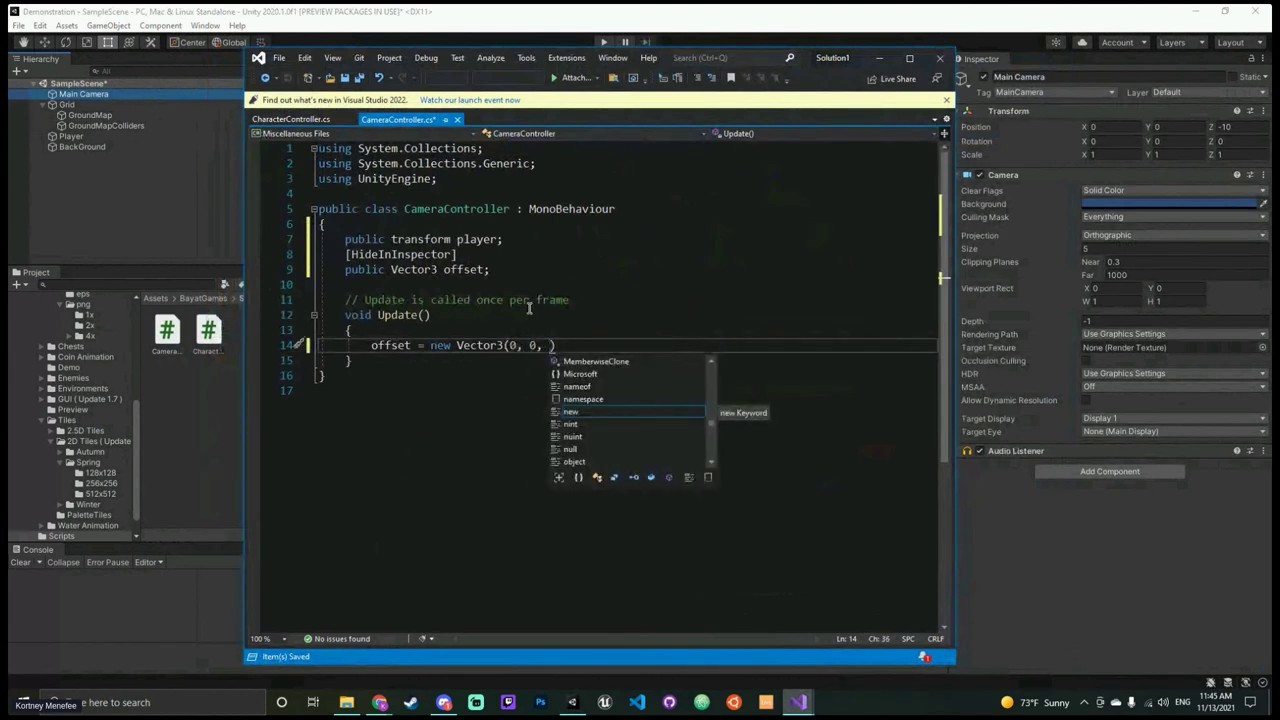
type("-10")
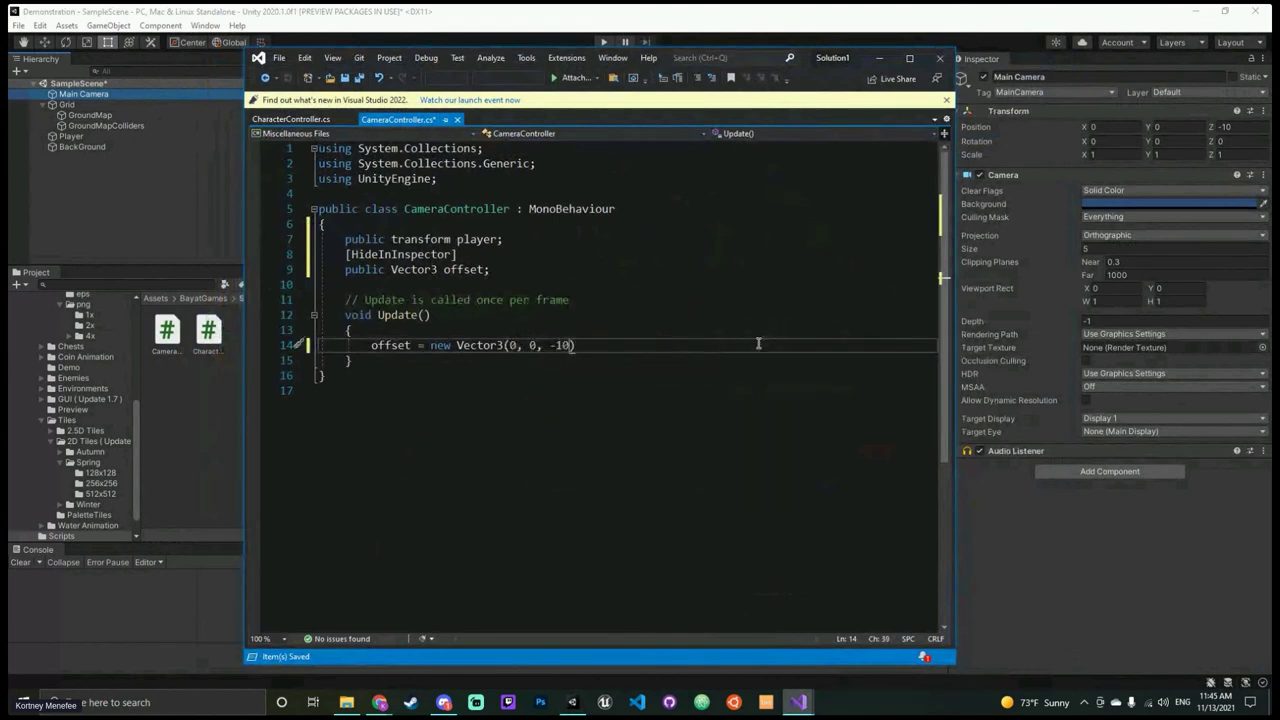
type(");")
key("Return")
key("Return")
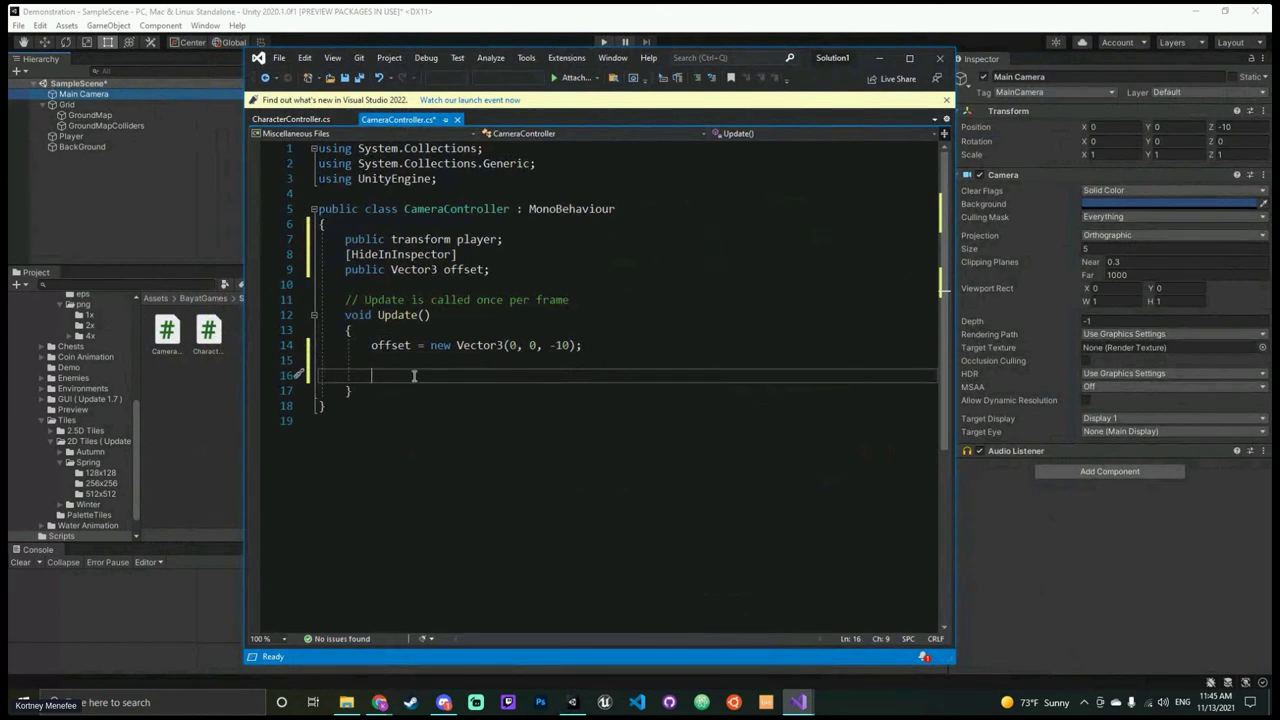
Step: Below the offset line, write transform.position = new Vector3() with empty arguments
type("transfor")
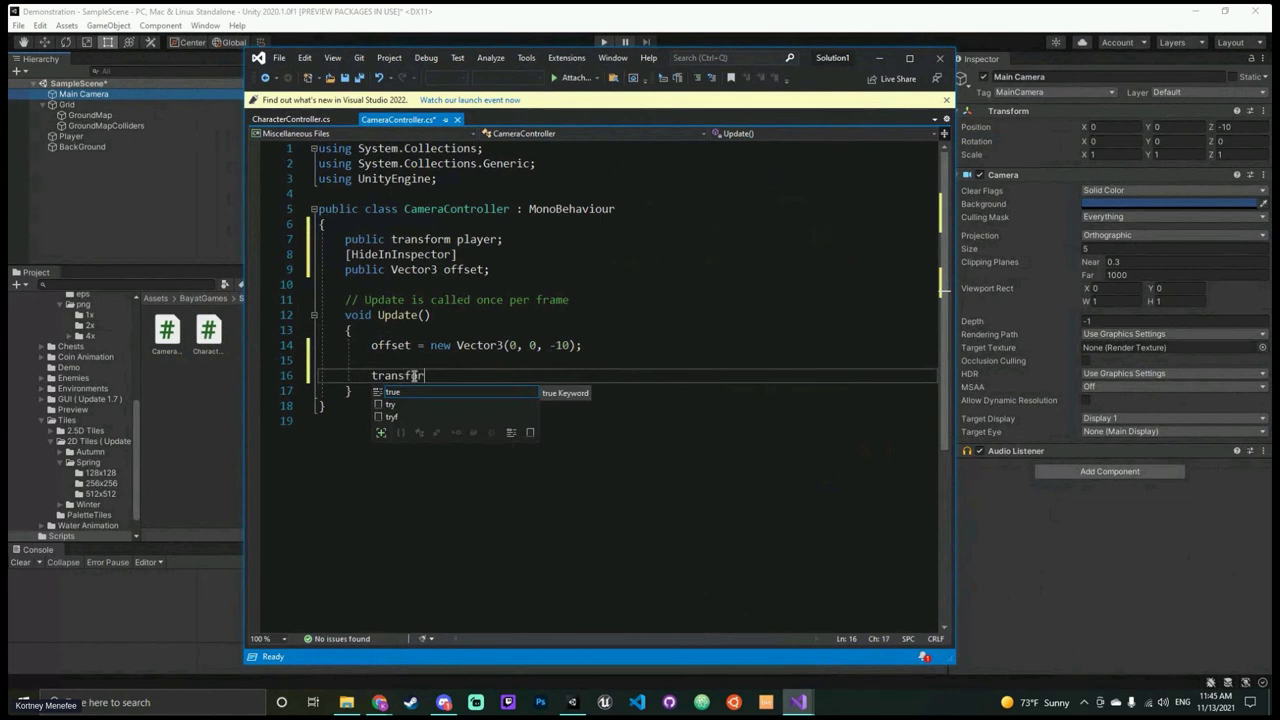
type("m.pos")
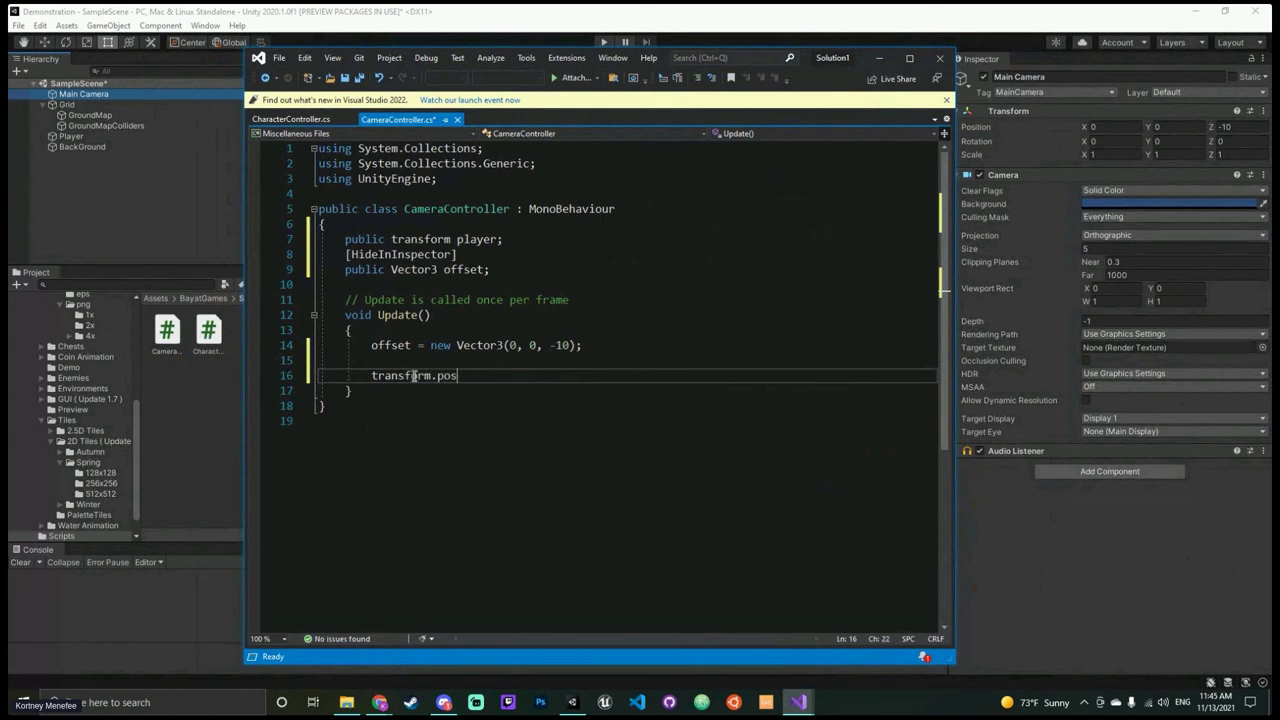
type("ition =")
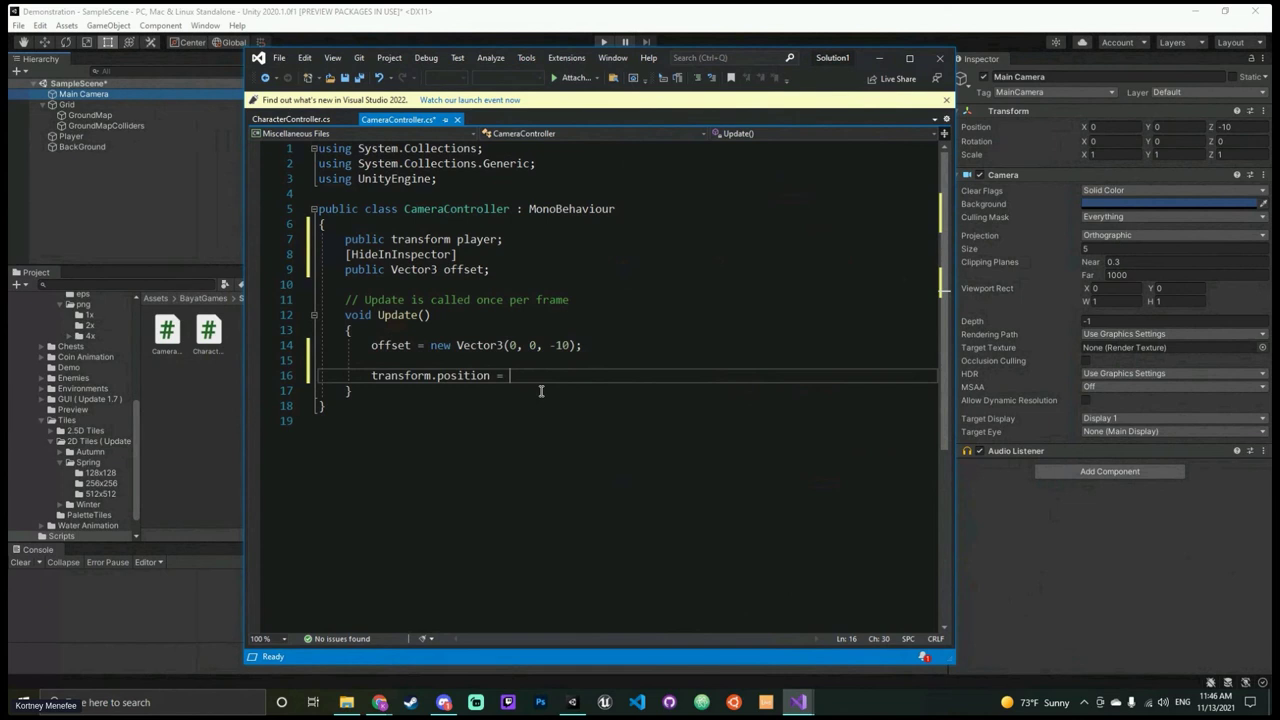
type("new Vector3")
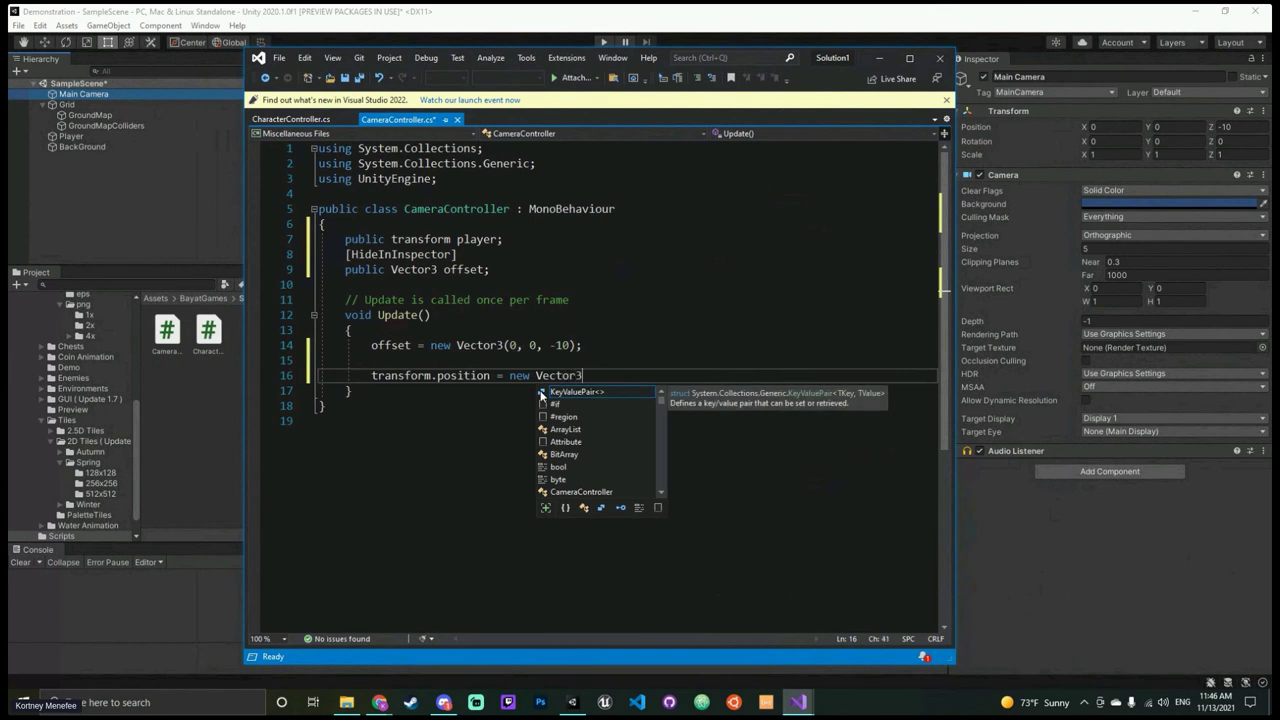
type("(")
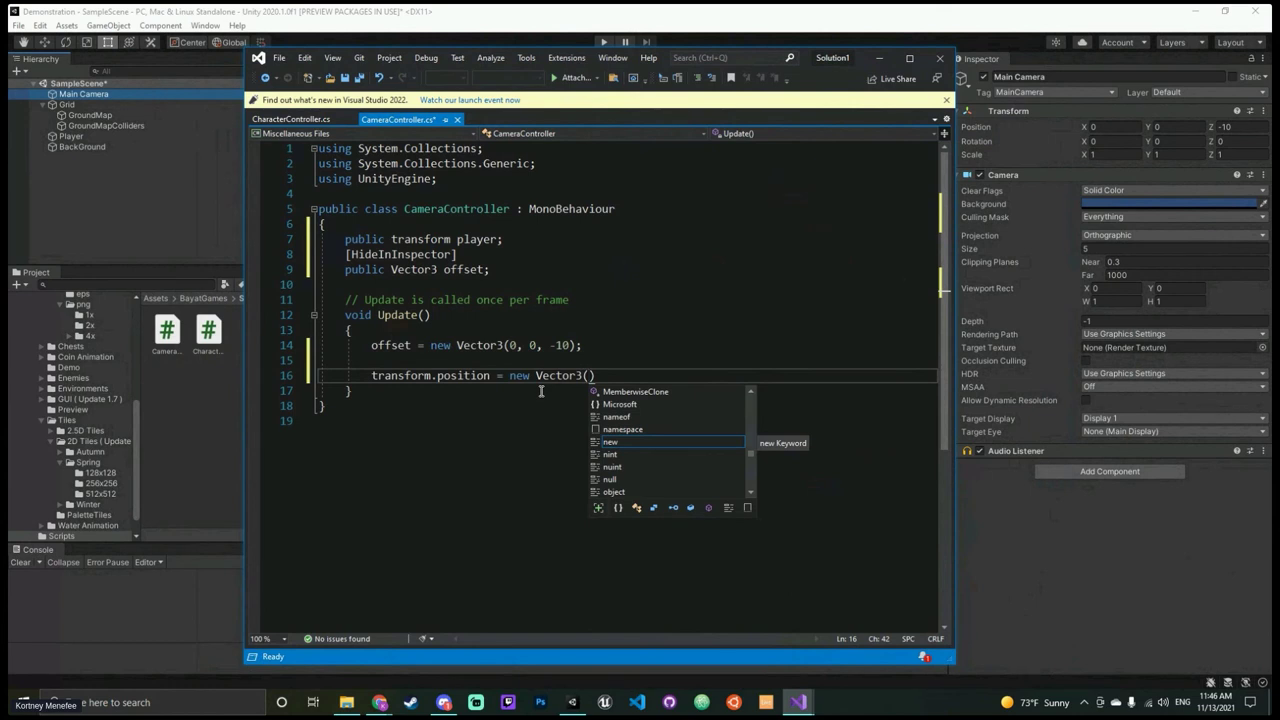
Step: Enter player.position.x followed by a comma as the first argument of the transform.position vector
type("player")
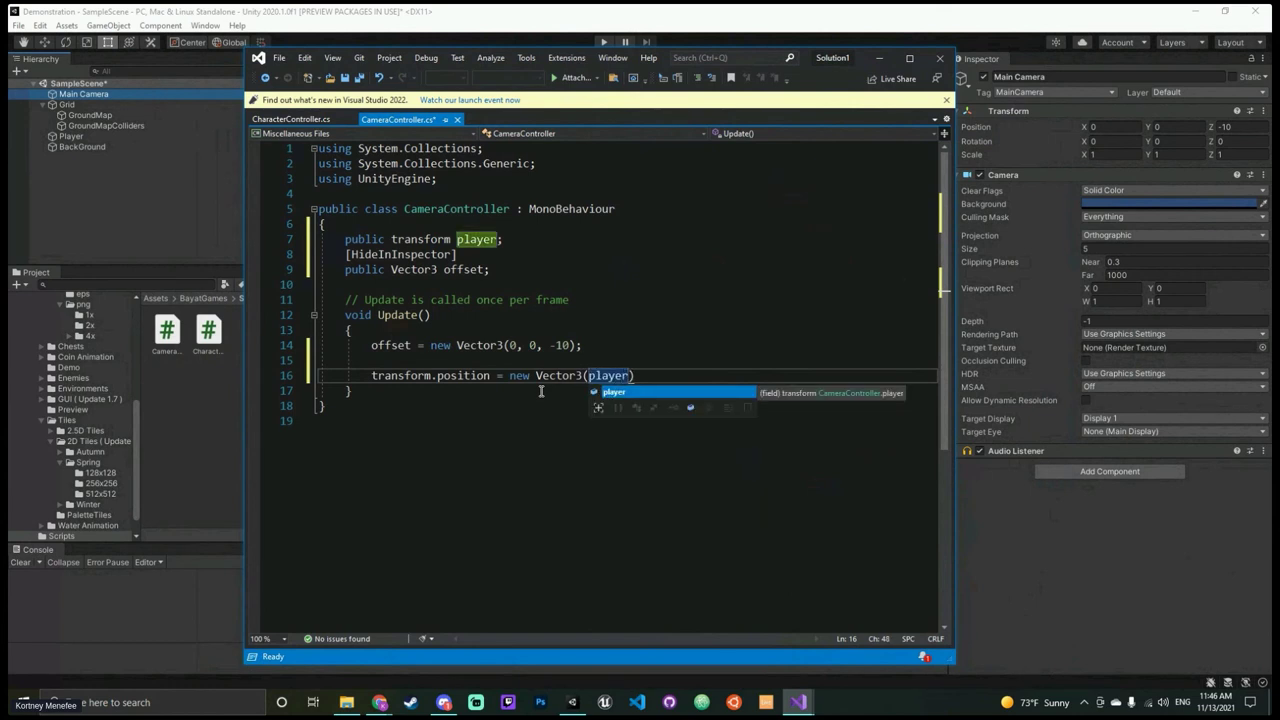
type(".position")
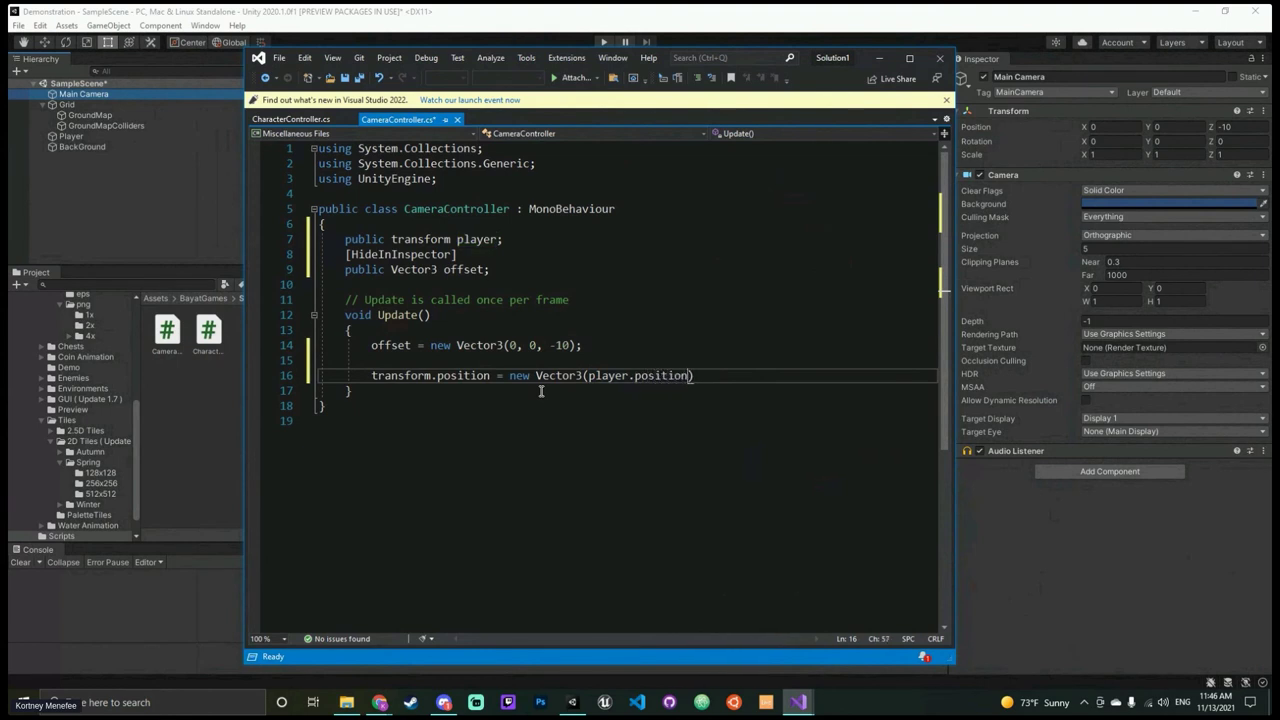
type(".x")
type(" +")
key("BackSpace")
key("BackSpace")
type(",")
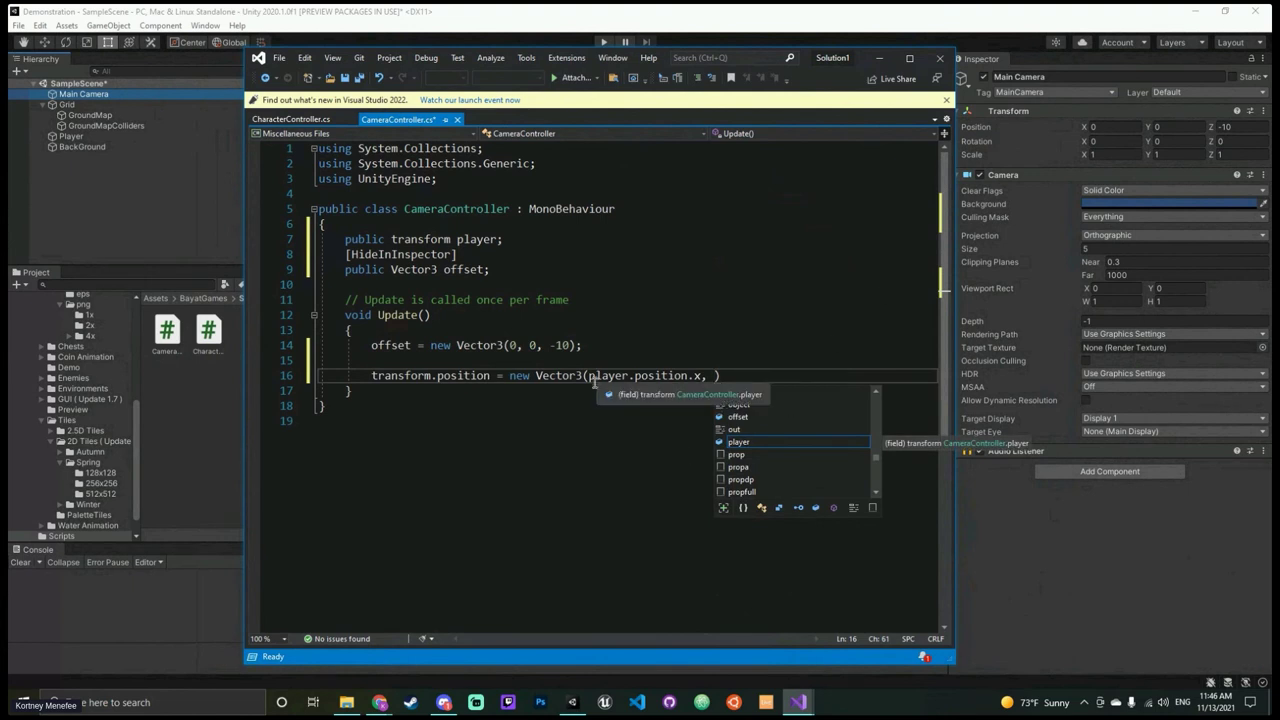
Step: Copy player.position.x into the second argument and change it to player.position.y, followed by a comma
left_click_drag(590, 376, 697, 380)
key("ctrl+c")
left_click(711, 376)
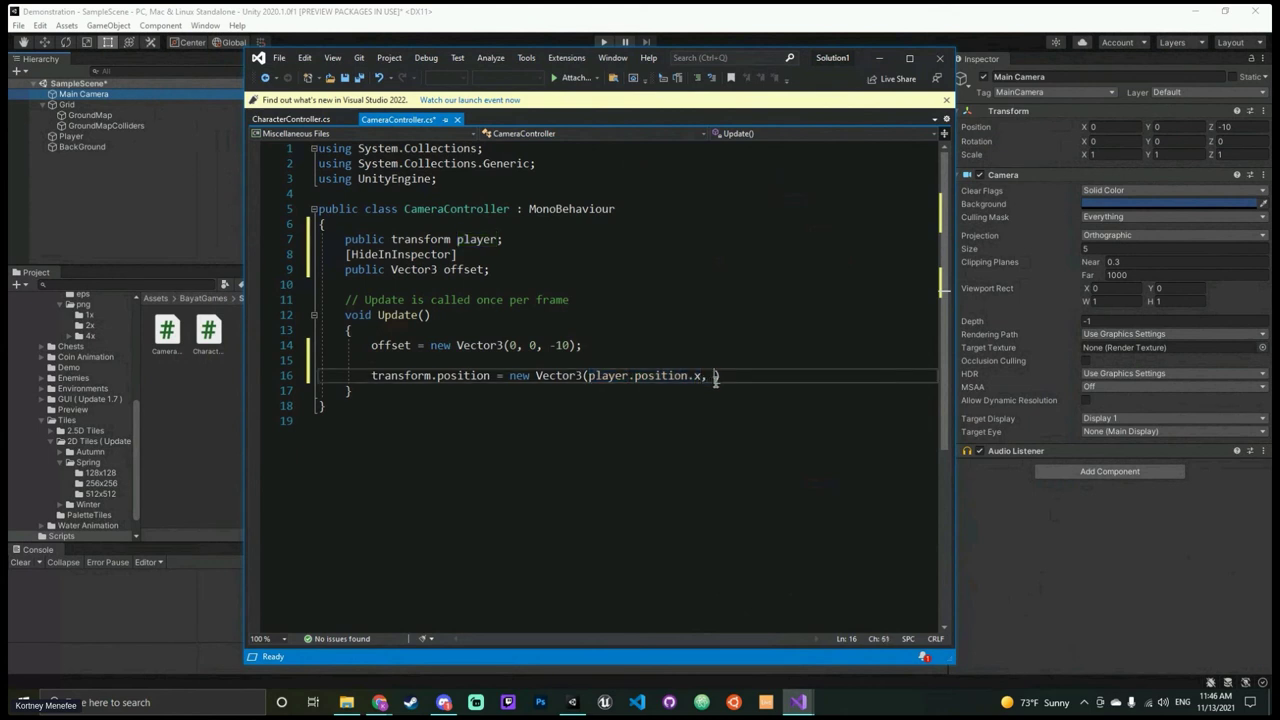
key("ctrl+v")
key("BackSpace")
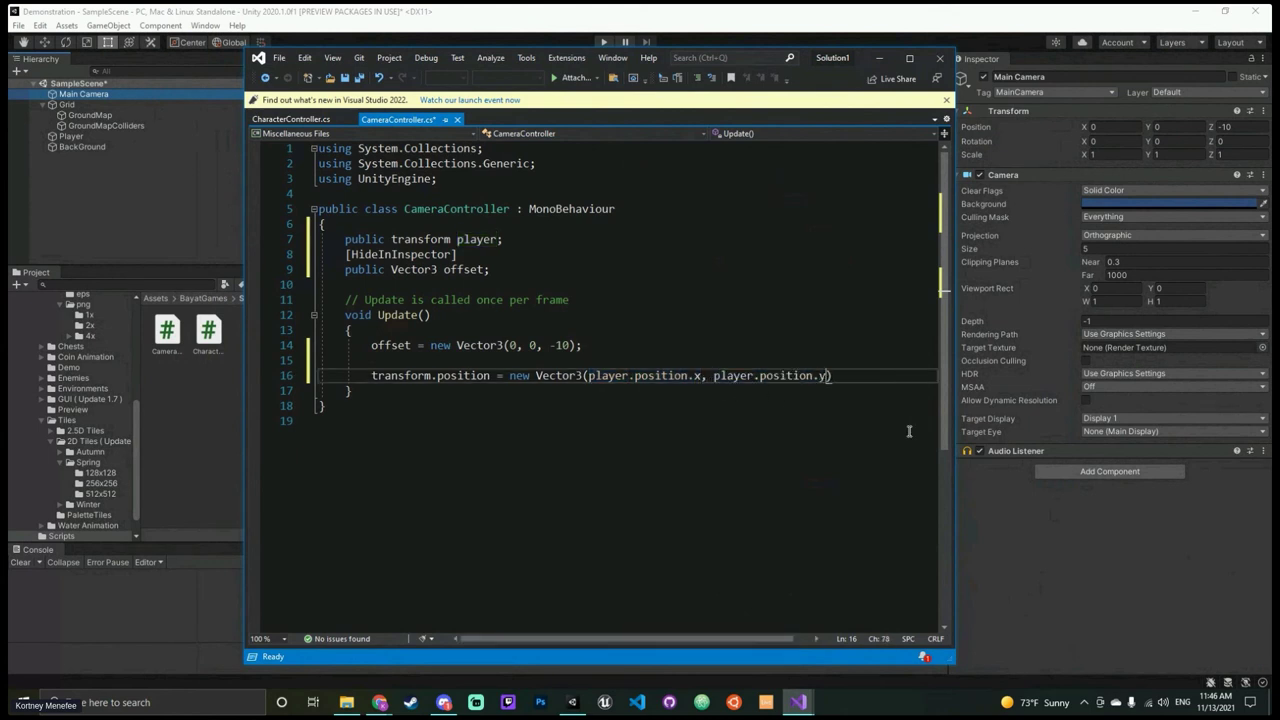
type("y,")
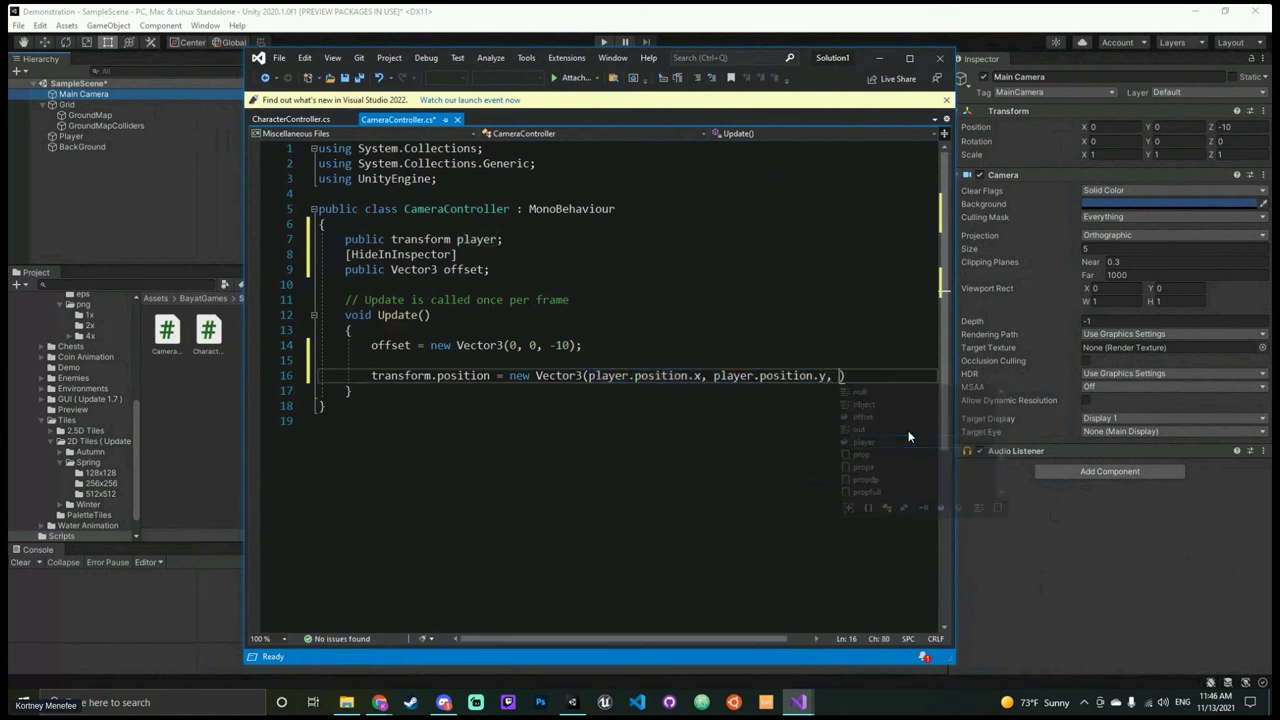
Step: Reuse the copied expression for the third argument and make it player.position.z + offset.z
key("ctrl+v")
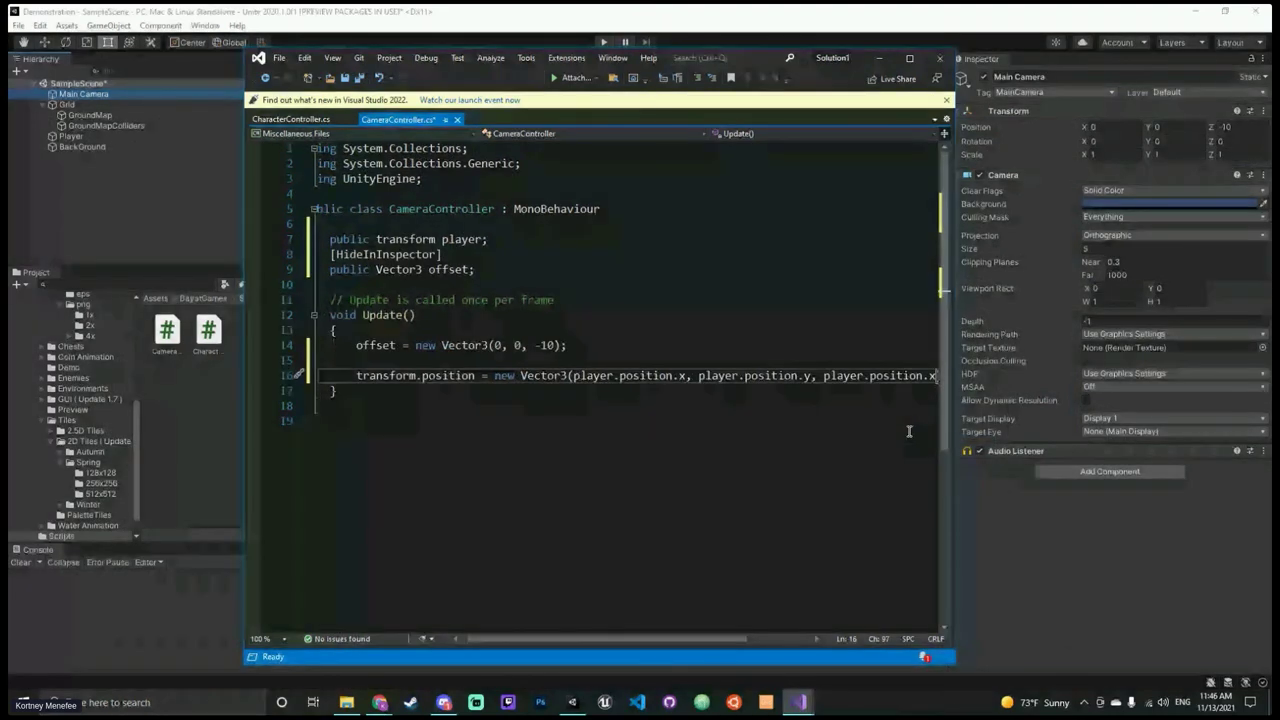
key("BackSpace")
type("z + ")
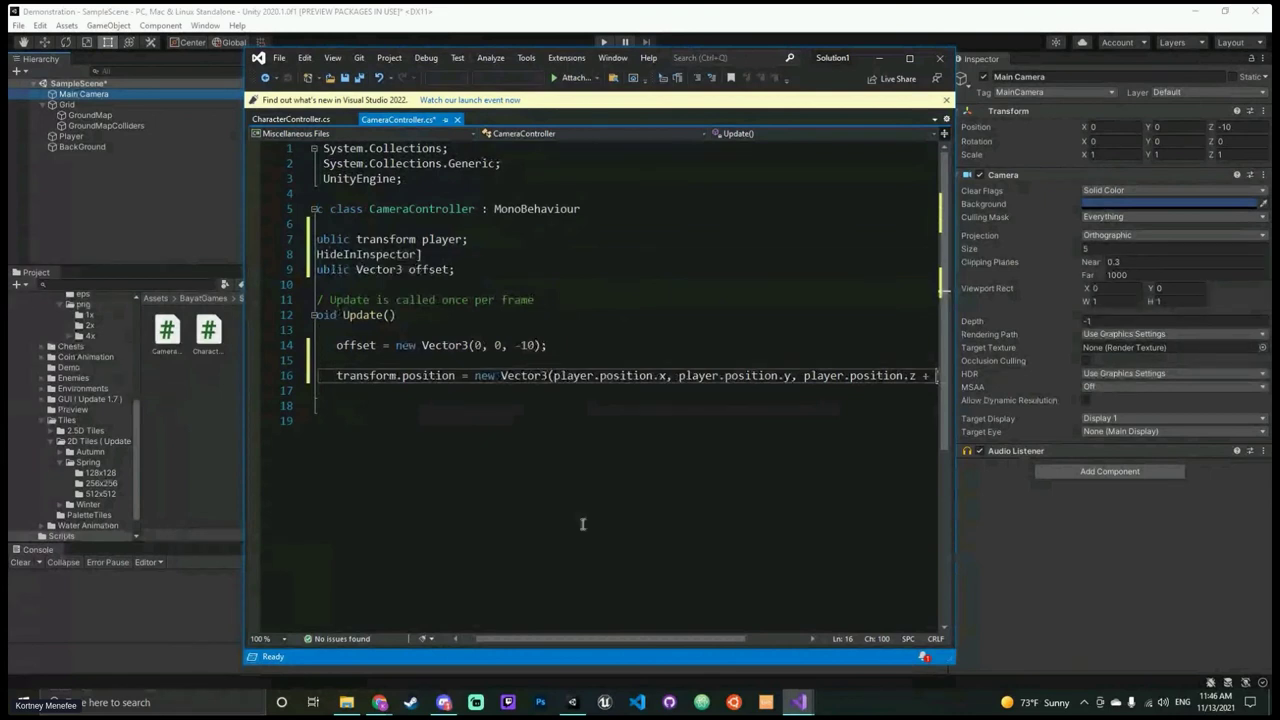
type("offset")
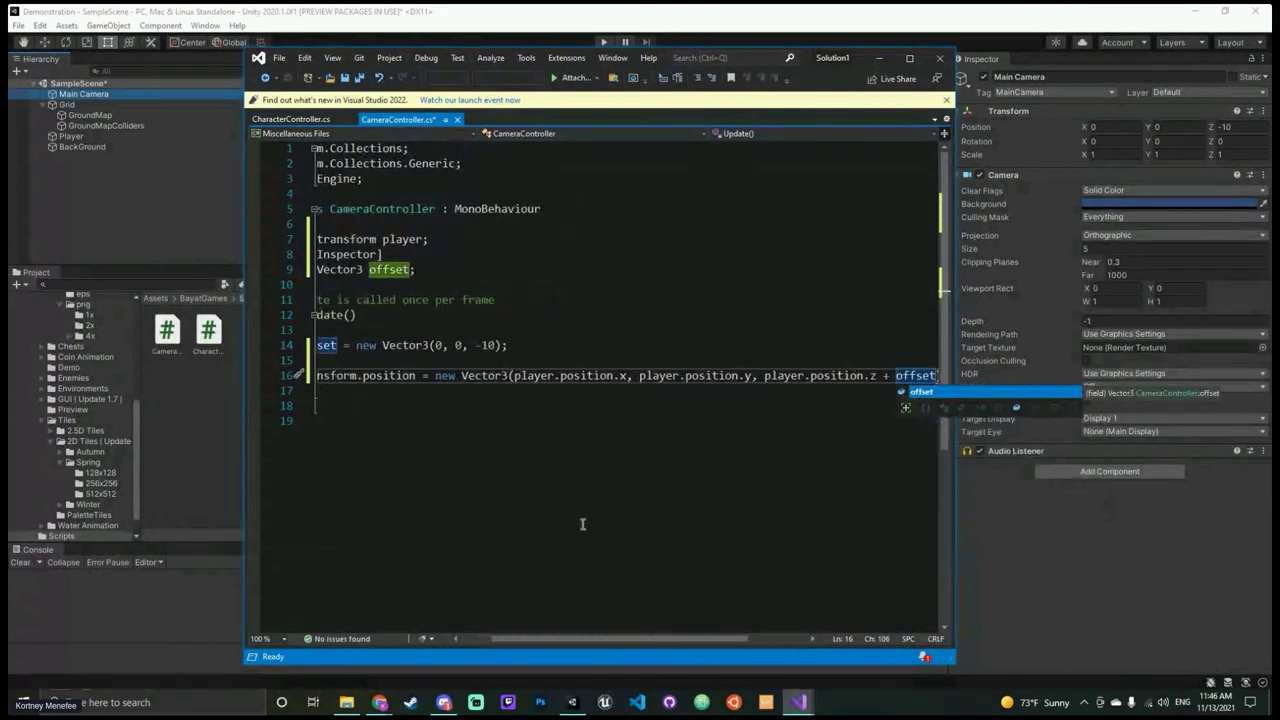
type(".z")
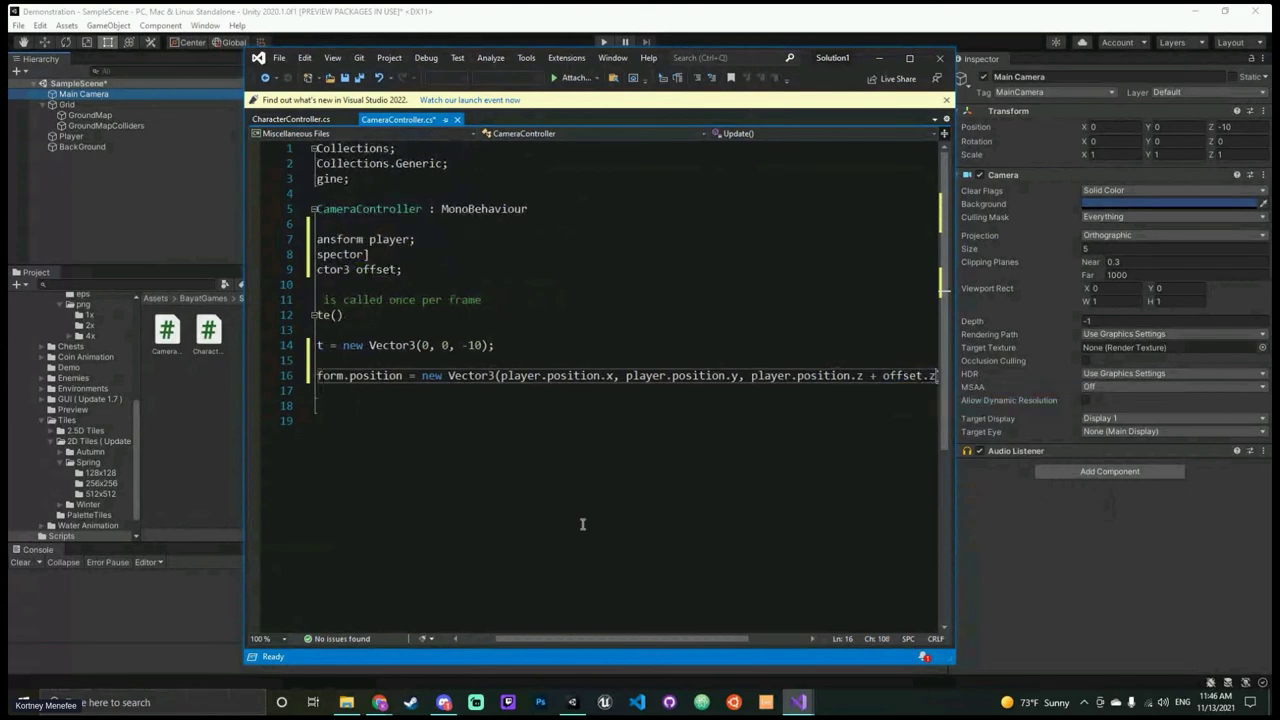
Step: End the transform.position statement with a semicolon and save the CameraController script
left_click_drag(620, 638, 666, 638)
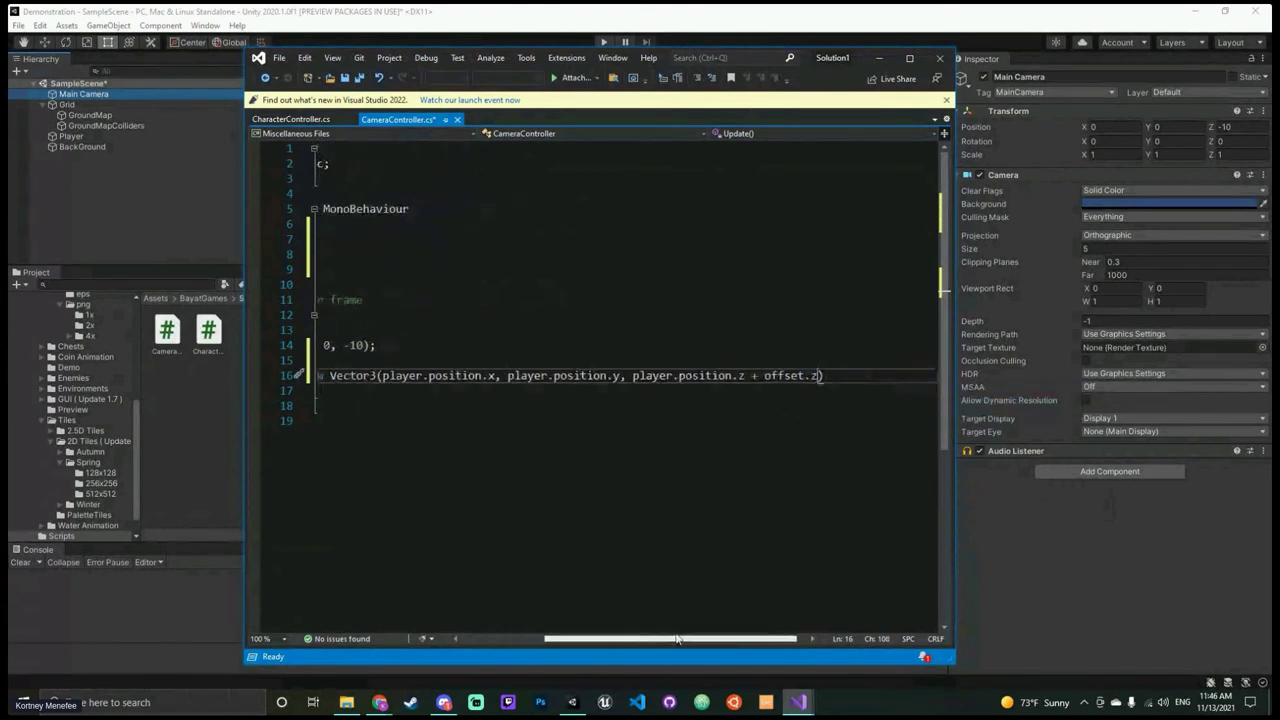
left_click_drag(738, 376, 848, 380)
left_click(630, 612)
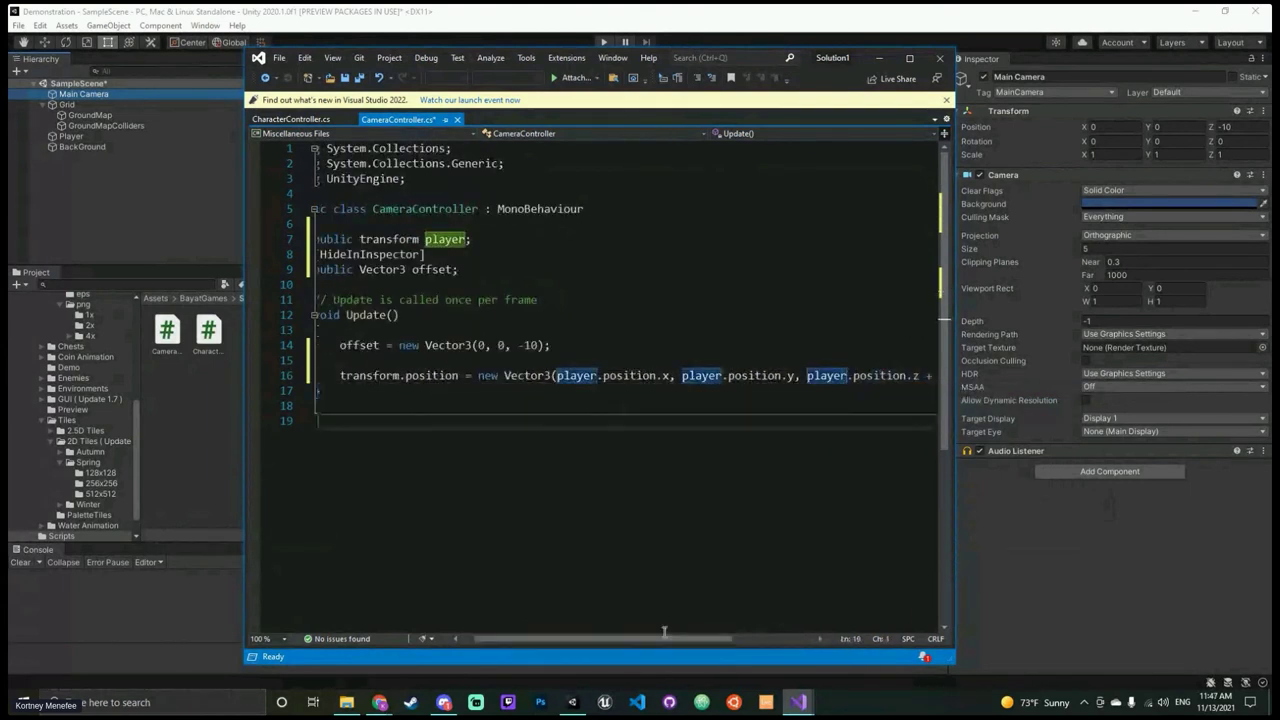
left_click_drag(676, 641, 762, 641)
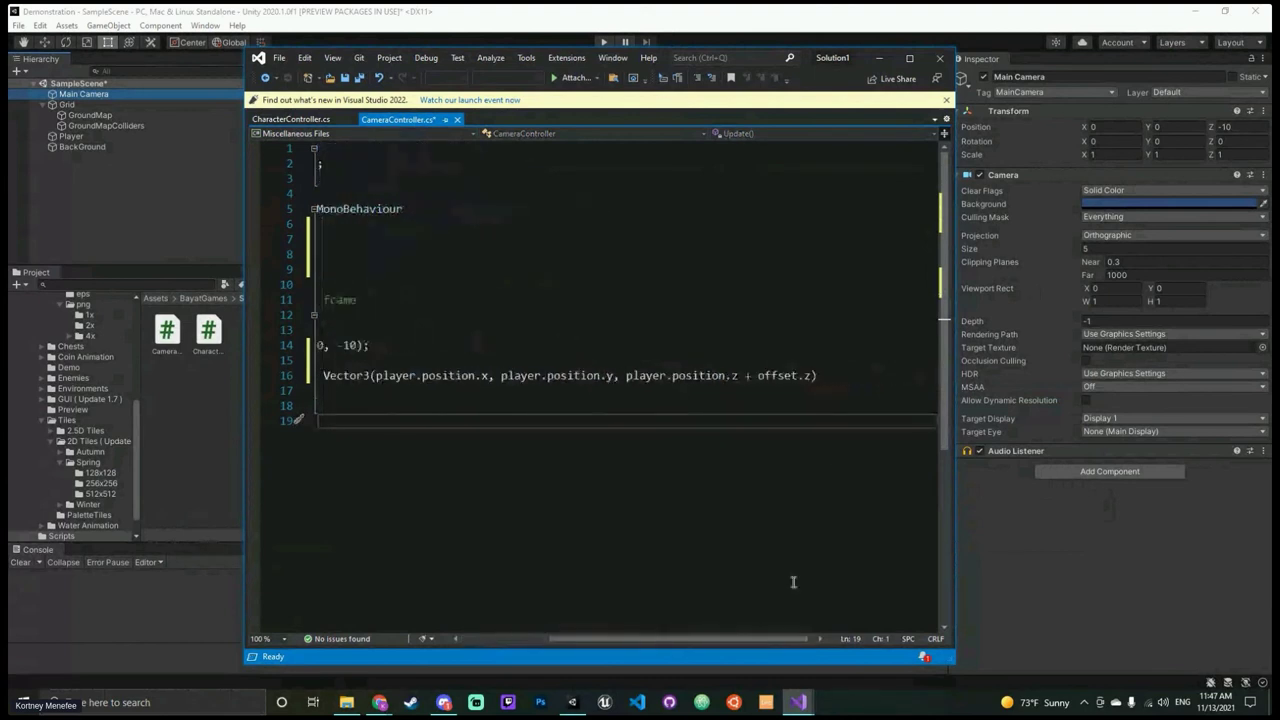
left_click(859, 377)
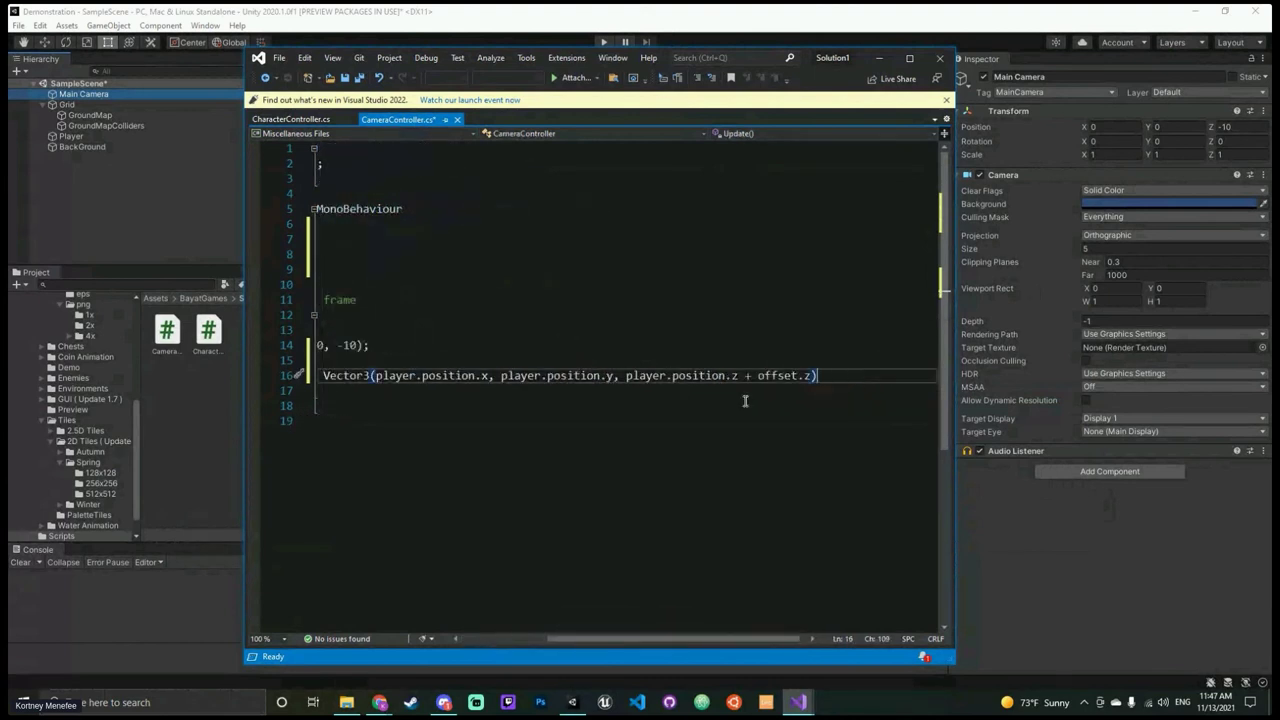
type(";")
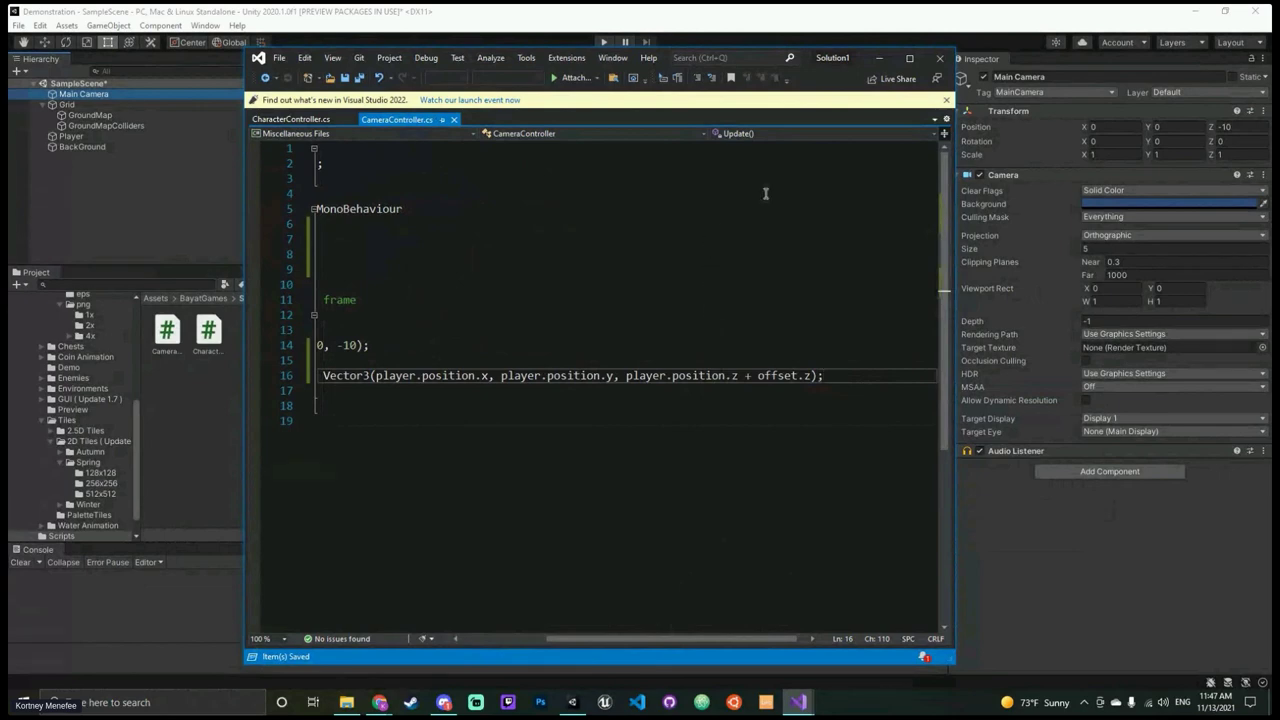
Step: Switch back to Unity and add the Camera Controller script as a component of Main Camera
left_click(878, 57)
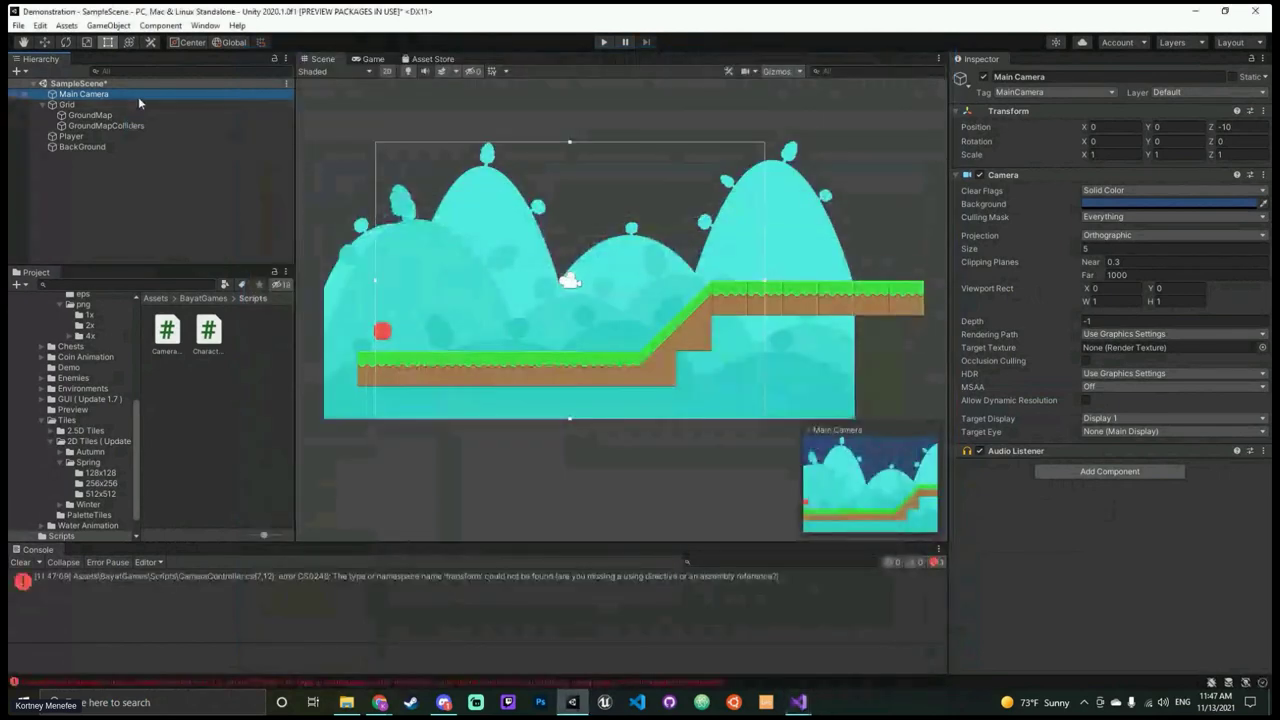
left_click(1099, 471)
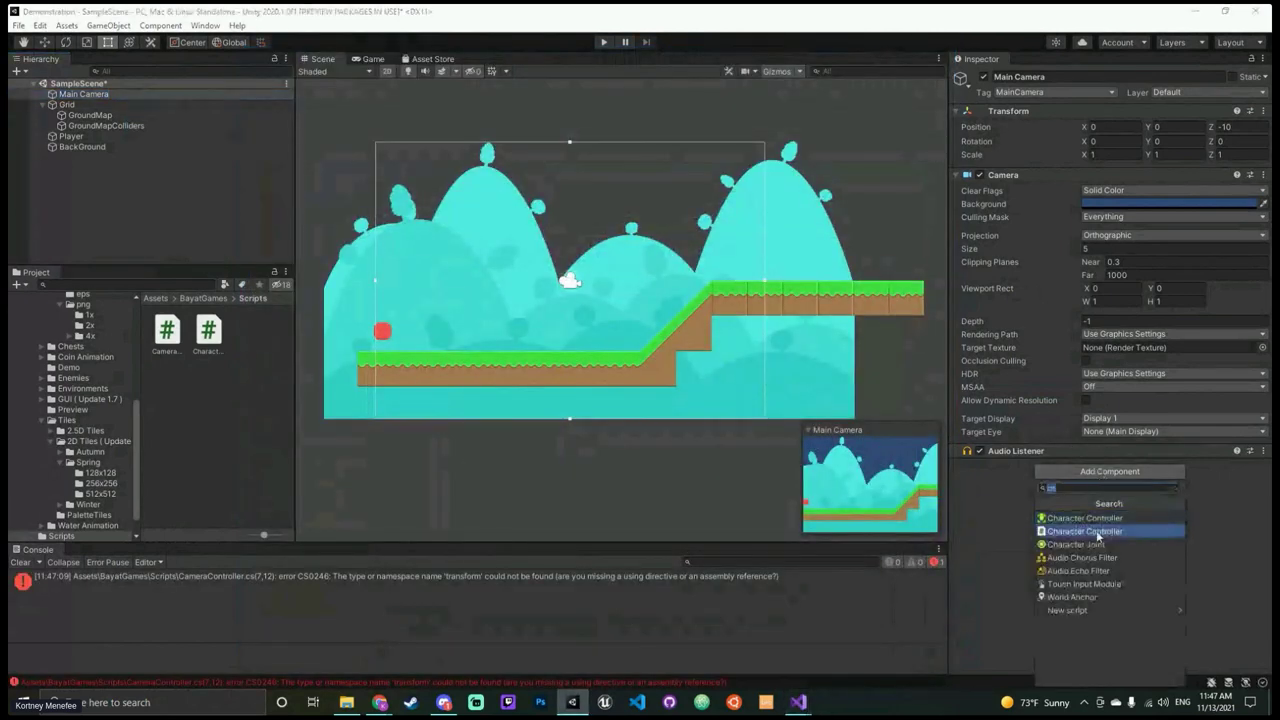
type("cam")
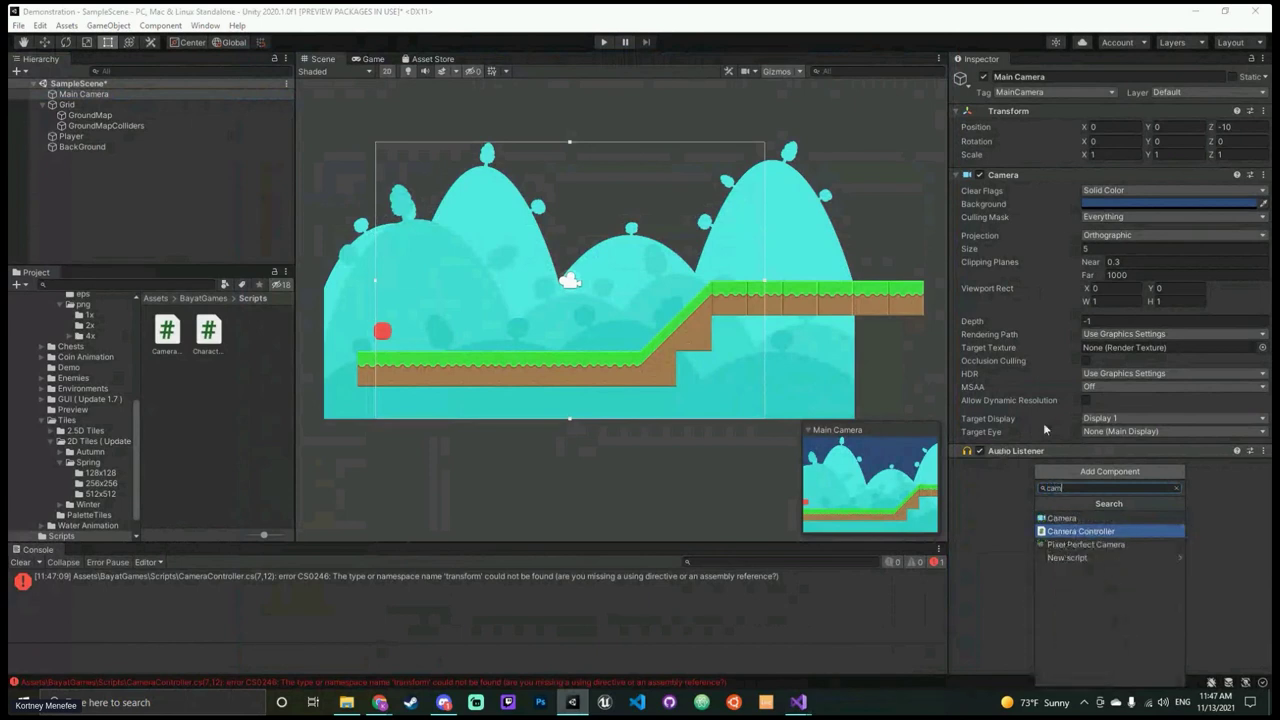
left_click(1095, 531)
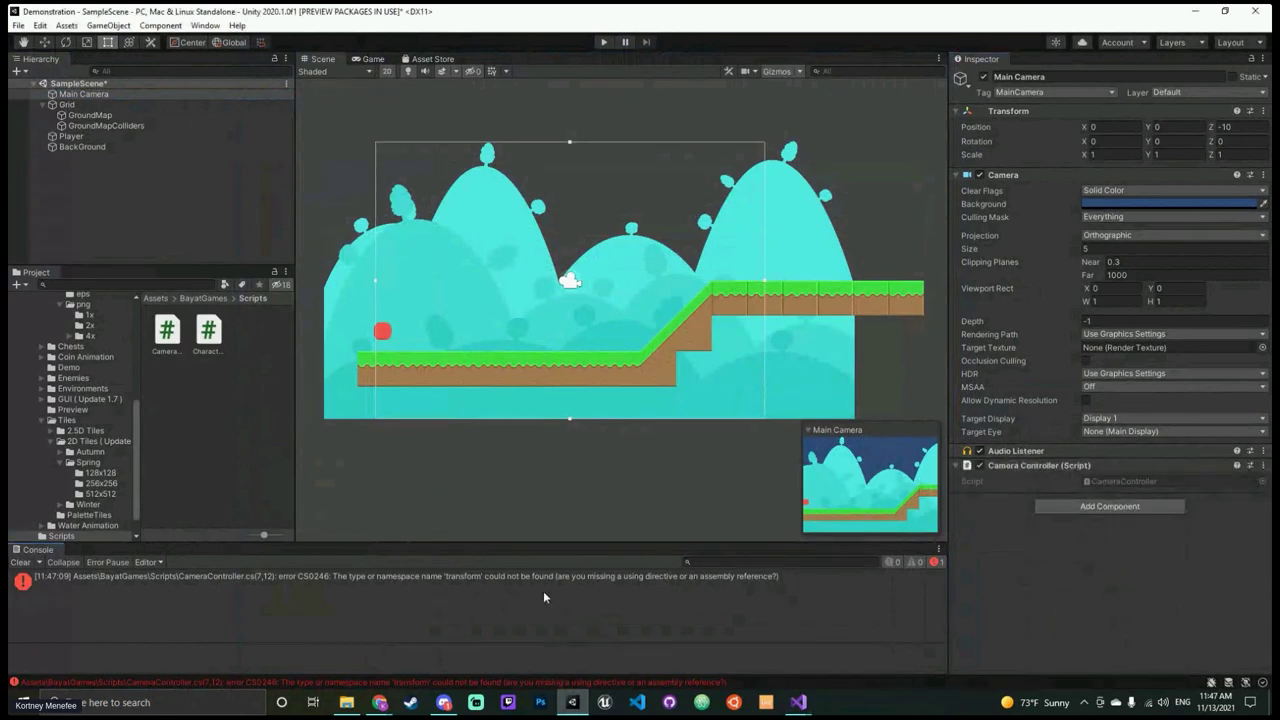
Step: In Visual Studio, correct the player variable's type to Transform in the CameraController script, save it and return to Unity
mouse_move(797, 702)
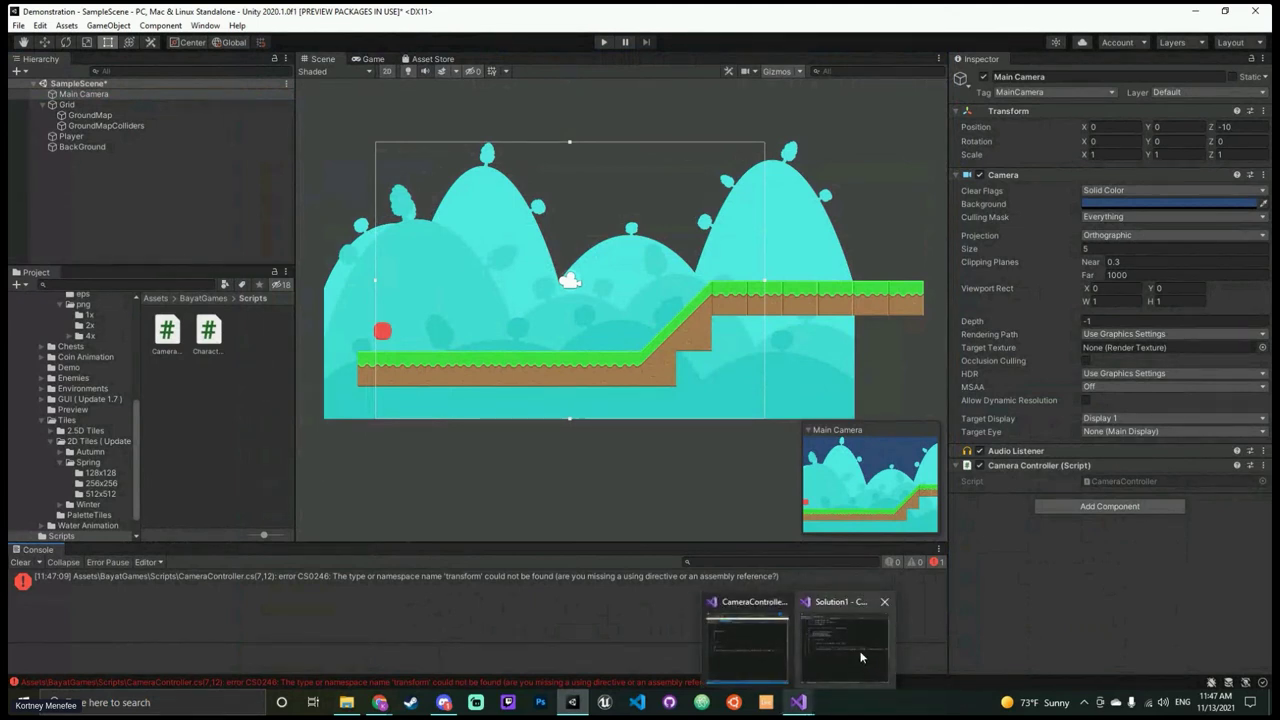
left_click(801, 703)
left_click(766, 664)
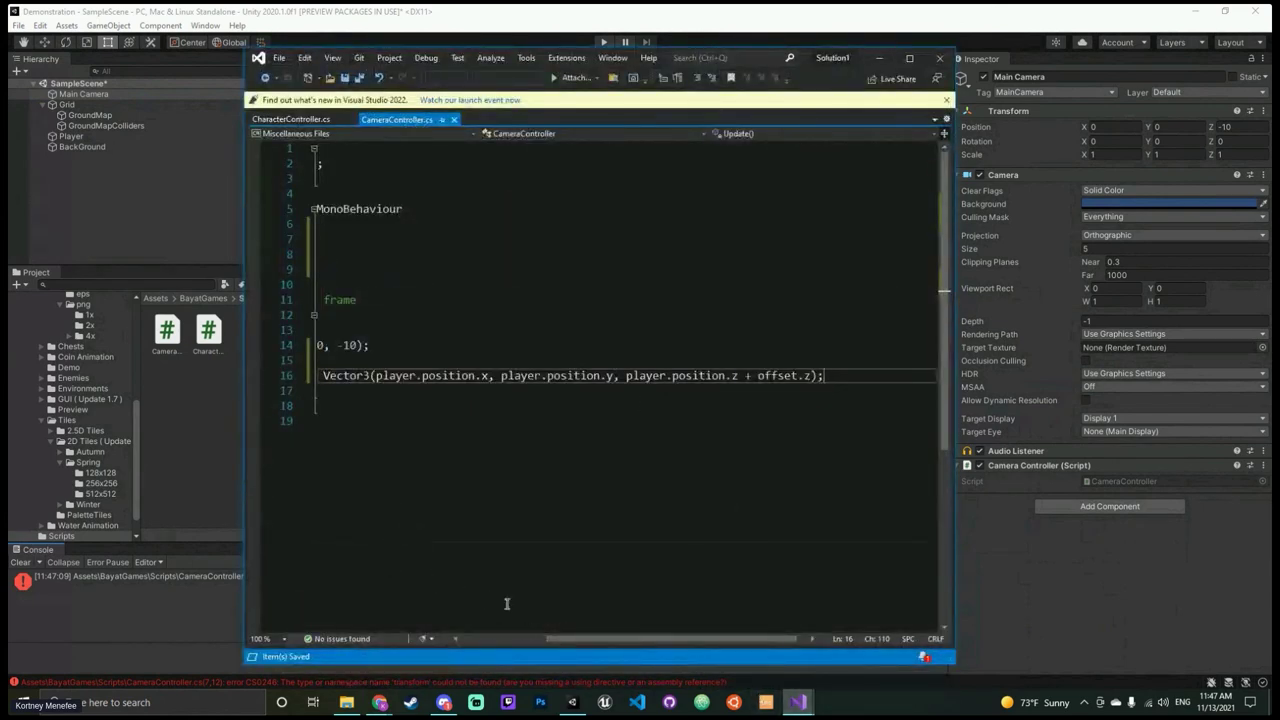
left_click_drag(580, 641, 487, 643)
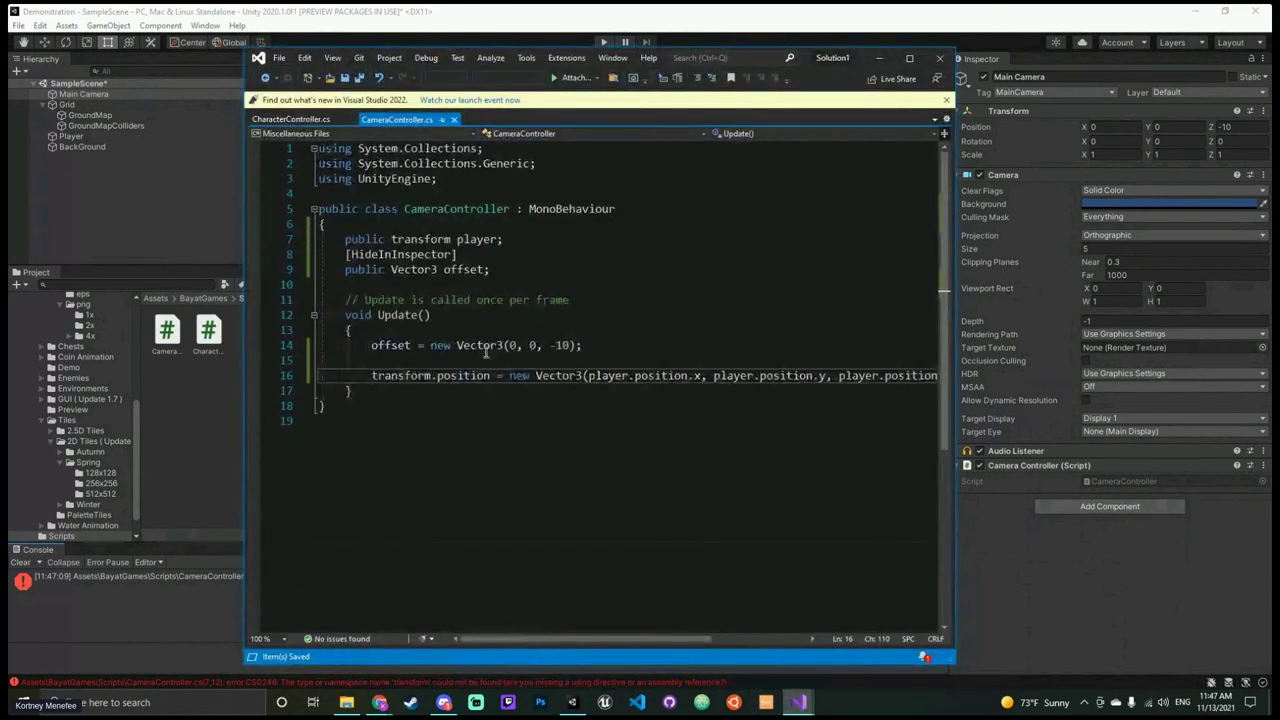
left_click_drag(866, 57, 937, 116)
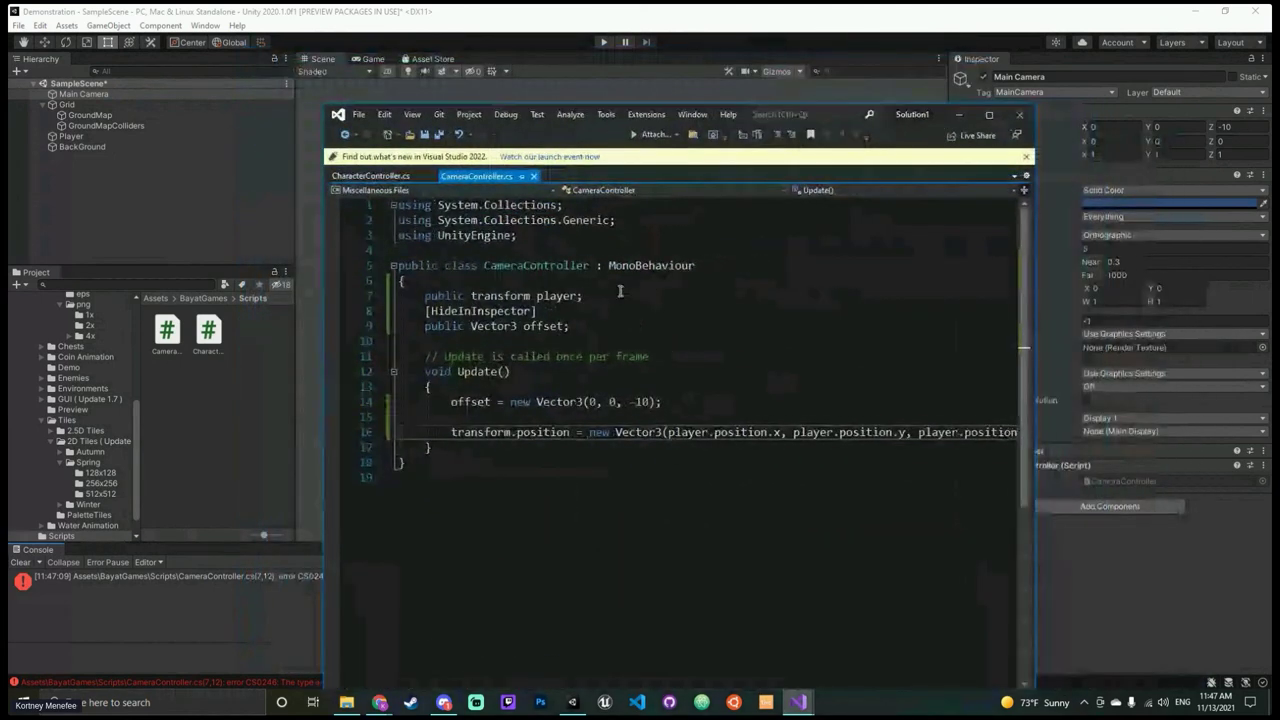
left_click(481, 296)
key("BackSpace")
type("T")
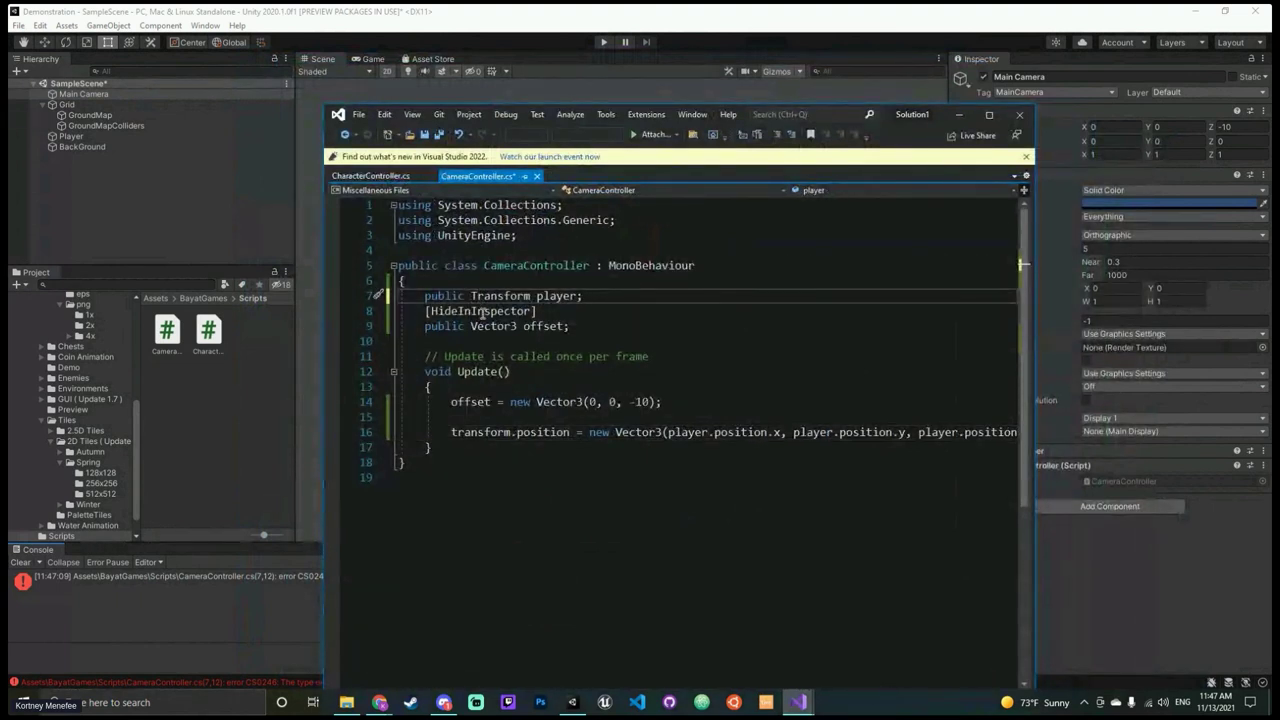
left_click(956, 114)
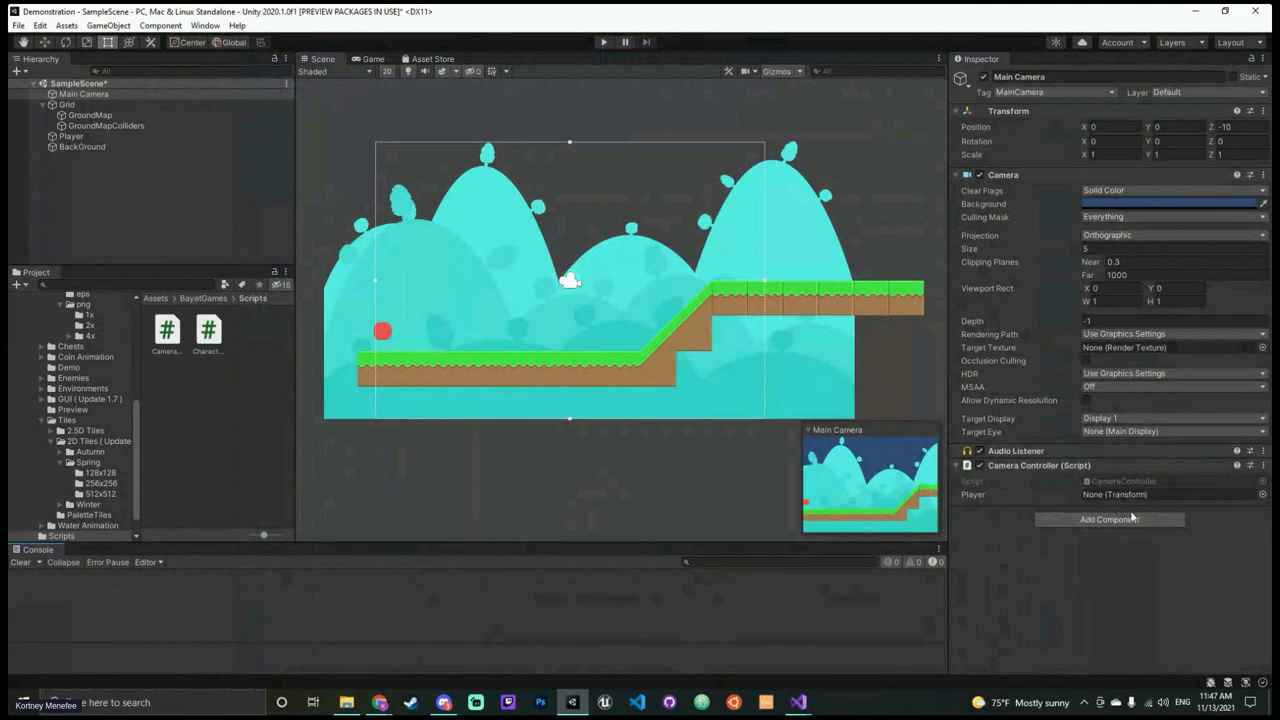
Step: Assign the Player object's transform to the Player field of Main Camera's Camera Controller component
left_click(1262, 494)
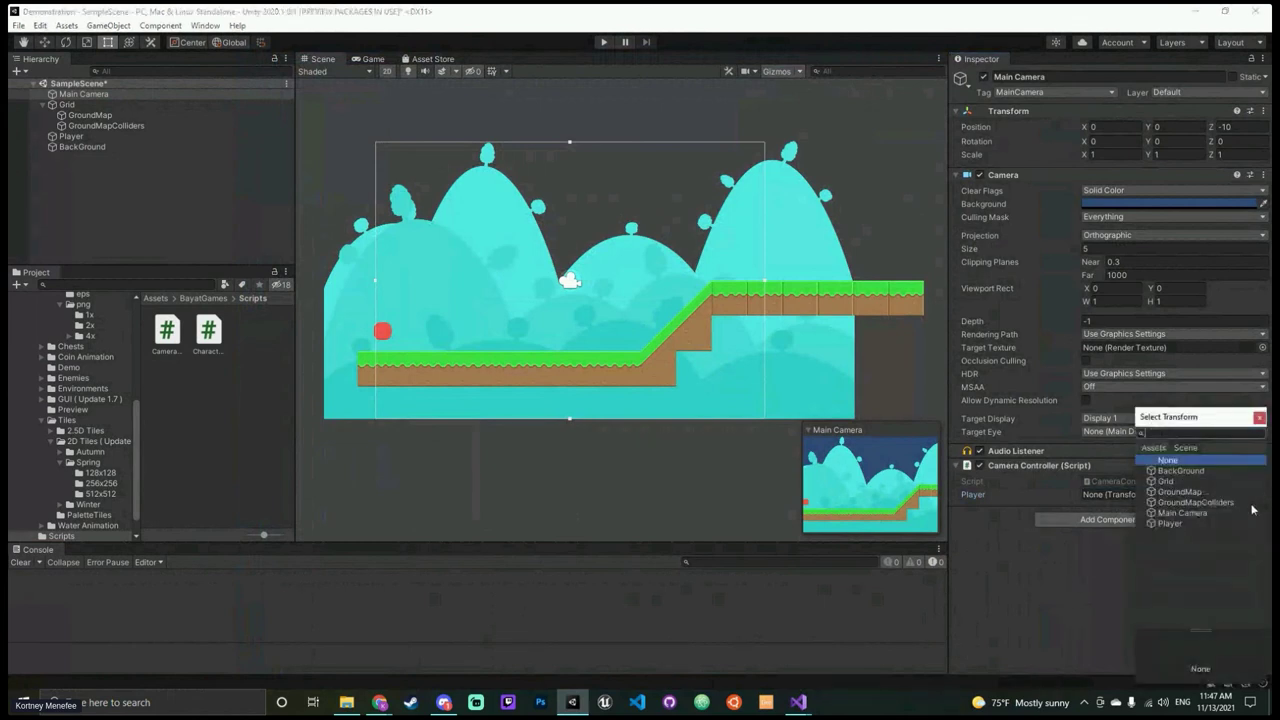
left_click(1169, 523)
left_click(1112, 574)
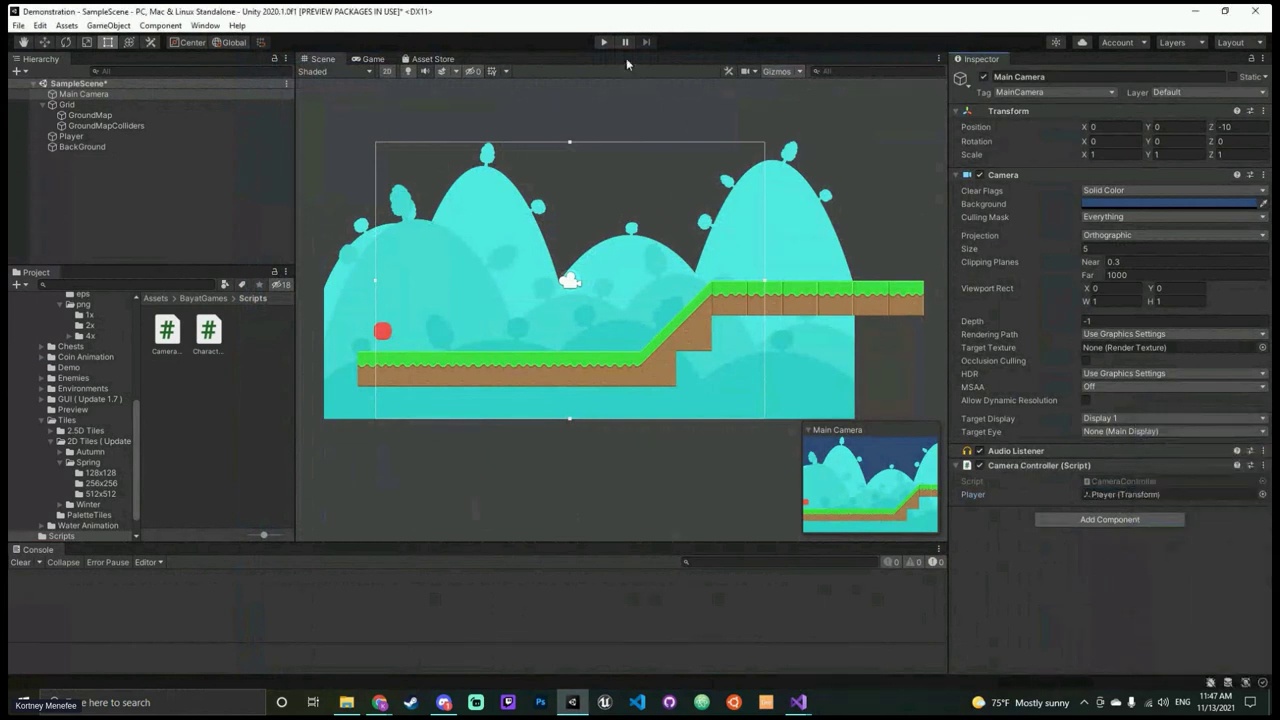
left_click_drag(109, 132, 1153, 494)
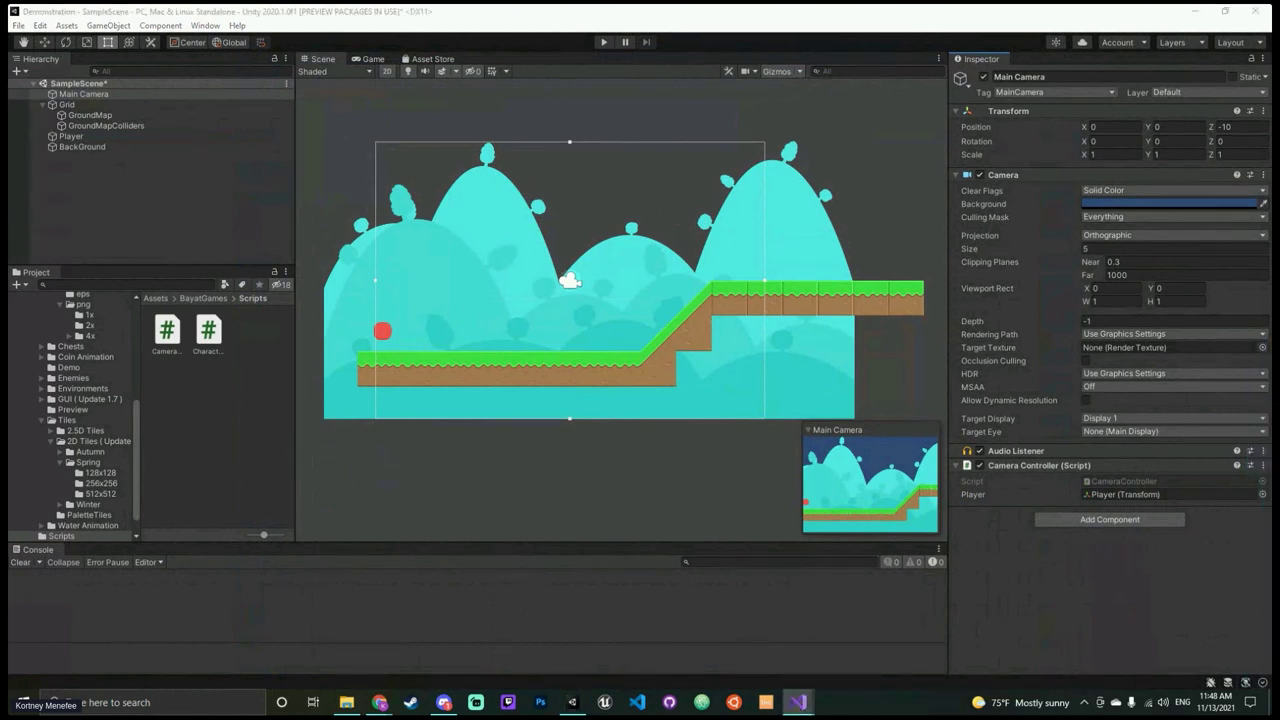
Step: Run the scene, move the player right and left to test the camera follow, and stop play mode
key("alt+Tab")
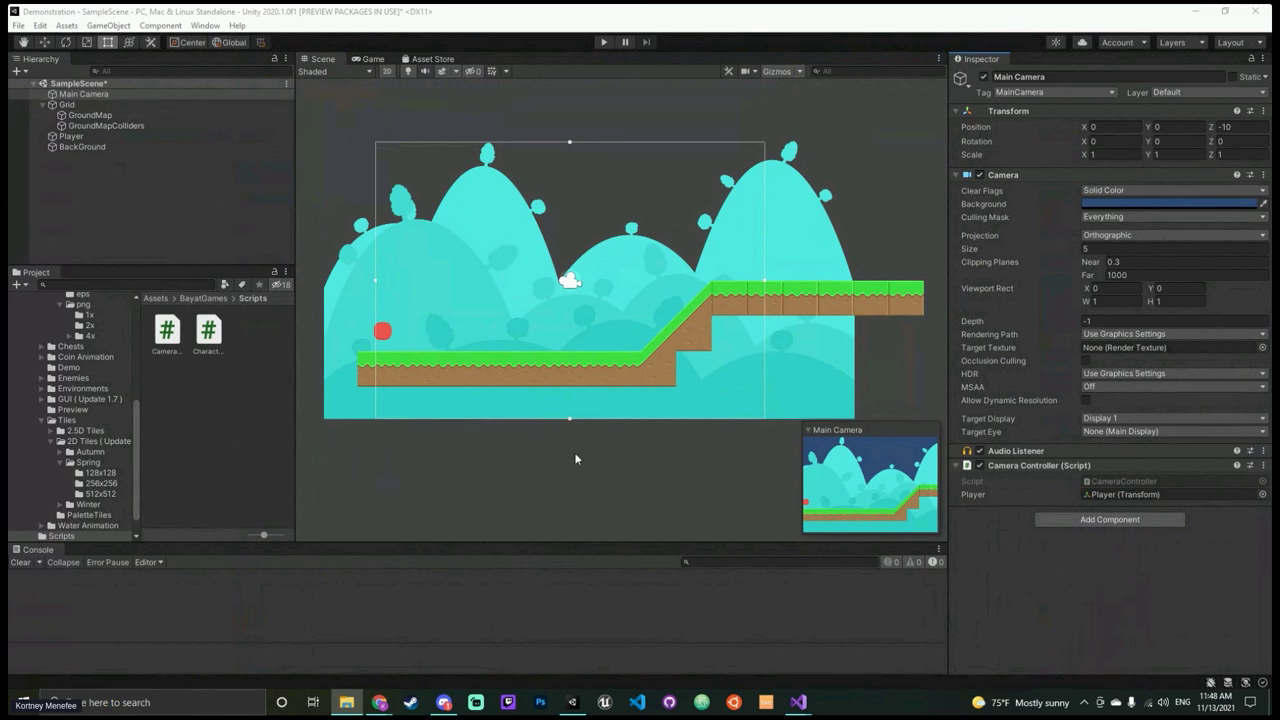
left_click(604, 43)
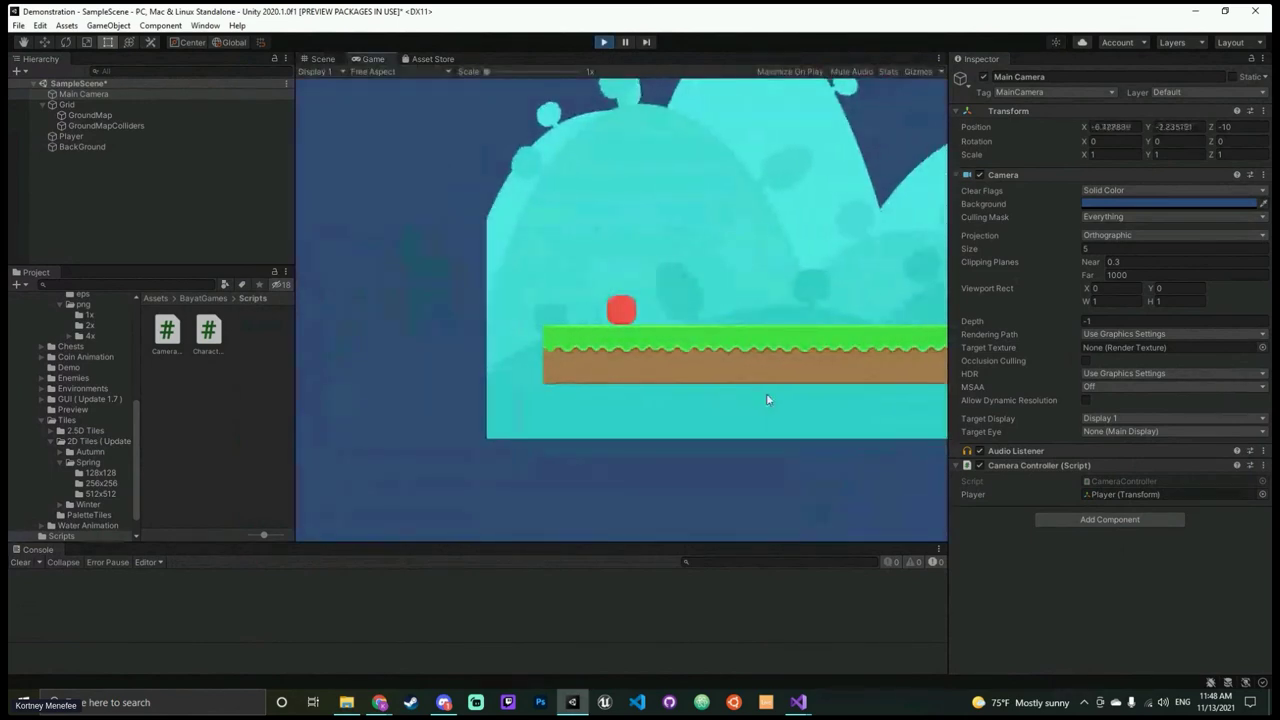
key("Right")
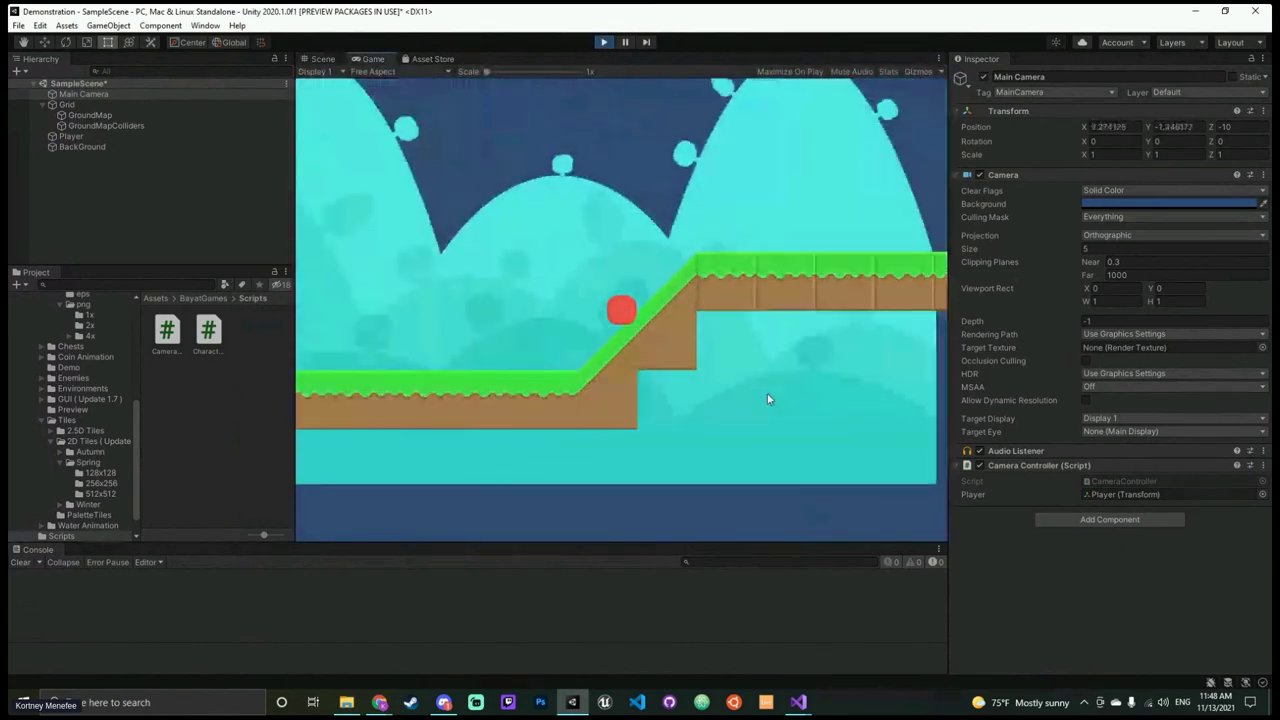
key("Left")
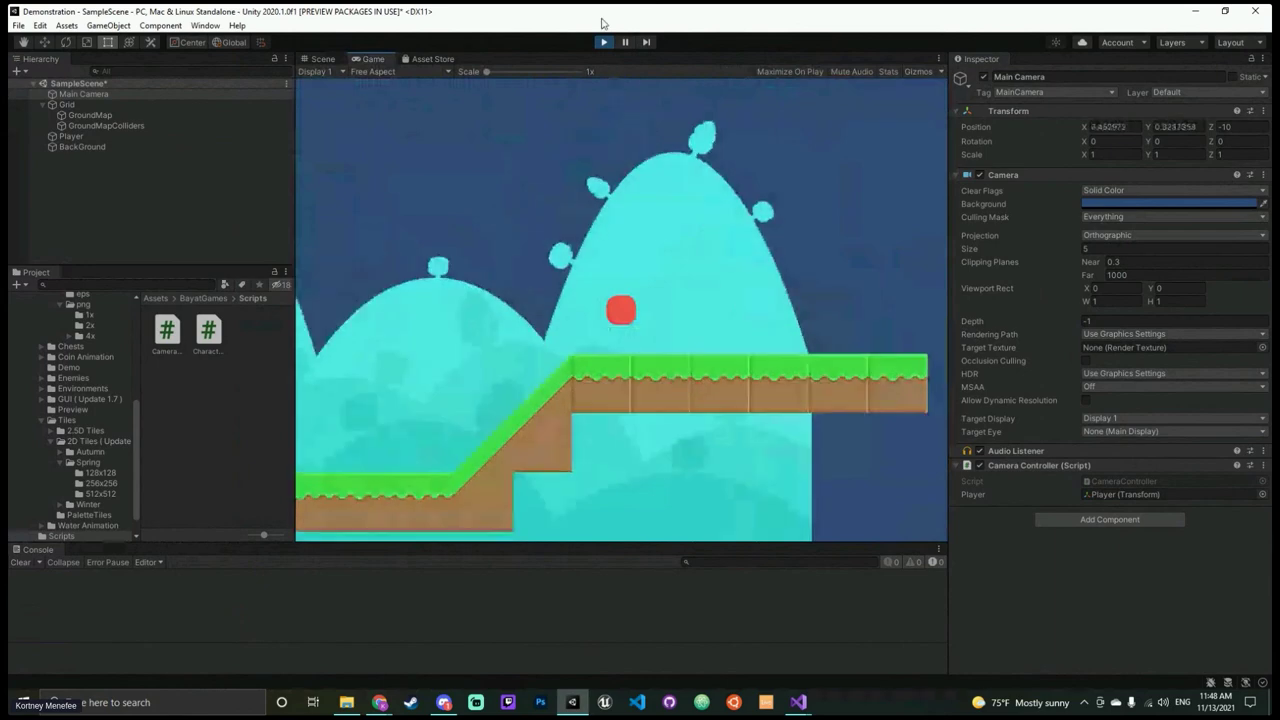
left_click(603, 42)
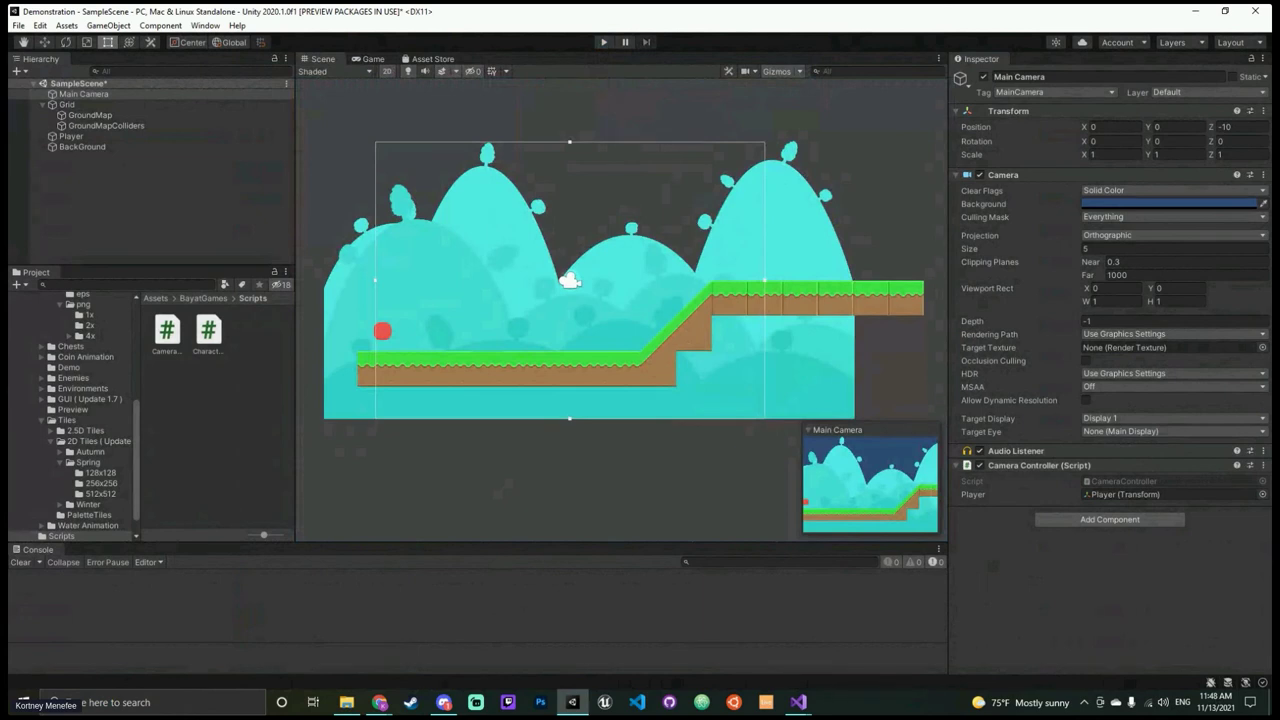
Step: Review the CameraController script in Visual Studio, checking its variables, the Update code and the class name
left_click(346, 702)
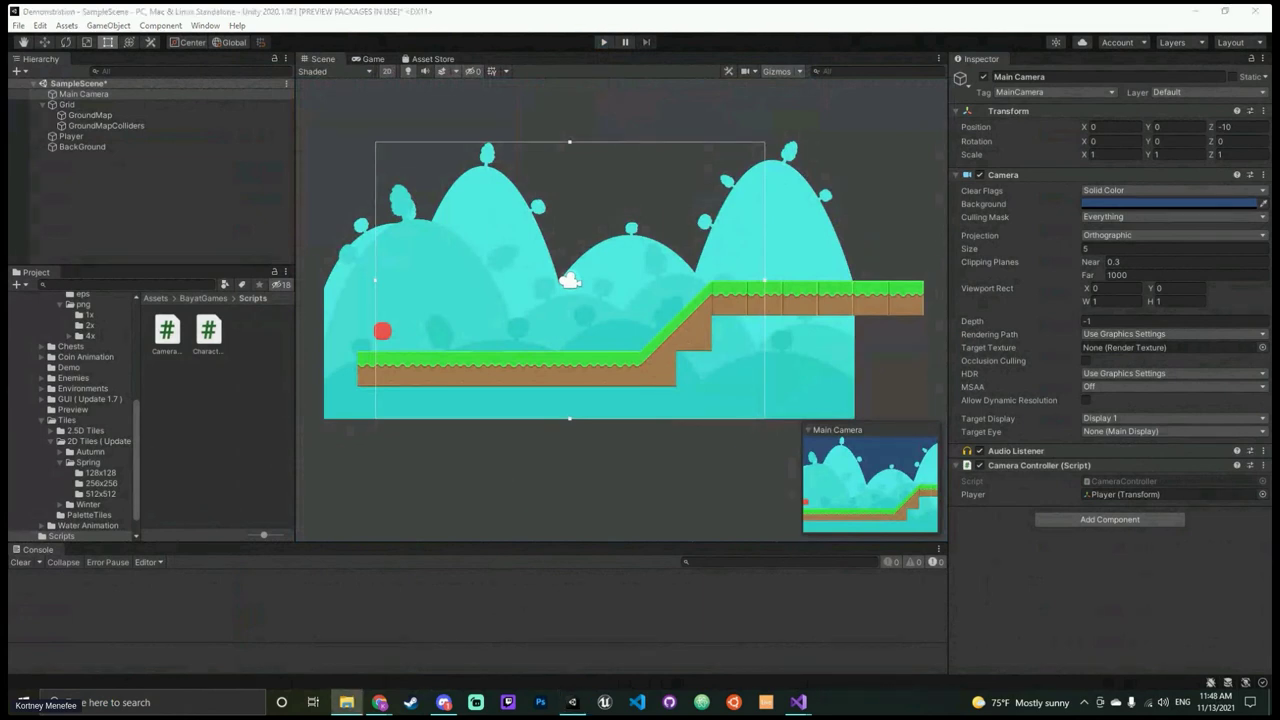
key("alt+Tab")
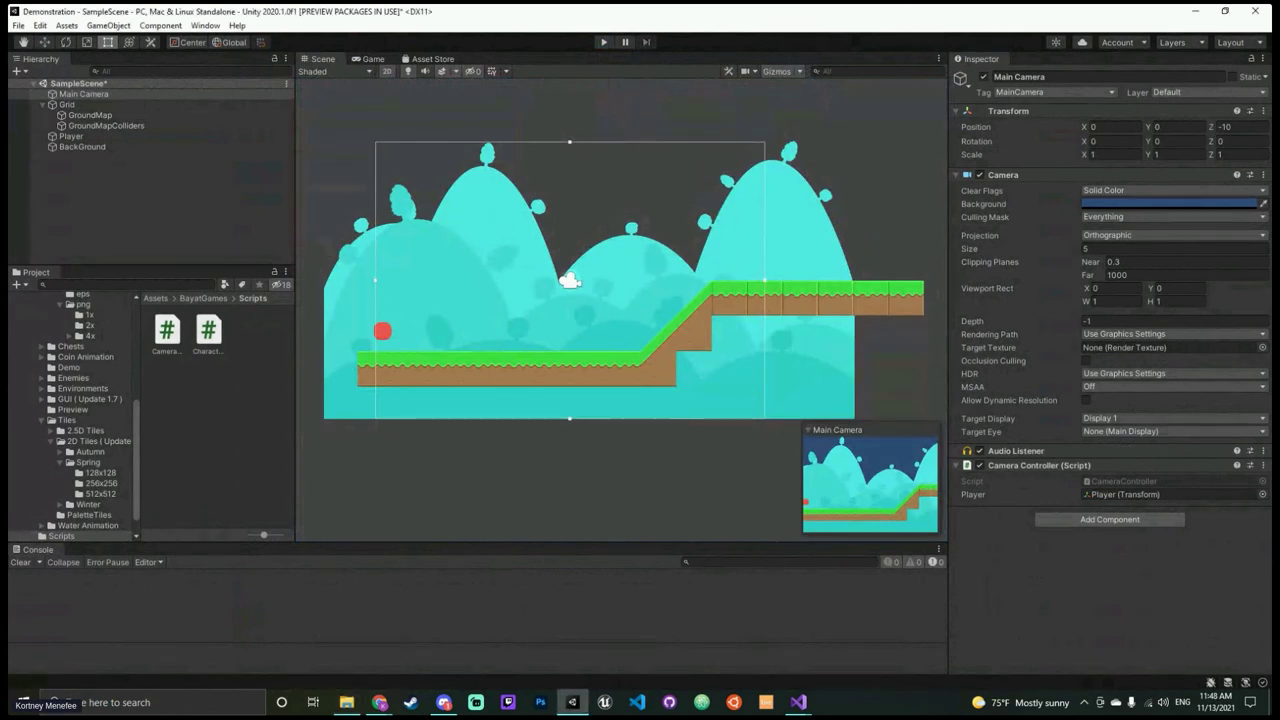
mouse_move(797, 702)
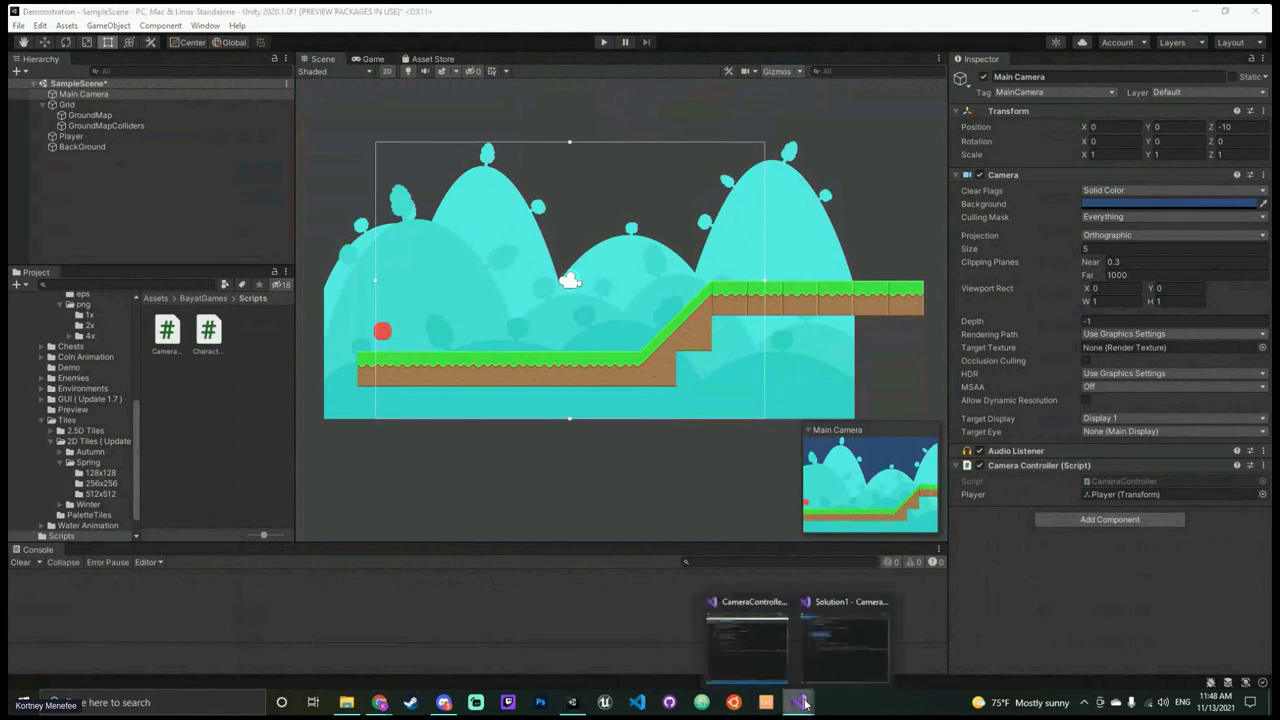
left_click(747, 656)
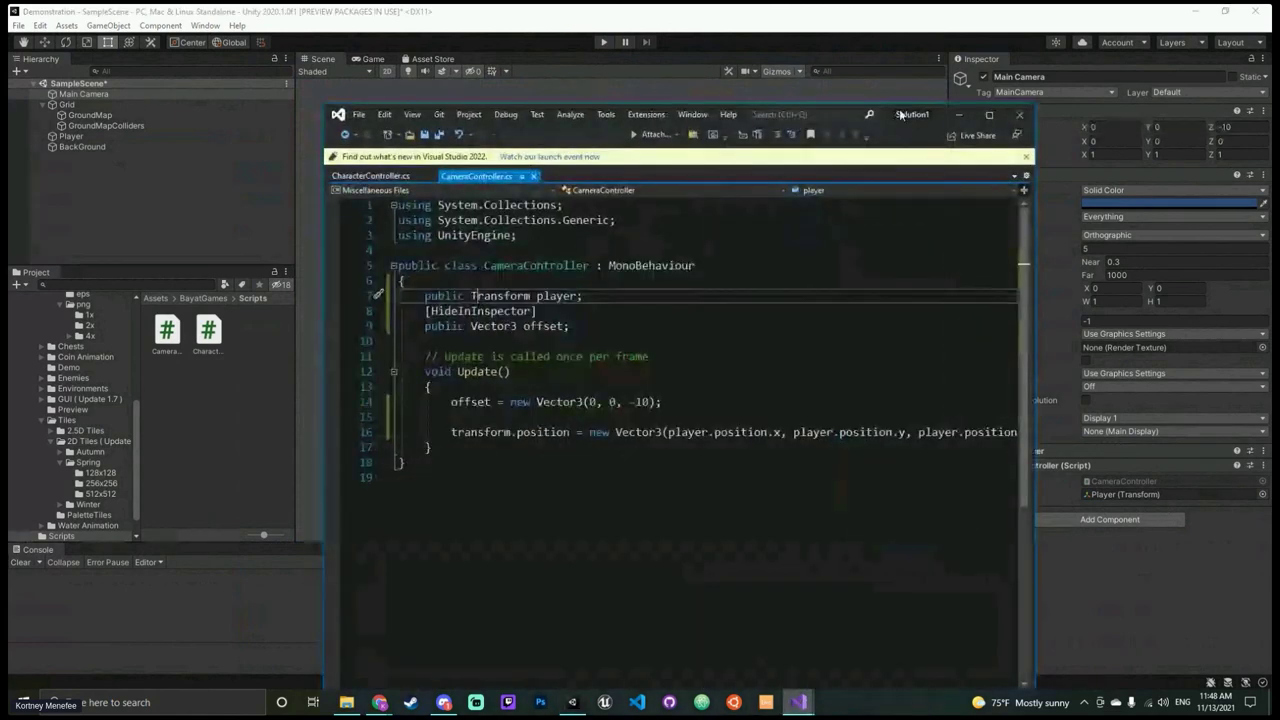
left_click_drag(942, 115, 899, 54)
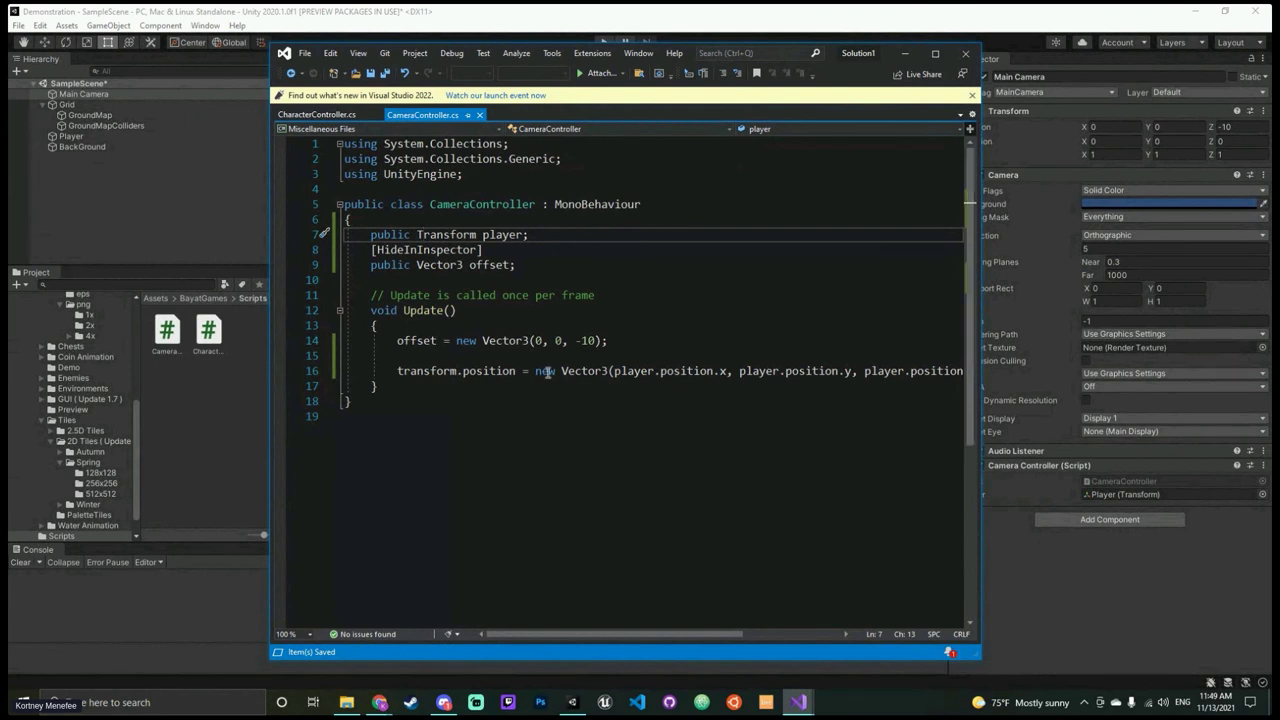
left_click(164, 582)
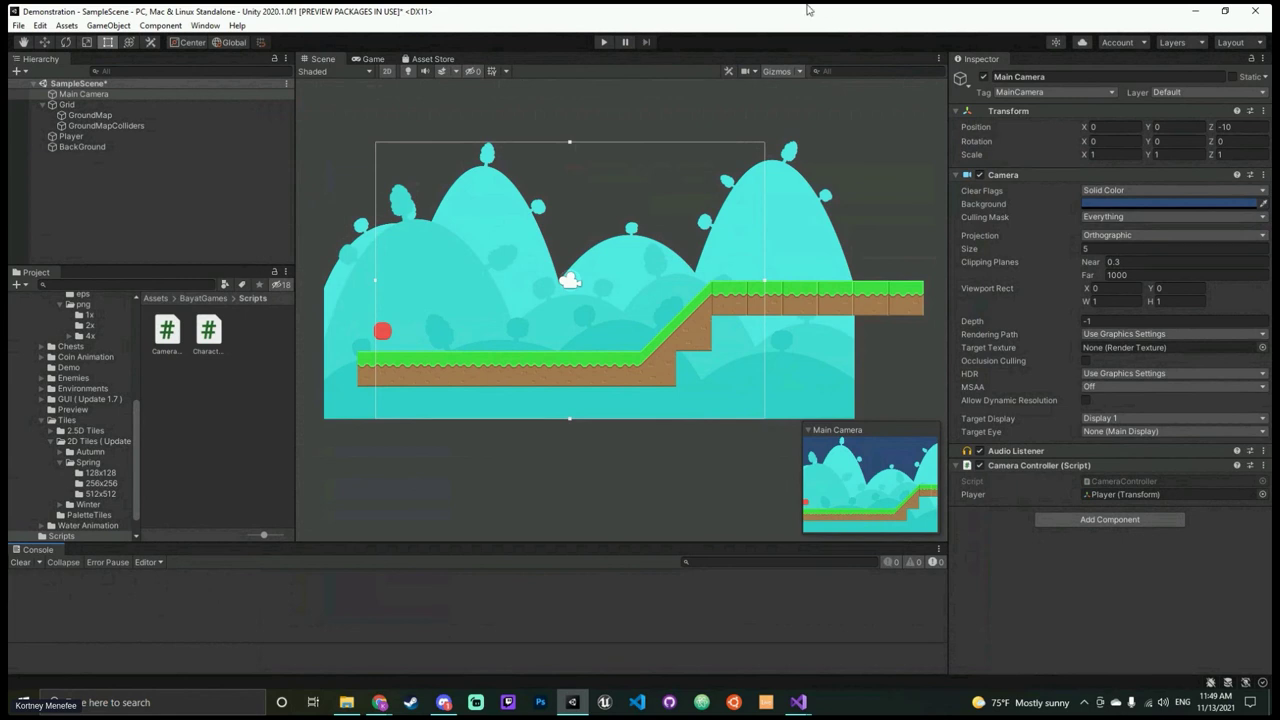
mouse_move(797, 701)
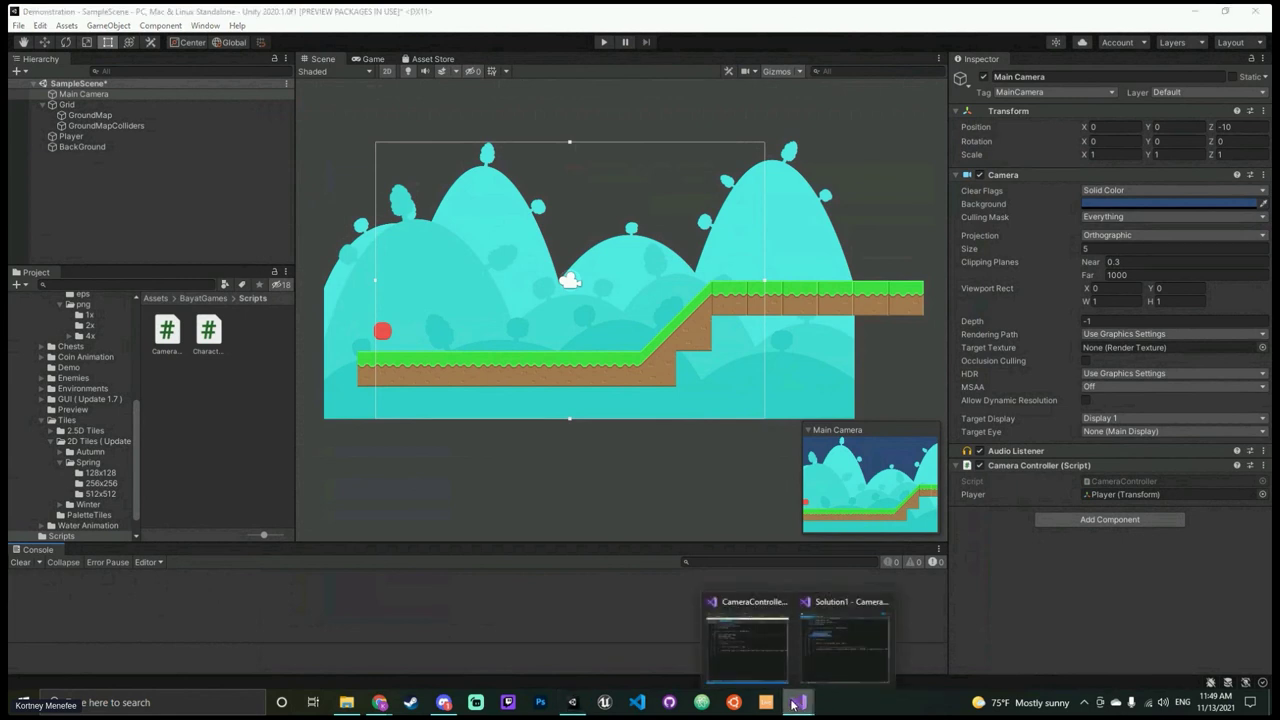
left_click(745, 640)
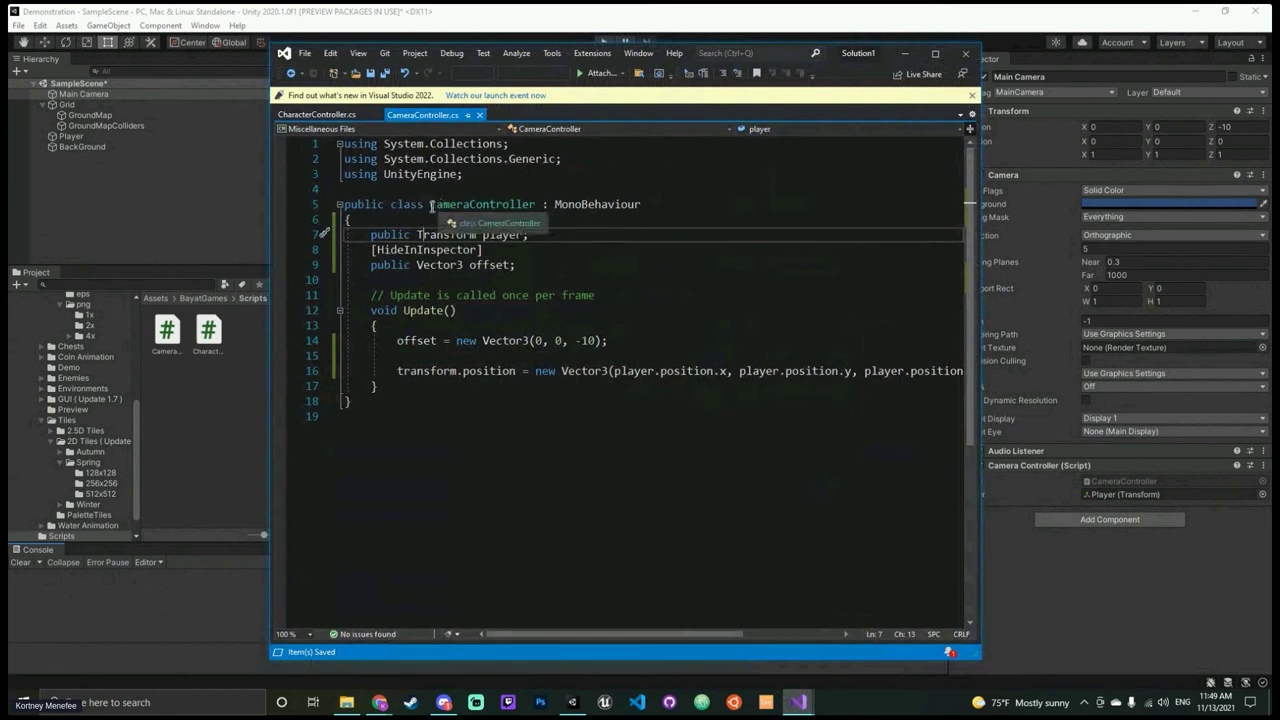
left_click_drag(431, 204, 539, 204)
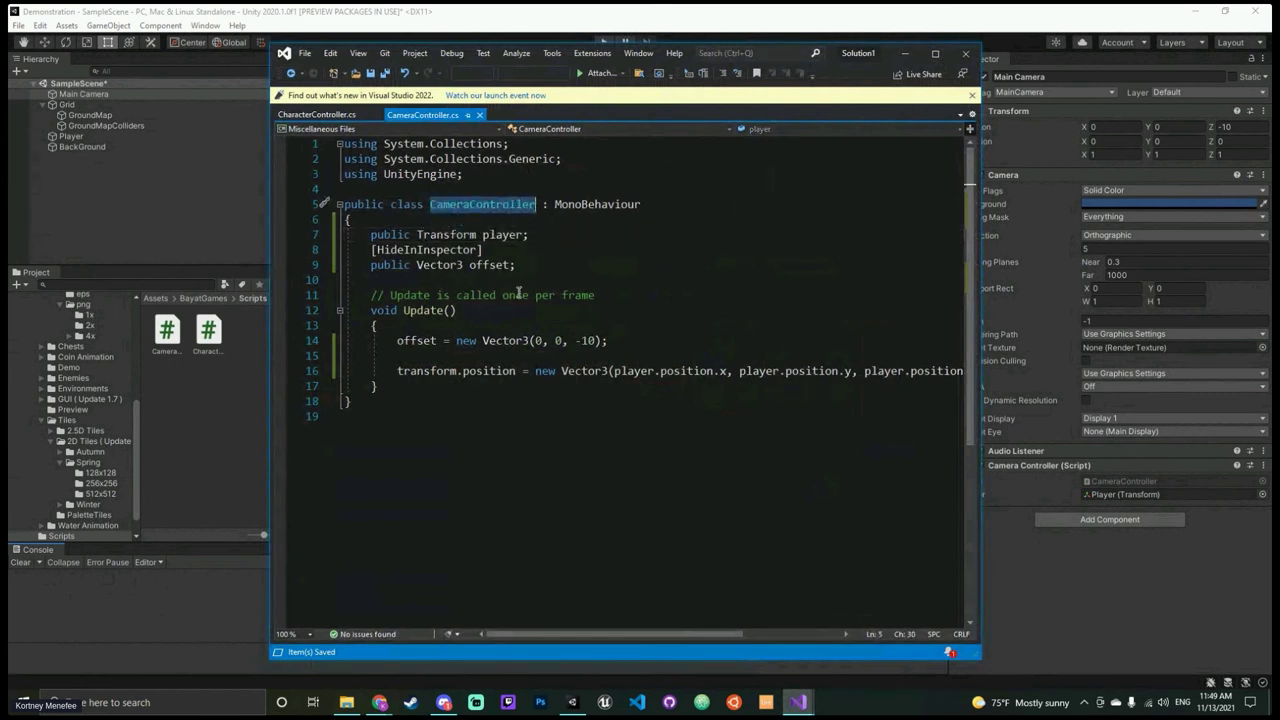
Step: Inspect the CameraController script asset in Unity and the components of Main Camera
left_click(206, 334)
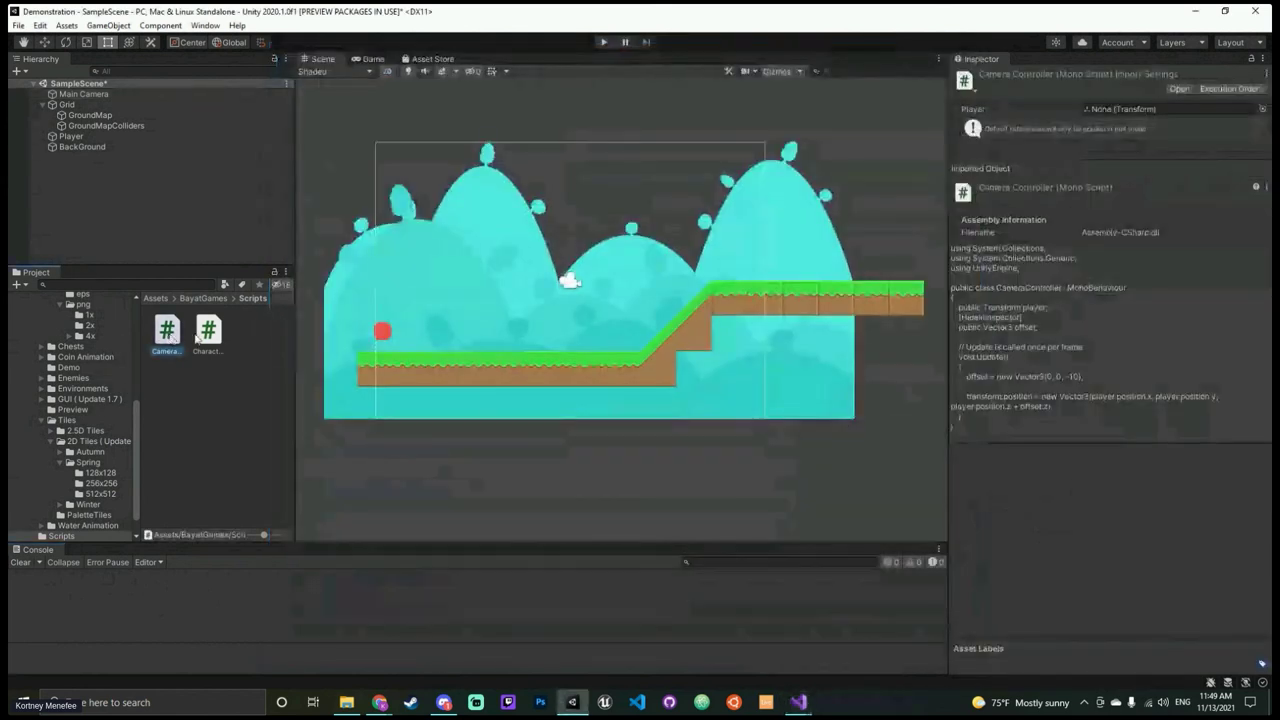
left_click(167, 332)
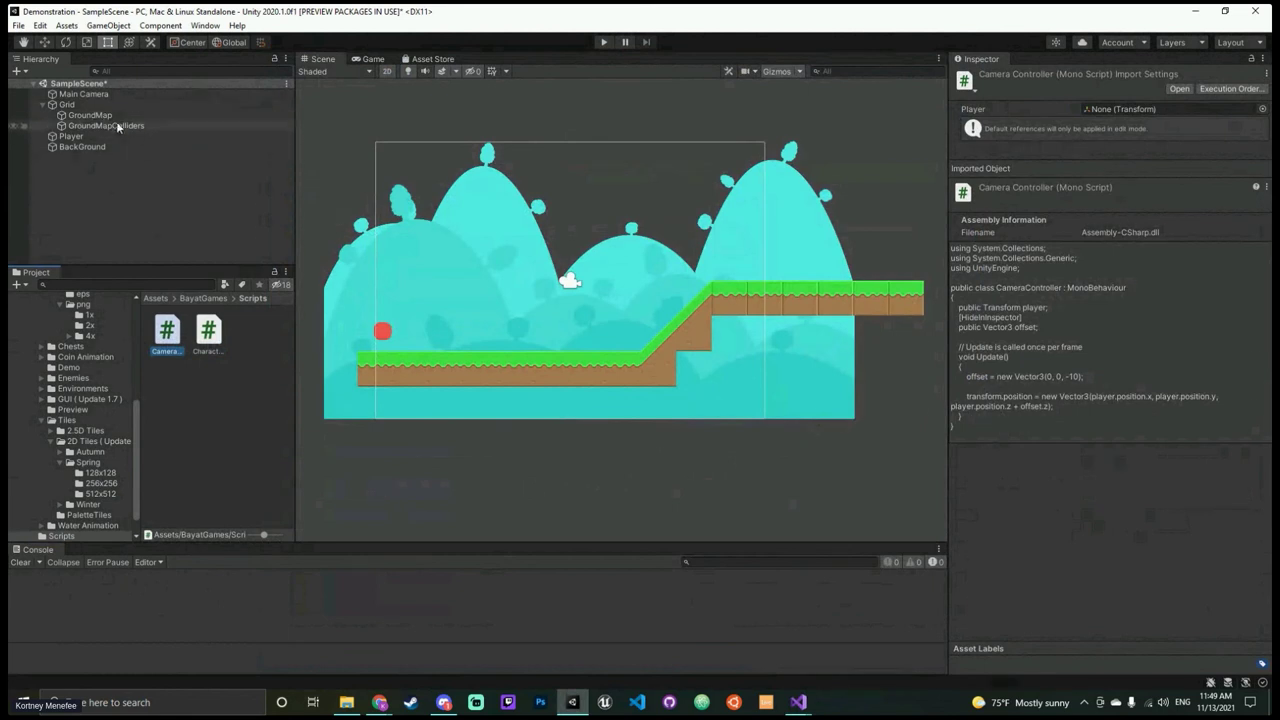
left_click(95, 94)
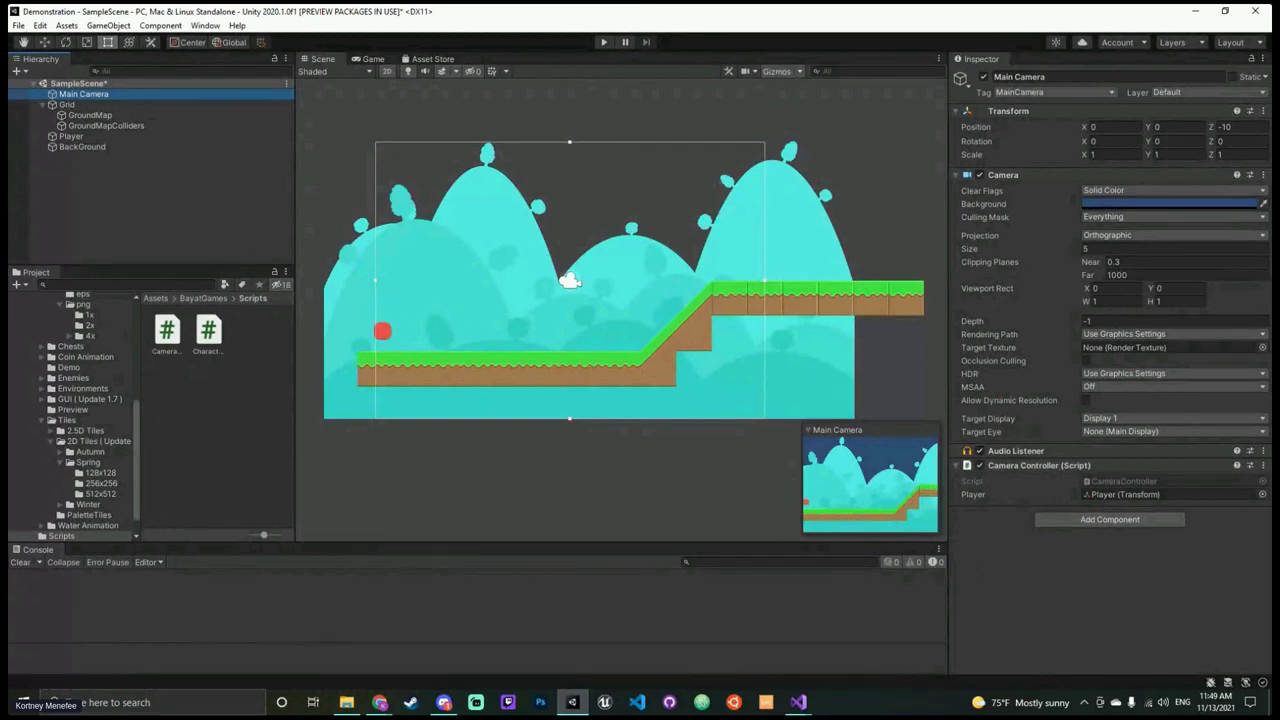
Step: Deselect Main Camera and save SampleScene
key("alt+Tab")
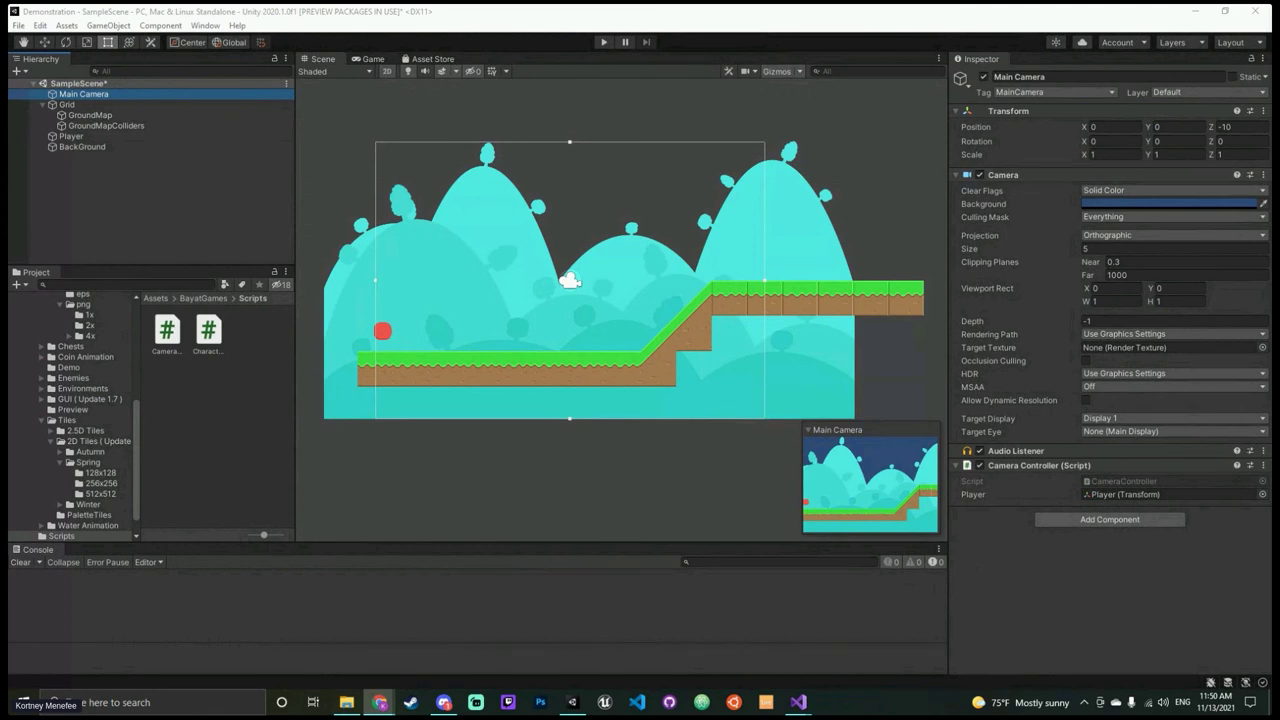
left_click(352, 490)
key("ctrl+s")
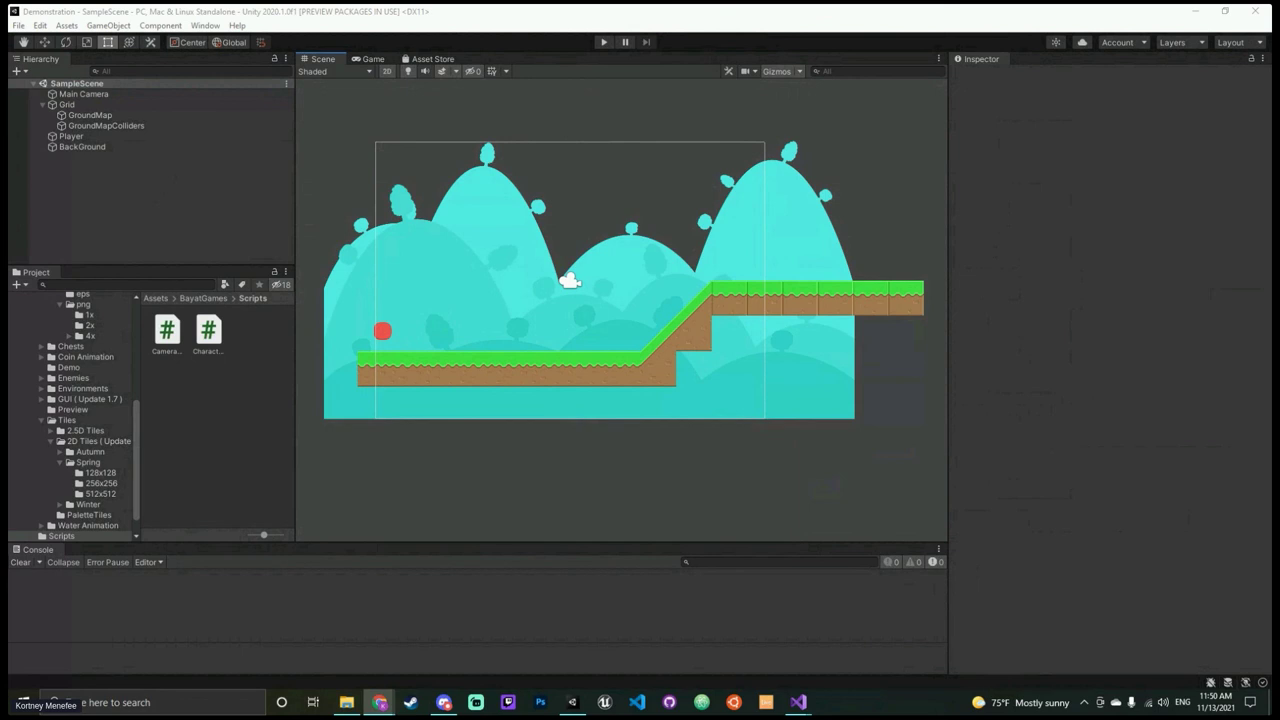
Step: Switch to Chrome and close the Asset Store tab showing the My Assets page
key("alt+Tab")
key("alt+Tab")
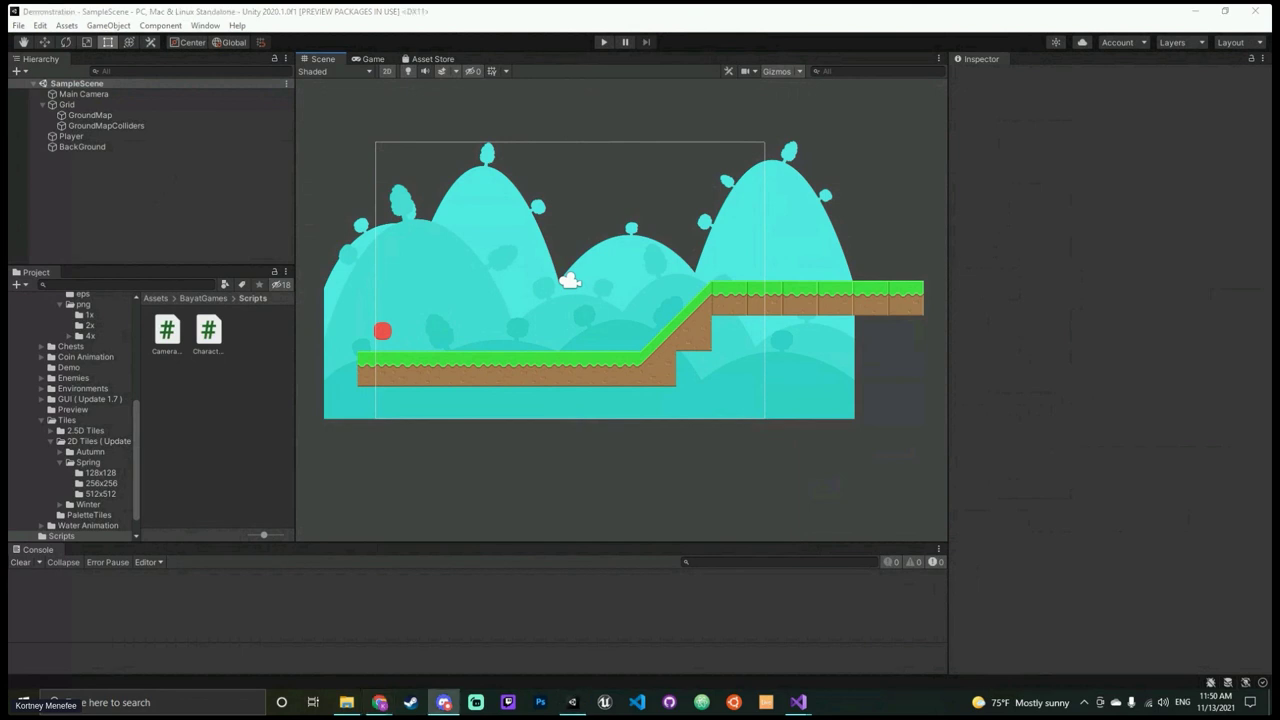
key("alt+Tab")
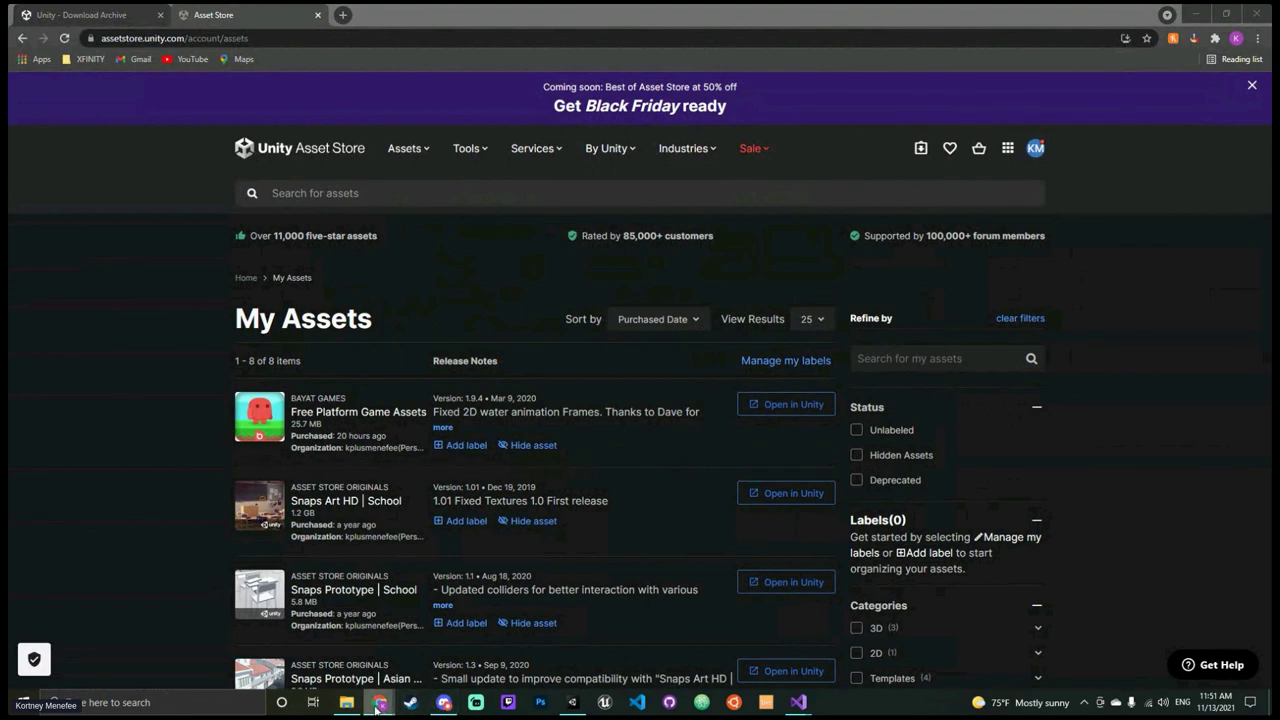
mouse_move(380, 703)
left_click(318, 15)
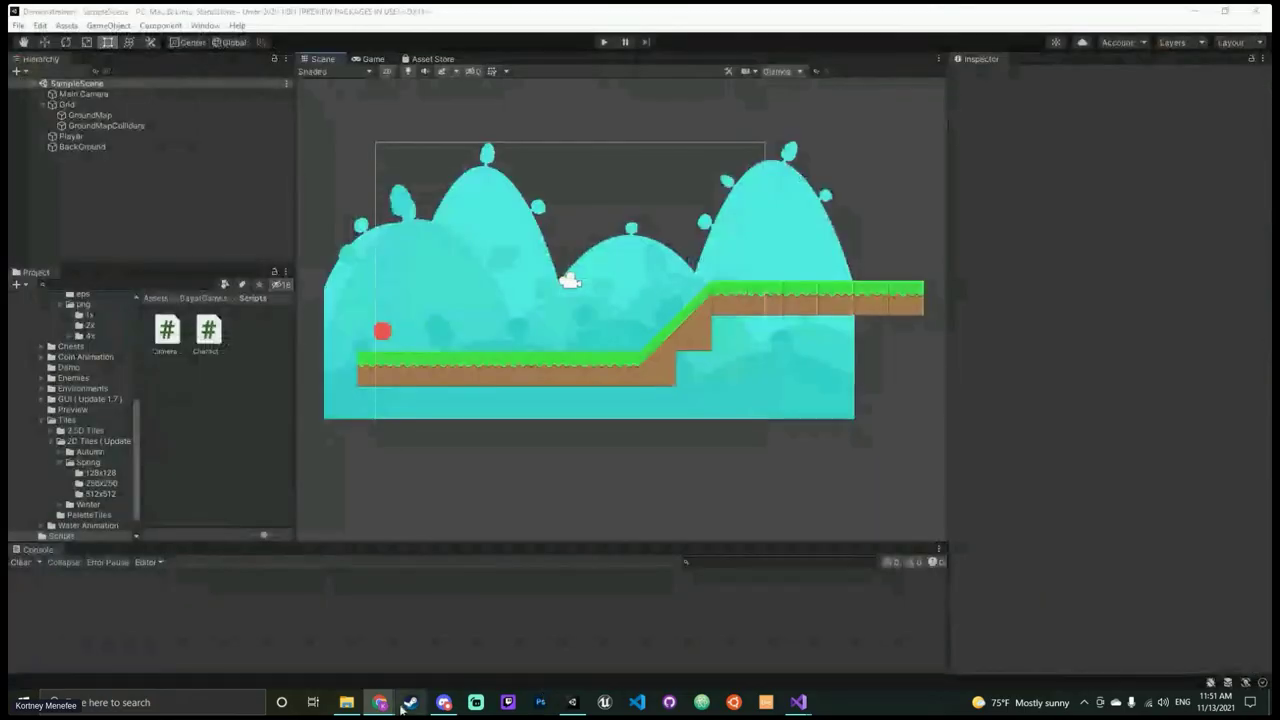
Step: In File Explorer, browse to Workshop > Demonstration > Assets > Scenes to view the SampleScene file, and minimize the window
mouse_move(441, 706)
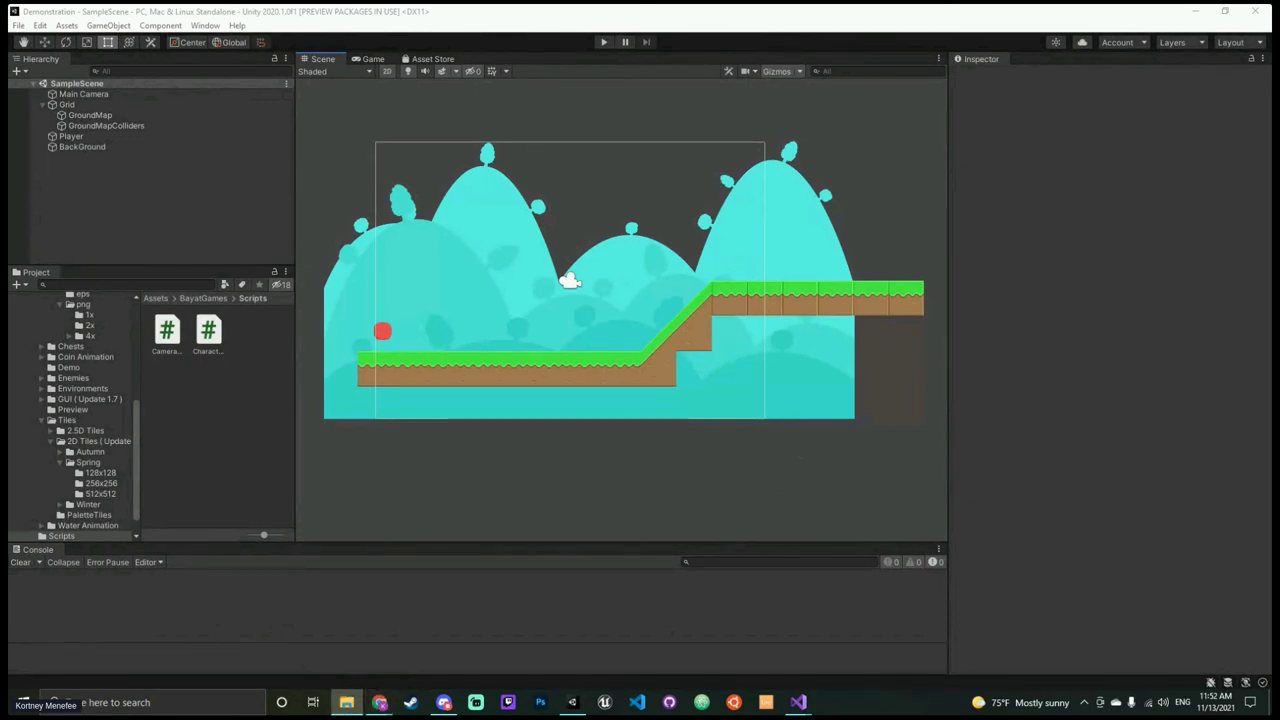
left_click(346, 702)
left_click_drag(1120, 412, 577, 226)
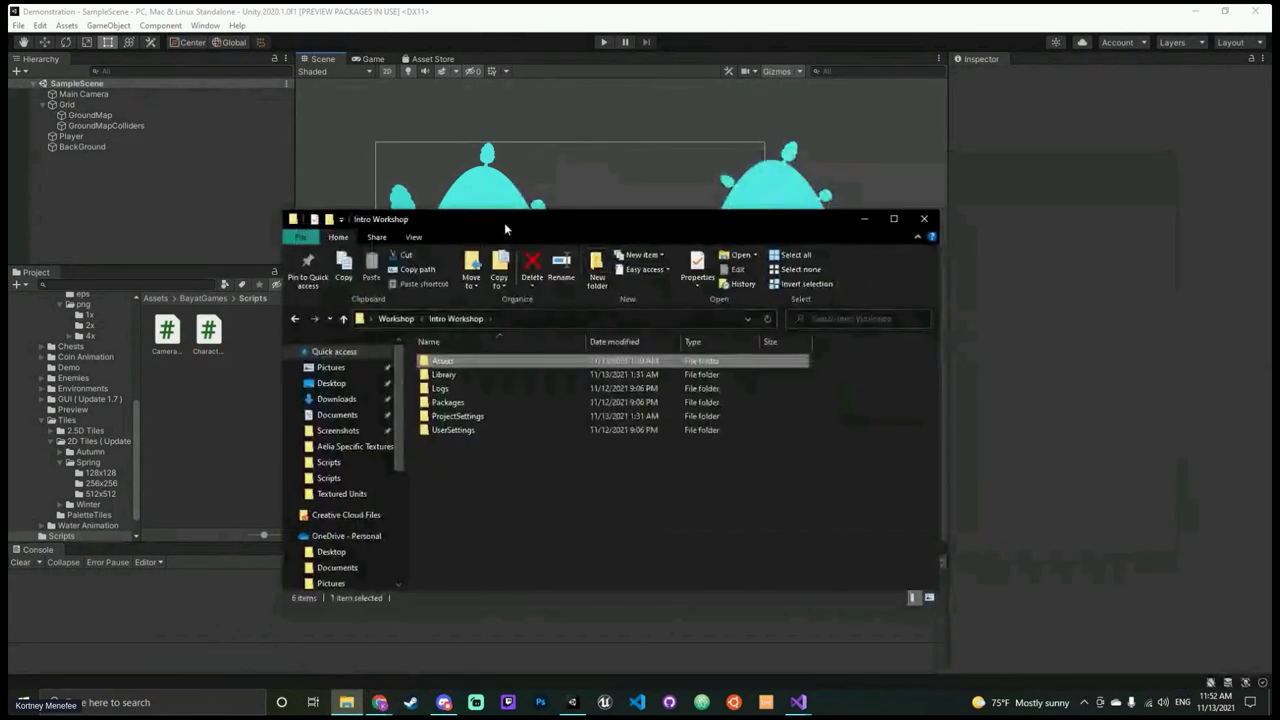
left_click(396, 318)
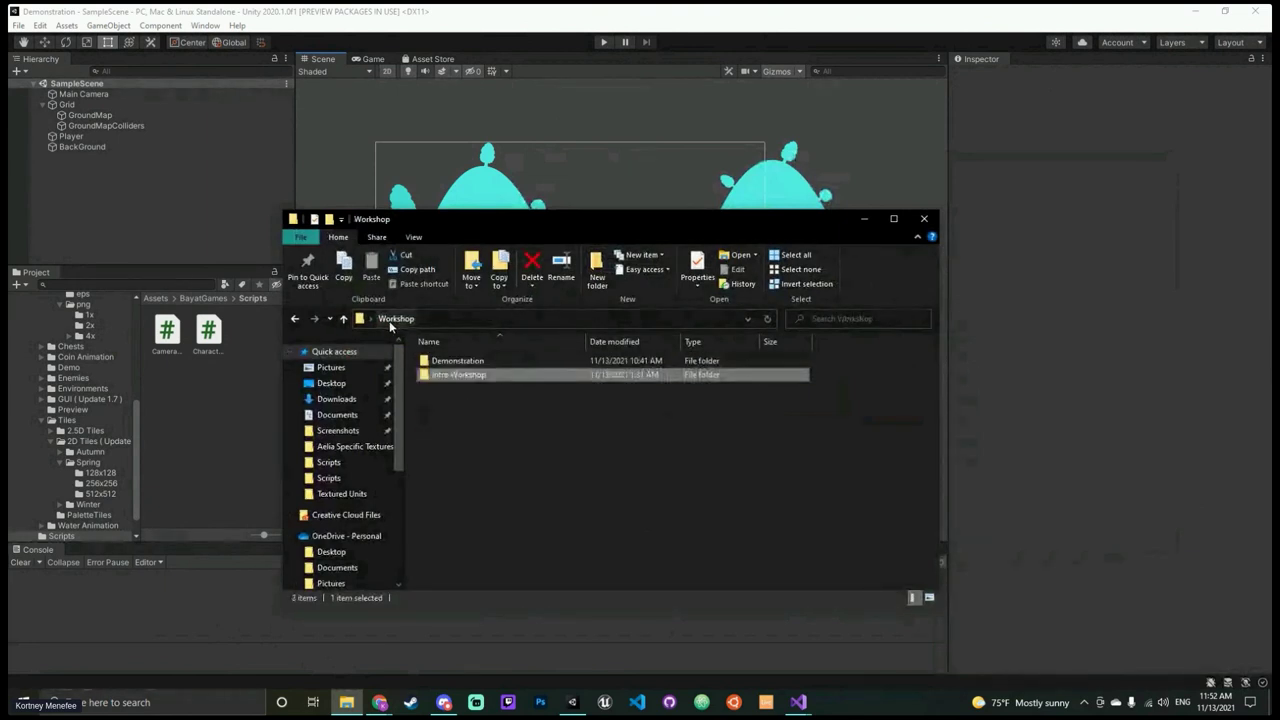
double_click(466, 360)
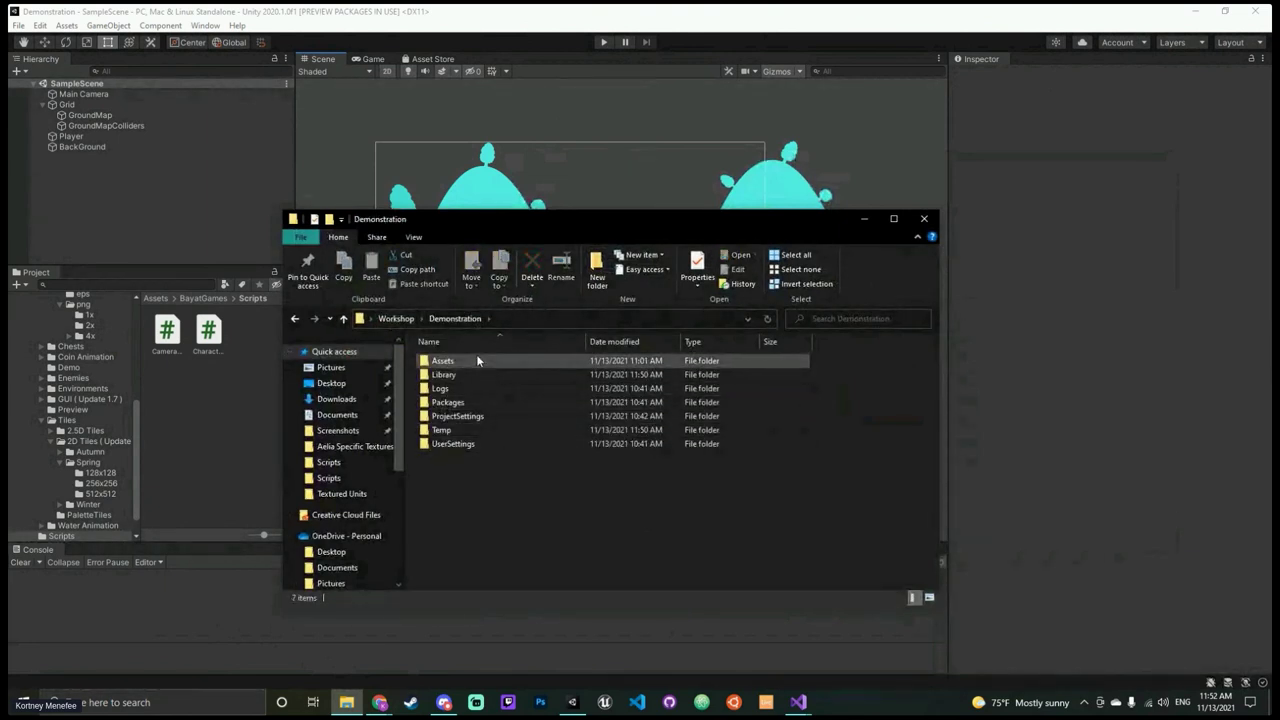
double_click(489, 360)
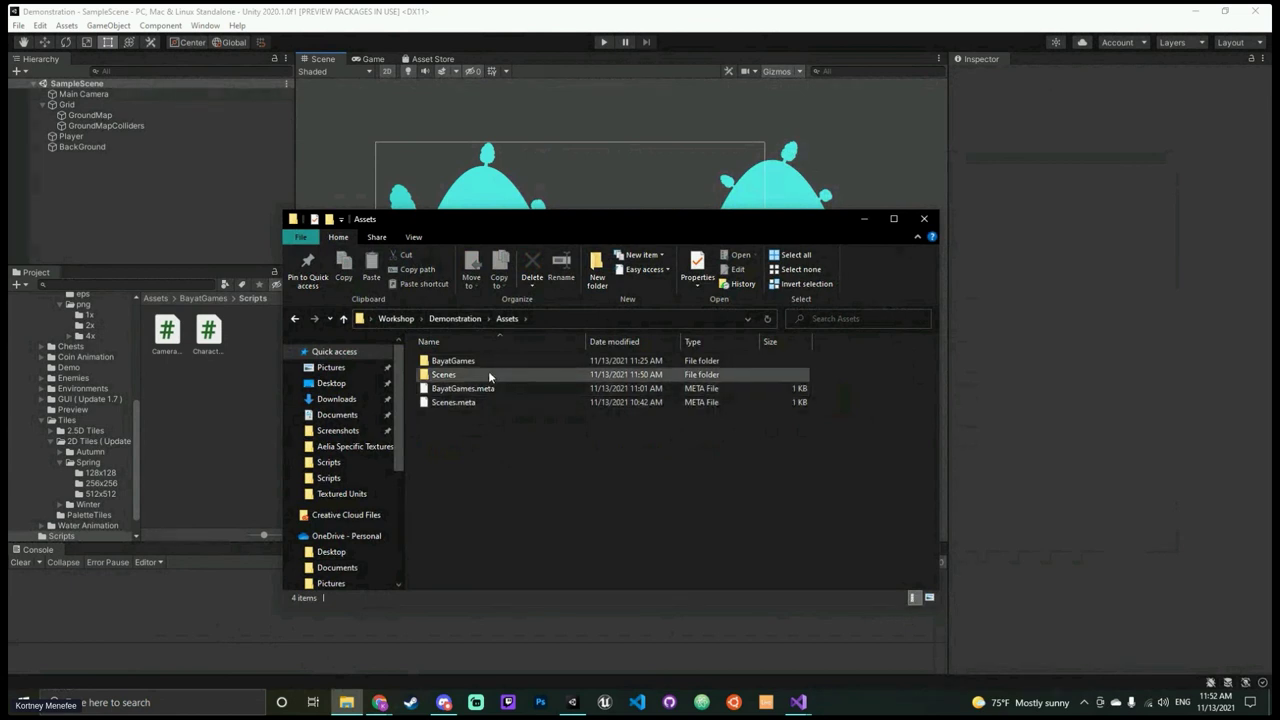
double_click(488, 373)
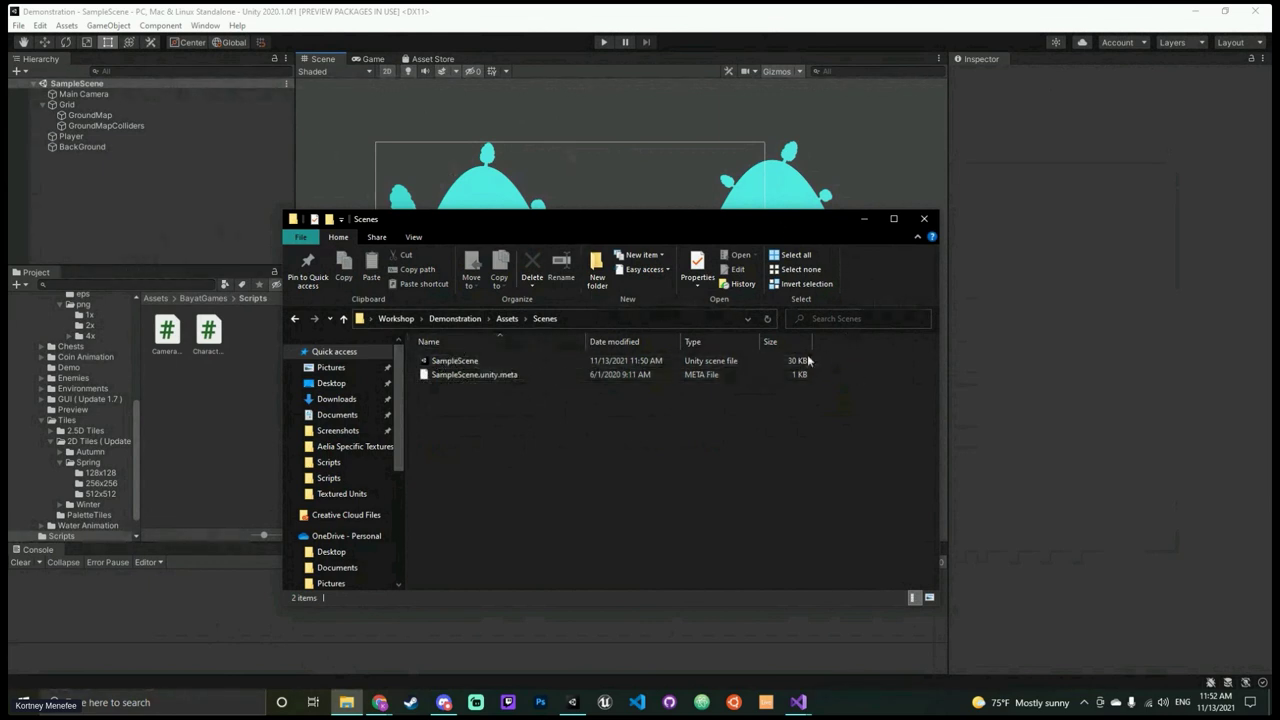
left_click(864, 221)
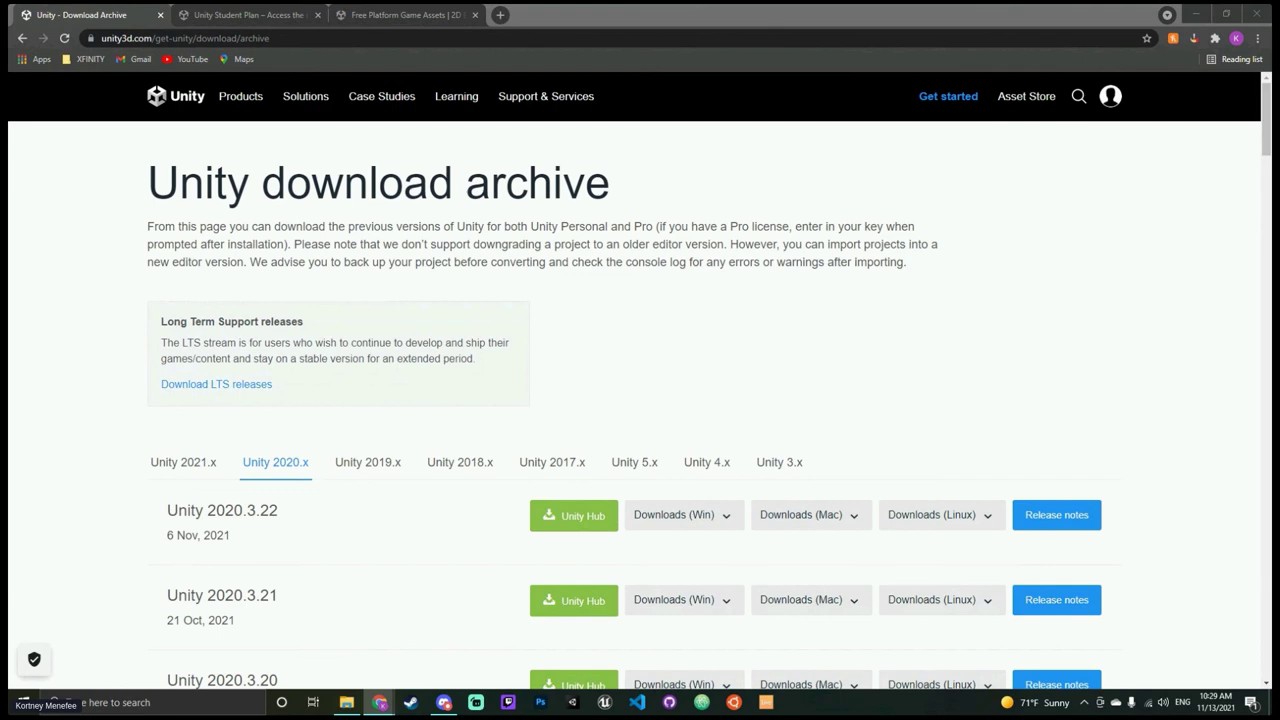
Step: Dismiss the donation banner on Wikipedia's List of Unity games in Chrome and examine the 2016 to 2018 titles
double_click(1128, 268)
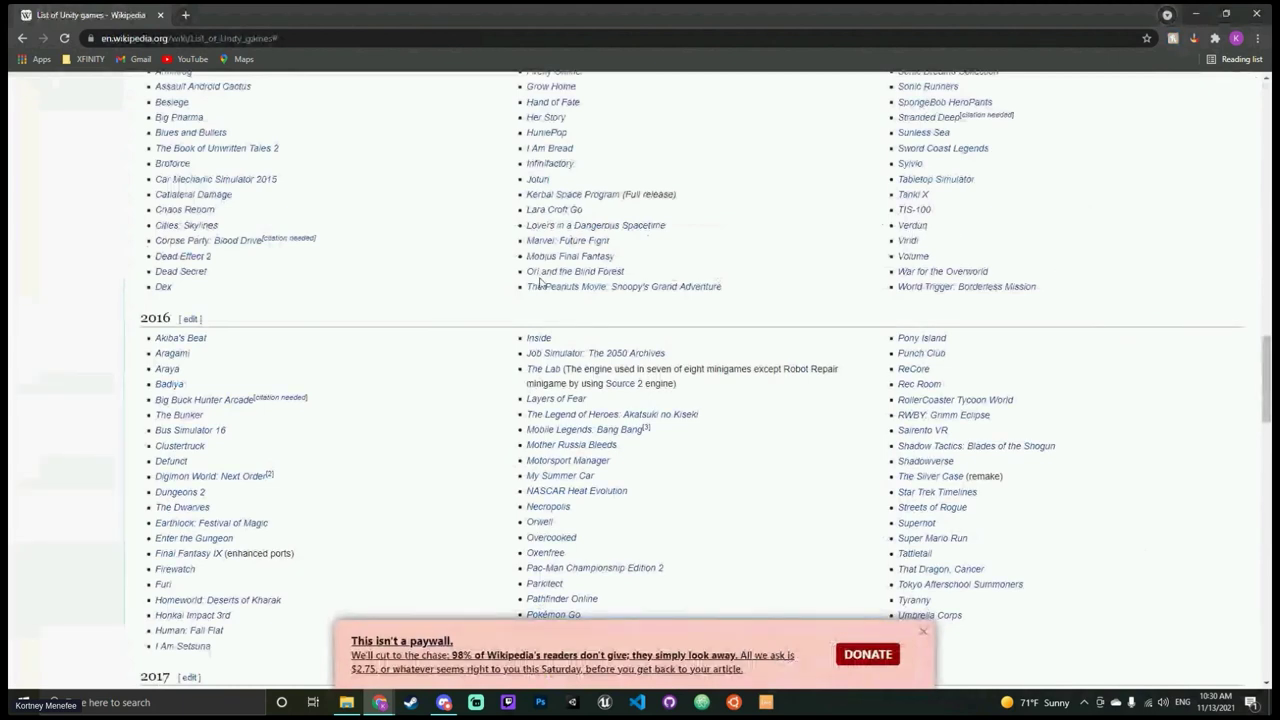
left_click(923, 632)
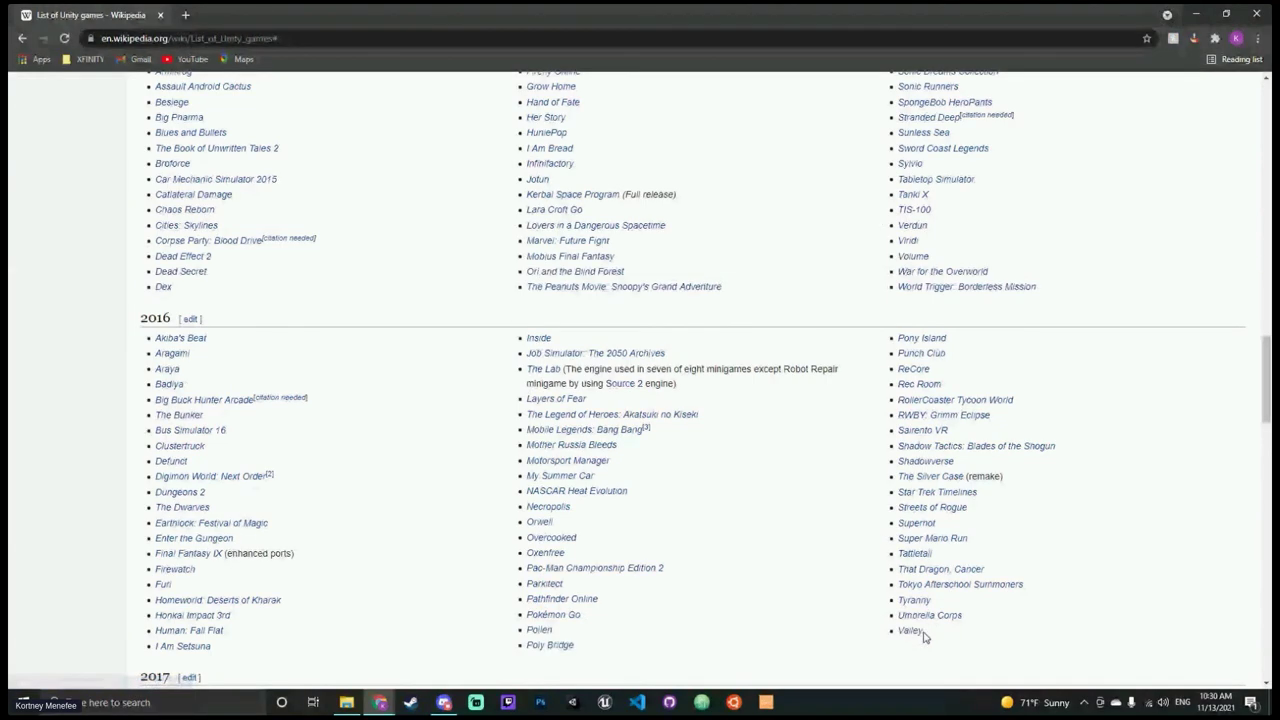
scroll(749, 435, "down", 1)
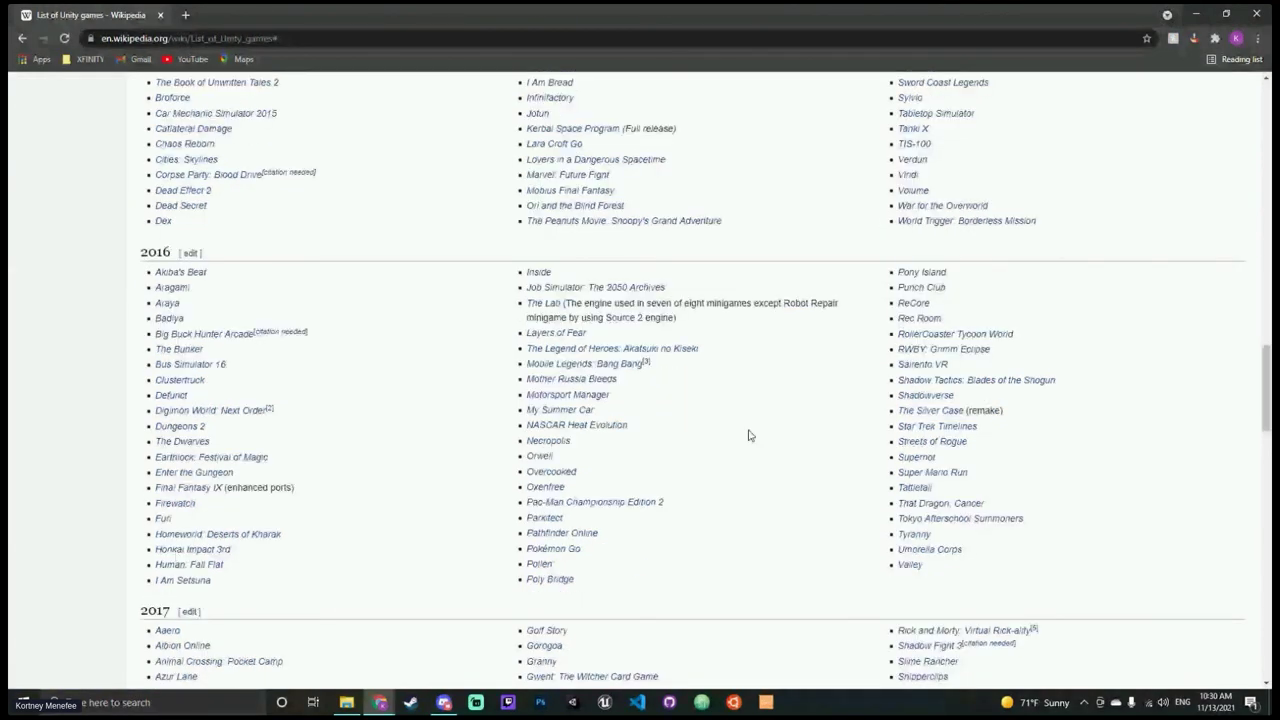
scroll(749, 435, "down", 1)
mouse_move(556, 488)
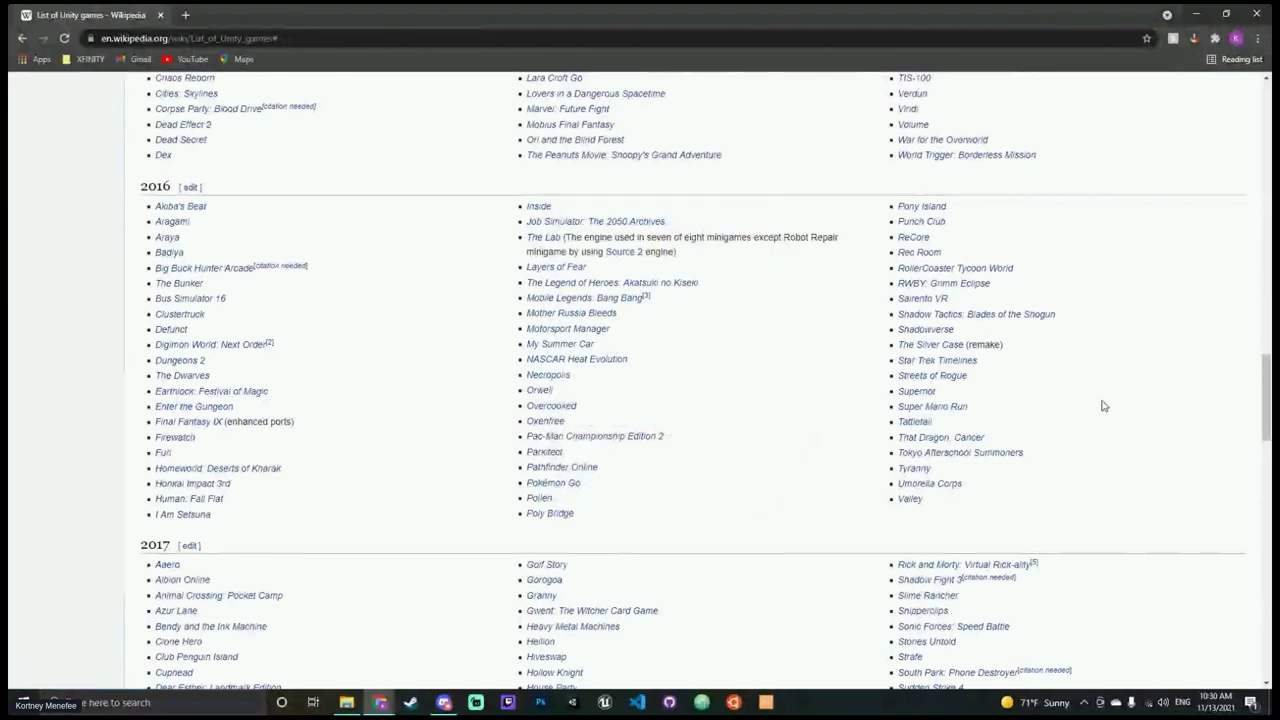
scroll(1114, 329, "down", 3)
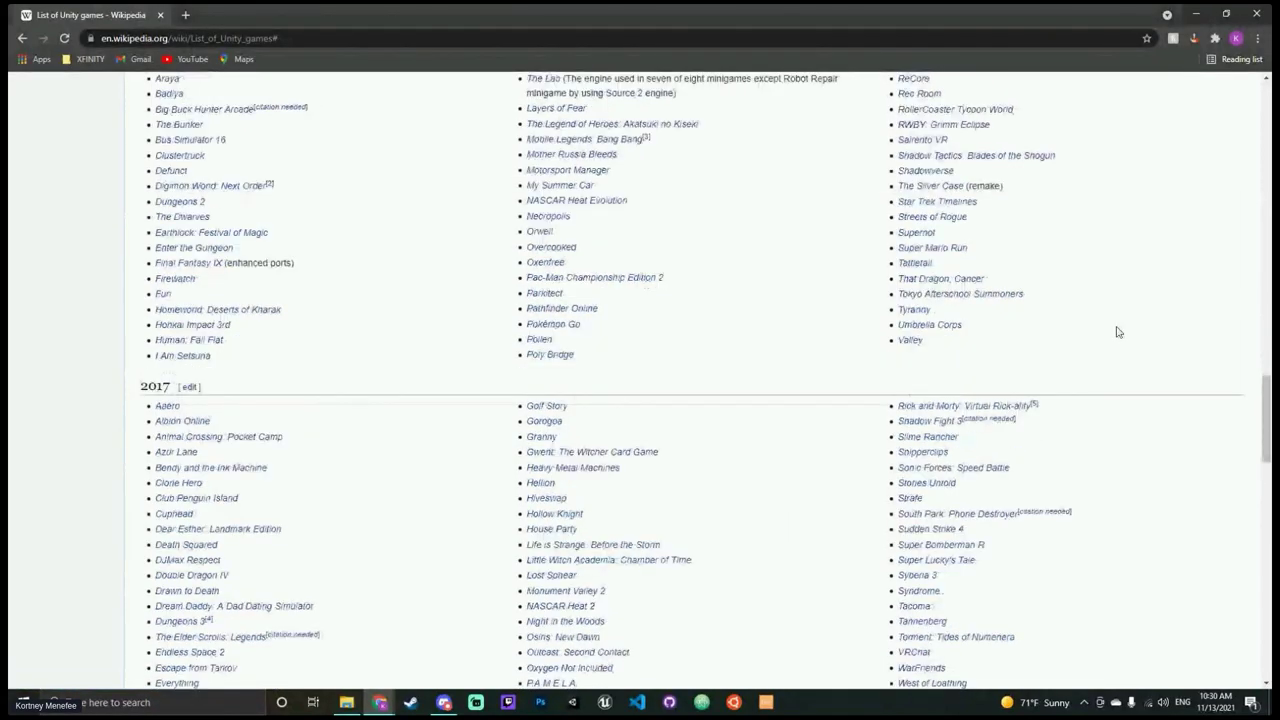
scroll(923, 249, "up", 2)
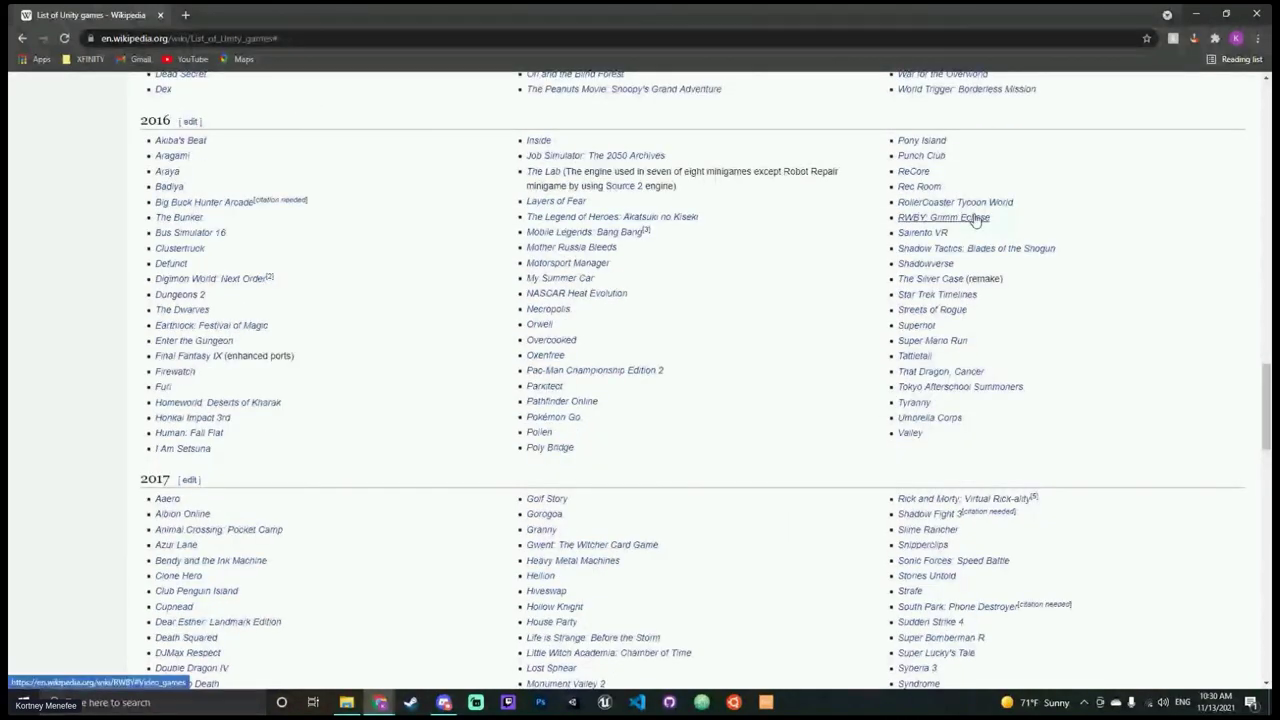
scroll(1071, 316, "down", 4)
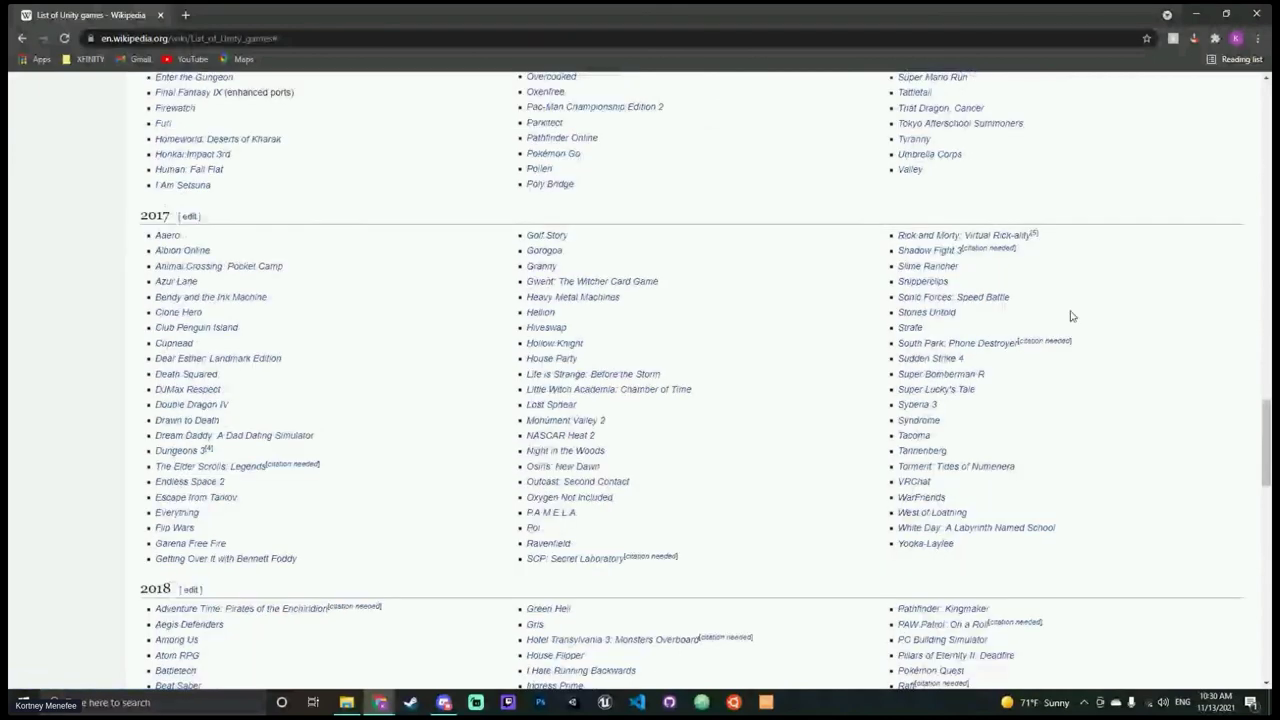
scroll(616, 342, "down", 2)
scroll(686, 283, "down", 5)
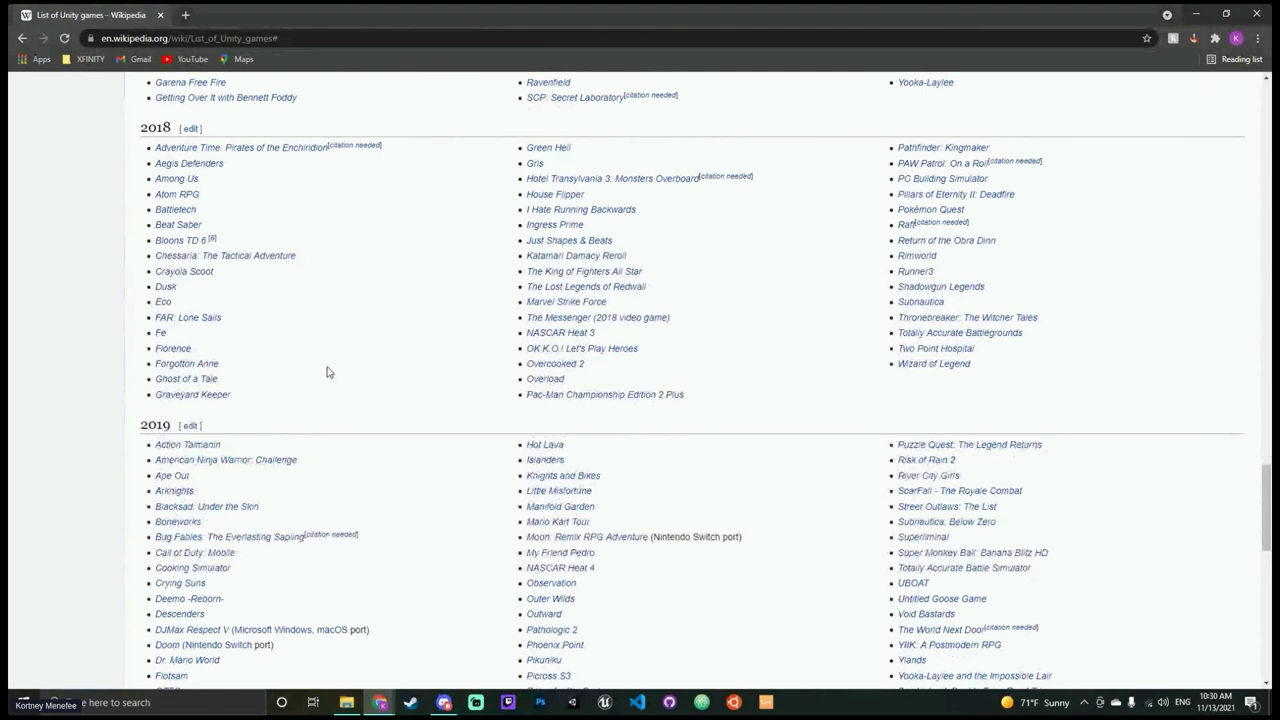
Step: Examine the Unity games listed for 2019 to 2022 and TBA, and close the Wikipedia tab
scroll(331, 372, "down", 2)
scroll(331, 372, "down", 1)
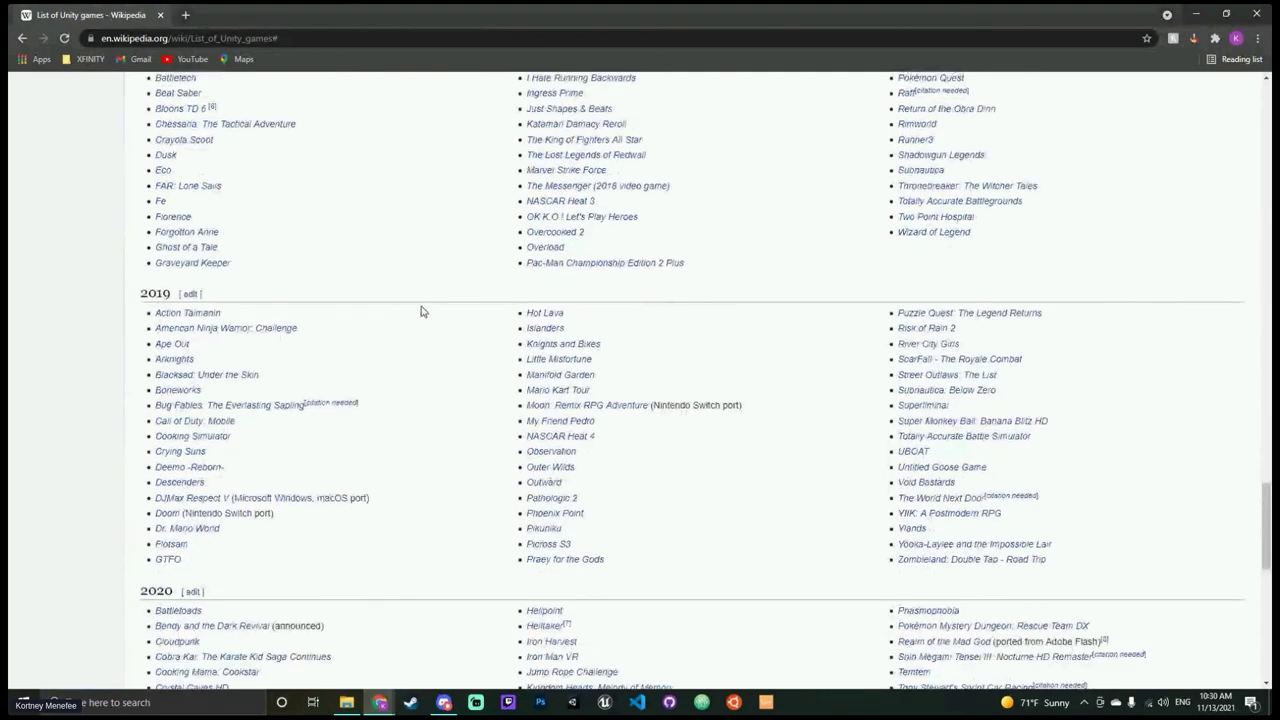
scroll(421, 312, "down", 1)
scroll(425, 308, "down", 4)
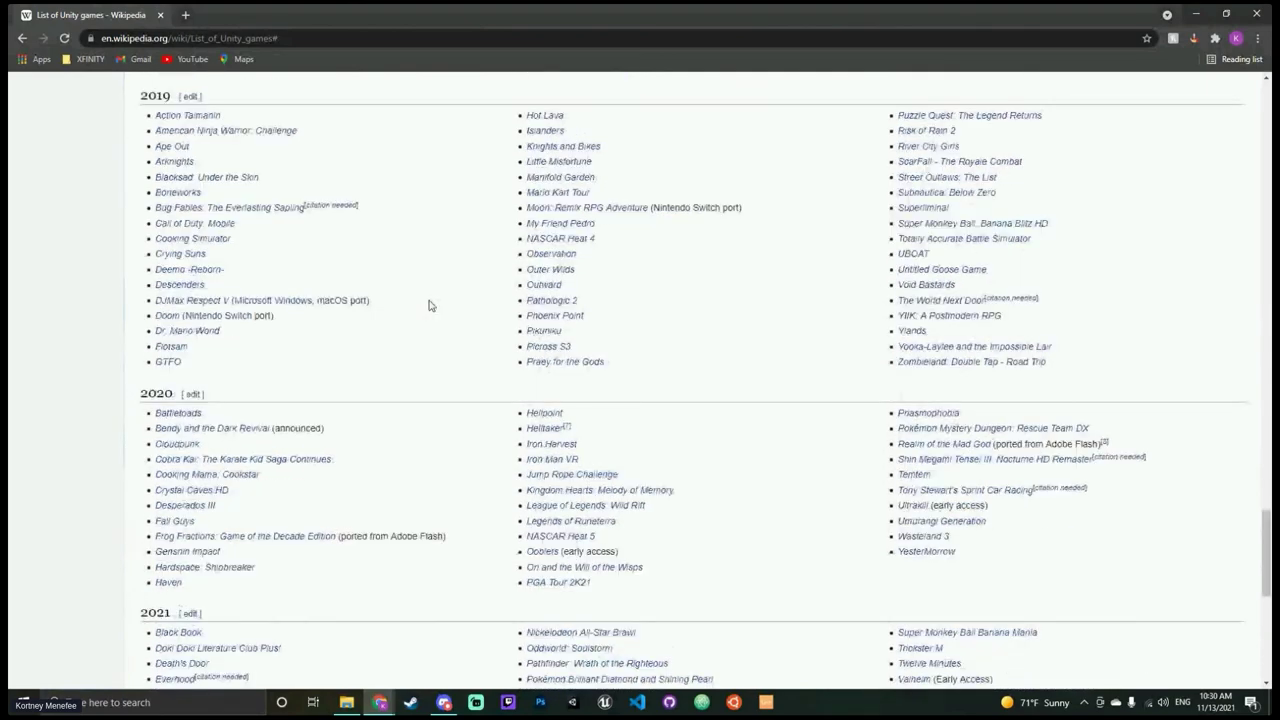
scroll(429, 305, "down", 5)
scroll(734, 190, "down", 3)
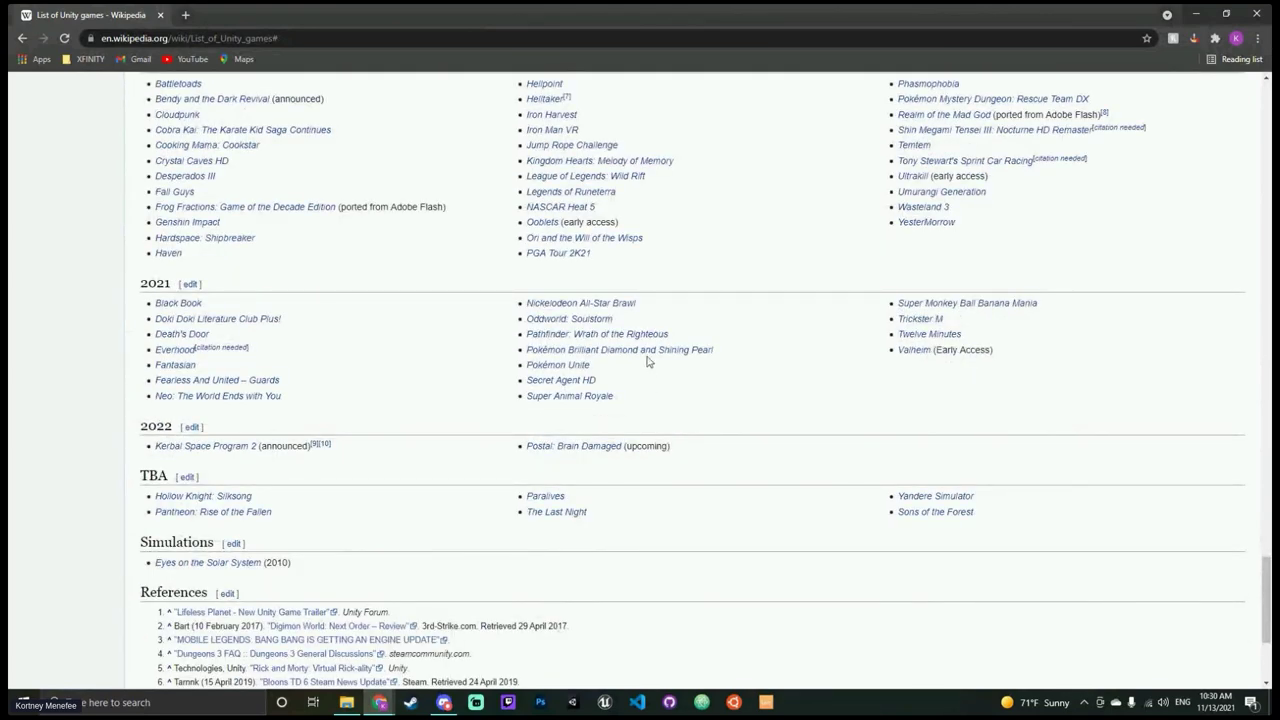
mouse_move(650, 353)
scroll(740, 272, "down", 2)
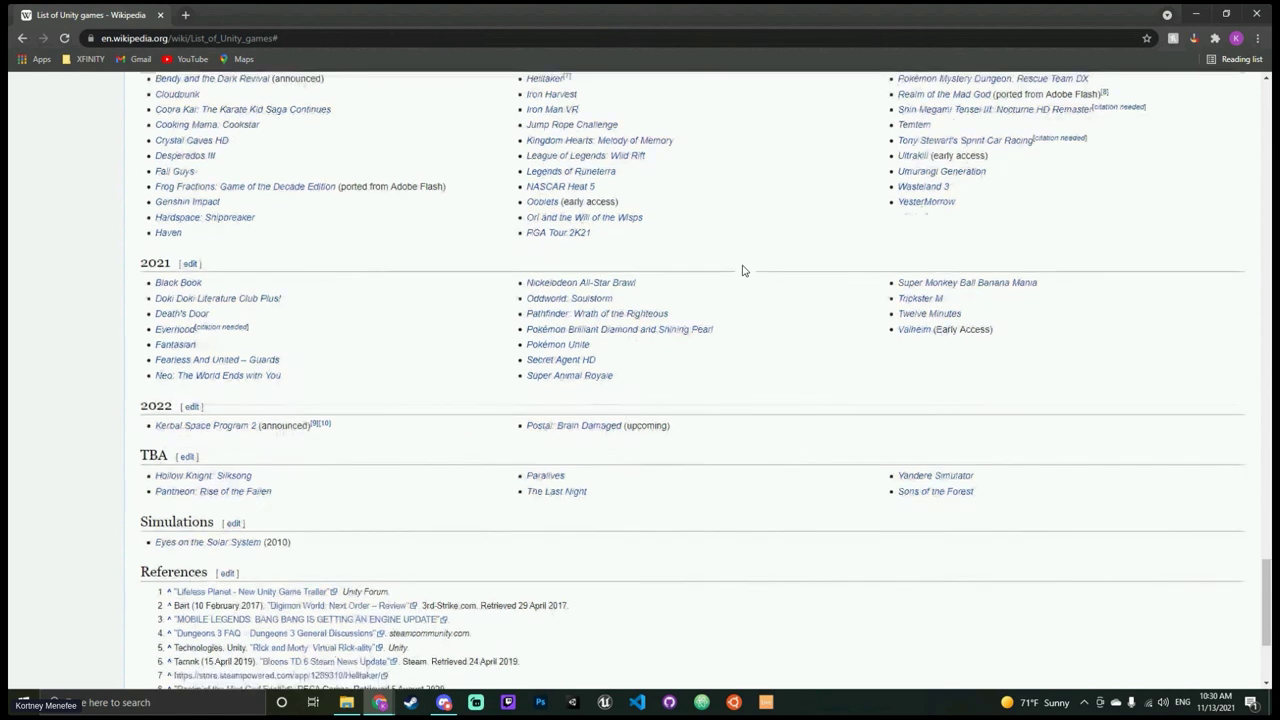
scroll(723, 251, "down", 2)
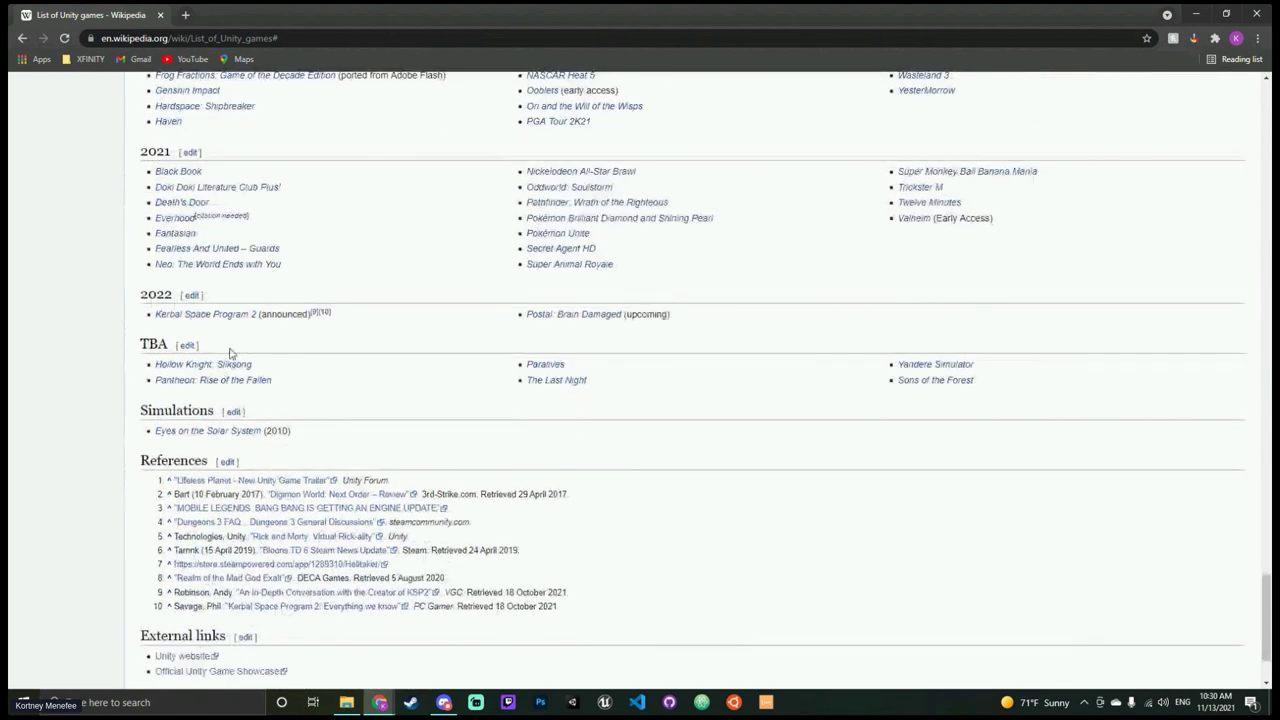
mouse_move(237, 369)
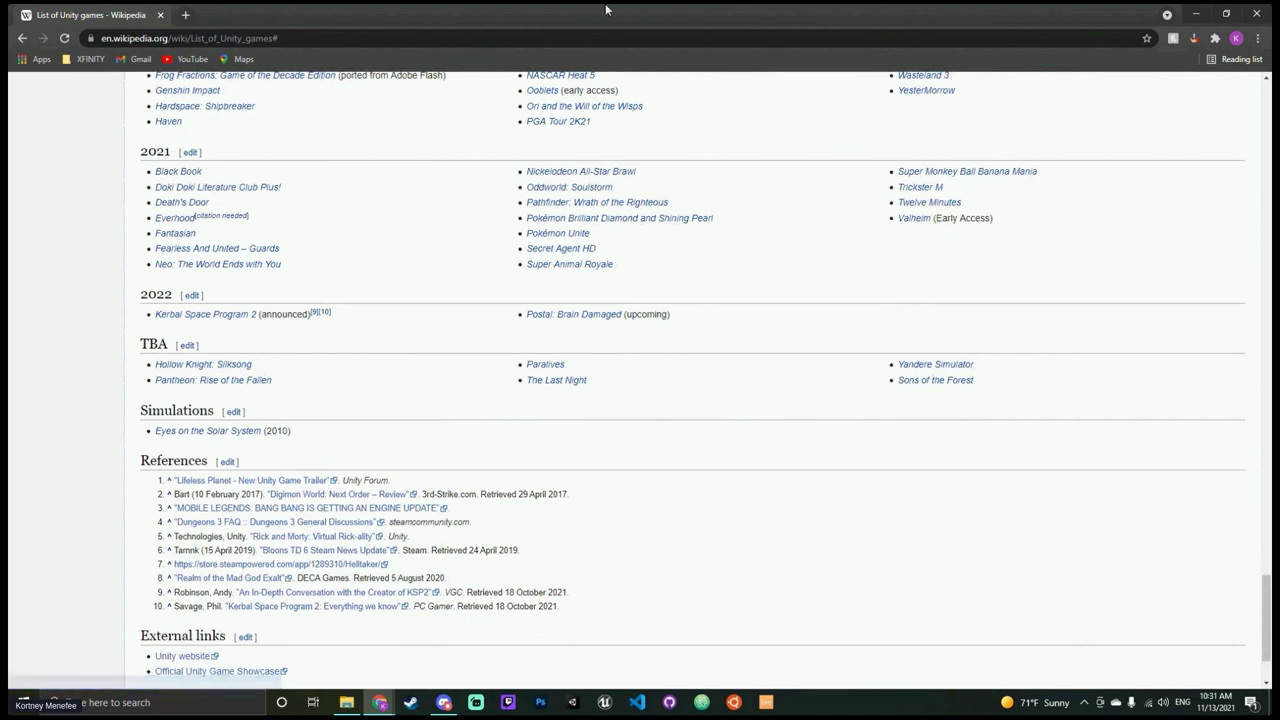
left_click(160, 14)
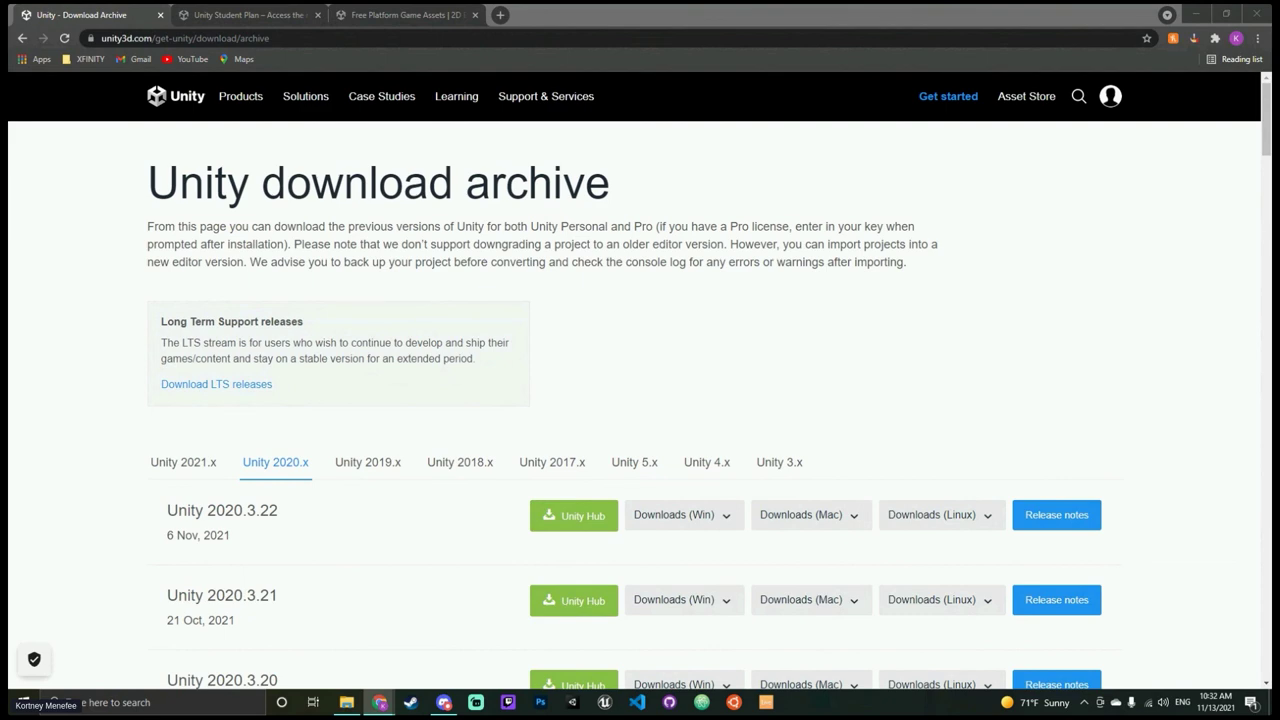
scroll(640, 177, "down", 1)
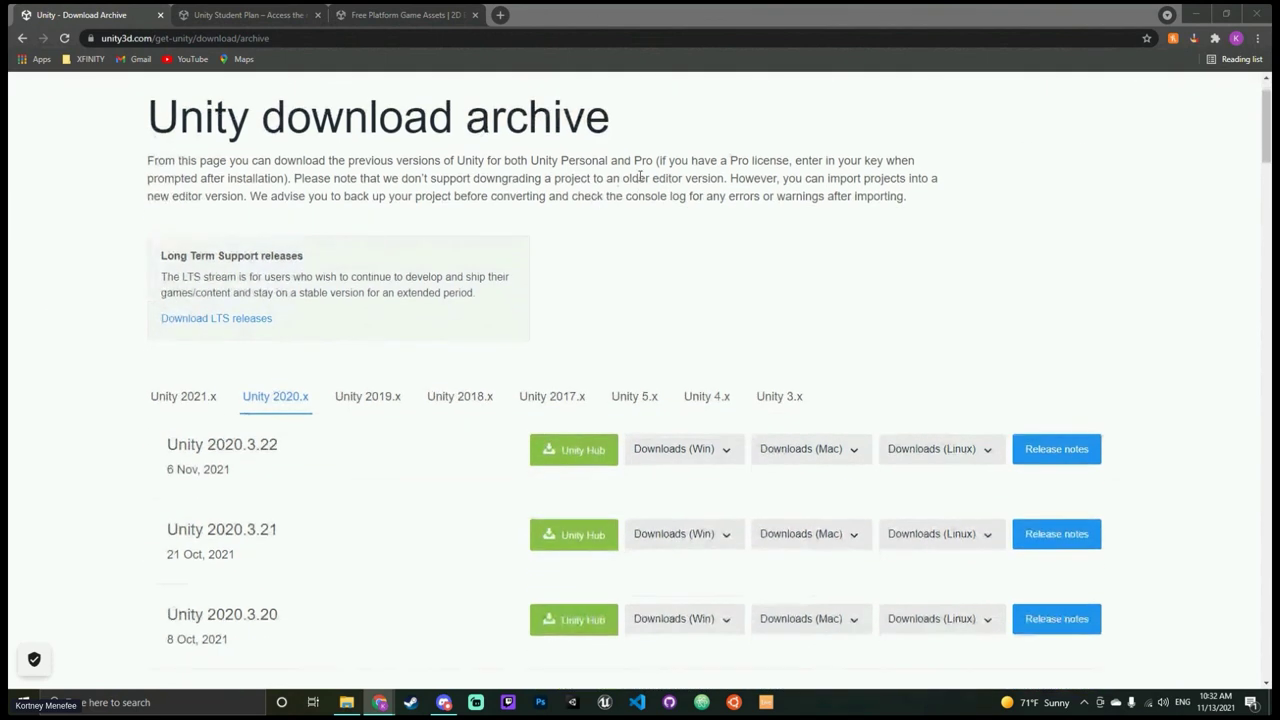
scroll(730, 215, "up", 1)
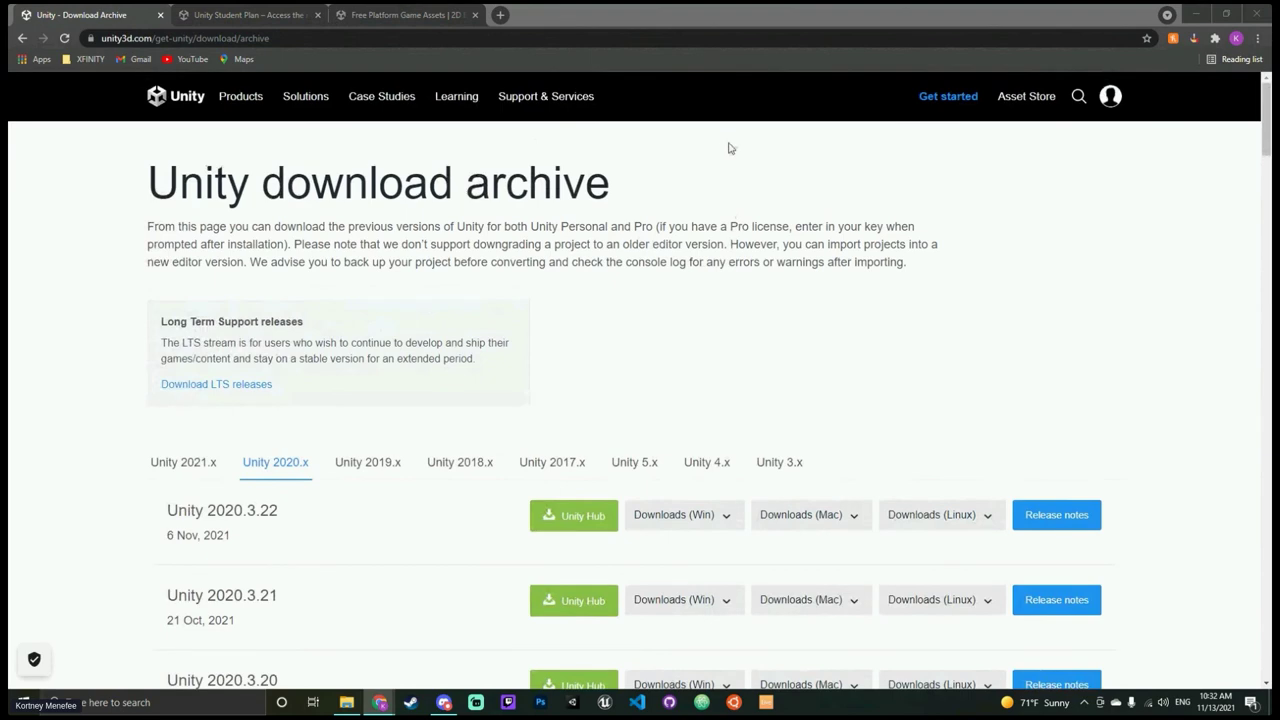
scroll(733, 157, "down", 1)
scroll(737, 166, "up", 1)
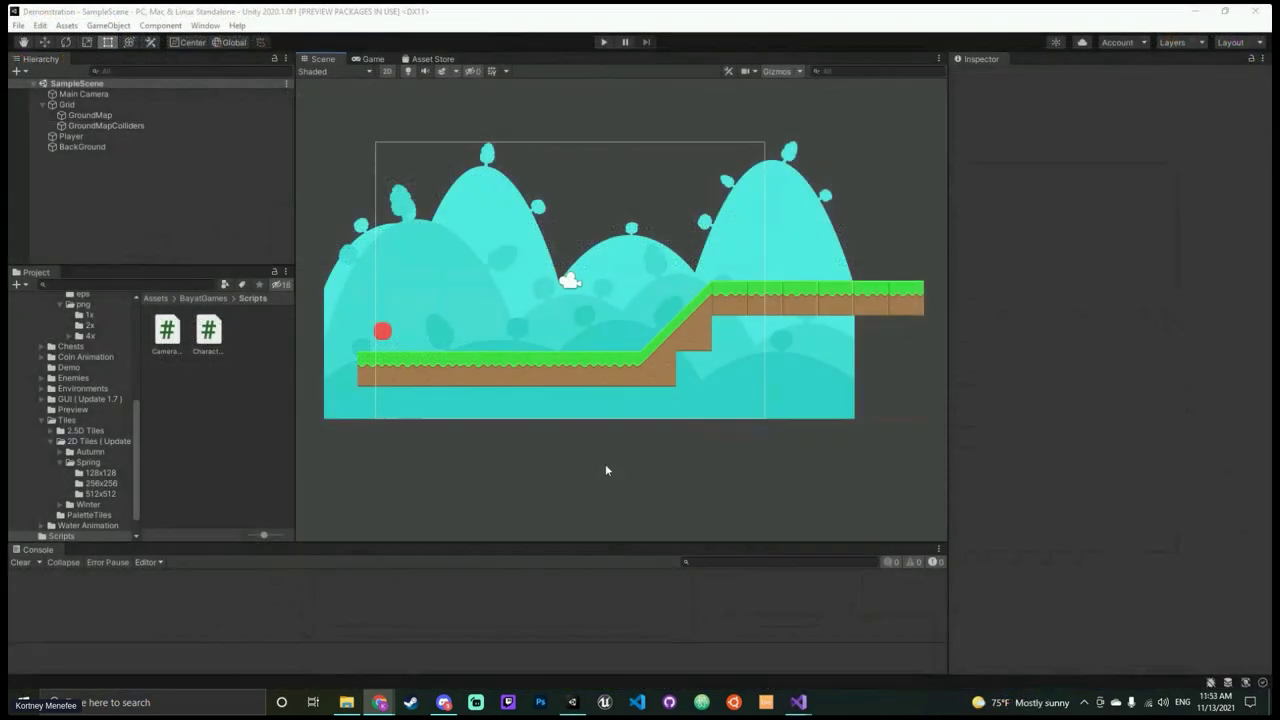